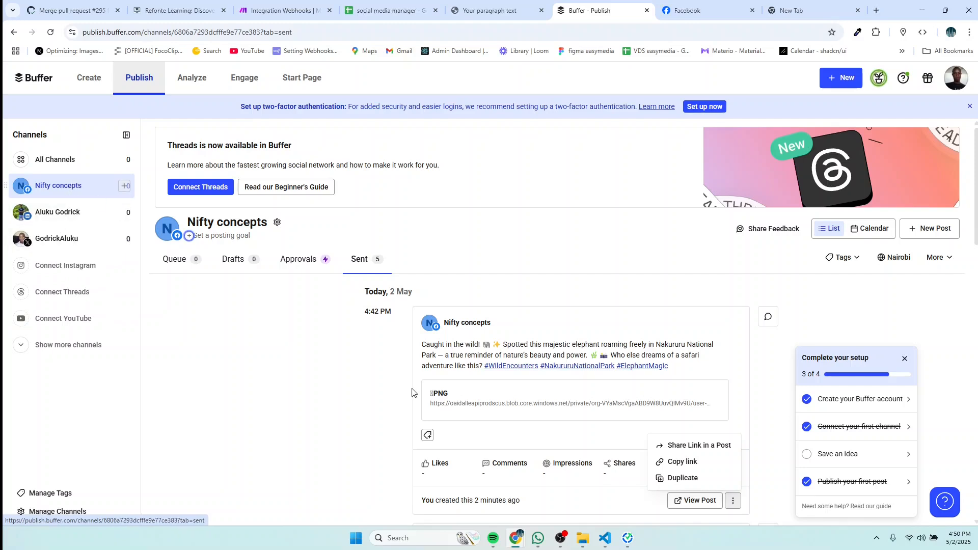
Step: Glance at the waiting Make scenario, then view the sheet's x row for the Nakururu elephant
left_click(271, 12)
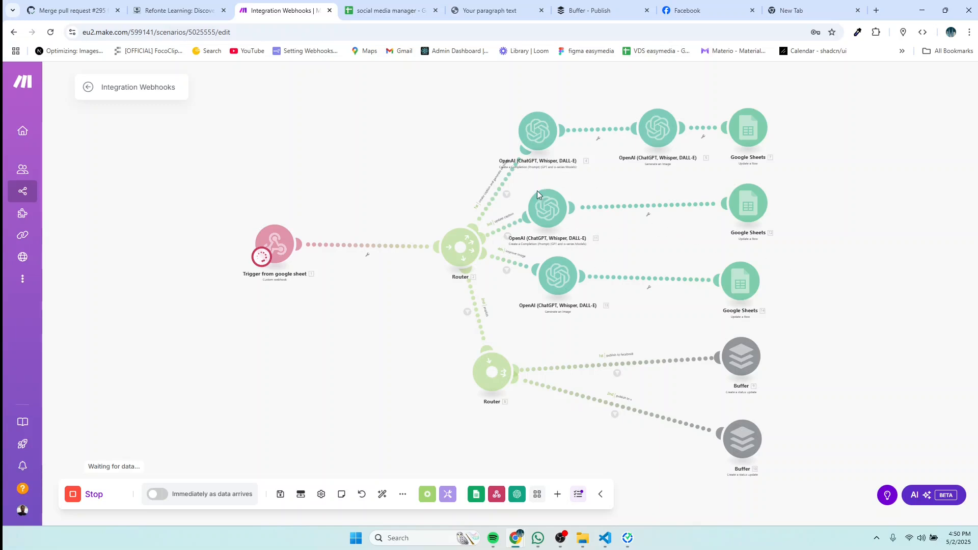
left_click(378, 15)
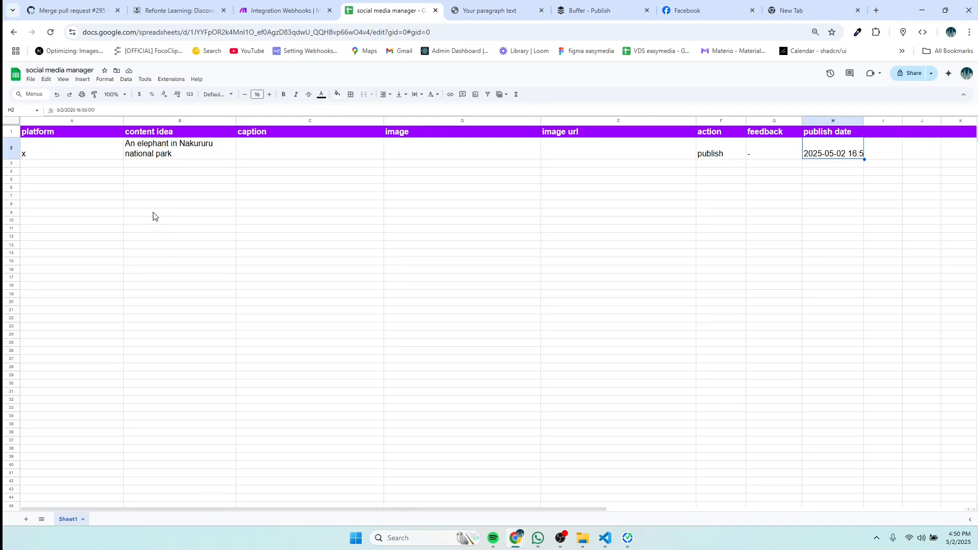
Step: Check row 2's platform in A2, then view Buffer's sent Nakururu elephant post from 4:42 PM
left_click(54, 155)
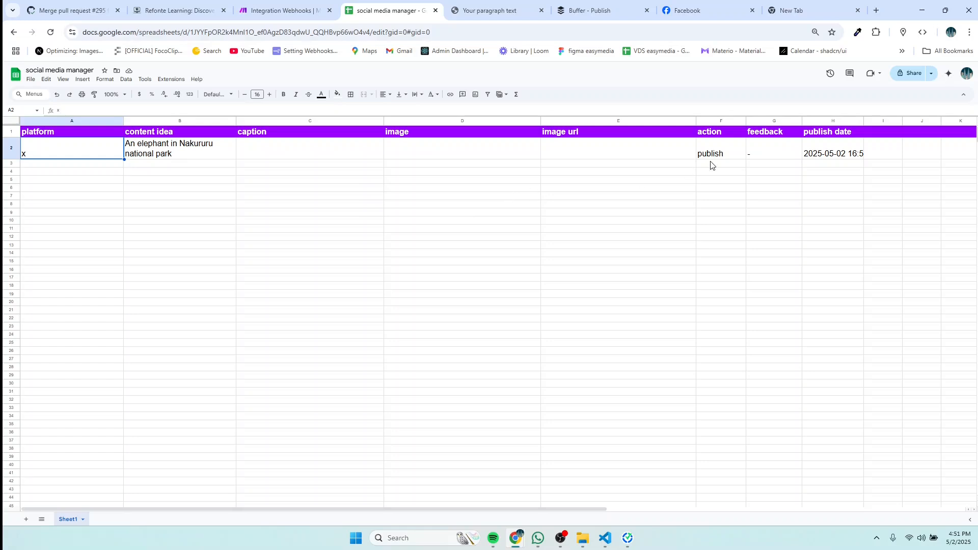
left_click(262, 15)
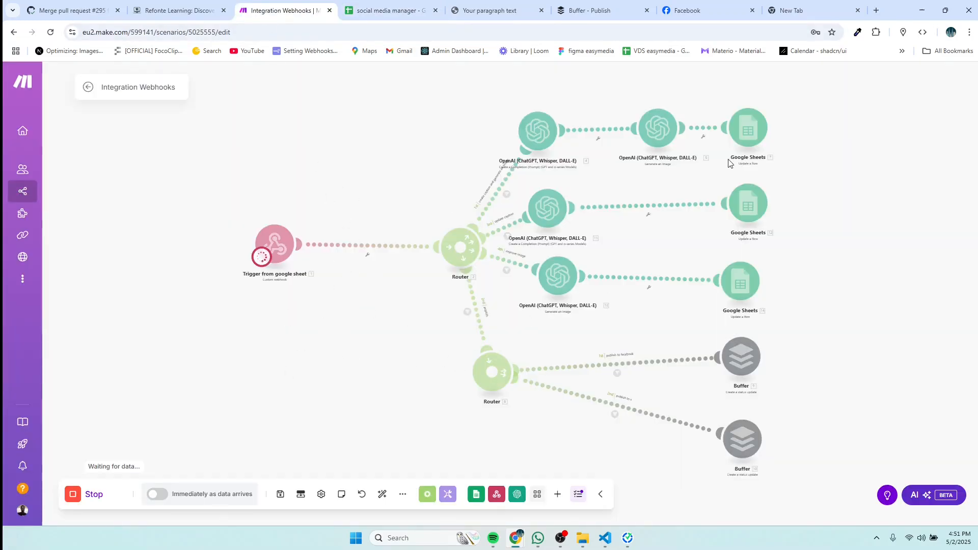
left_click(589, 14)
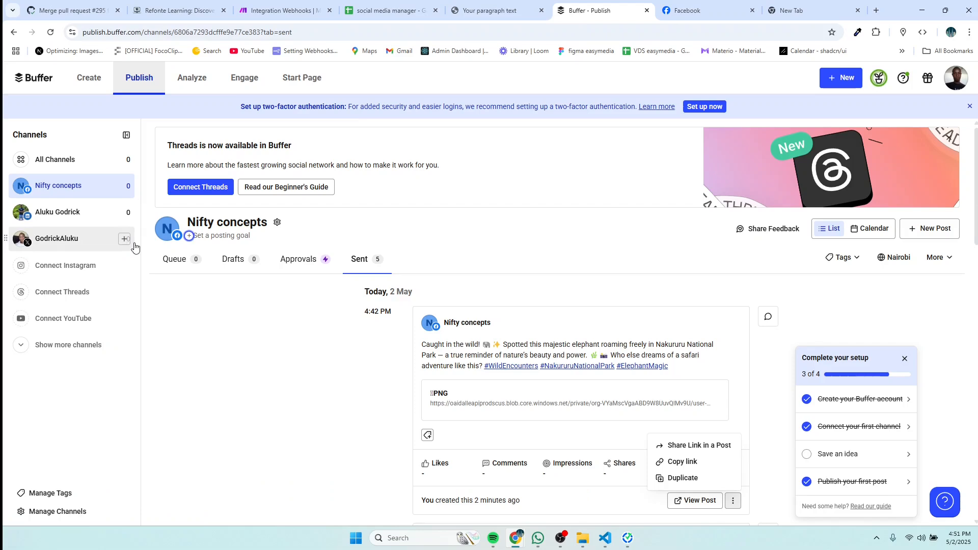
Step: View the X channel's single sent Serengeti post, then go back to the spreadsheet
left_click(63, 243)
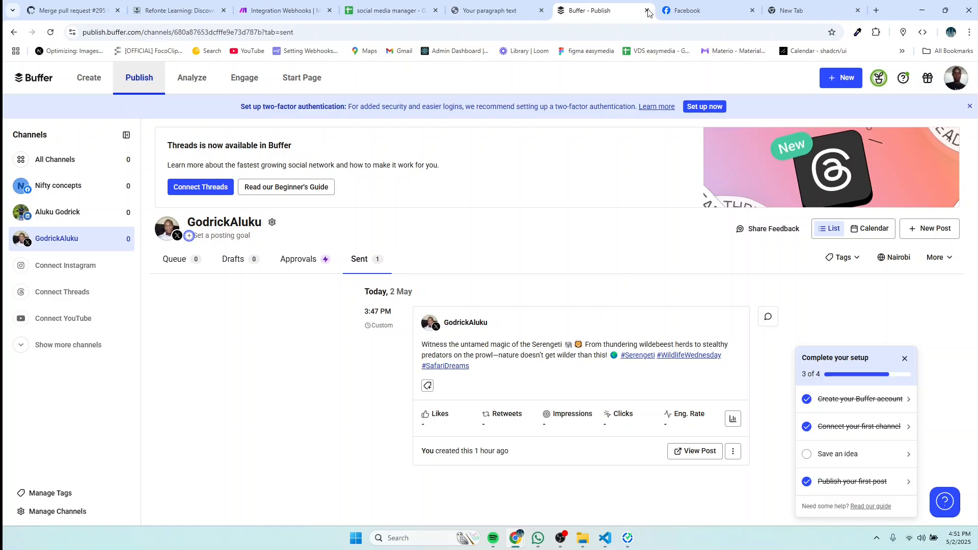
left_click(386, 10)
Step: Enter 'create' in F2 and let Make fill in the elephant caption, image URL and image
double_click(720, 157)
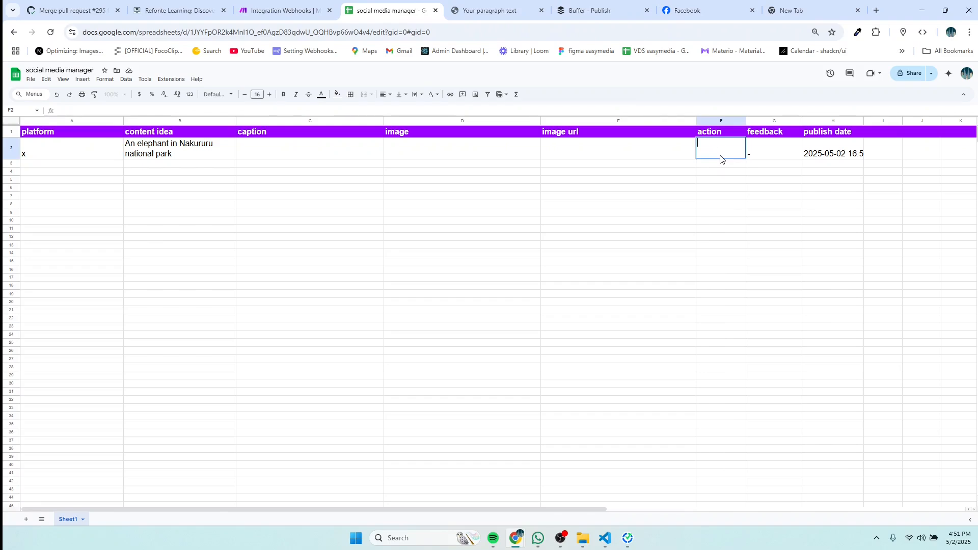
type("create")
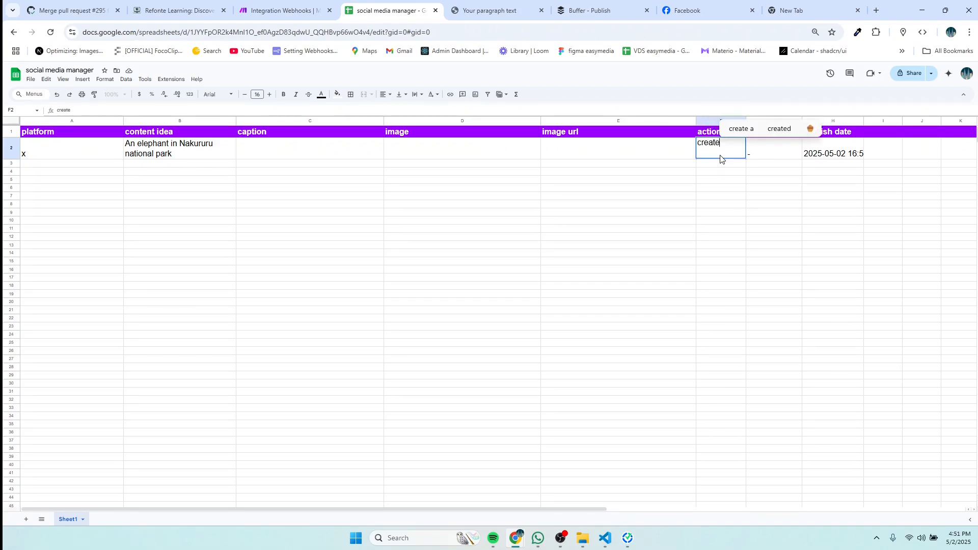
key("ctrl+s")
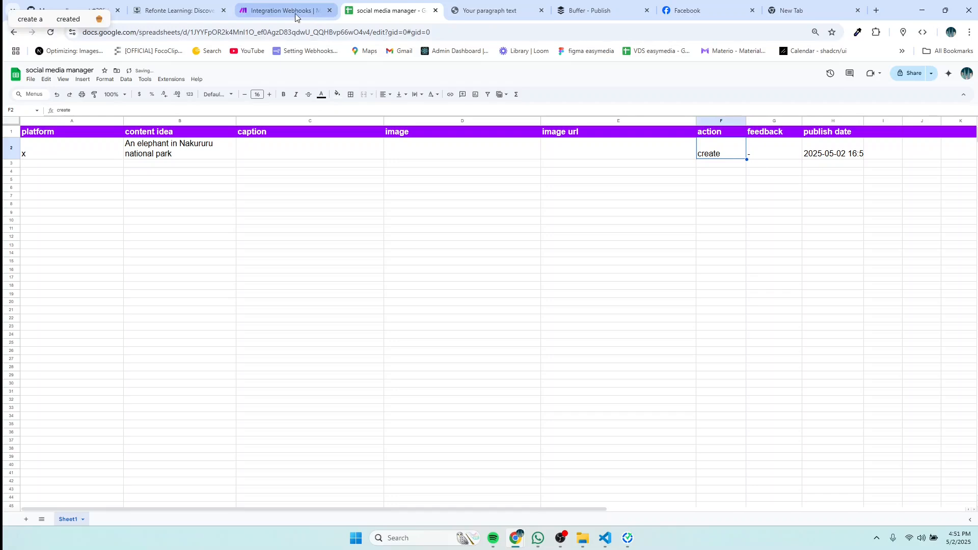
left_click(281, 10)
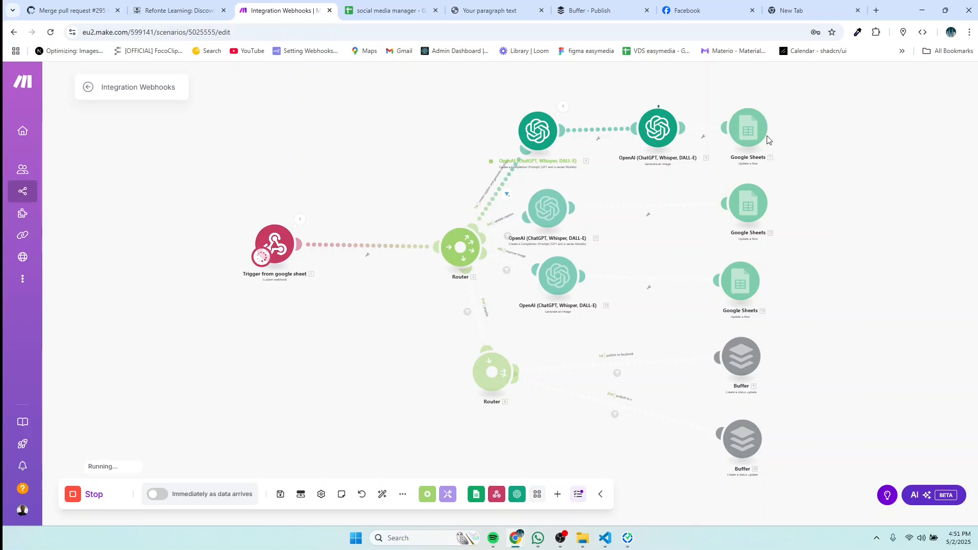
left_click(392, 10)
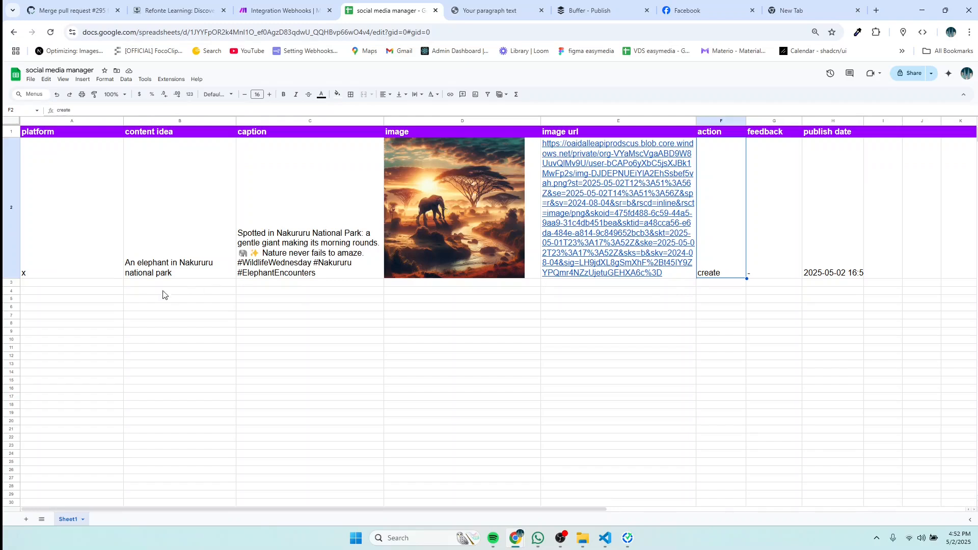
Step: Review the content idea and caption cells, and widen column H to show the full publish date
left_click(172, 275)
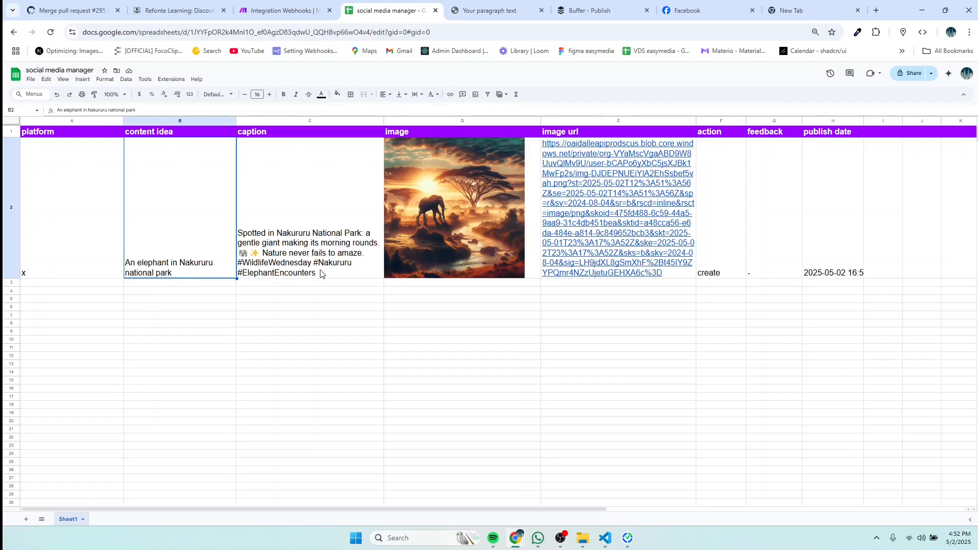
left_click_drag(326, 268, 224, 243)
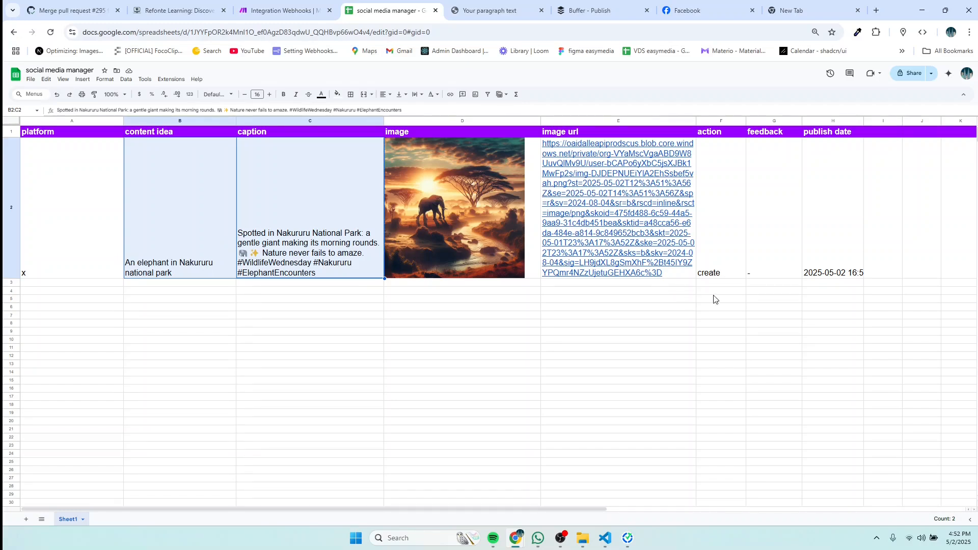
left_click(853, 274)
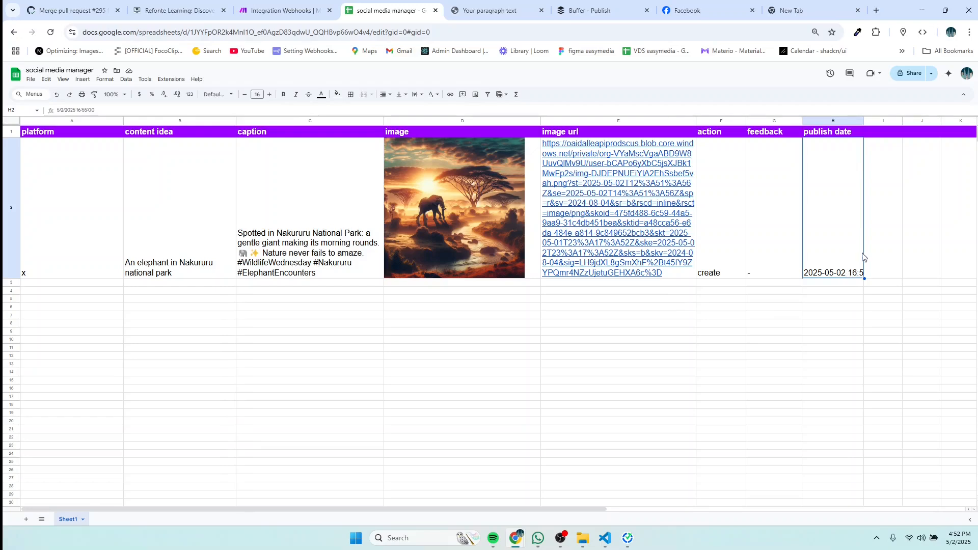
left_click_drag(863, 124, 875, 125)
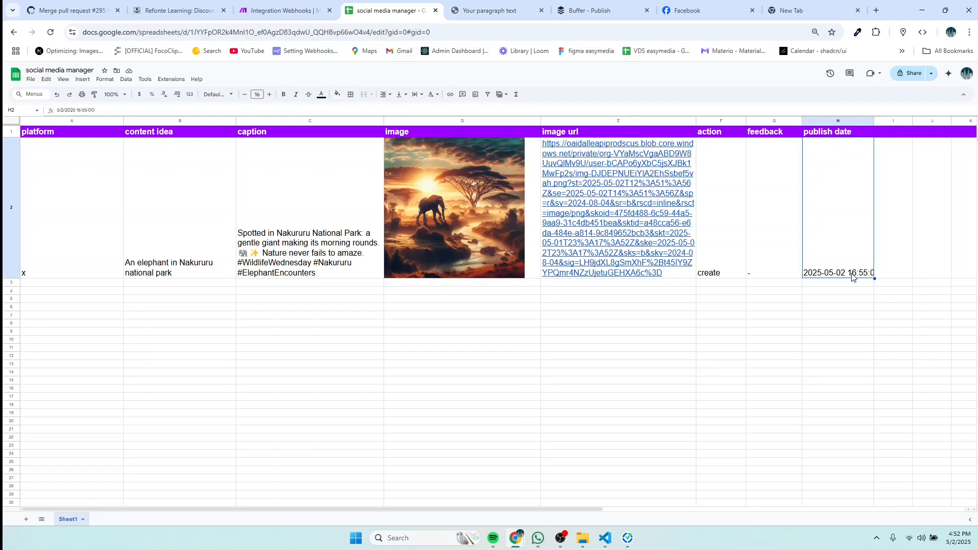
Step: Type 'publish' as row 2's action in cell F2
double_click(716, 275)
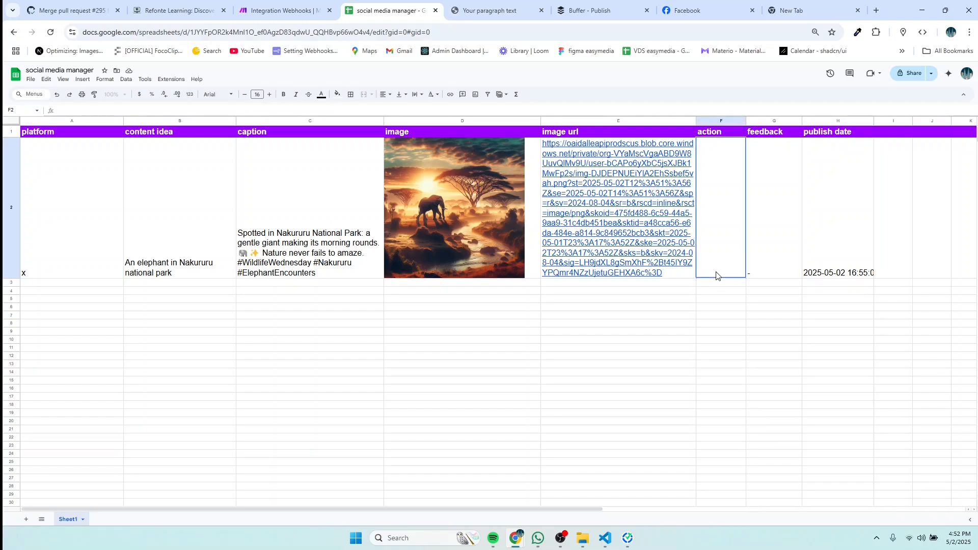
type("publish")
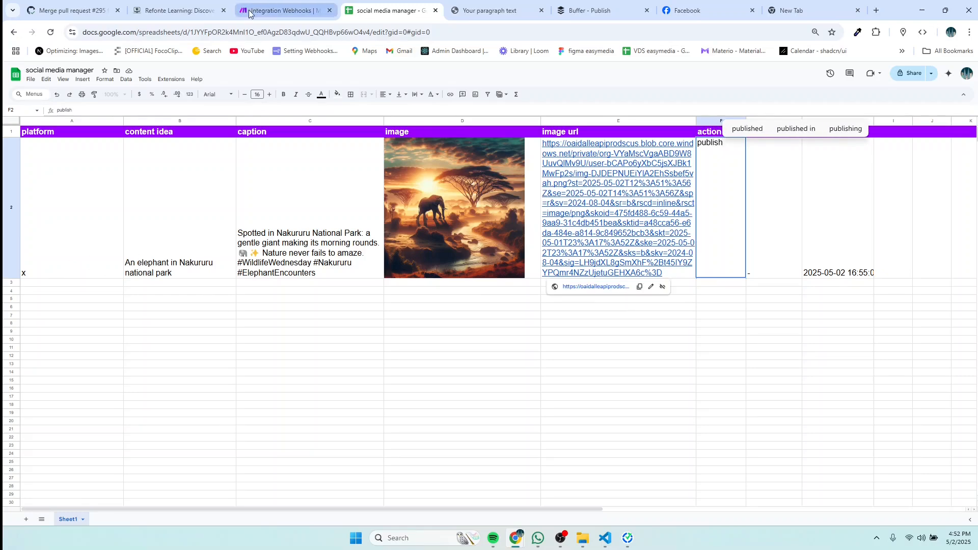
left_click(281, 11)
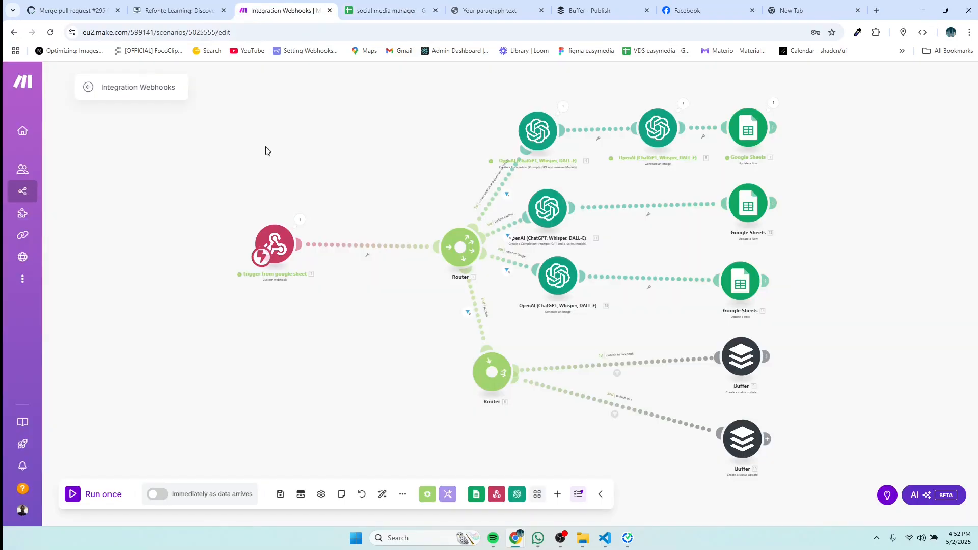
Step: Run the scenario once waiting for new data, then commit 'publish' in F2 to trigger it
left_click(94, 497)
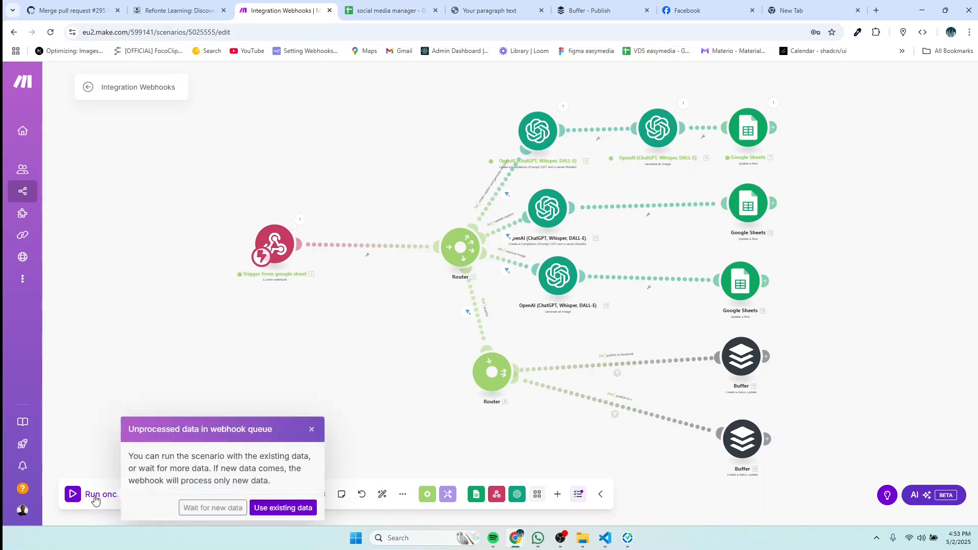
left_click(193, 506)
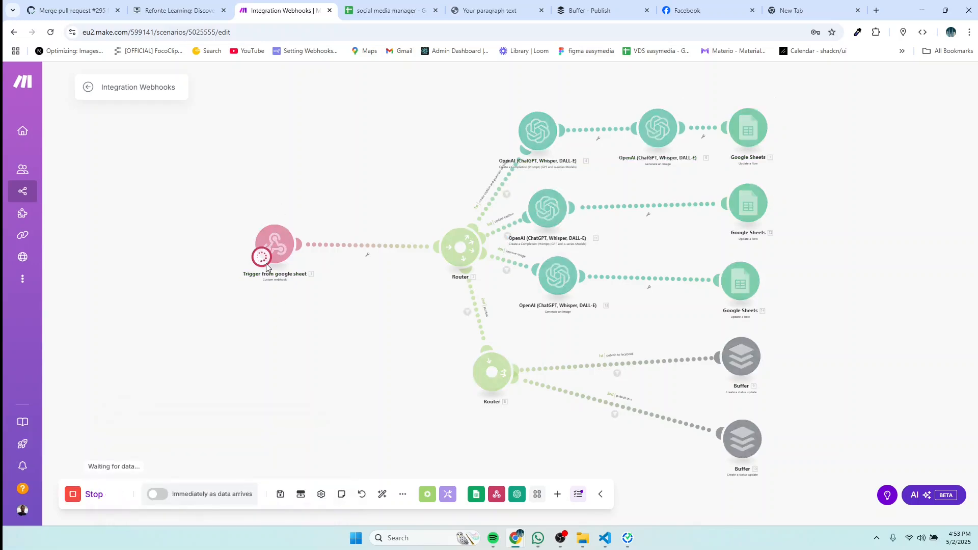
left_click(402, 10)
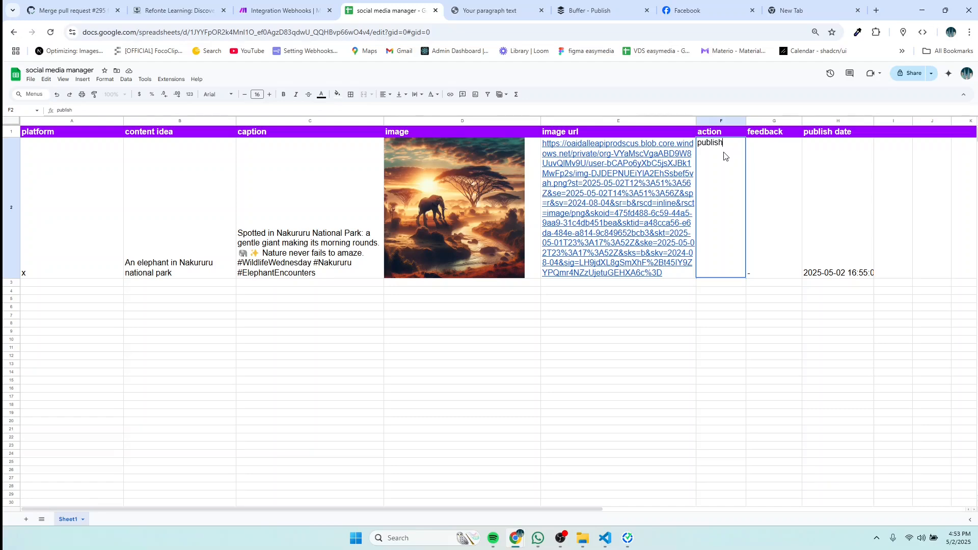
key("ctrl+s")
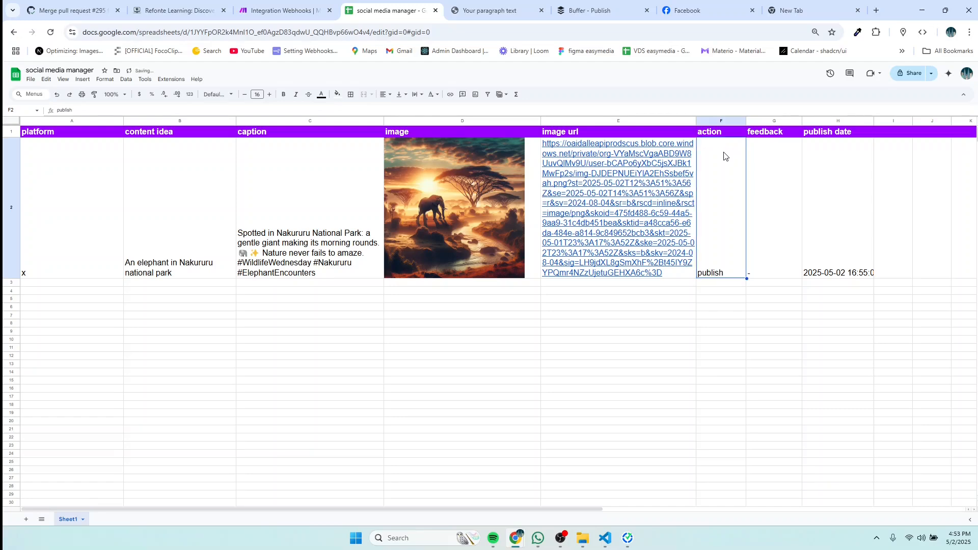
left_click(274, 11)
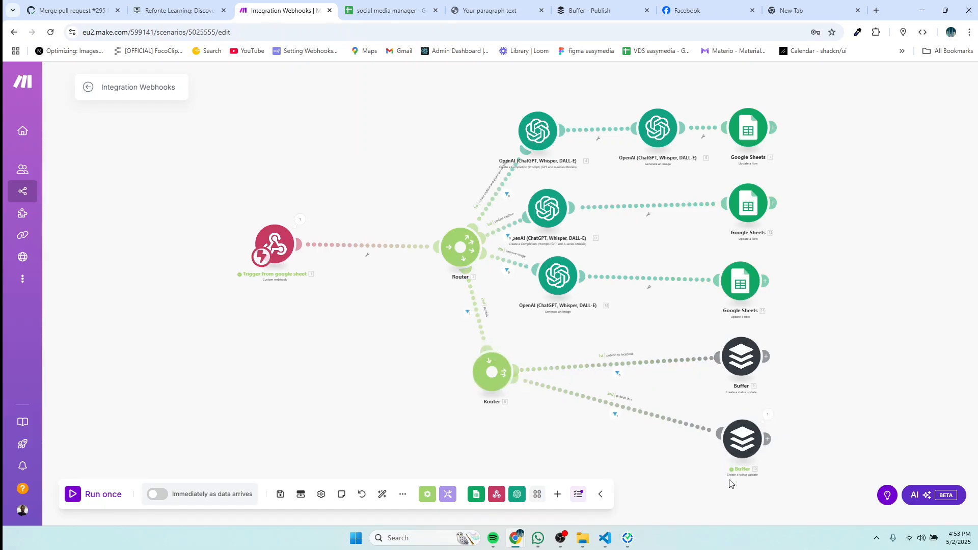
Step: Check the X queue for the Nakururu elephant post scheduled at 4:55 PM today
left_click(586, 13)
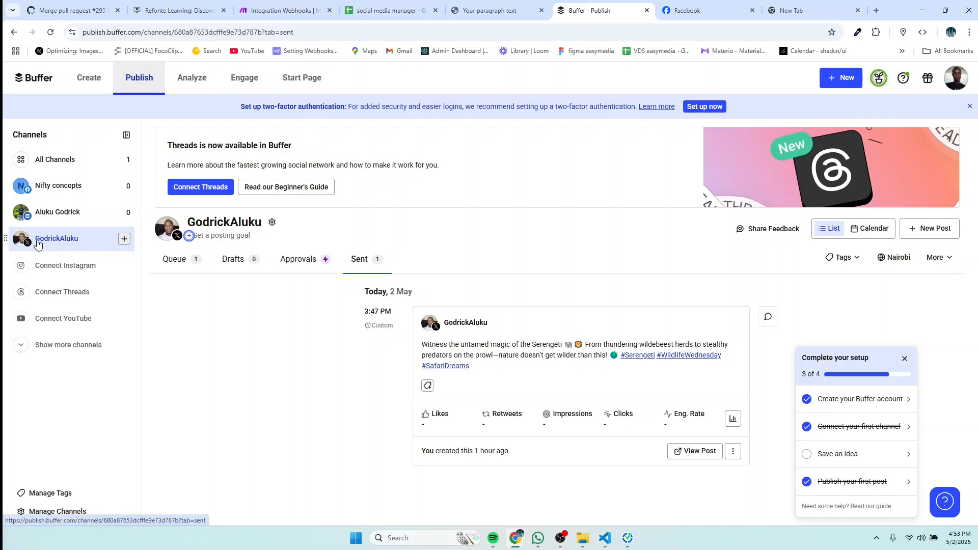
left_click(183, 270)
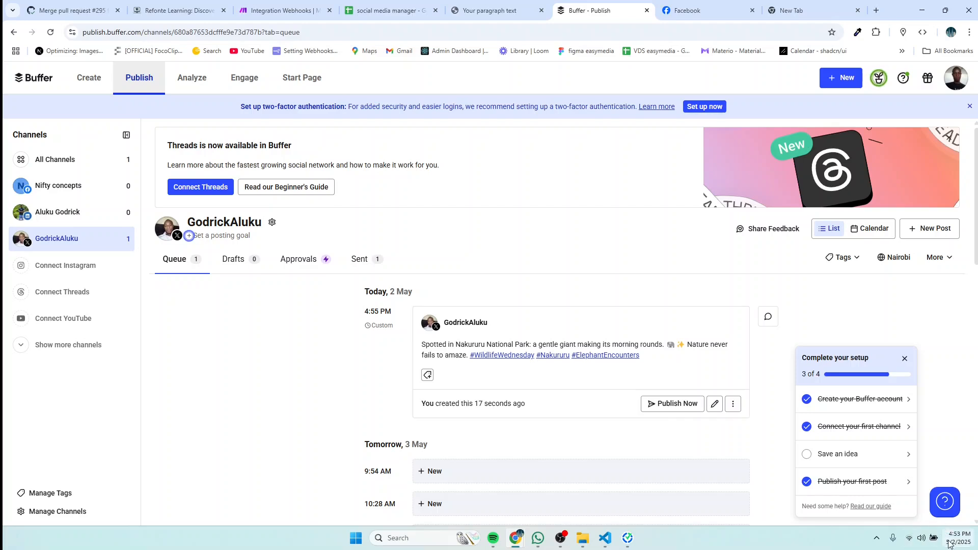
mouse_move(960, 544)
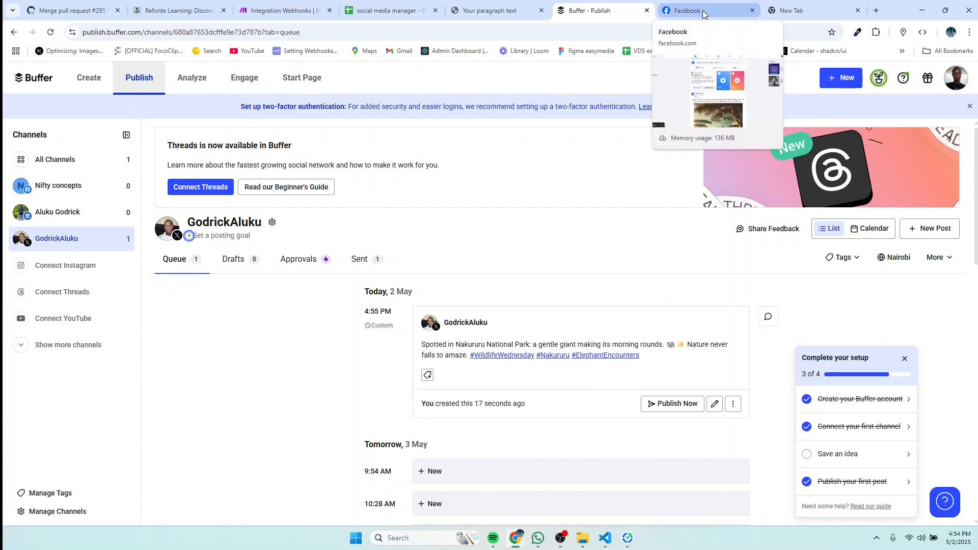
left_click(372, 12)
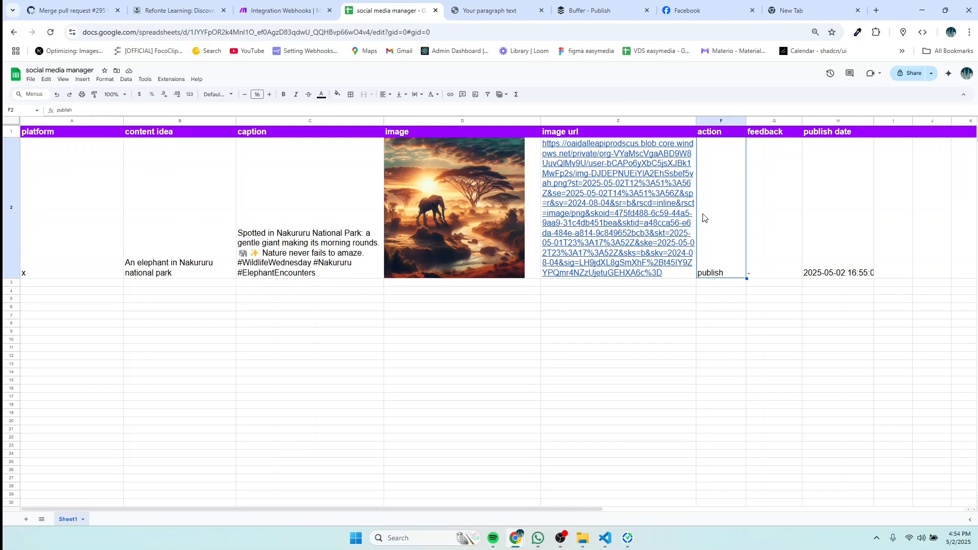
Step: Enter the feedback 'make the image more real' in cell G2
left_click(769, 162)
double_click(768, 162)
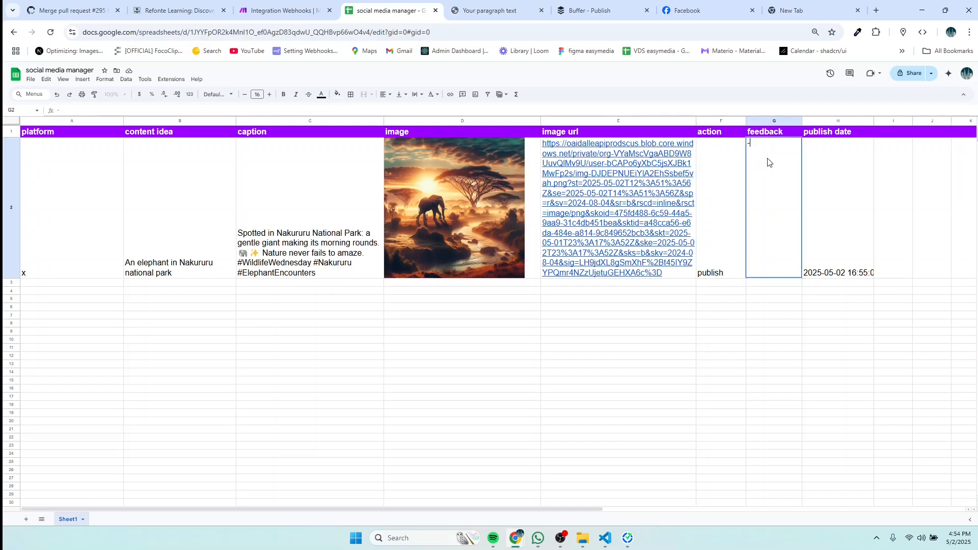
type("make the ")
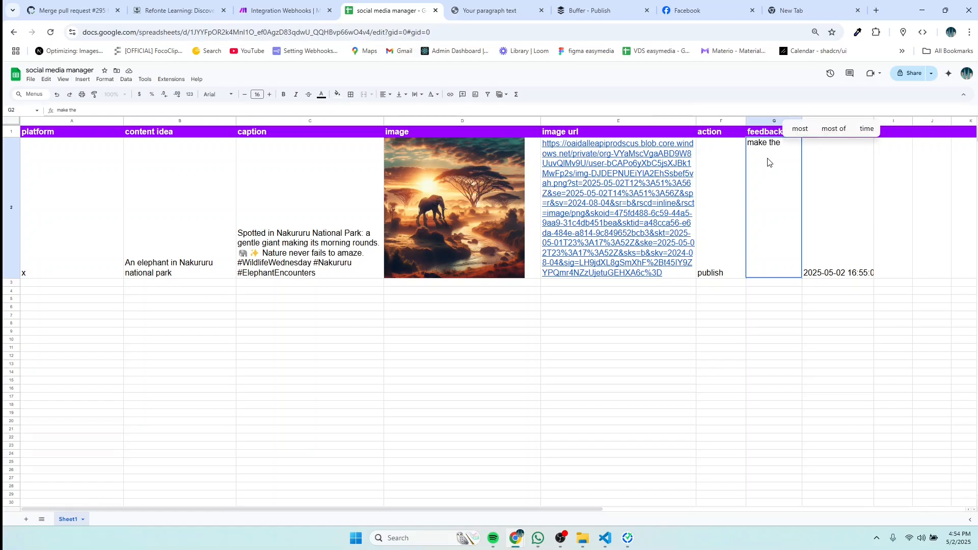
type("imag")
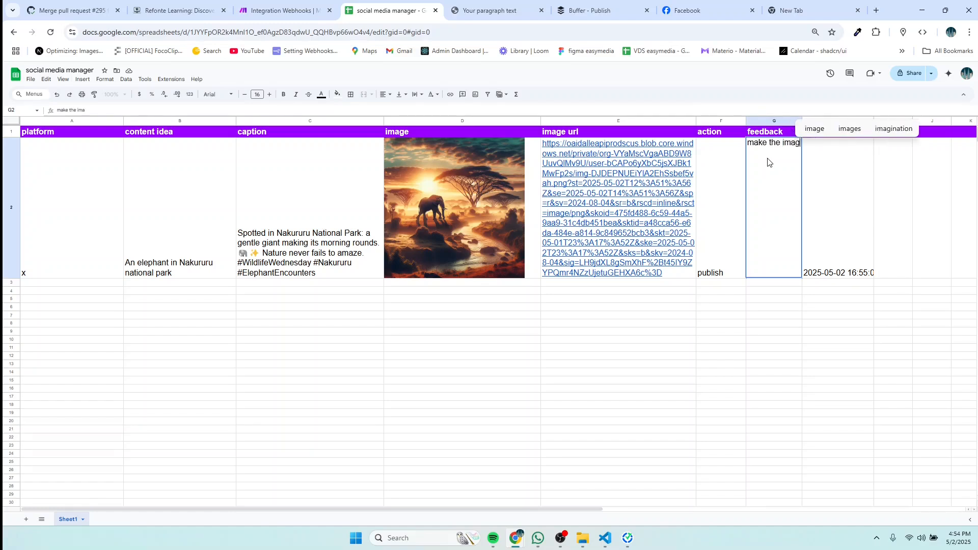
type("e more ")
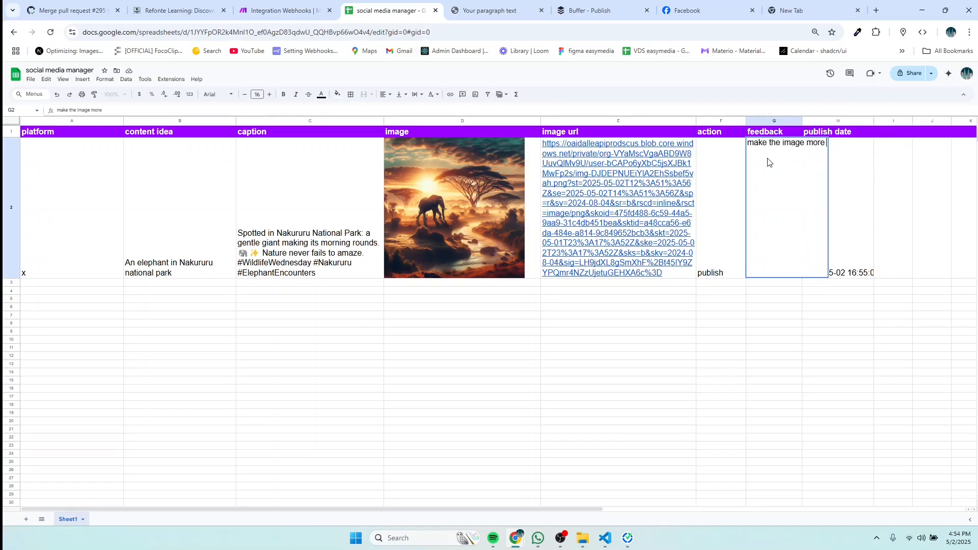
type("real")
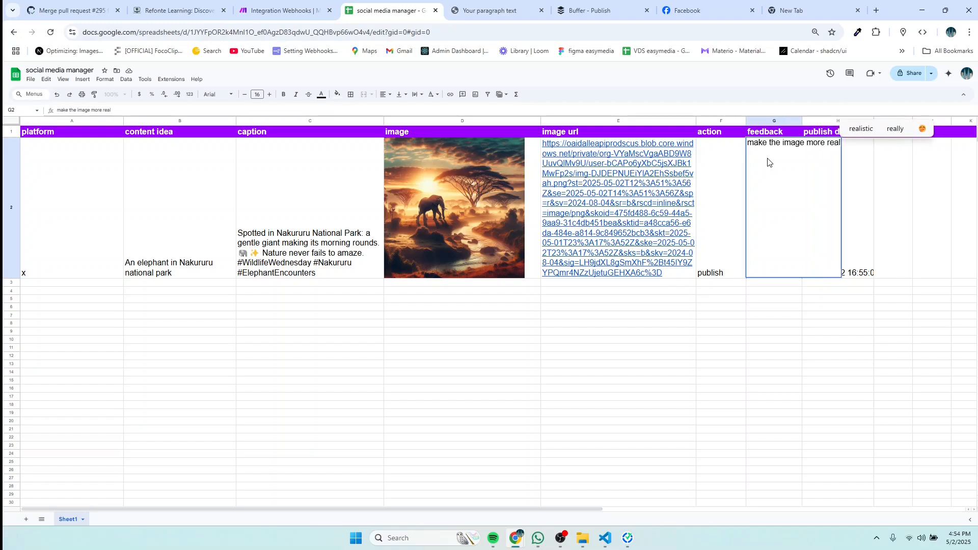
Step: Replace row 2's action 'publish' with 'improve image' in F2
left_click(722, 278)
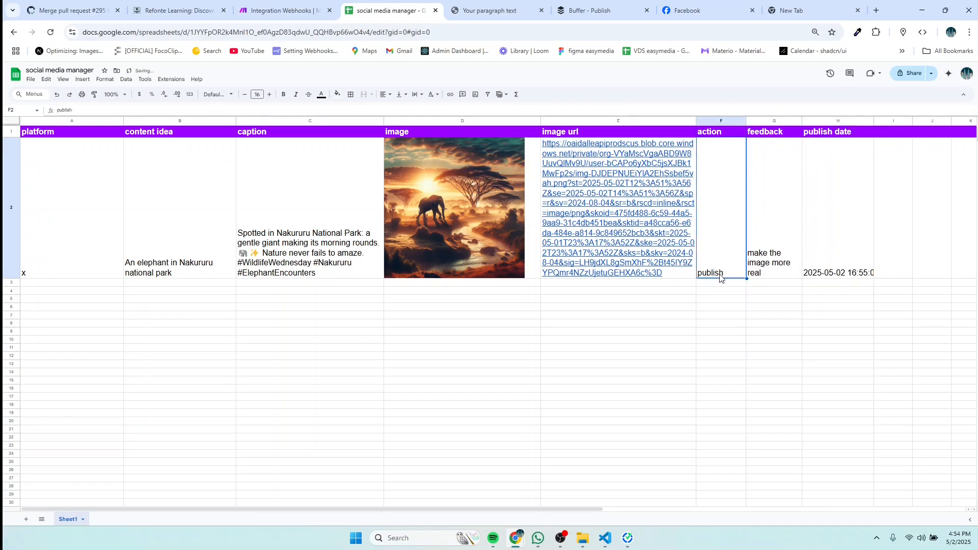
double_click(719, 275)
key("BackSpace")
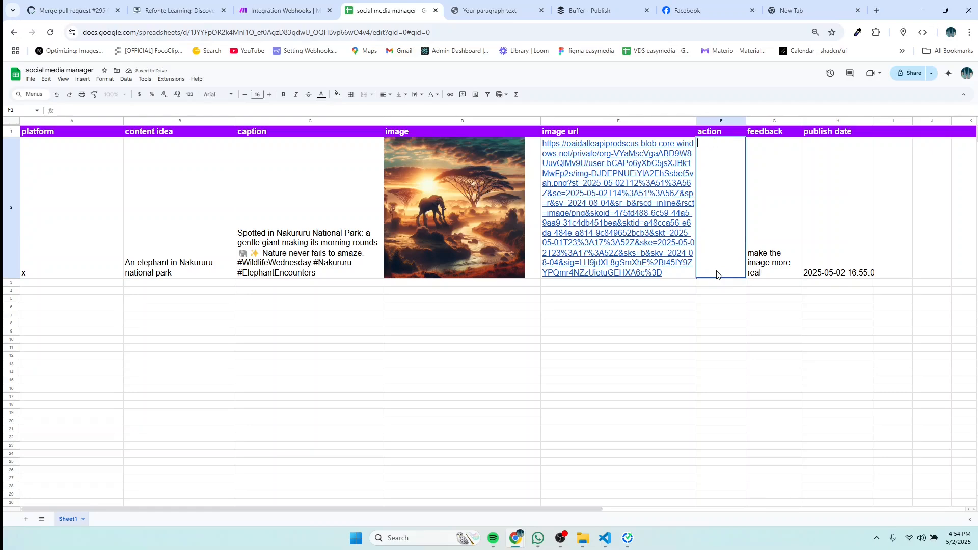
type("improve")
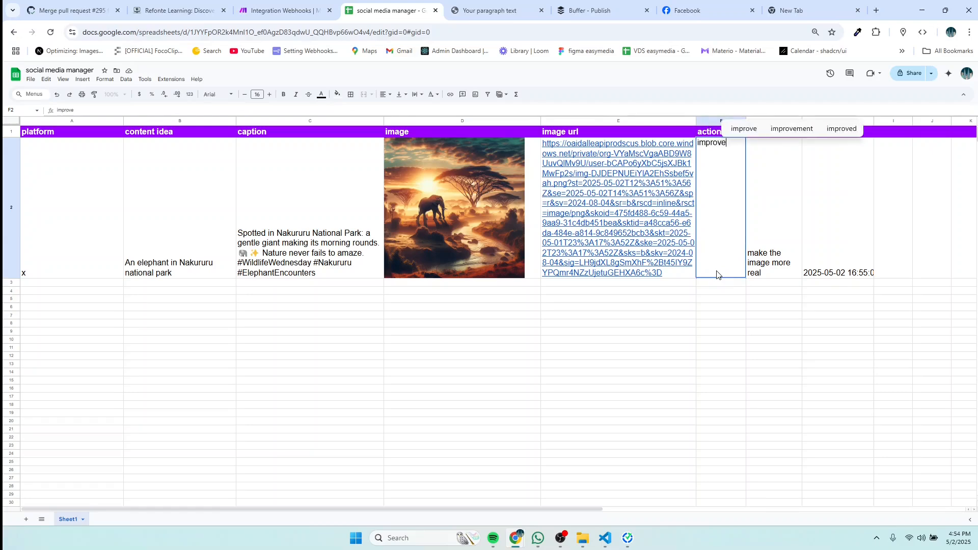
type(" im")
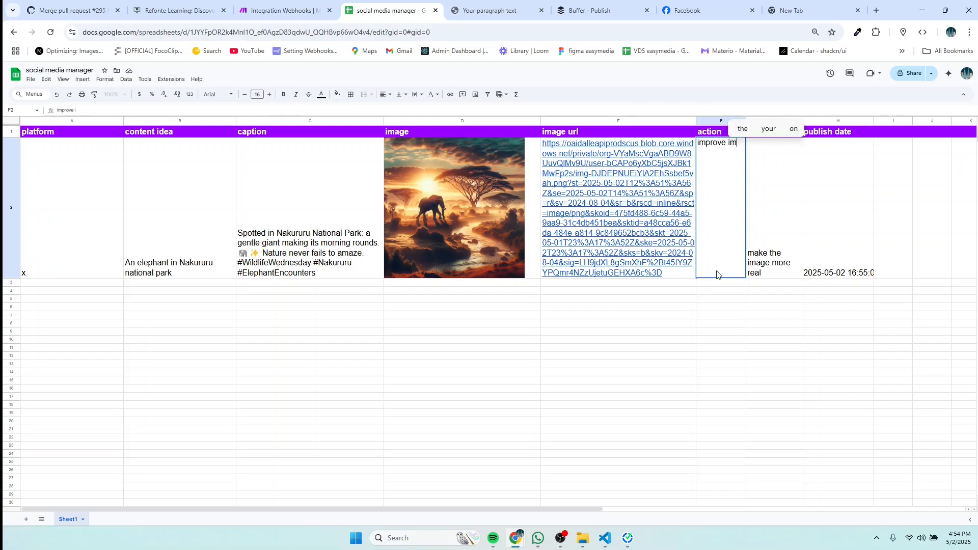
type("age")
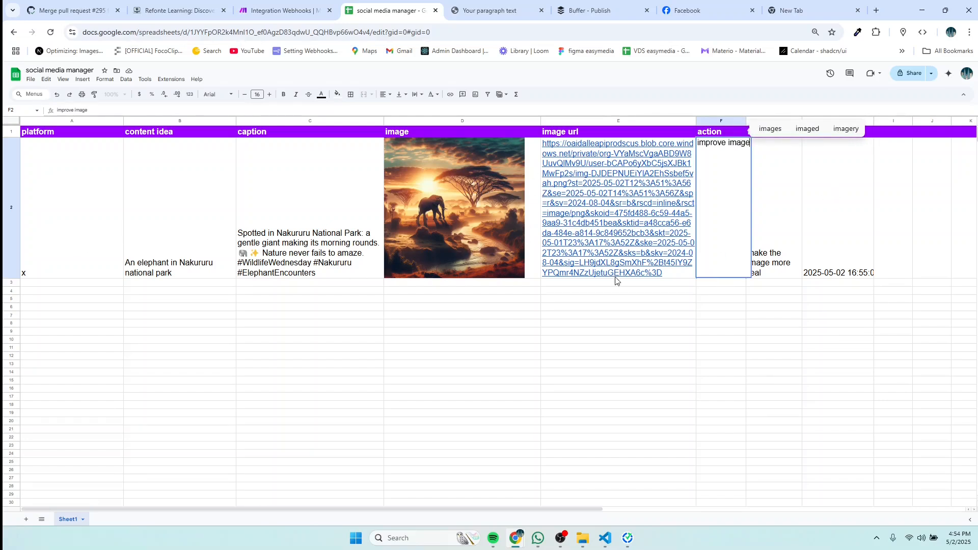
Step: Launch Run once with 'Wait for new data' in the Make scenario, then go back to the sheet
left_click(272, 12)
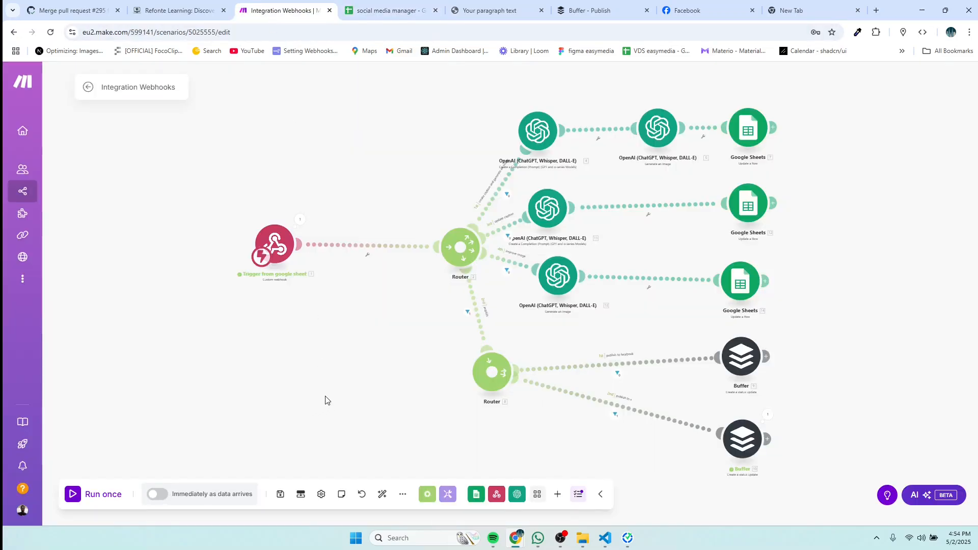
left_click(108, 498)
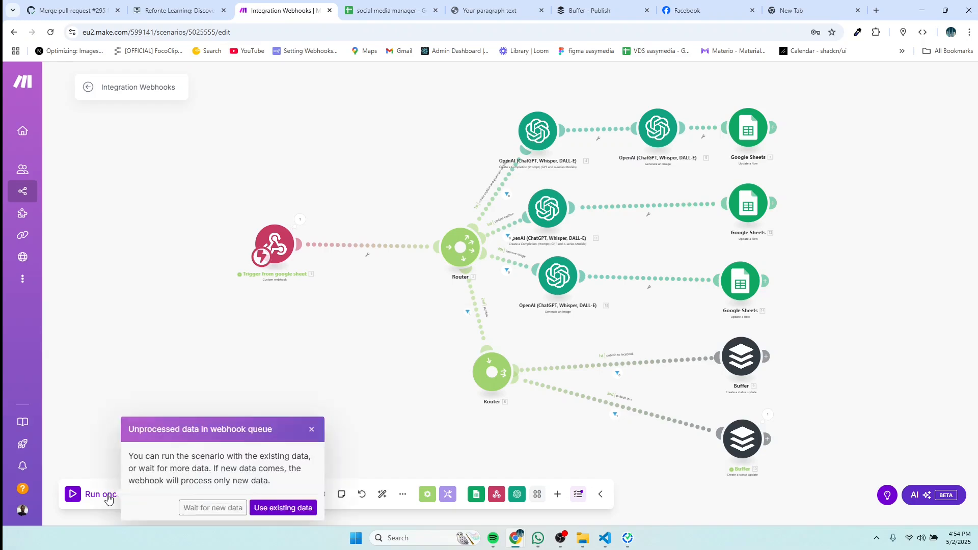
left_click(197, 509)
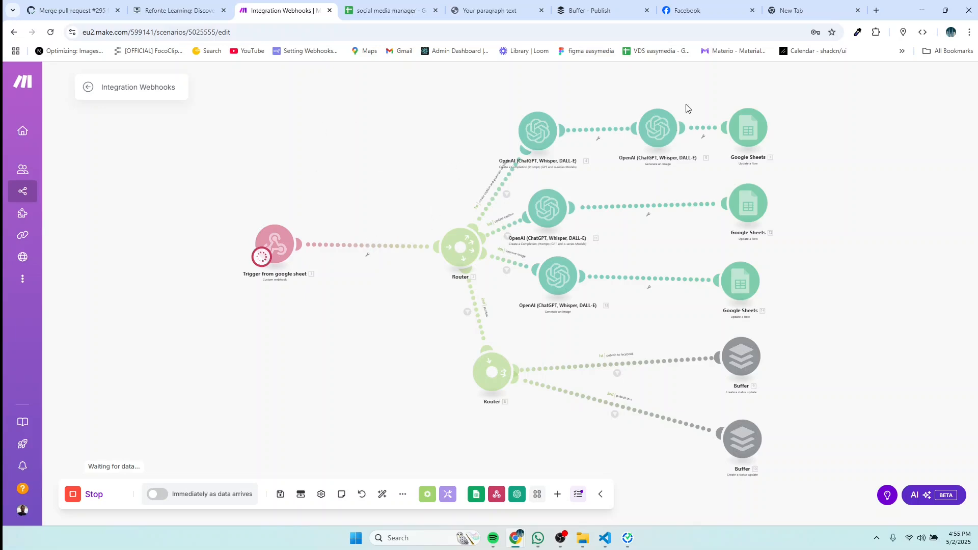
left_click(388, 10)
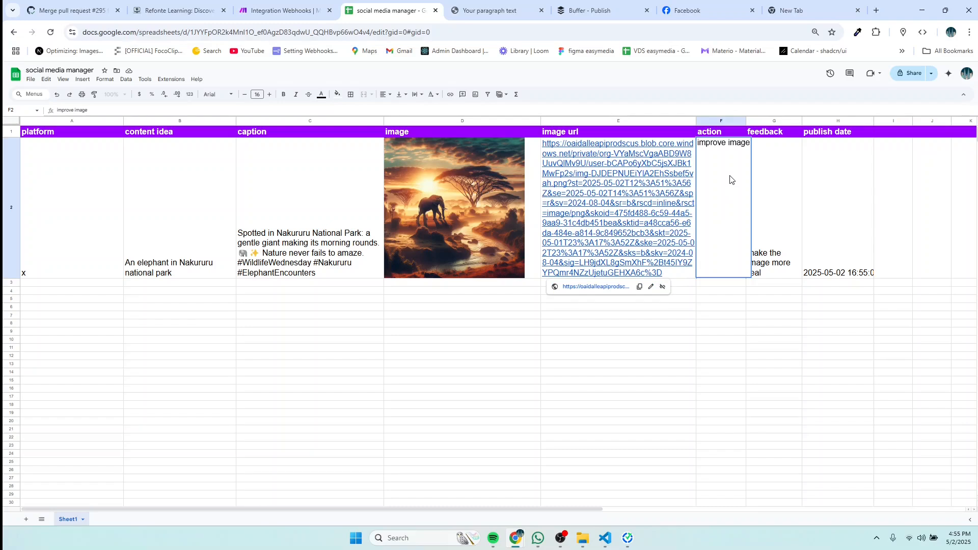
Step: Commit 'improve image' in F2 and watch Make run its OpenAI image-generation branch
key("ctrl+s")
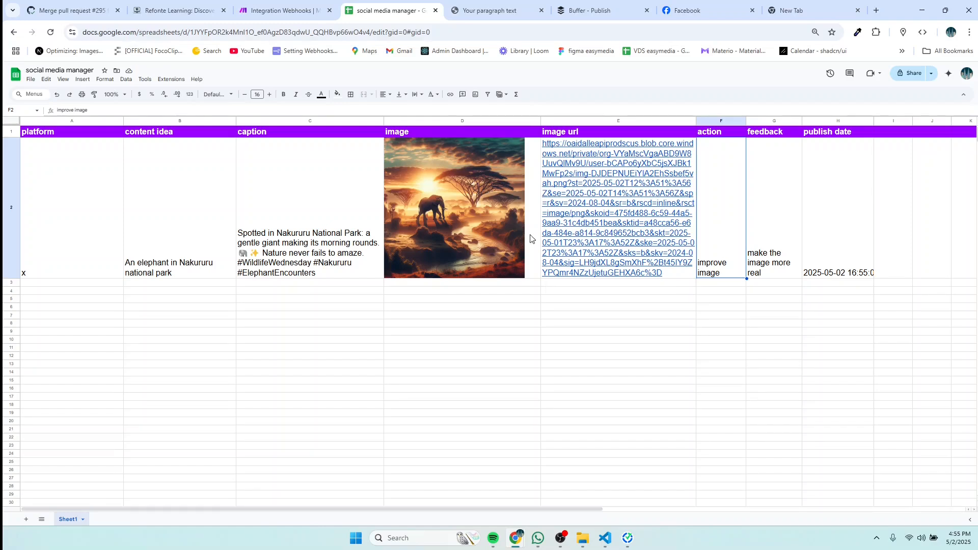
left_click(285, 10)
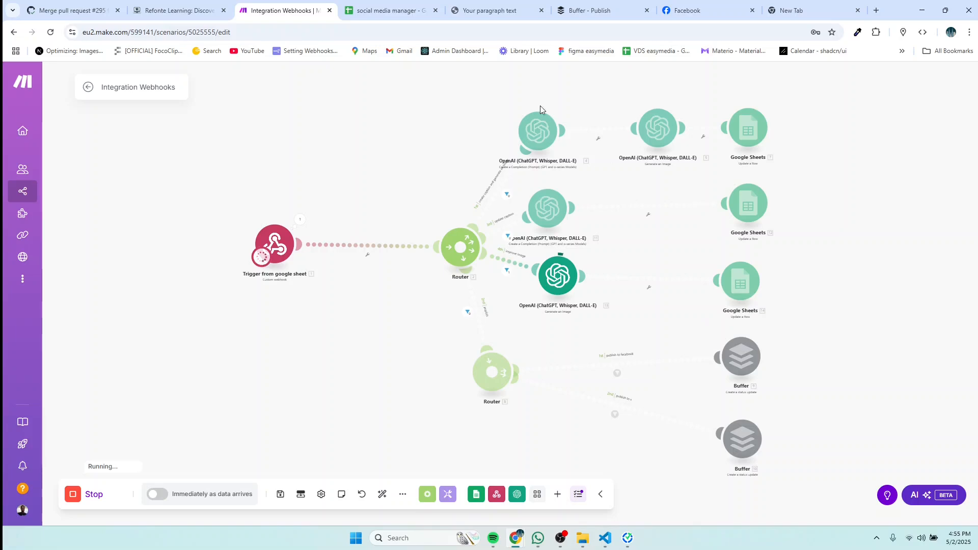
Step: Return to the spreadsheet to see row 2's regenerated, more realistic forest elephant image
left_click(395, 16)
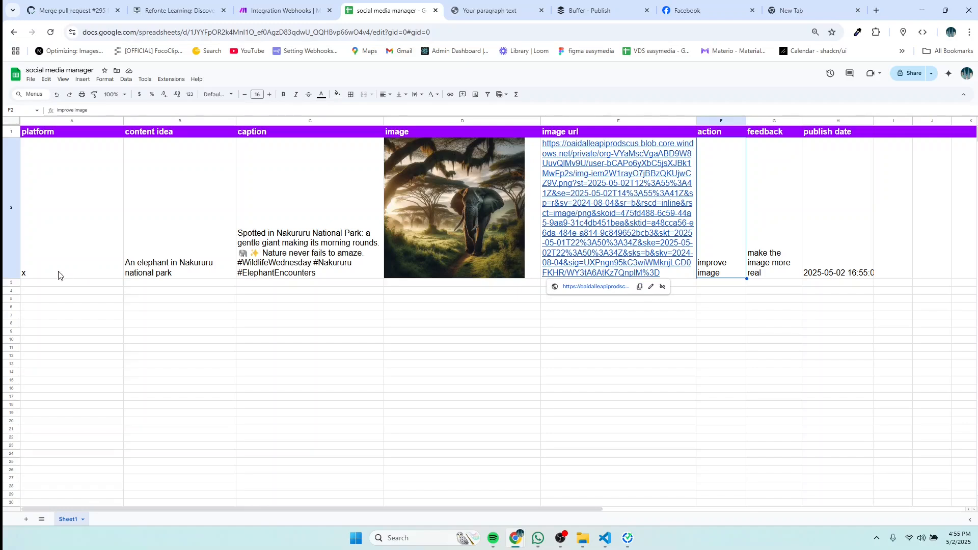
Step: Change row 2's platform from x to facebook
left_click(45, 273)
double_click(41, 272)
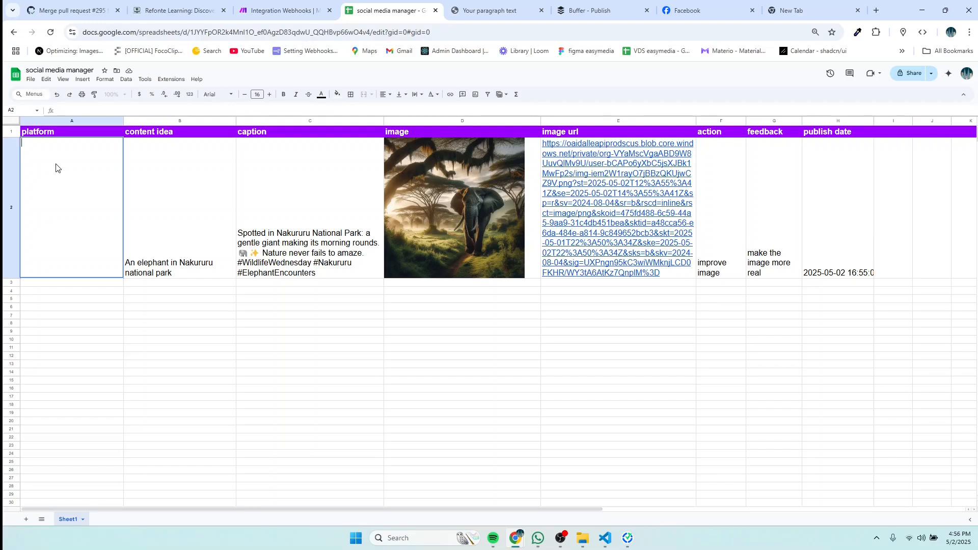
type("faceb")
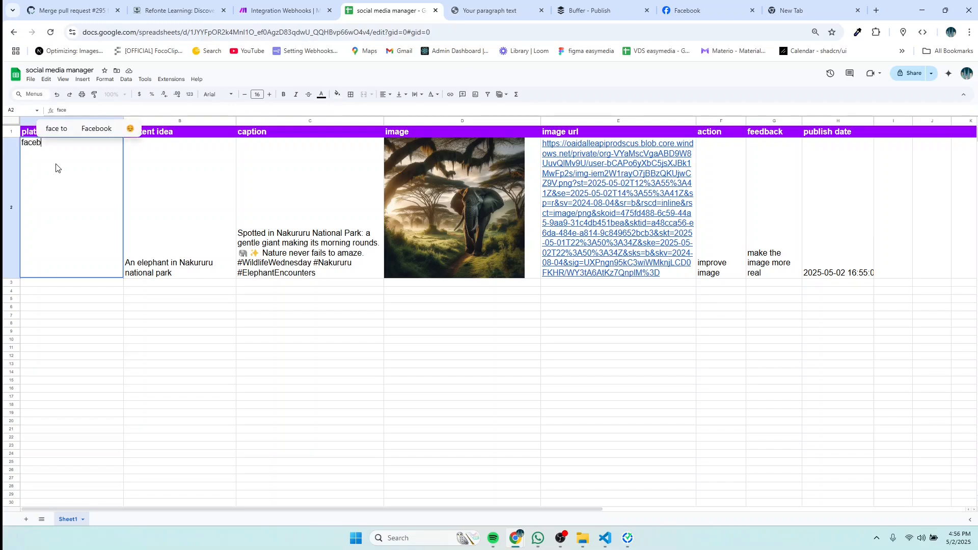
type("ook")
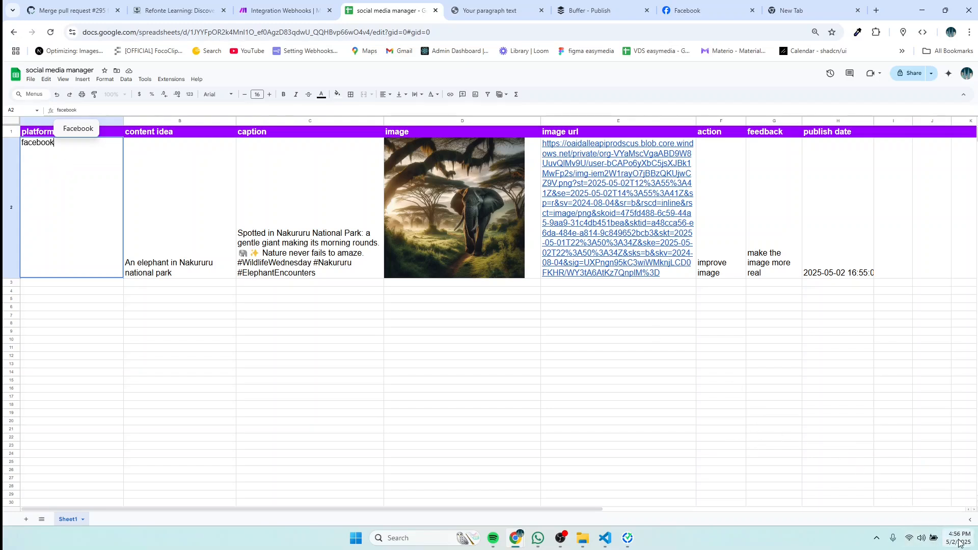
Step: Set row 2's publish time to 16:58 and its action to 'publish'
left_click(860, 275)
double_click(866, 275)
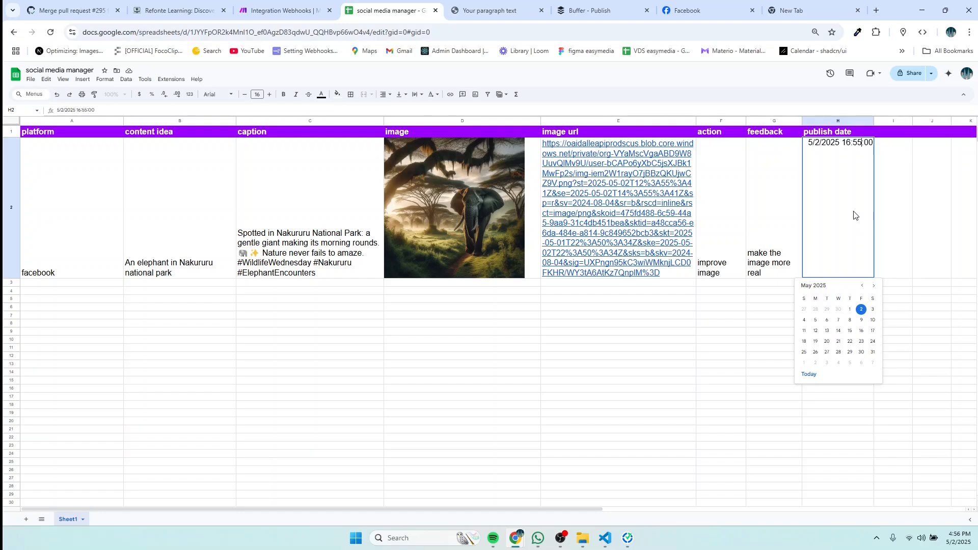
key("BackSpace")
type("8")
left_click(726, 273)
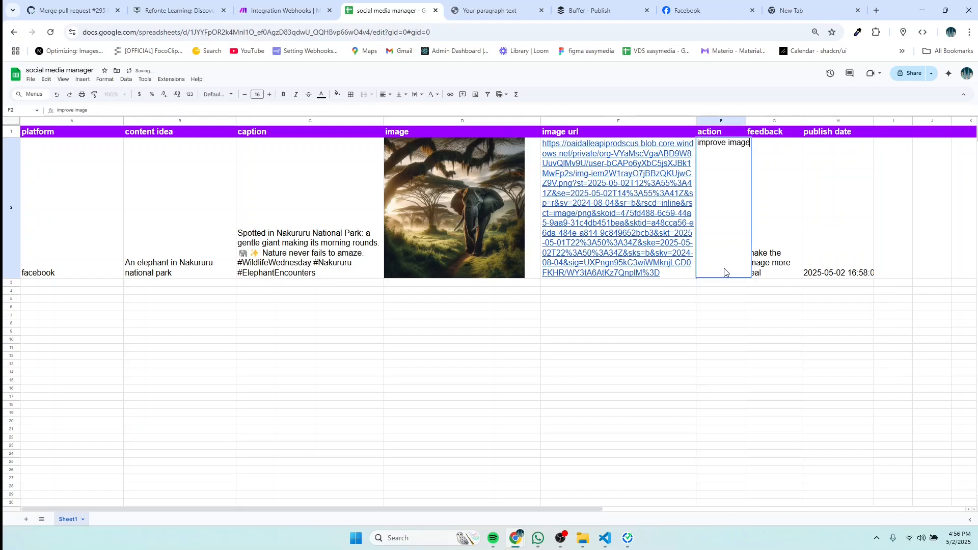
type("pu")
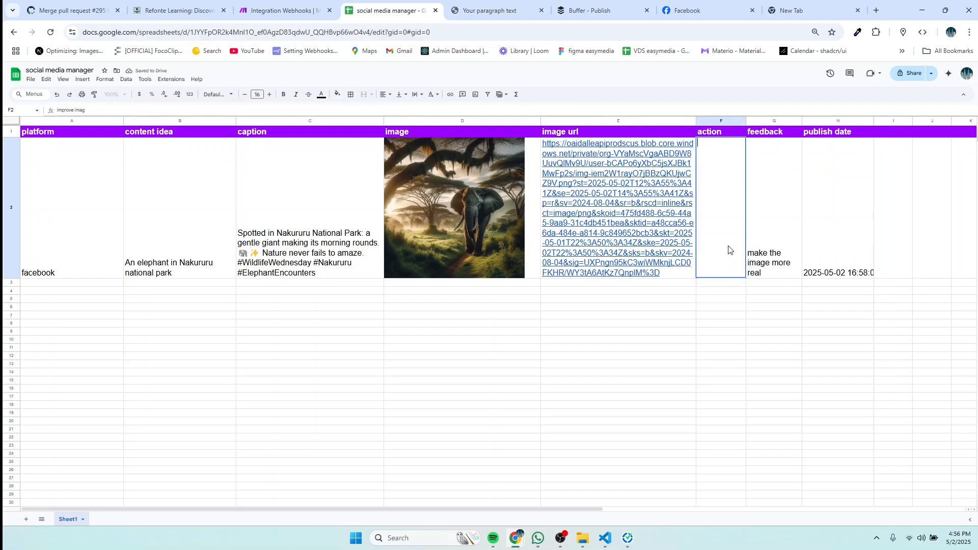
type("b")
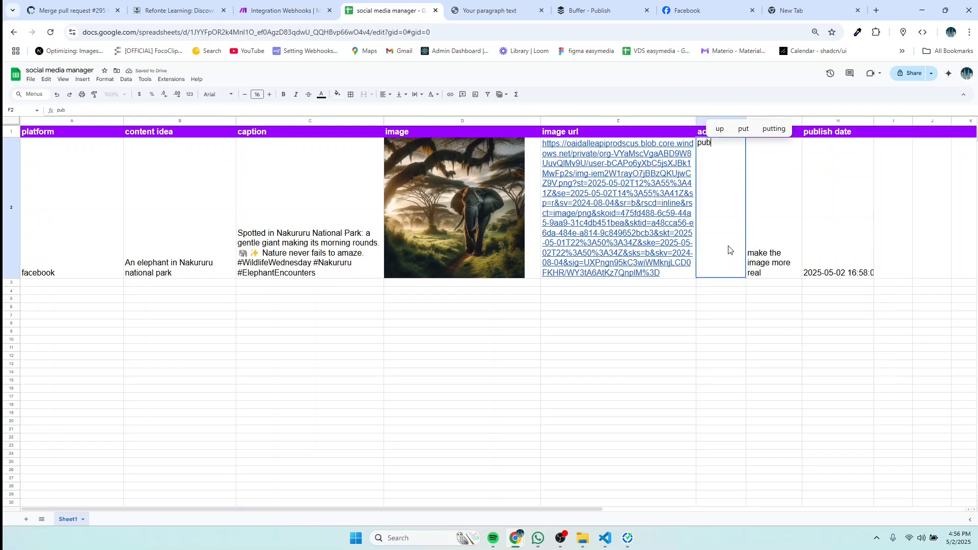
type("lish")
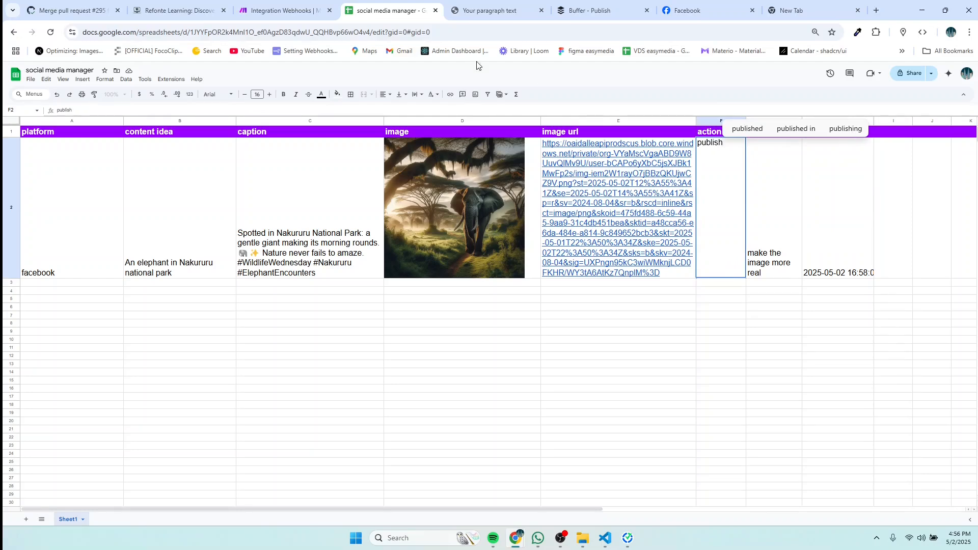
left_click(282, 10)
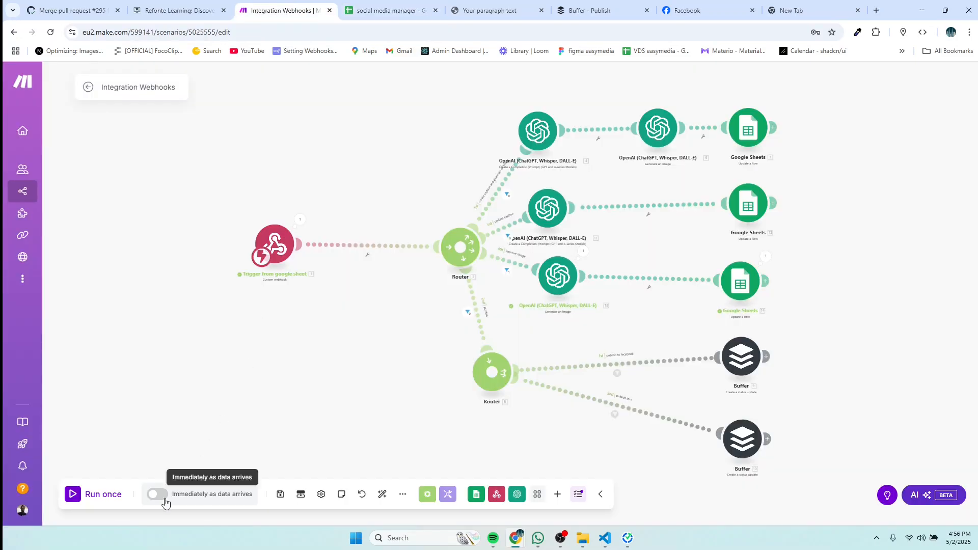
Step: Run the scenario once with 'publish' committed in F2, routing row 2 to Facebook via Buffer
left_click(75, 498)
left_click(198, 508)
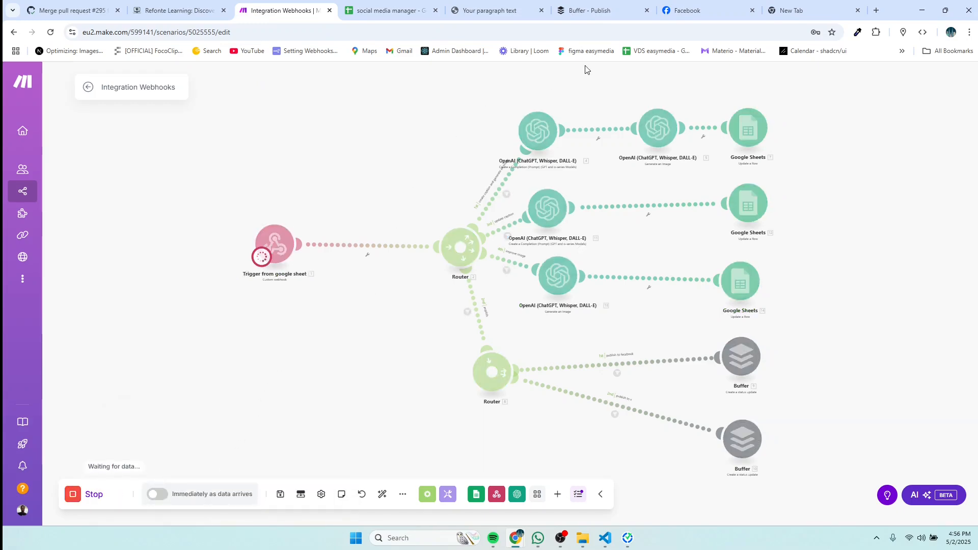
left_click(386, 9)
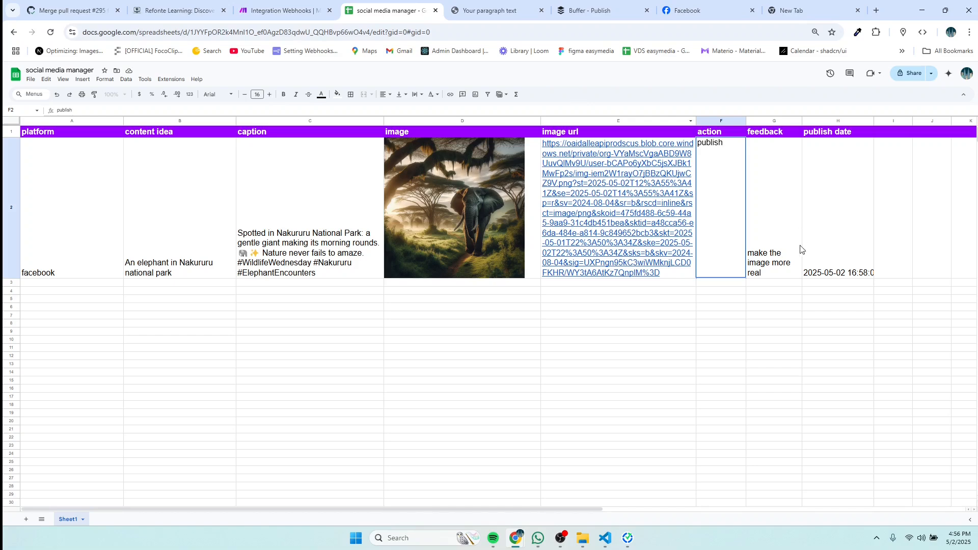
key("Return")
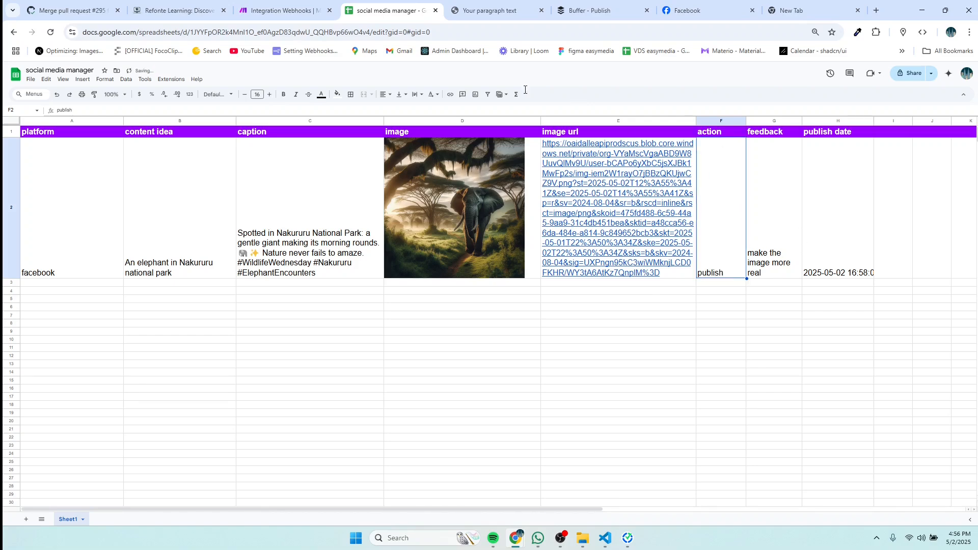
left_click(283, 10)
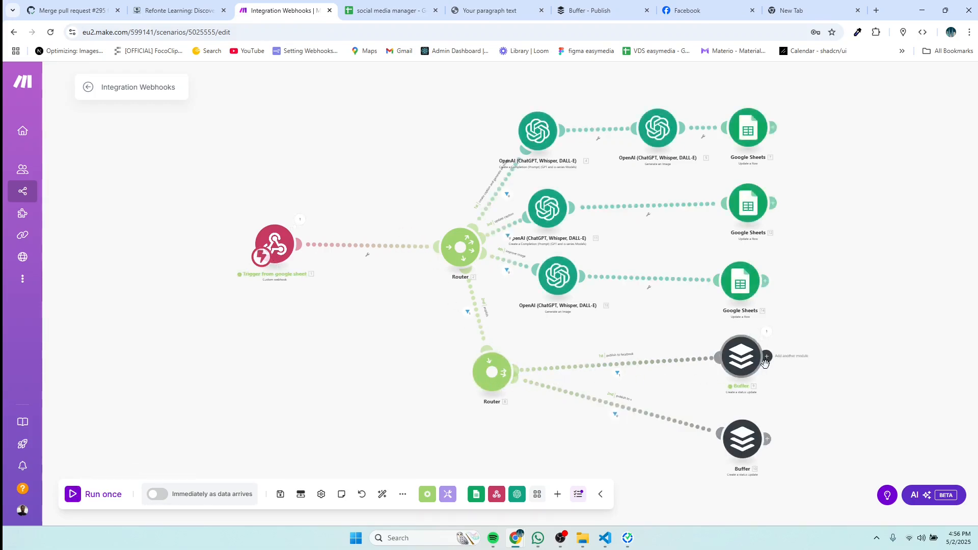
left_click(588, 11)
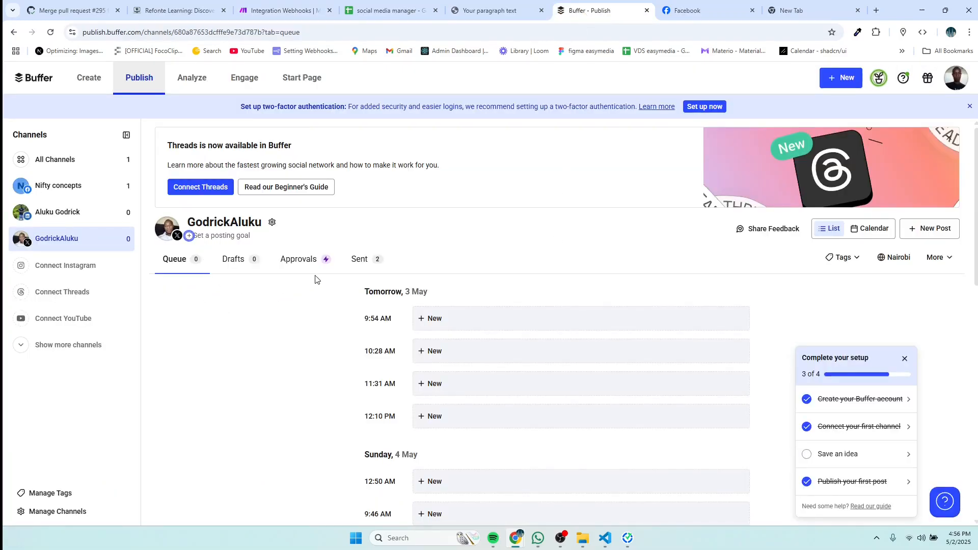
Step: Check the Nifty concepts channel's sent posts in Buffer, including the elephant post on X
left_click(364, 266)
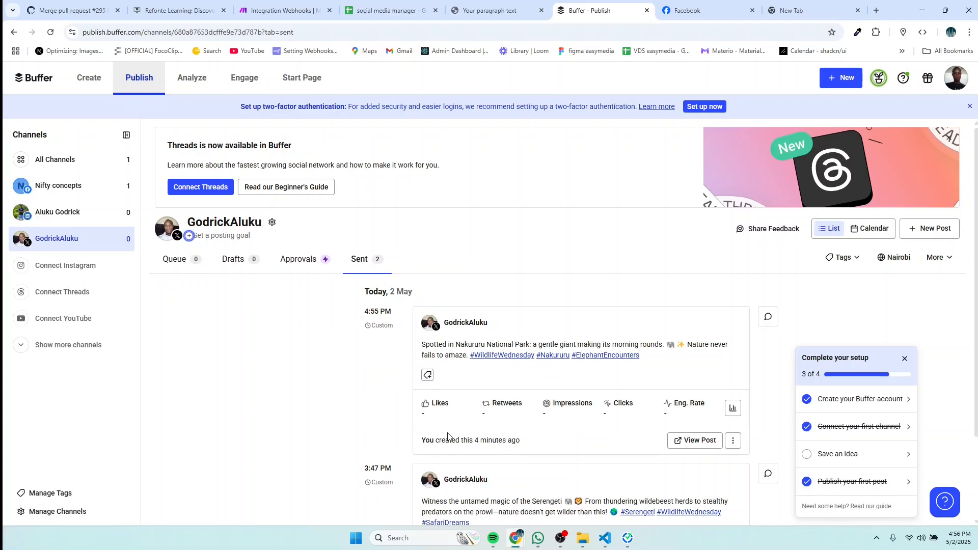
scroll(606, 436, "down", 1)
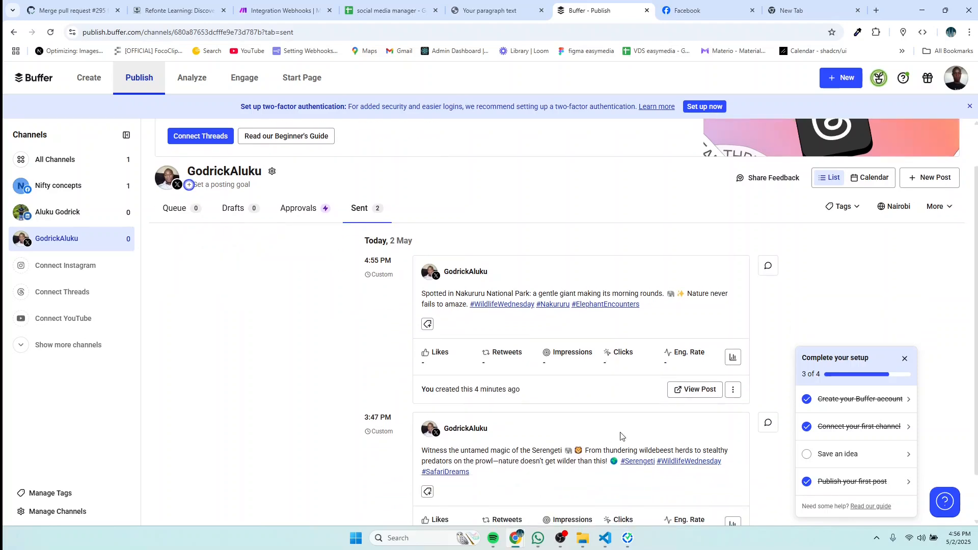
left_click(696, 393)
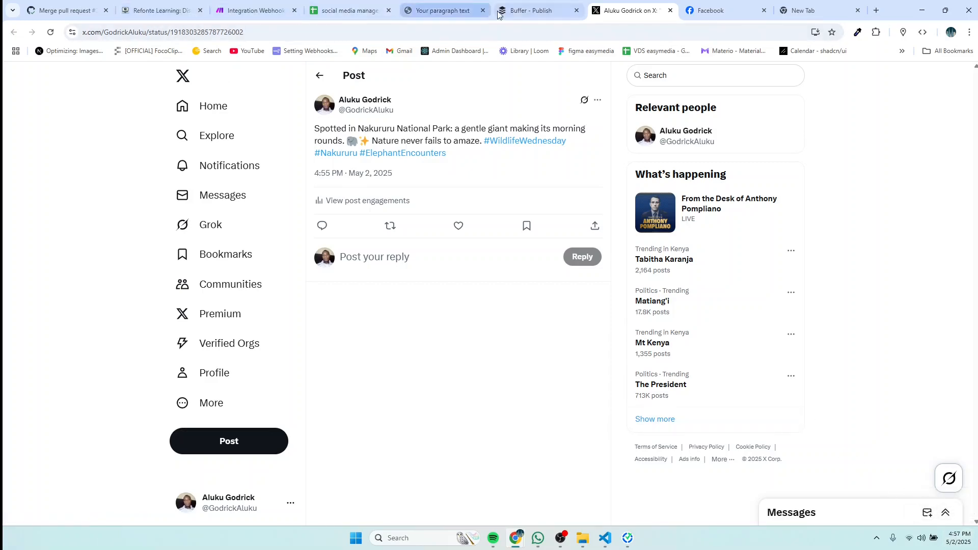
left_click(528, 13)
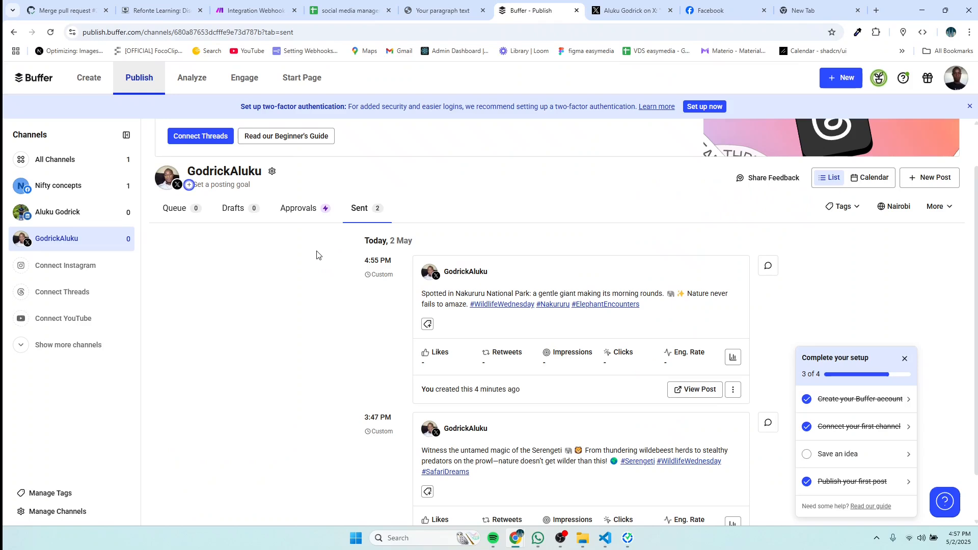
left_click(77, 192)
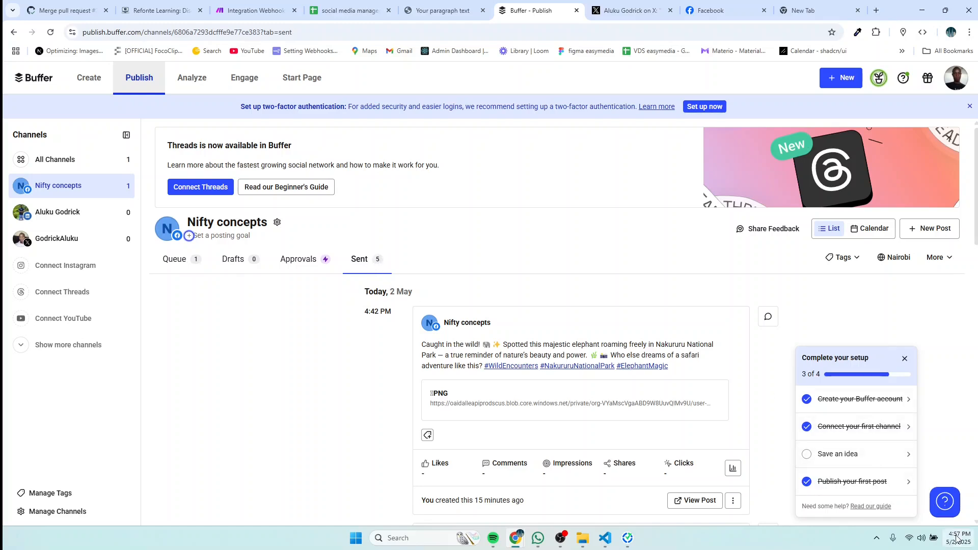
mouse_move(957, 539)
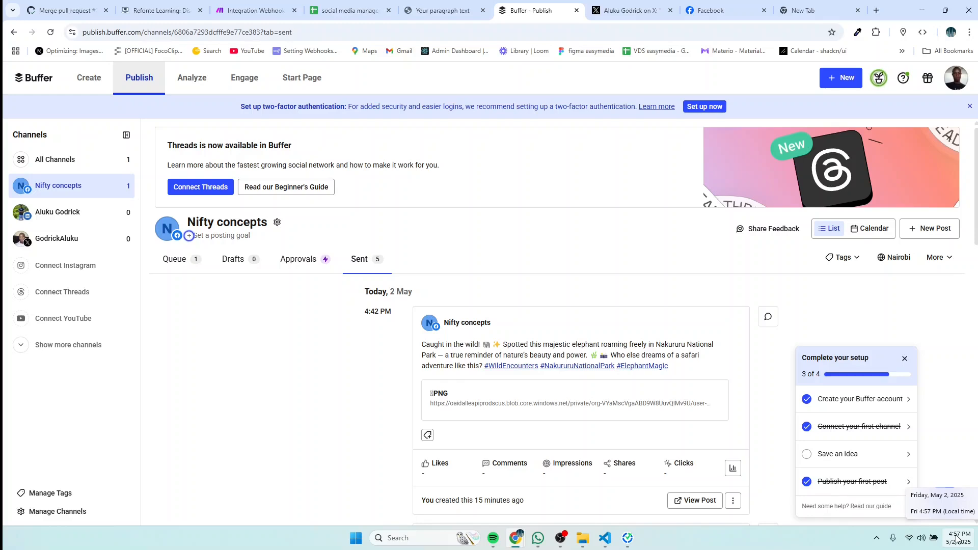
left_click(719, 10)
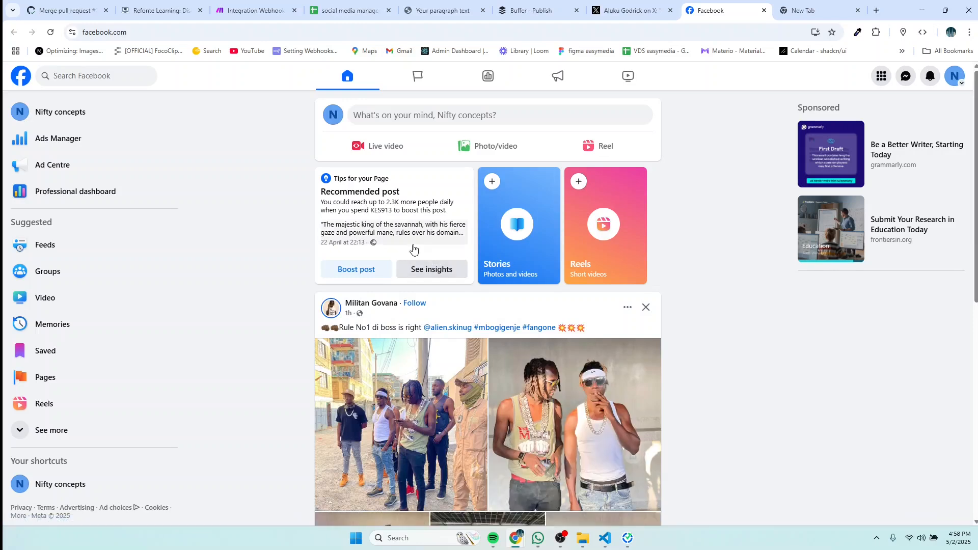
Step: Open the Nifty concepts Facebook page and scroll through its Posts feed
left_click(80, 109)
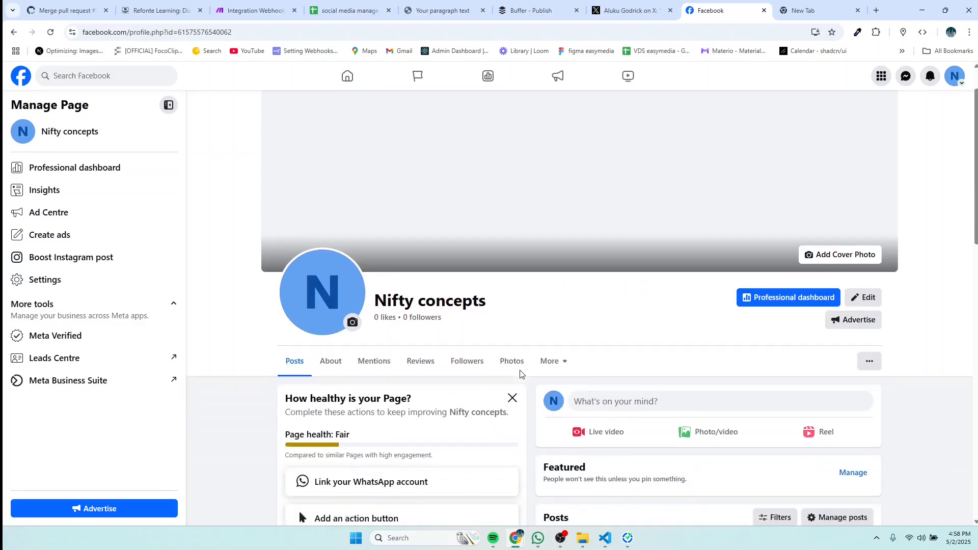
scroll(520, 374, "down", 5)
scroll(520, 374, "down", 1)
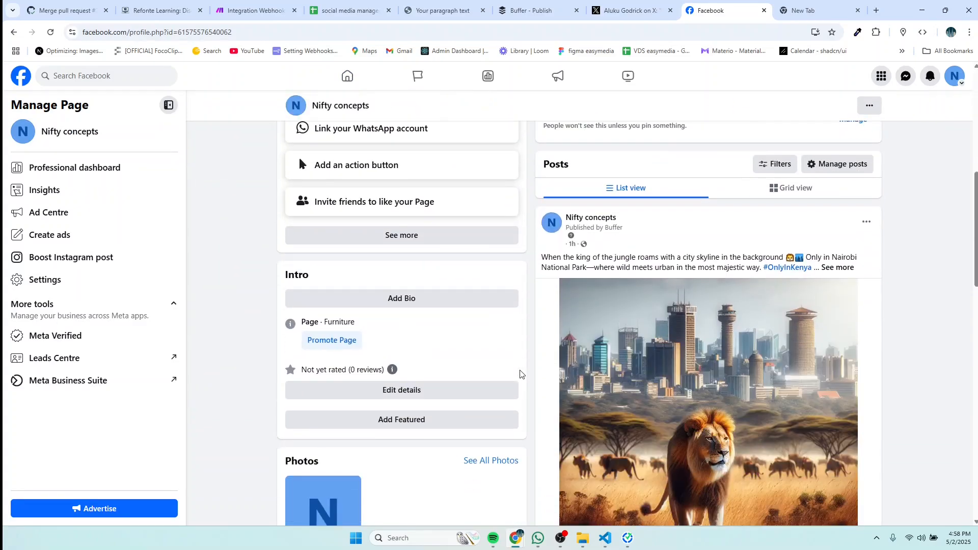
scroll(641, 363, "down", 1)
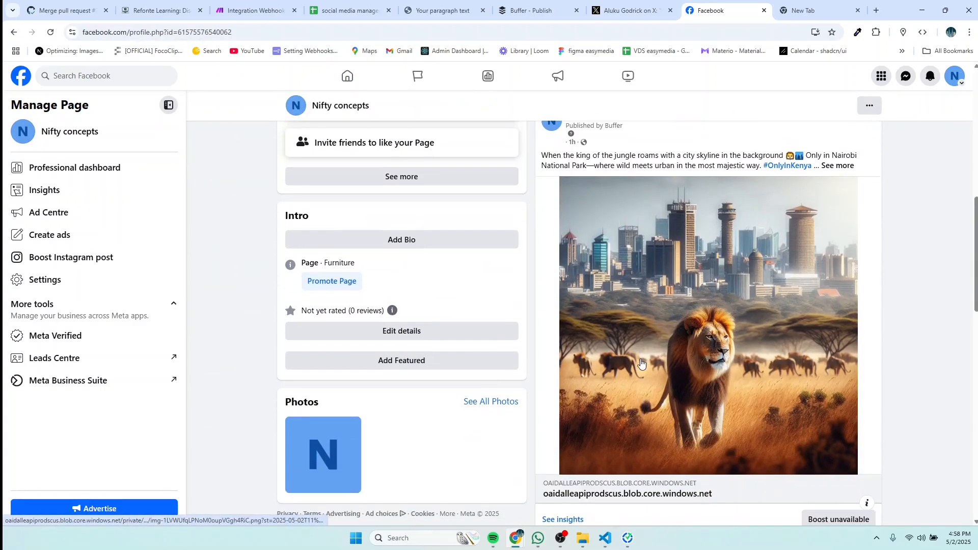
scroll(642, 363, "down", 5)
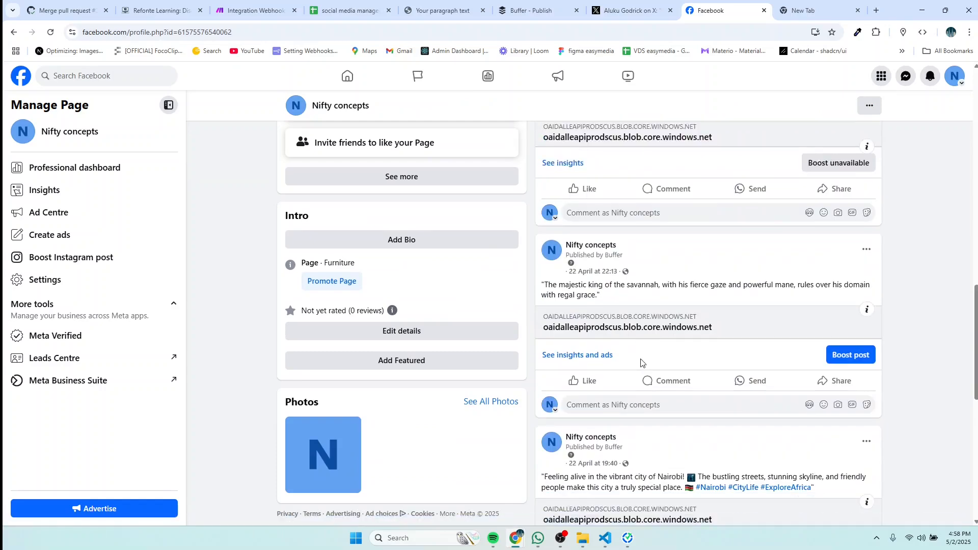
scroll(641, 363, "up", 10)
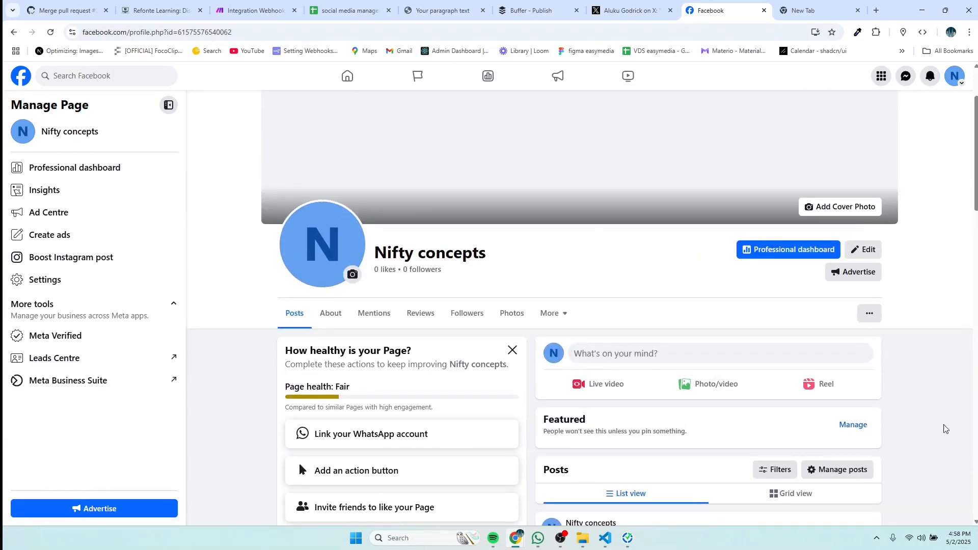
Step: Reload the Nifty concepts page to confirm the Nakuru elephant post now appears
left_click(515, 11)
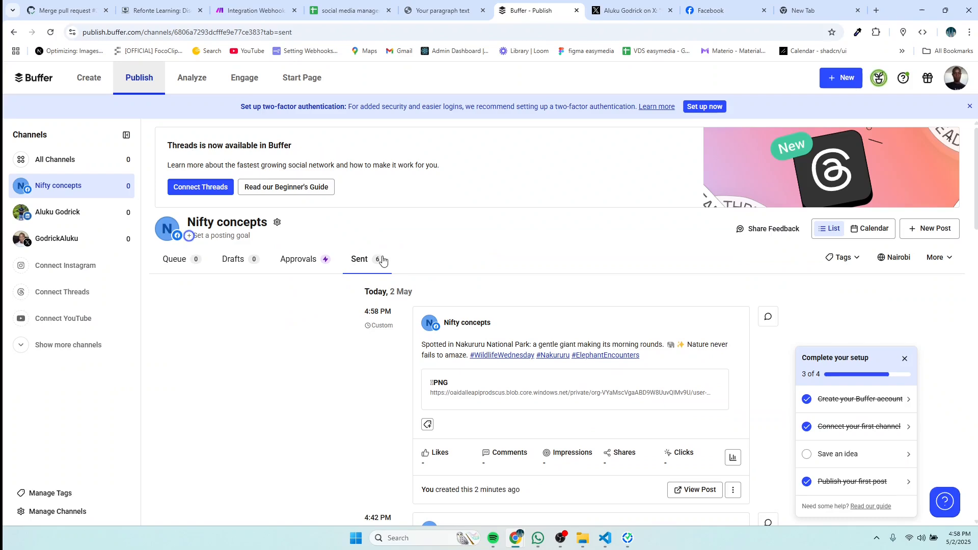
left_click(705, 9)
scroll(660, 457, "down", 4)
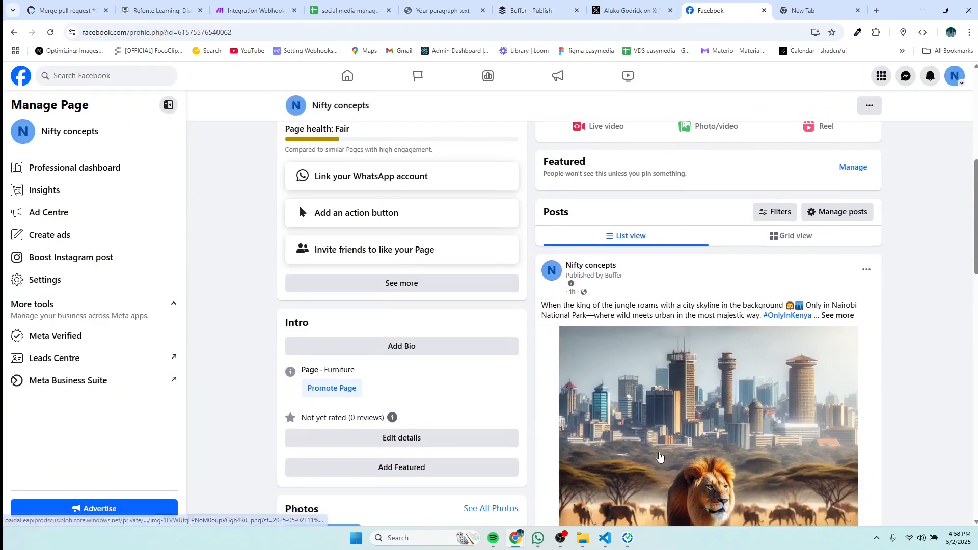
scroll(659, 457, "down", 2)
left_click(50, 32)
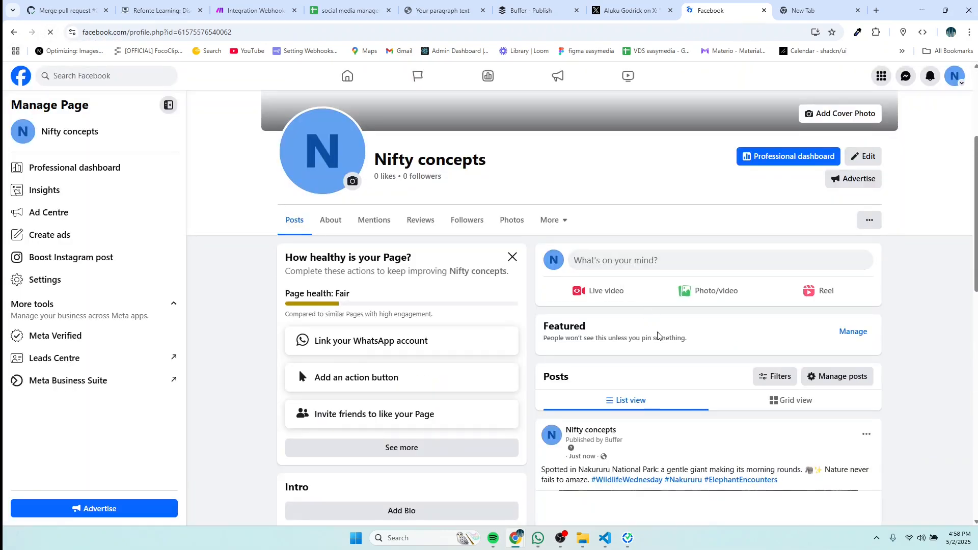
scroll(658, 336, "down", 5)
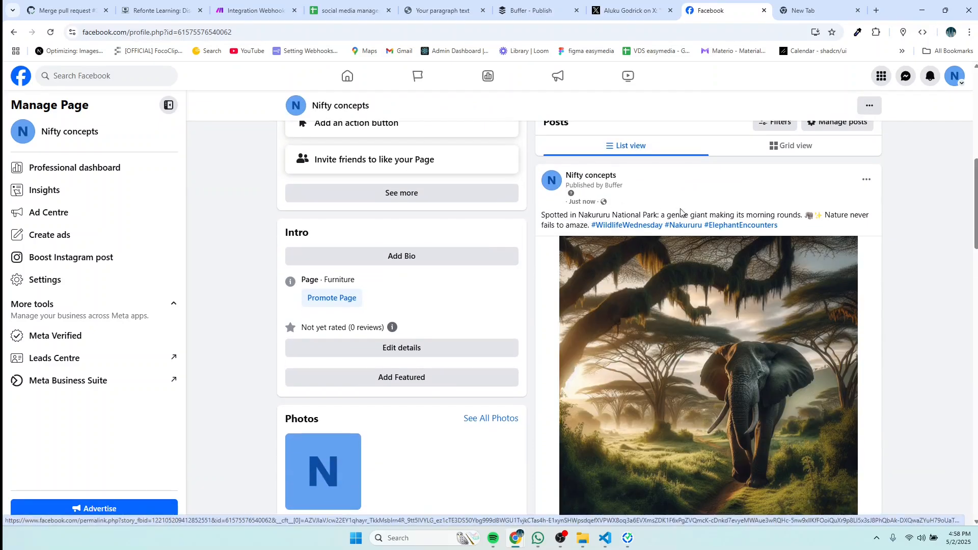
scroll(790, 392, "up", 4)
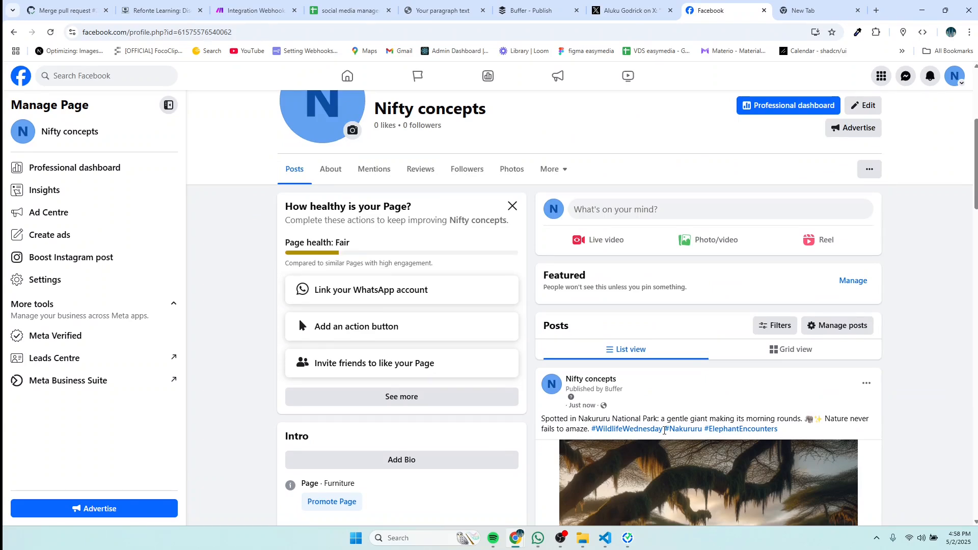
left_click(344, 11)
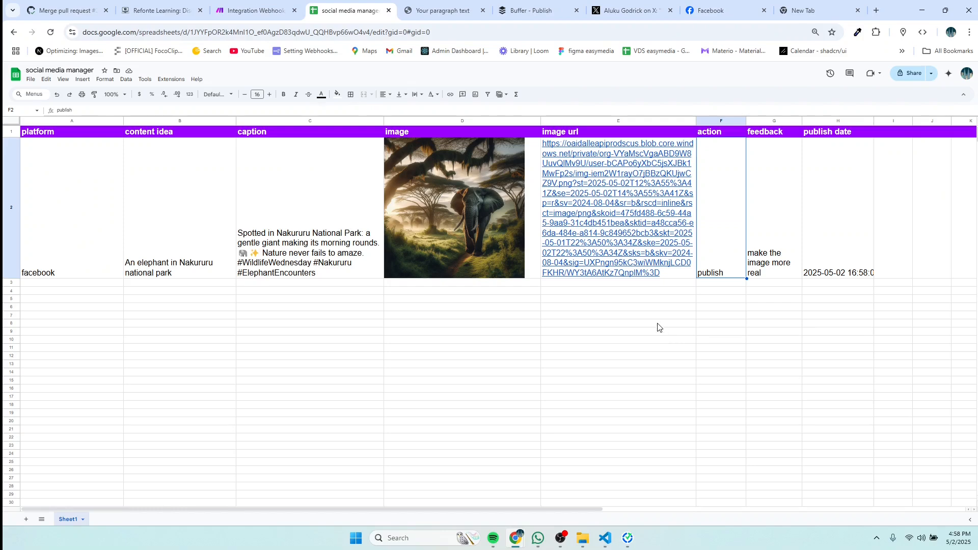
Step: Enter 'instagram' as the platform in cell A3, leaving the F3 action empty
left_click(265, 10)
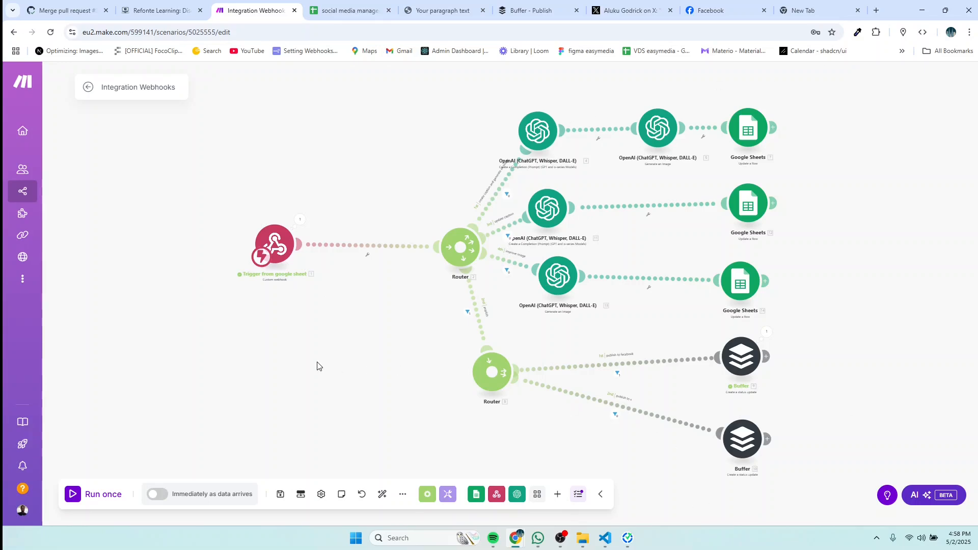
left_click(345, 16)
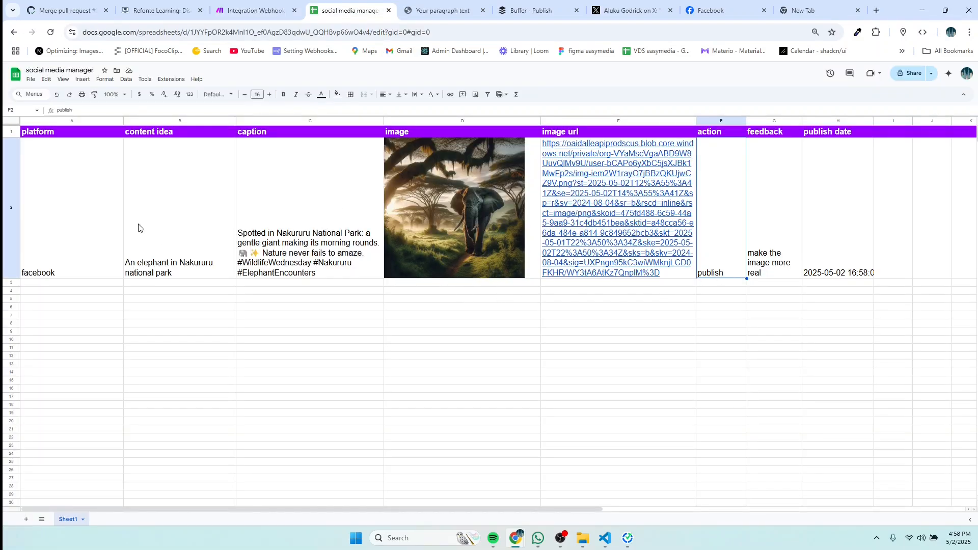
left_click(60, 284)
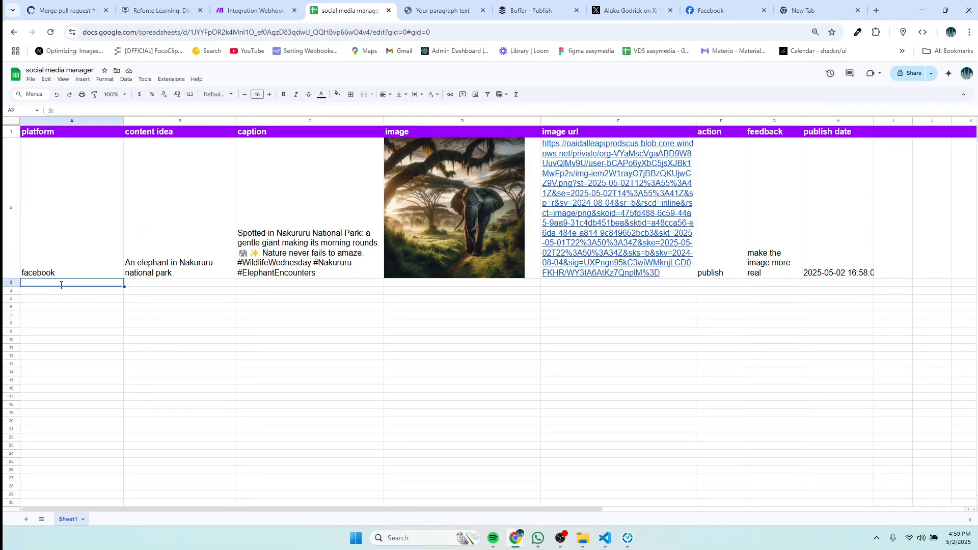
type("x")
key("BackSpace")
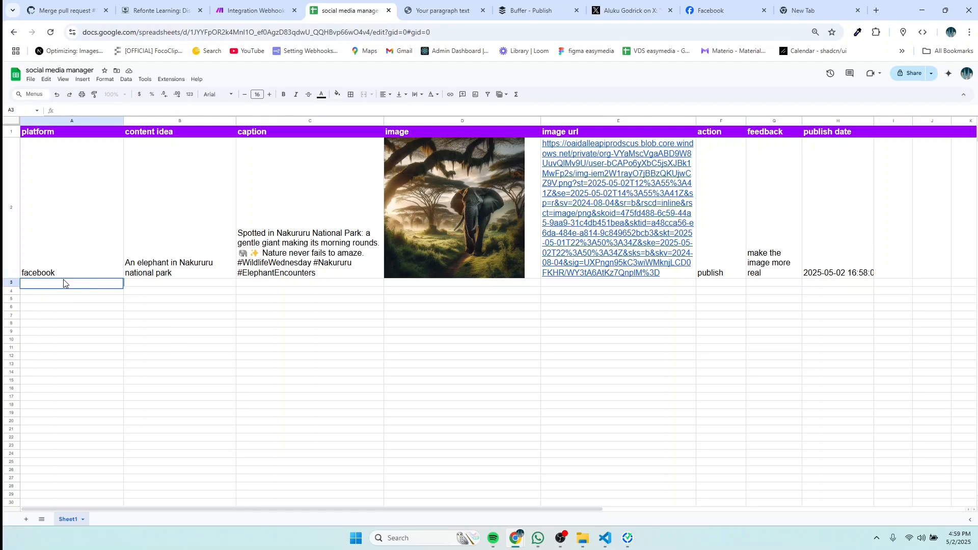
type("inst")
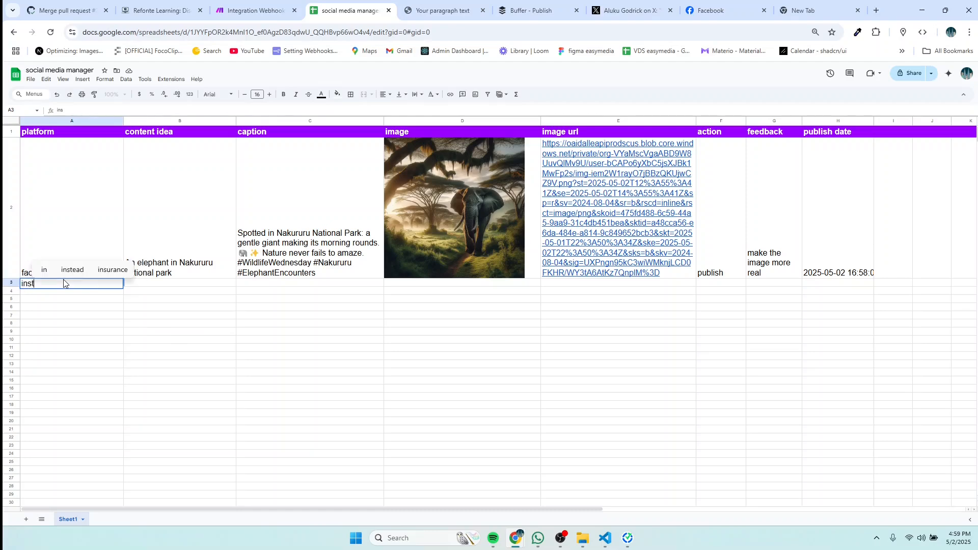
type("agram")
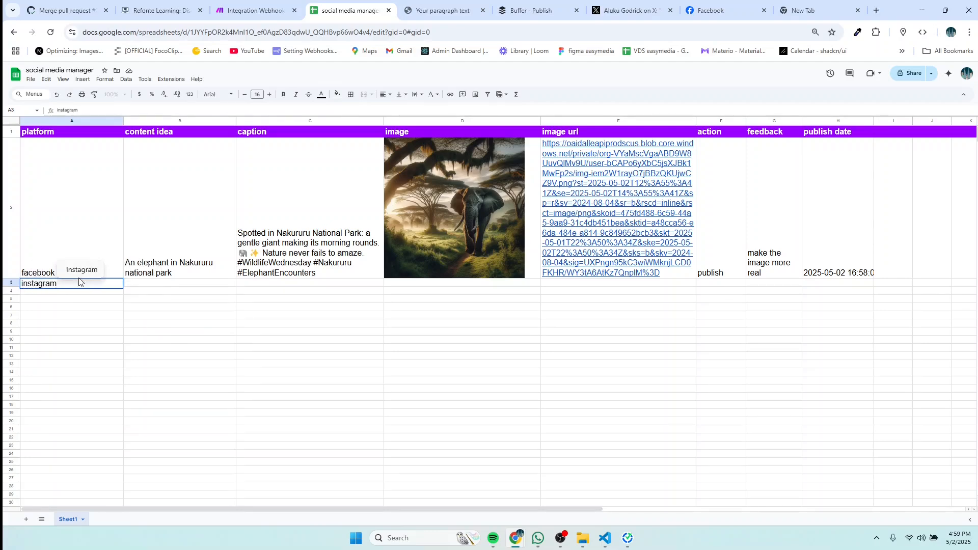
left_click(137, 284)
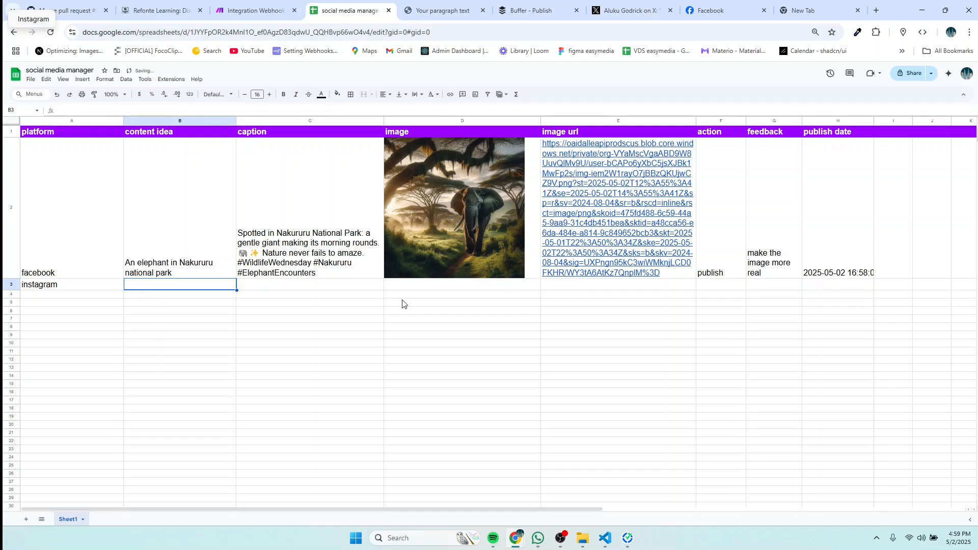
double_click(710, 284)
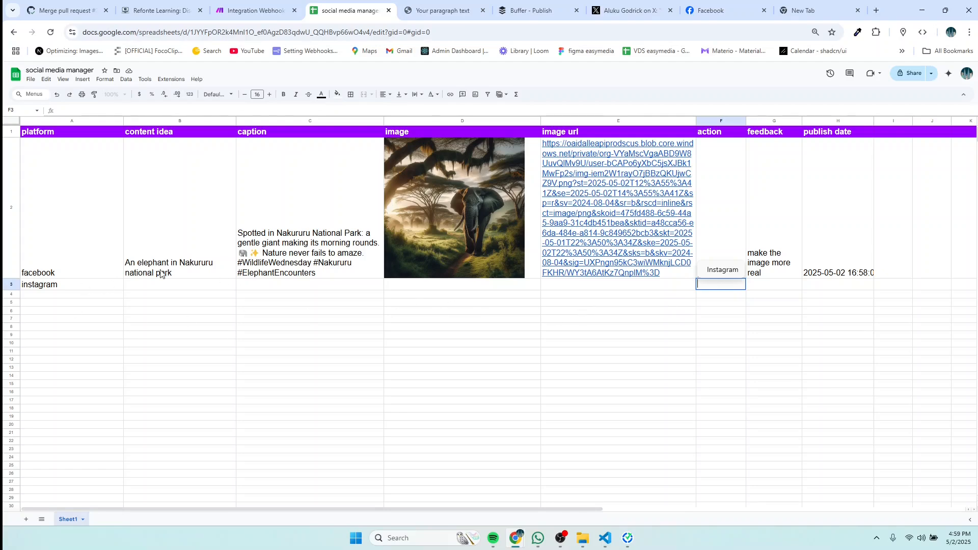
scroll(169, 377, "down", 3)
scroll(167, 378, "up", 3)
left_click(654, 288)
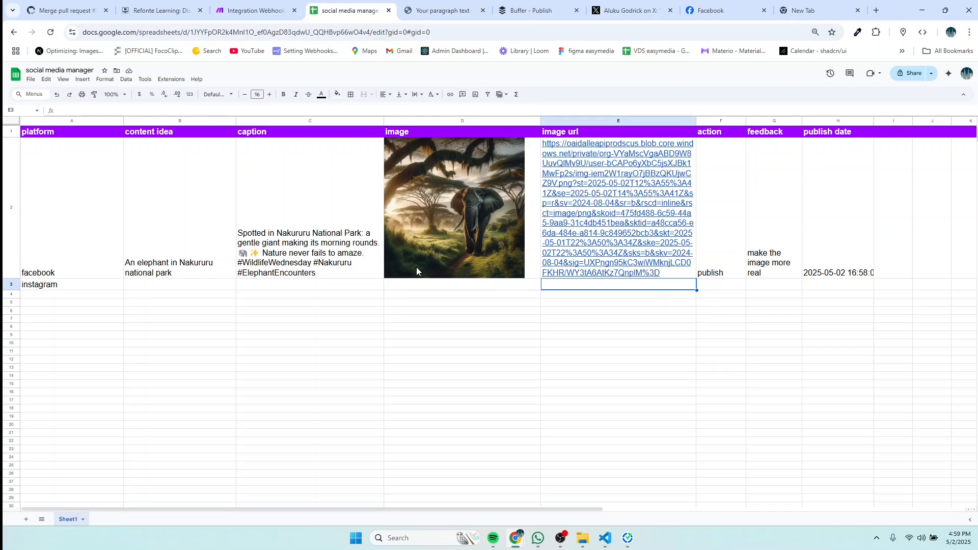
Step: Change row 2's action in F2 from 'publish' to 'improve'
left_click(726, 275)
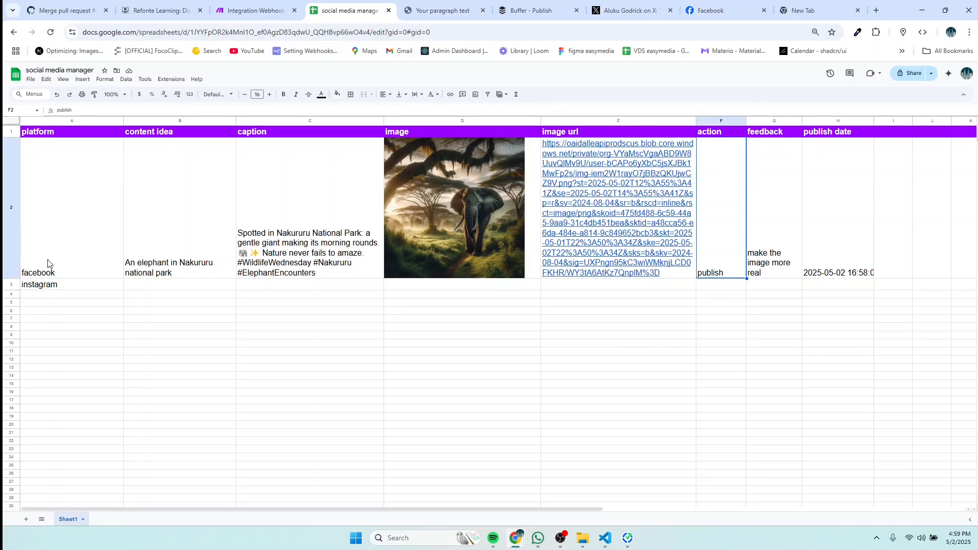
double_click(723, 276)
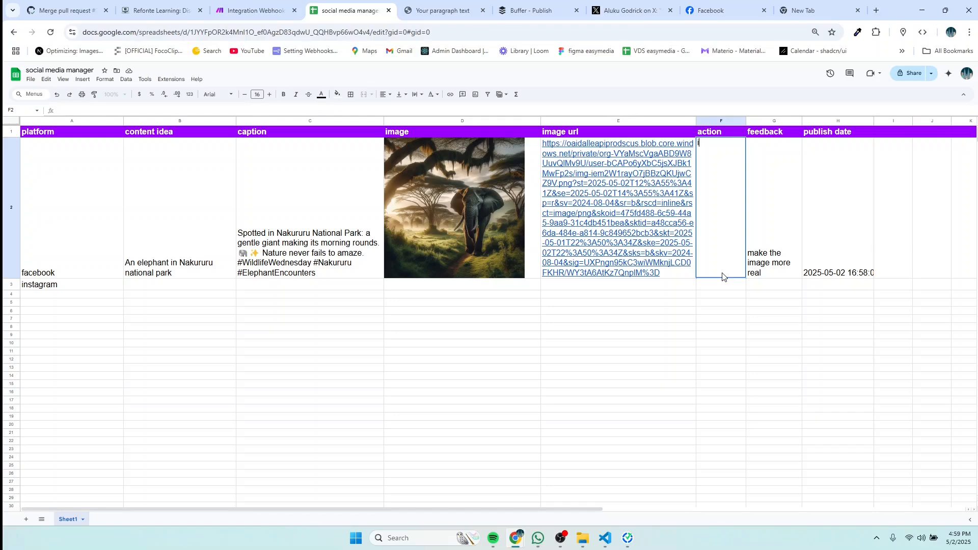
type("i")
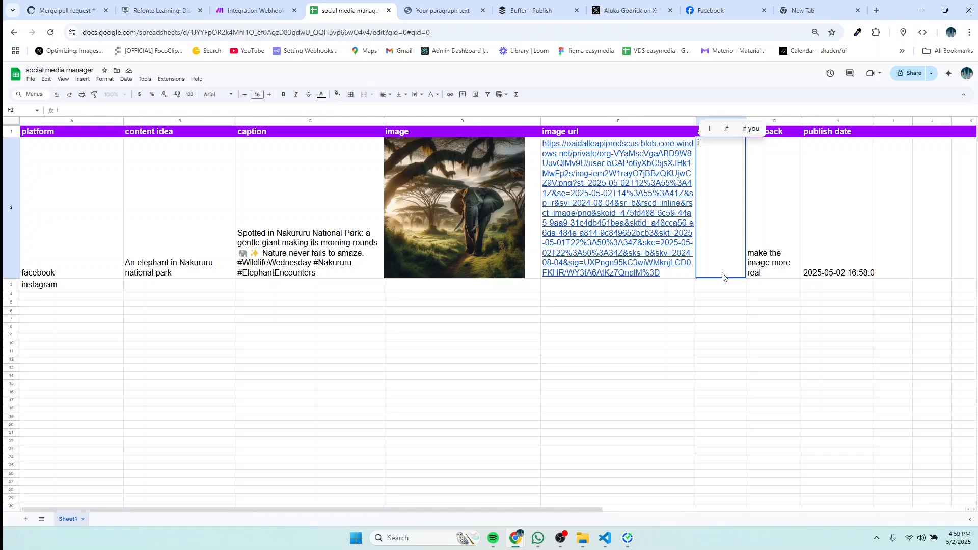
type("mprove ")
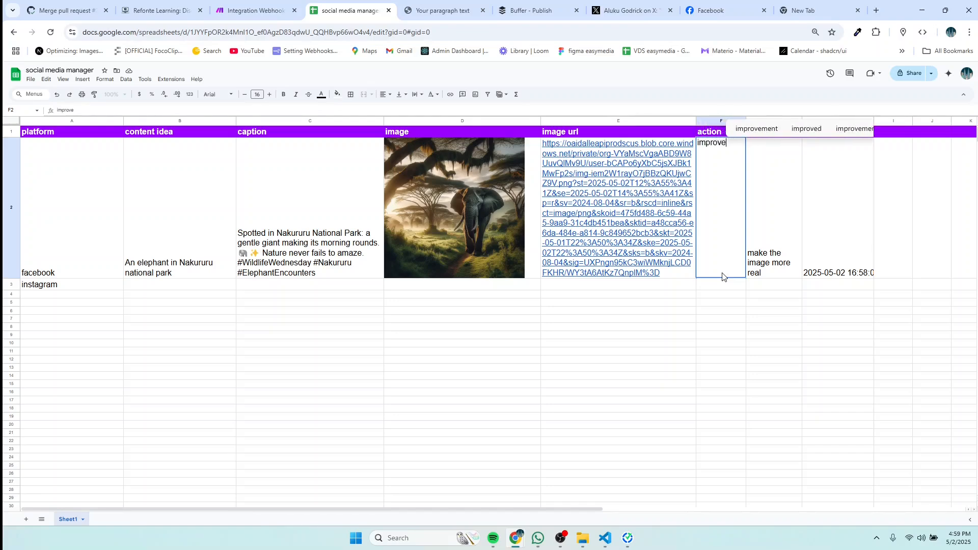
type("caption")
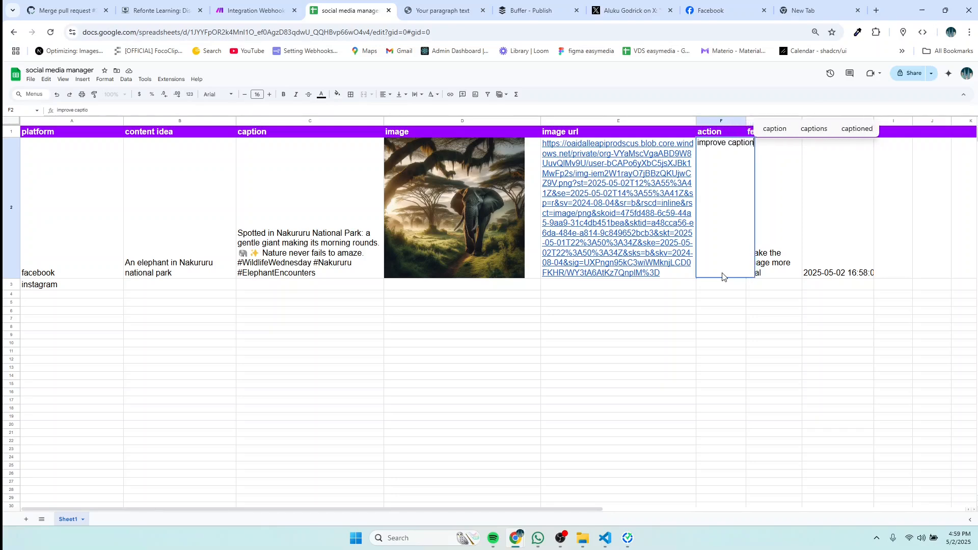
key("BackSpace")
key("BackSpace")
key("BackSpace")
key("BackSpace")
key("BackSpace")
key("BackSpace")
key("BackSpace")
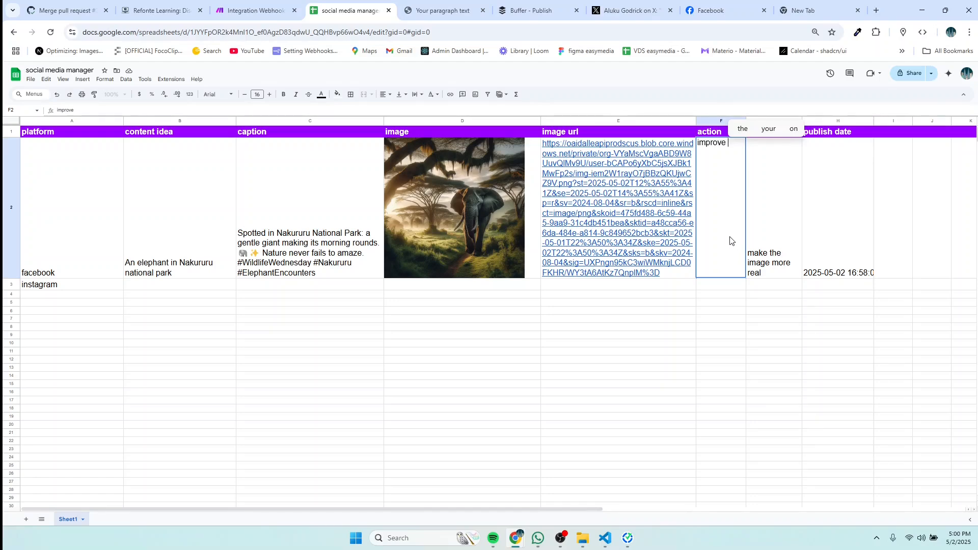
Step: Enter the feedback 'make the image more real' in cell G2
double_click(778, 275)
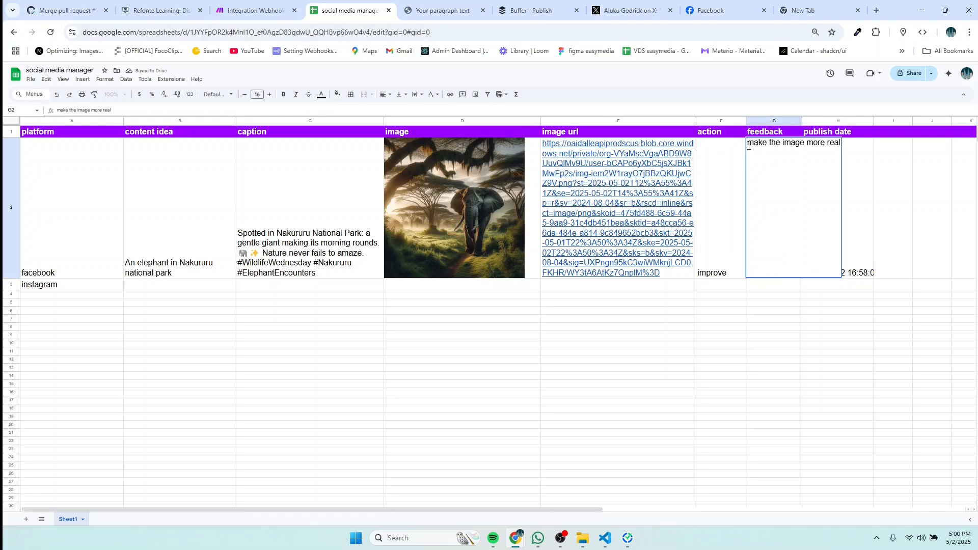
left_click_drag(748, 145, 826, 165)
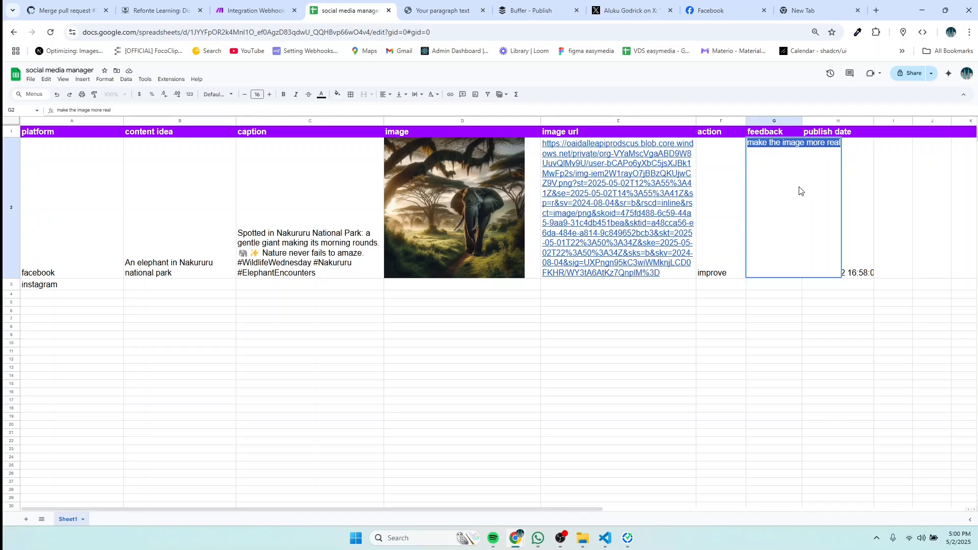
left_click(858, 238)
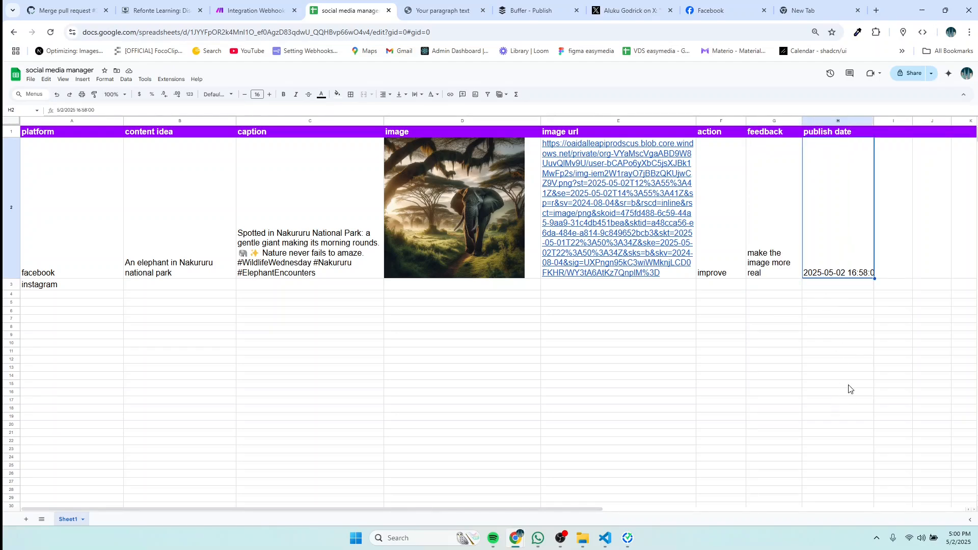
scroll(714, 352, "down", 2)
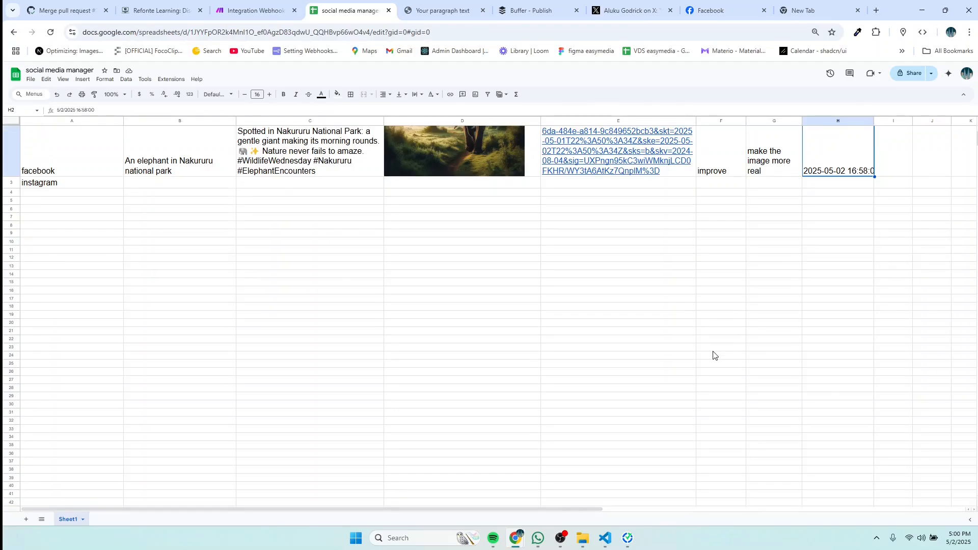
scroll(714, 356, "up", 2)
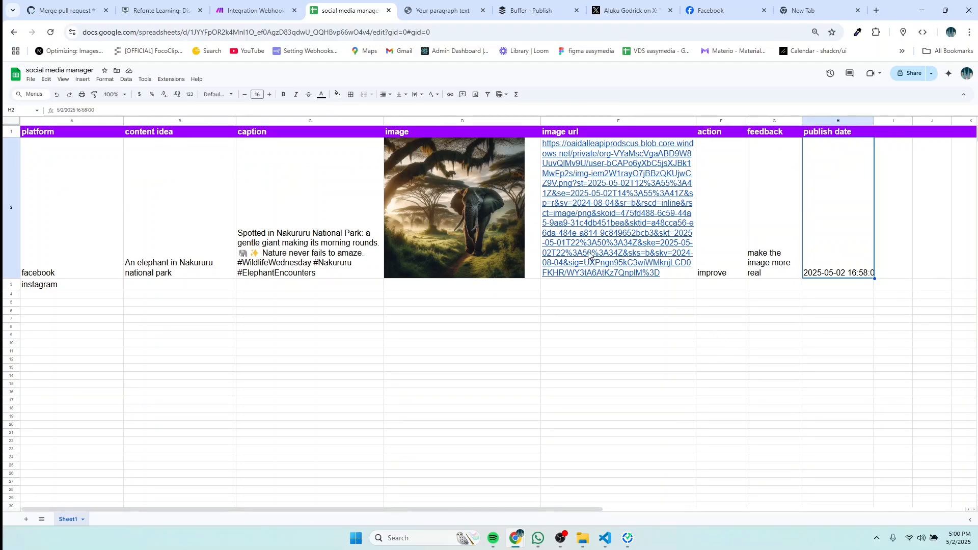
left_click(259, 11)
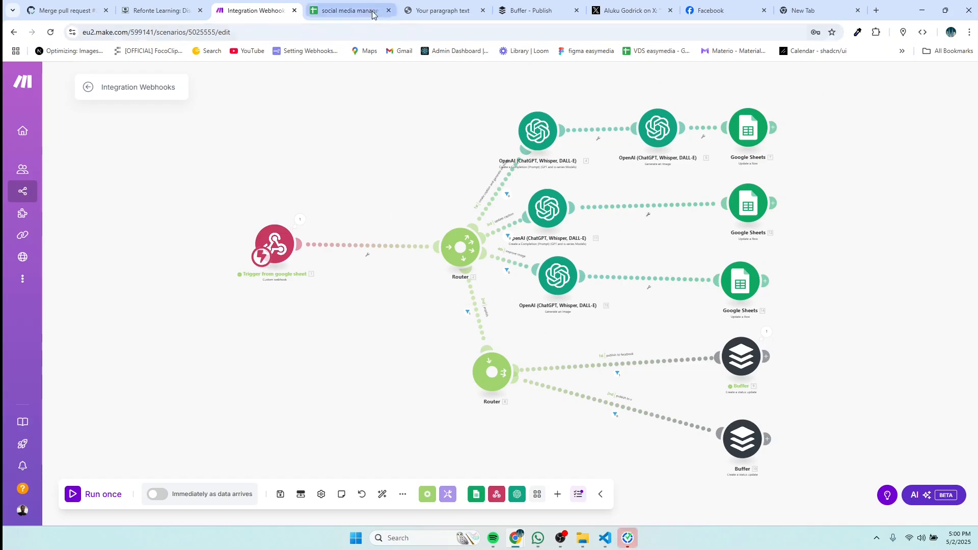
left_click(349, 11)
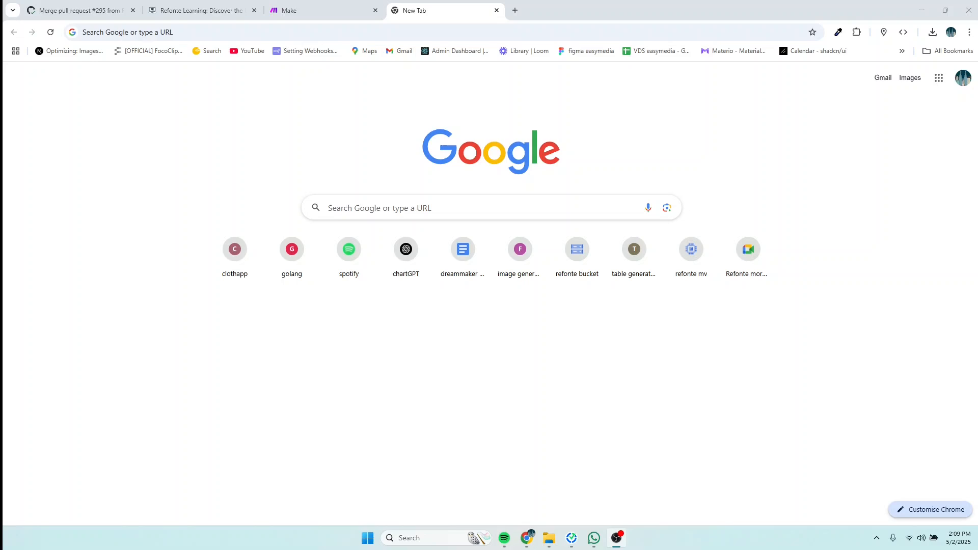
Step: Search Google for 'google sheets' and create a new blank spreadsheet
key("alt+Tab")
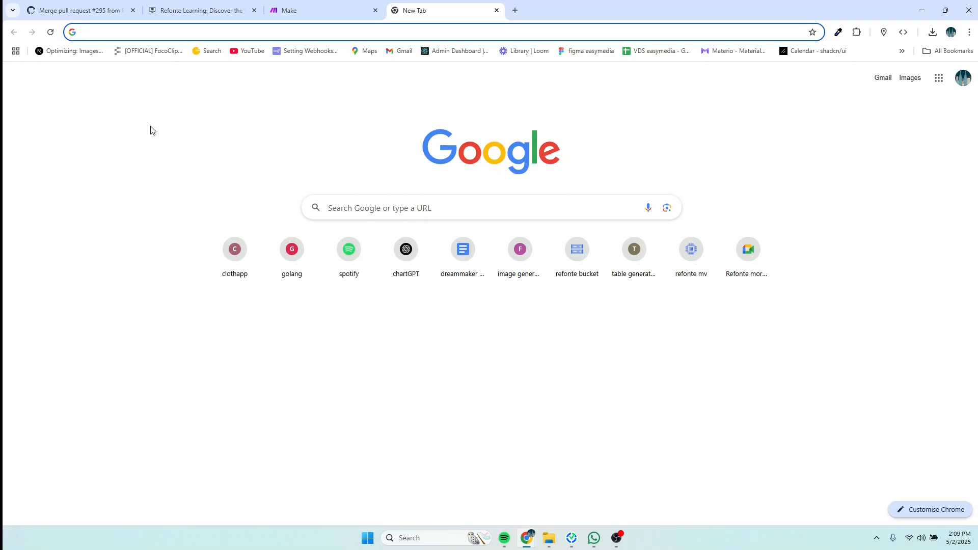
left_click(117, 34)
type("goo")
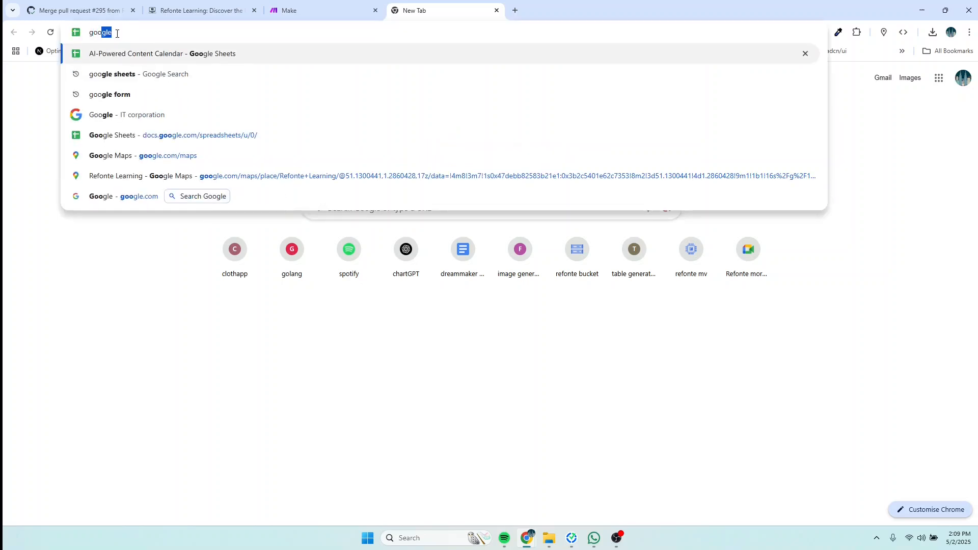
type("gle d")
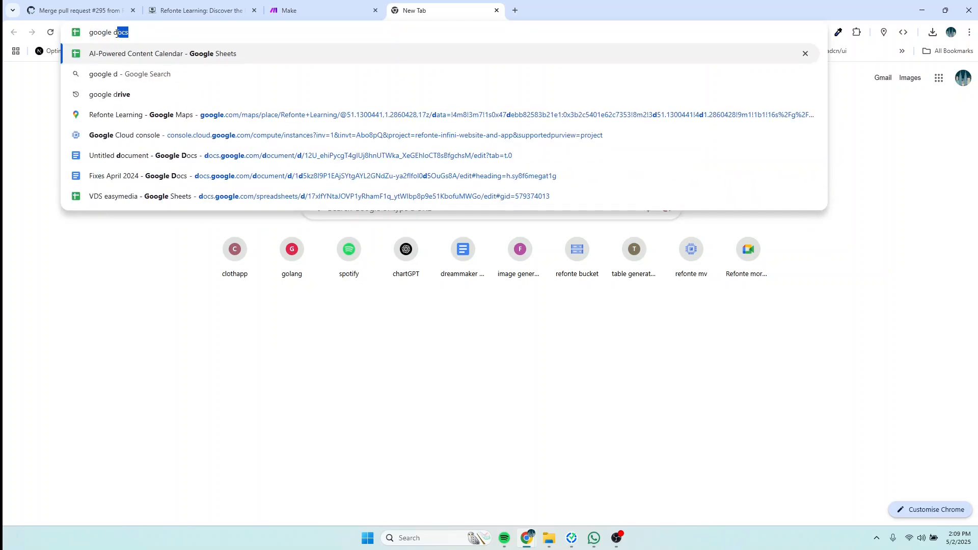
type("sheet")
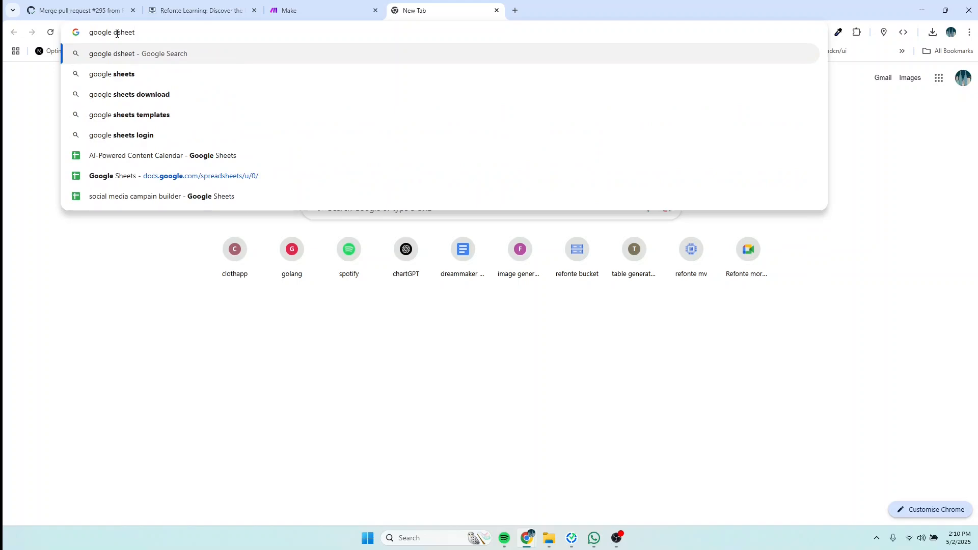
left_click(138, 75)
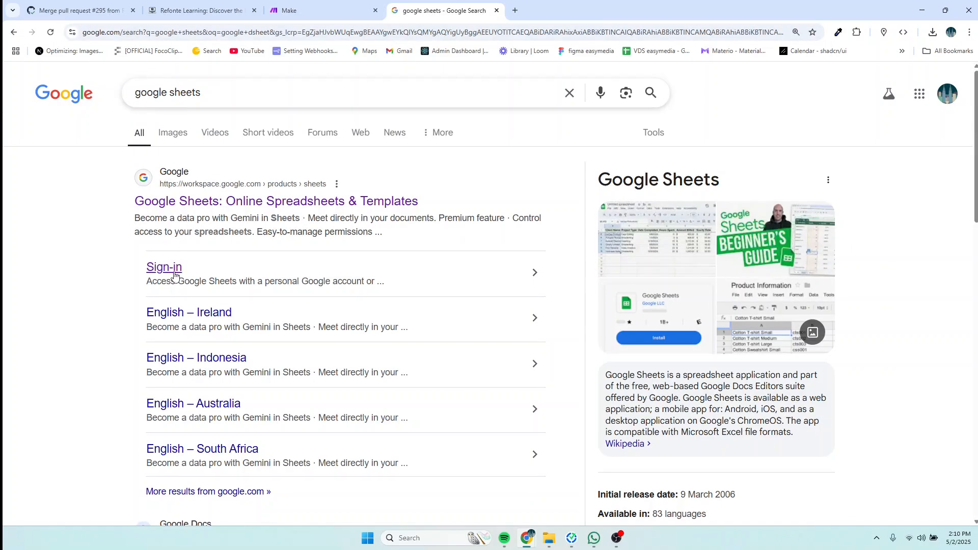
left_click(175, 271)
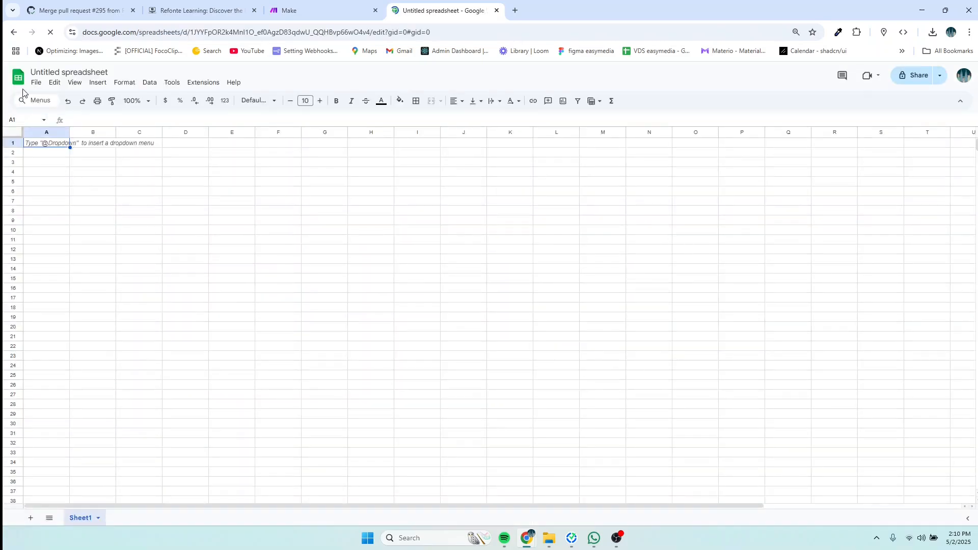
Step: Replace the 'Untitled spreadsheet' title with 'social media manager'
left_click(105, 72)
key("BackSpace")
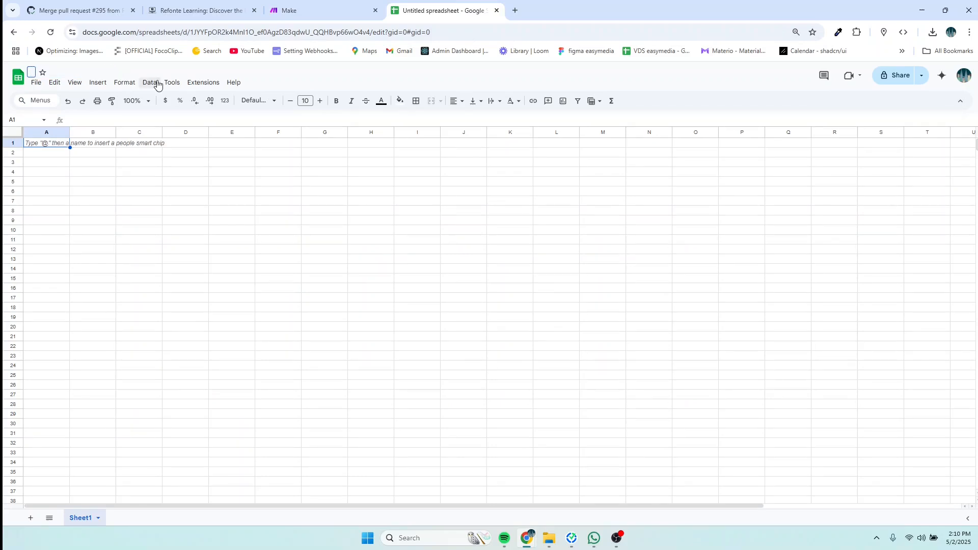
type("social m")
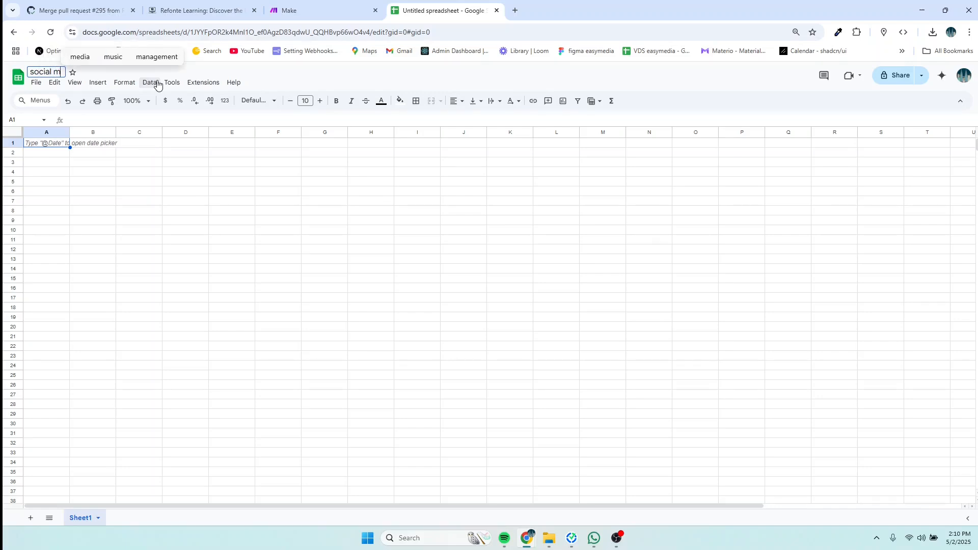
type("edia manag")
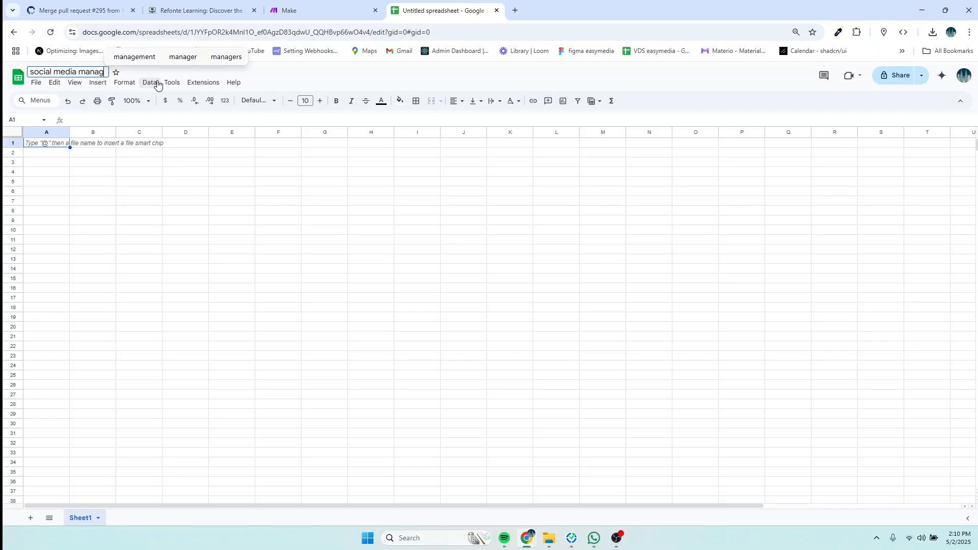
type("er")
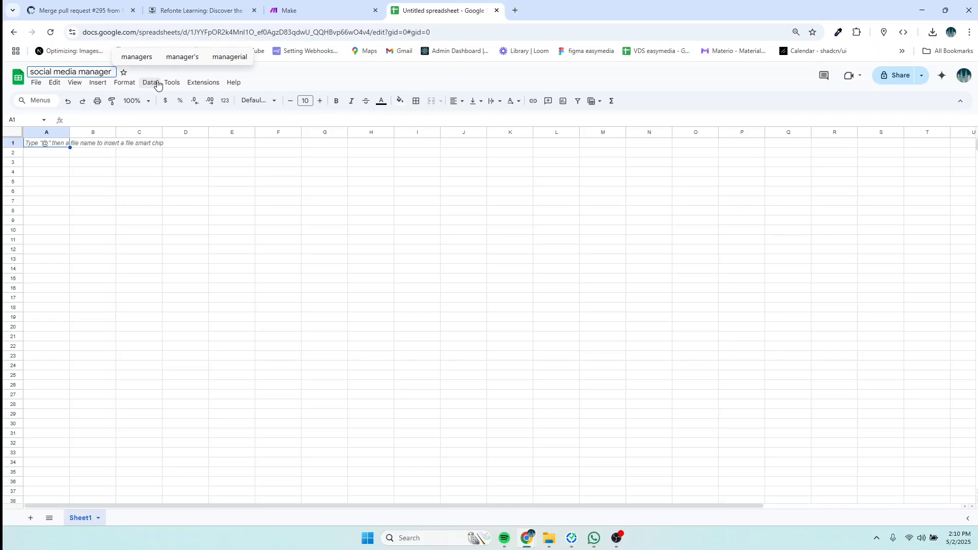
left_click(39, 146)
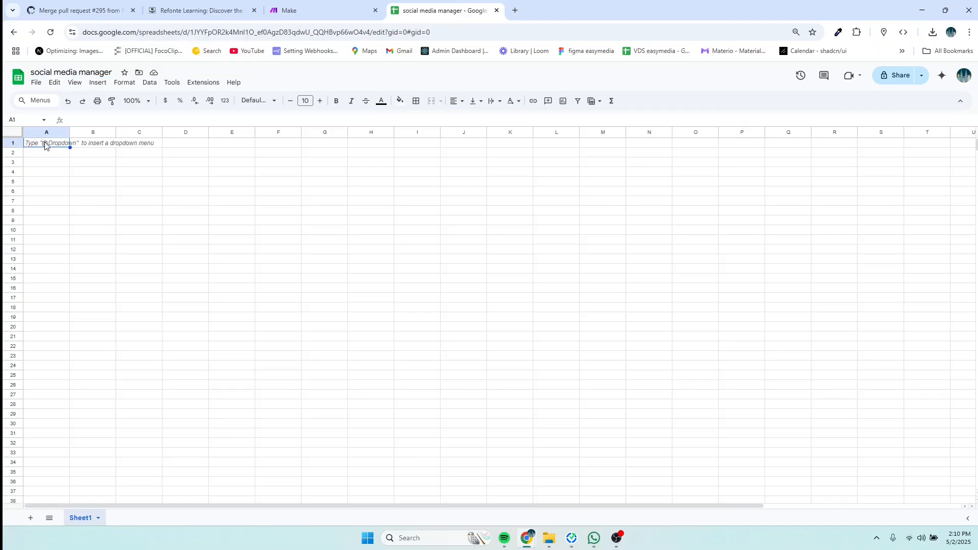
Step: Enter the headers platform, content idea, caption and image in cells A1 to D1
double_click(46, 143)
type("plat")
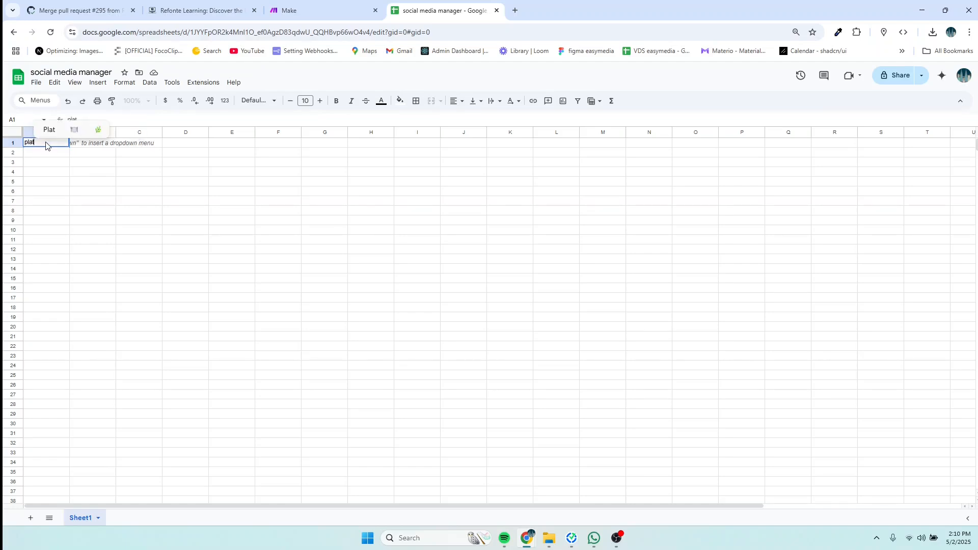
type("form")
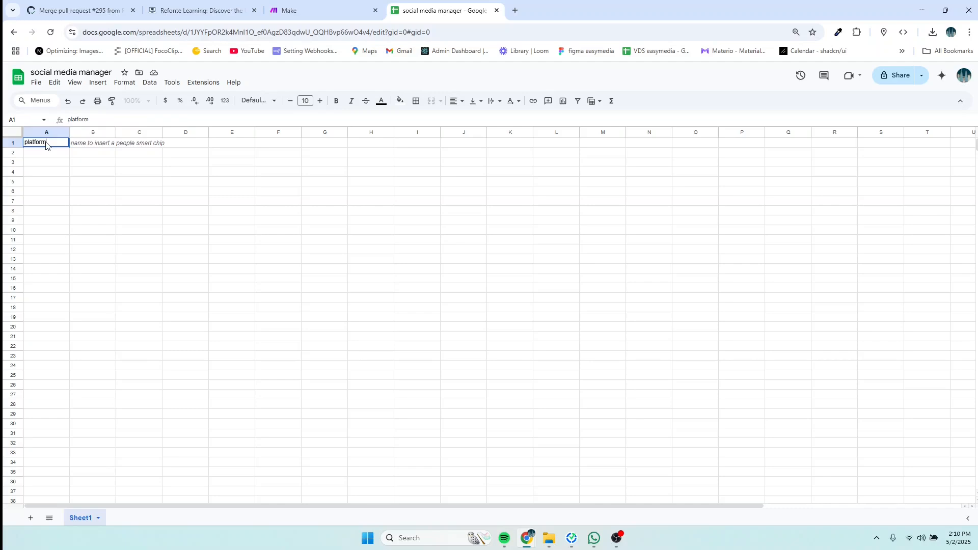
left_click(93, 147)
double_click(93, 147)
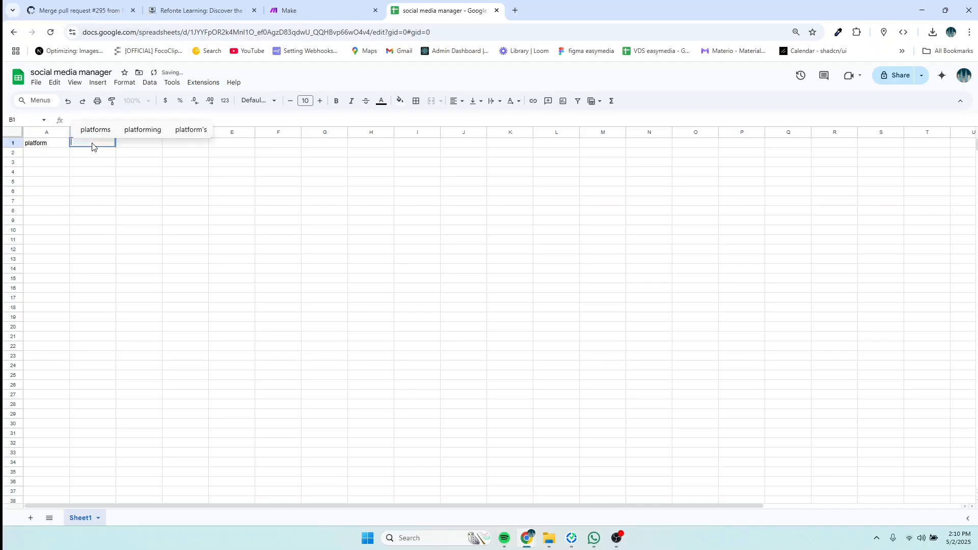
type("co")
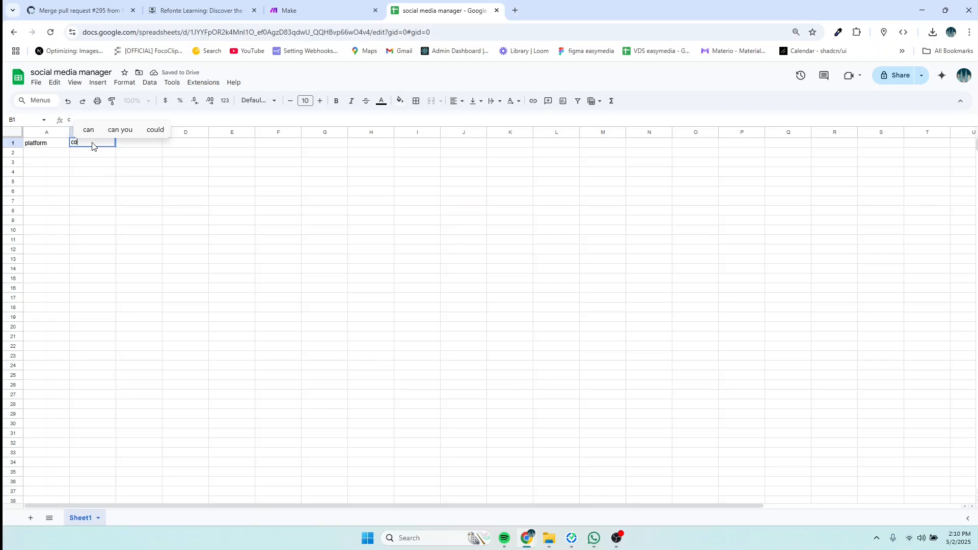
type("nent")
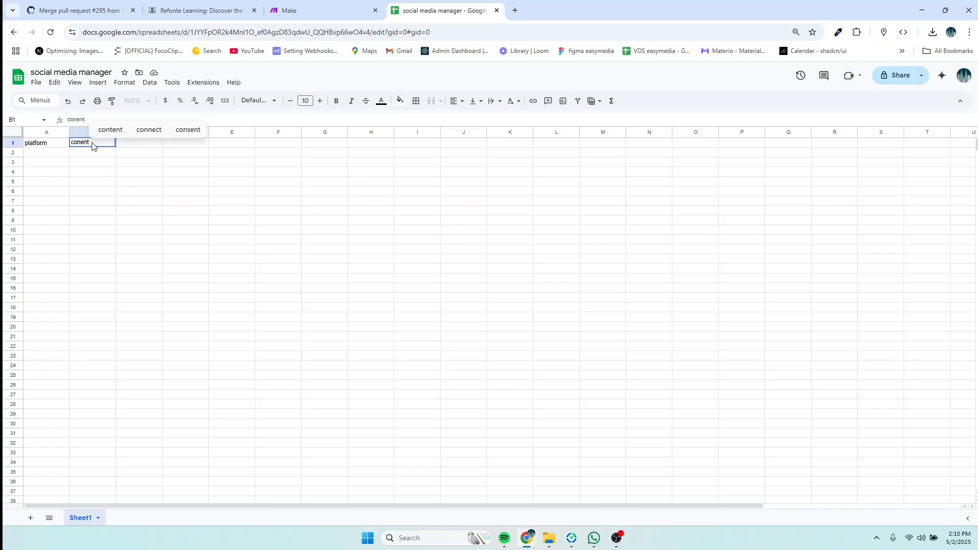
key("BackSpace")
key("BackSpace")
key("BackSpace")
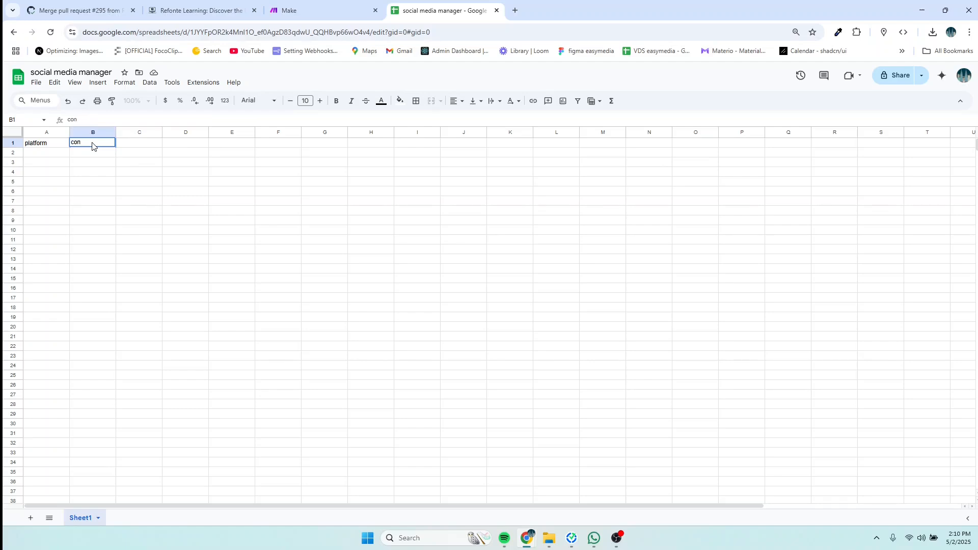
type("tent ")
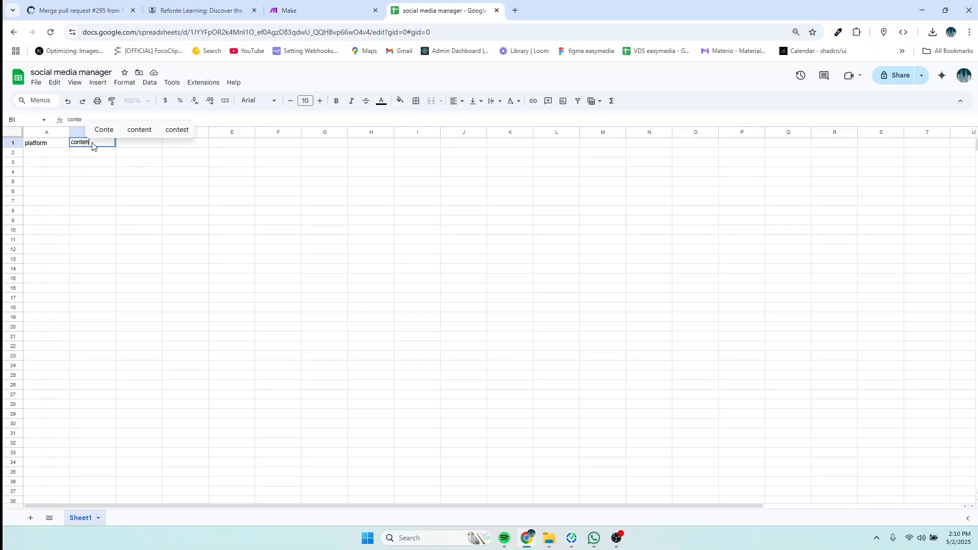
type("idea")
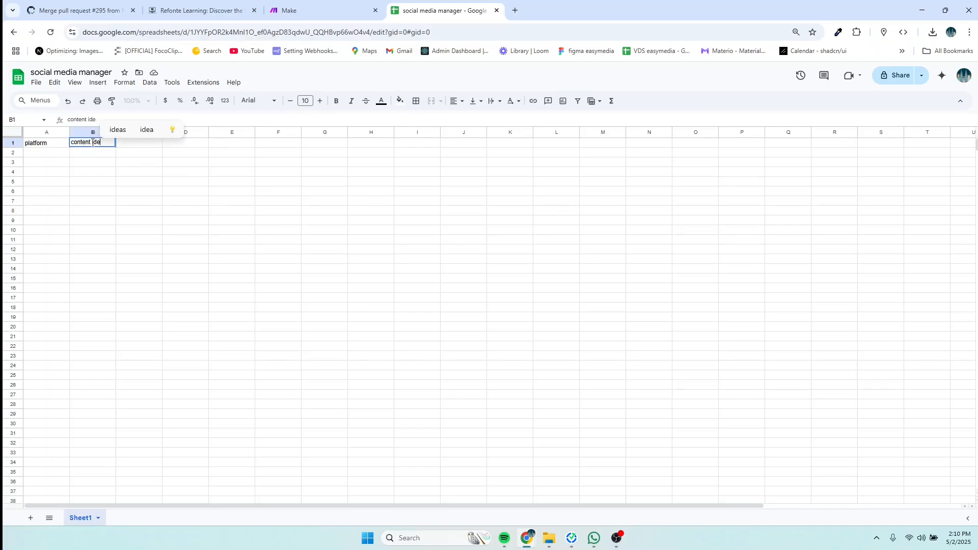
left_click(136, 148)
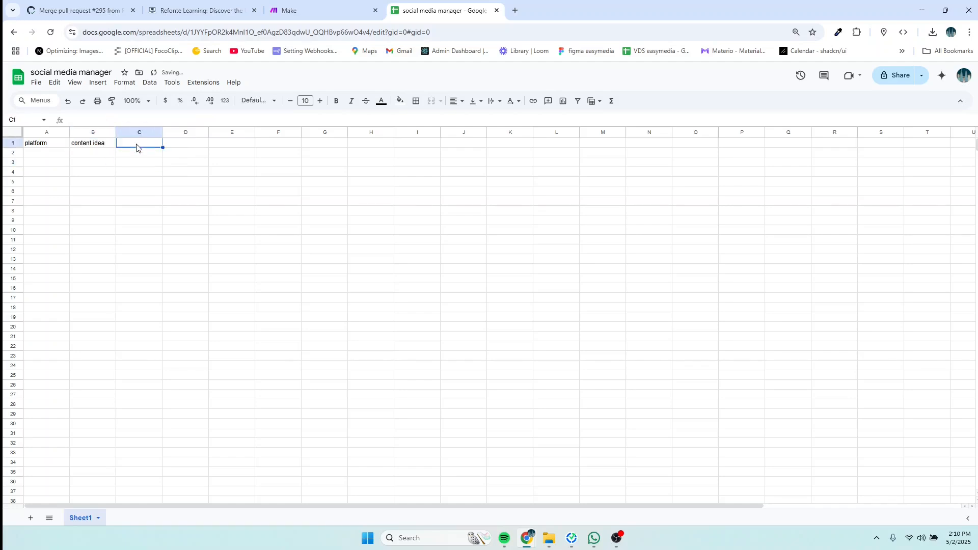
type("caption")
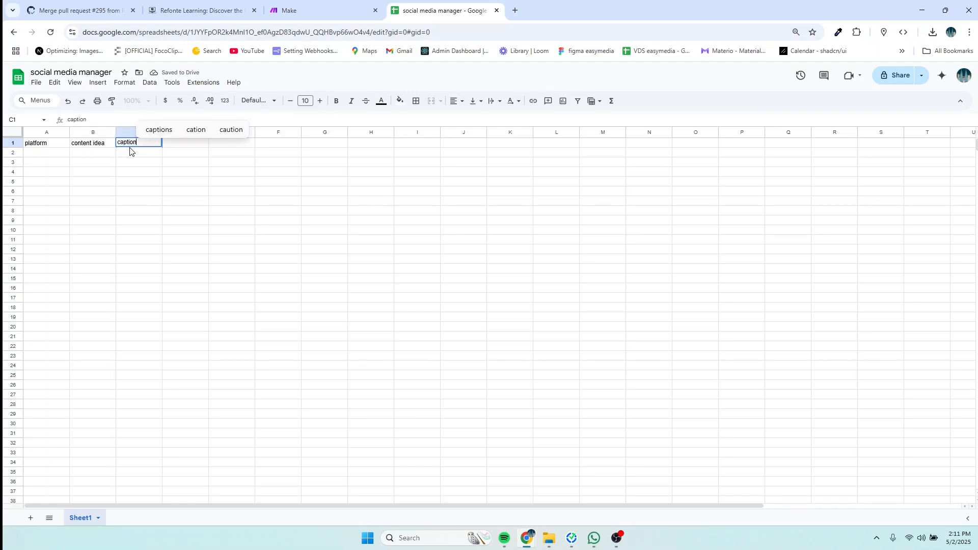
left_click(181, 145)
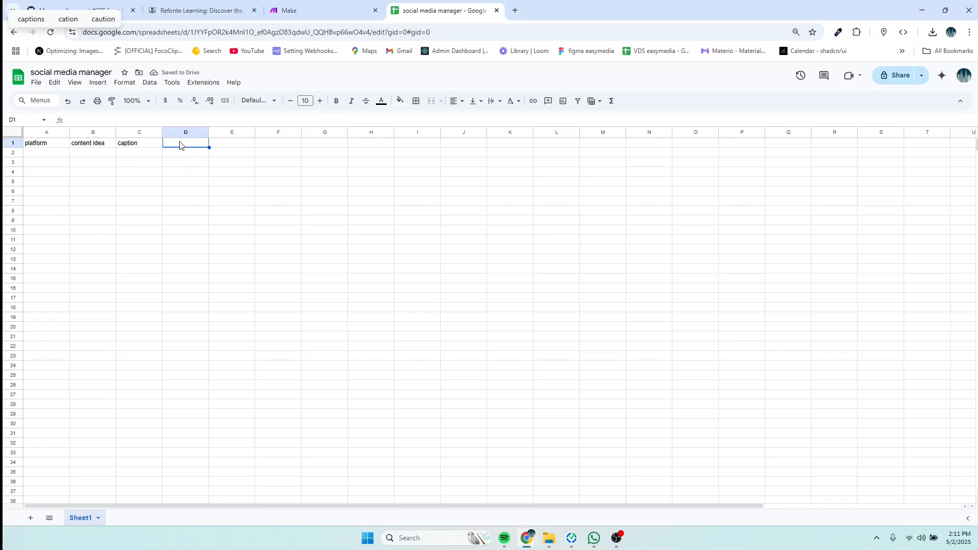
type("inage")
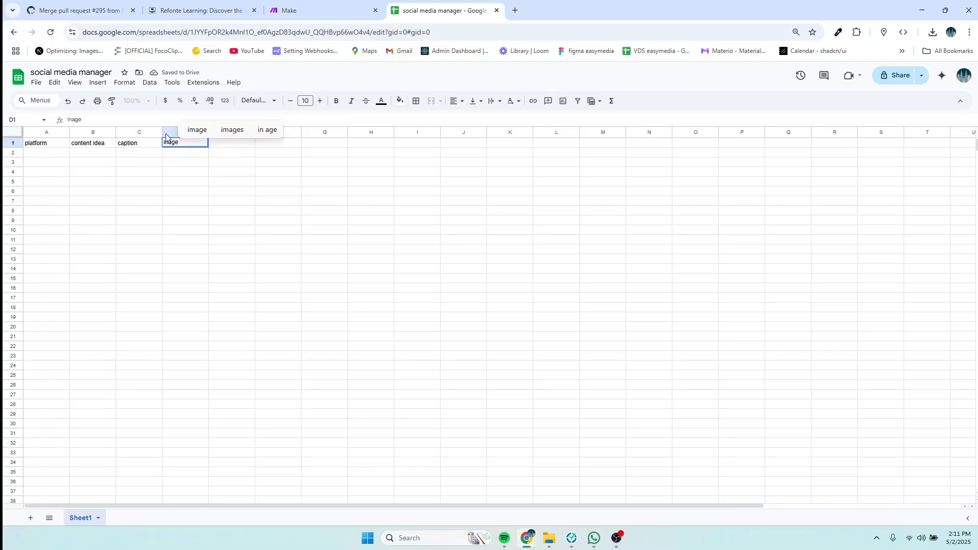
double_click(178, 147)
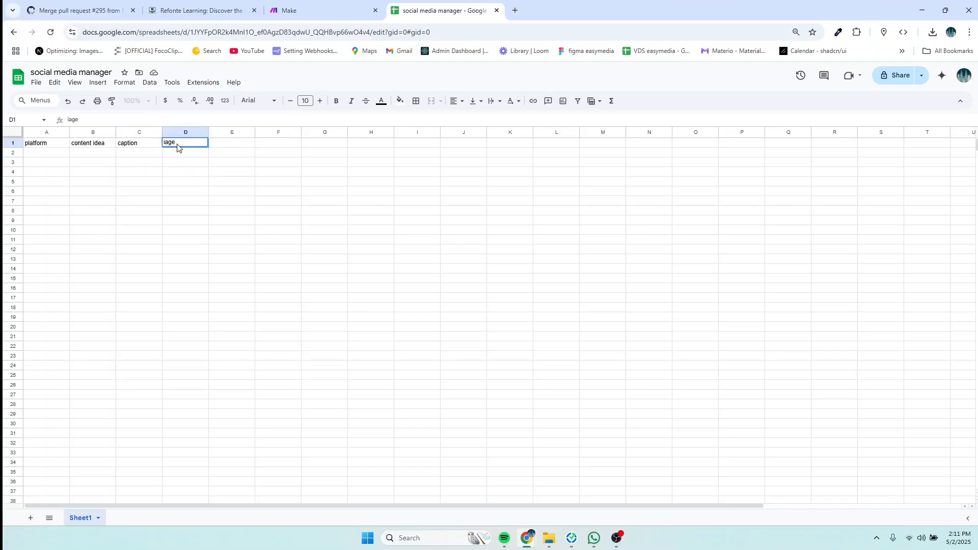
type("image")
Step: Add the headers image url, action, feedback and publish date in cells E1 to H1
left_click(222, 145)
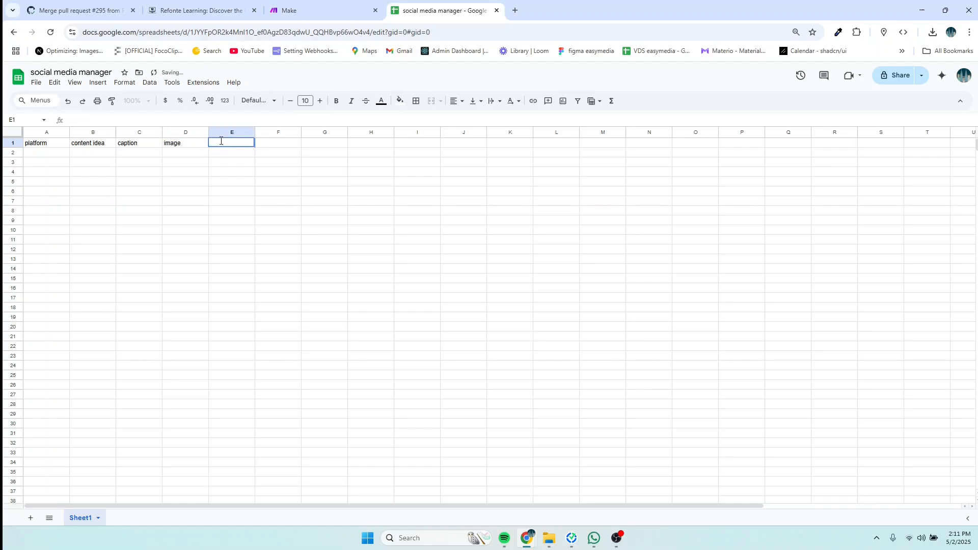
type("image url")
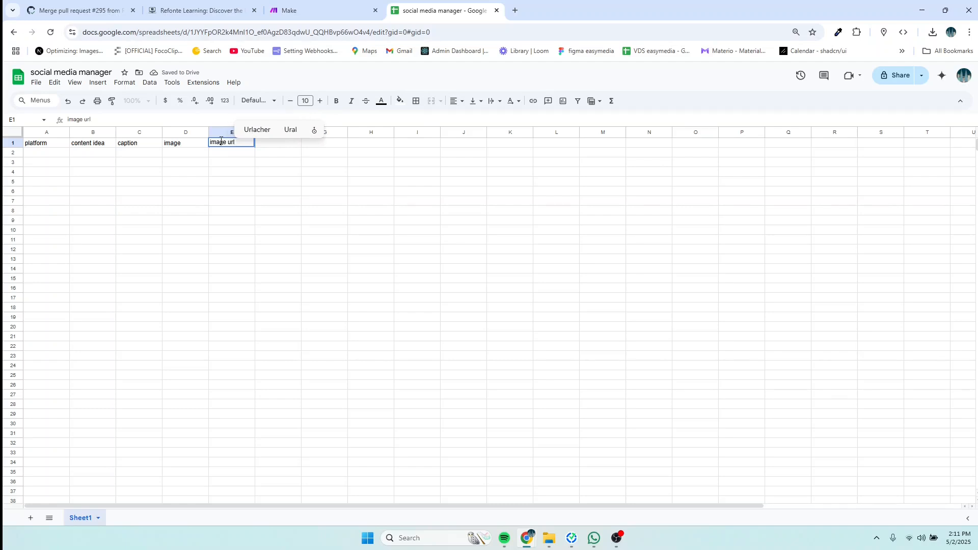
left_click(268, 154)
left_click(269, 147)
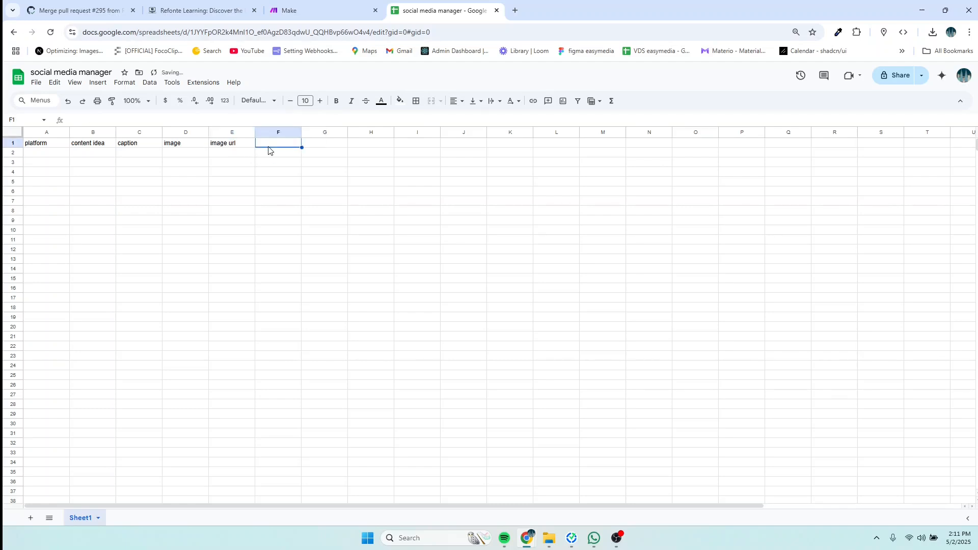
type("action")
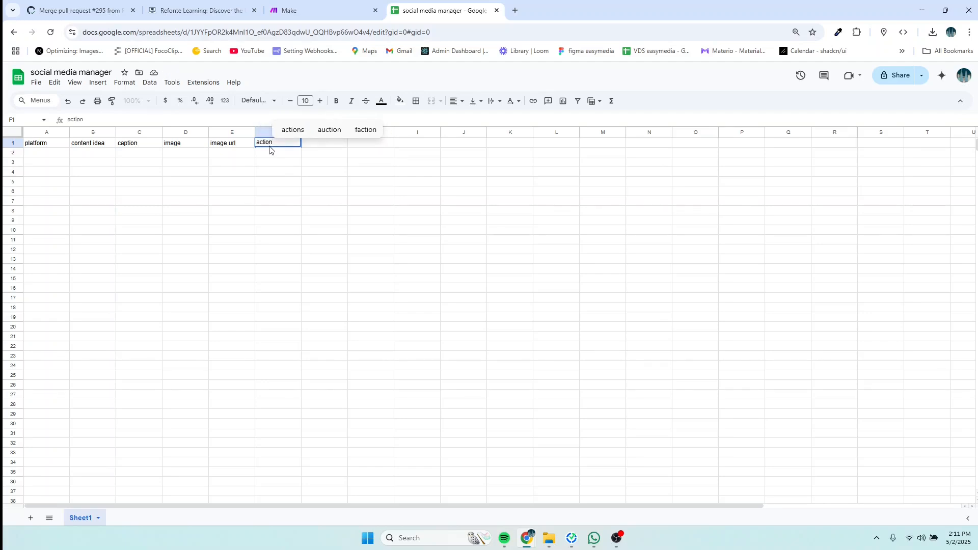
left_click(312, 156)
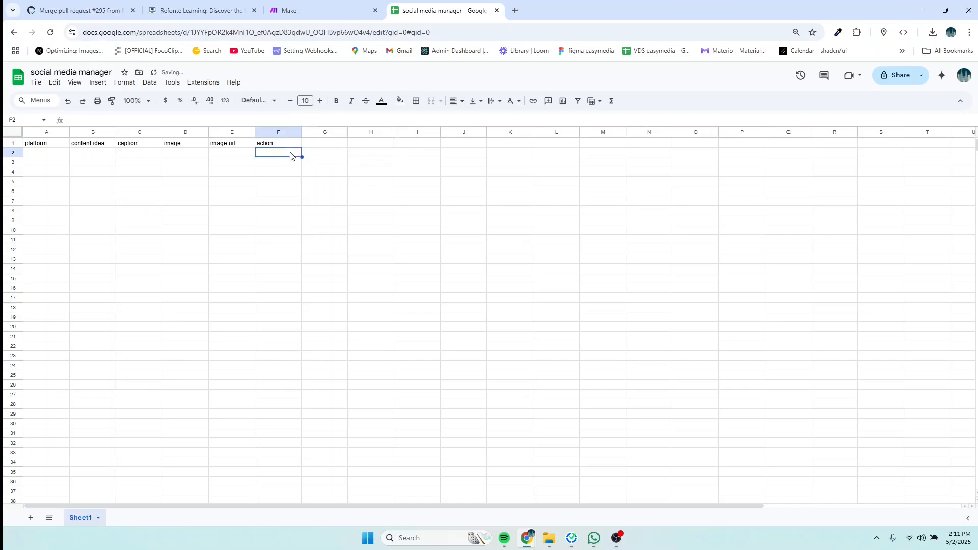
left_click(314, 144)
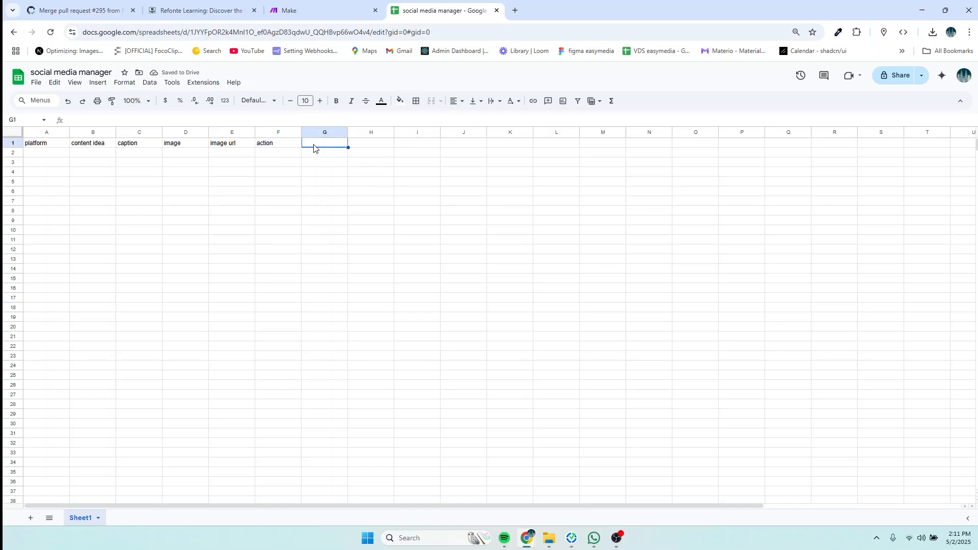
type("feed")
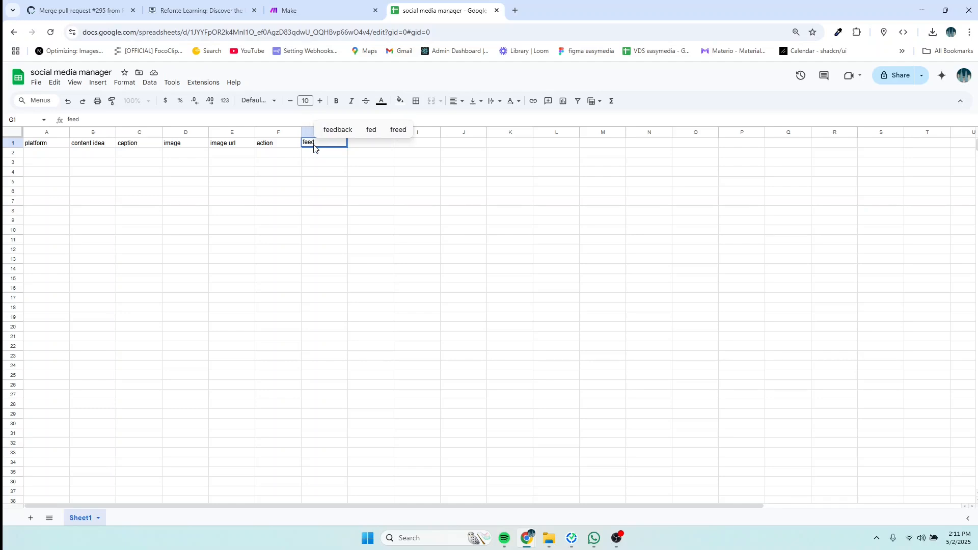
type("back")
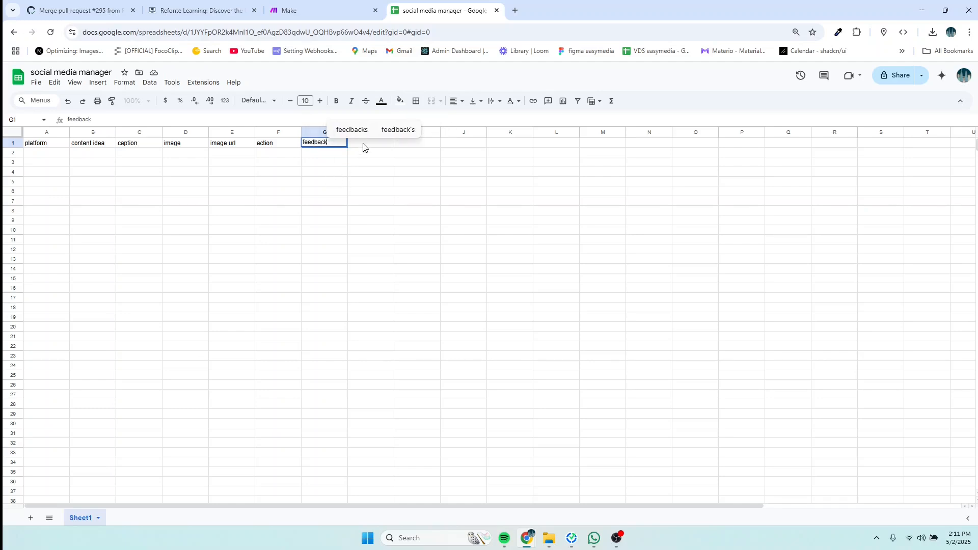
left_click(362, 161)
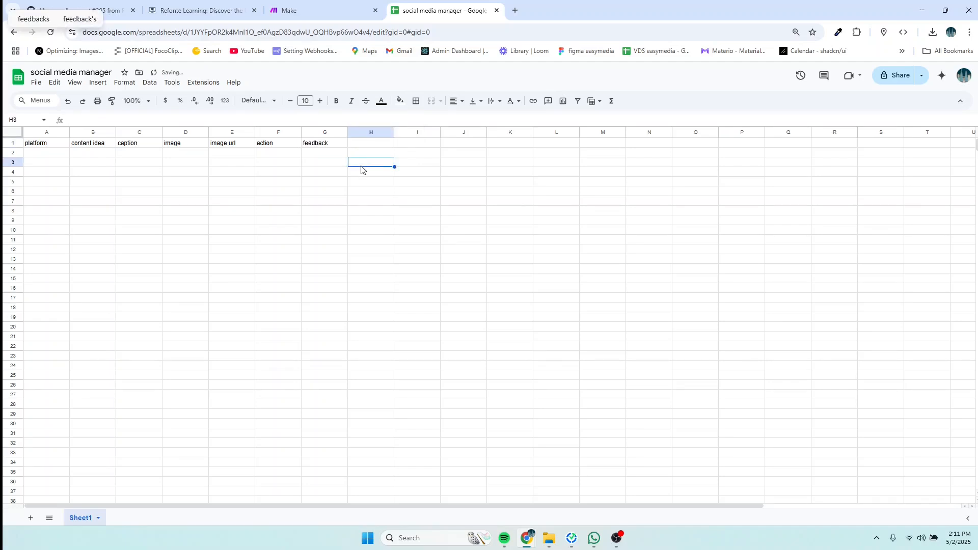
left_click(362, 147)
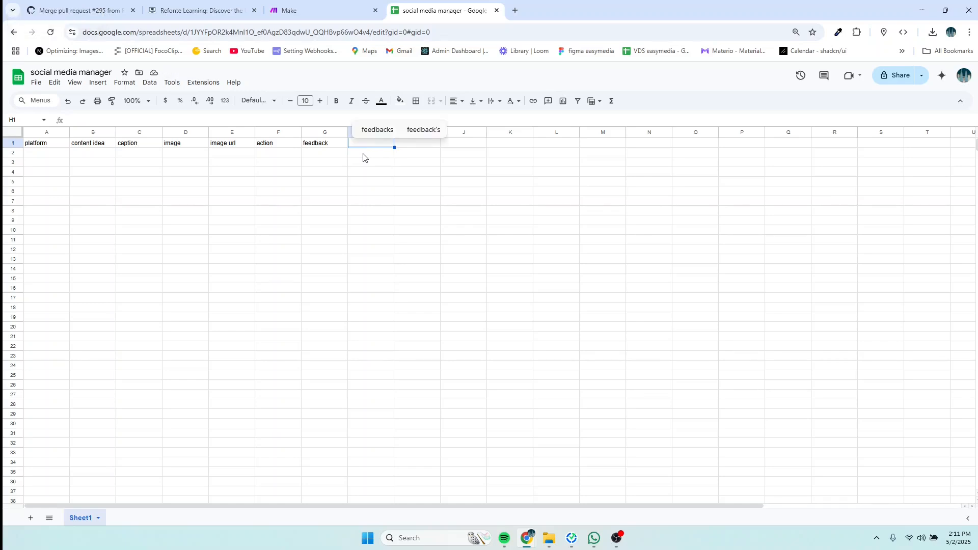
type("publish")
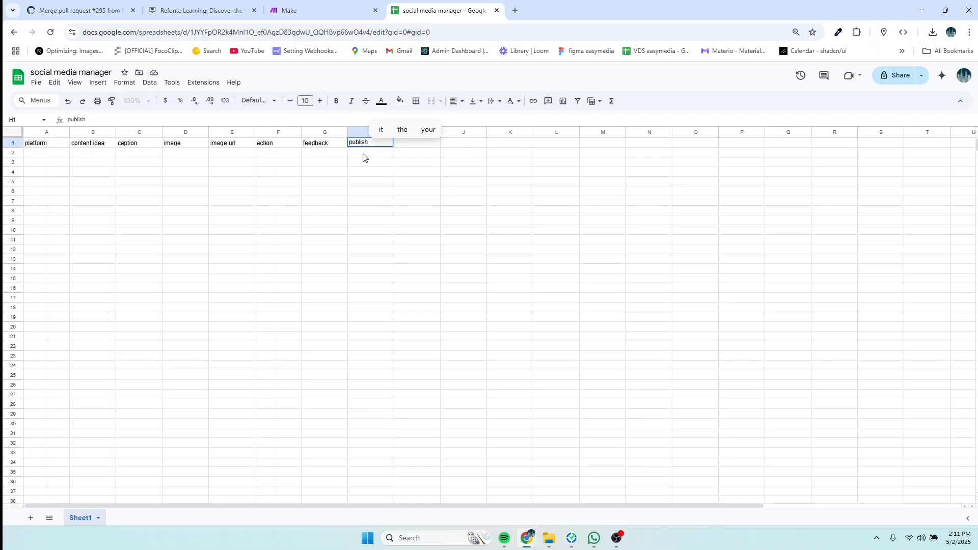
type("ate")
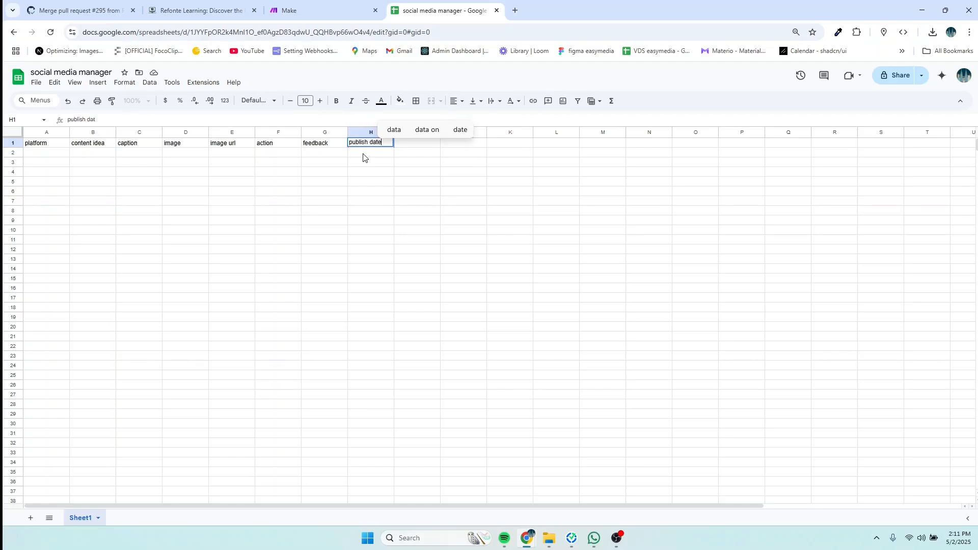
left_click(12, 143)
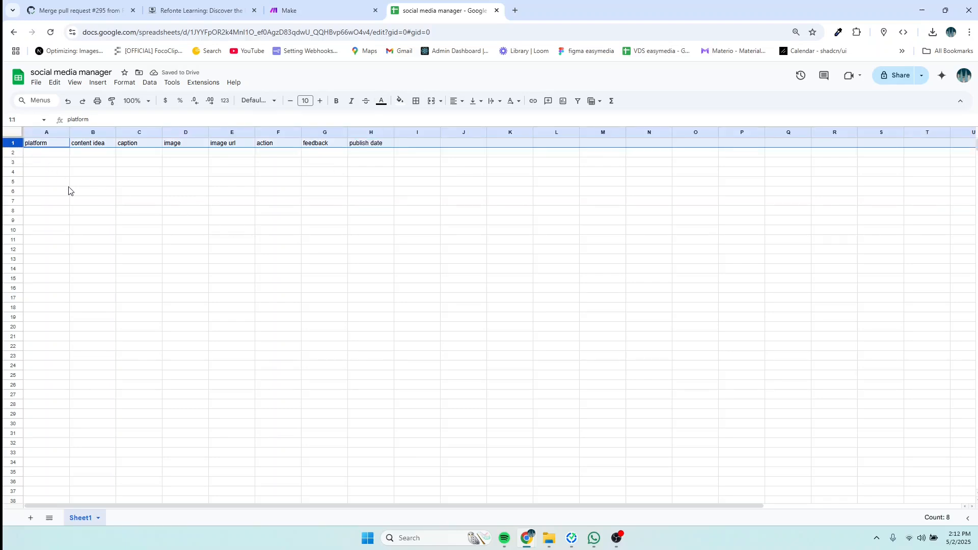
Step: Set the whole sheet's font size to 16
key("ctrl+a")
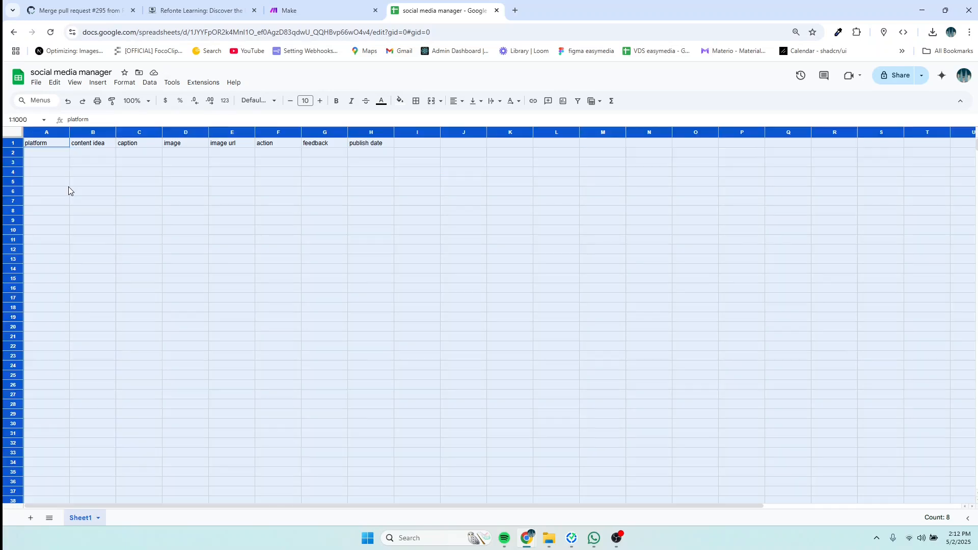
left_click(320, 101)
left_click(320, 102)
left_click(320, 101)
left_click(320, 102)
left_click(320, 101)
left_click(320, 102)
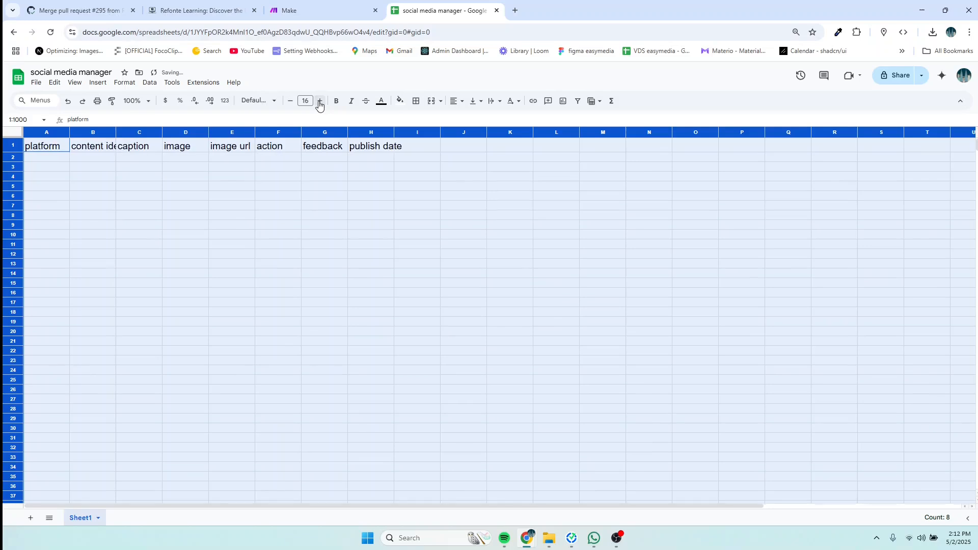
left_click(320, 102)
left_click(320, 102)
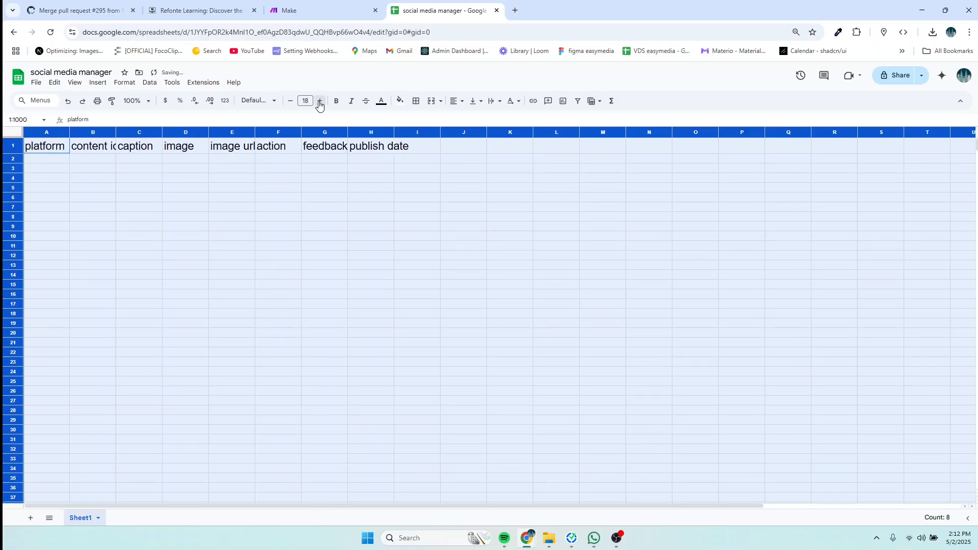
left_click(290, 104)
left_click(290, 104)
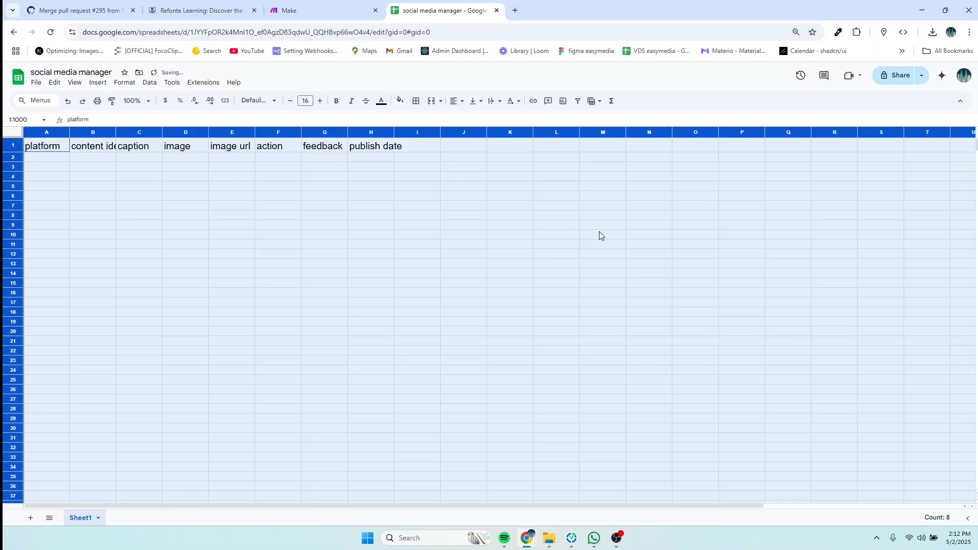
key("ctrl+plus")
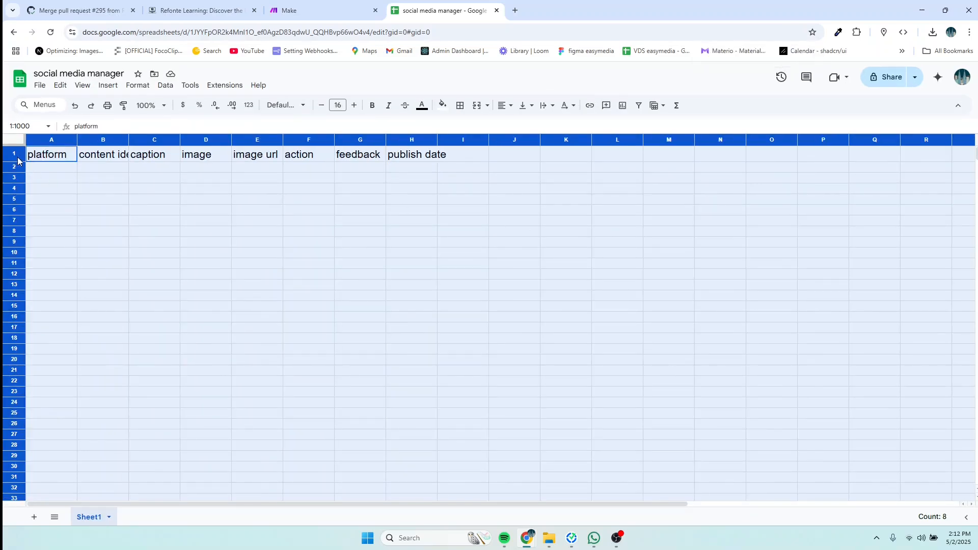
Step: Give header row 1 a purple fill with bold white text
left_click(46, 180)
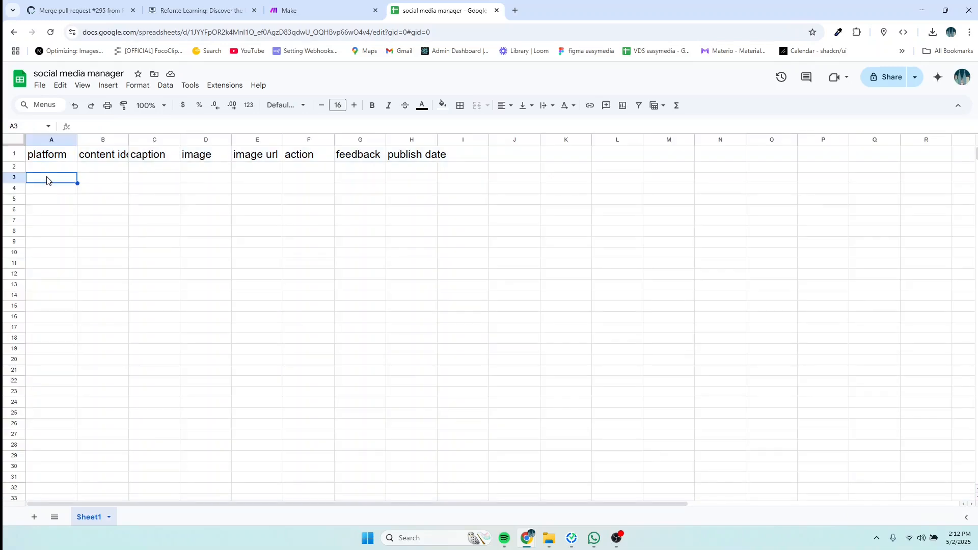
left_click(21, 155)
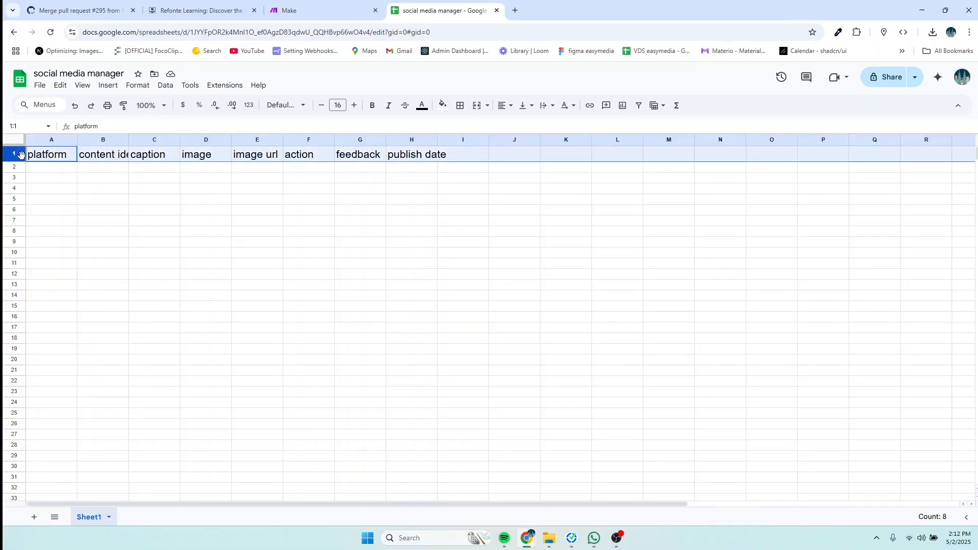
left_click(442, 107)
left_click(536, 152)
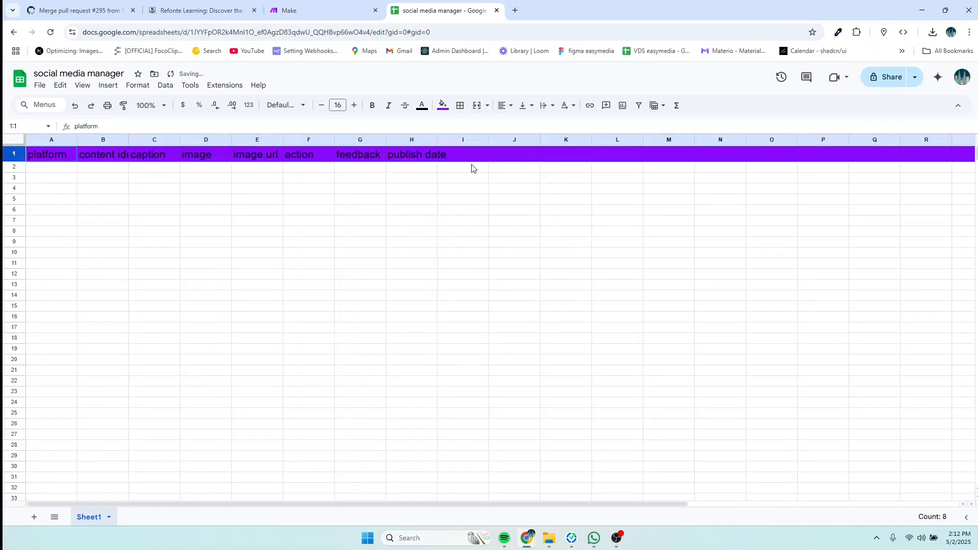
left_click(422, 107)
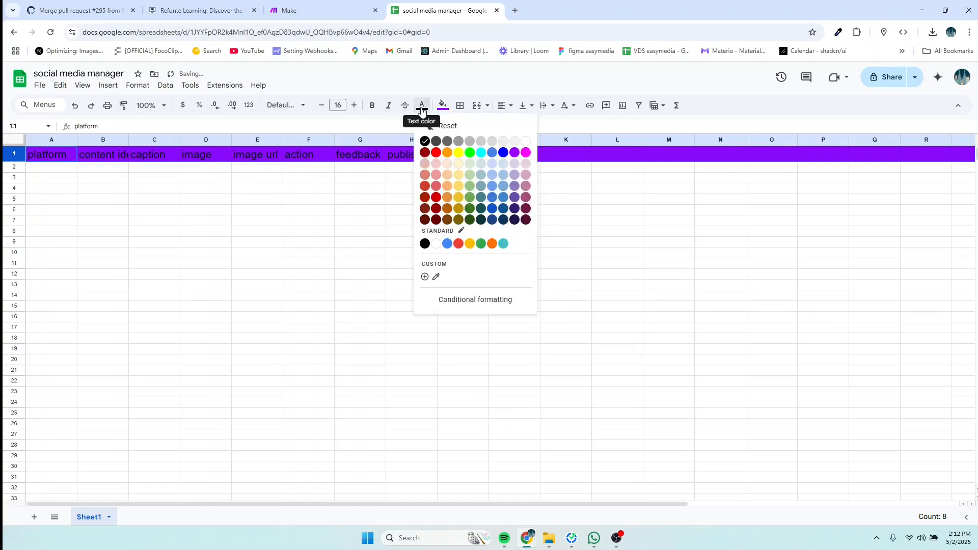
left_click(526, 141)
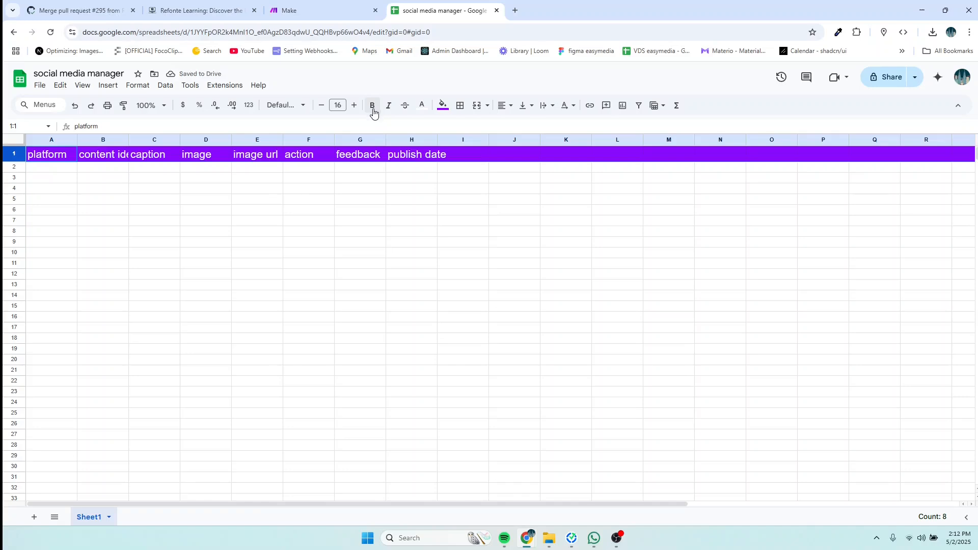
left_click(373, 105)
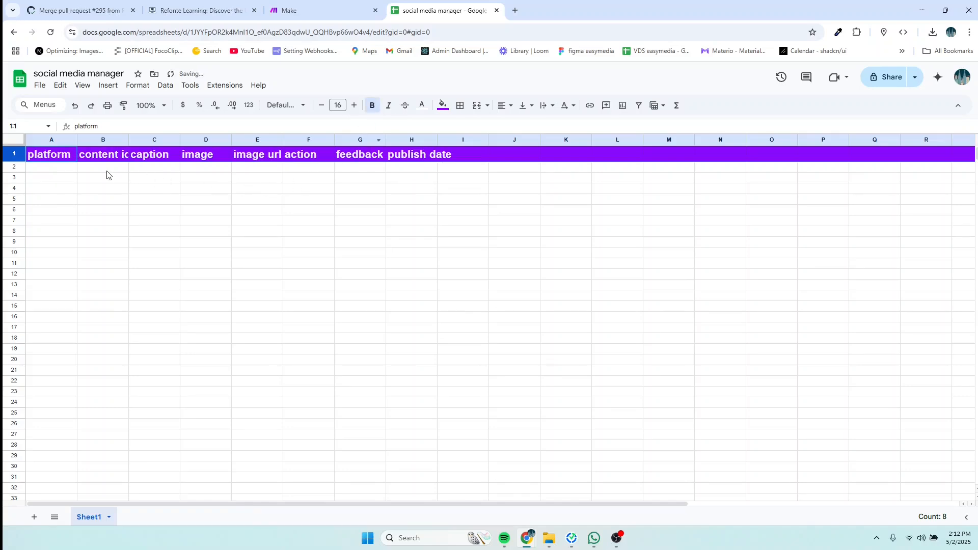
Step: Left-align, top-align and wrap the header row text
left_click(138, 85)
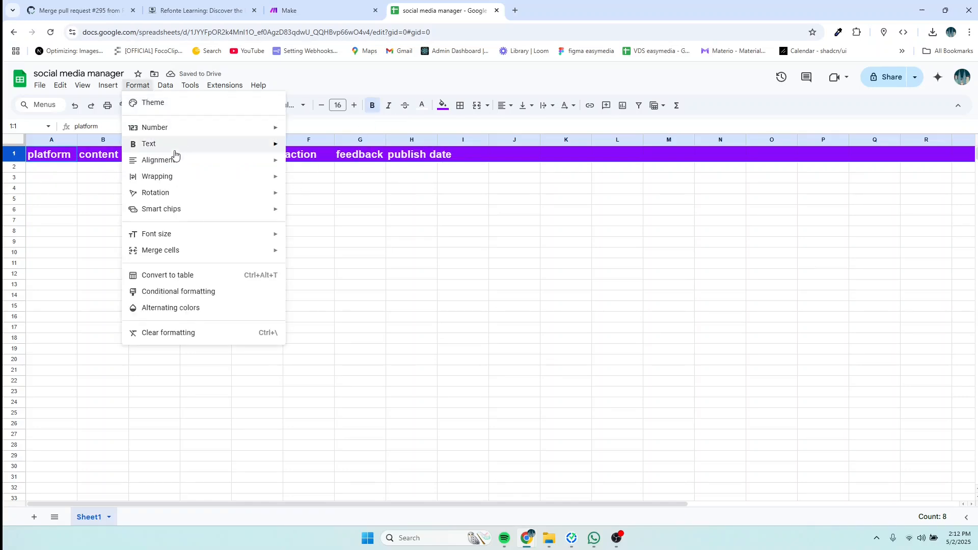
mouse_move(165, 163)
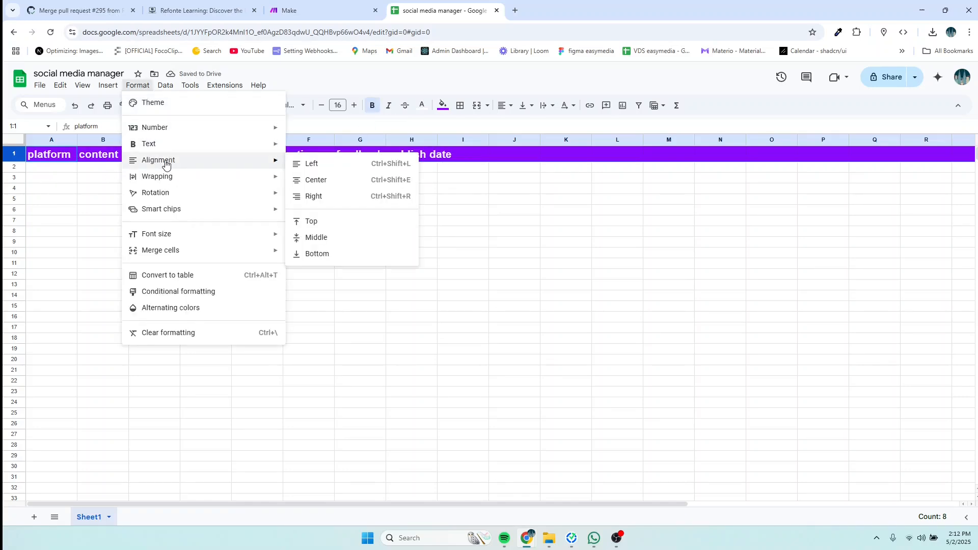
left_click(307, 165)
left_click(137, 86)
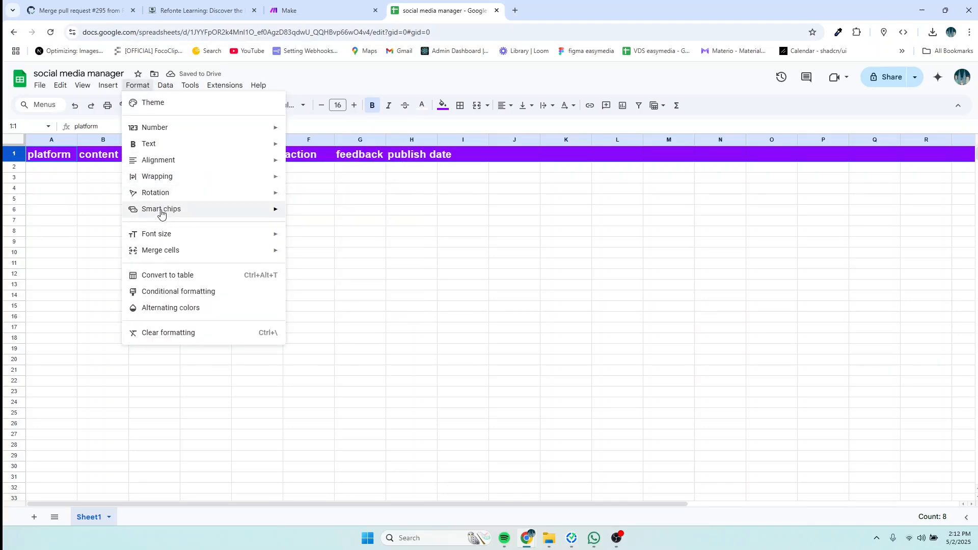
mouse_move(153, 164)
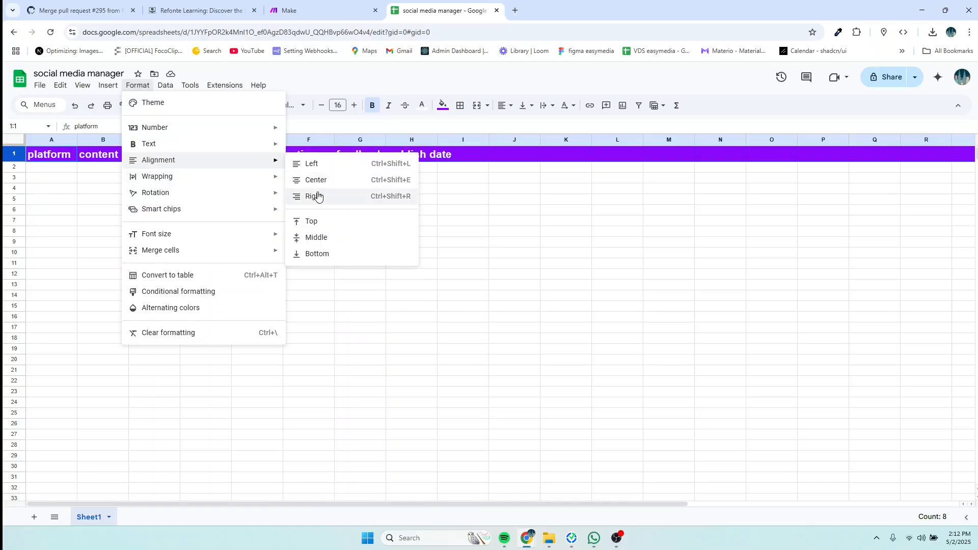
left_click(320, 220)
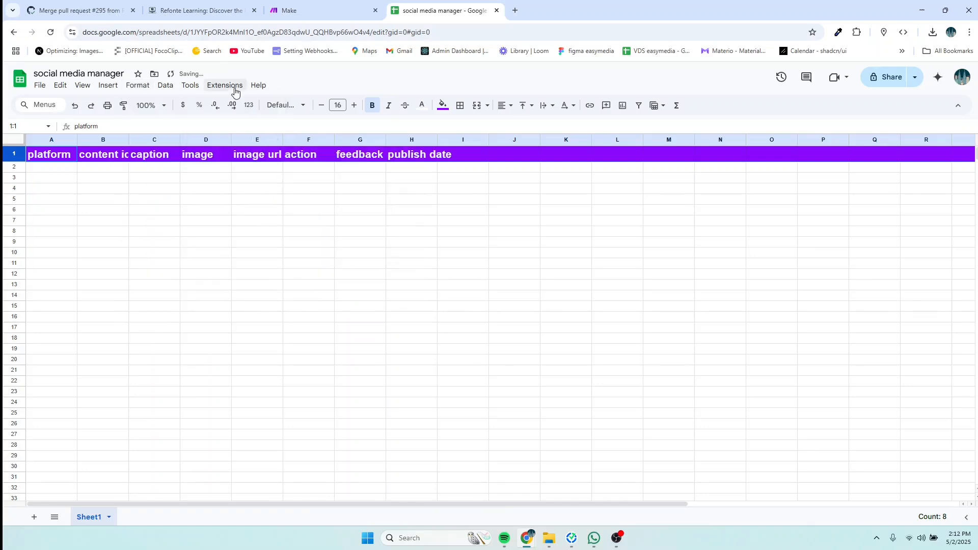
left_click(142, 89)
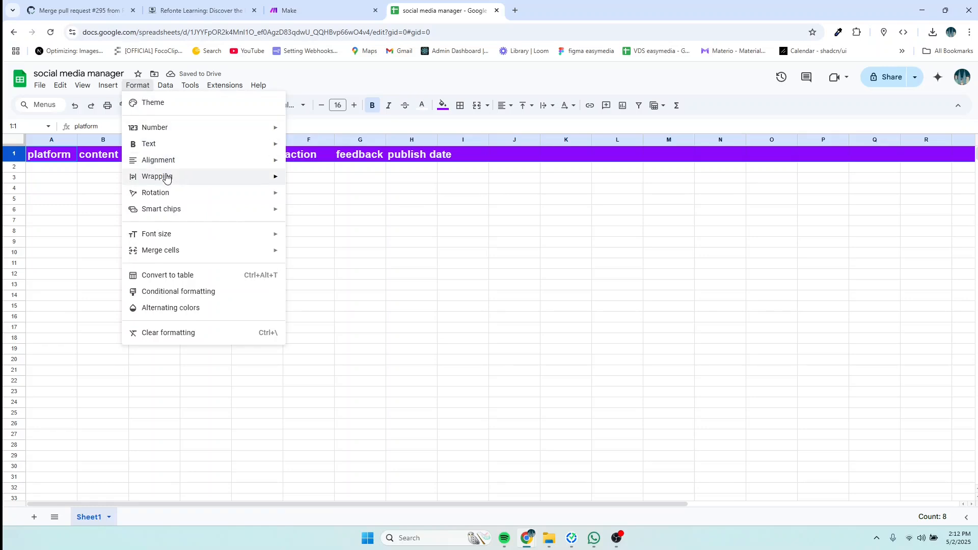
mouse_move(265, 185)
left_click(309, 196)
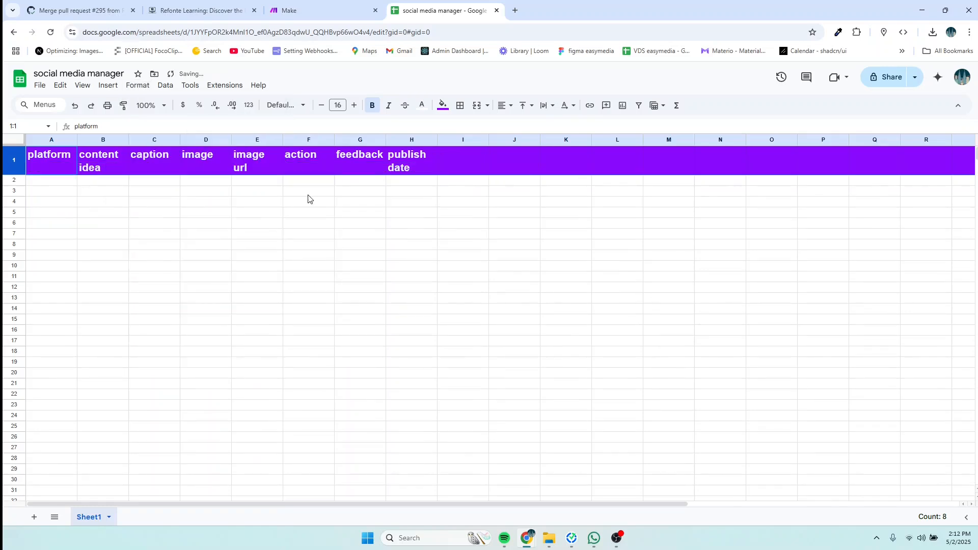
Step: Resize column A and widen the action column so each heading fits on one line
left_click_drag(77, 141, 200, 141)
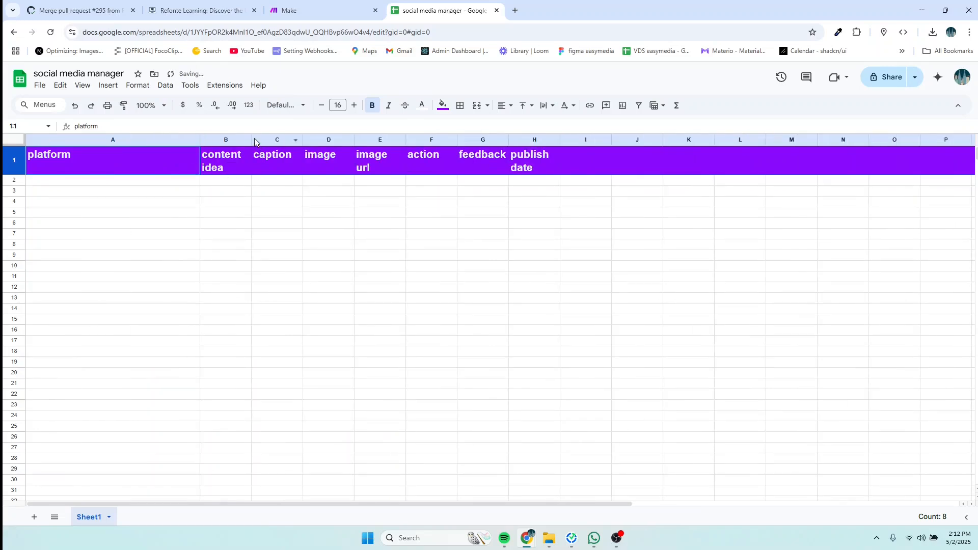
left_click_drag(200, 140, 547, 140)
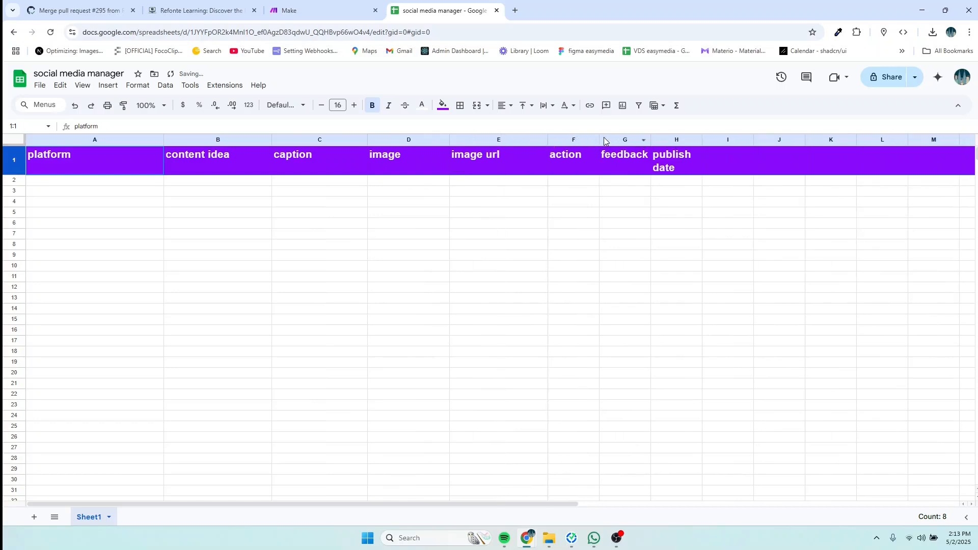
left_click_drag(599, 140, 771, 140)
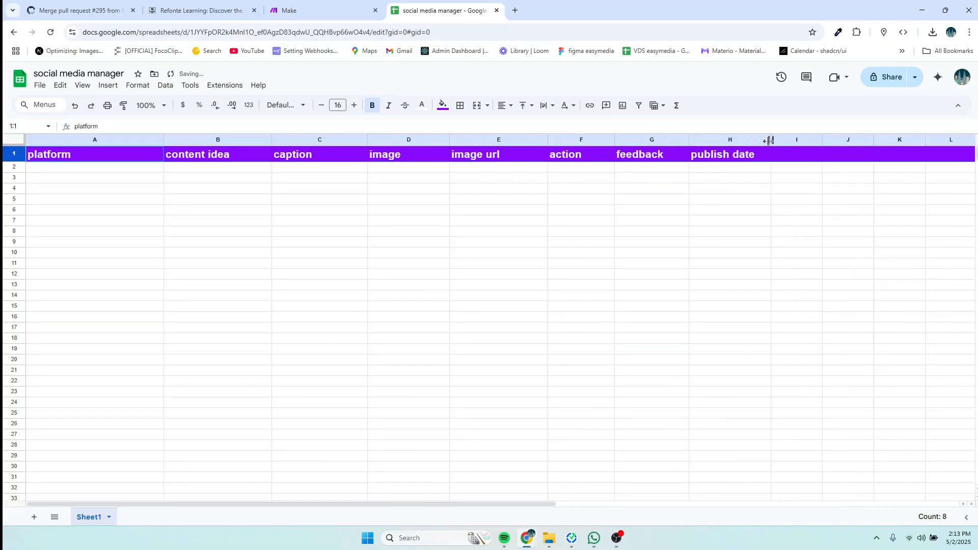
left_click(43, 169)
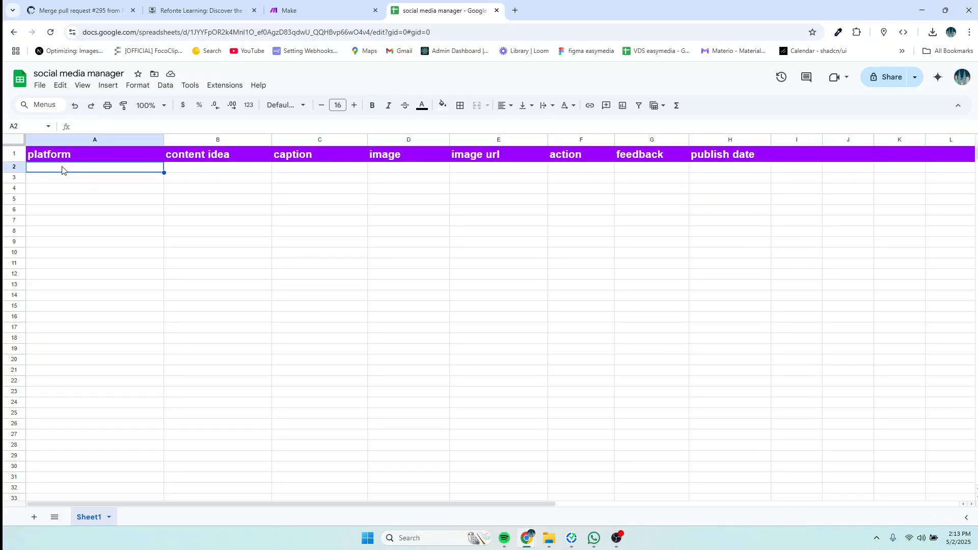
Step: Enter facebook in A2 and 'A lion in Nairobi National park' in B2
double_click(63, 168)
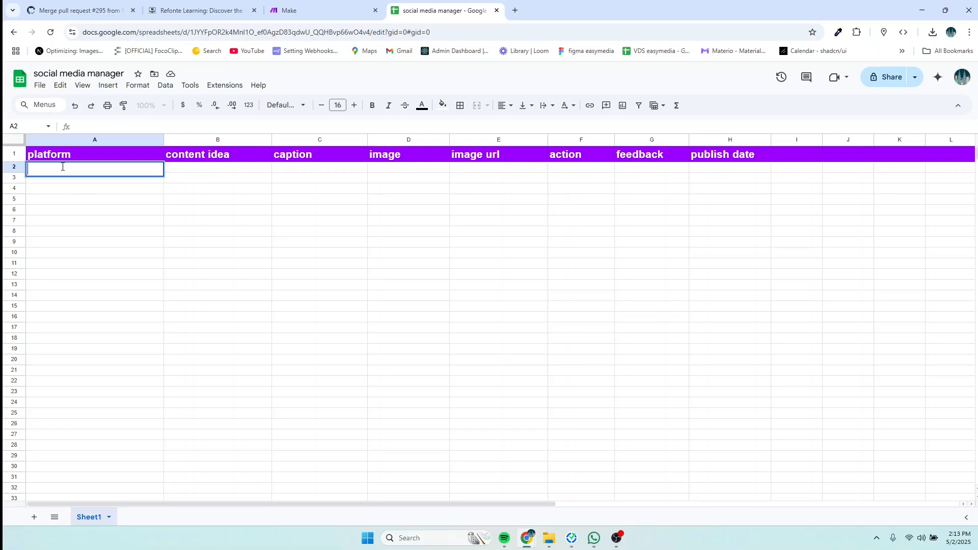
type("fa")
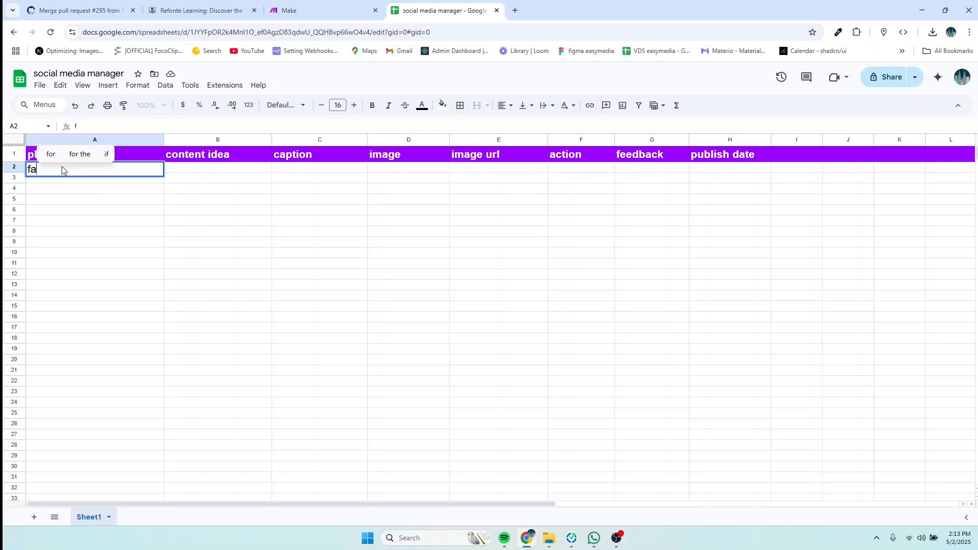
type("cebook")
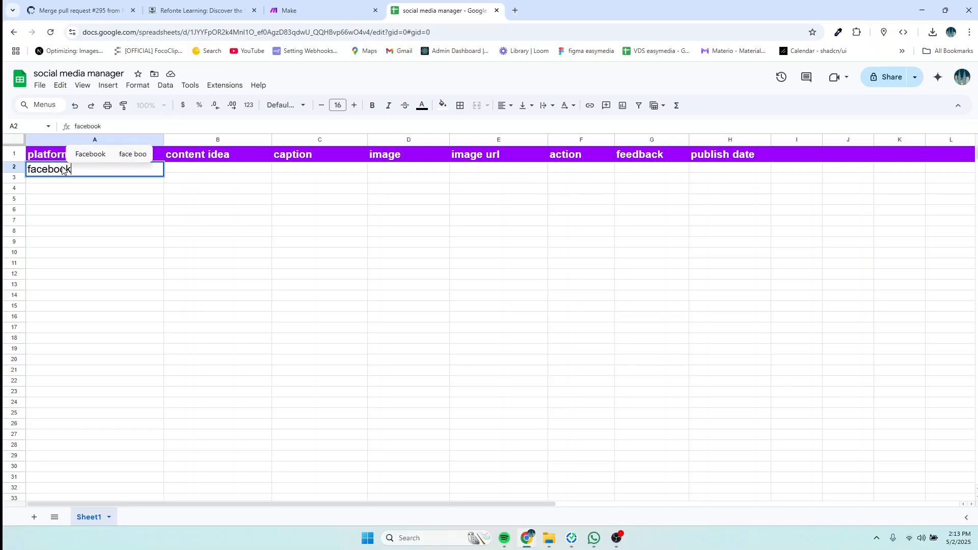
double_click(180, 170)
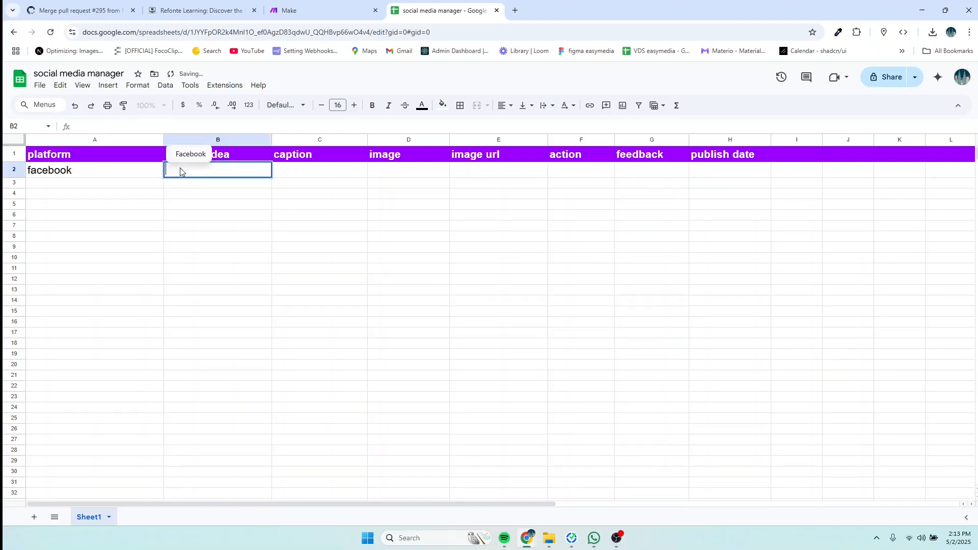
type("A lion ")
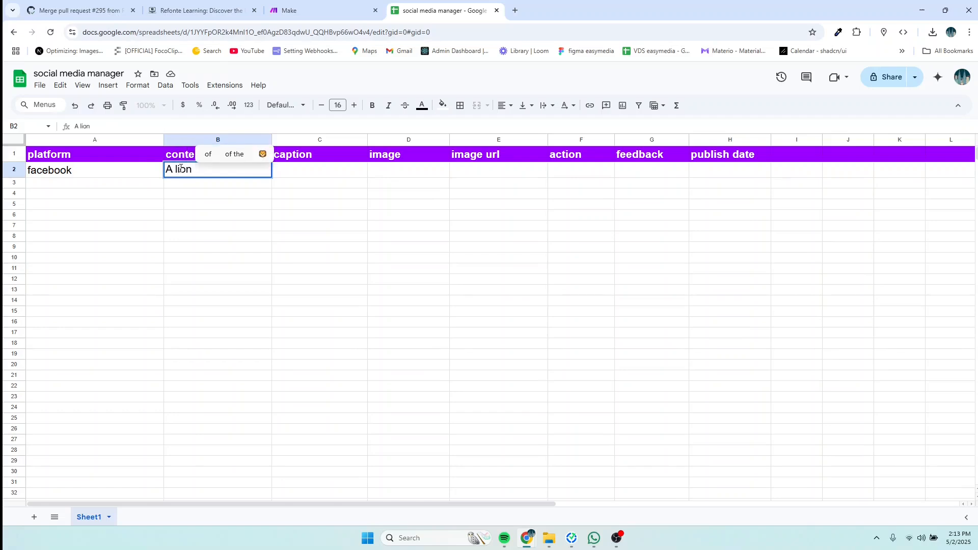
type("in Na")
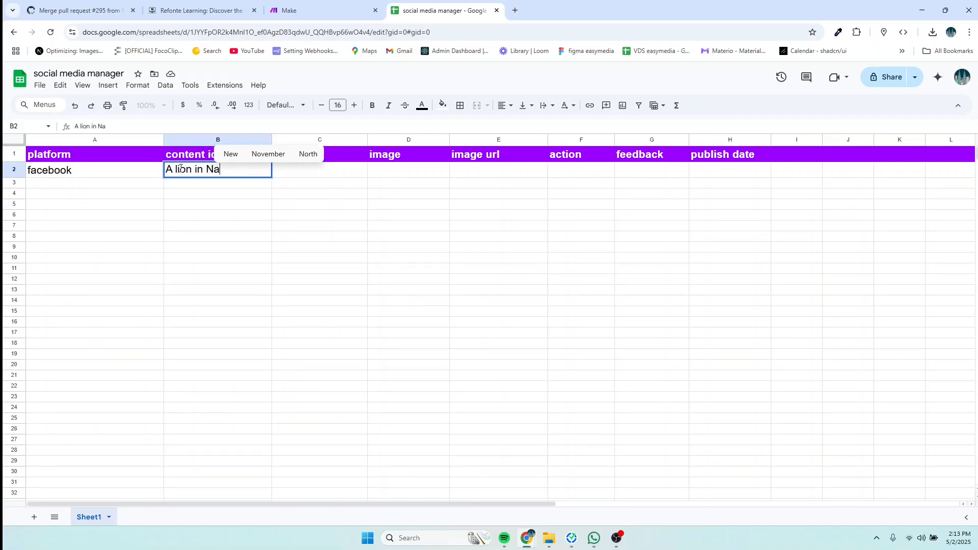
type("irobi ")
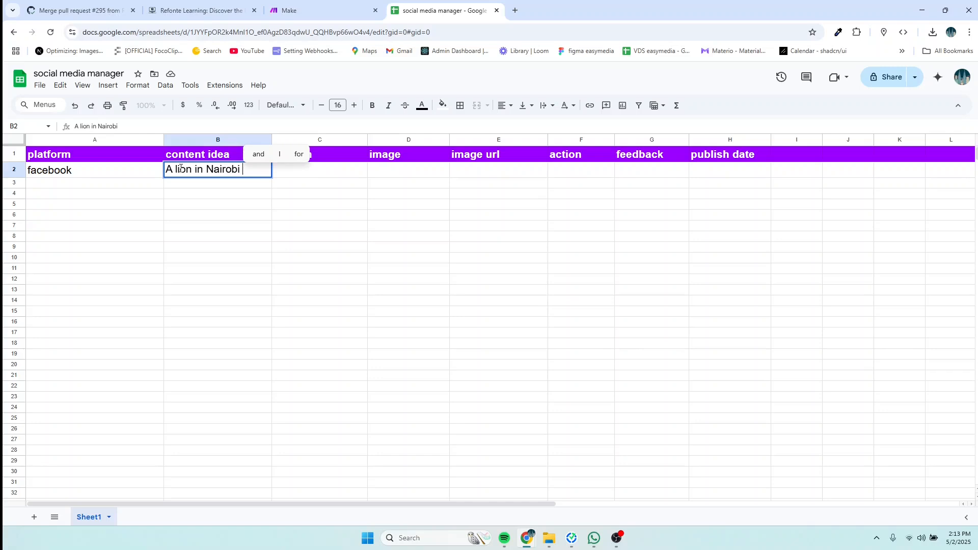
type("Natio")
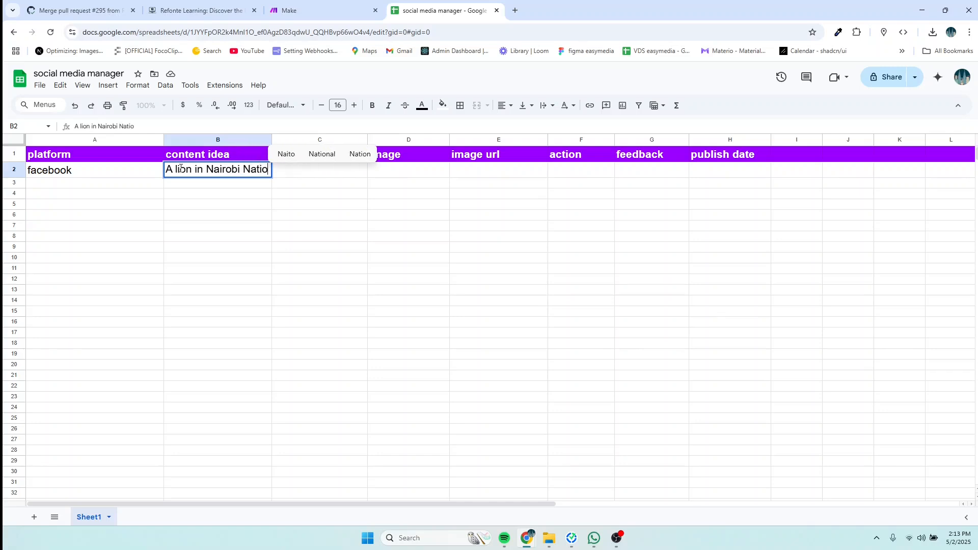
type("nal a")
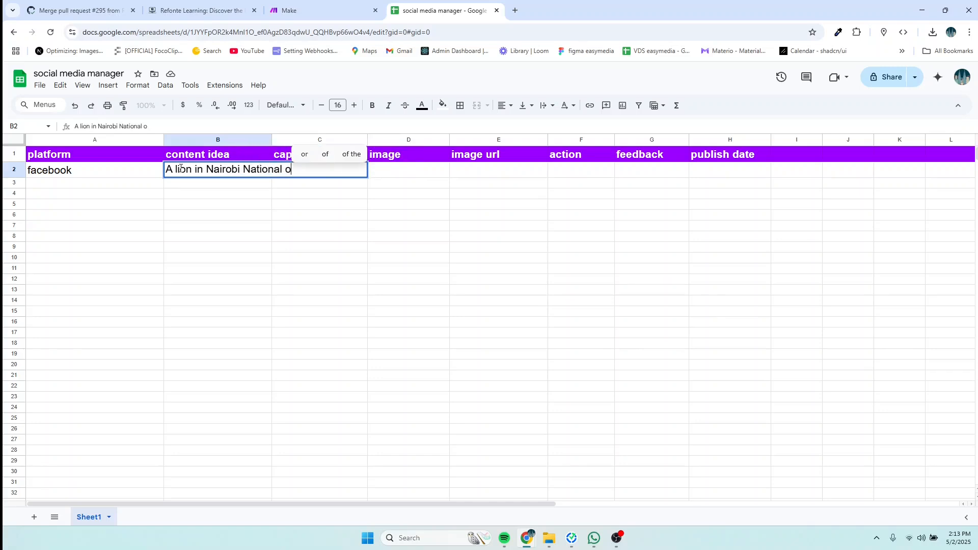
key("BackSpace")
key("BackSpace")
type("par")
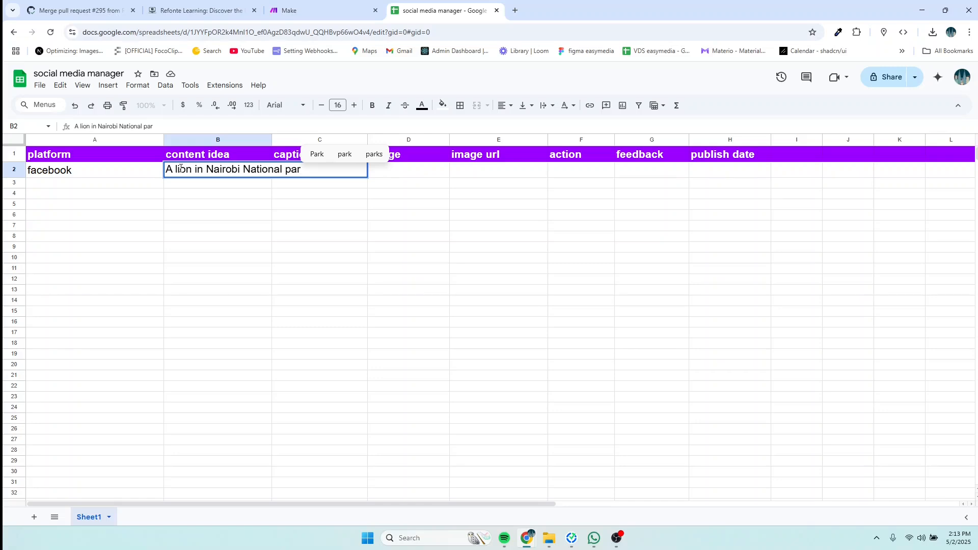
type("k")
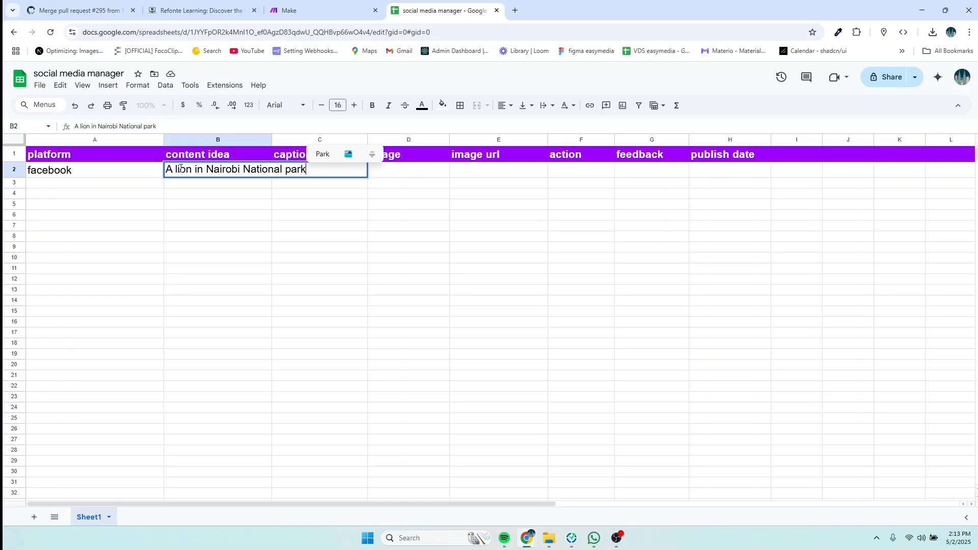
left_click(210, 185)
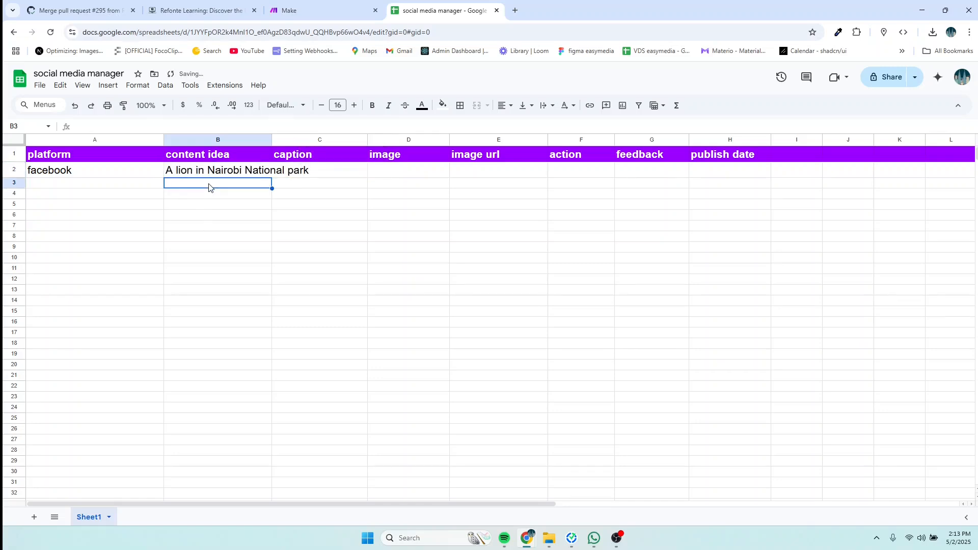
left_click(303, 183)
left_click(302, 199)
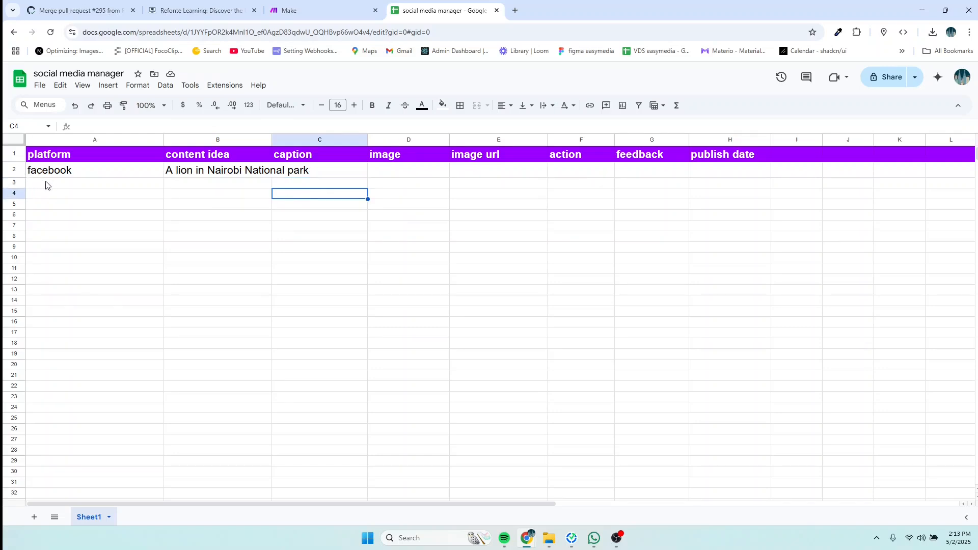
Step: Turn on text wrapping for the whole sheet
key("ctrl+a")
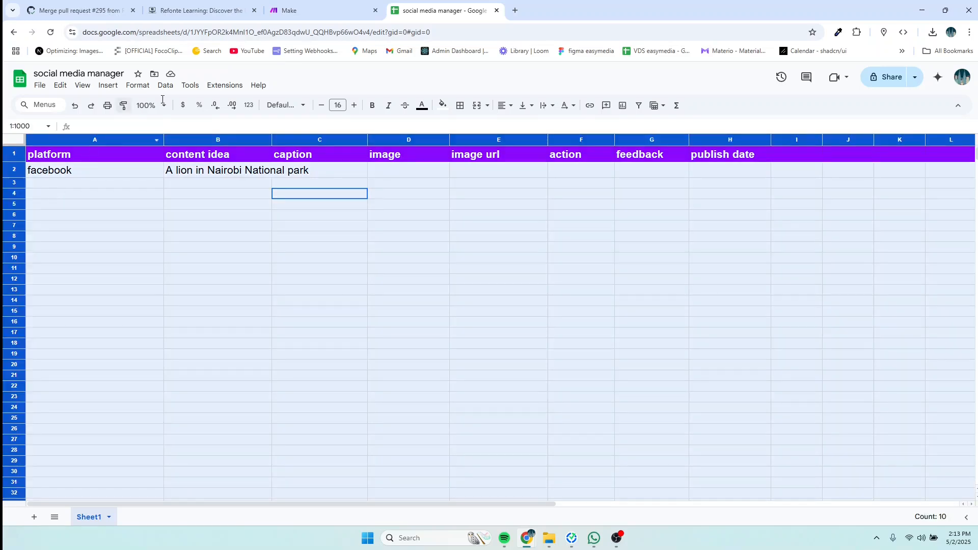
left_click(146, 87)
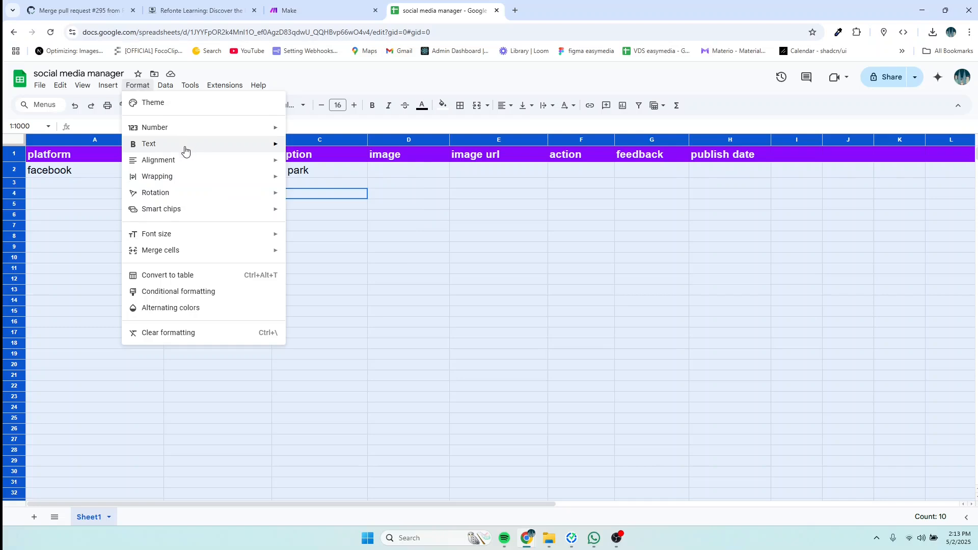
mouse_move(253, 181)
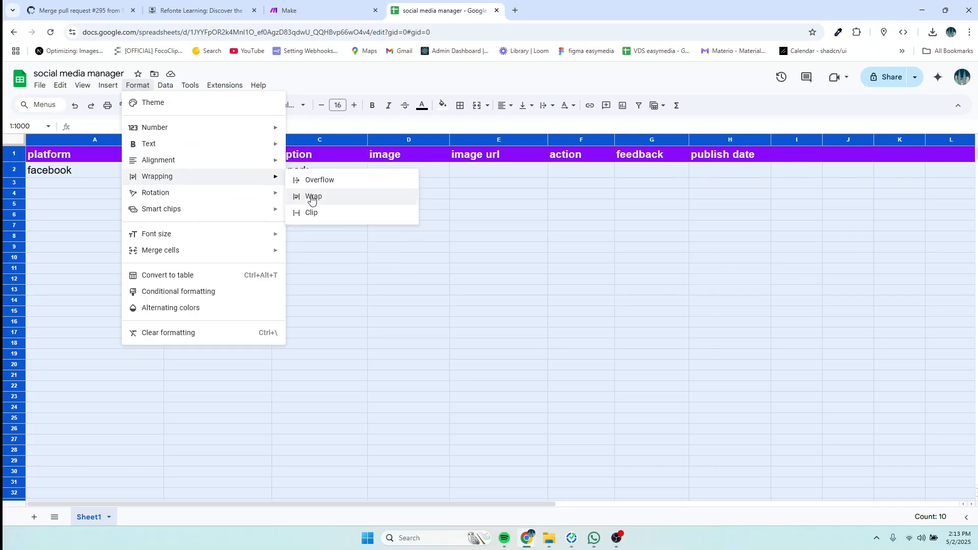
left_click(312, 197)
Step: Enter create as the action in F2
left_click(249, 181)
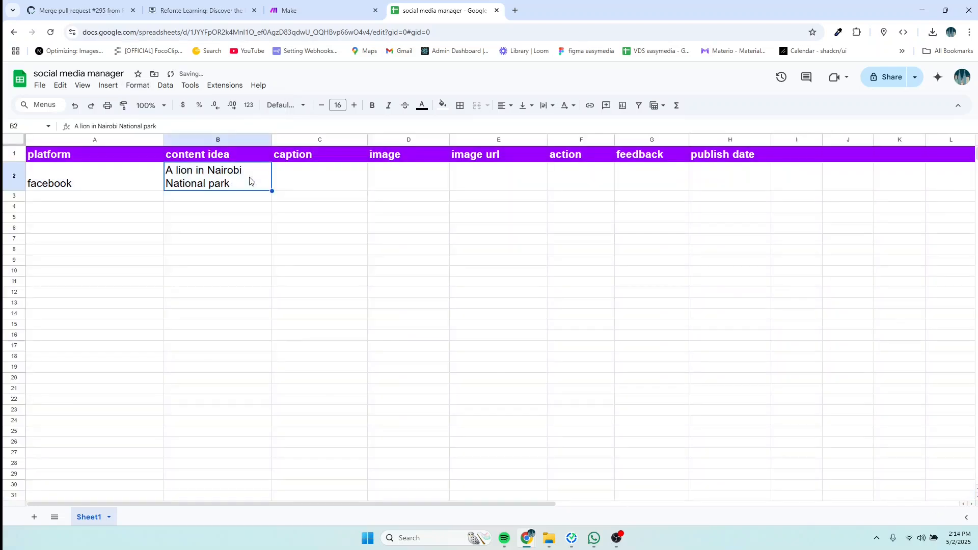
left_click(286, 179)
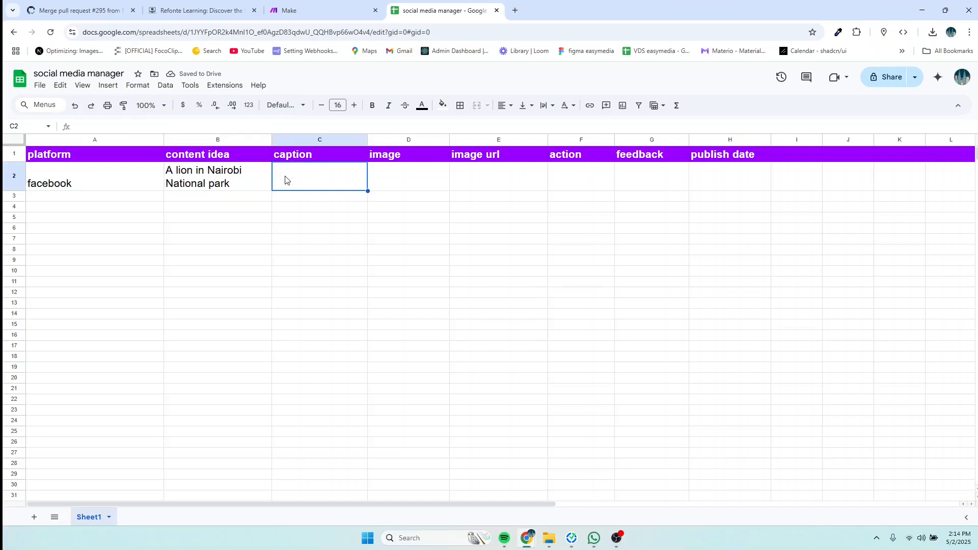
left_click(561, 179)
double_click(570, 174)
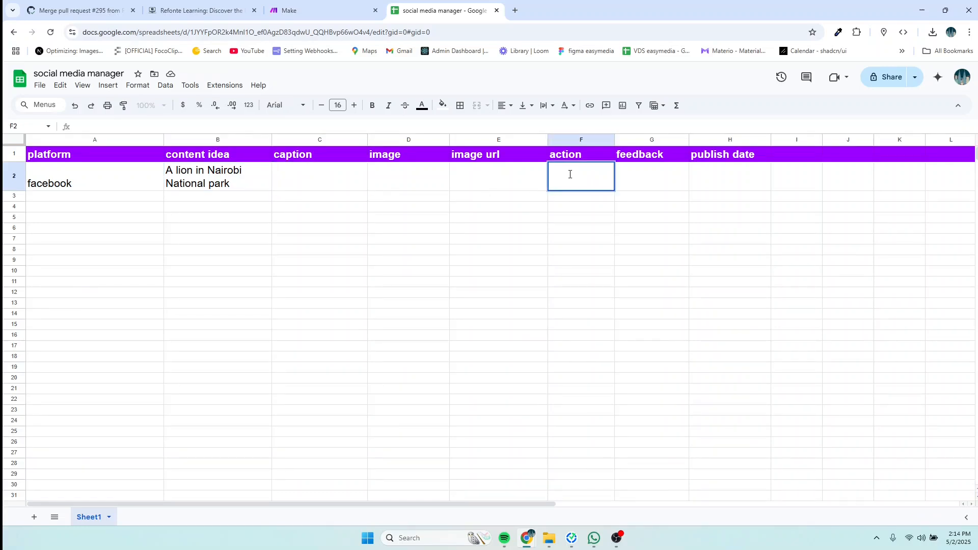
type("create")
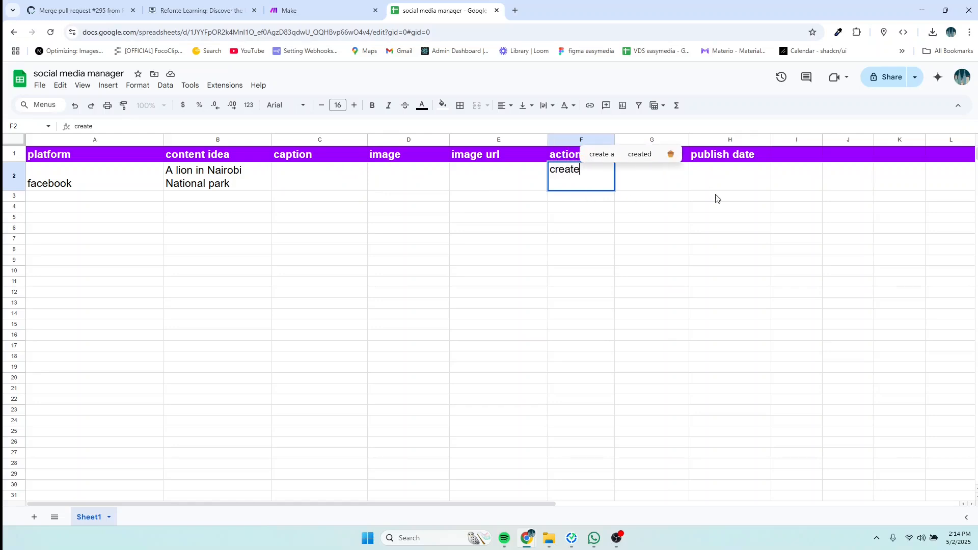
left_click(649, 183)
left_click(601, 187)
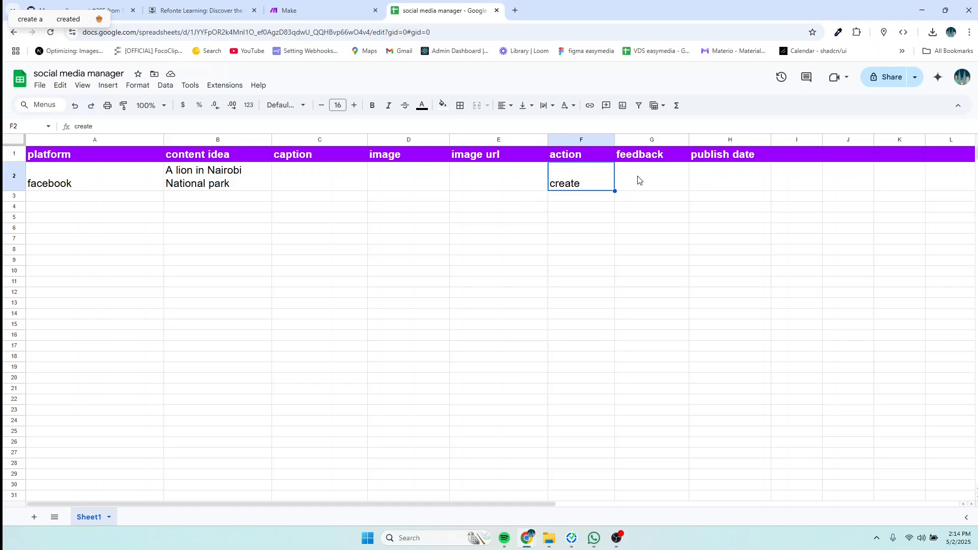
left_click(638, 181)
left_click(596, 189)
Step: Create the sheet's Apps Script project via Extensions > Apps Script
left_click(223, 87)
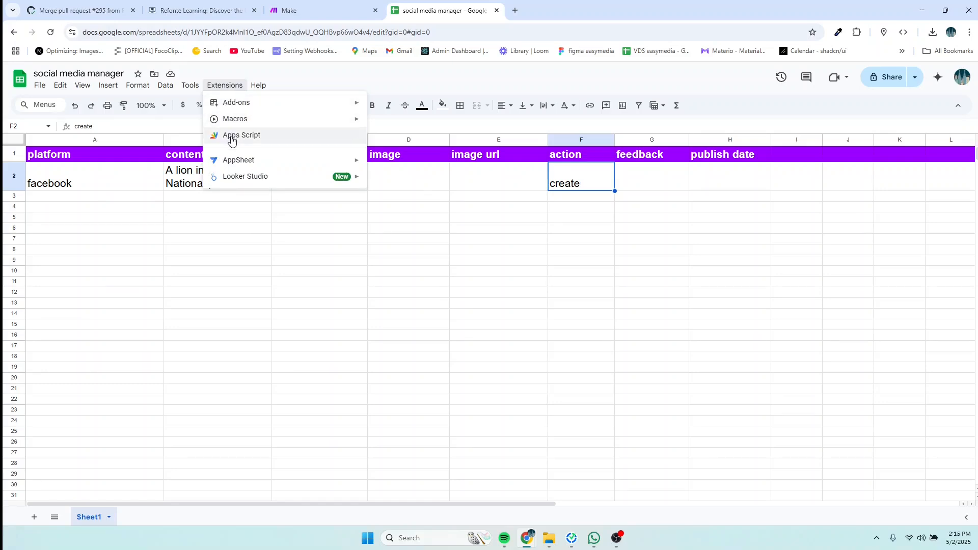
left_click(225, 85)
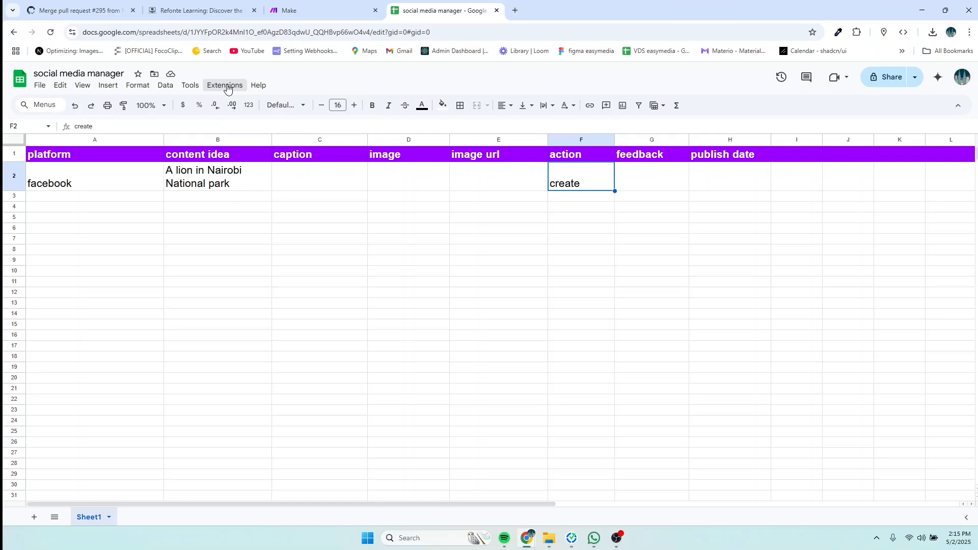
left_click(225, 85)
left_click(249, 142)
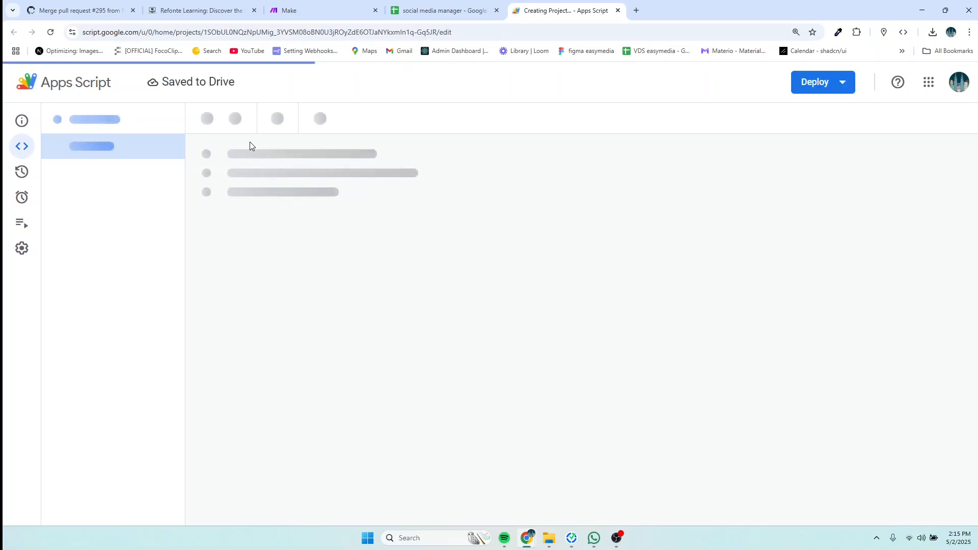
Step: Review the default myFunction code in Code.gs
key("ctrl+a")
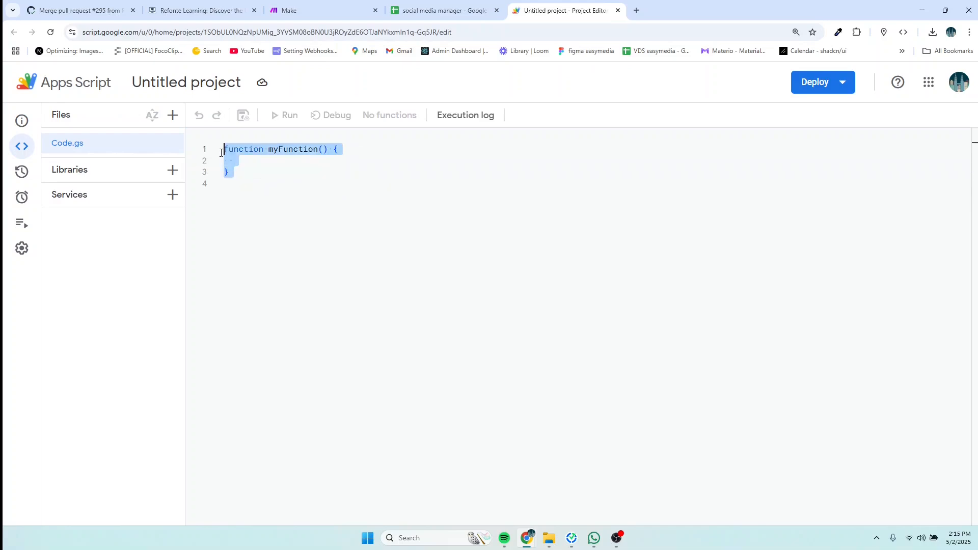
left_click(243, 178)
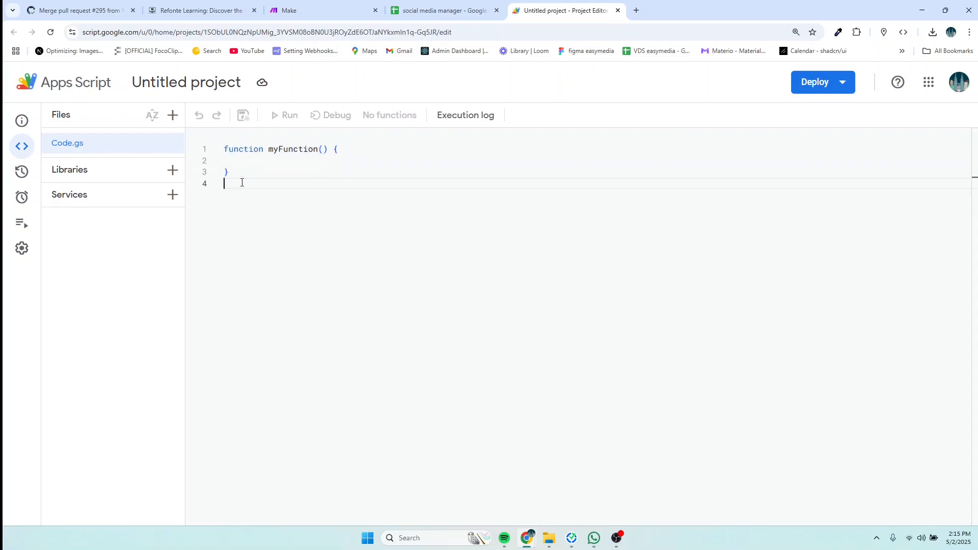
left_click(241, 174)
left_click_drag(243, 180, 239, 166)
left_click(240, 180)
Step: Open ChatGPT in a new tab and copy the sheet's data range A1:H3
left_click(636, 10)
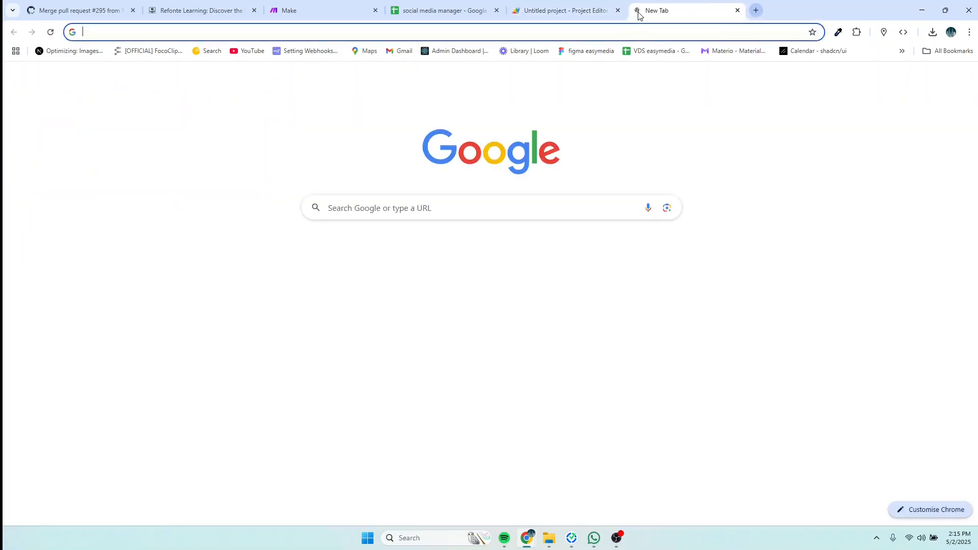
left_click(409, 263)
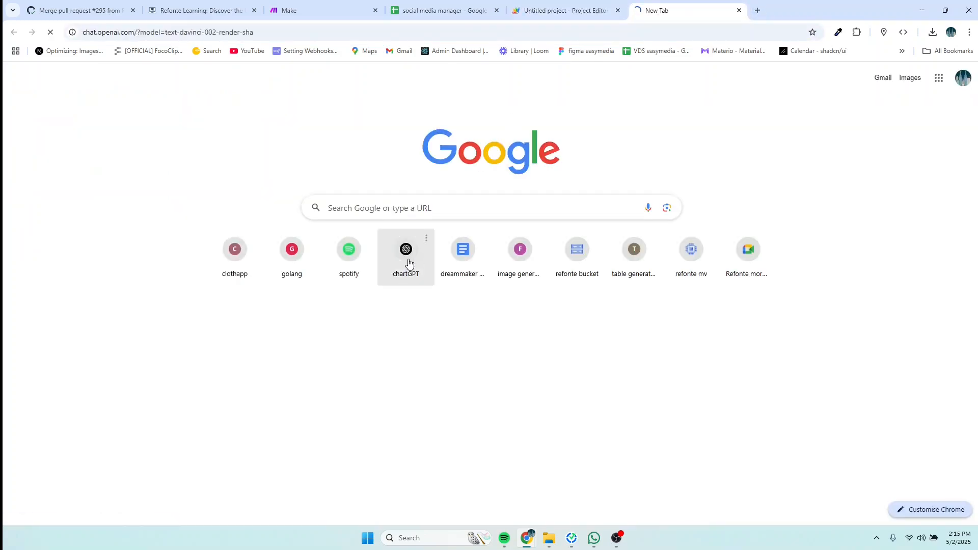
left_click(409, 10)
left_click(257, 197)
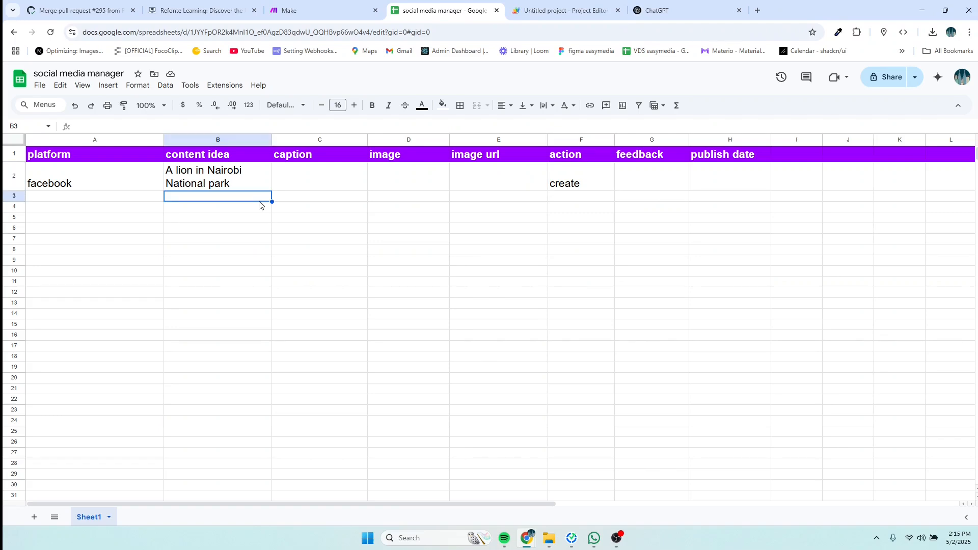
key("ctrl+a")
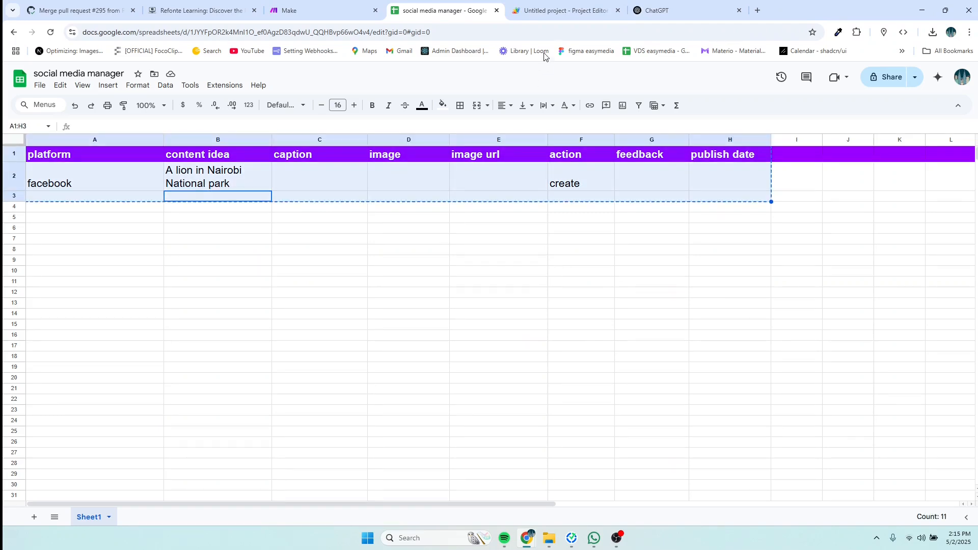
Step: Prompt ChatGPT with the pasted rows for an Apps Script sending new rows to a webhook
left_click(558, 12)
left_click(662, 14)
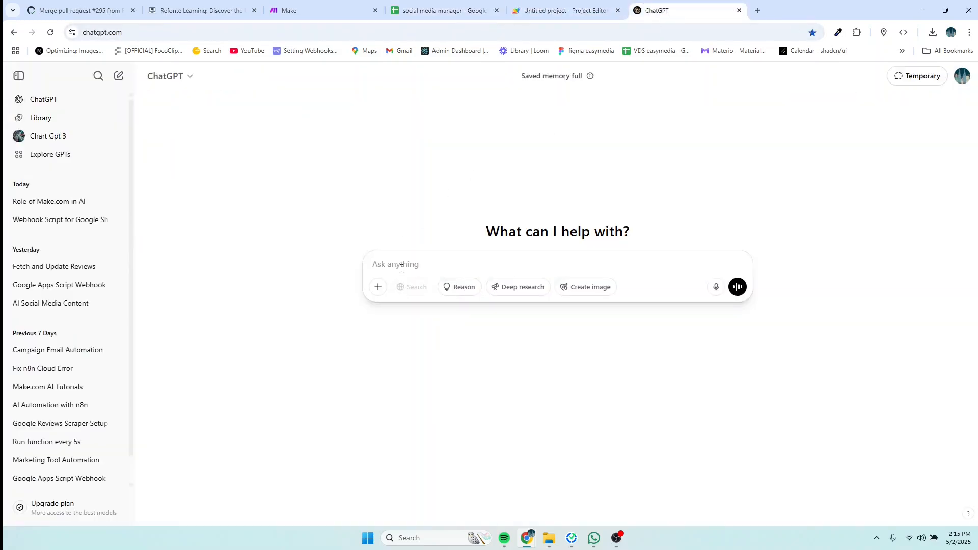
type("base")
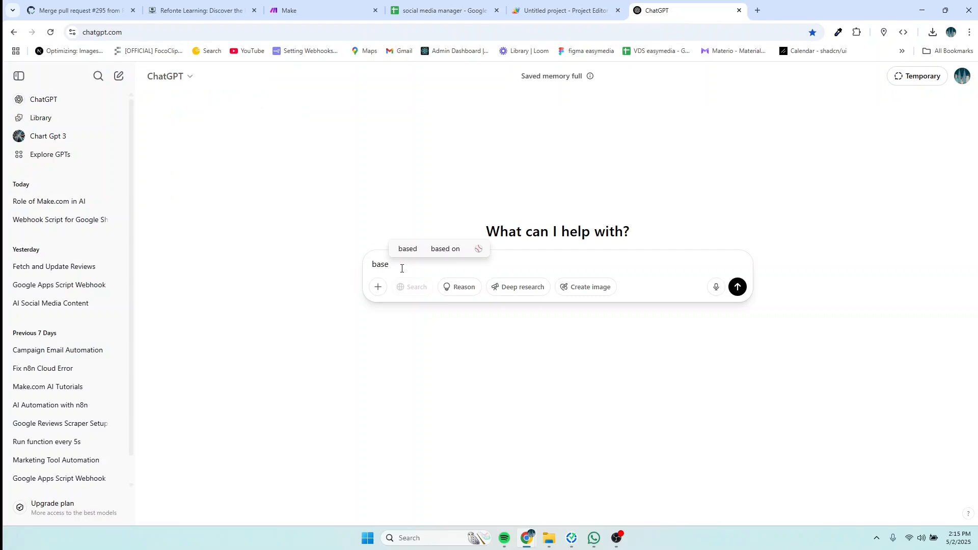
type("d on this ")
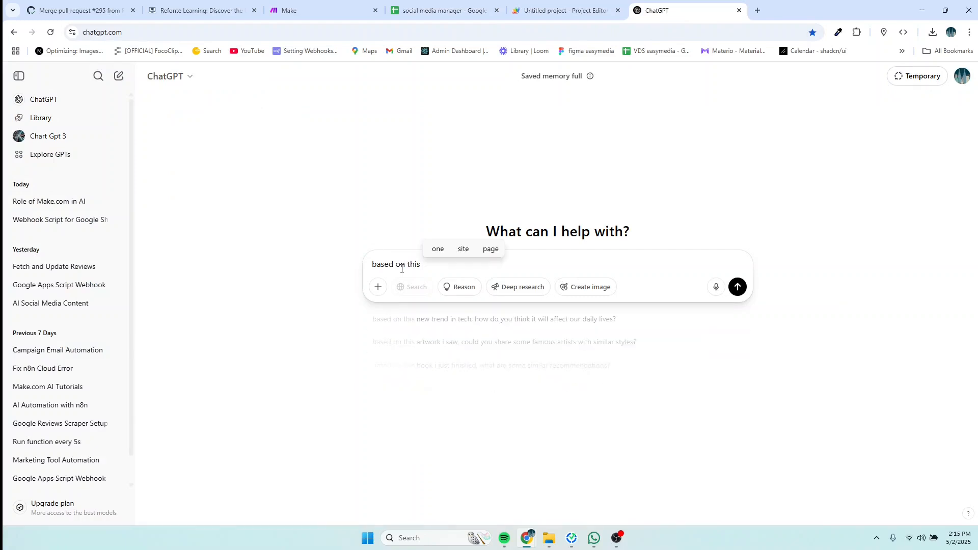
type("googl")
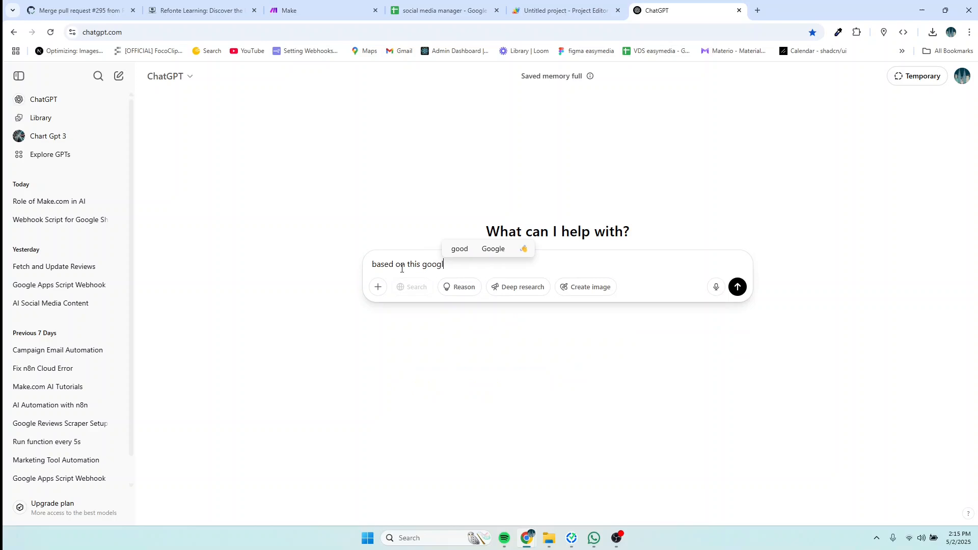
type("e sheet")
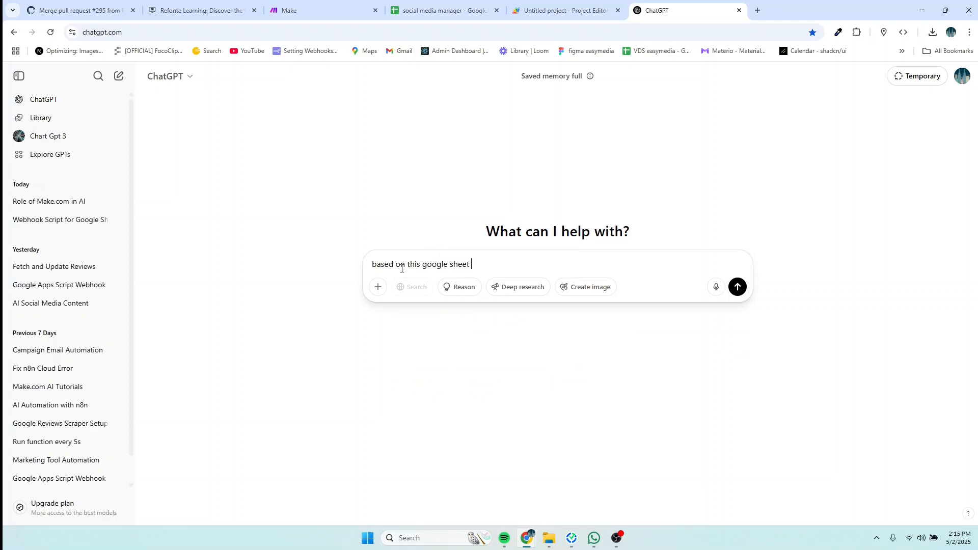
key("ctrl+v")
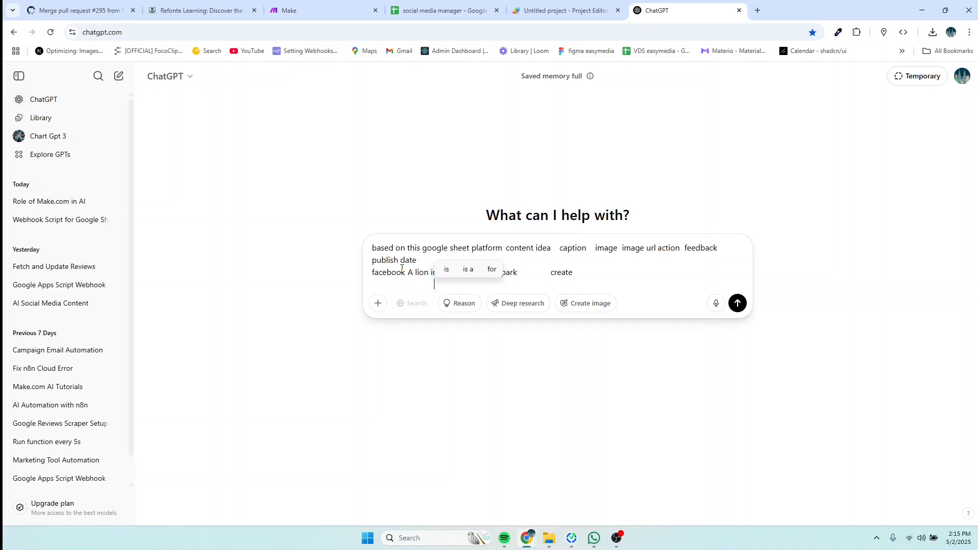
left_click(625, 276)
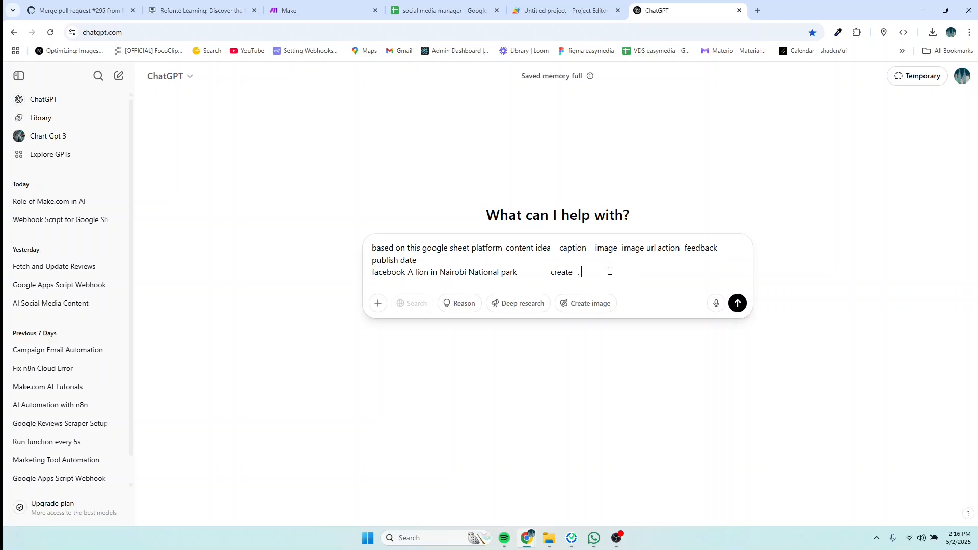
type("gener")
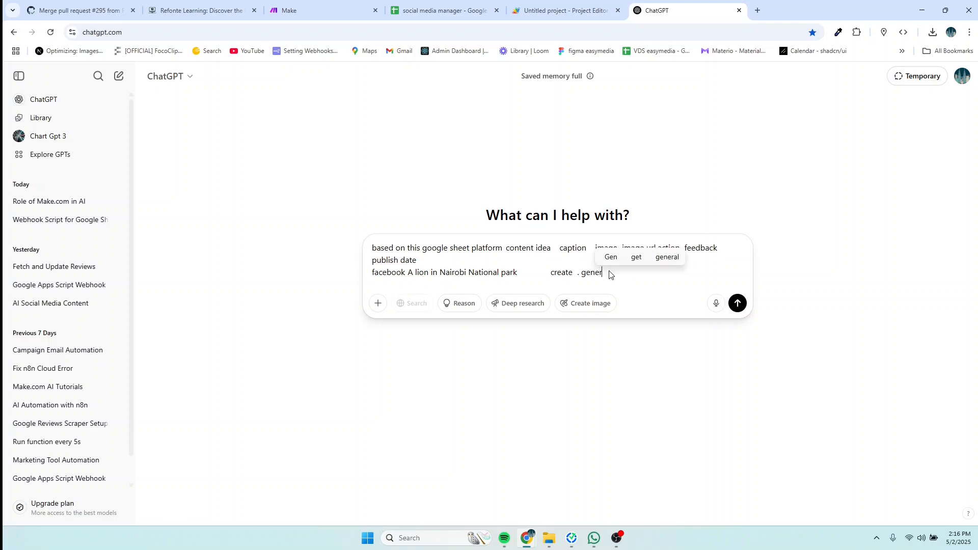
type("ate goog")
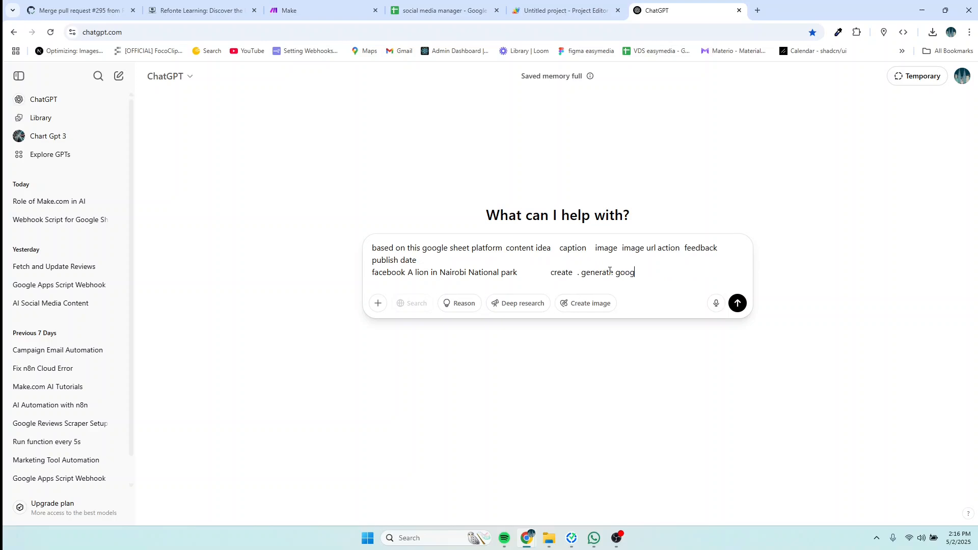
type("le a")
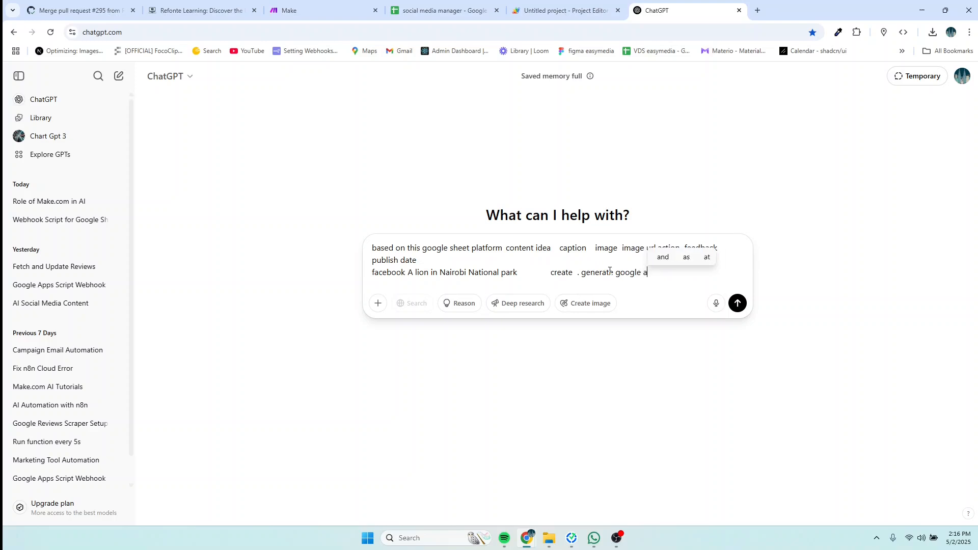
type("pp scr")
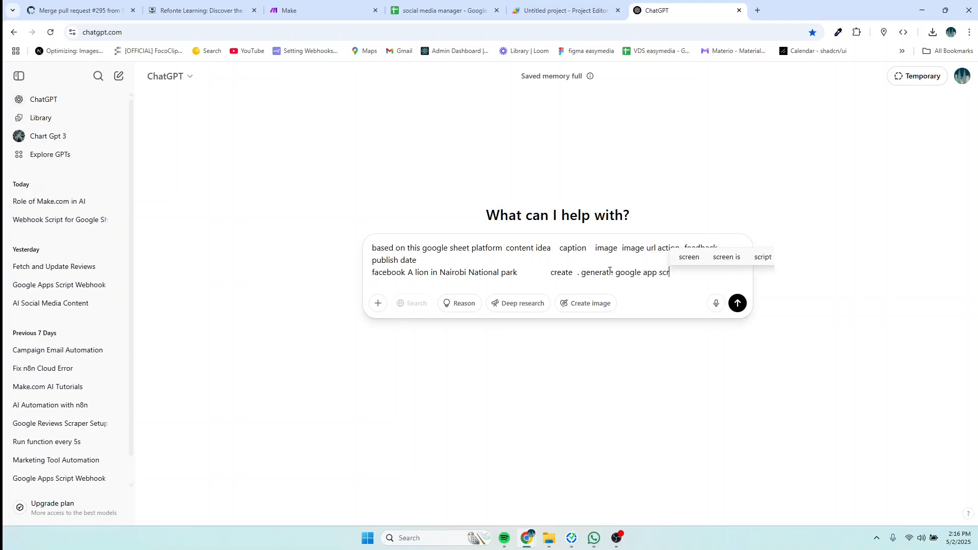
type("ipt tha")
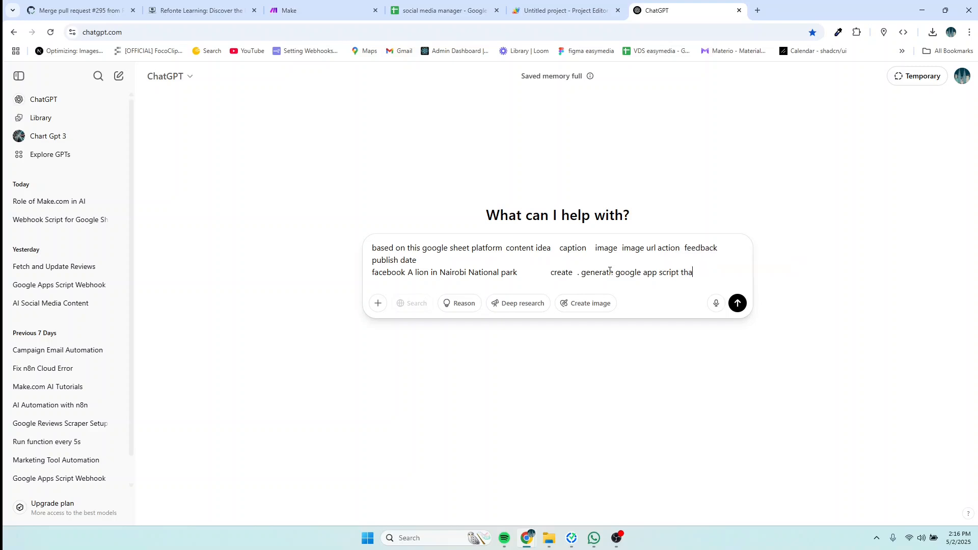
type("t will")
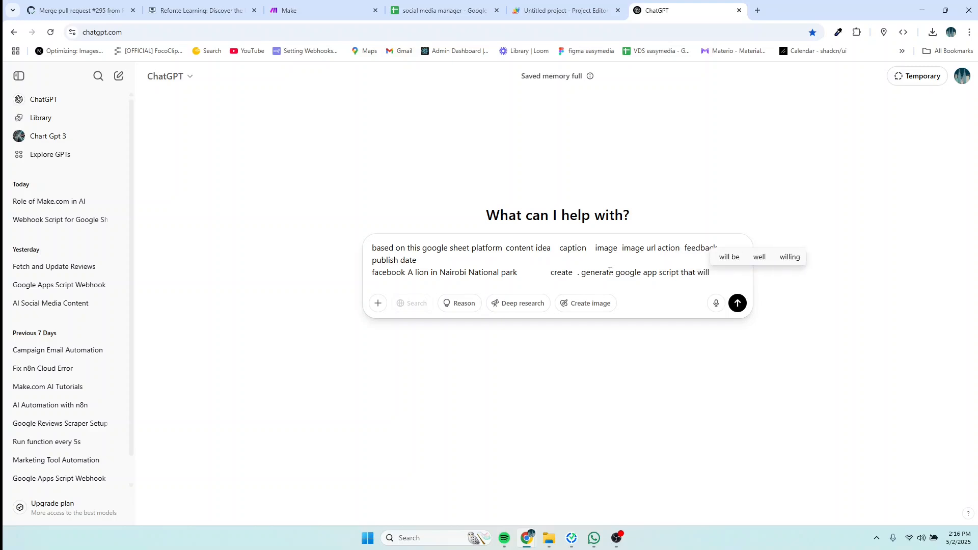
type(" send data")
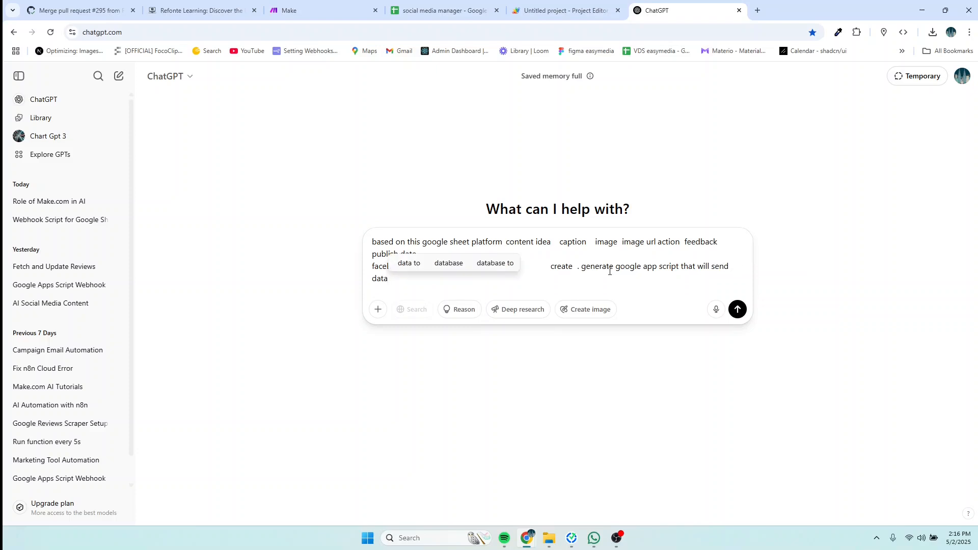
type(" to a")
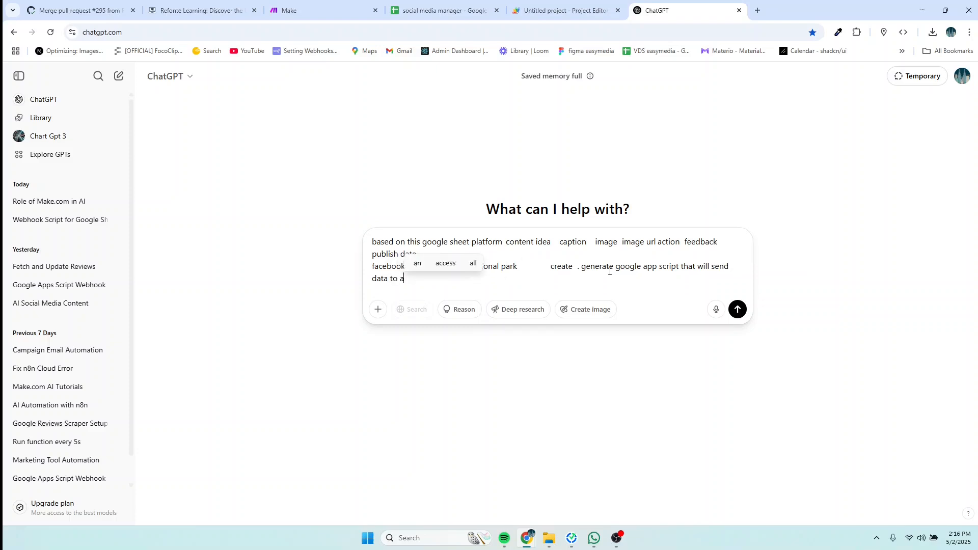
type(" webhoo")
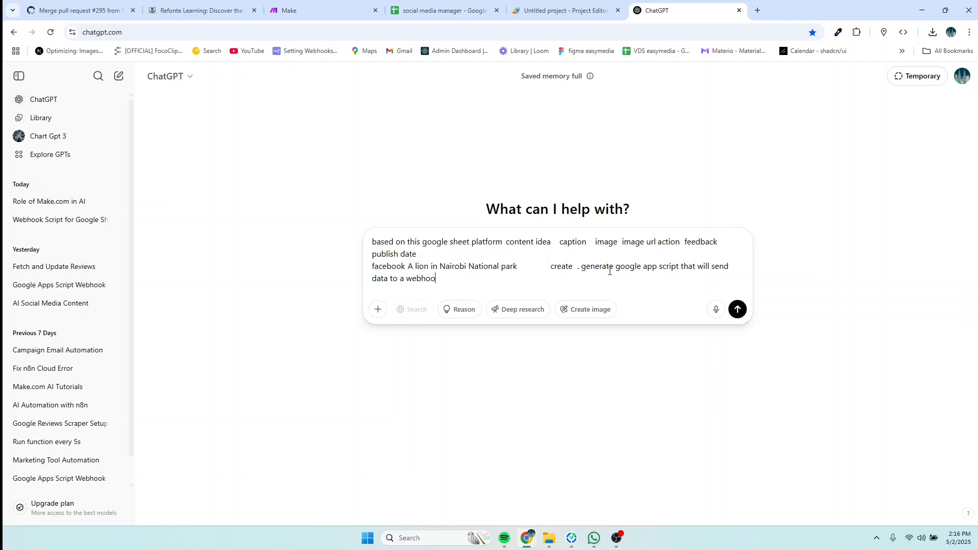
type("k if ")
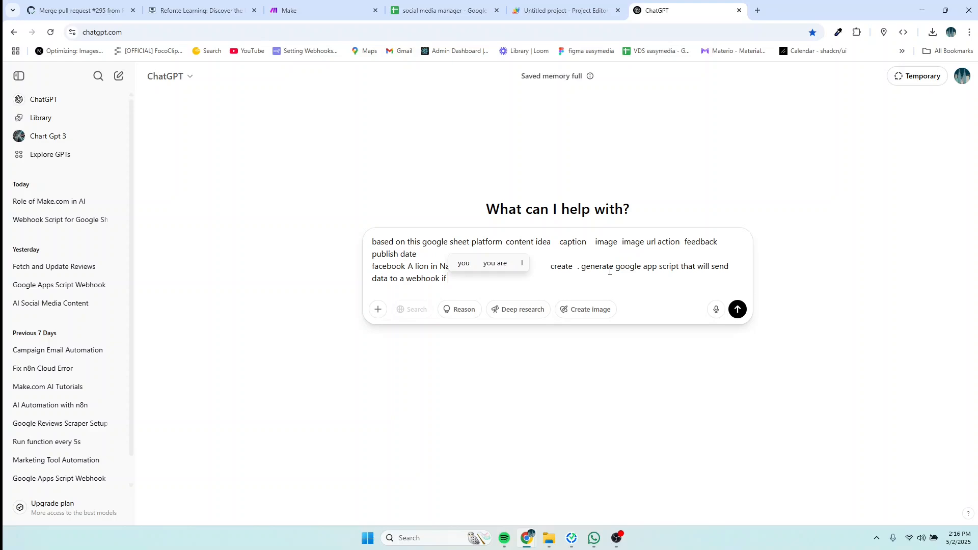
type("a new ")
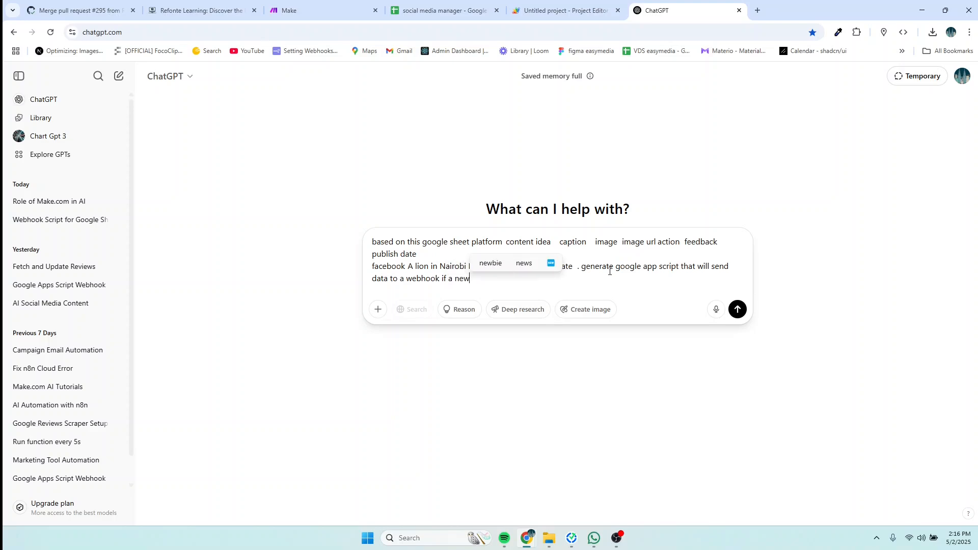
type("row")
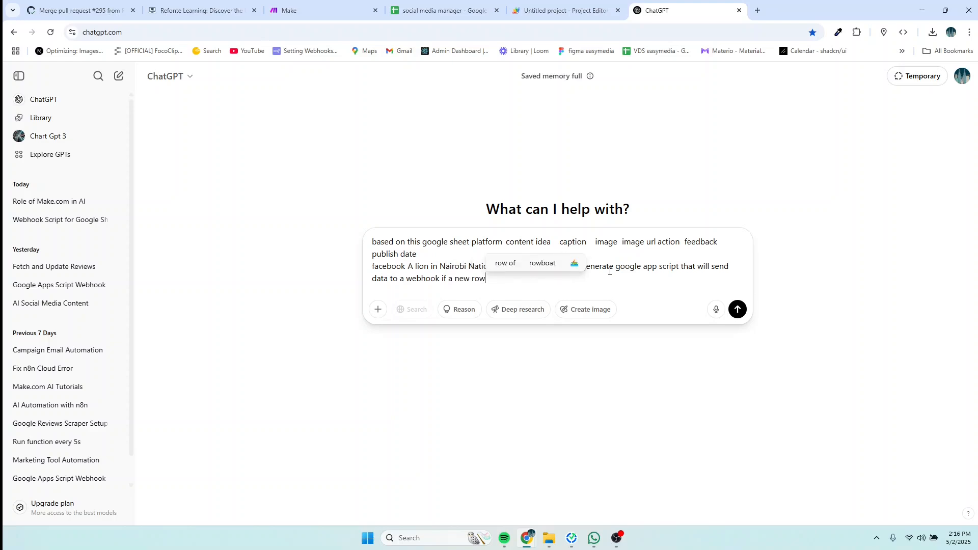
type(" is created")
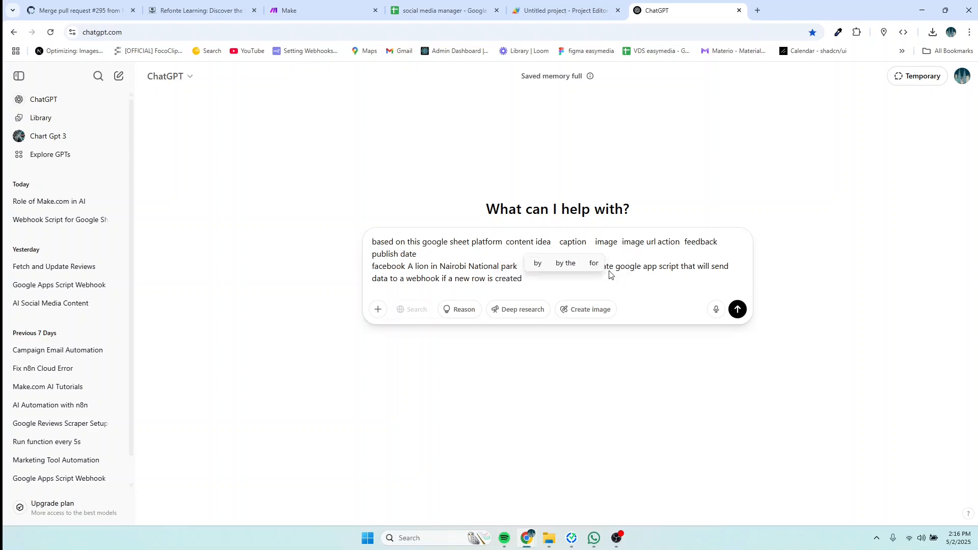
type(" or a row is ")
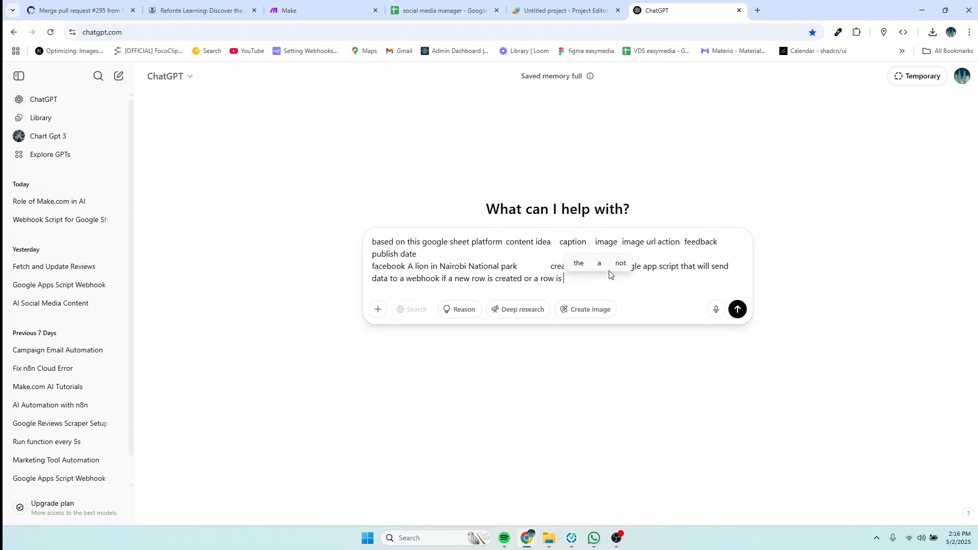
type("updated")
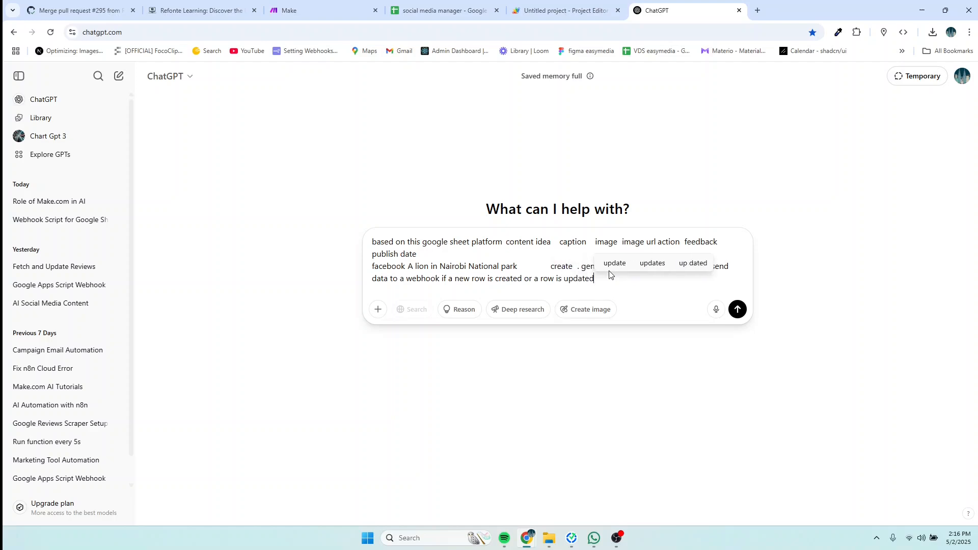
type(".")
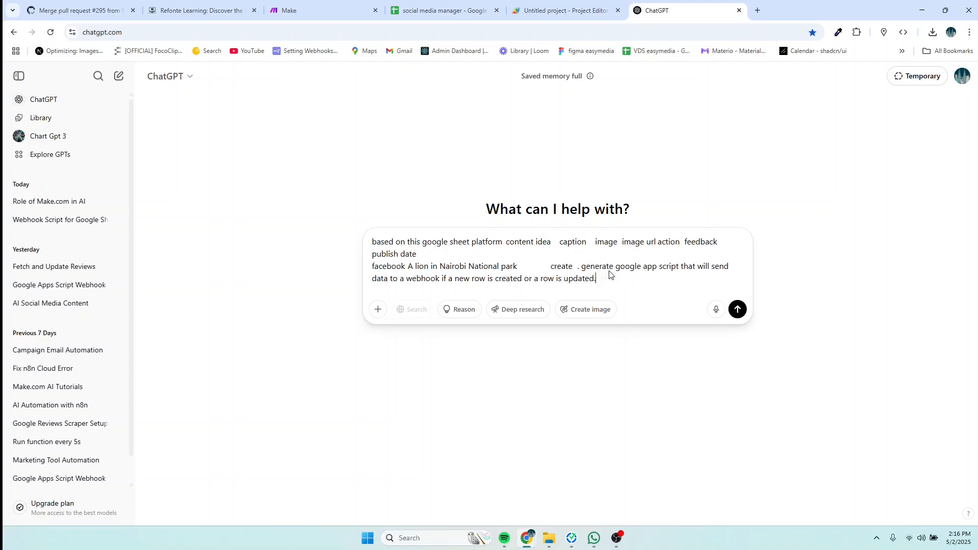
Step: Start a new scenario from the Make organization dashboard
left_click(289, 10)
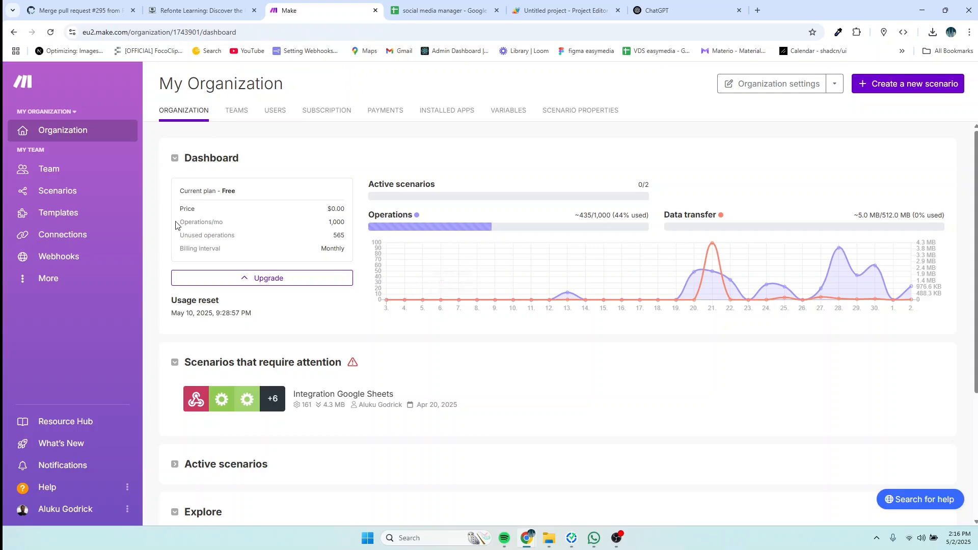
mouse_move(466, 224)
left_click(897, 89)
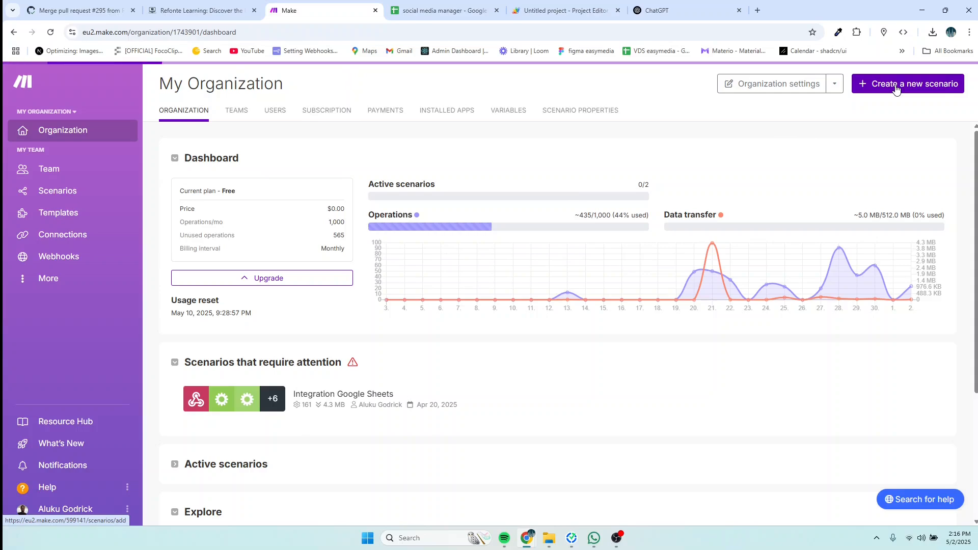
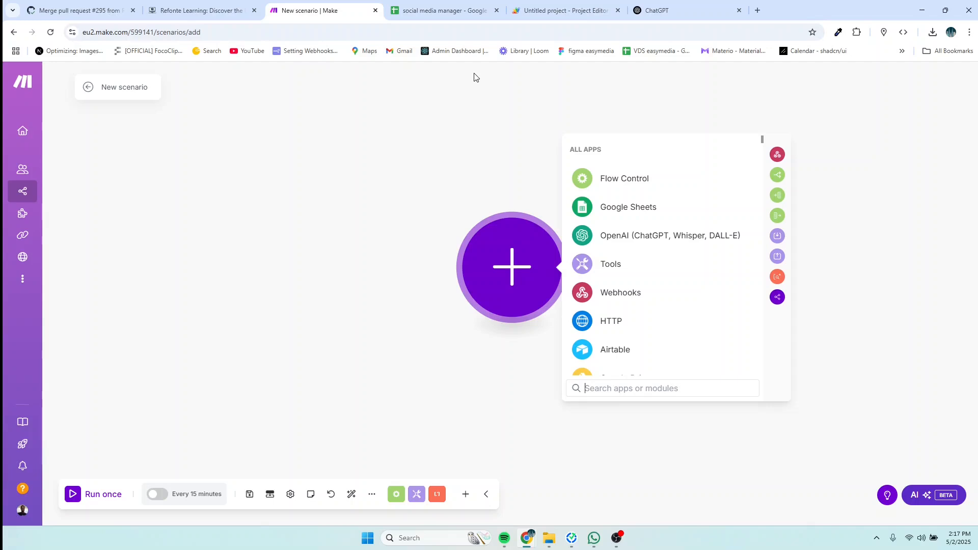
Step: Review the sheet, the empty Apps Script project and the ChatGPT prompt, then return to Make
left_click(432, 14)
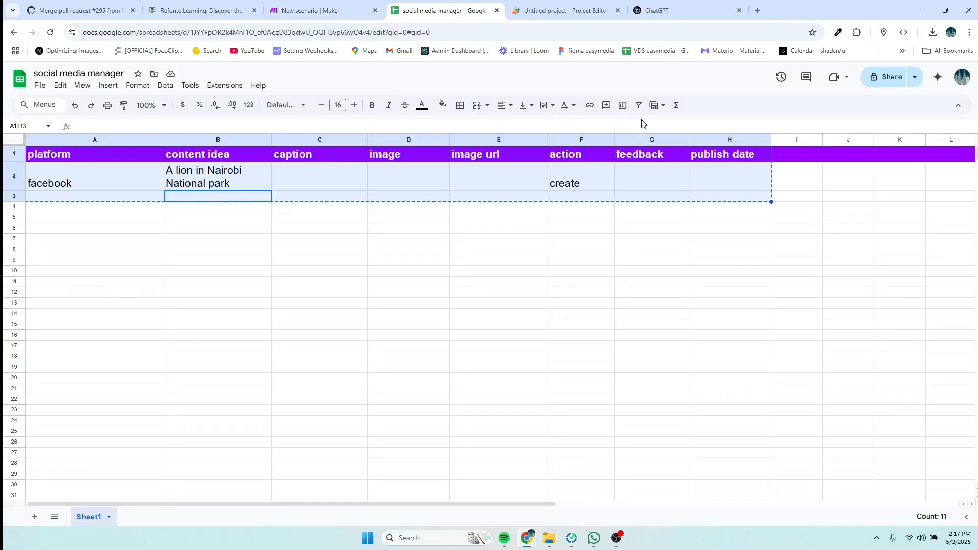
left_click(558, 11)
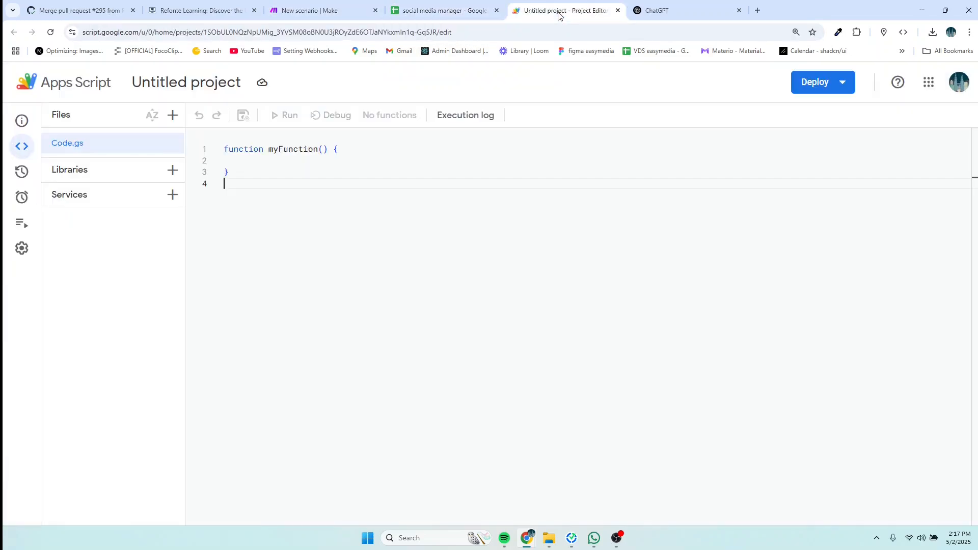
left_click(664, 19)
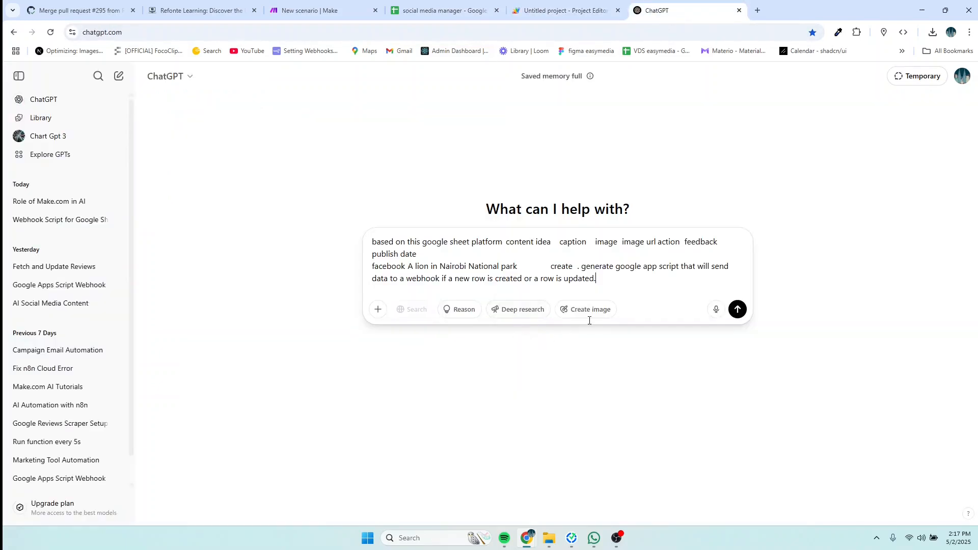
left_click(316, 17)
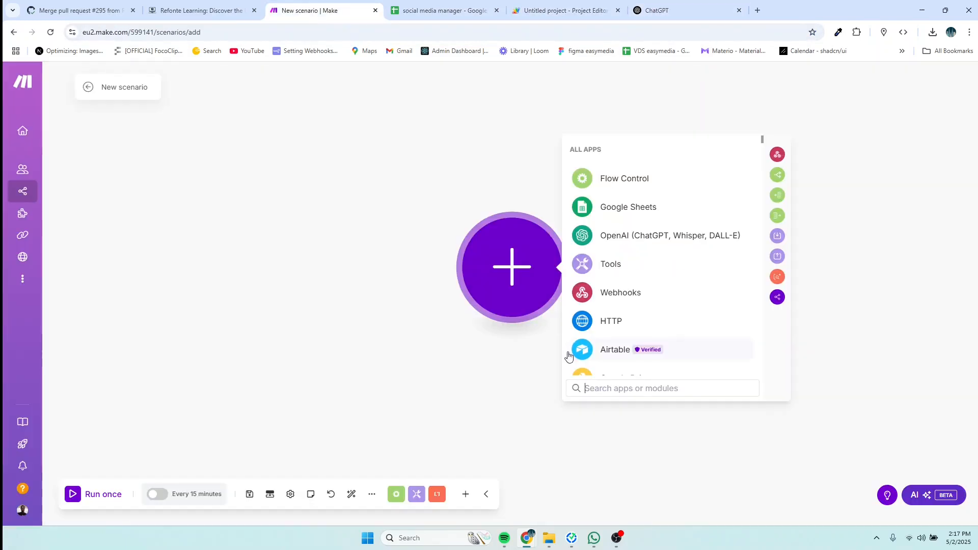
Step: Add a Webhooks Custom webhook trigger to the new scenario
type("web")
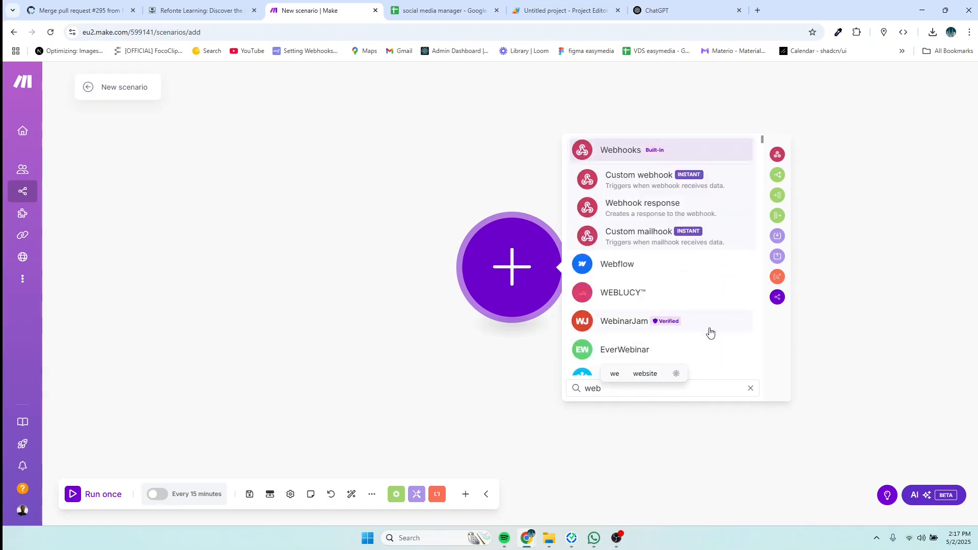
left_click(662, 154)
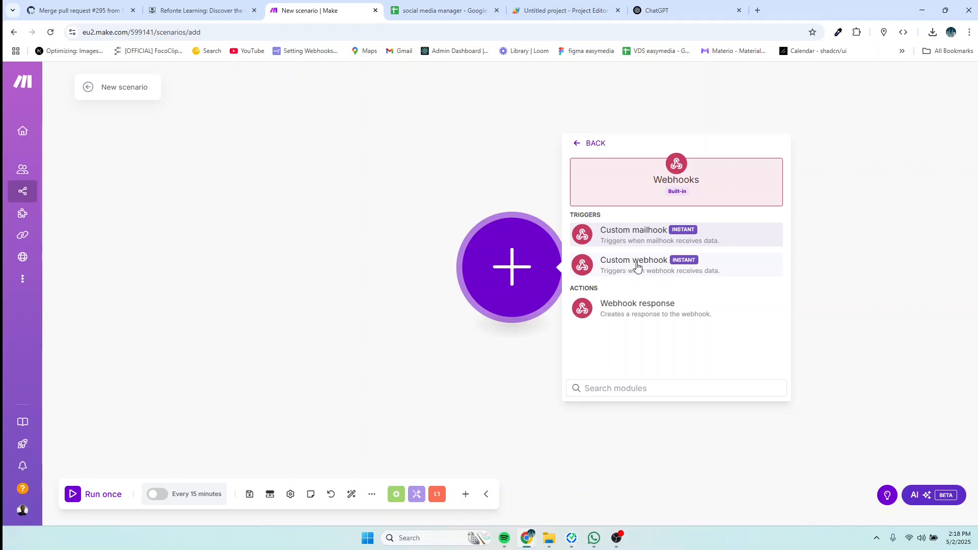
left_click(636, 266)
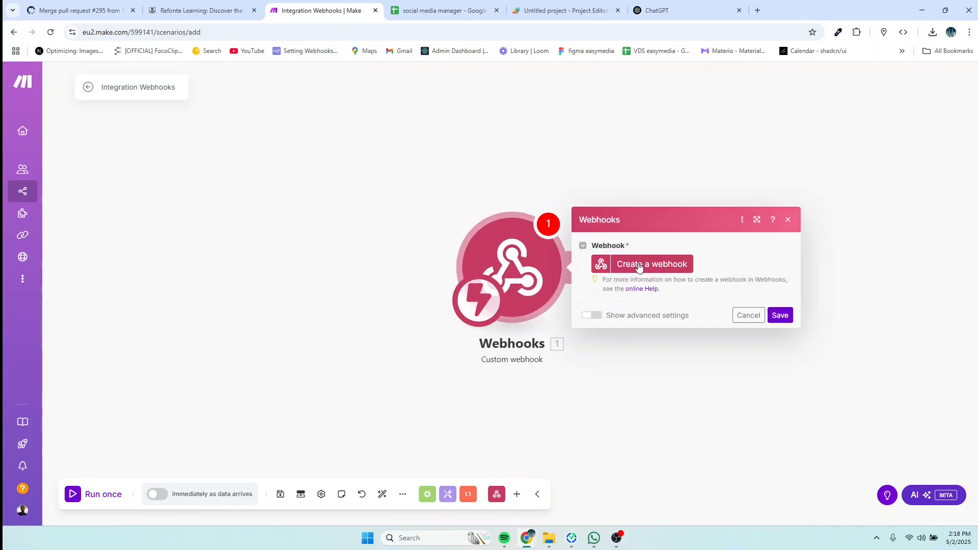
Step: Create the webhook 'My gateway-webhook webhook' and copy its address
left_click(639, 267)
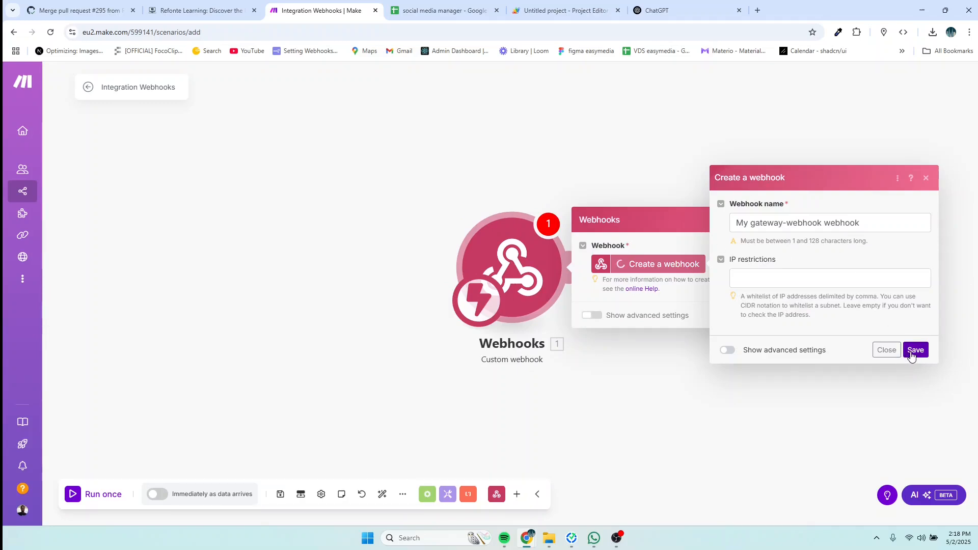
left_click(840, 221)
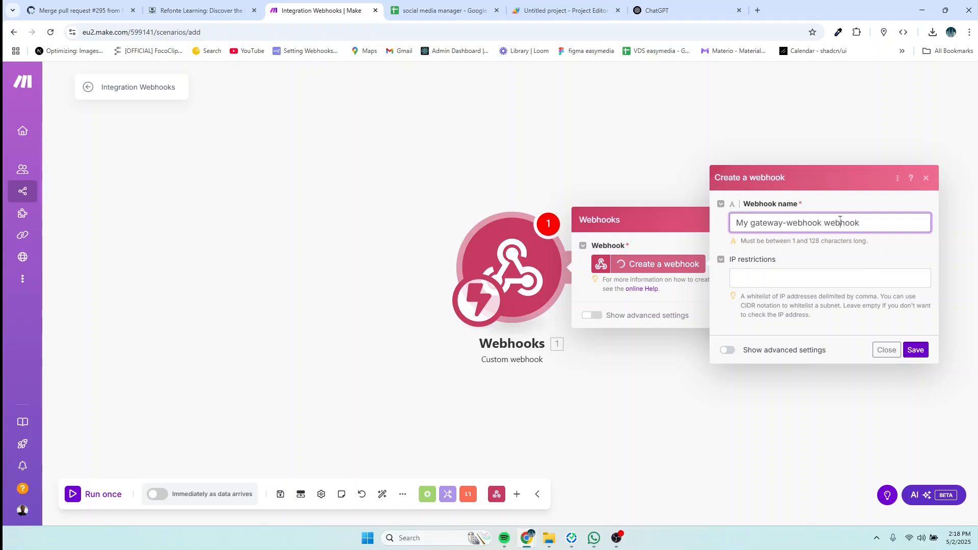
left_click(916, 351)
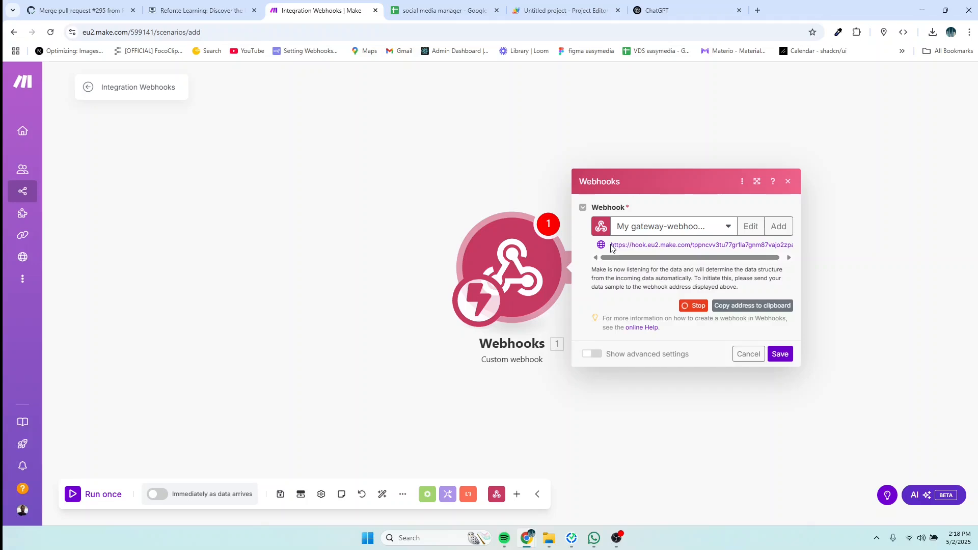
left_click(742, 308)
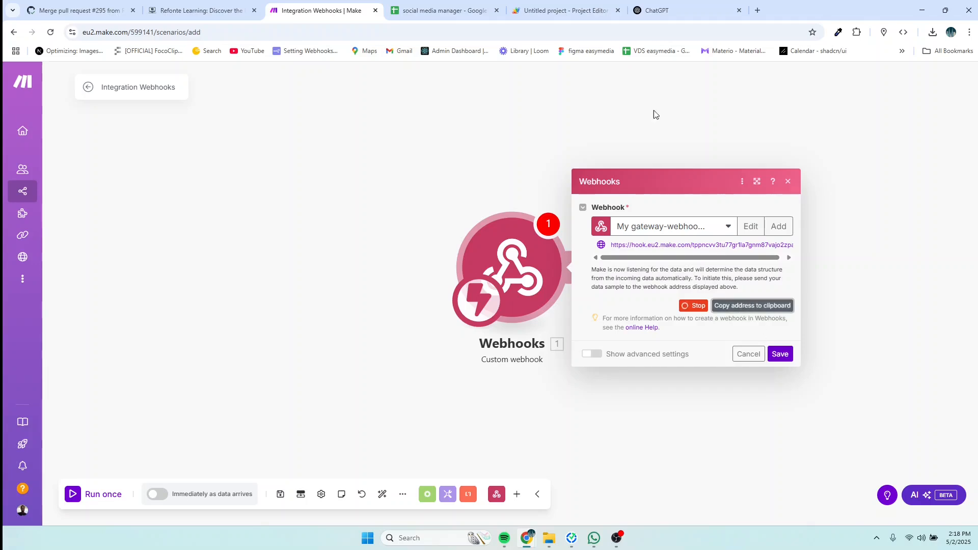
left_click(650, 15)
Step: Give ChatGPT the webhook URL and ask it to include a row number in the sent data
left_click(609, 278)
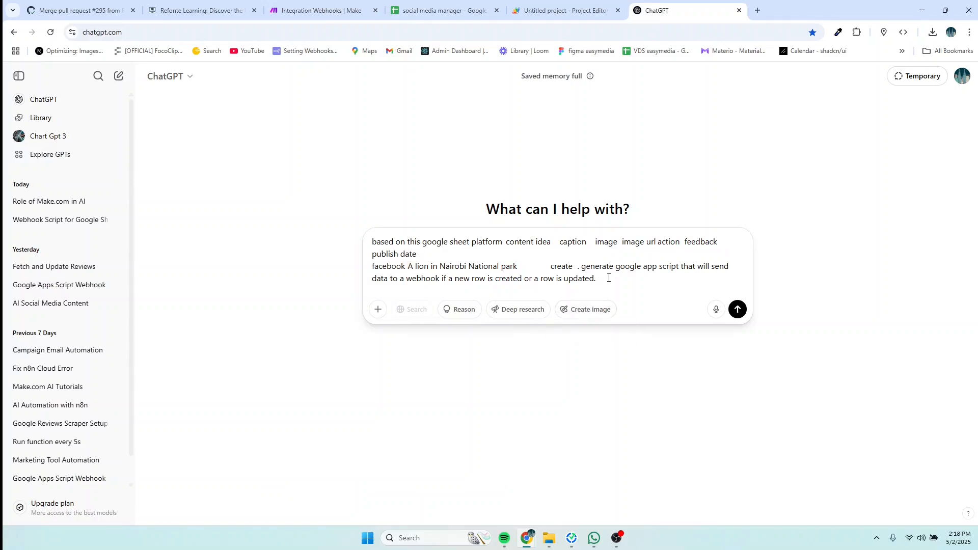
type("here i")
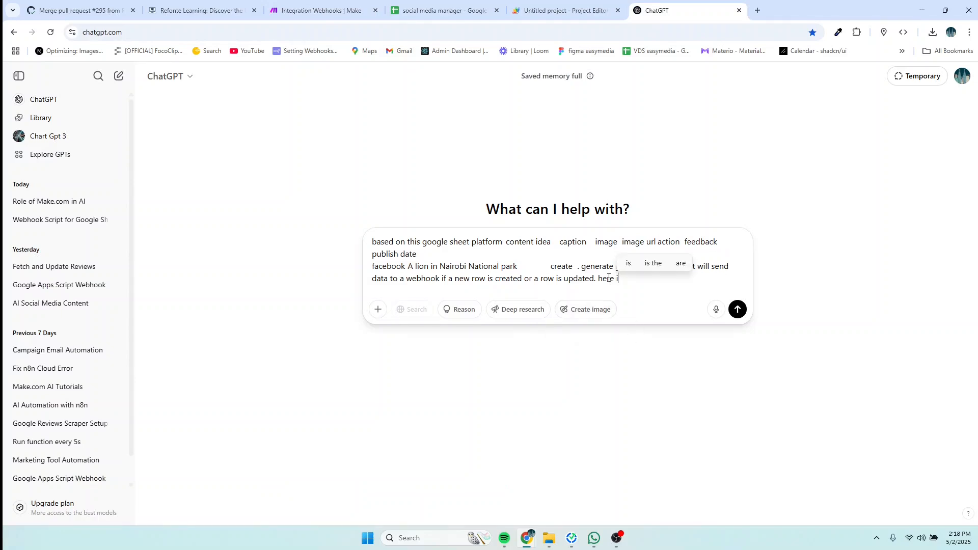
type("s the")
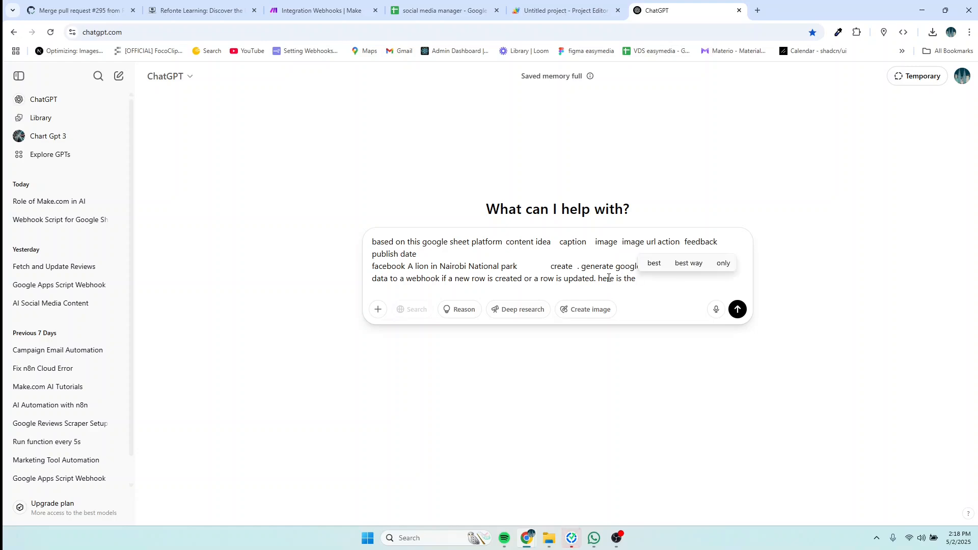
type(" webh")
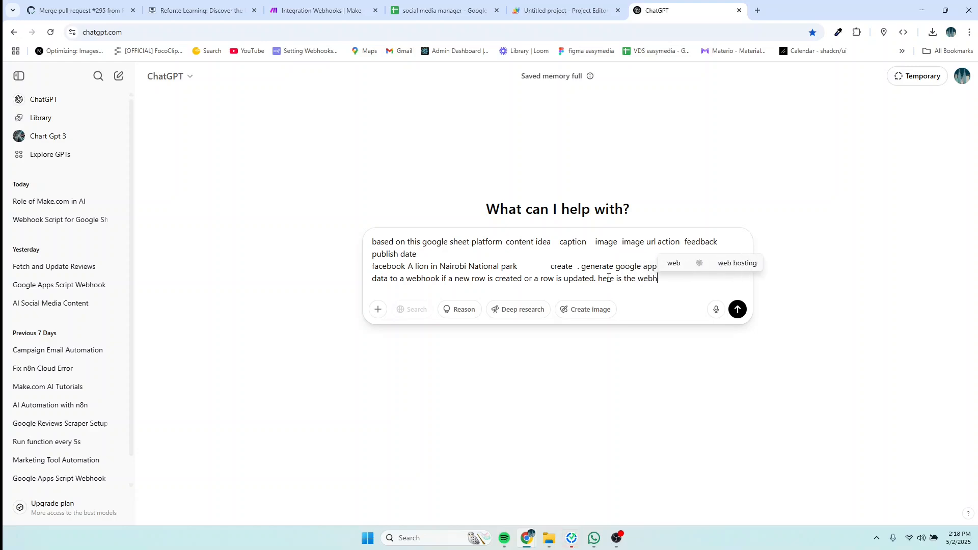
type("ook")
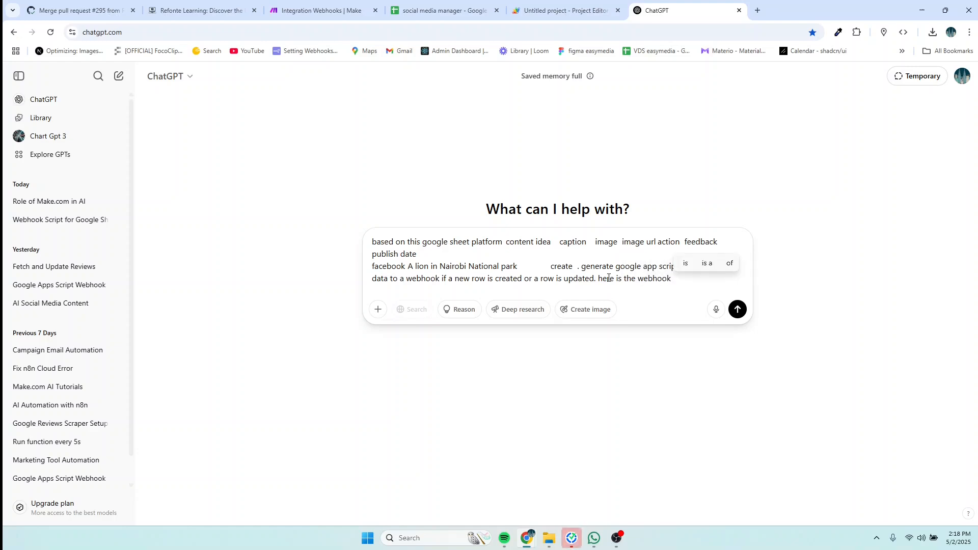
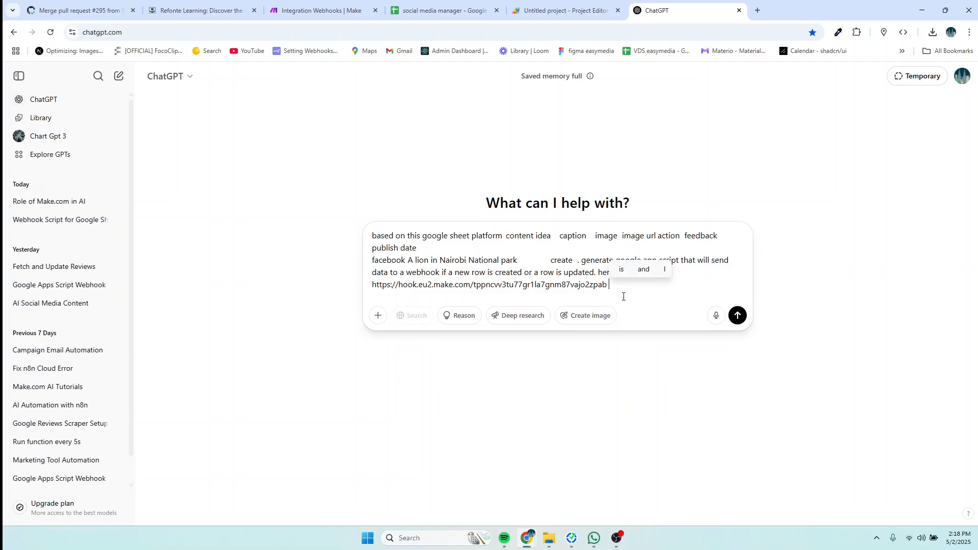
type(". pl")
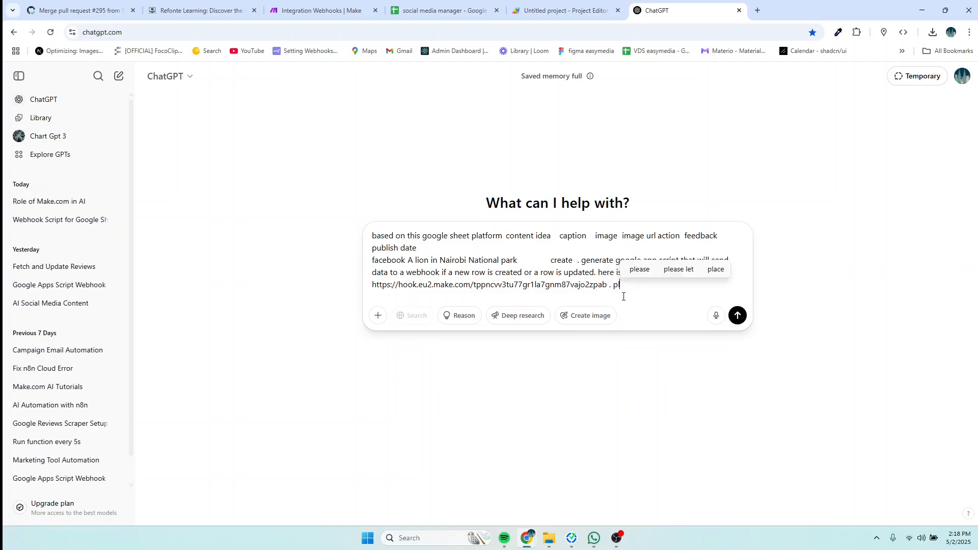
type("ease include")
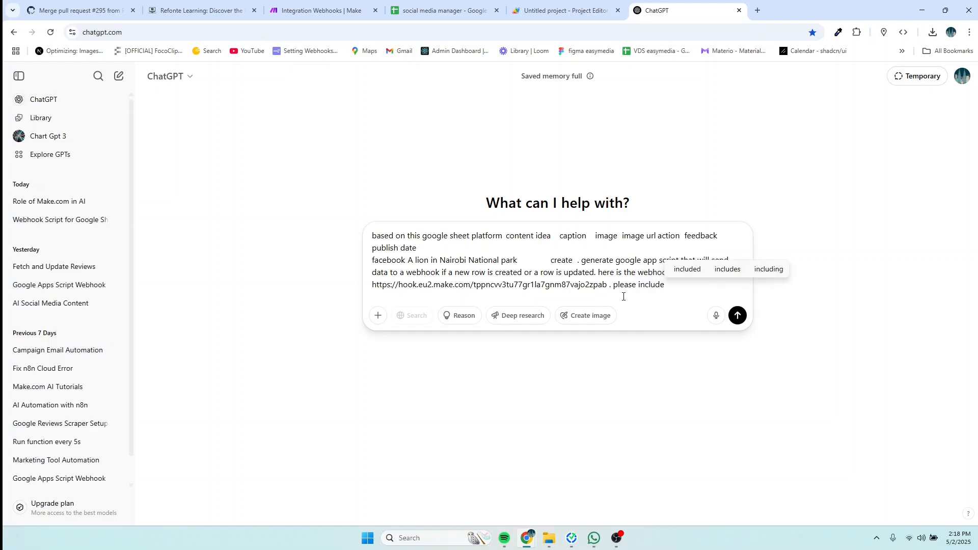
type(" a row")
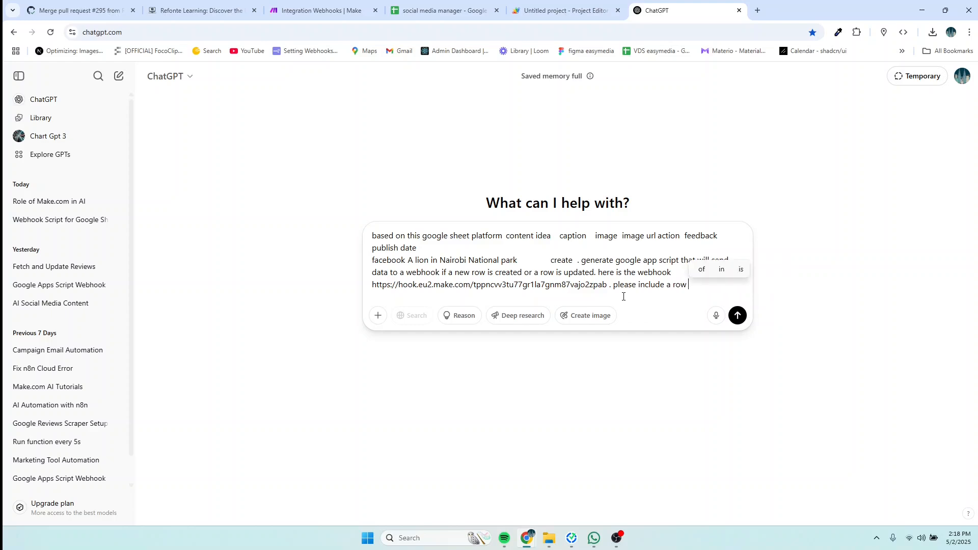
type(" number ")
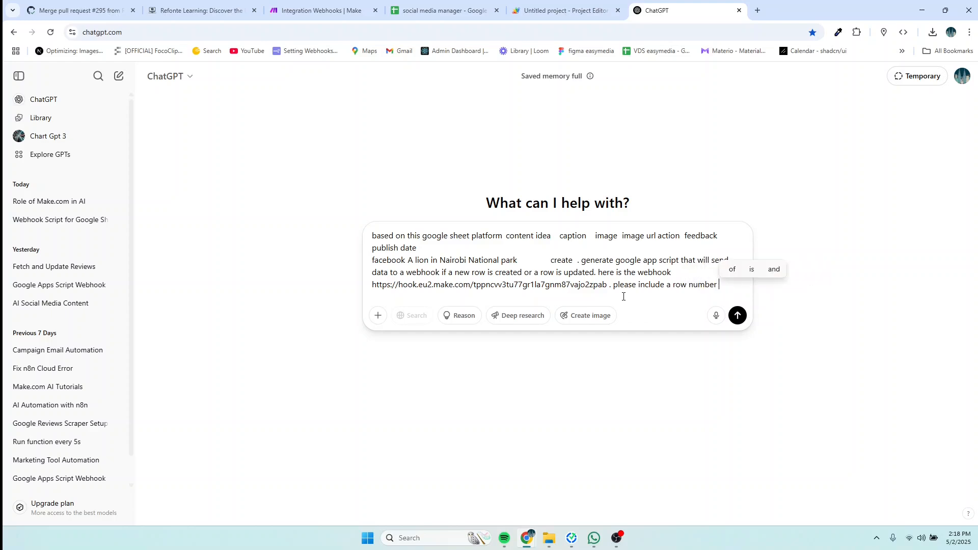
type("in the")
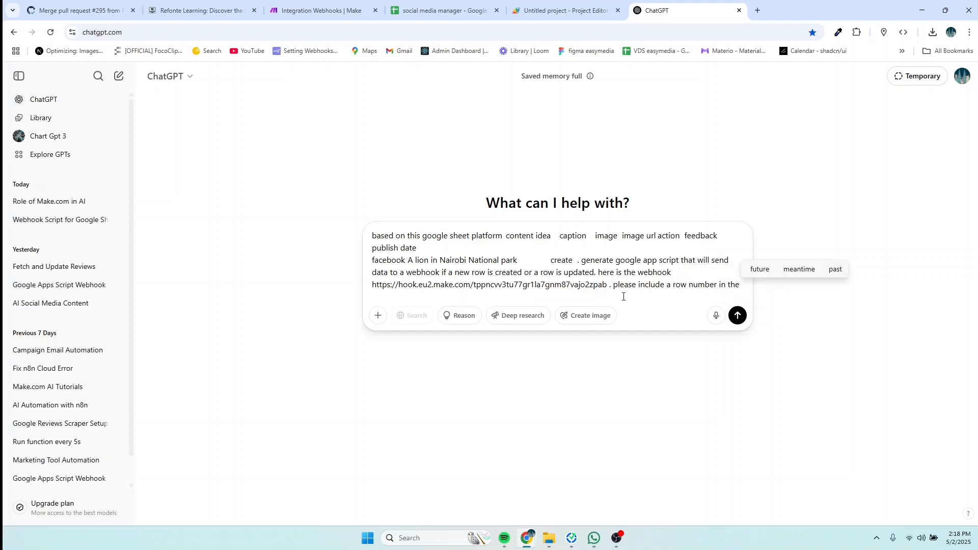
type(" data")
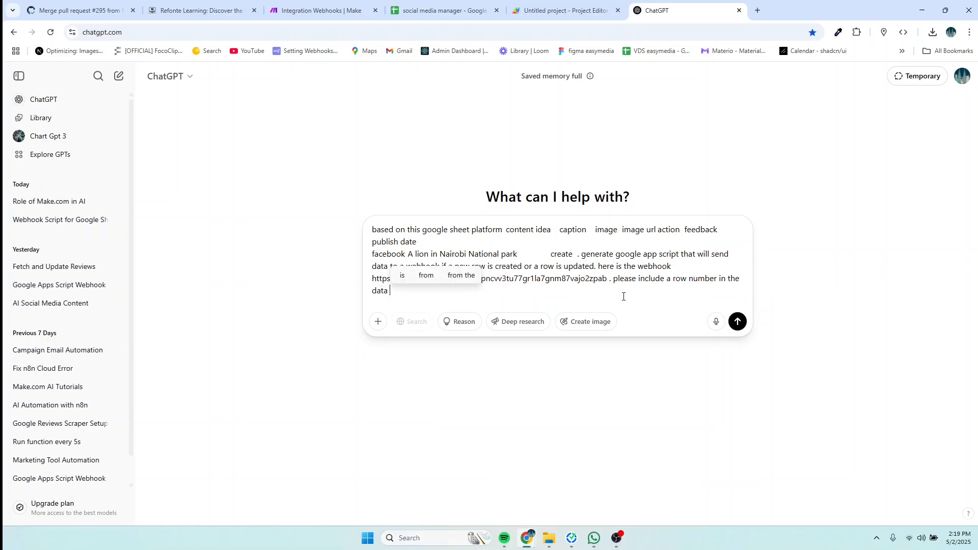
type(" you")
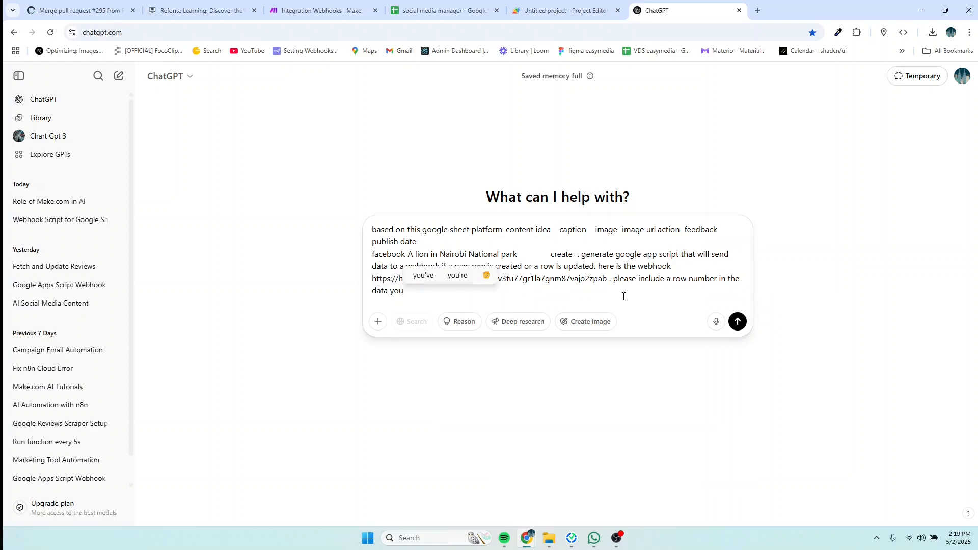
type(" wil")
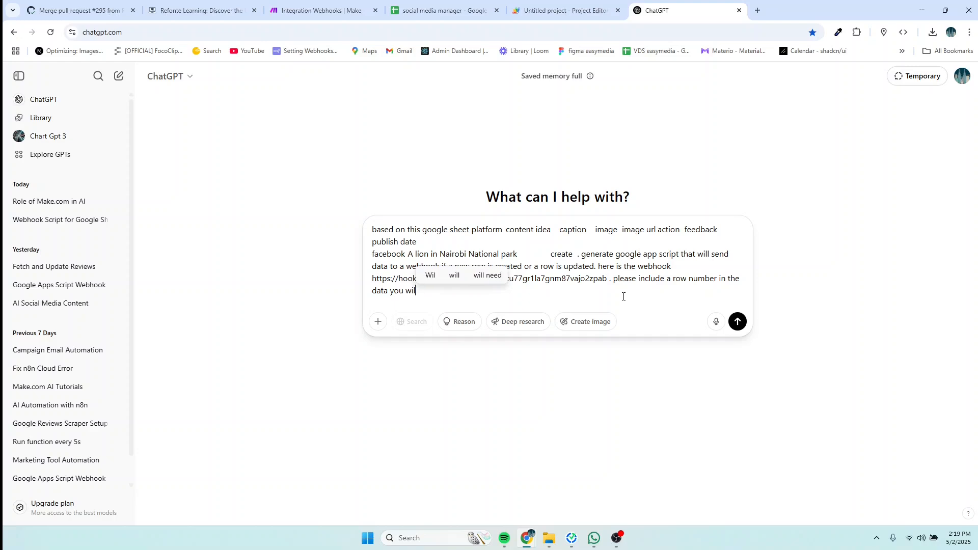
type("l send ")
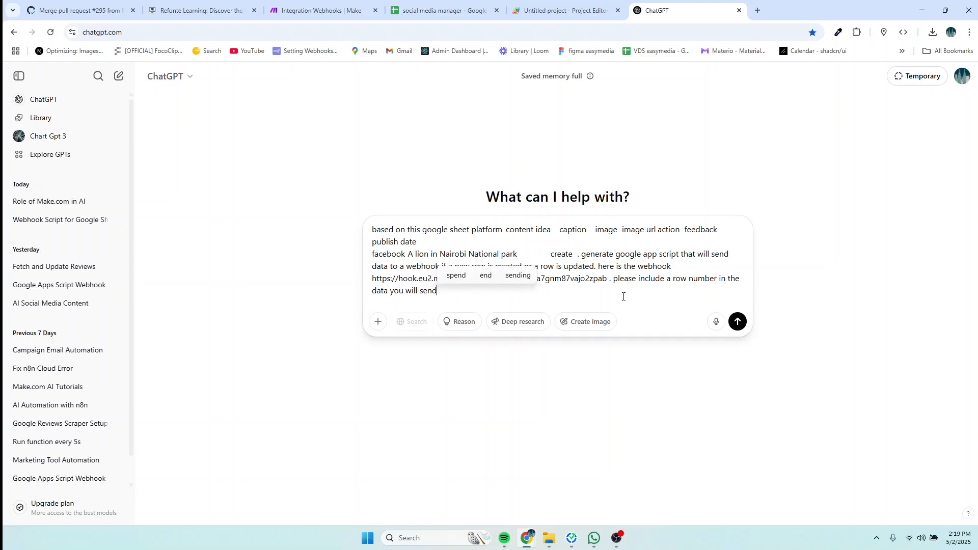
type("to the ")
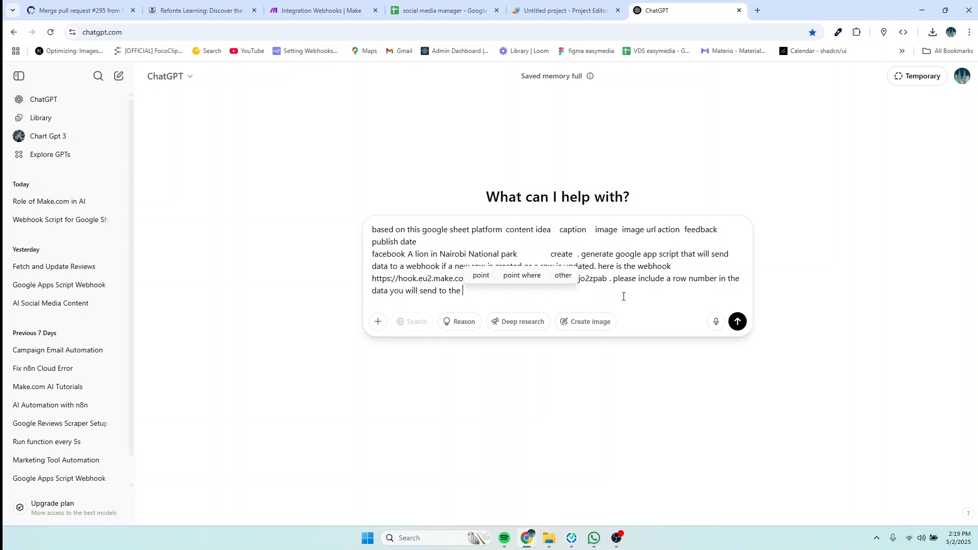
type("webh")
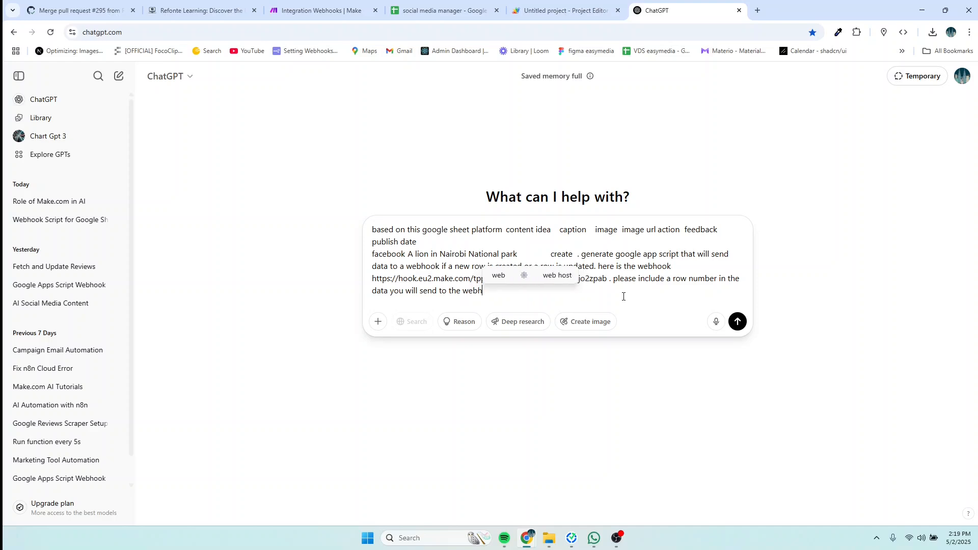
type("ook")
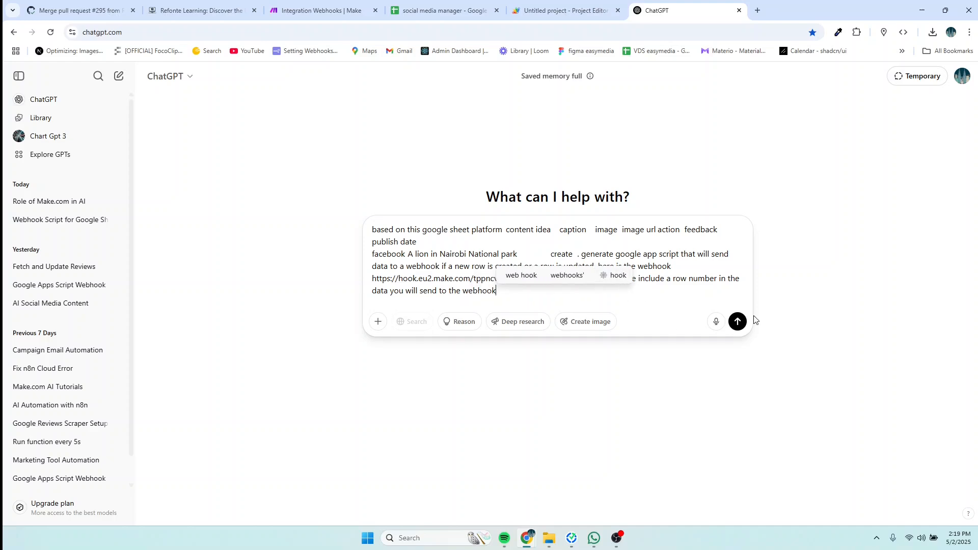
key("Return")
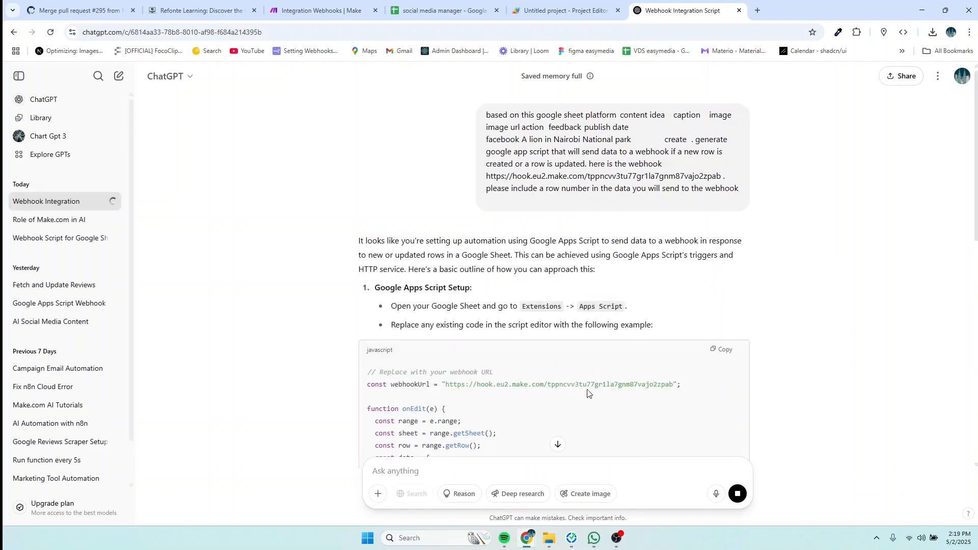
Step: Copy the generated webhook script from ChatGPT's javascript code block
scroll(588, 394, "down", 2)
scroll(588, 394, "down", 5)
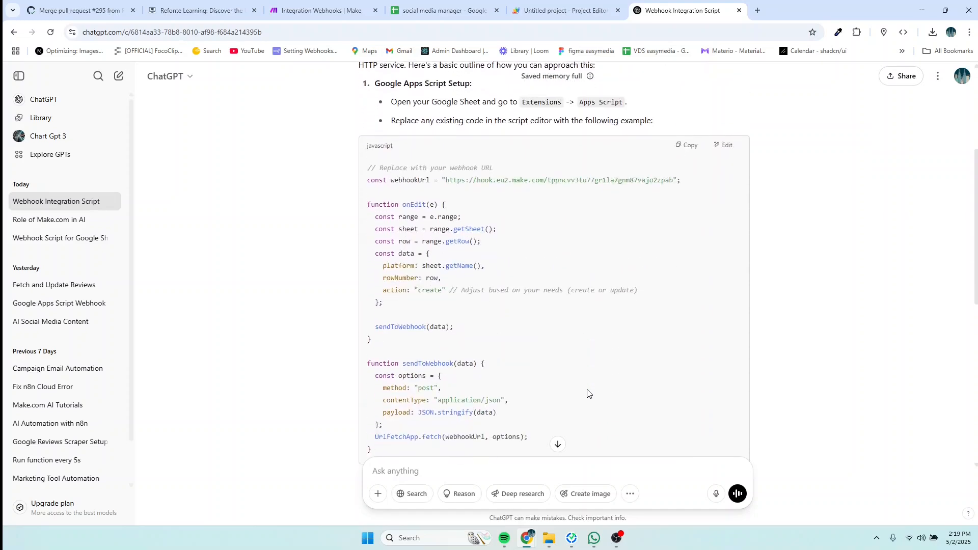
scroll(588, 394, "up", 2)
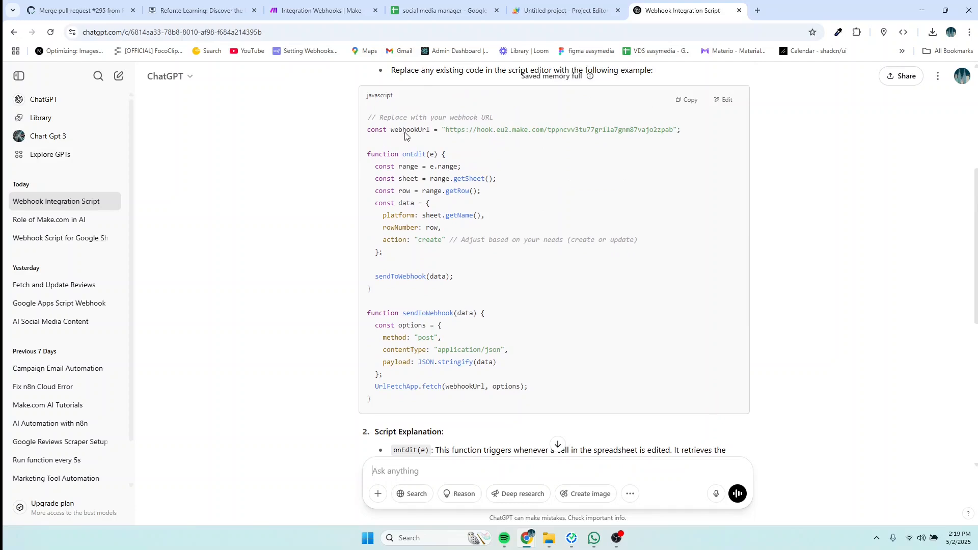
left_click(687, 100)
Step: Replace the starter code in Code.gs with the webhook script and save the project
left_click(563, 10)
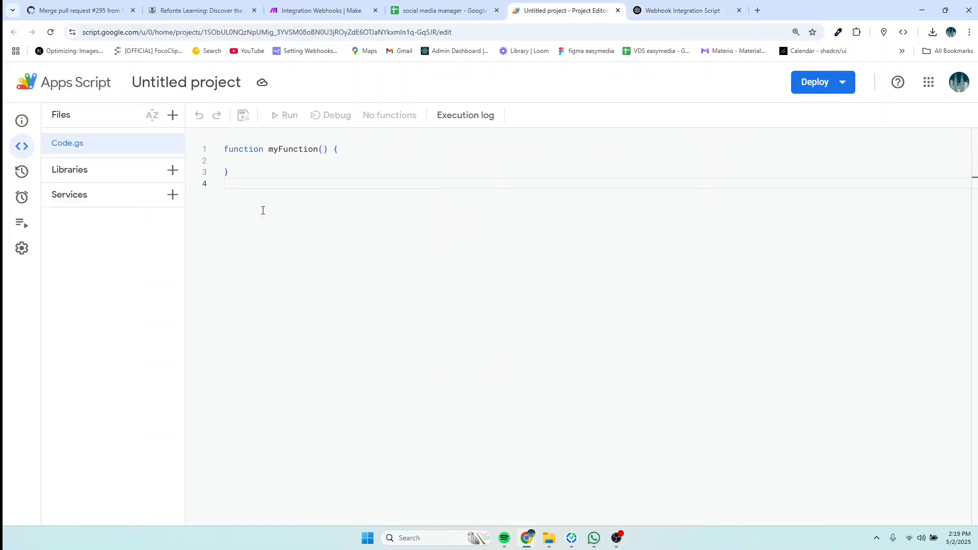
left_click_drag(263, 210, 203, 132)
key("BackSpace")
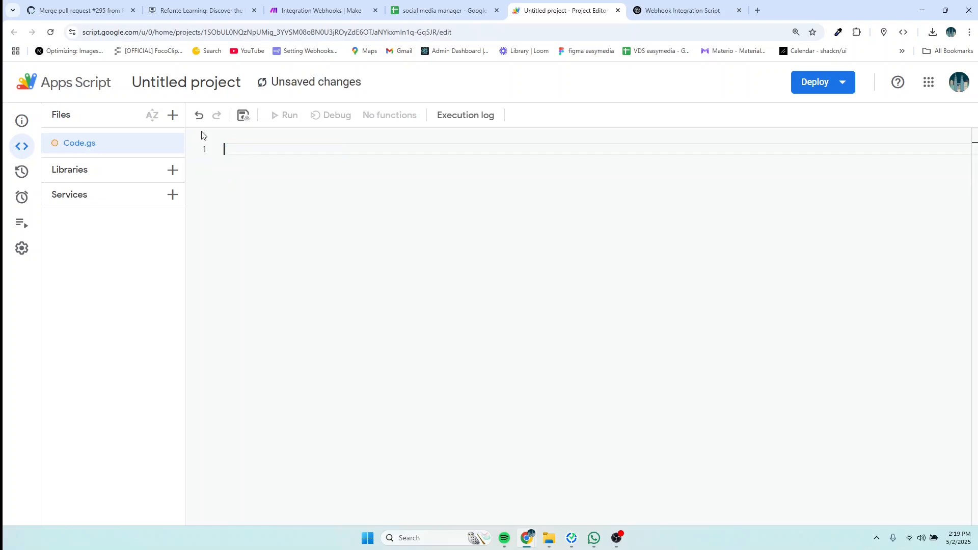
key("ctrl+v")
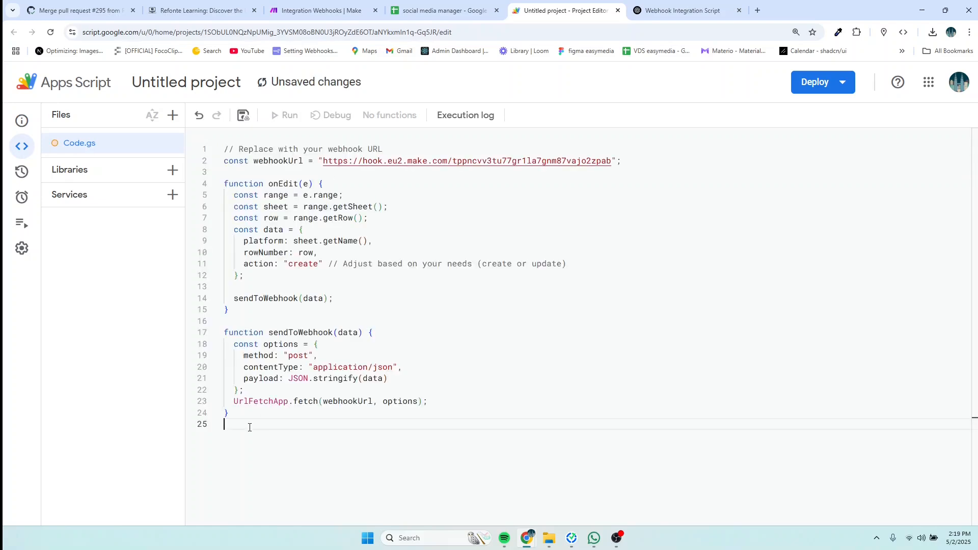
key("ctrl+s")
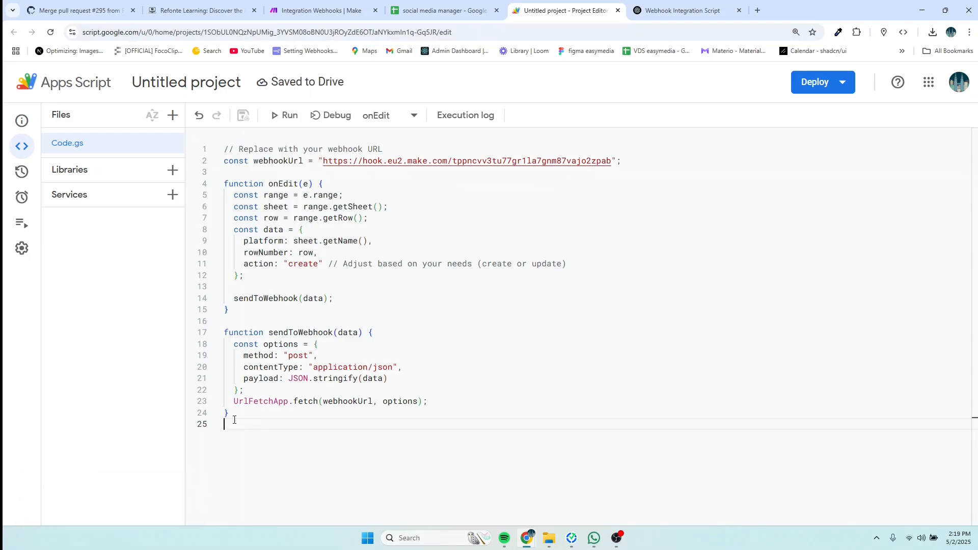
Step: Look over the pasted script, then go to the Apps Script project's Triggers page
left_click_drag(235, 420, 216, 157)
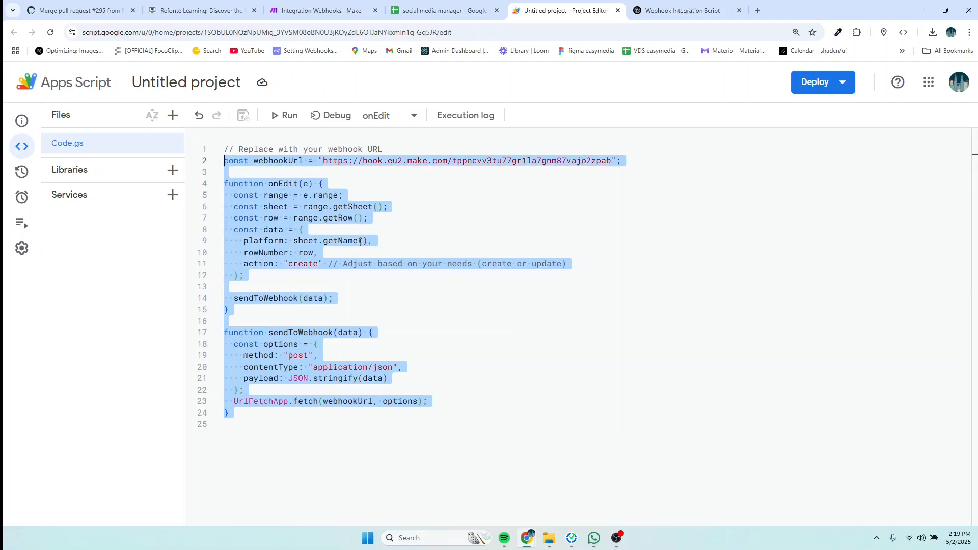
left_click(408, 239)
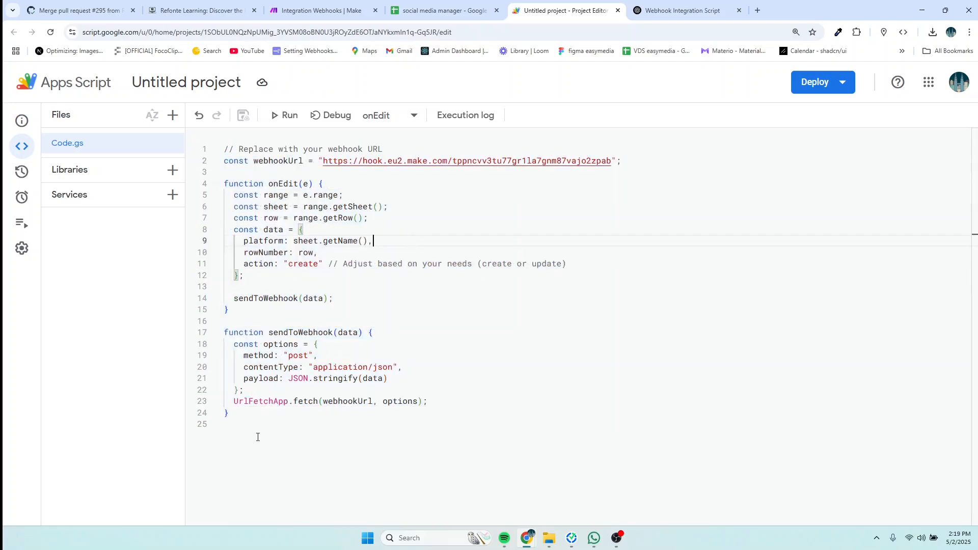
left_click_drag(258, 437, 224, 151)
left_click(438, 10)
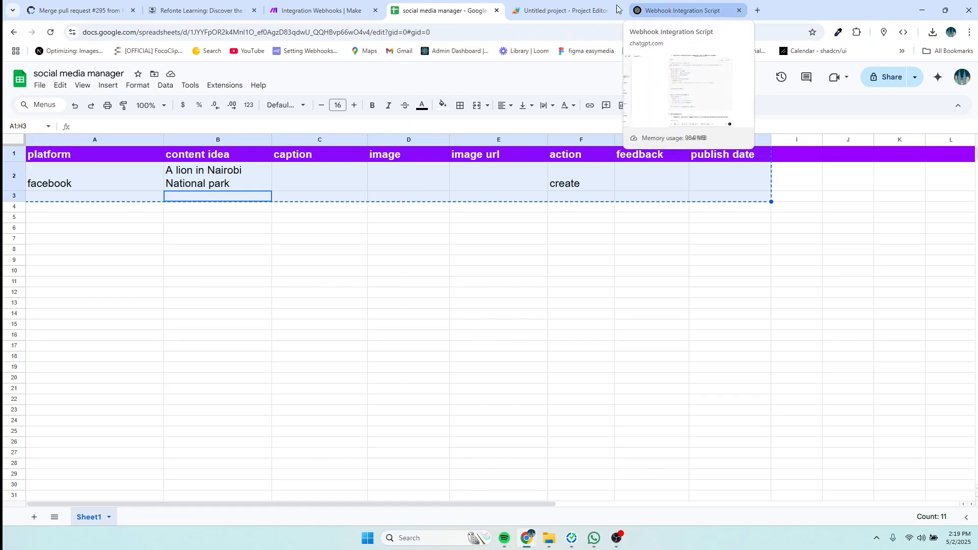
left_click(561, 10)
mouse_move(27, 199)
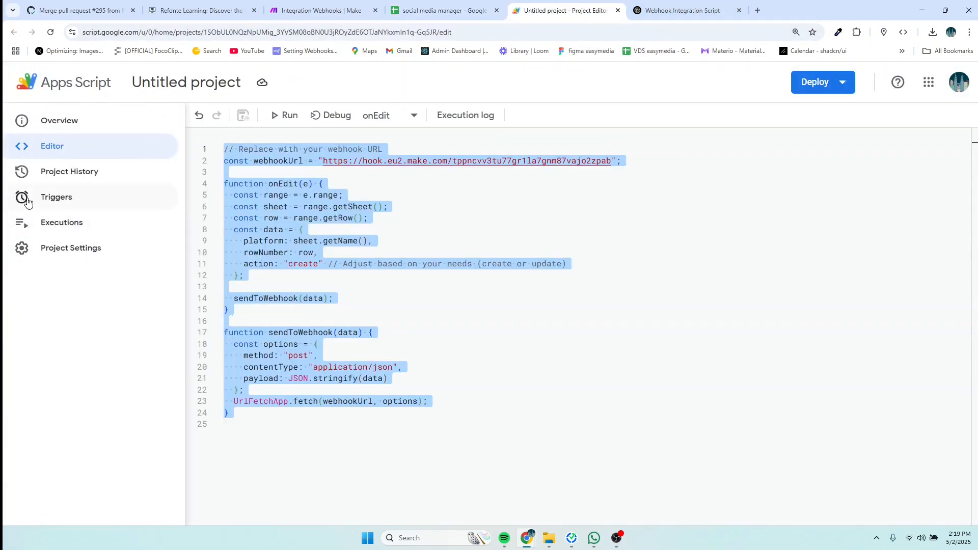
left_click(56, 199)
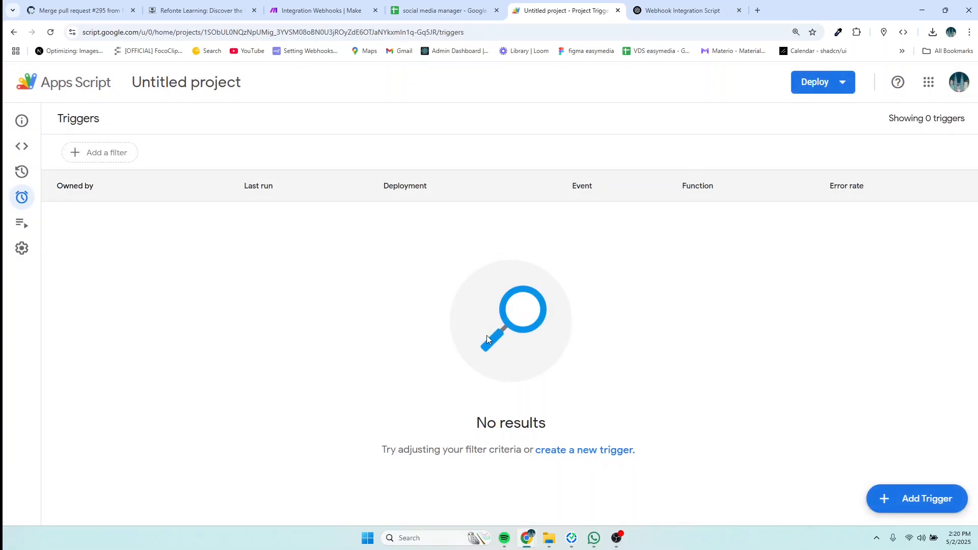
Step: Add an onEdit trigger from the spreadsheet with event type On edit and try saving it
left_click(894, 498)
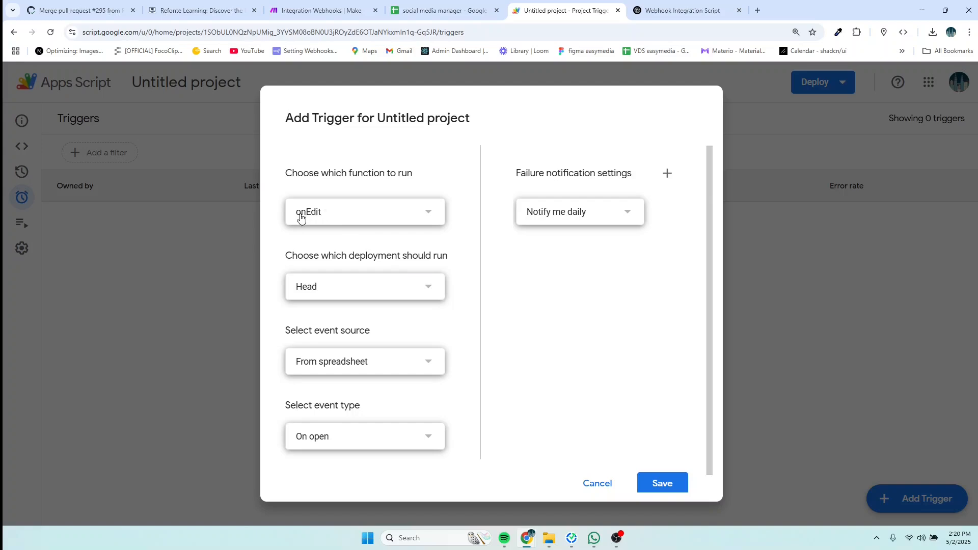
left_click(349, 441)
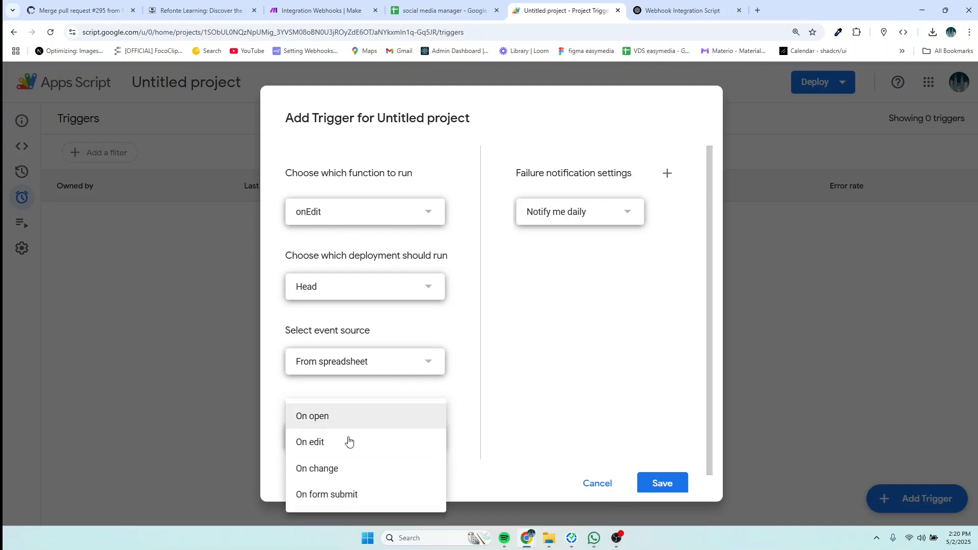
left_click(319, 447)
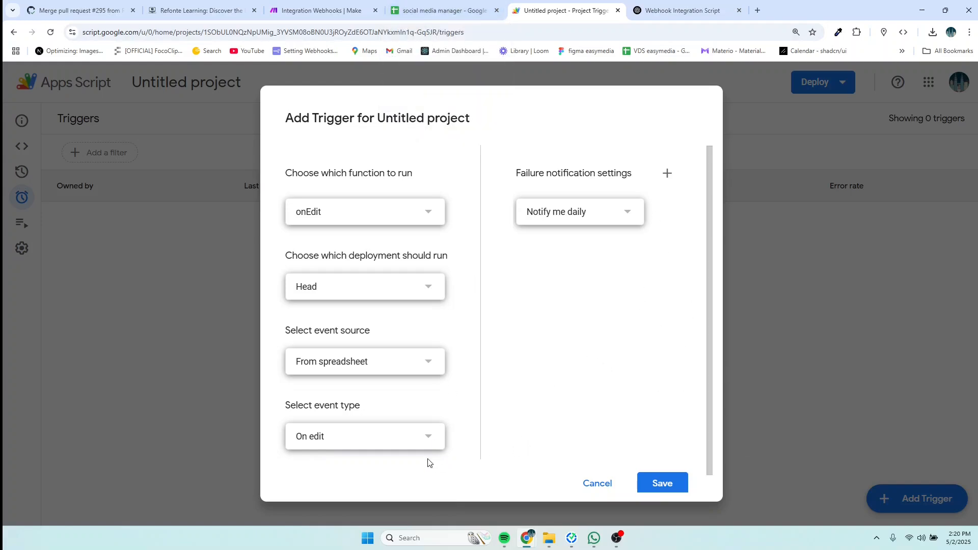
left_click(658, 485)
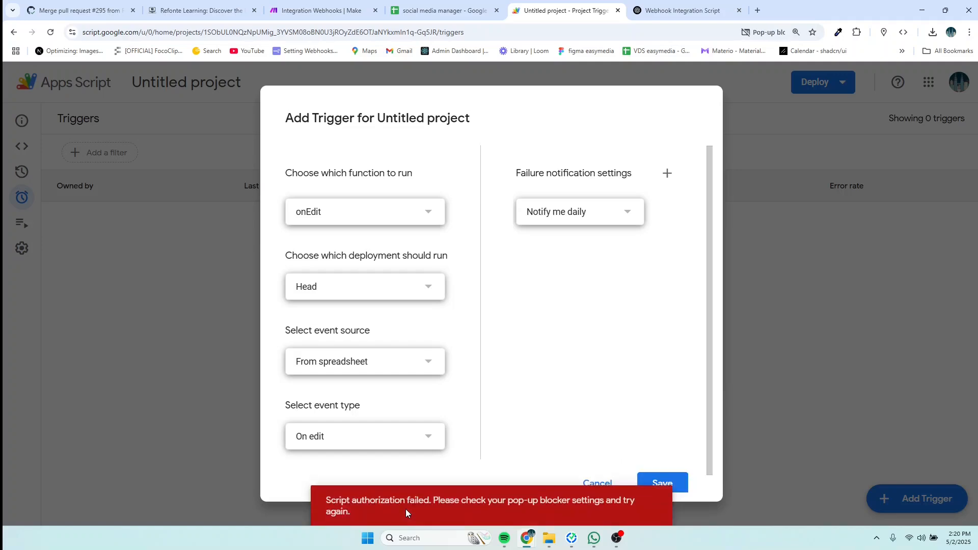
Step: Authorize the Untitled project with the Google account, proceeding past the unverified-app warning and allowing access
left_click(671, 485)
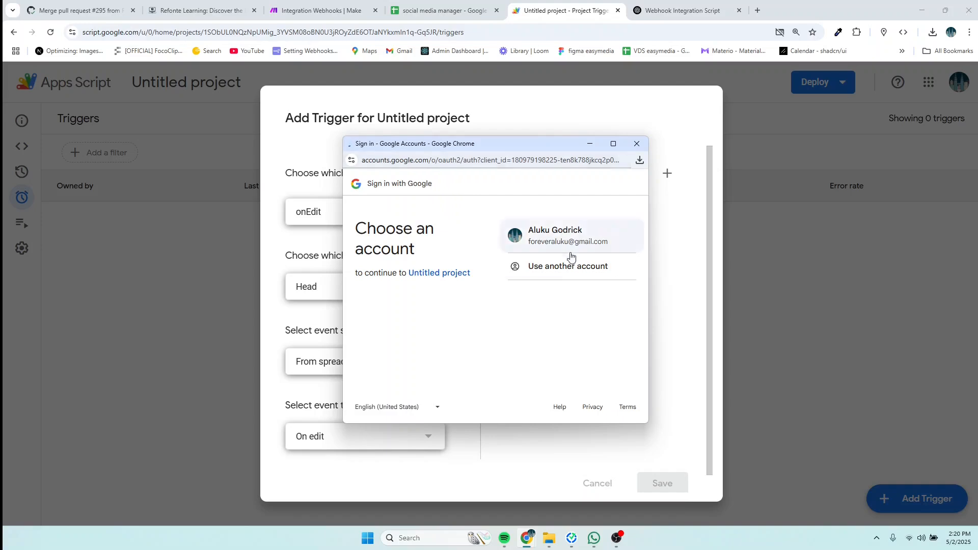
left_click(565, 232)
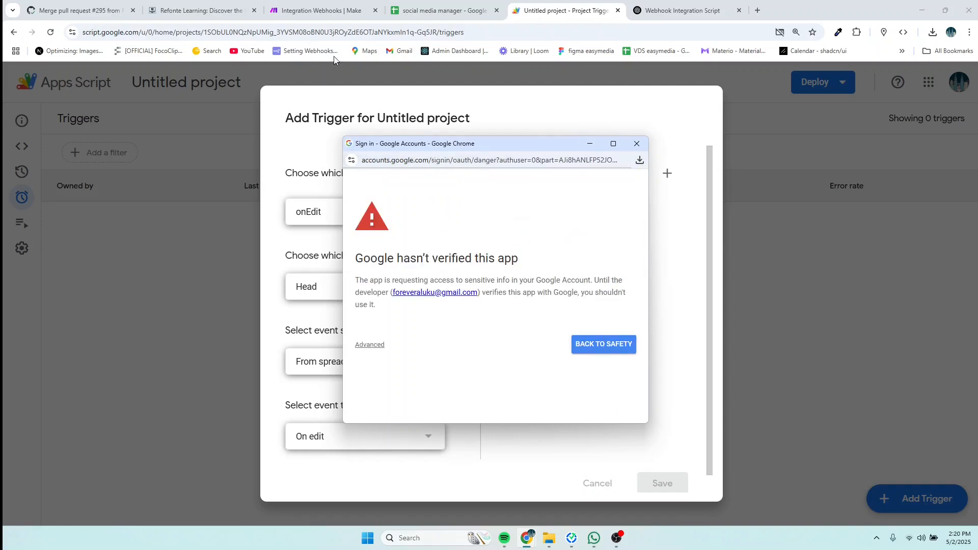
left_click(377, 348)
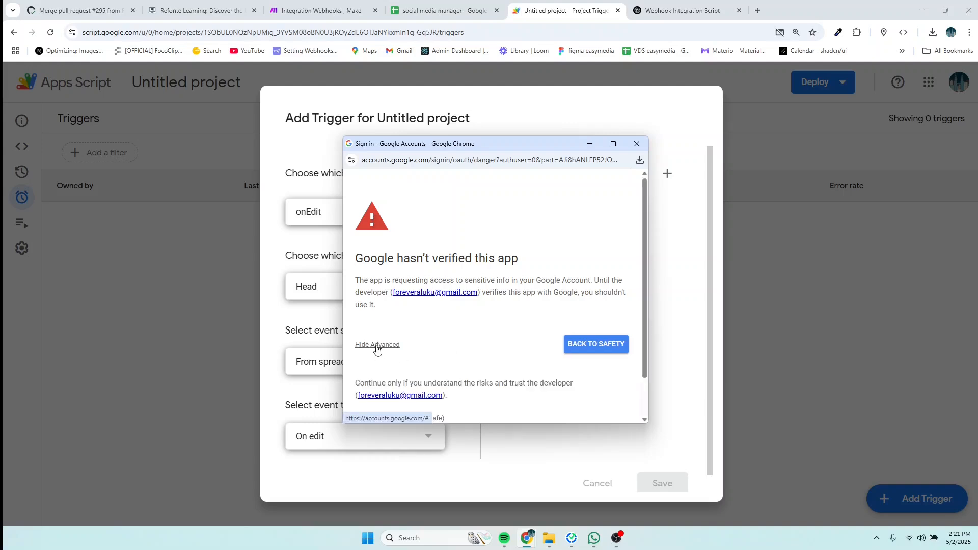
scroll(436, 342, "down", 1)
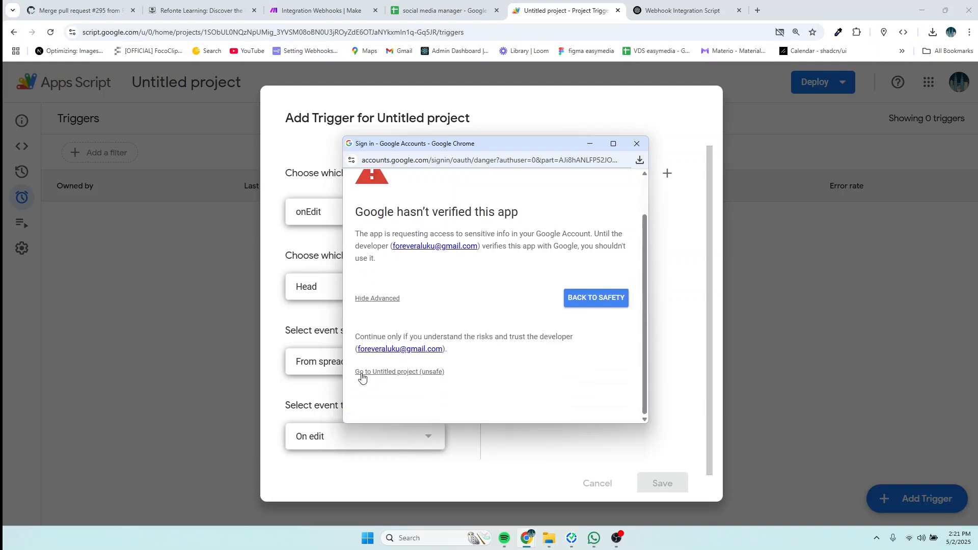
left_click(392, 375)
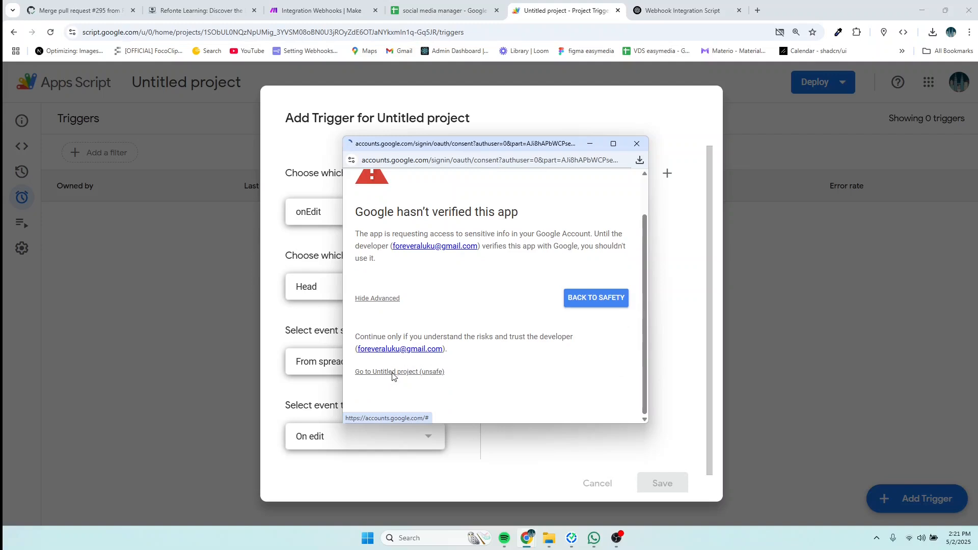
scroll(607, 358, "down", 5)
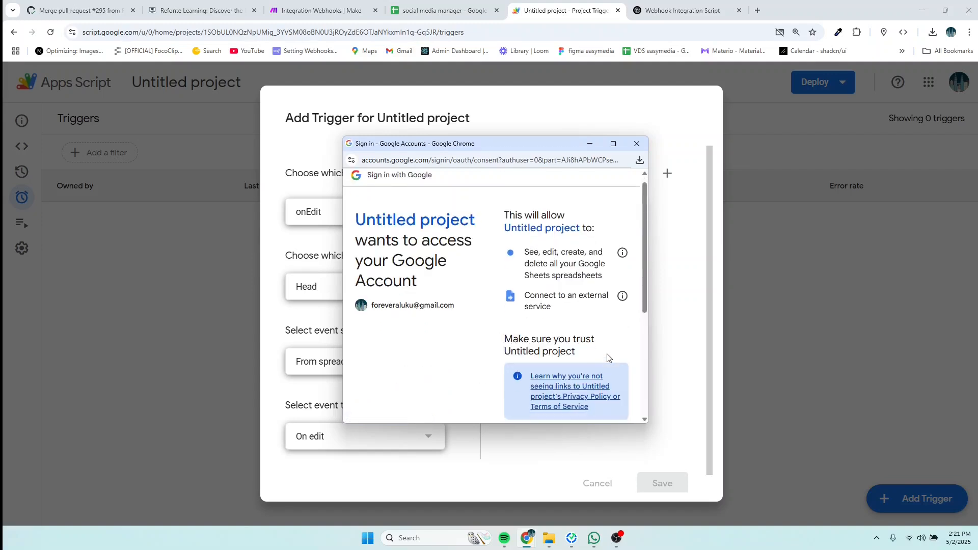
left_click(606, 369)
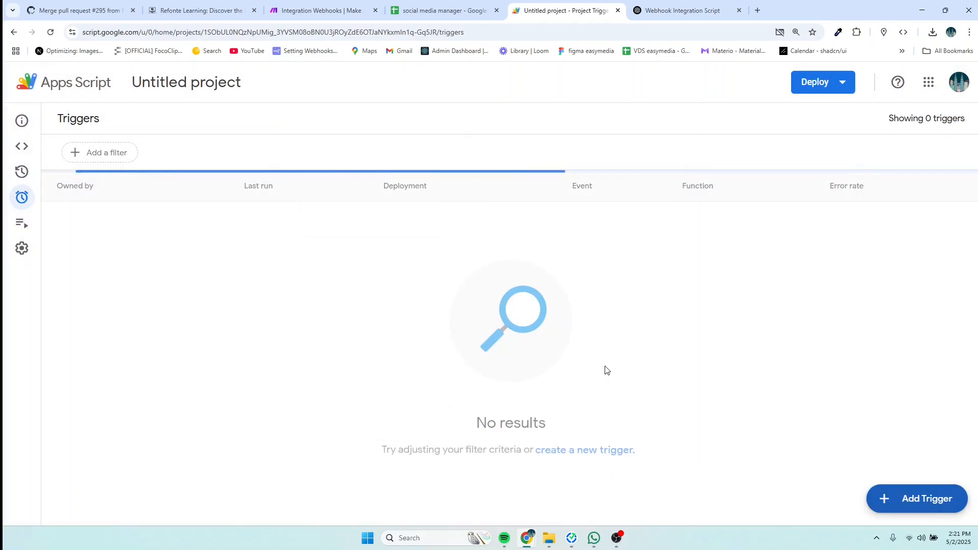
Step: Add another onEdit trigger with event type On change and save it
left_click(916, 498)
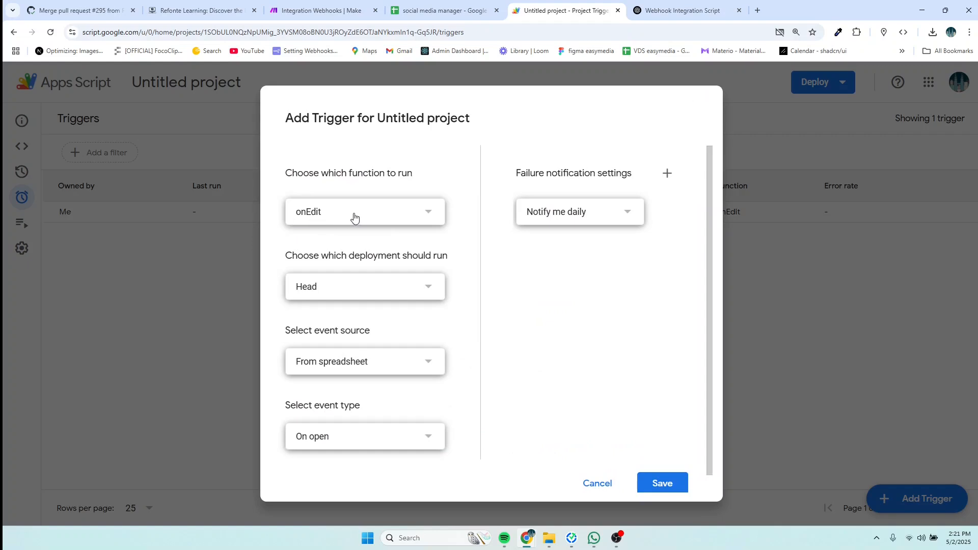
left_click(358, 438)
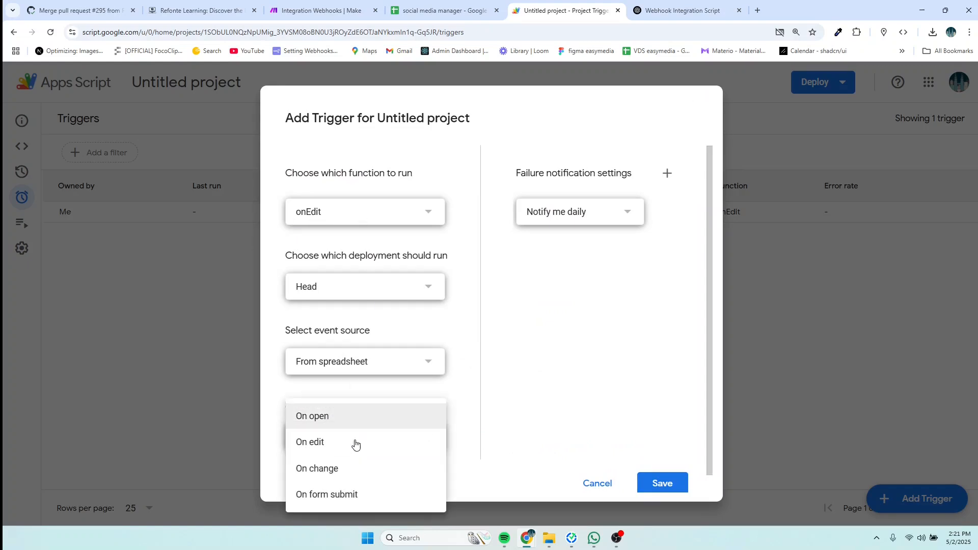
left_click(318, 469)
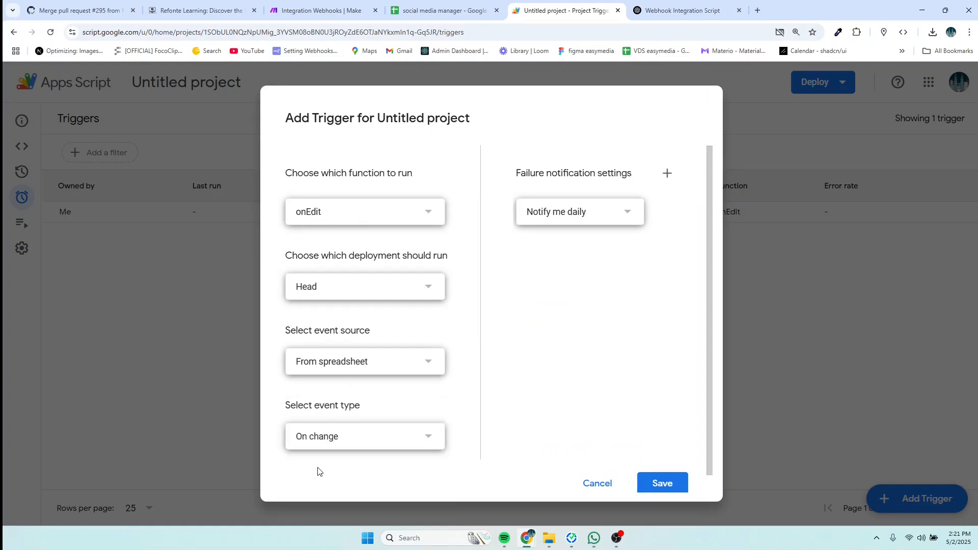
left_click(653, 482)
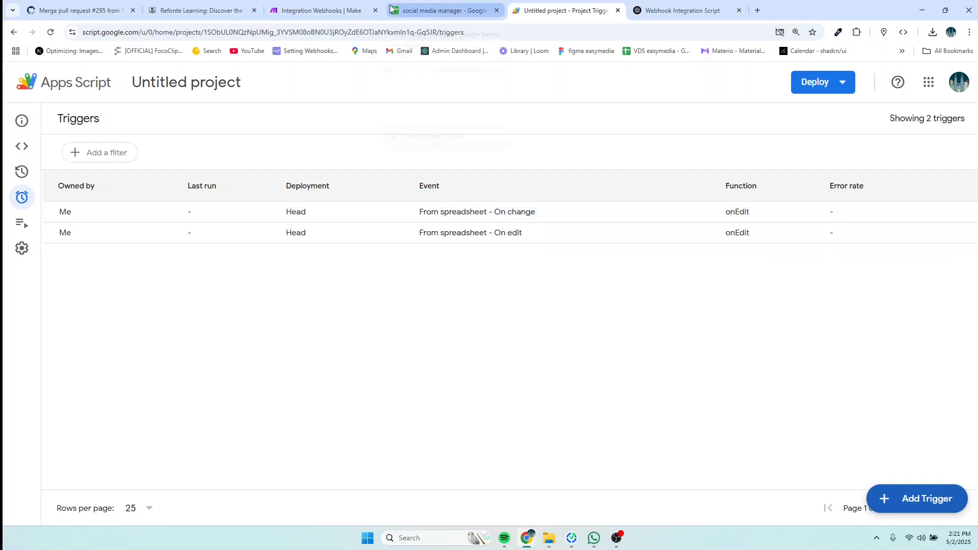
Step: Close the webhook settings, run the Make scenario once, and return to the spreadsheet
left_click(321, 11)
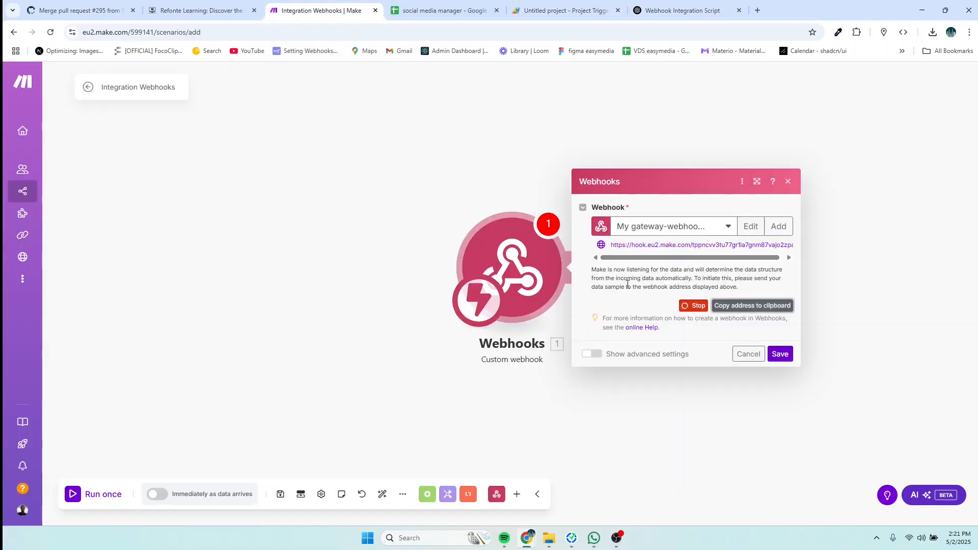
left_click(778, 355)
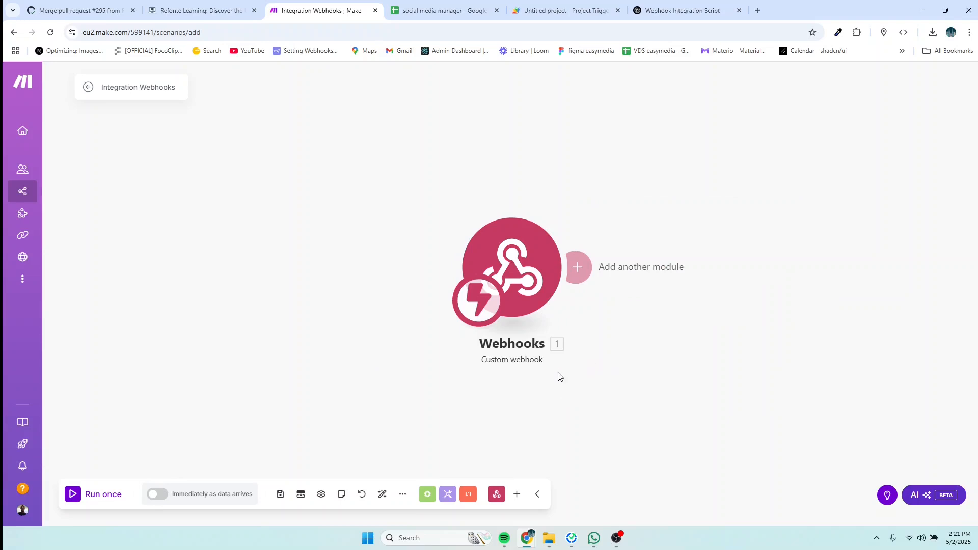
left_click(93, 498)
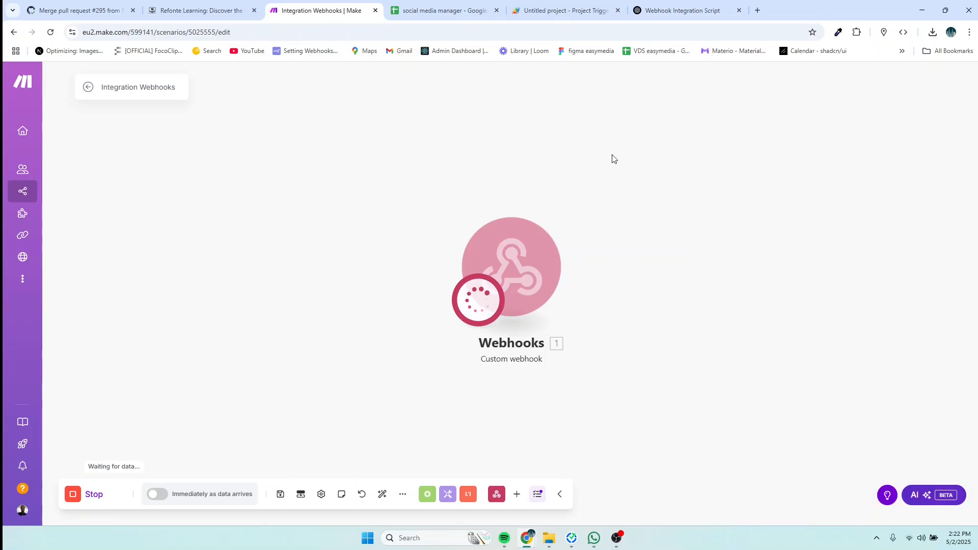
left_click(441, 11)
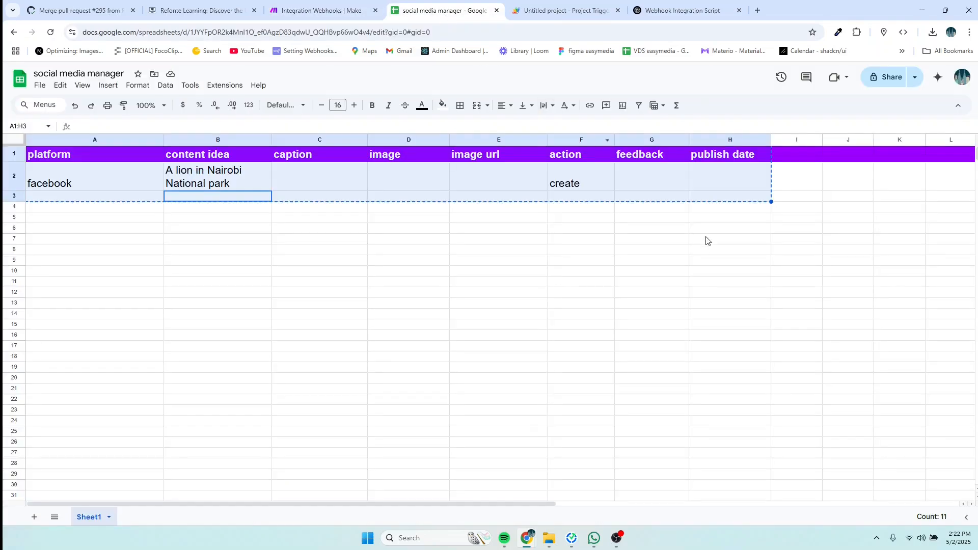
Step: Enter a dash in feedback cell G2 to fire the webhook, then check Make
left_click(649, 187)
left_click(725, 183)
left_click(659, 183)
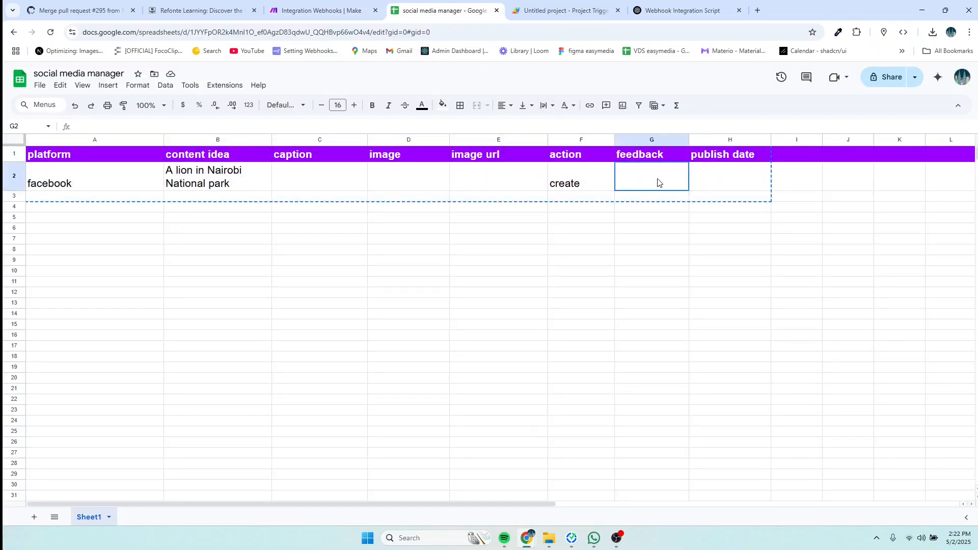
left_click(648, 249)
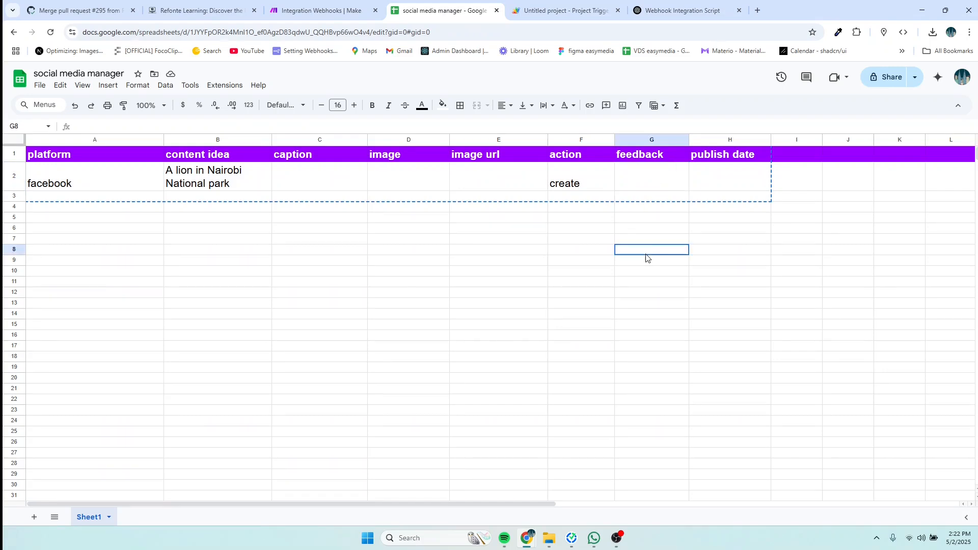
left_click(643, 182)
double_click(643, 182)
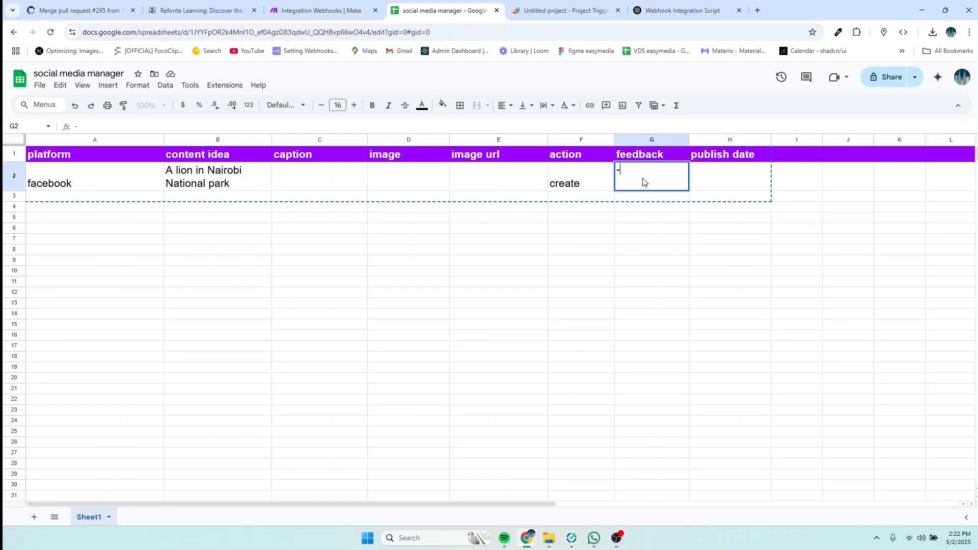
key("ctrl+s")
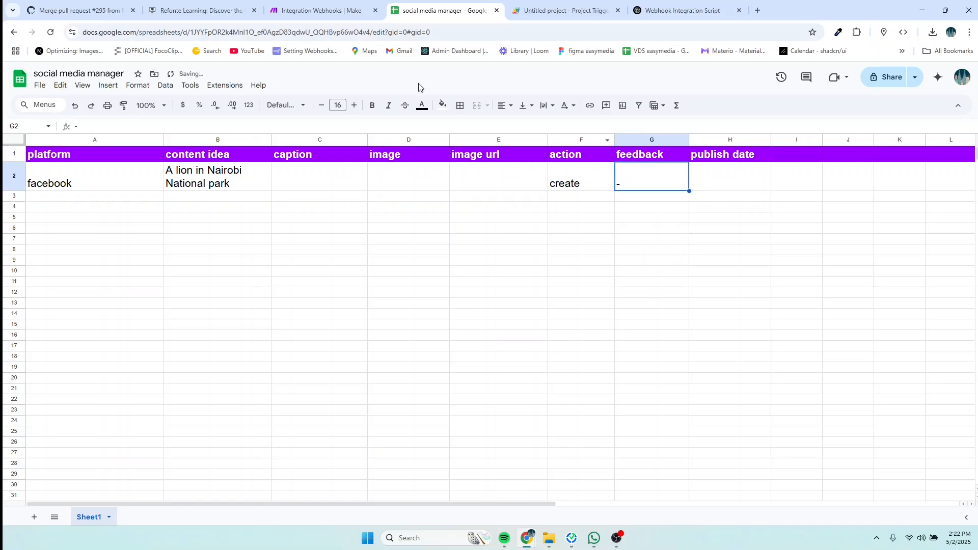
left_click(313, 11)
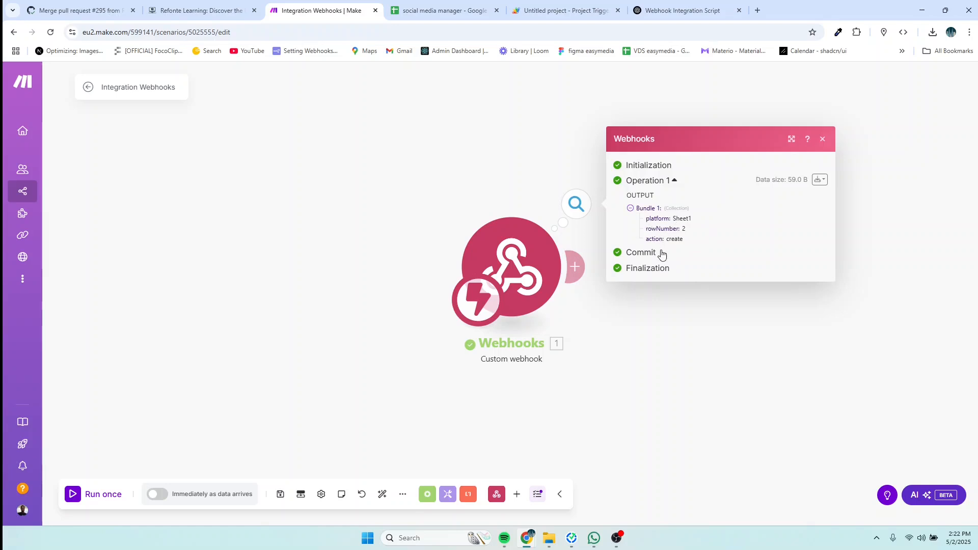
Step: Inspect the bundle's platform Sheet1, rowNumber 2 and action create, then close the output
left_click_drag(697, 241, 646, 235)
left_click_drag(702, 222, 625, 223)
left_click_drag(698, 234, 636, 234)
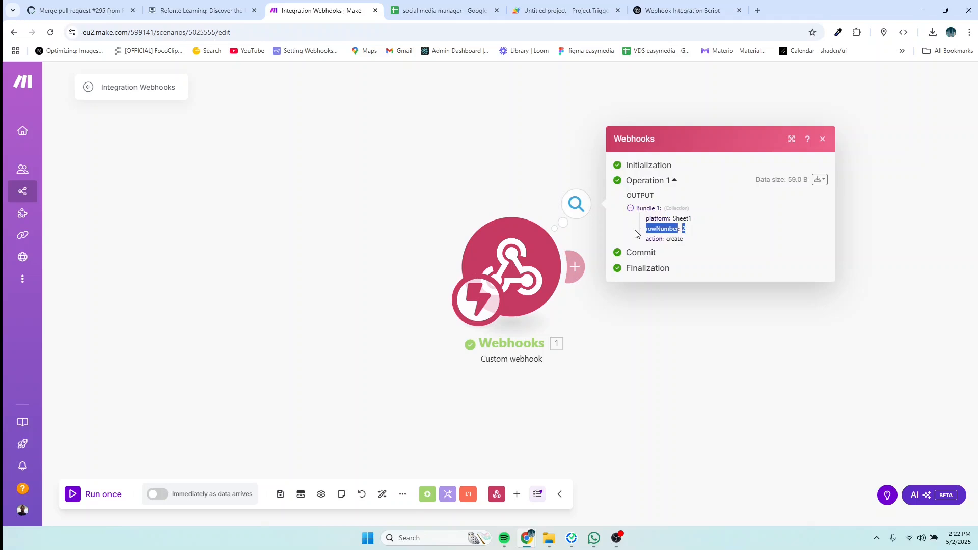
left_click_drag(701, 241, 642, 243)
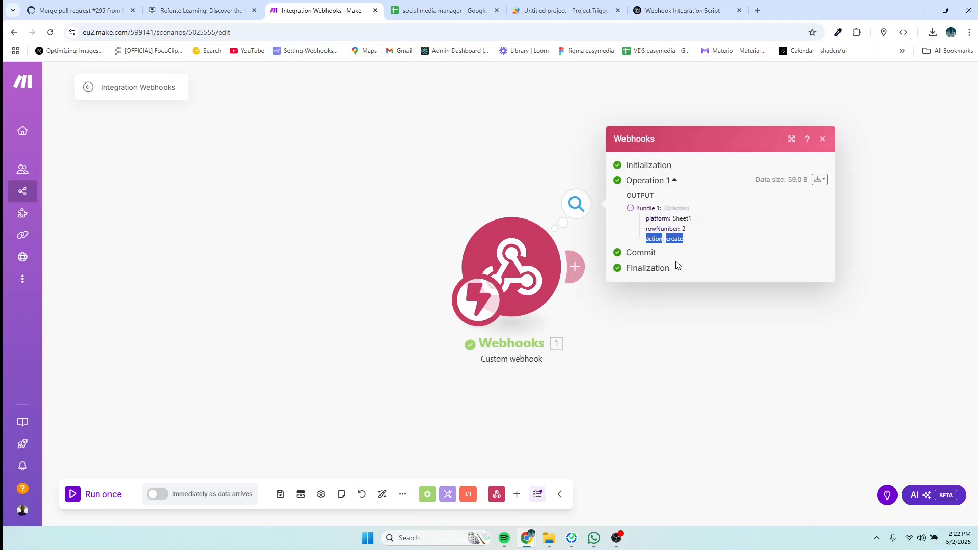
left_click(687, 241)
double_click(687, 241)
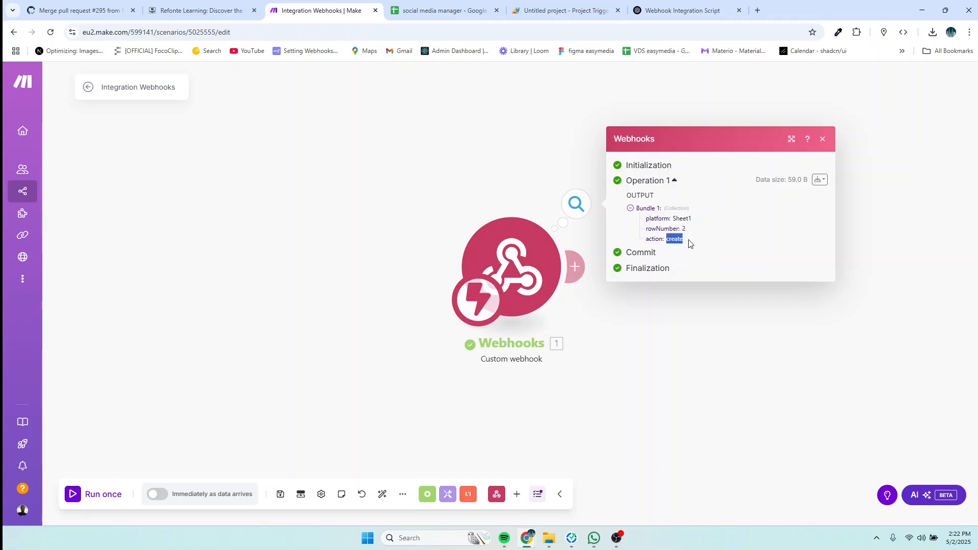
left_click(649, 351)
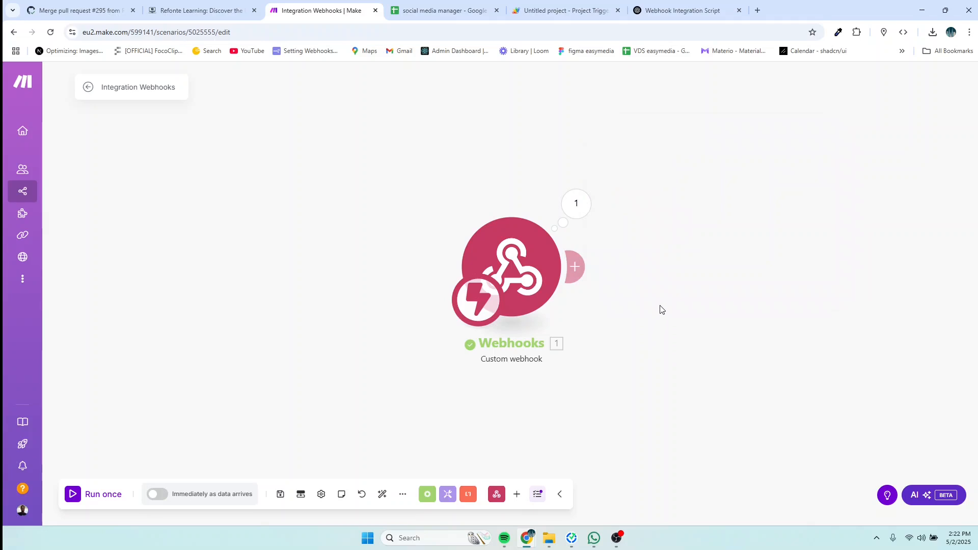
Step: Copy the sheet's header row 1 of column names and return to ChatGPT
left_click(640, 11)
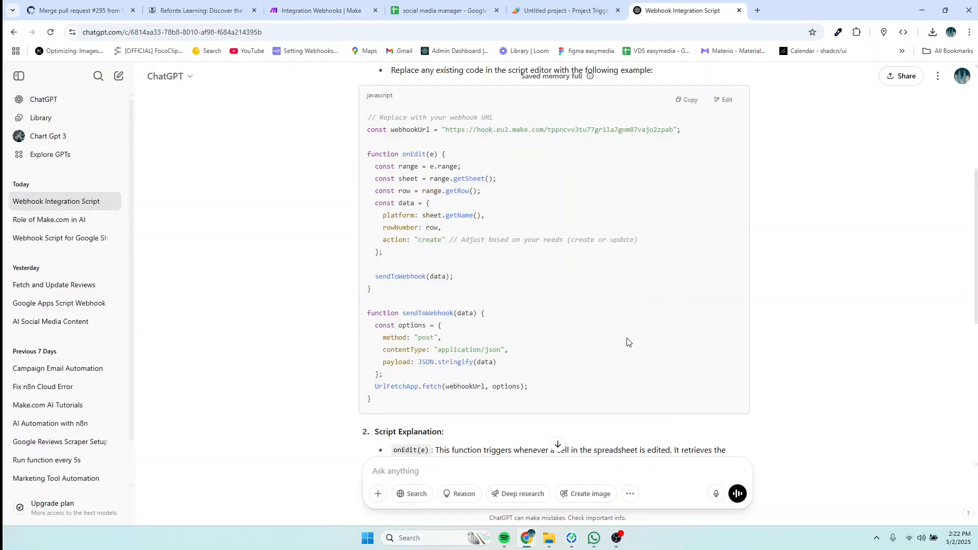
left_click(425, 11)
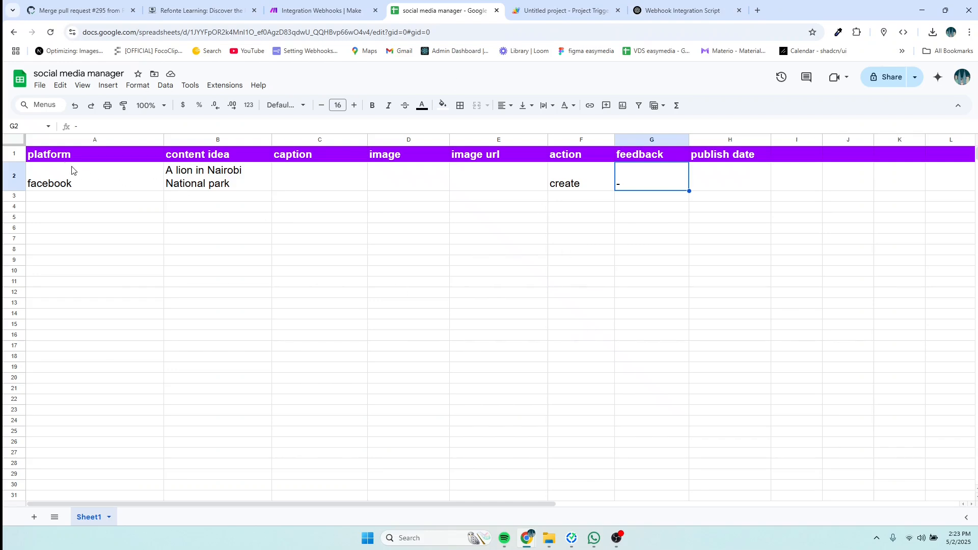
left_click(18, 156)
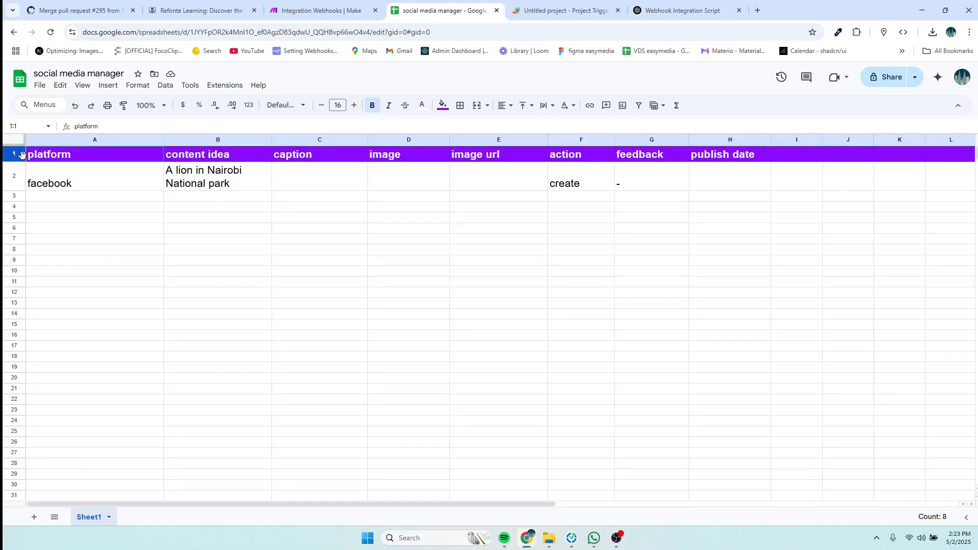
right_click(23, 155)
left_click(56, 186)
left_click(662, 13)
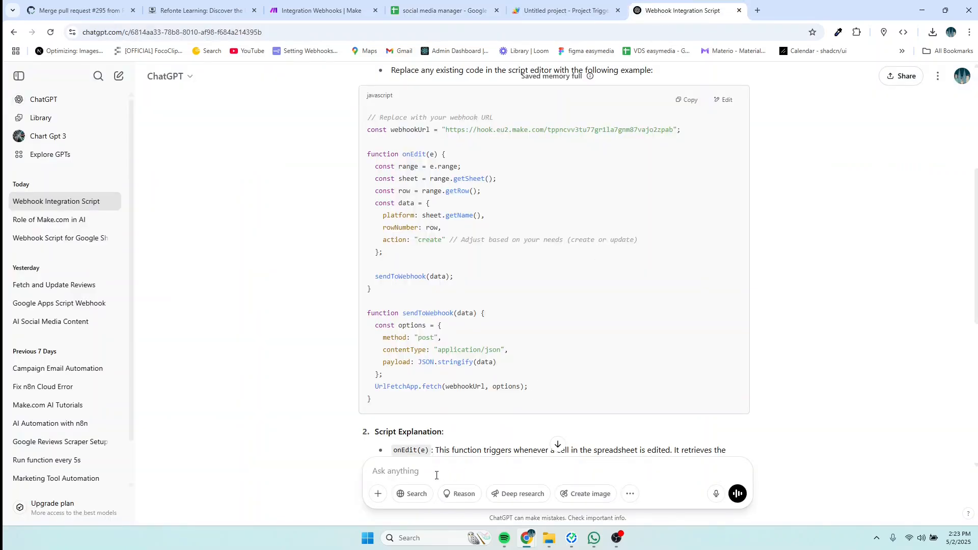
Step: Ask ChatGPT to send the data for all the pasted sheet columns, then copy the returned script
left_click(436, 475)
type("pl")
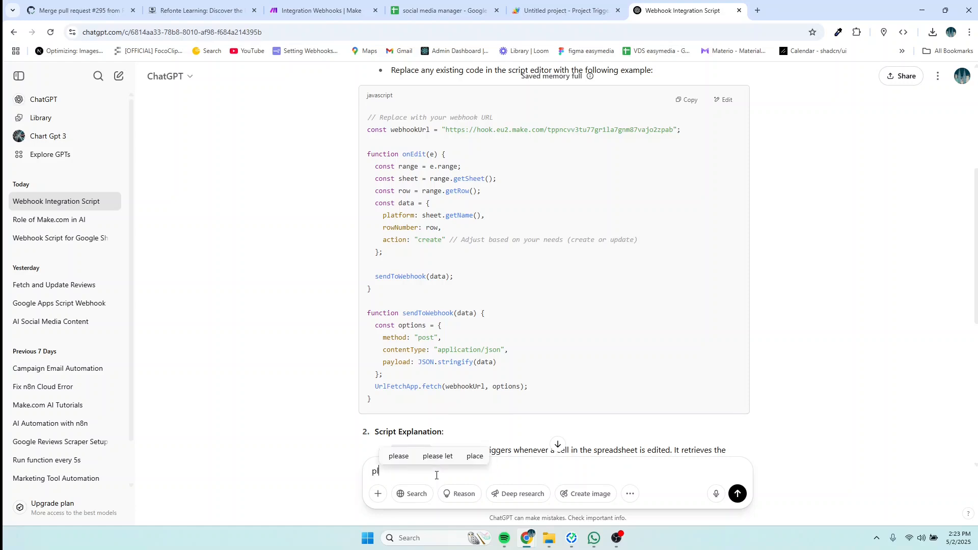
type("ease ")
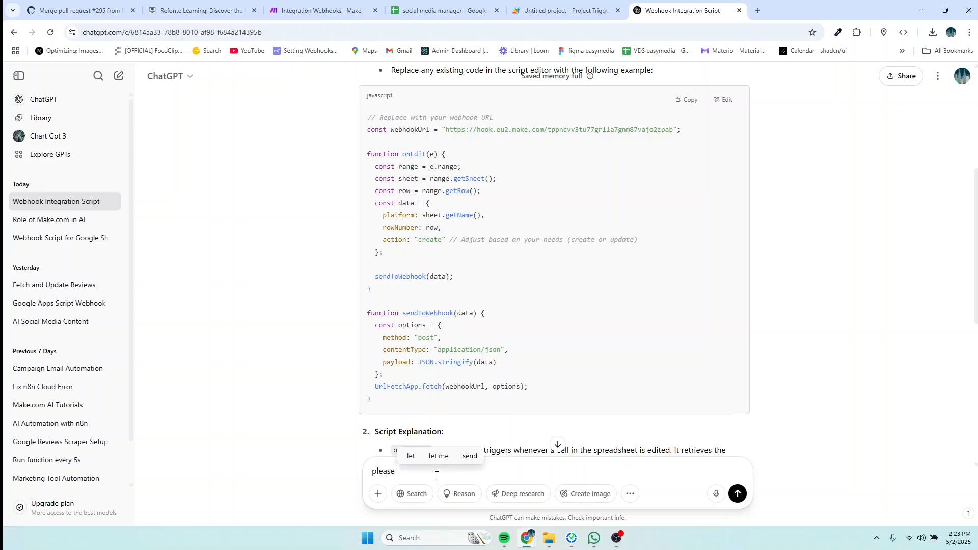
type("send th")
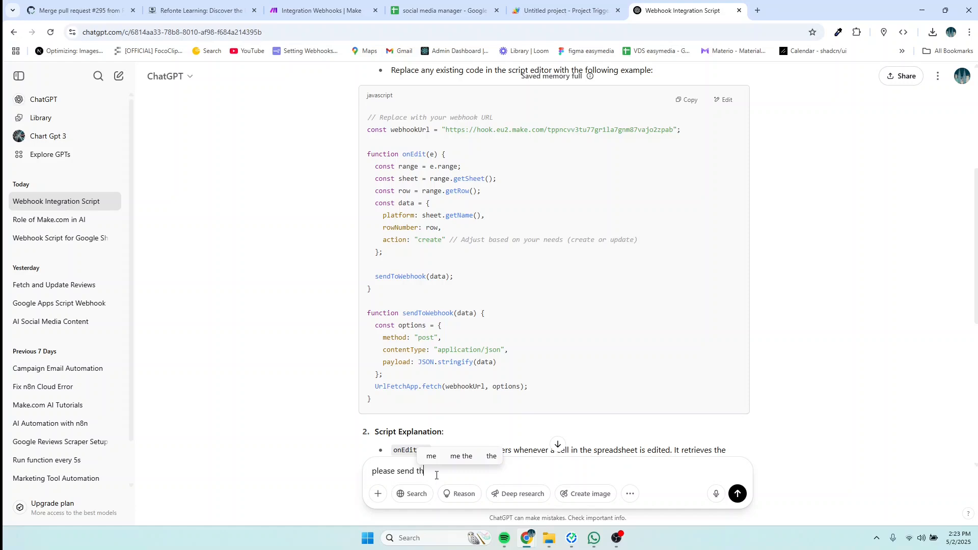
type("e data")
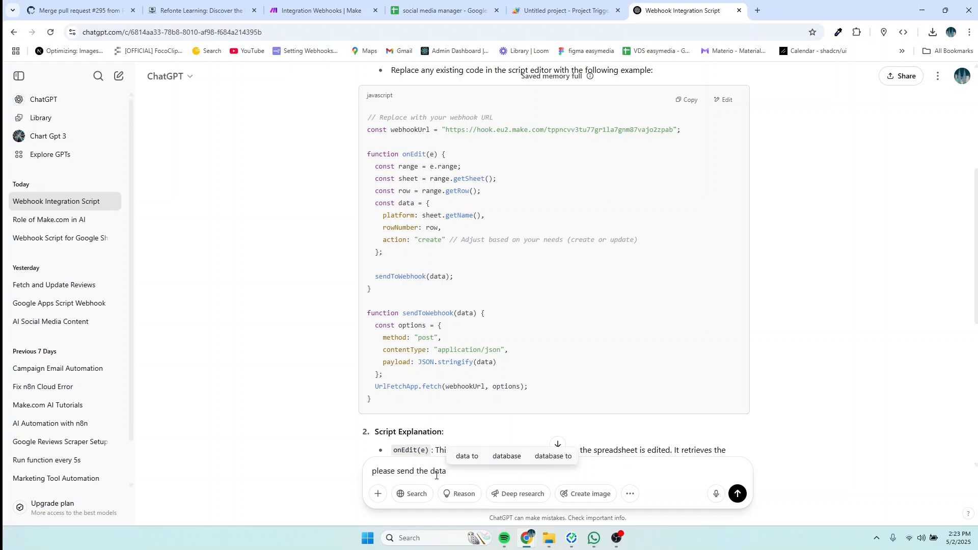
type(" for a")
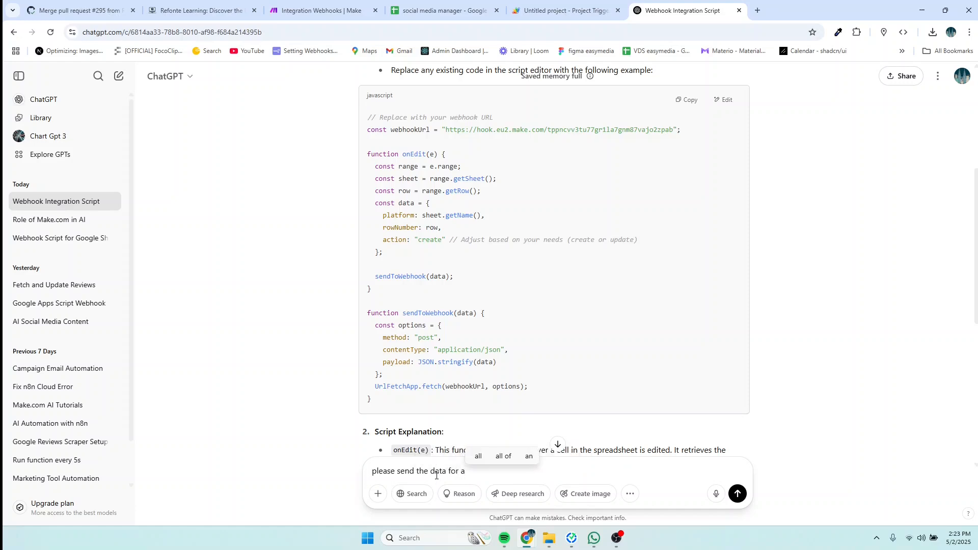
type("ll thses")
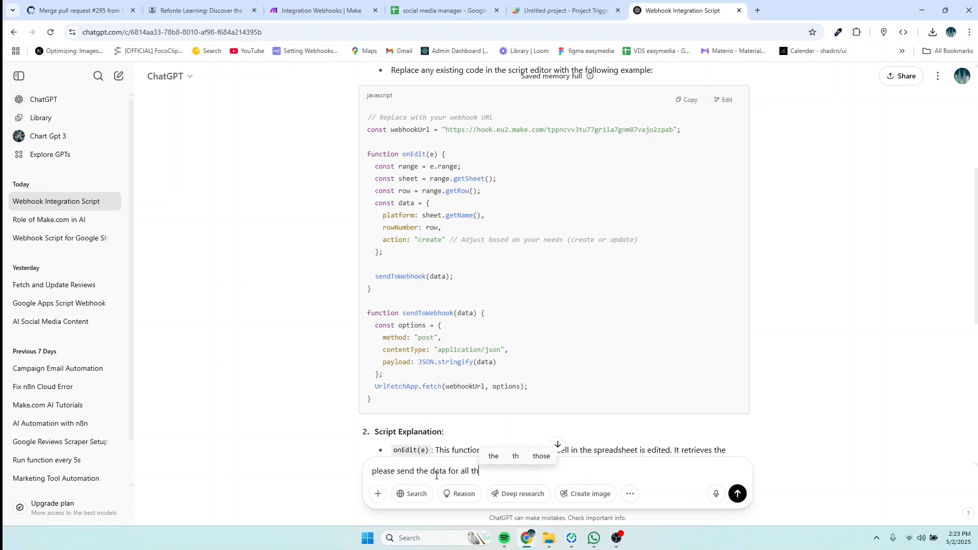
key("BackSpace")
key("BackSpace")
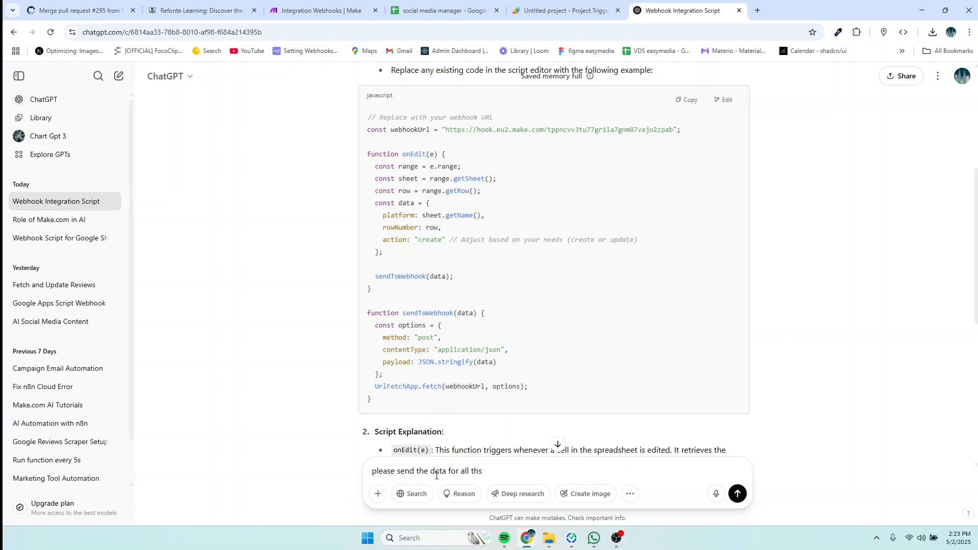
type("ese c")
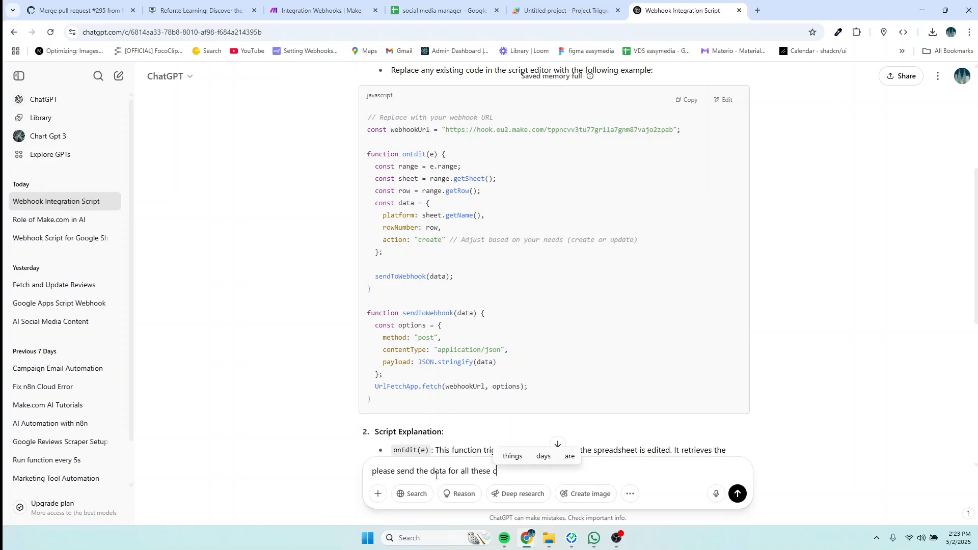
type("olumns")
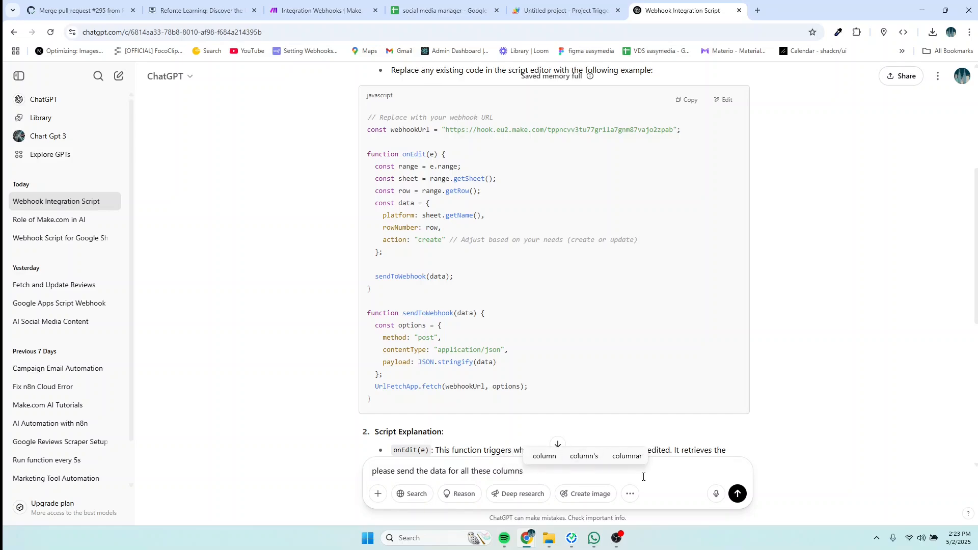
key("ctrl+v")
key("Return")
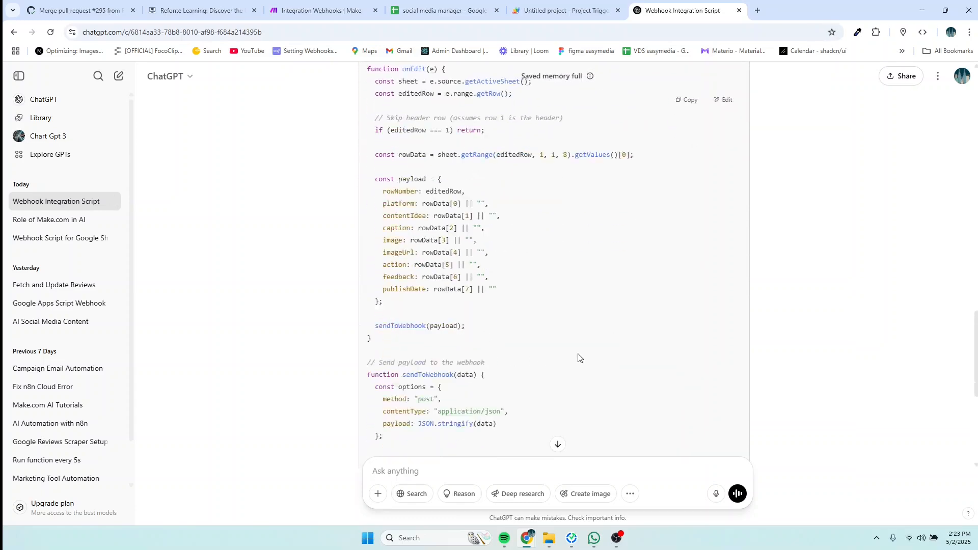
scroll(578, 356, "up", 2)
left_click(688, 101)
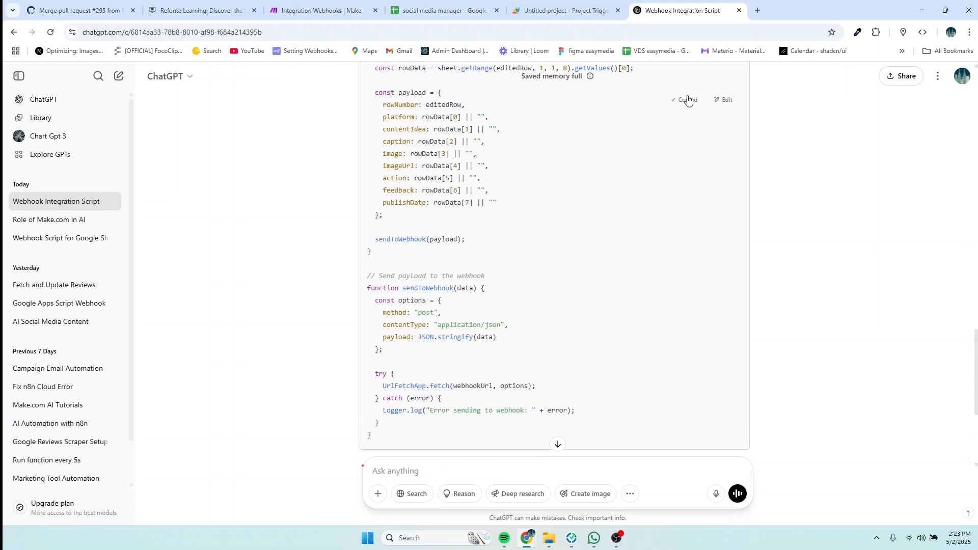
Step: Replace the contents of Code.gs with the copied all-columns webhook script and save the project
left_click(563, 10)
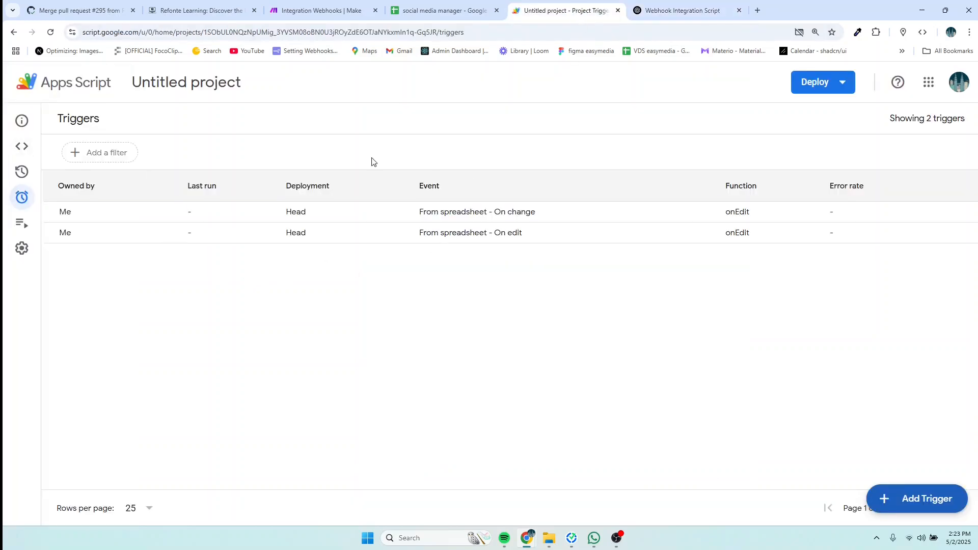
left_click(21, 146)
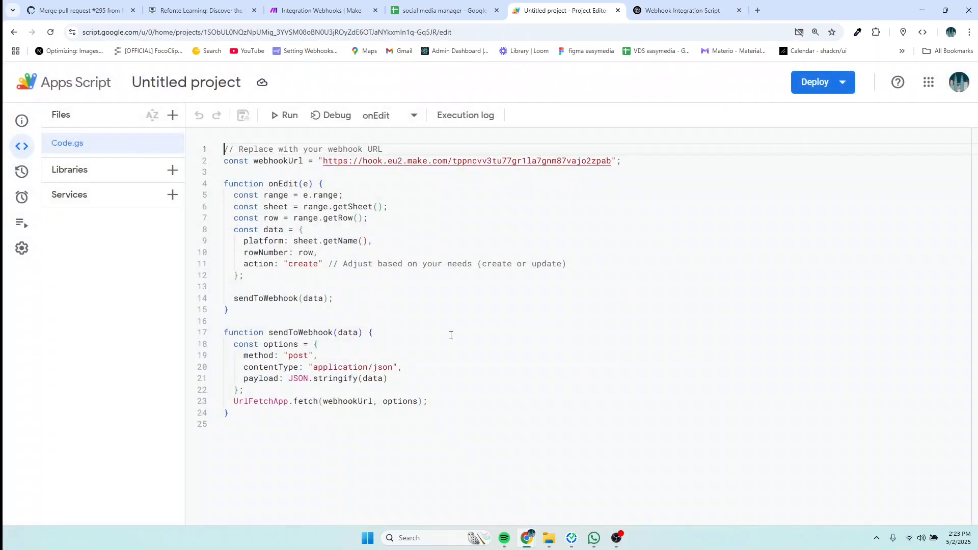
left_click(450, 331)
key("ctrl+a")
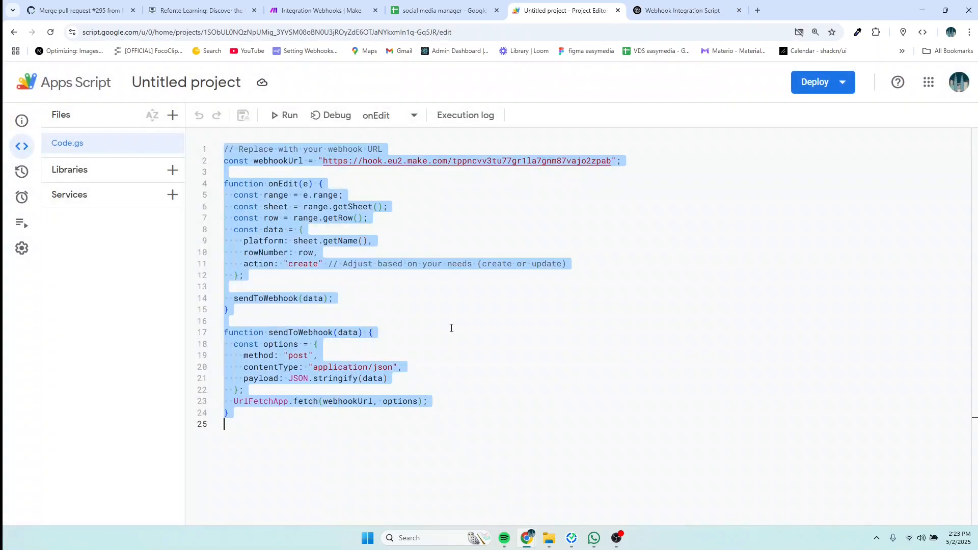
key("BackSpace")
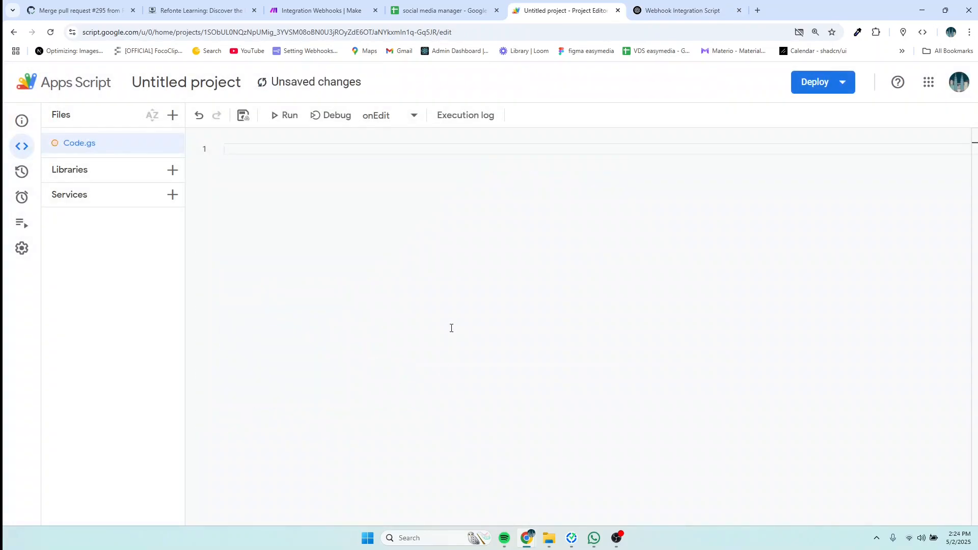
key("ctrl+v")
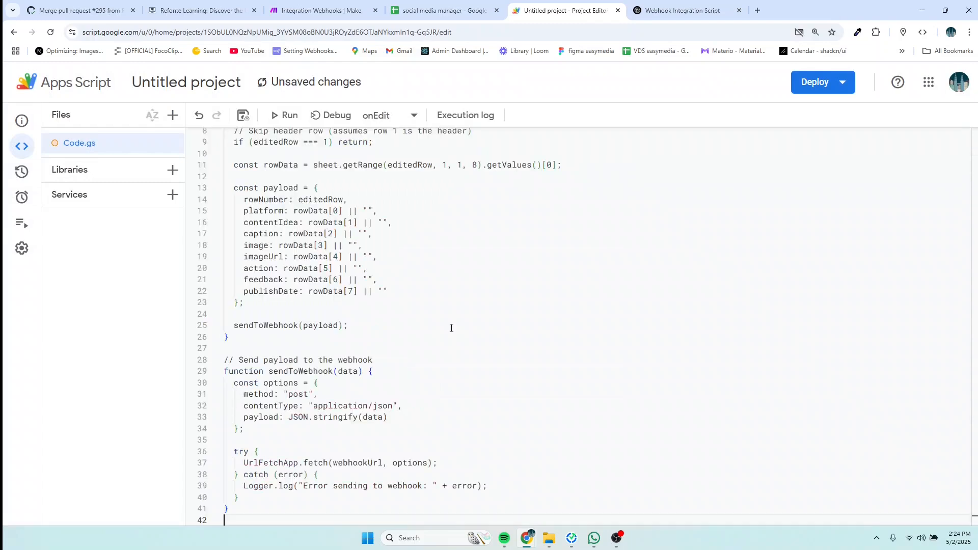
key("ctrl+s")
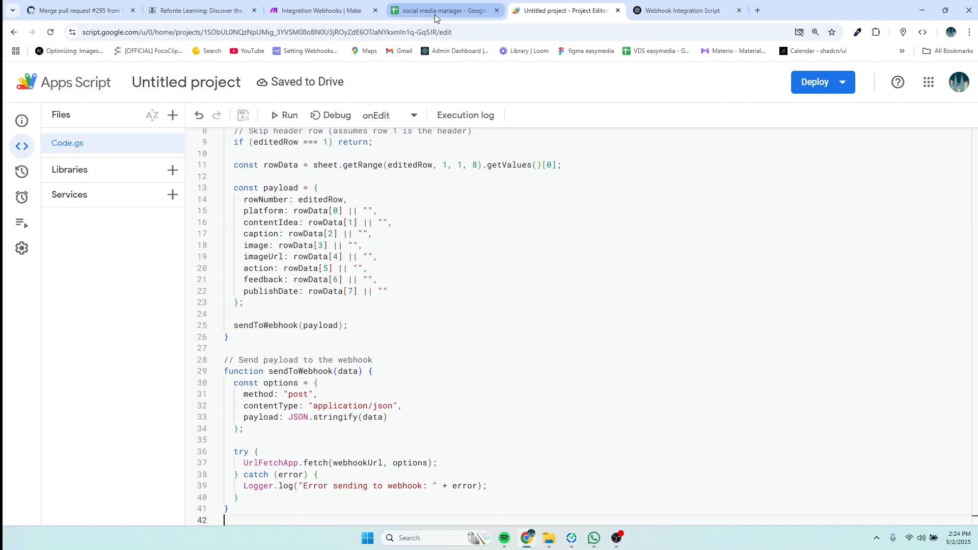
left_click(280, 10)
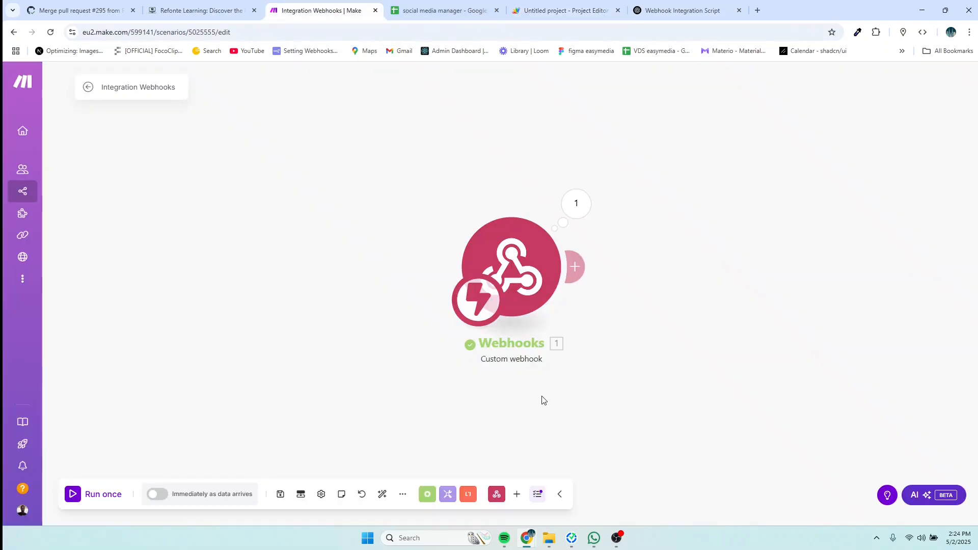
Step: Run the scenario once and inspect the webhook bundle for row 2: facebook, the Nairobi lion idea, action create
left_click(103, 496)
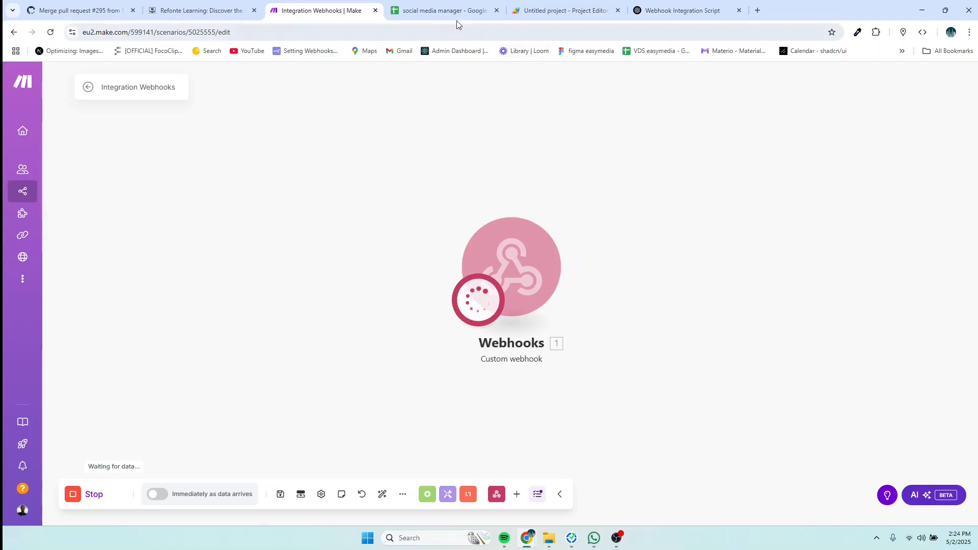
left_click(444, 12)
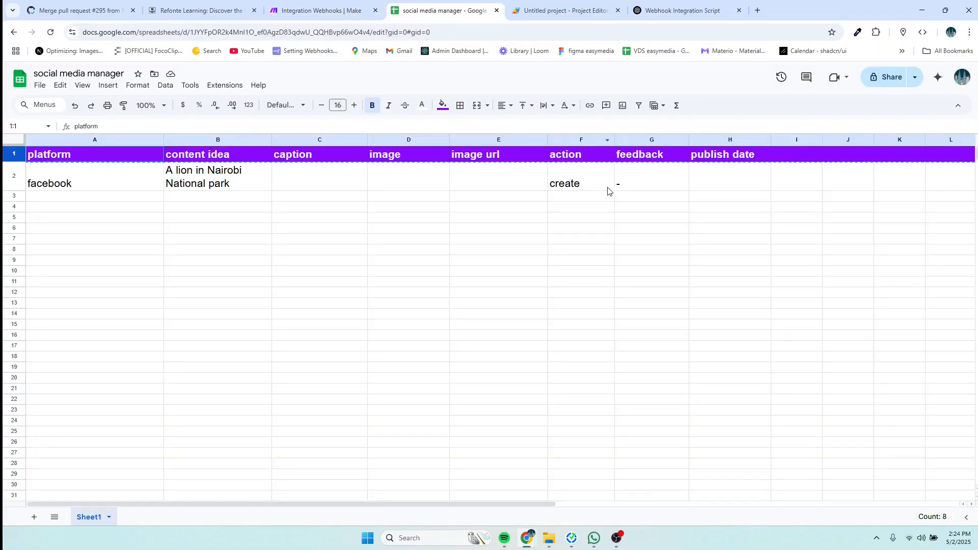
left_click(635, 184)
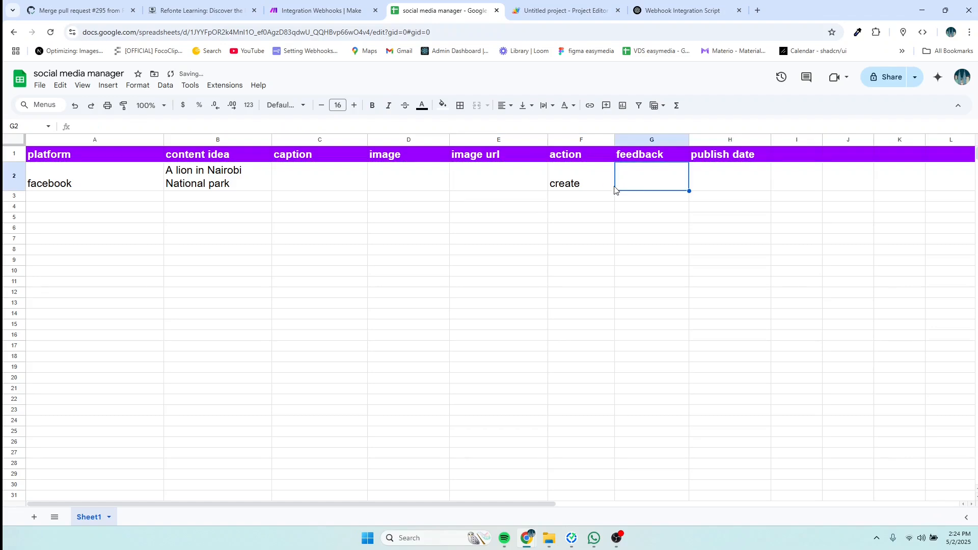
left_click(302, 12)
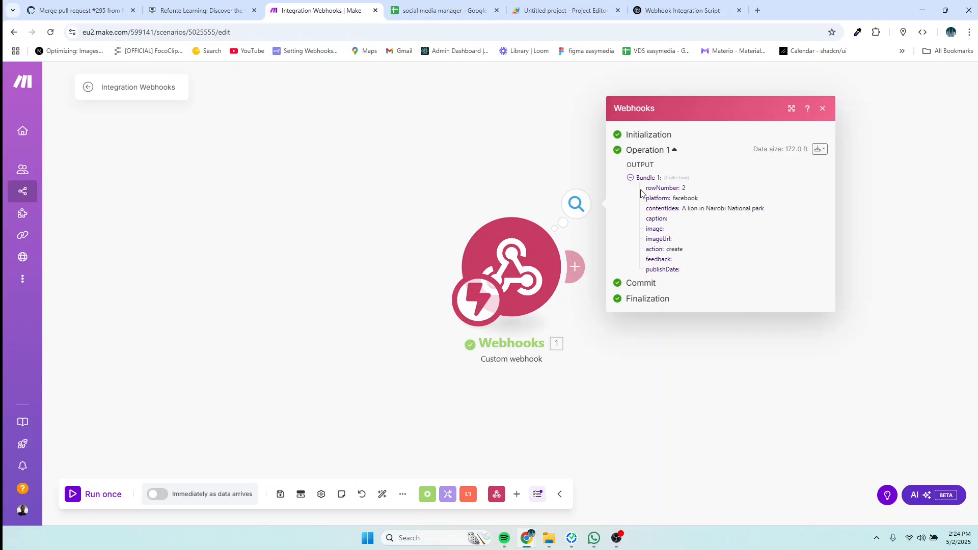
left_click(436, 11)
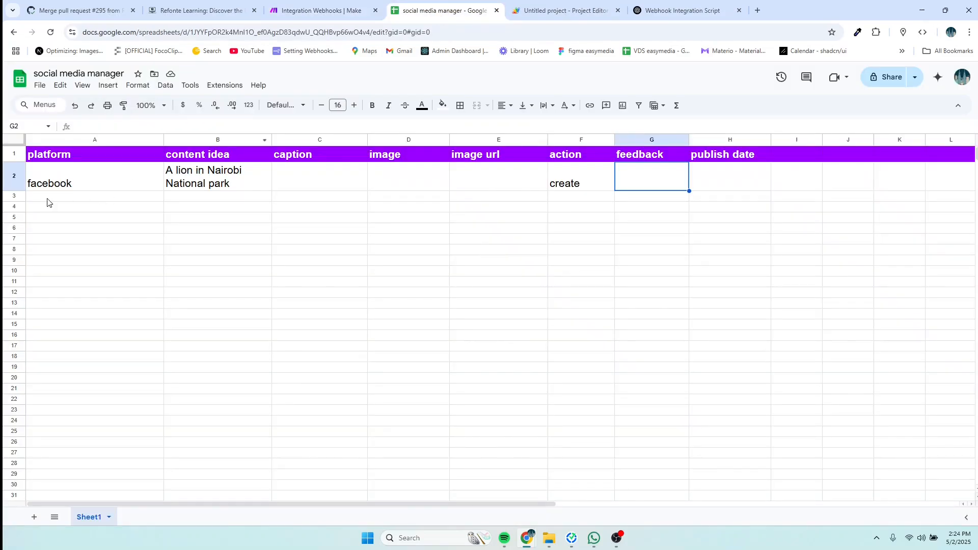
left_click(307, 12)
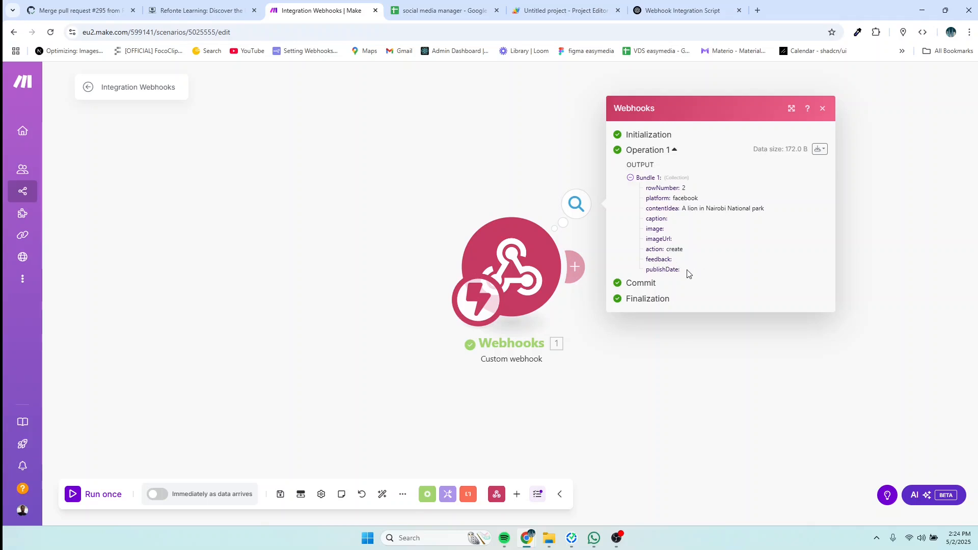
left_click(439, 13)
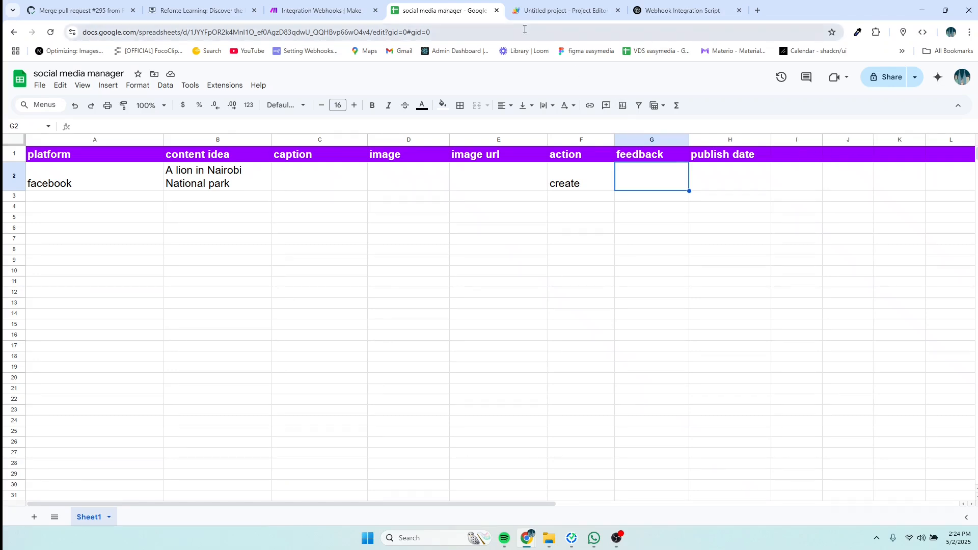
left_click(542, 12)
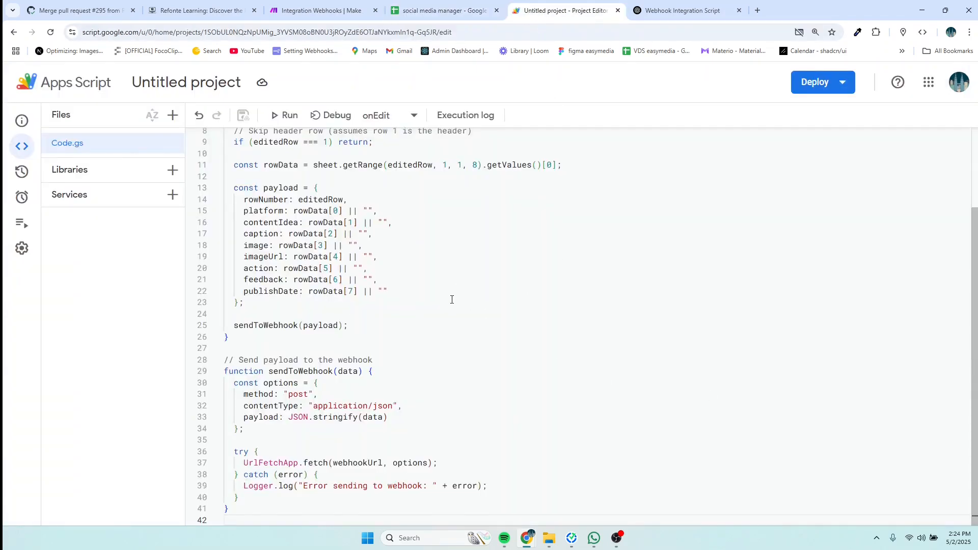
scroll(451, 302, "up", 2)
left_click(424, 320)
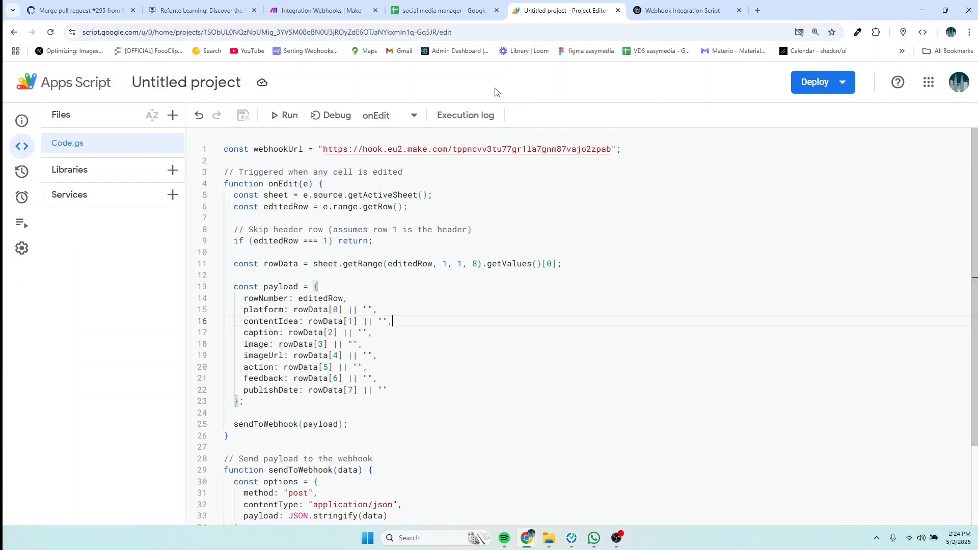
left_click(442, 11)
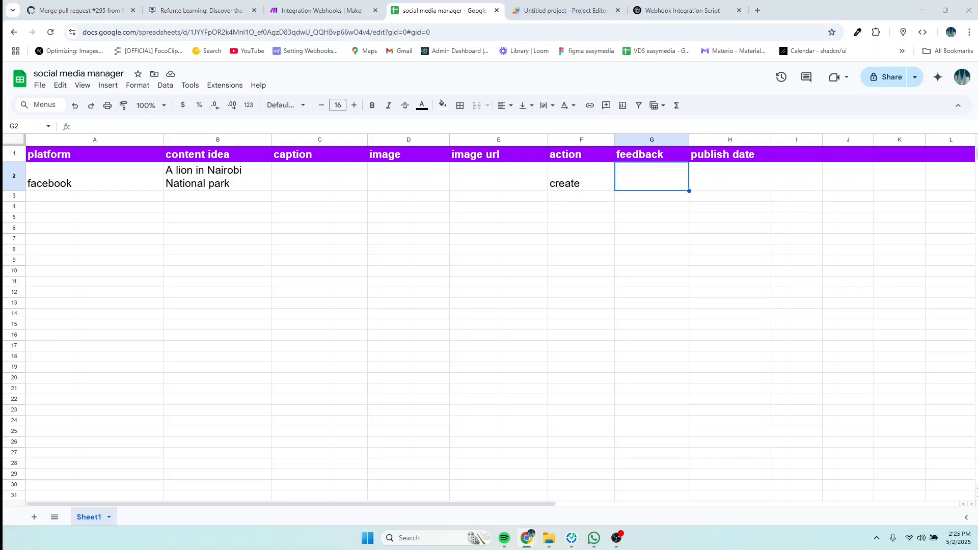
left_click(338, 12)
Step: Close the webhook output panel and move the webhook module further left on the canvas
left_click(667, 415)
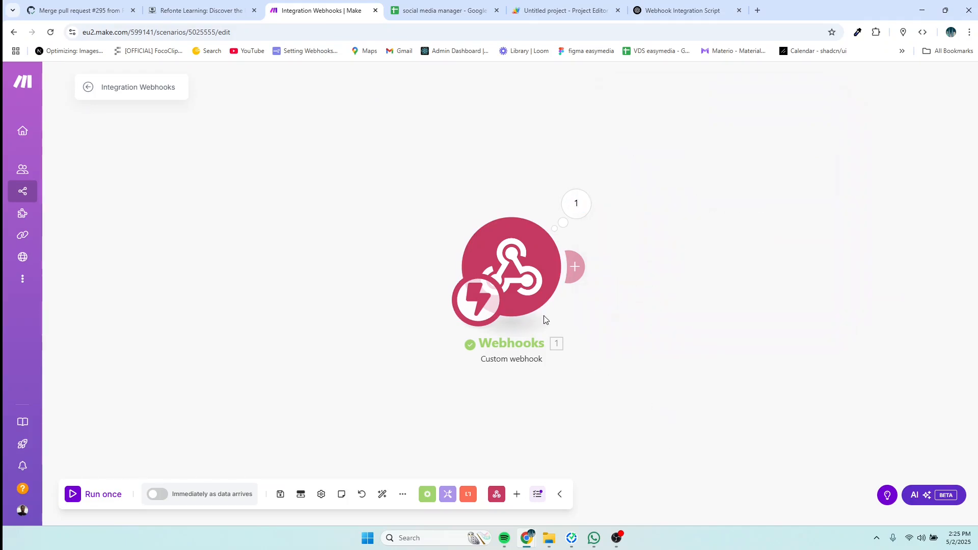
left_click_drag(537, 284, 356, 284)
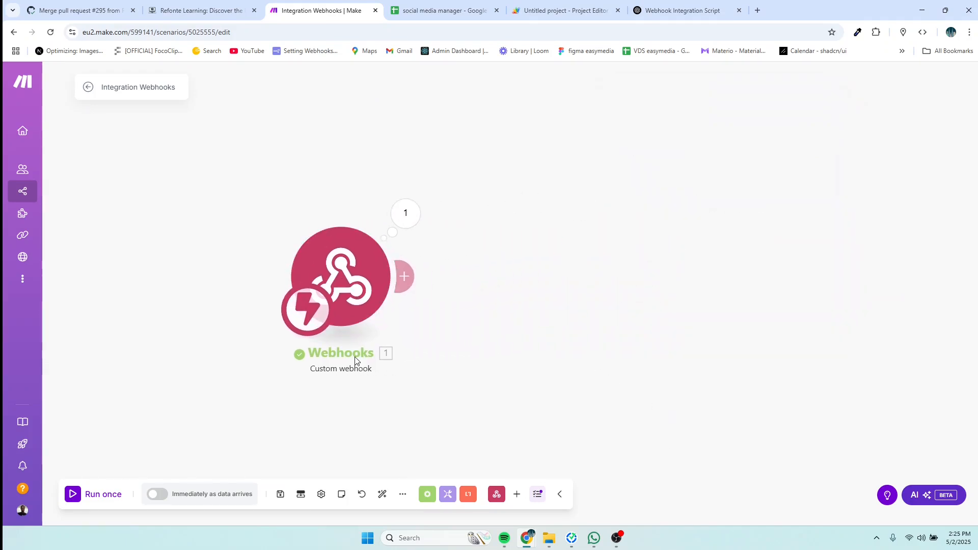
double_click(355, 357)
left_click(260, 220)
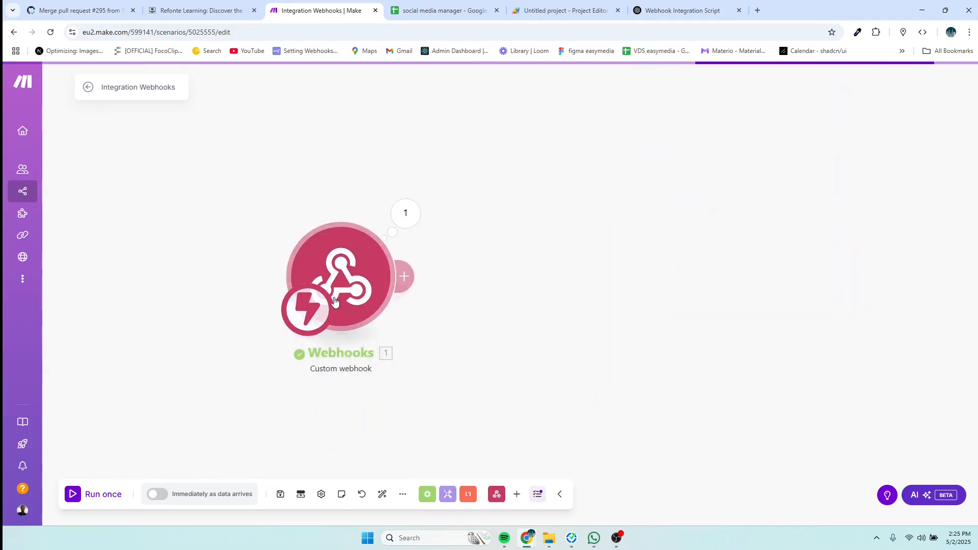
Step: Rename the webhook module to 'Trigger from google sheet'
right_click(344, 288)
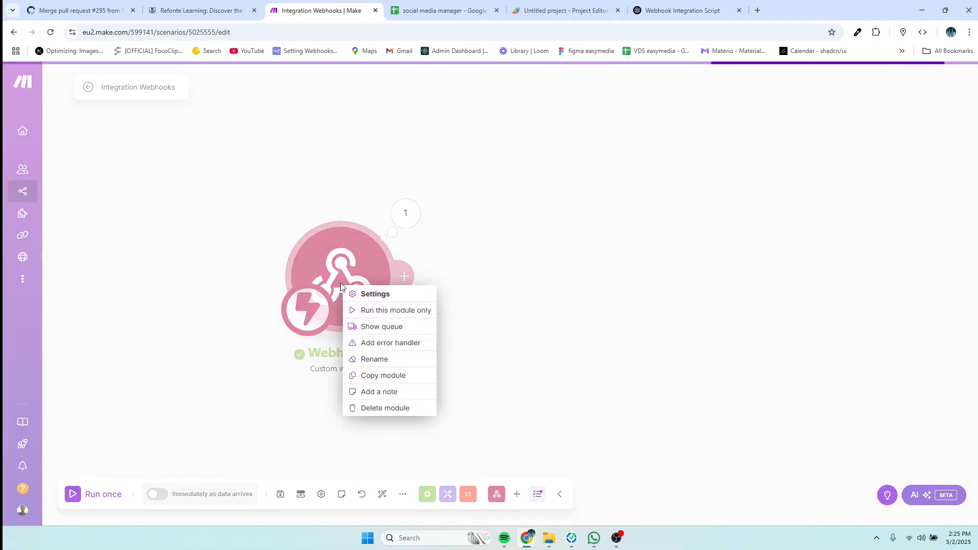
left_click(376, 363)
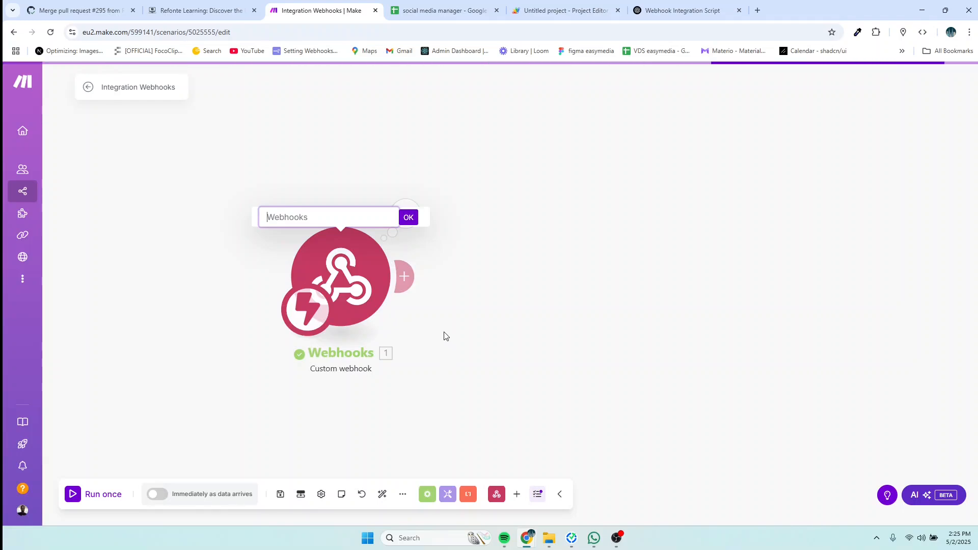
type("goog")
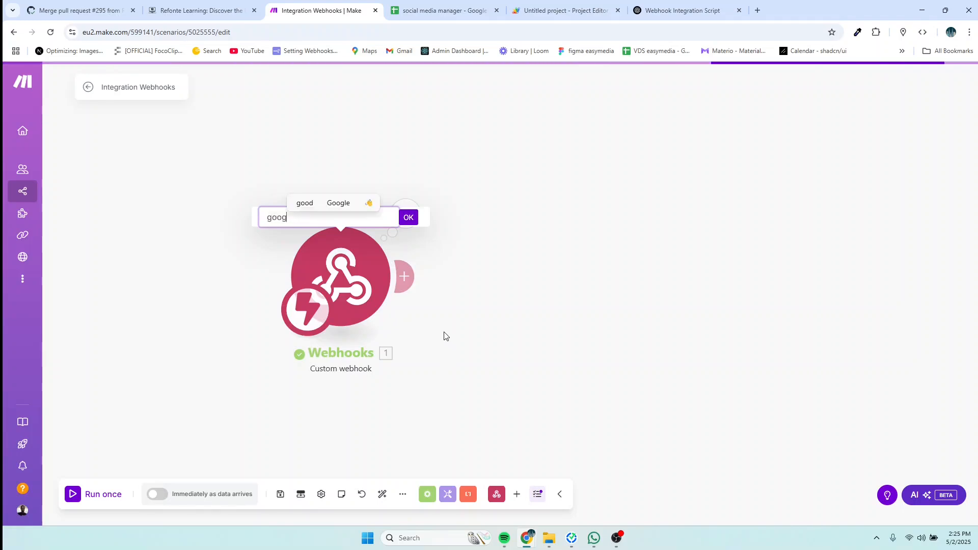
key("BackSpace")
key("BackSpace")
key("BackSpace")
key("BackSpace")
type("Tr")
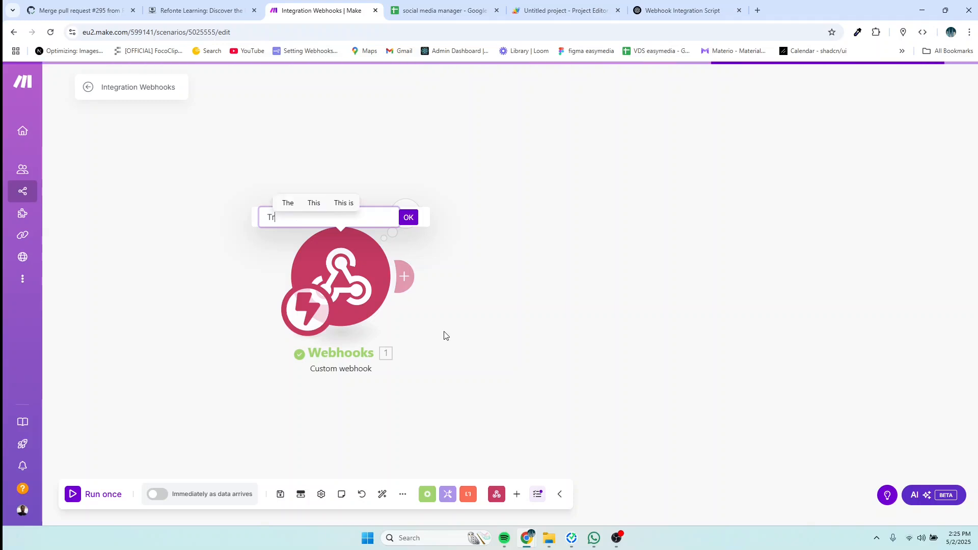
type("igger ")
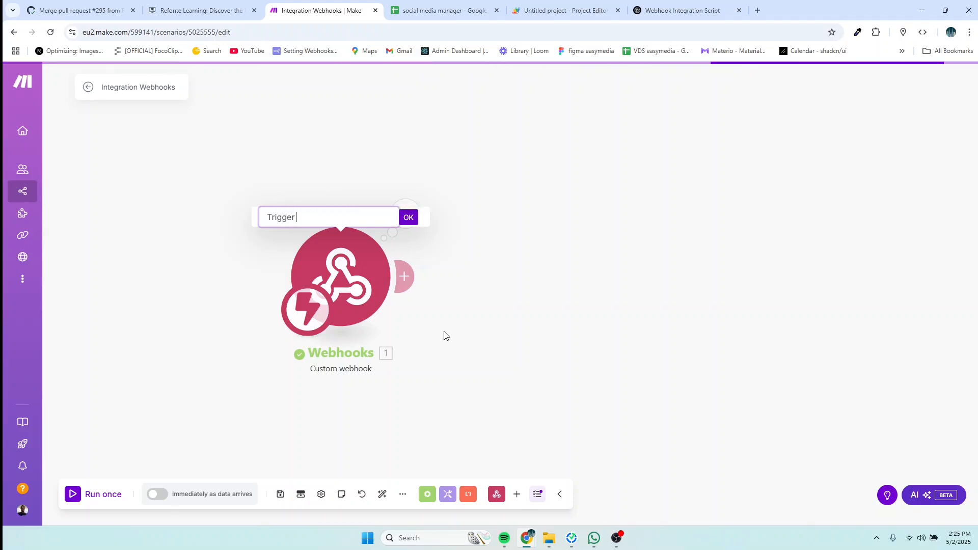
type("from goog")
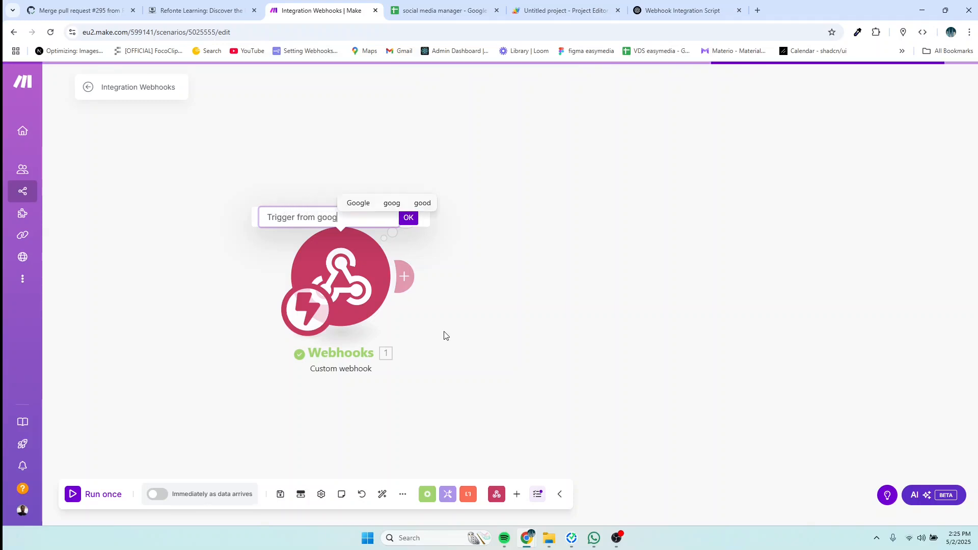
type("le sheet")
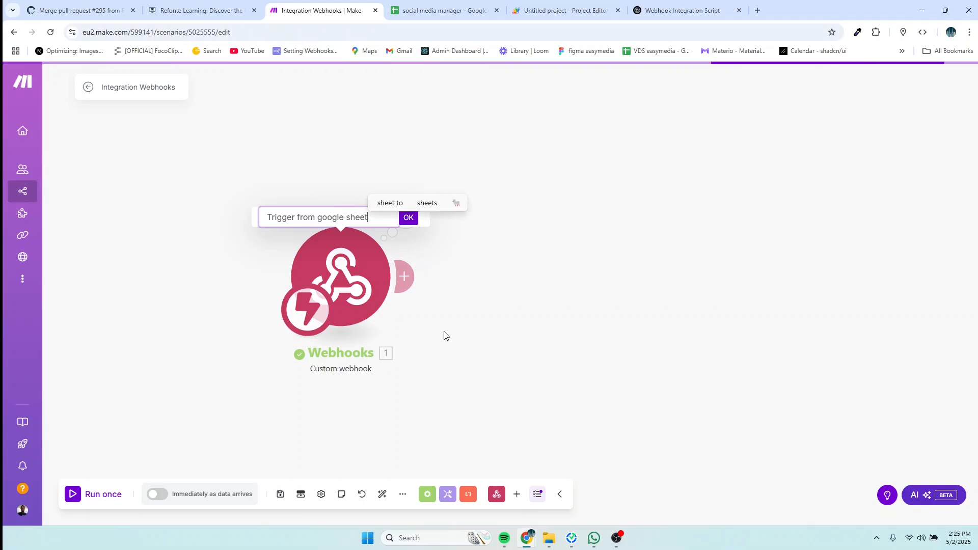
key("Return")
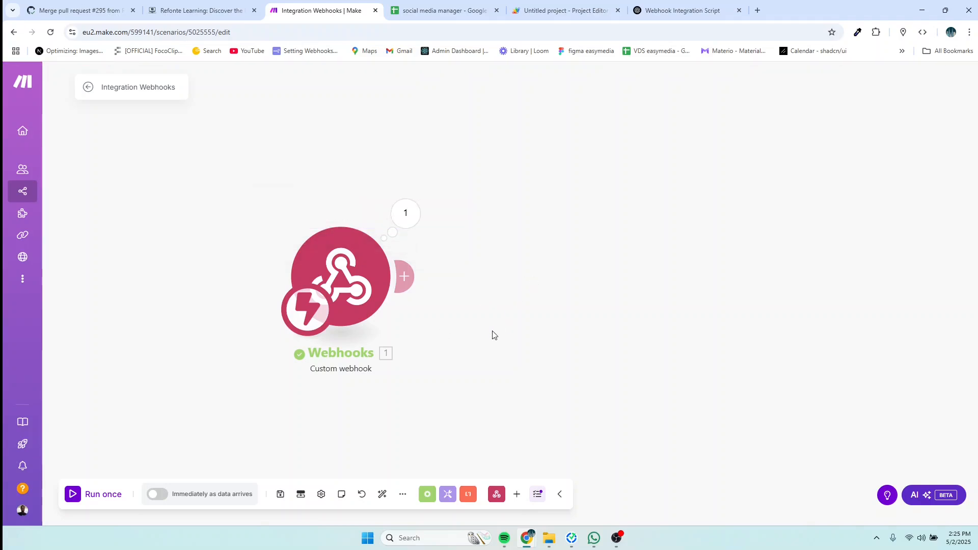
right_click(360, 281)
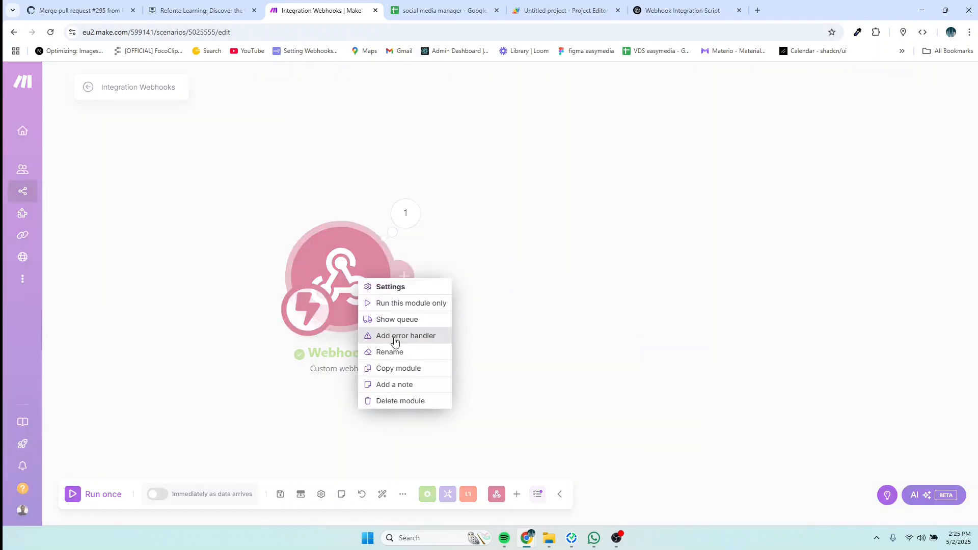
left_click(395, 352)
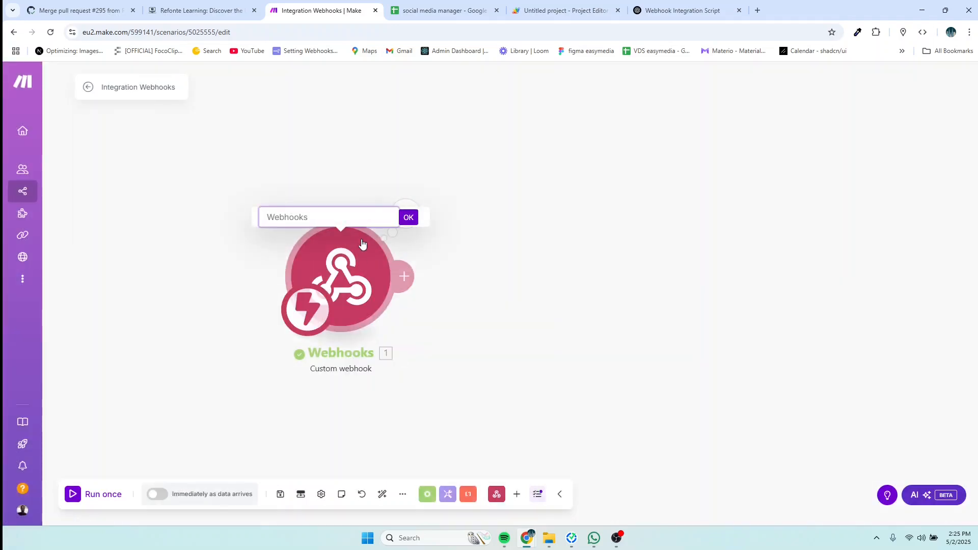
type("Trigger ")
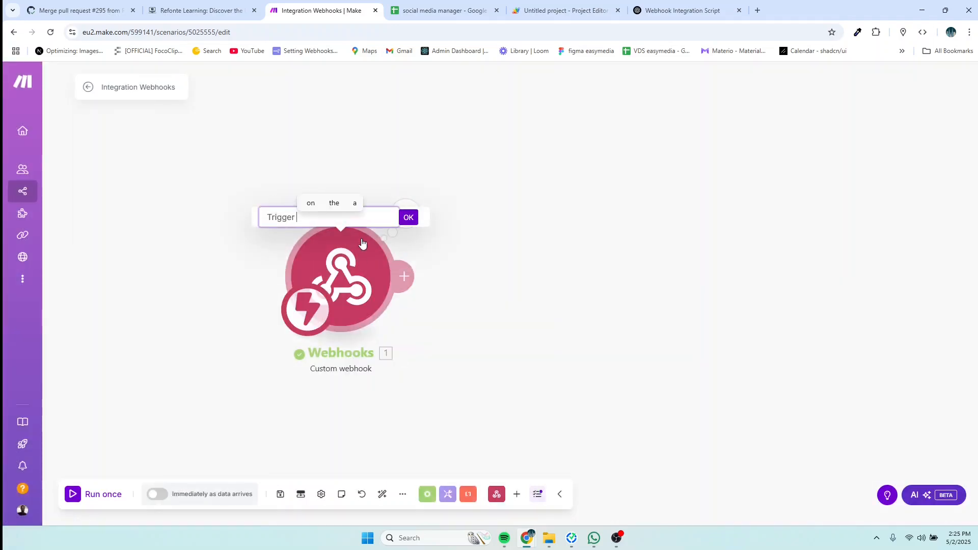
type("from goog")
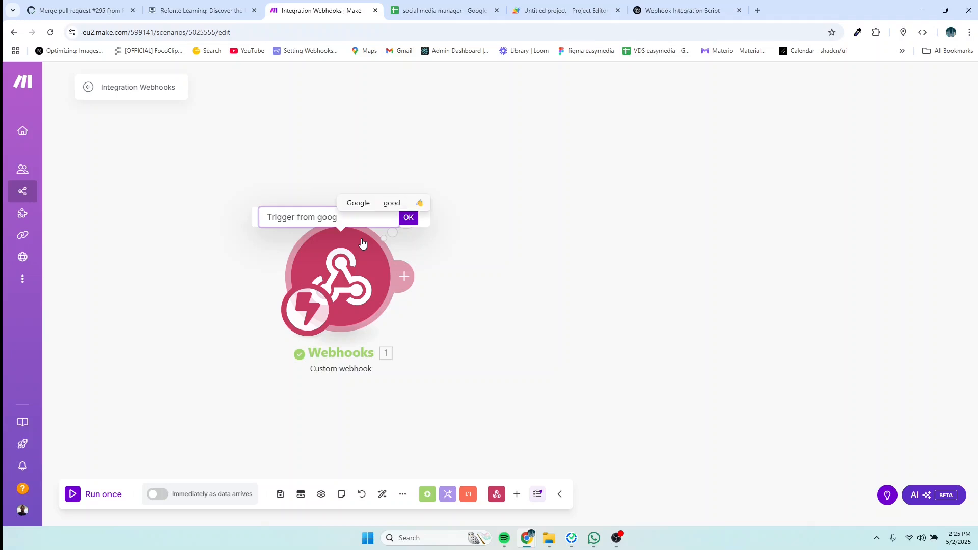
type("le ")
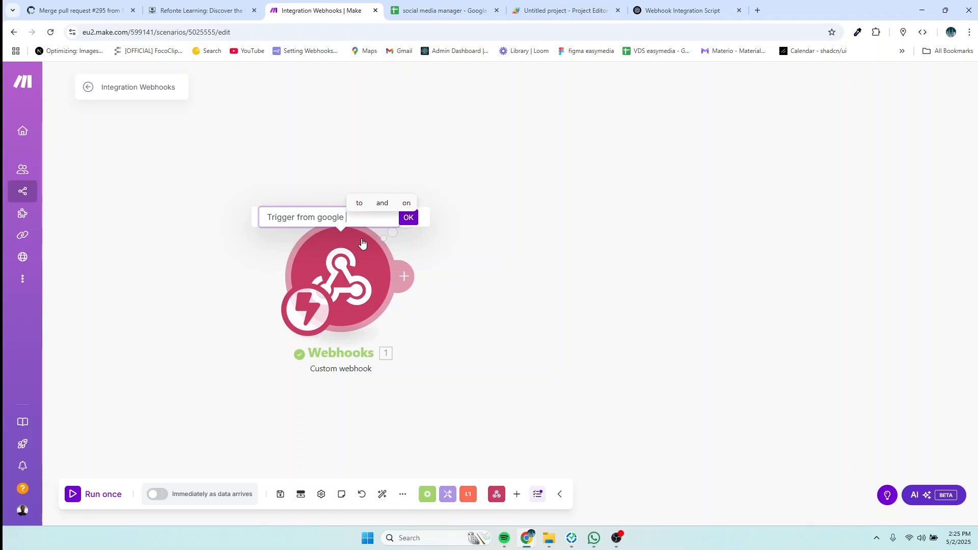
type("sheet")
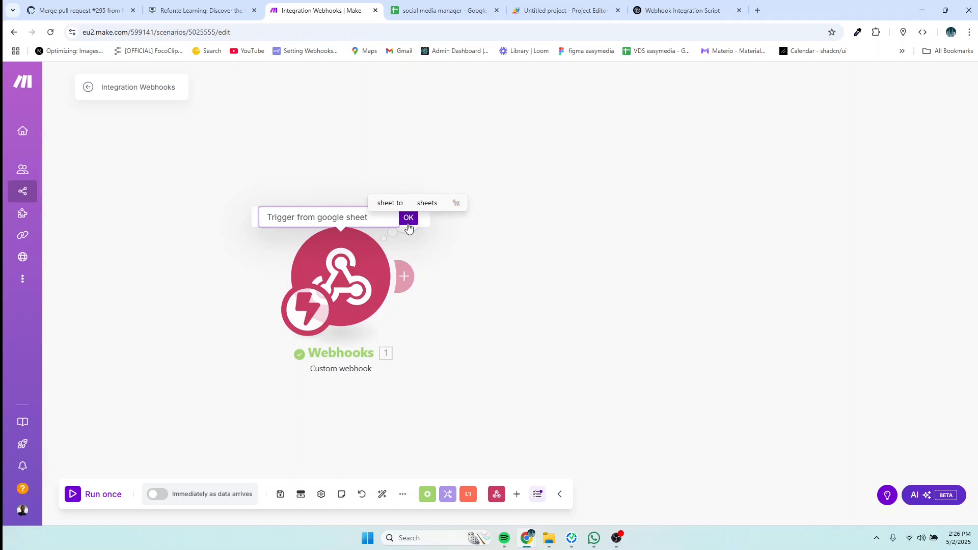
left_click(408, 218)
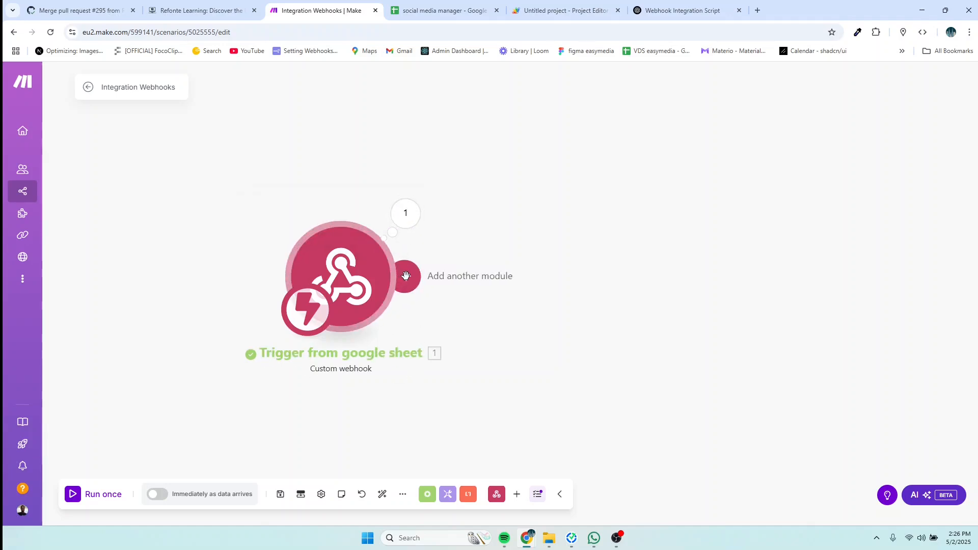
Step: Add a Router module after the 'Trigger from google sheet' webhook
left_click(423, 277)
left_click(427, 276)
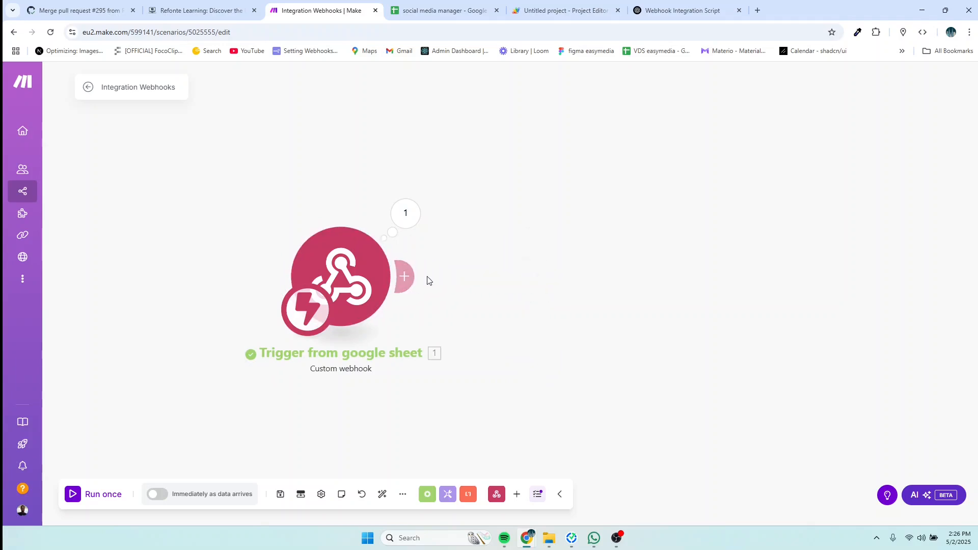
left_click(412, 276)
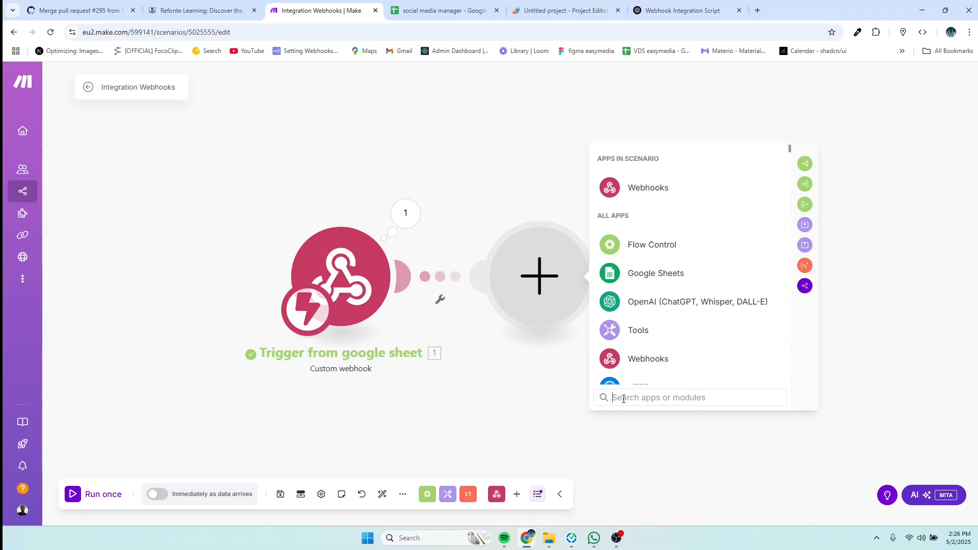
type("rouetr")
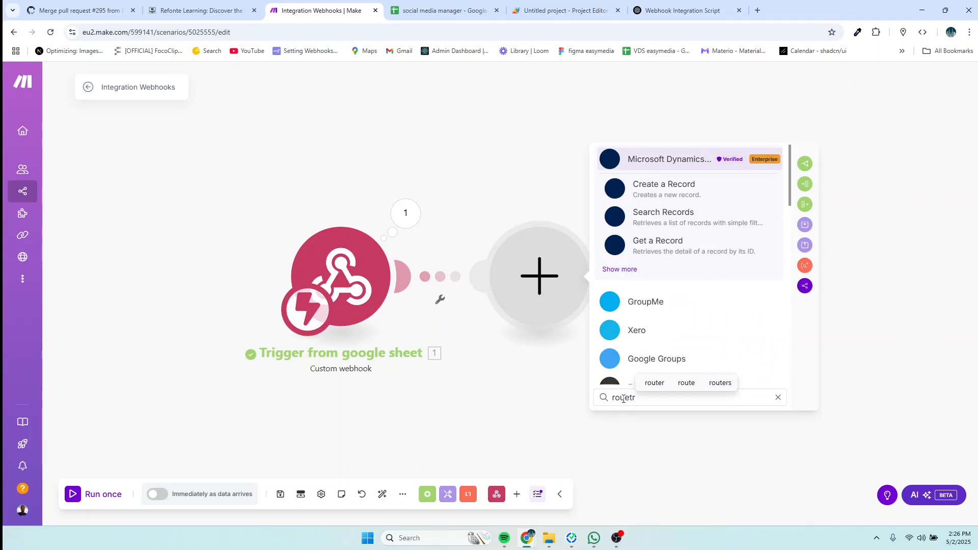
key("BackSpace")
key("BackSpace")
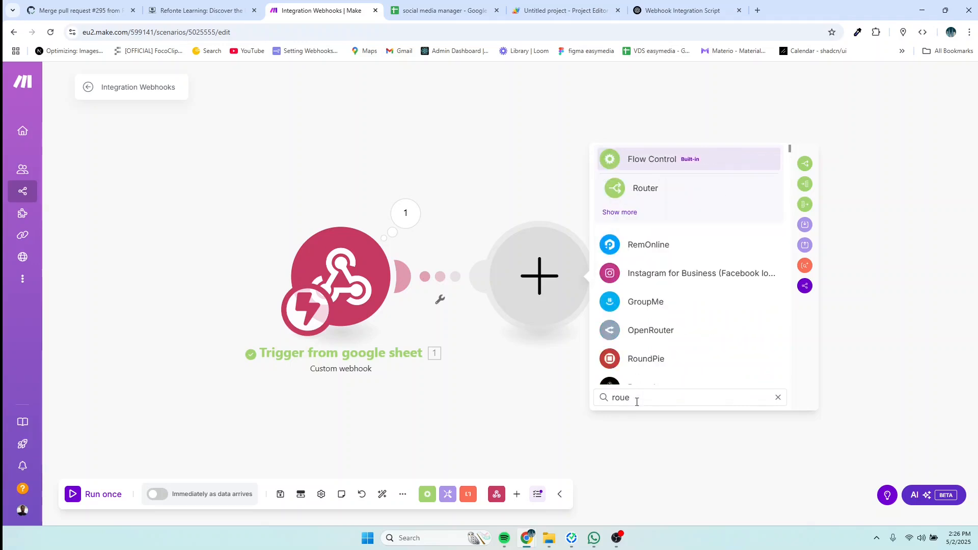
key("BackSpace")
type("ter")
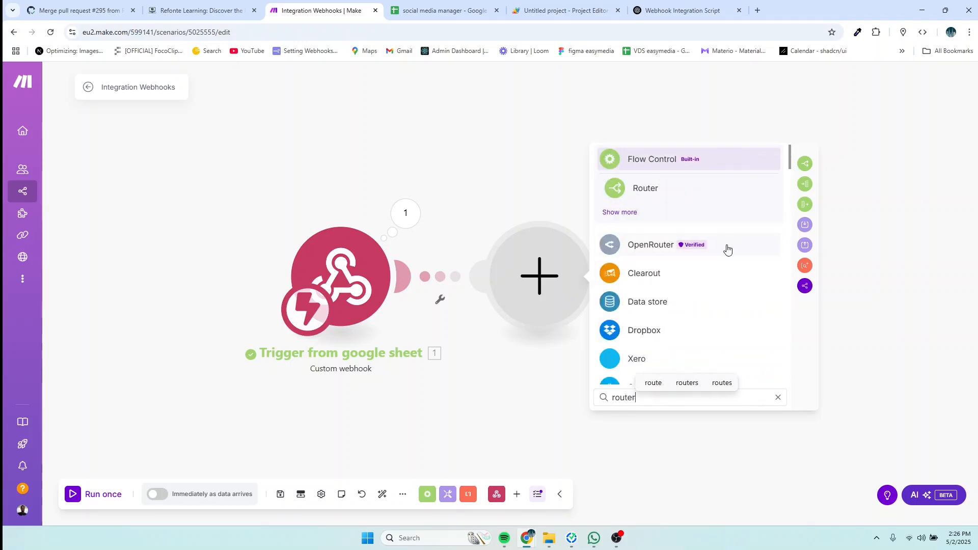
left_click(643, 198)
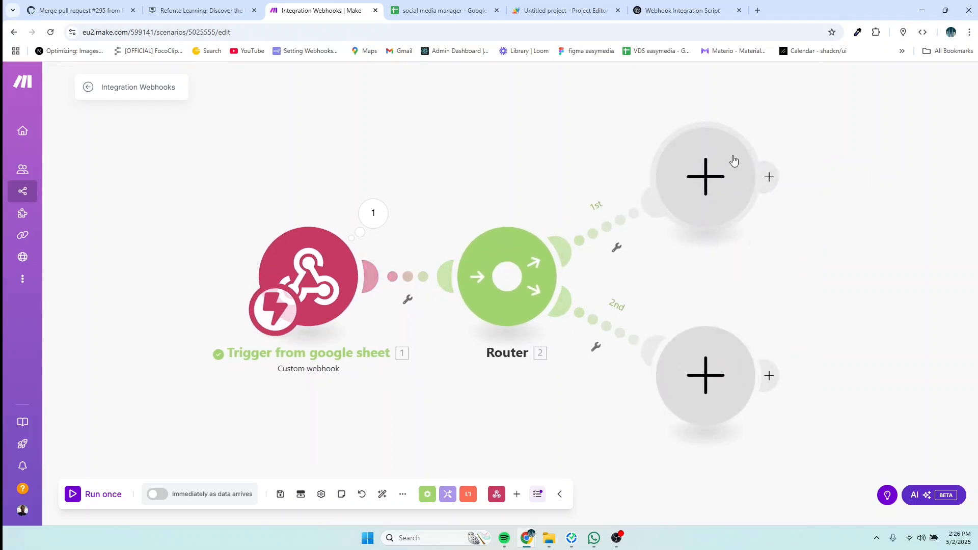
Step: Delete the extra third-route module and nudge the second route's empty module lower
left_click(507, 276)
right_click(705, 390)
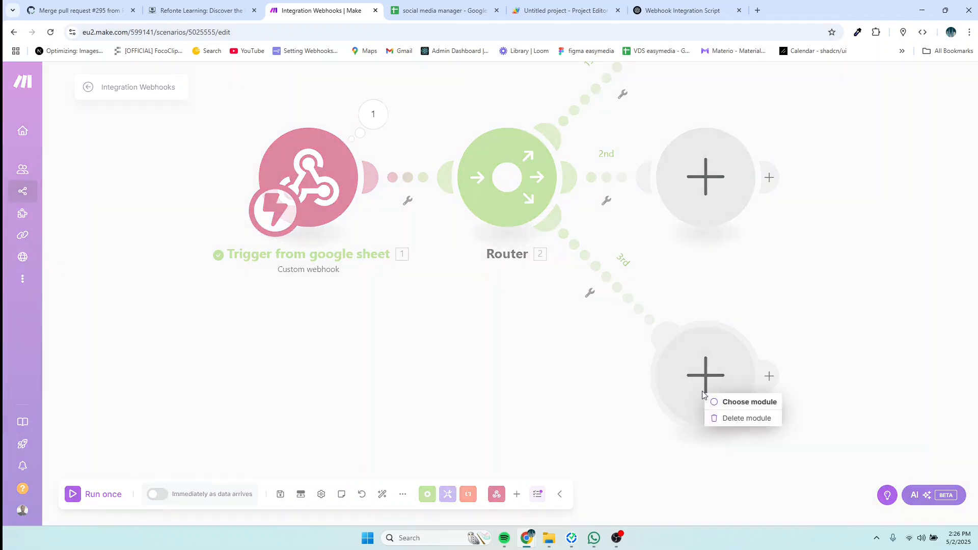
left_click(751, 420)
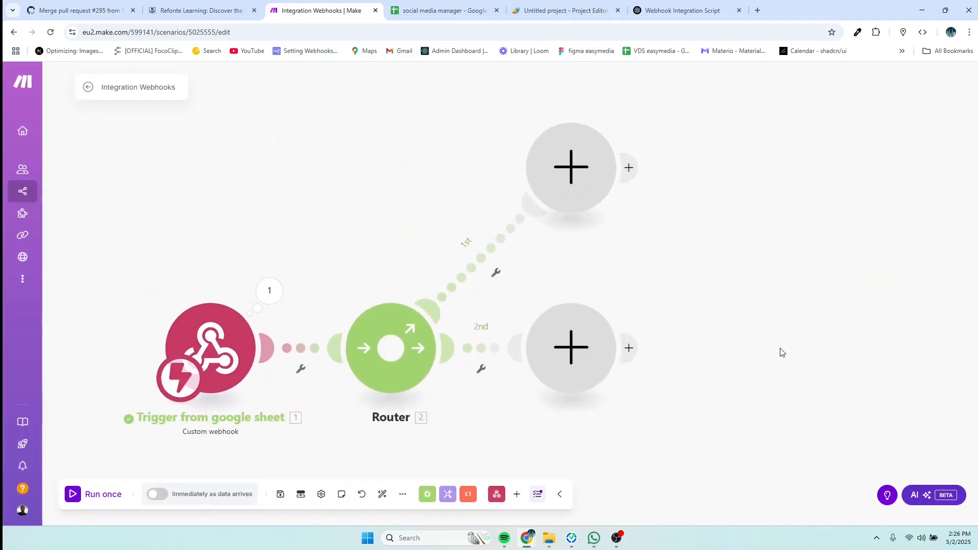
left_click_drag(572, 350, 577, 375)
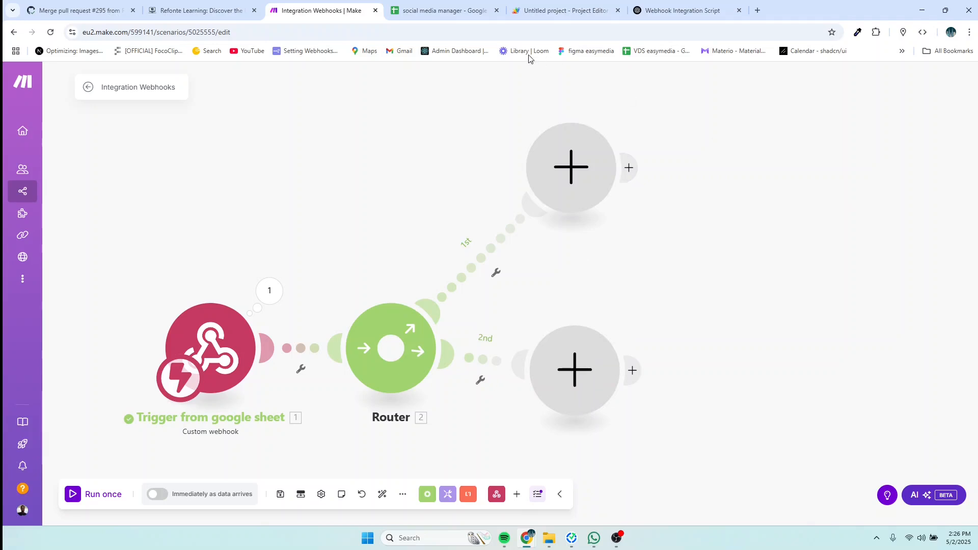
left_click(442, 10)
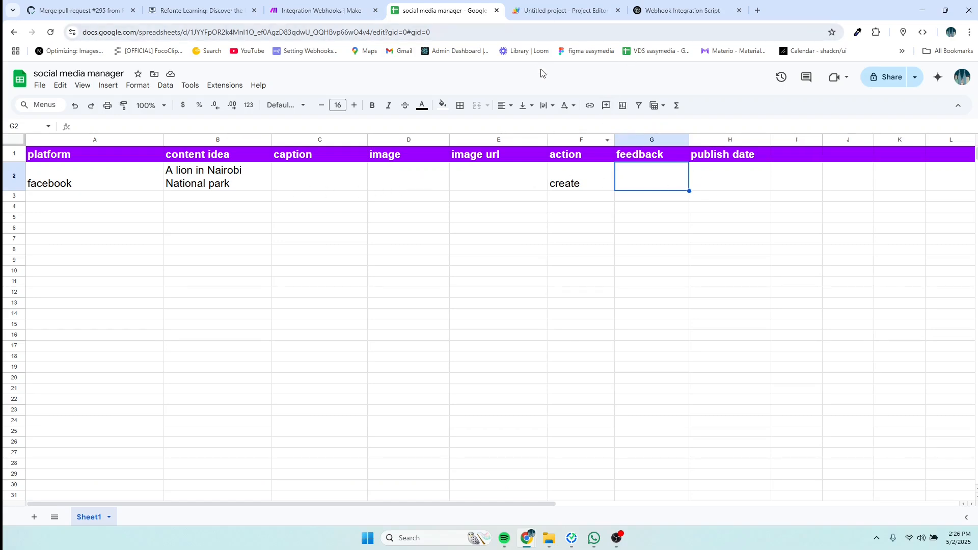
left_click(310, 12)
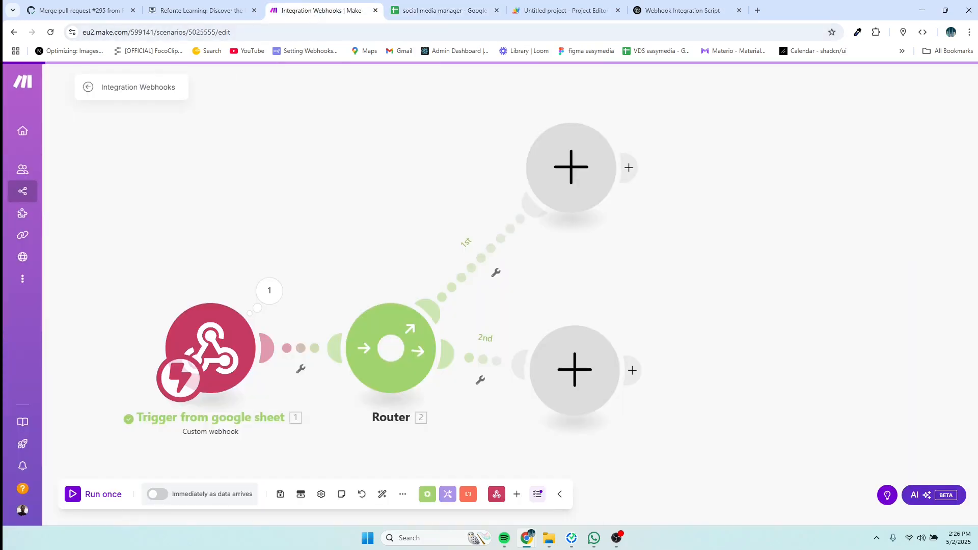
Step: Add a filter labelled 'generate image and caption' on route 1, passing only items with action equal to 'create'
left_click(484, 262)
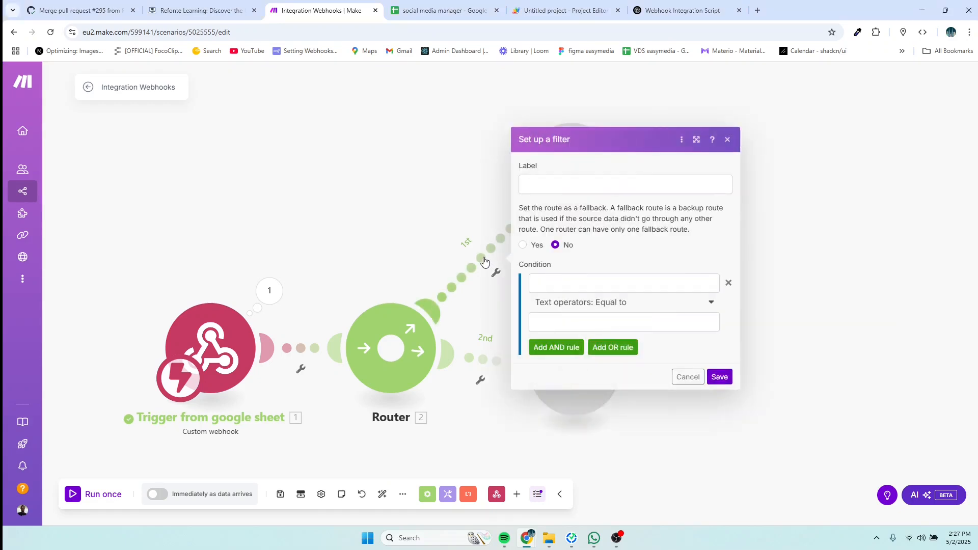
left_click(542, 183)
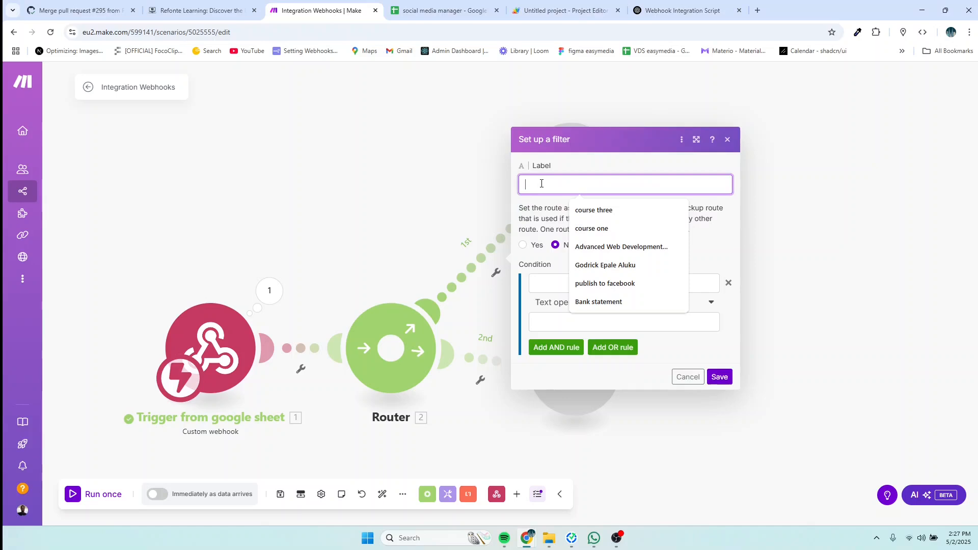
type("gen")
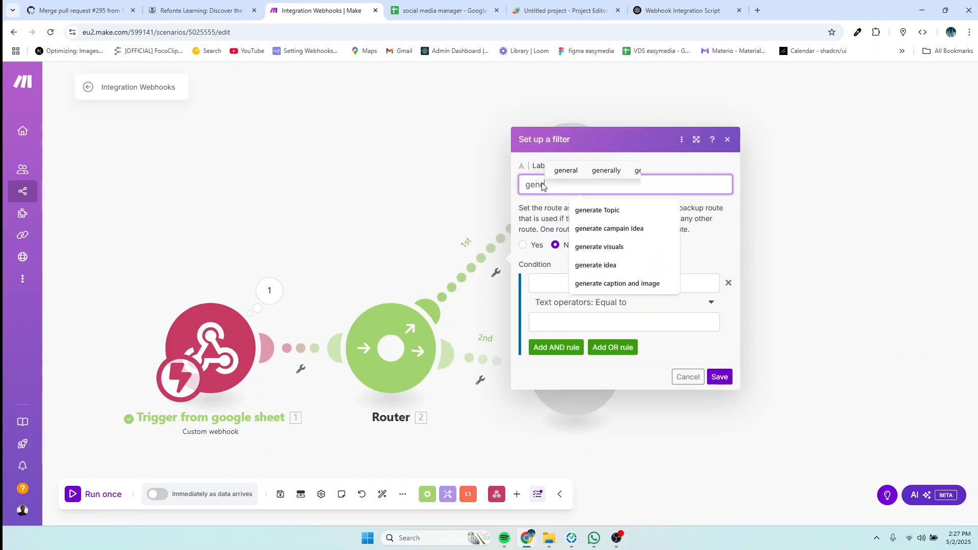
type("erate im")
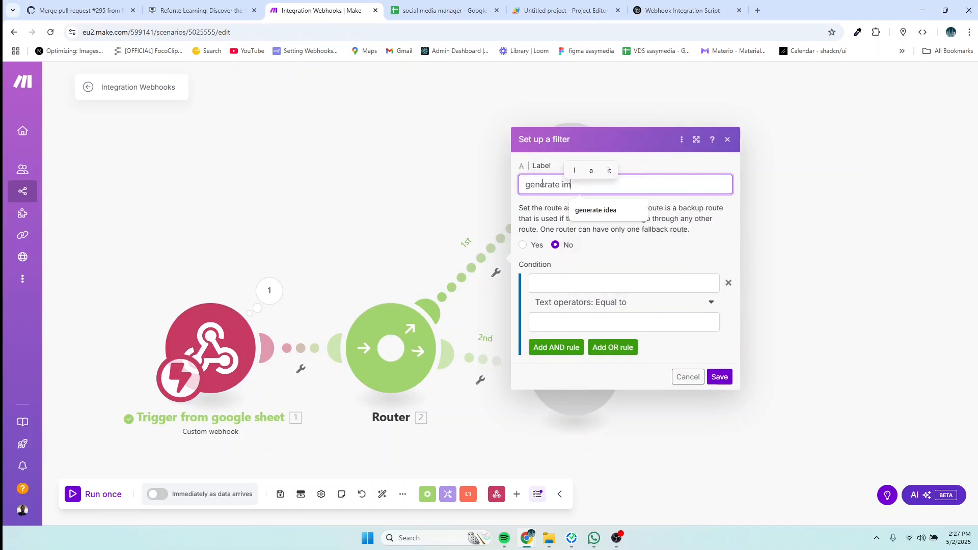
type("age and ca")
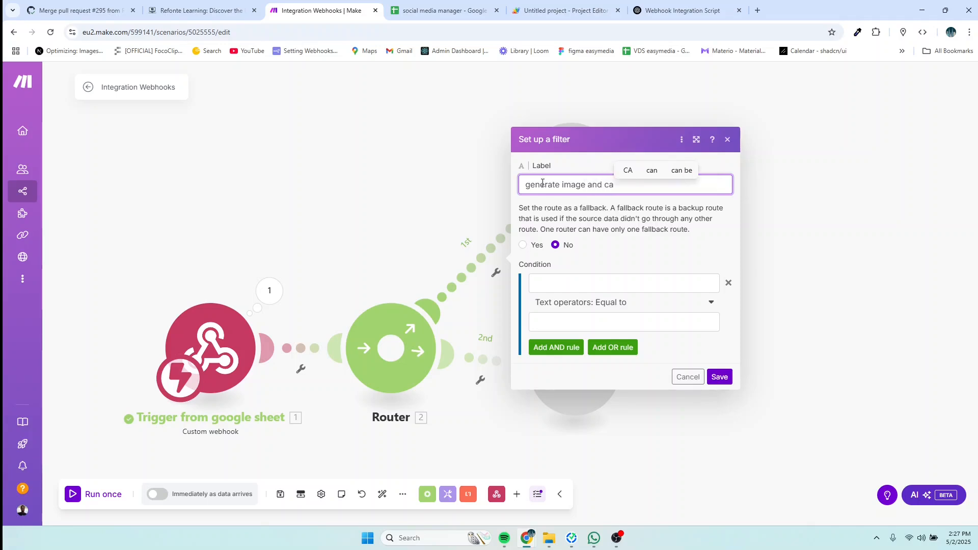
type("ption")
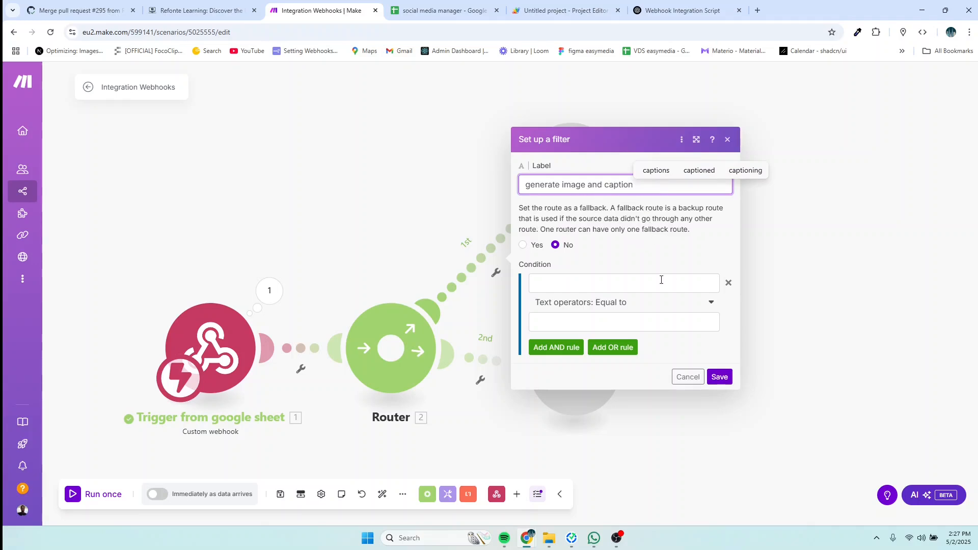
left_click(581, 284)
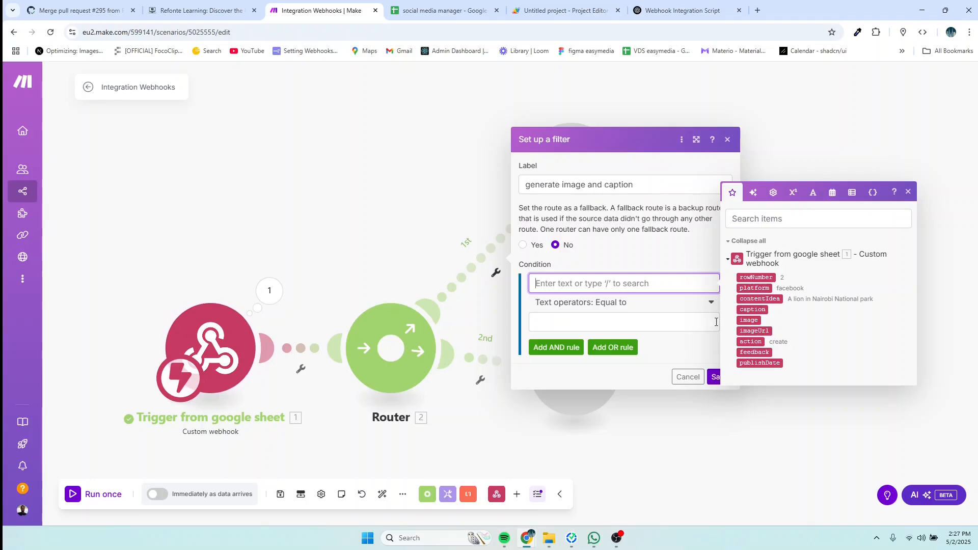
left_click(748, 342)
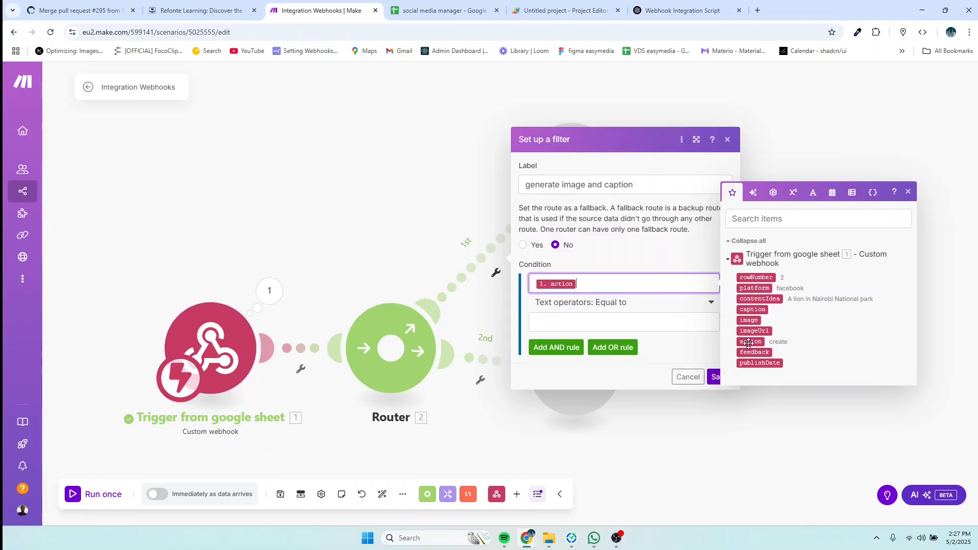
left_click(569, 321)
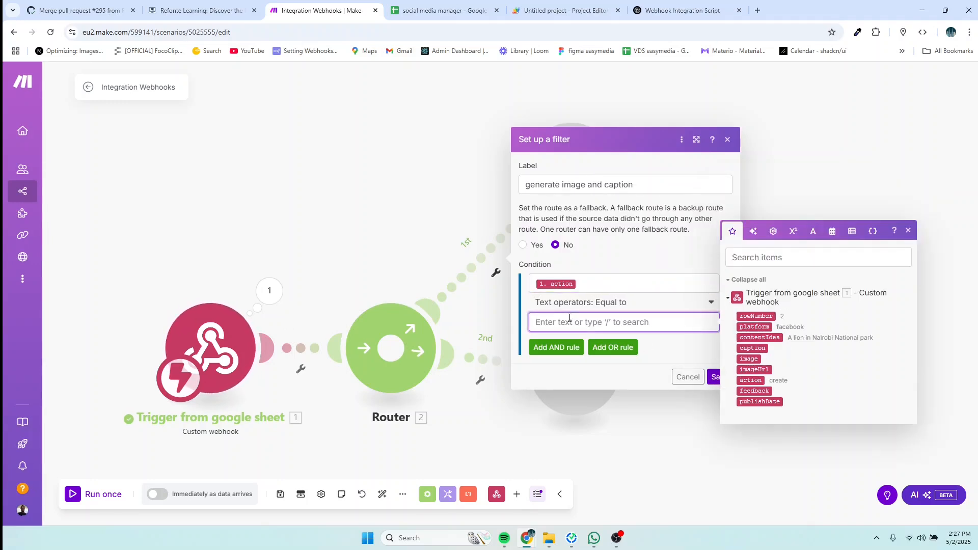
type("create")
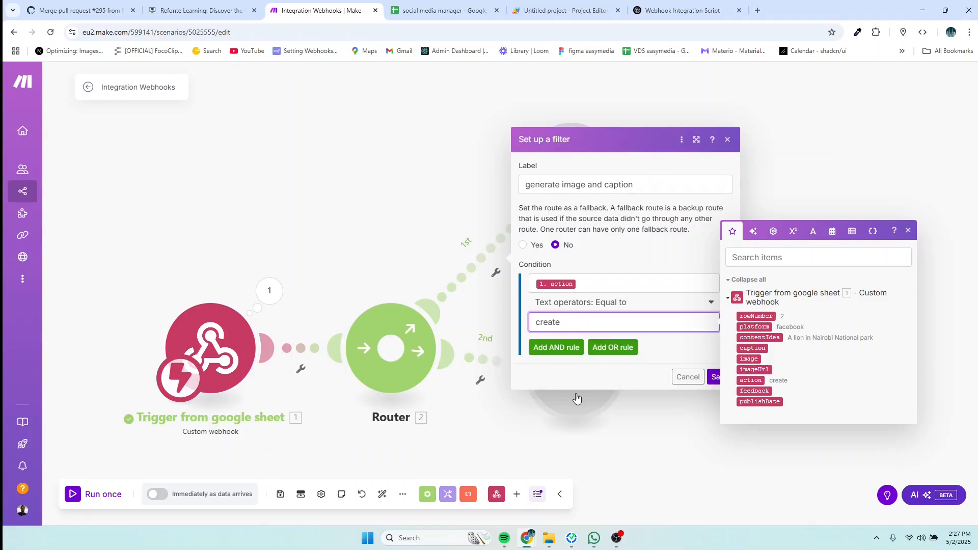
left_click(715, 378)
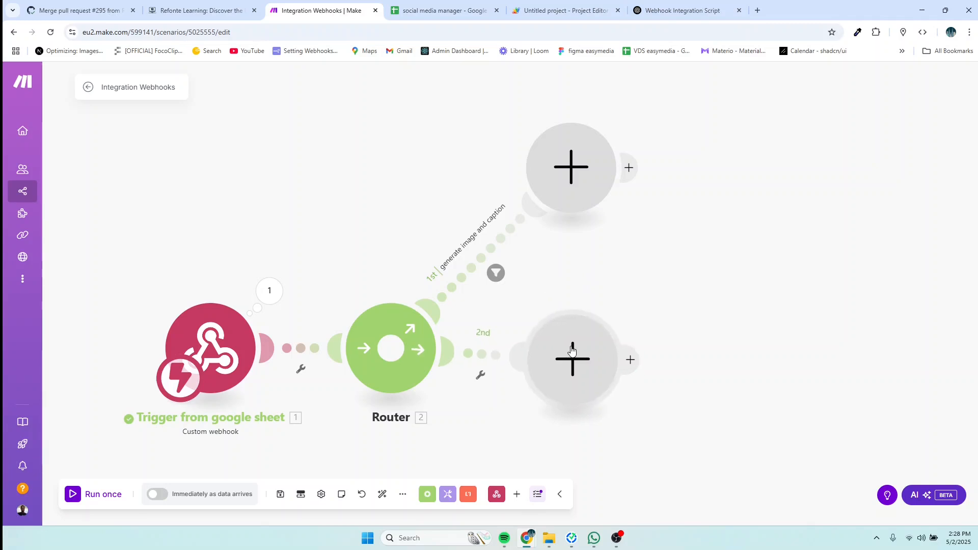
Step: Drag the 'Trigger from google sheet' webhook and the Router up and to the left on the canvas
left_click_drag(391, 348, 373, 329)
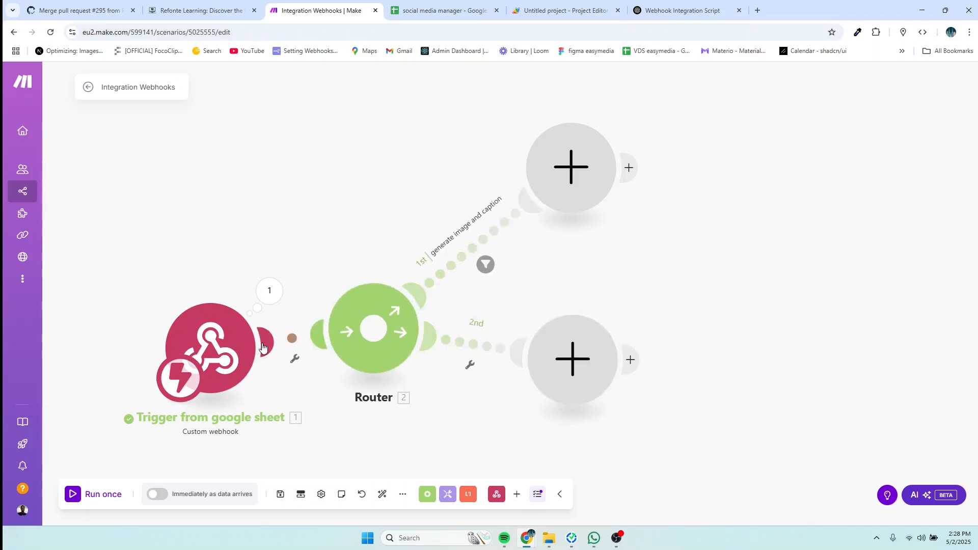
left_click_drag(262, 347, 242, 305)
left_click_drag(385, 338, 367, 308)
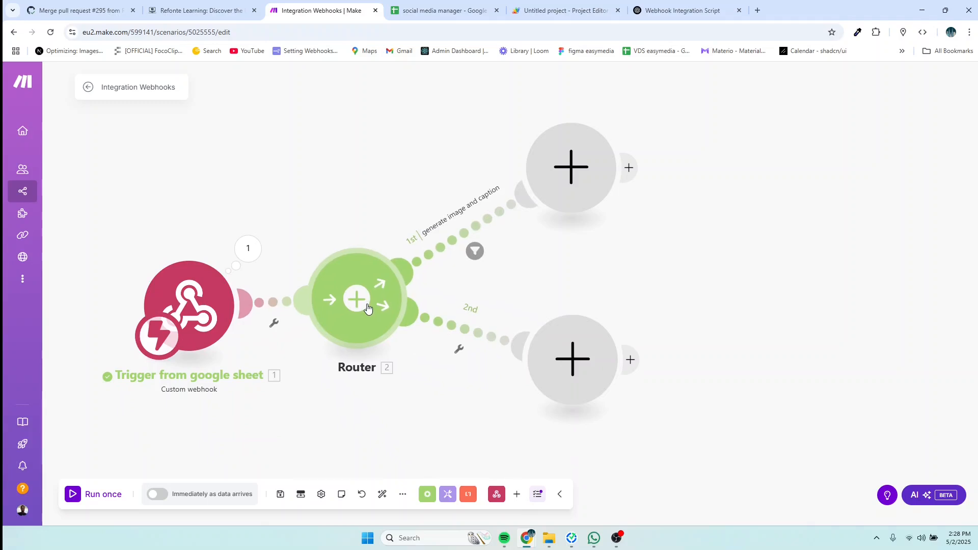
mouse_move(192, 305)
left_mouse_down()
mouse_move(173, 307)
mouse_move(174, 299)
left_mouse_up()
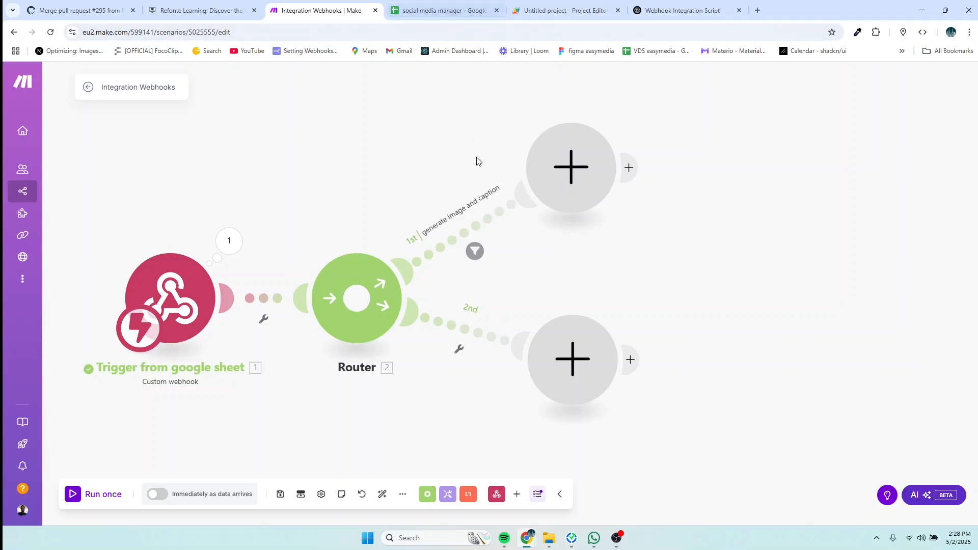
Step: Add an OpenAI (ChatGPT, Whisper, DALL-E) Create a Completion module to the first route
left_click(578, 174)
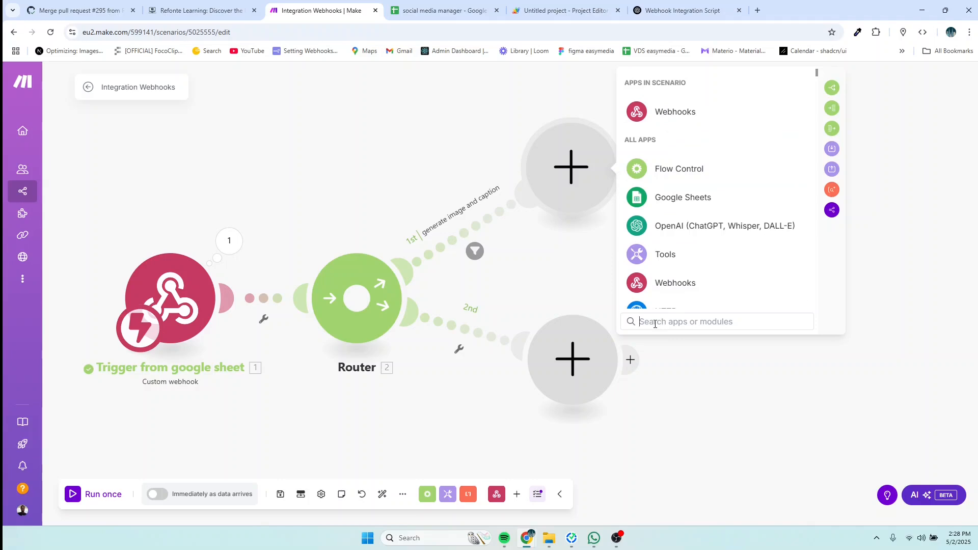
type("open")
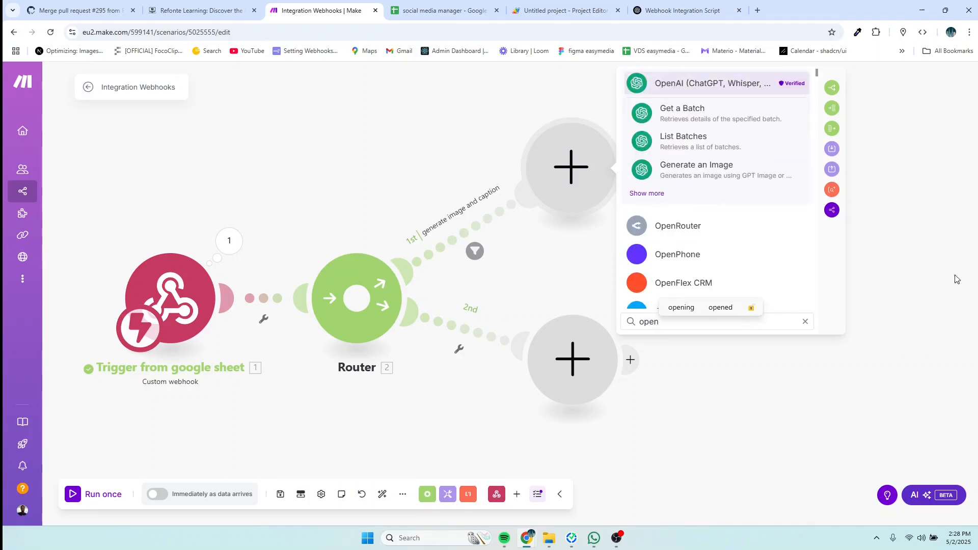
left_click(749, 85)
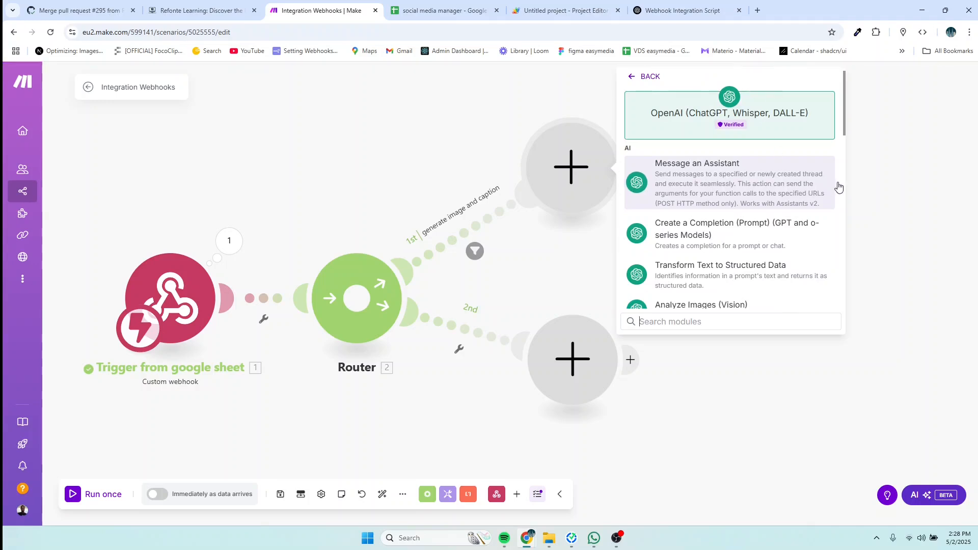
scroll(726, 200, "down", 2)
scroll(726, 200, "down", 2)
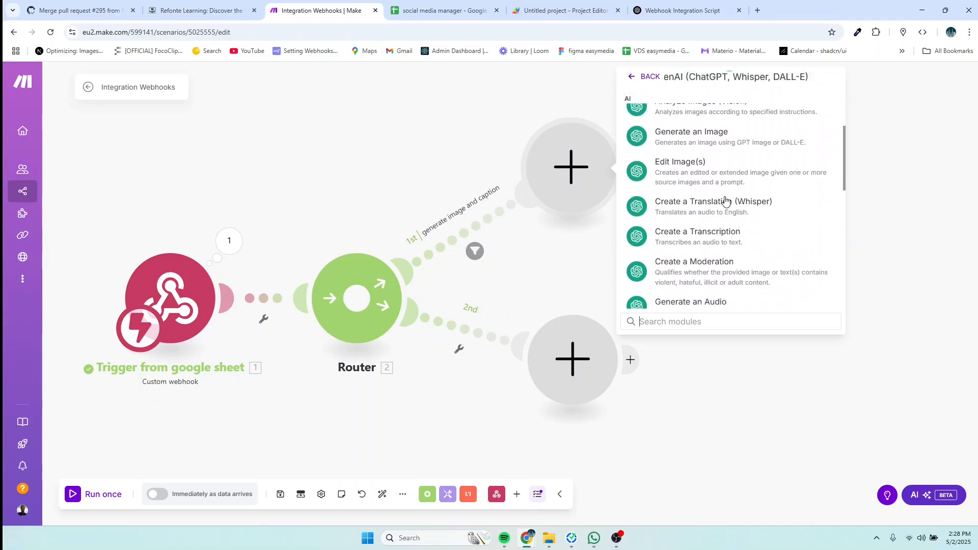
scroll(740, 246, "down", 1)
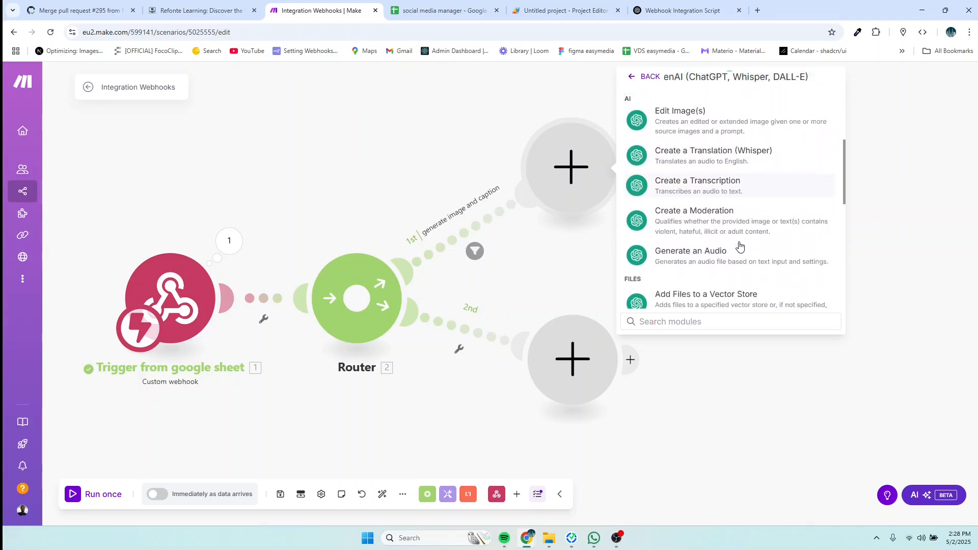
scroll(740, 246, "up", 5)
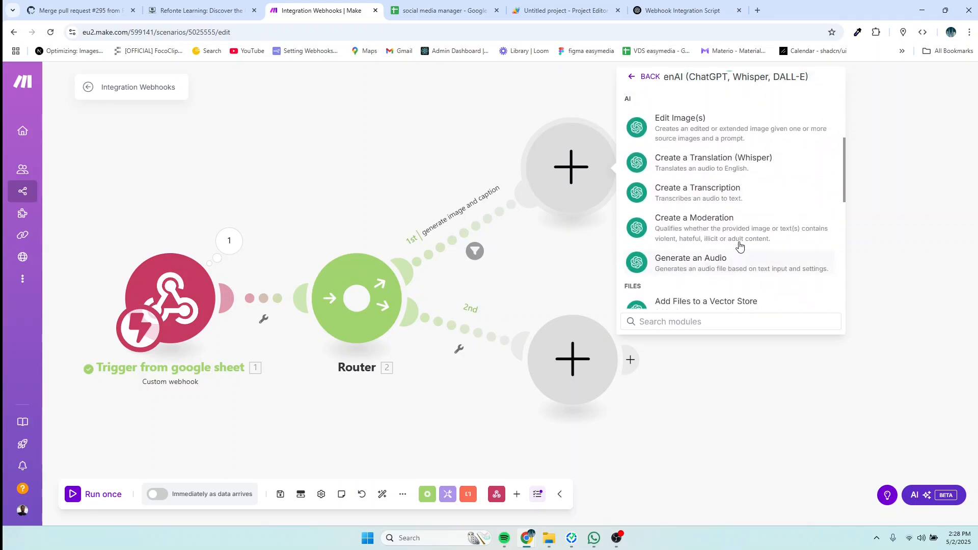
scroll(740, 246, "down", 1)
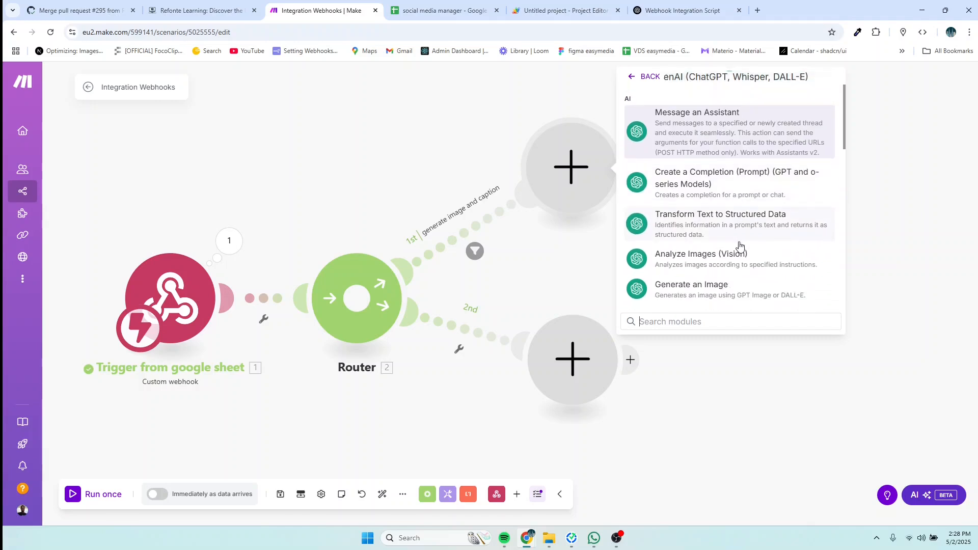
left_click(702, 186)
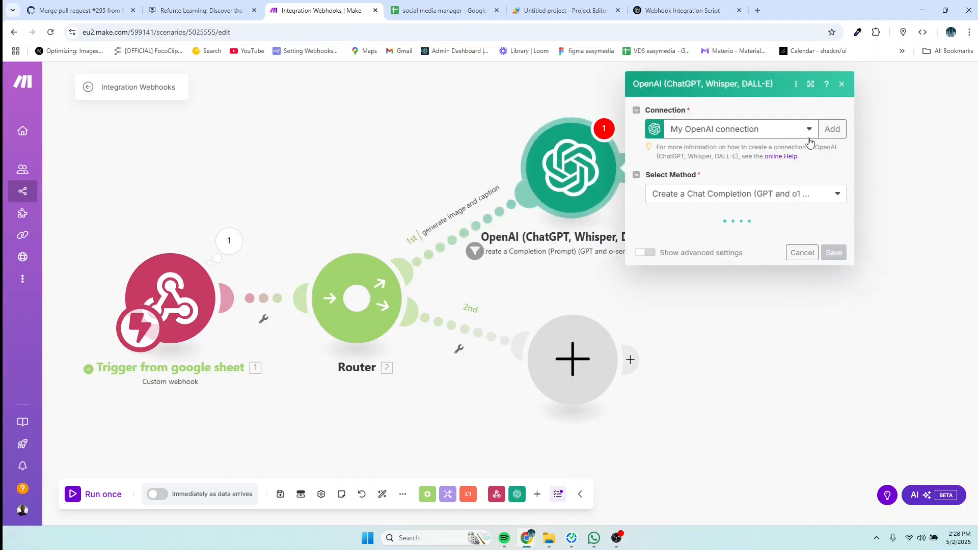
Step: Start a new OpenAI connection, then close the form without entering an API key
left_click(833, 130)
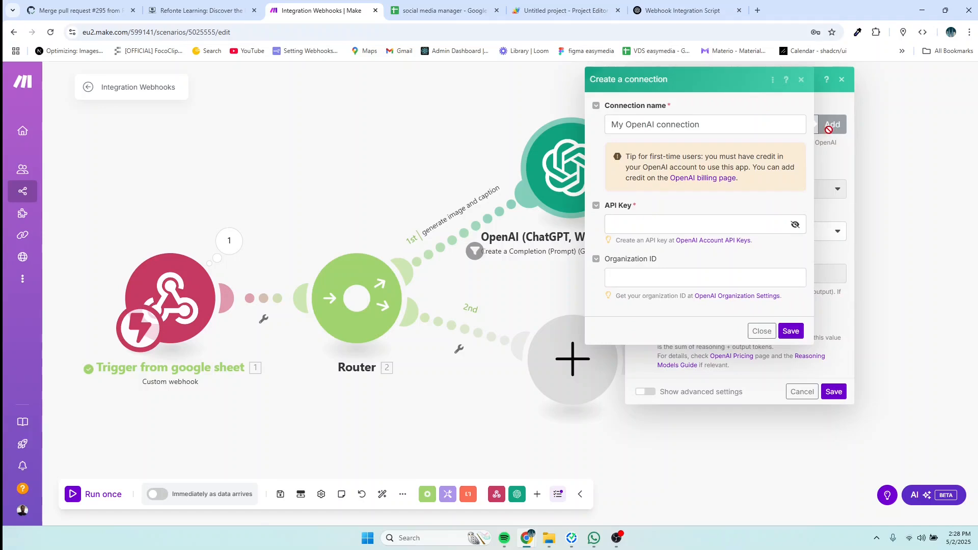
left_click(657, 223)
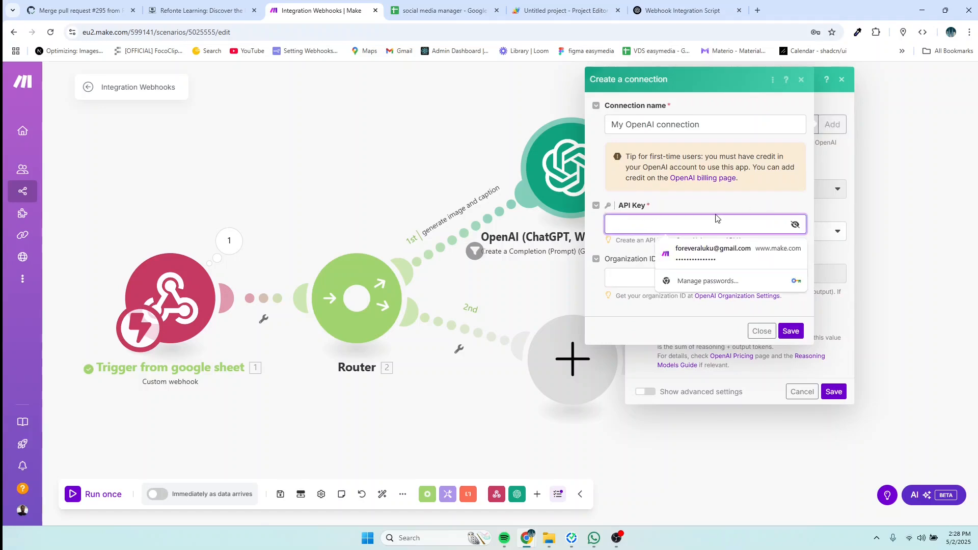
left_click(635, 280)
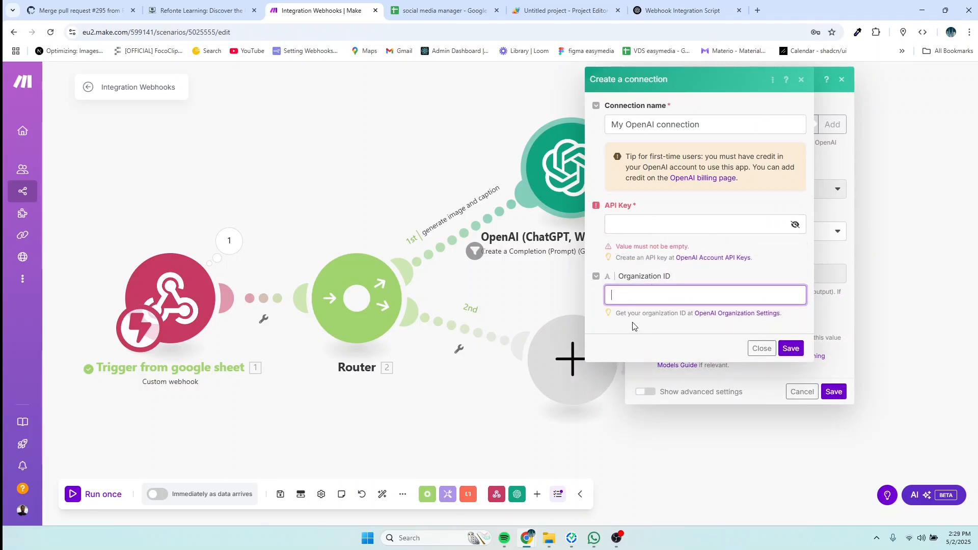
left_click(645, 225)
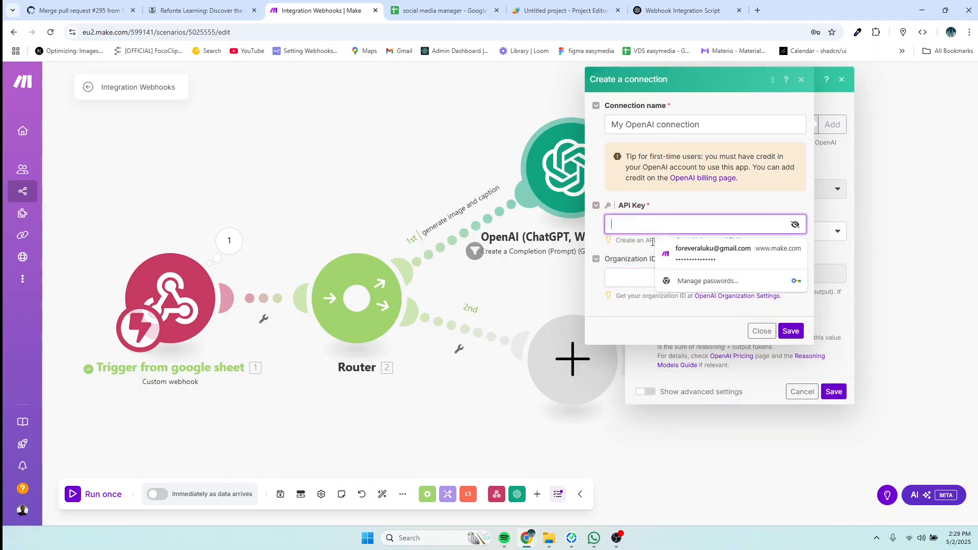
left_click(772, 336)
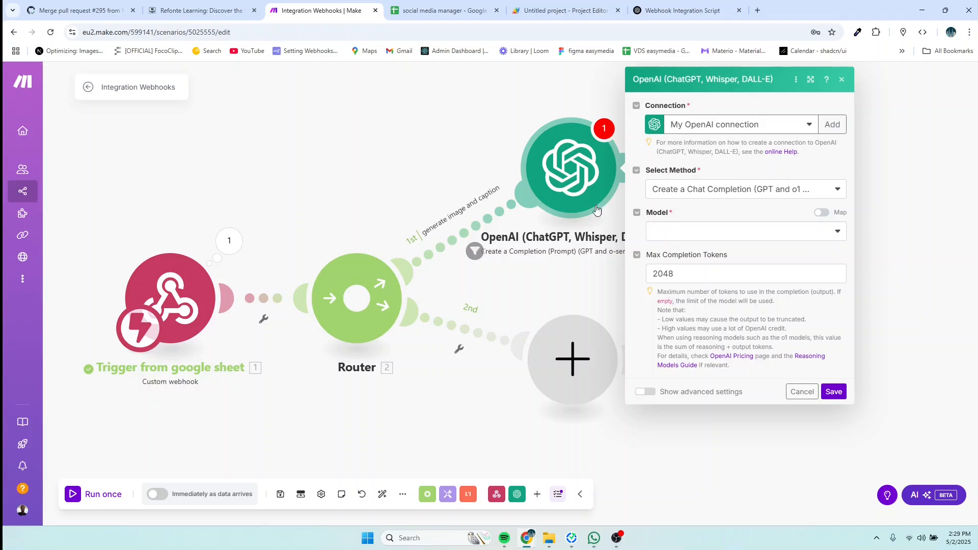
Step: Set the OpenAI module's model, trying gpt-4o before switching to chatgpt-4o-latest
left_click(708, 233)
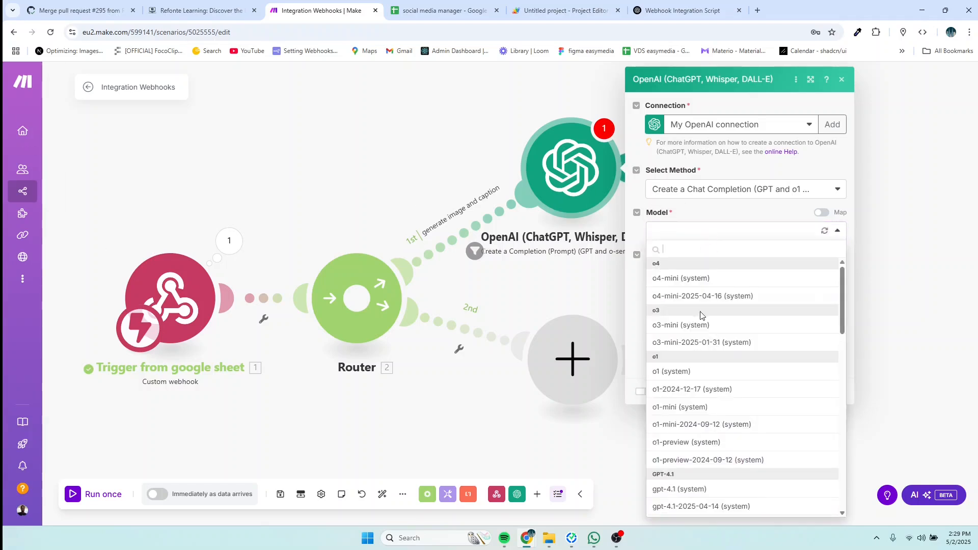
scroll(700, 321, "down", 3)
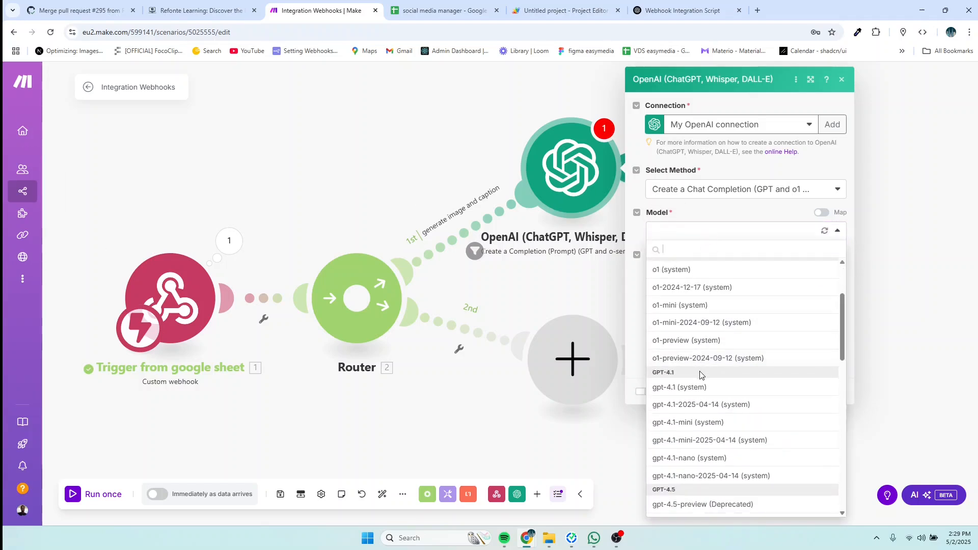
scroll(700, 374, "up", 2)
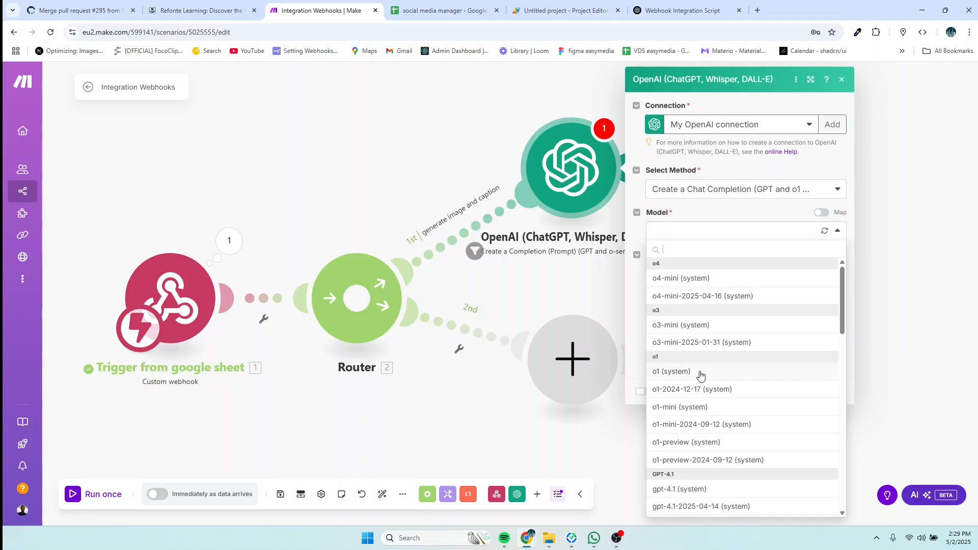
scroll(701, 376, "down", 3)
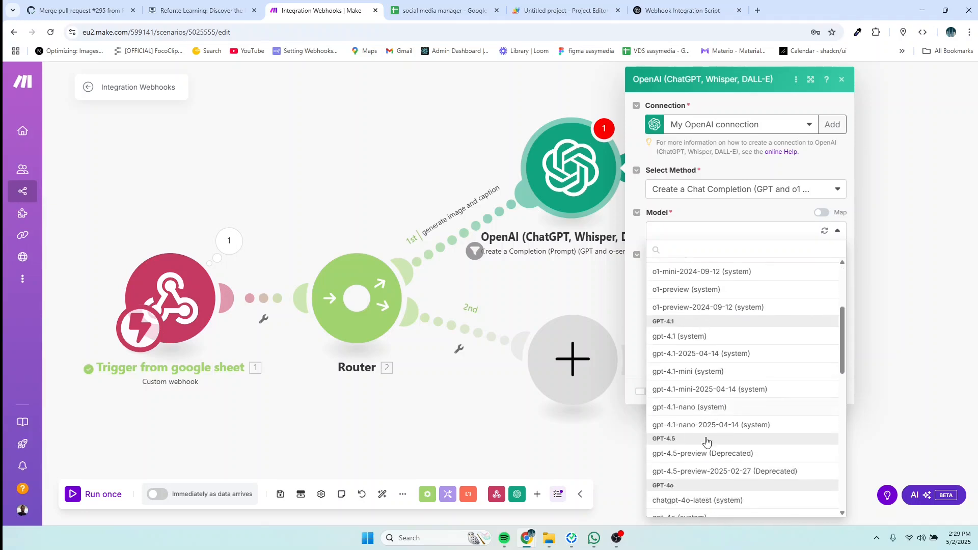
scroll(751, 433, "down", 1)
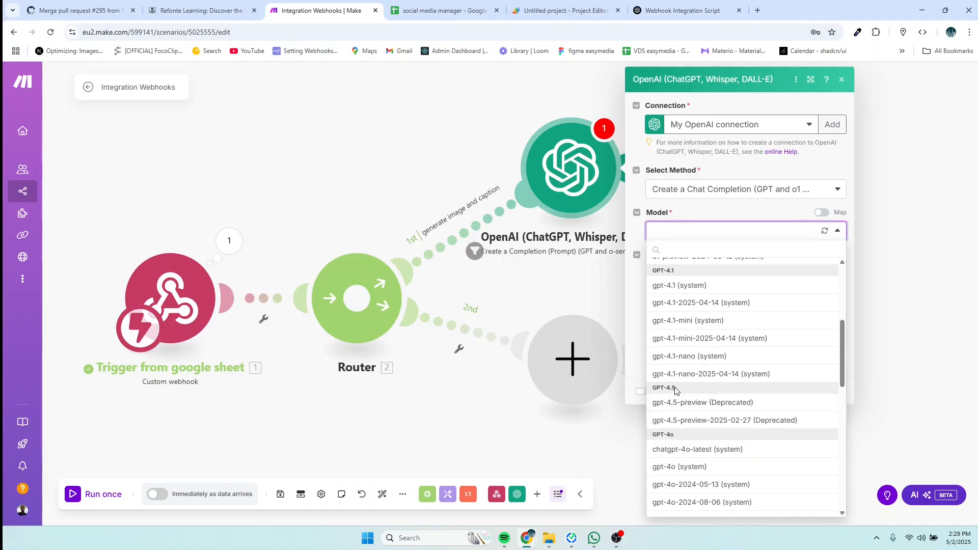
scroll(670, 391, "down", 1)
scroll(670, 391, "down", 1)
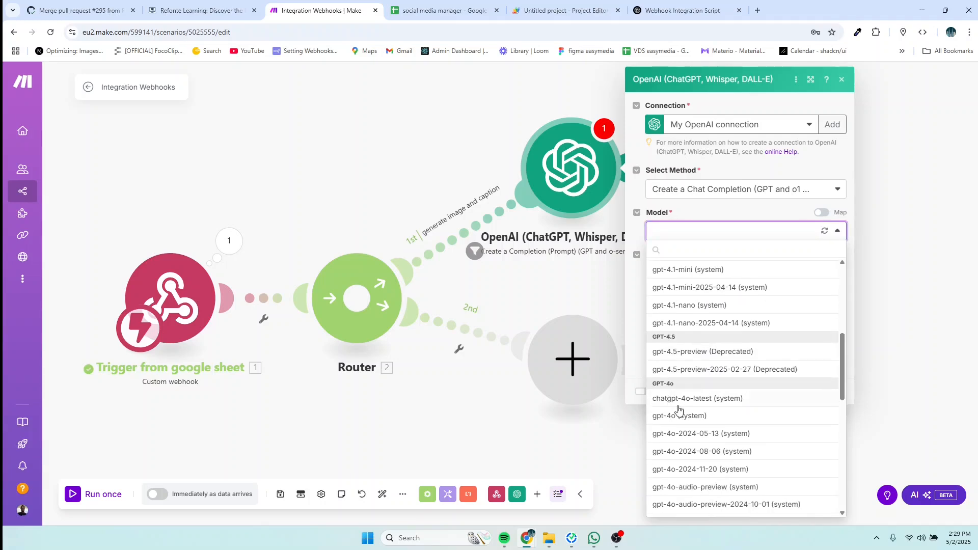
left_click(684, 418)
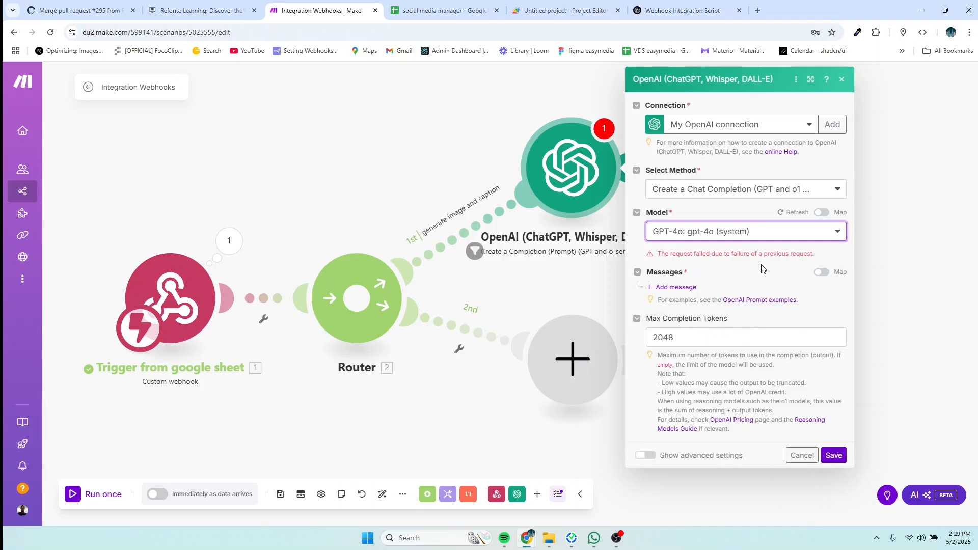
left_click(791, 233)
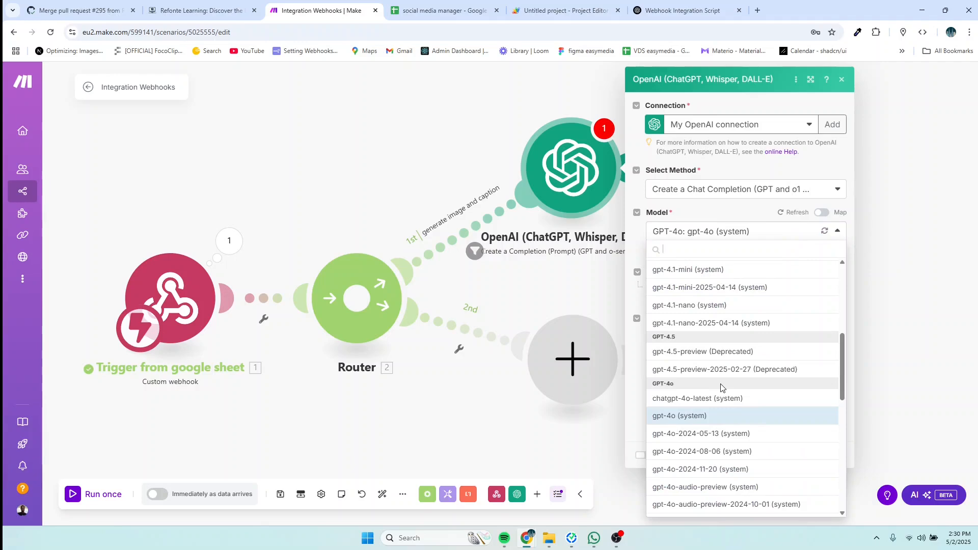
left_click(713, 399)
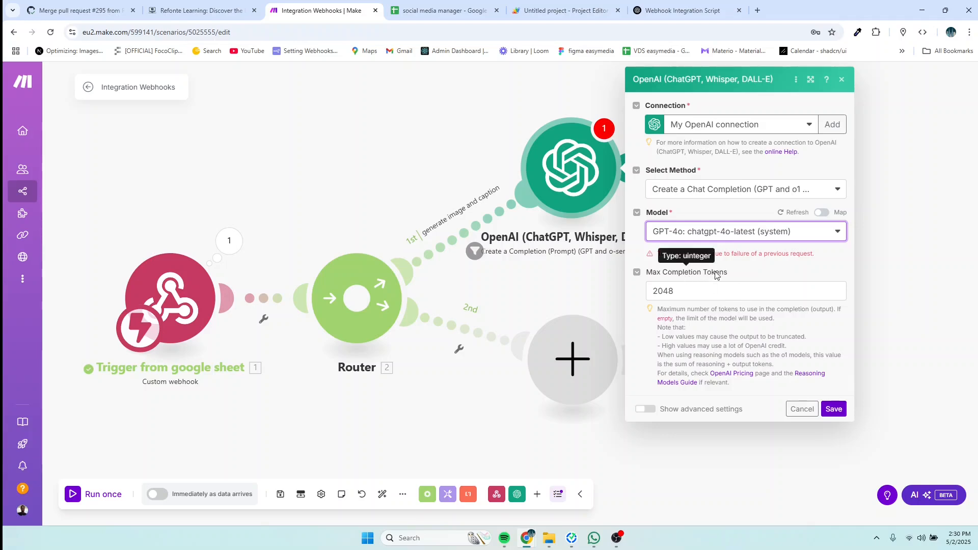
Step: Reselect My OpenAI connection as the module's connection
left_click(733, 262)
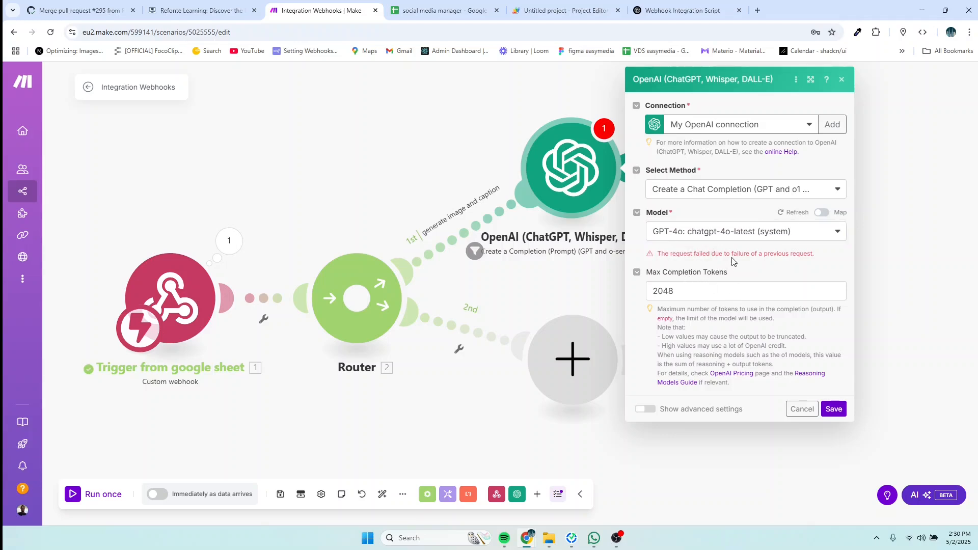
left_click(809, 124)
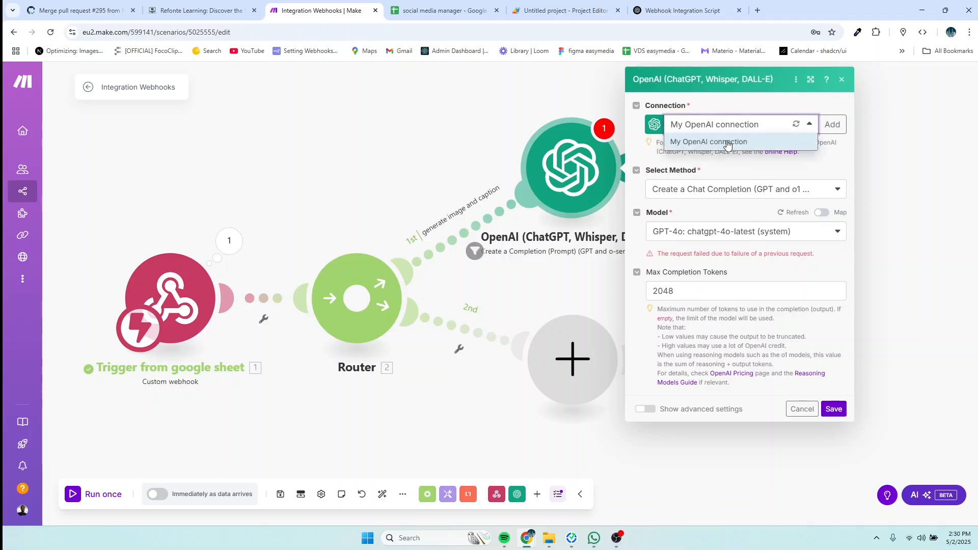
left_click(728, 143)
left_click(802, 410)
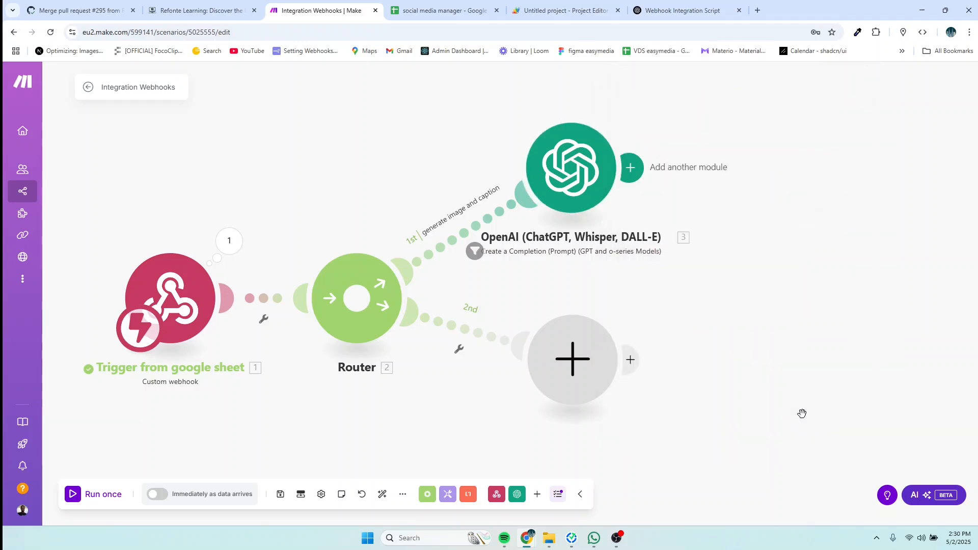
left_click(576, 179)
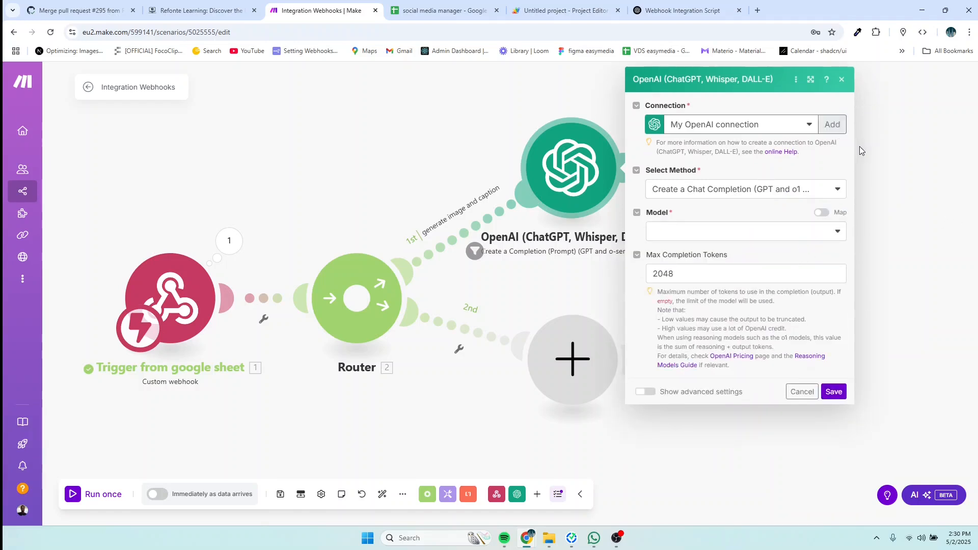
left_click(807, 231)
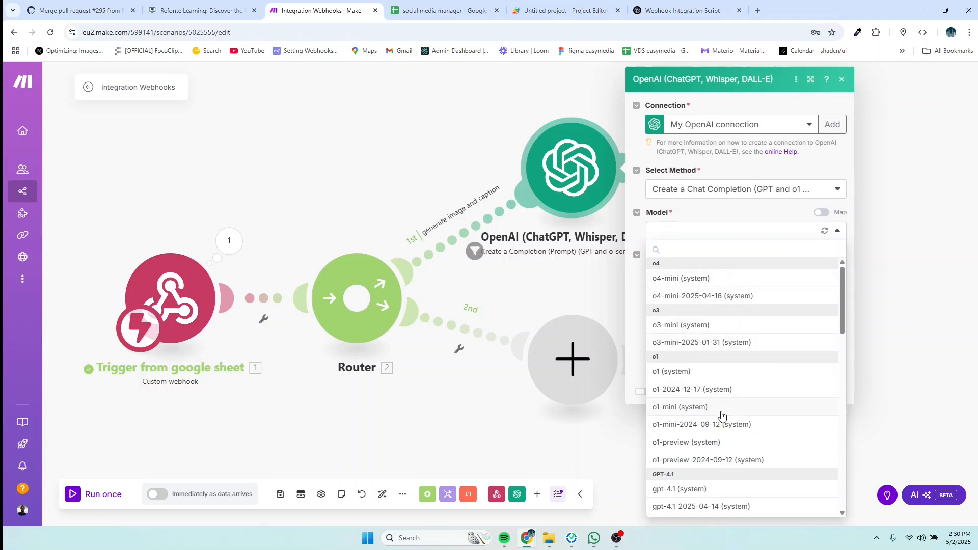
scroll(715, 412, "down", 2)
scroll(697, 433, "down", 2)
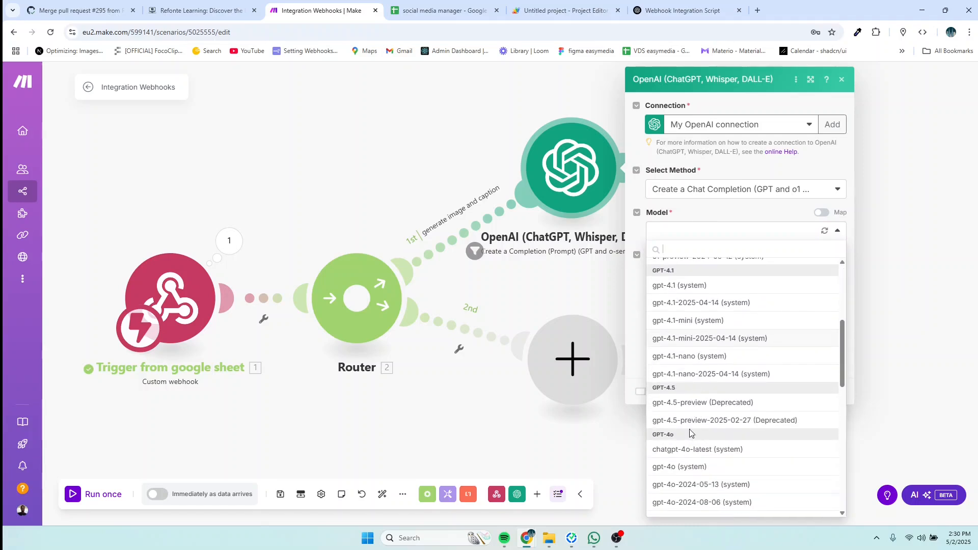
left_click(666, 392)
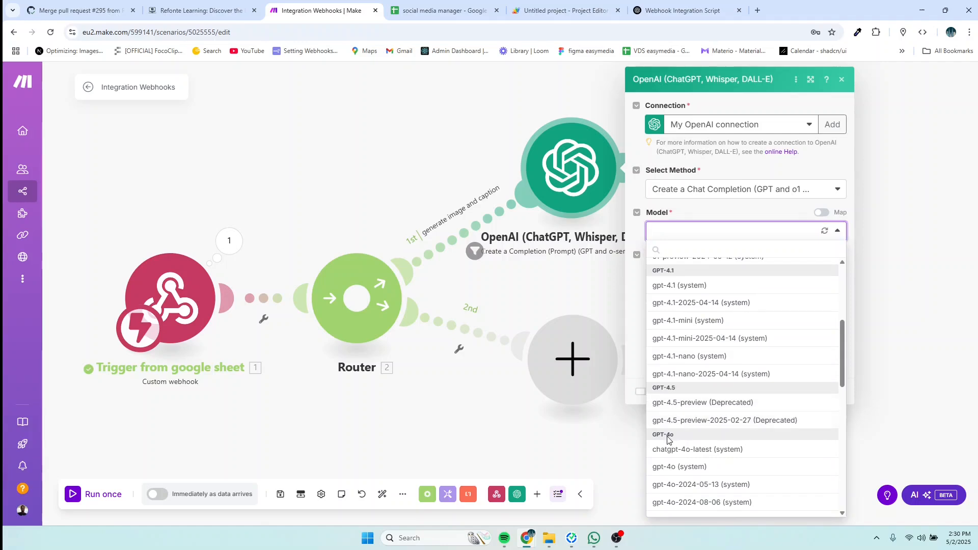
left_click(672, 467)
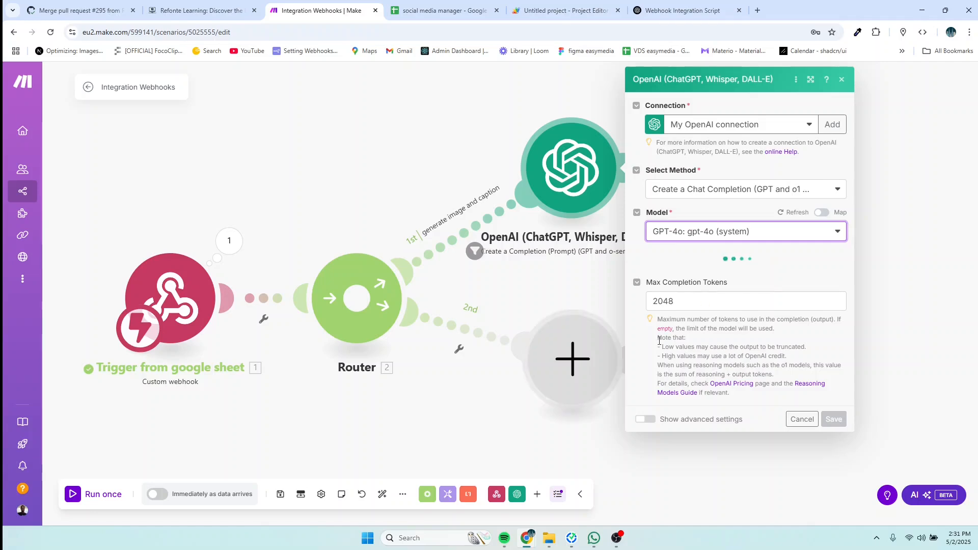
left_click(797, 420)
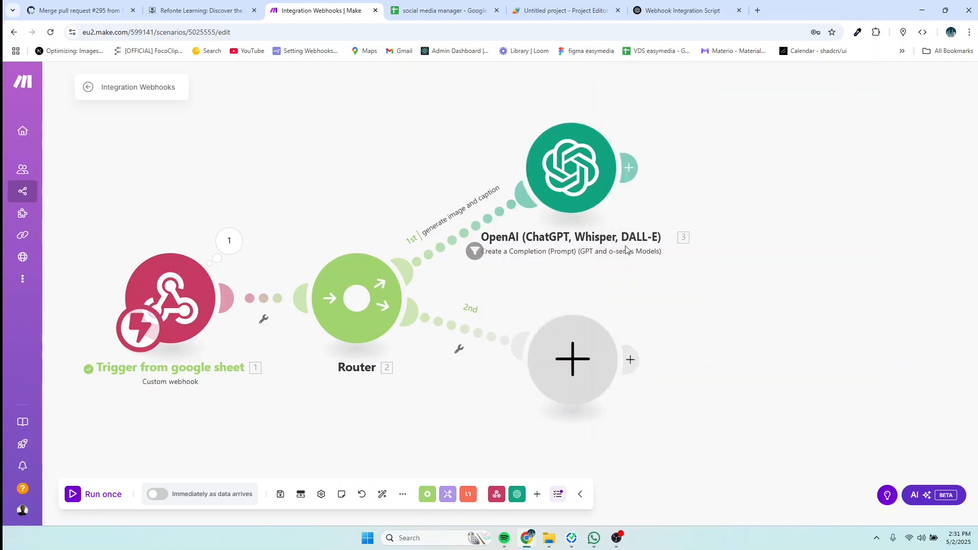
Step: Delete the OpenAI module and label the first route's filter 'create caption and generate an image'
right_click(589, 190)
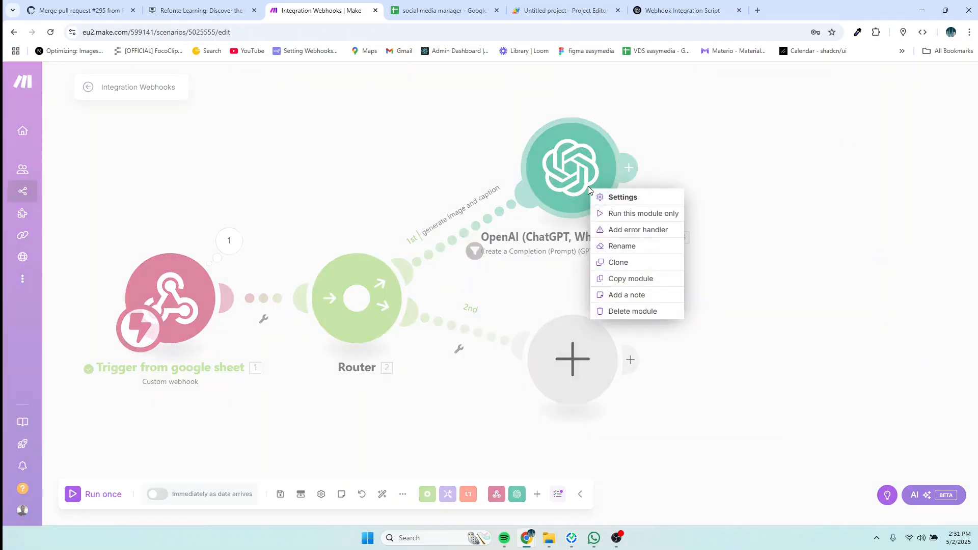
left_click(622, 312)
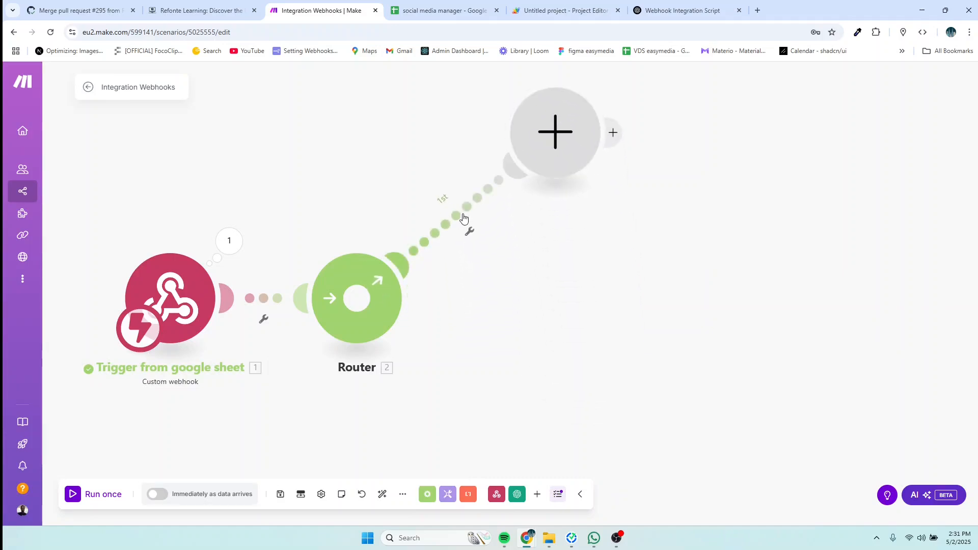
left_click(464, 220)
left_click(522, 140)
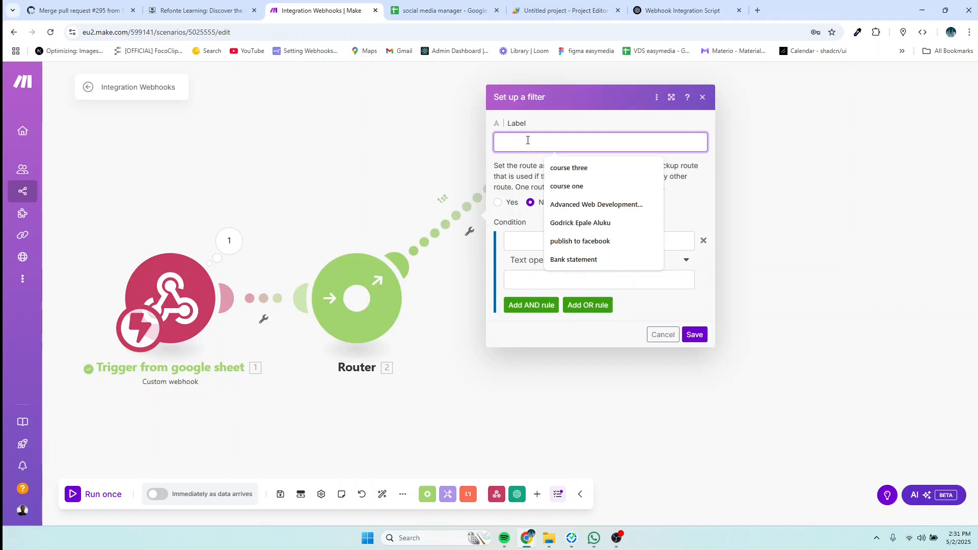
type("crea")
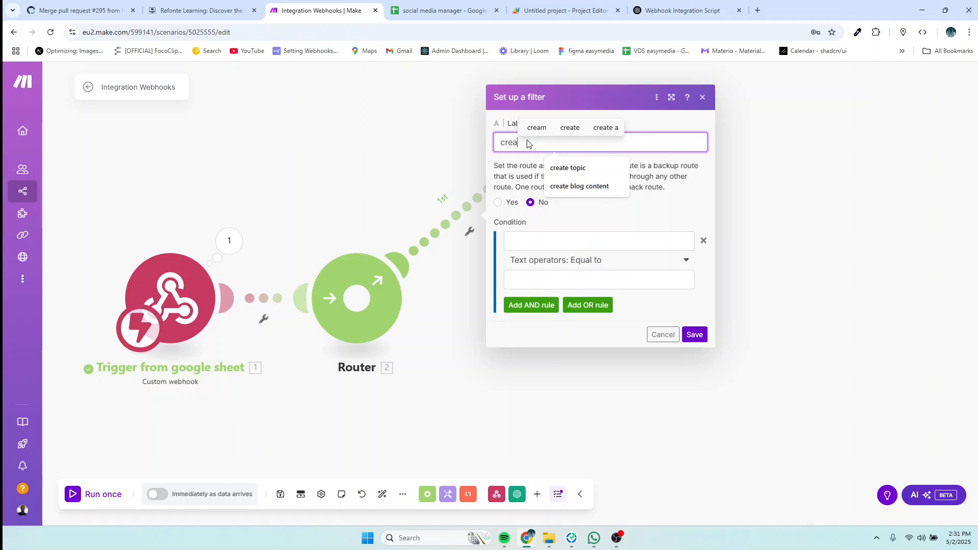
type("te ")
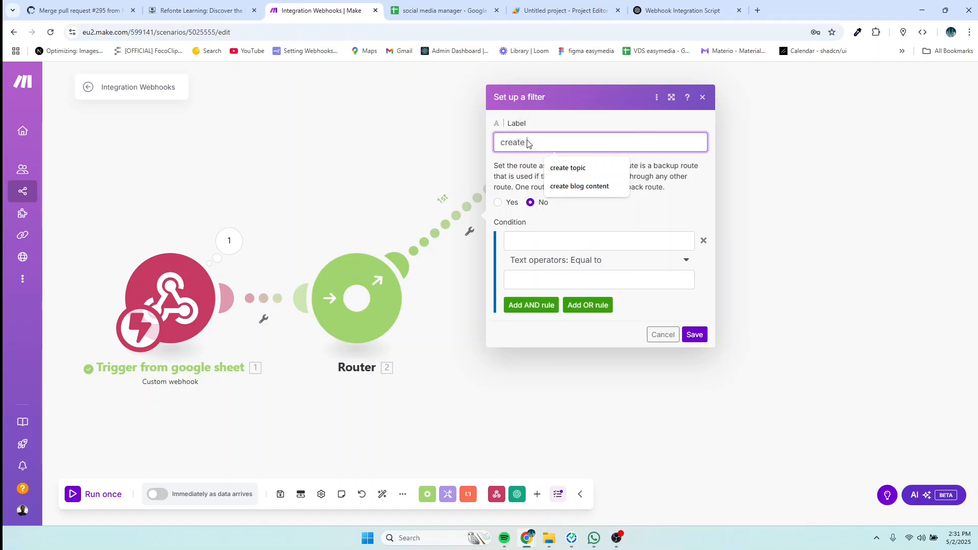
type("capt")
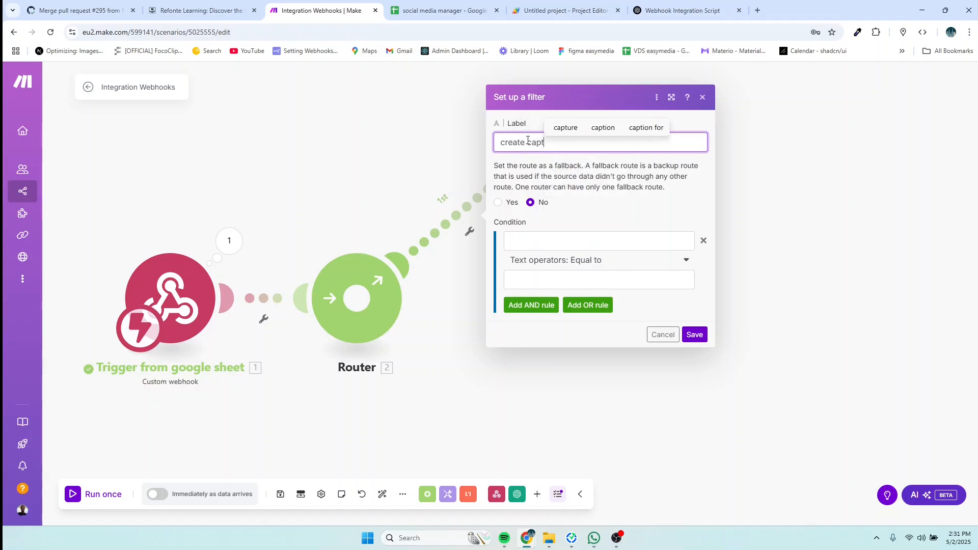
type("ion and gen")
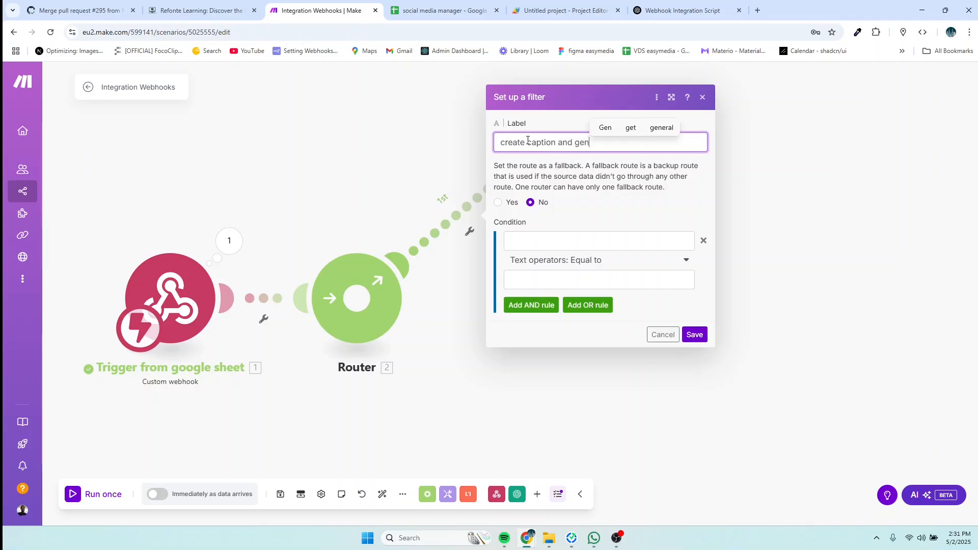
type("erate ")
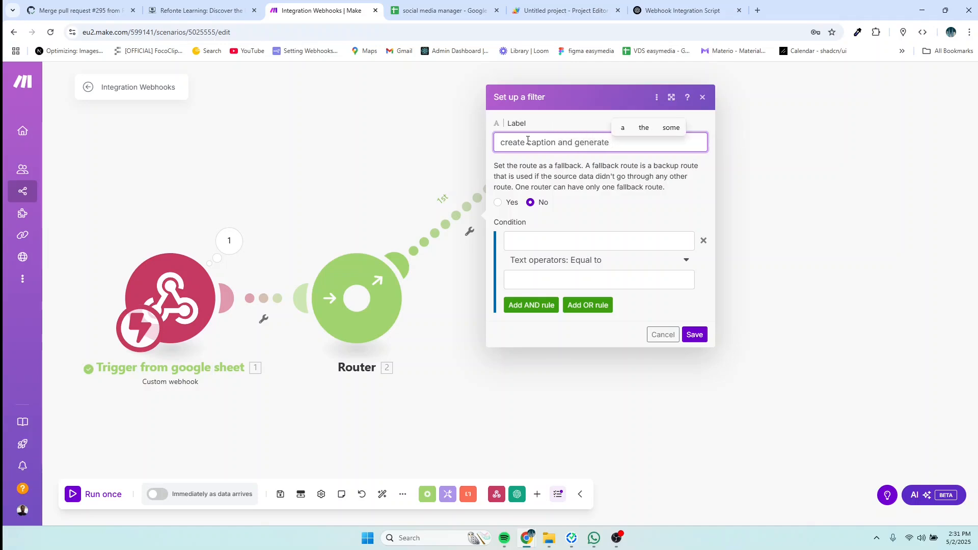
type("an image")
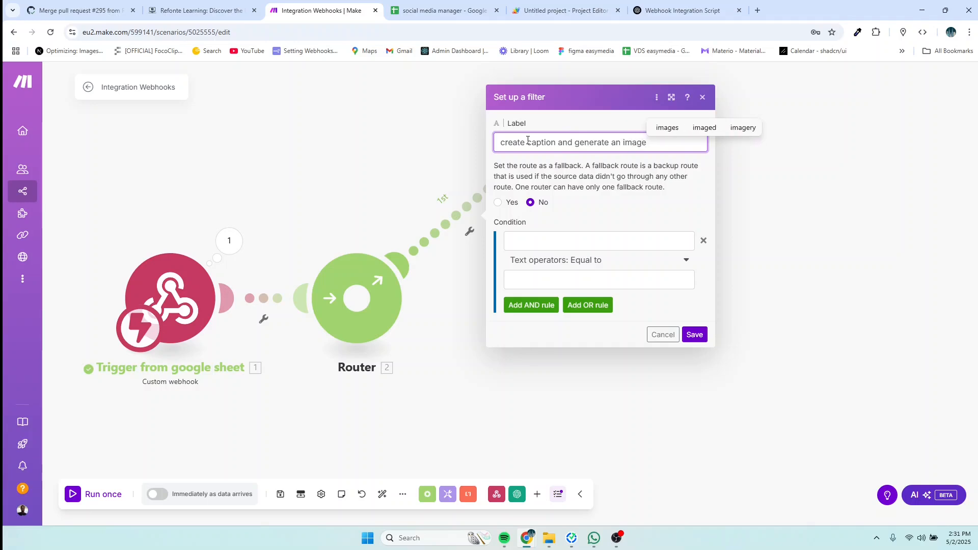
Step: Set the filter condition to the webhook's action Equal to create, then recheck it
left_click(514, 241)
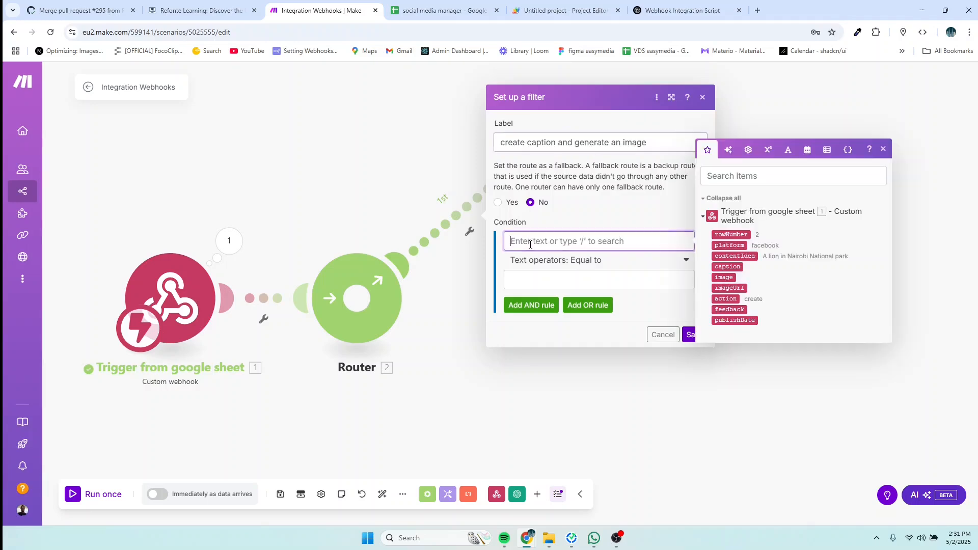
left_click(723, 299)
left_click(547, 278)
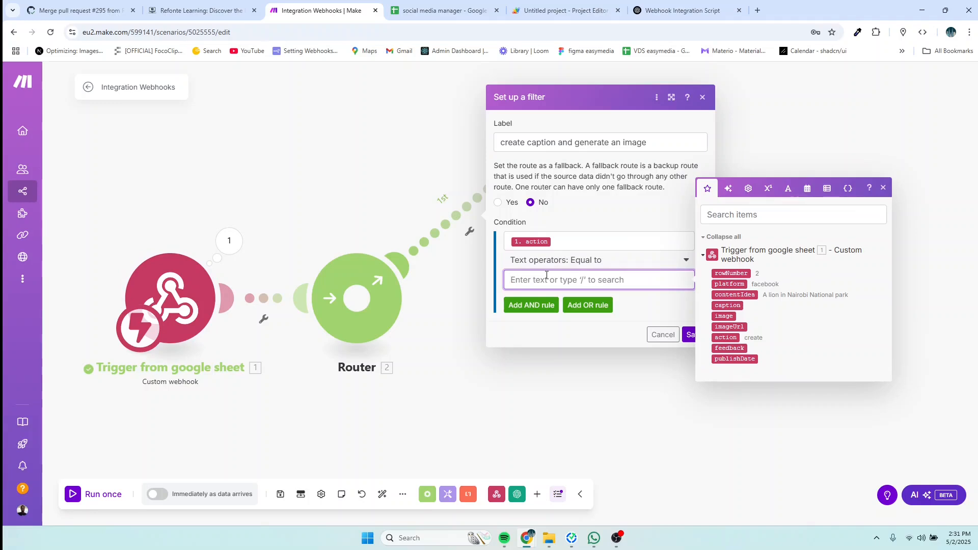
type("create")
left_click(589, 377)
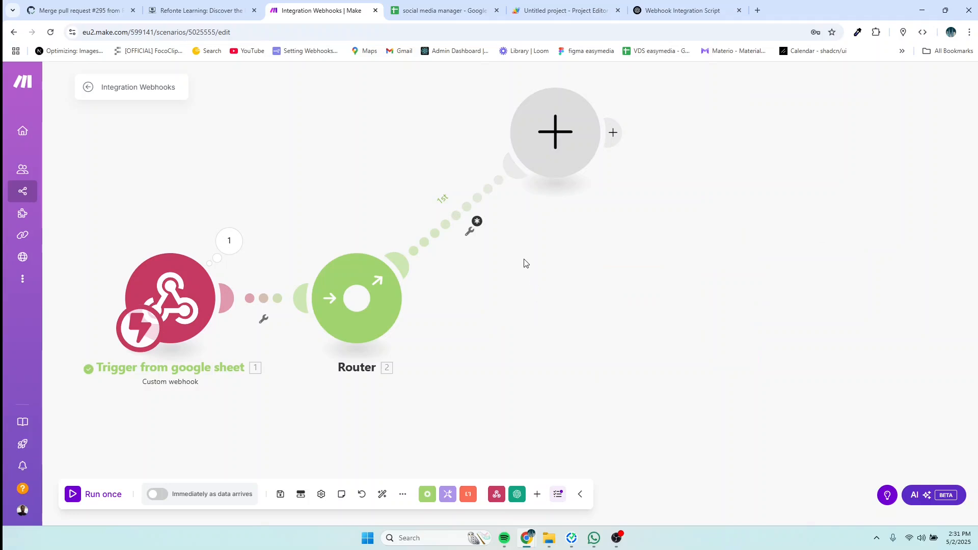
left_click(479, 224)
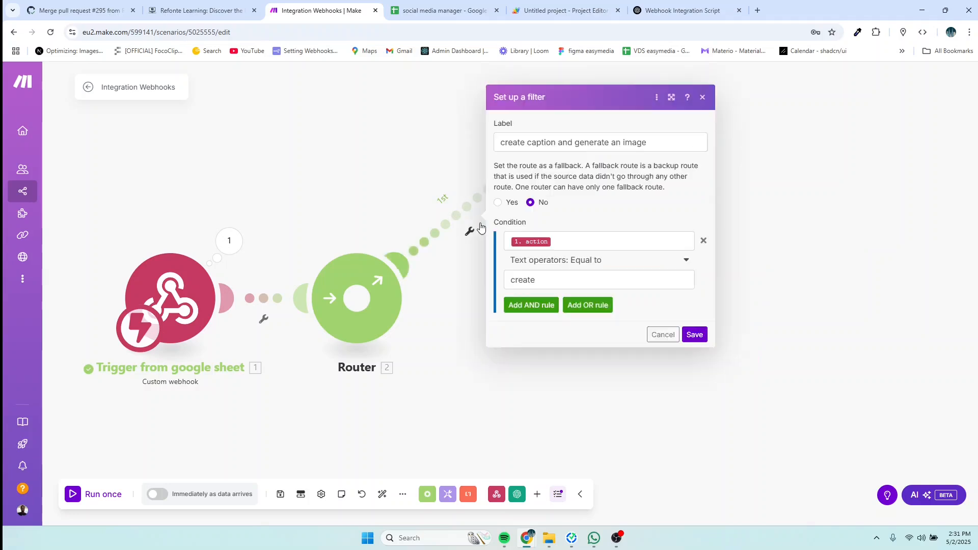
left_click(553, 281)
Step: Save the filter and add an OpenAI Create a Completion module using the chatgpt-4o-latest model
left_click(690, 334)
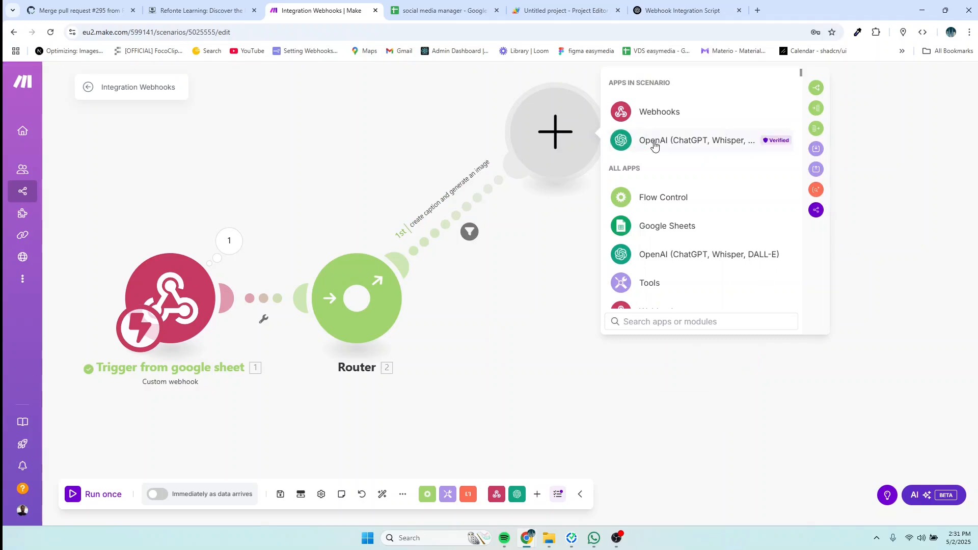
left_click(669, 142)
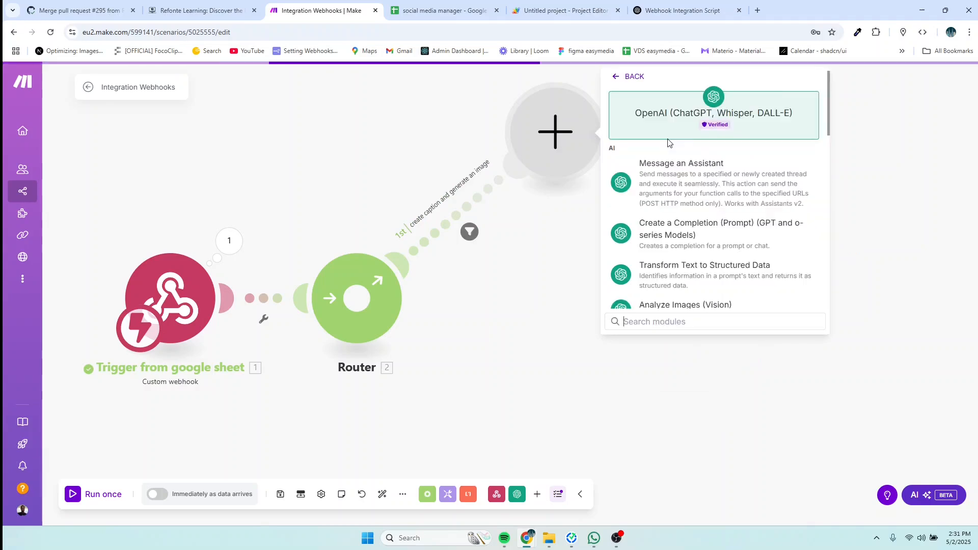
left_click(686, 235)
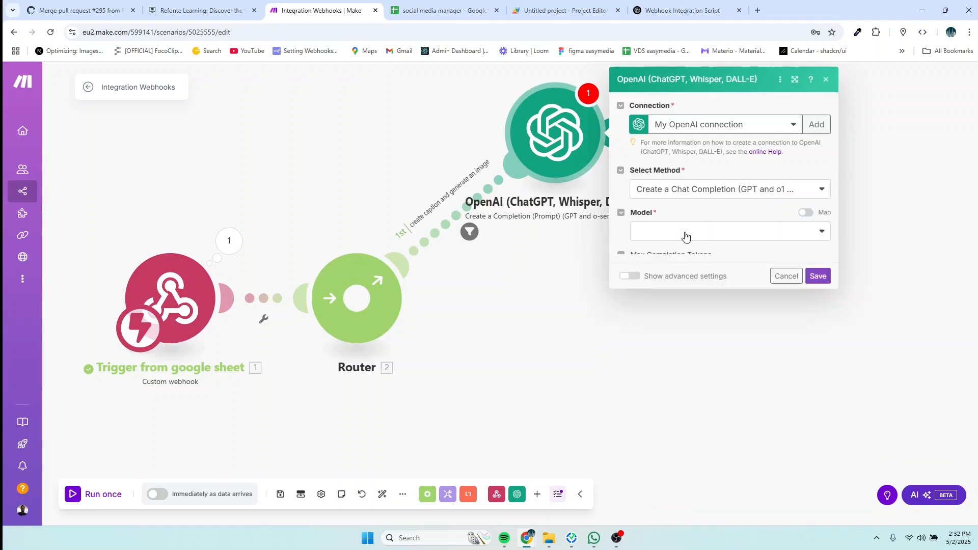
left_click(720, 234)
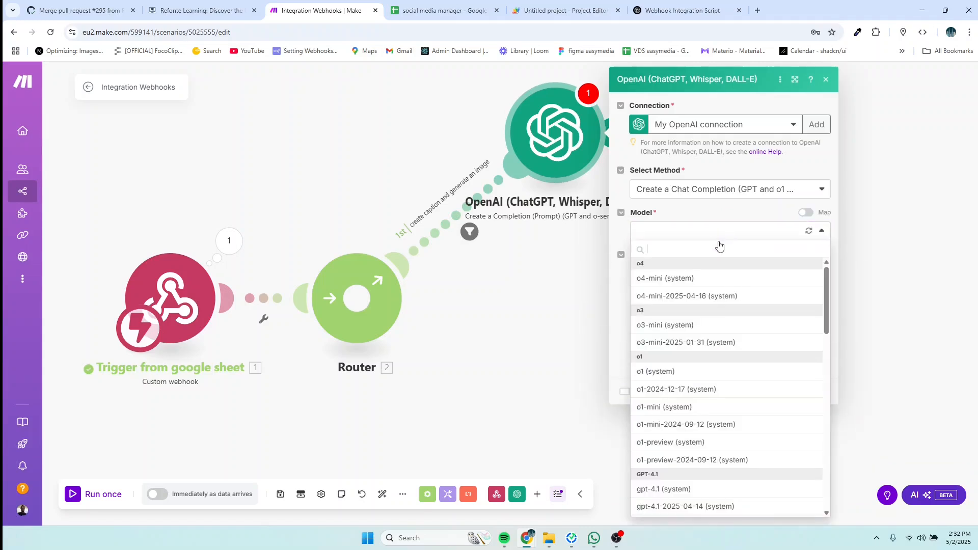
scroll(696, 373, "down", 2)
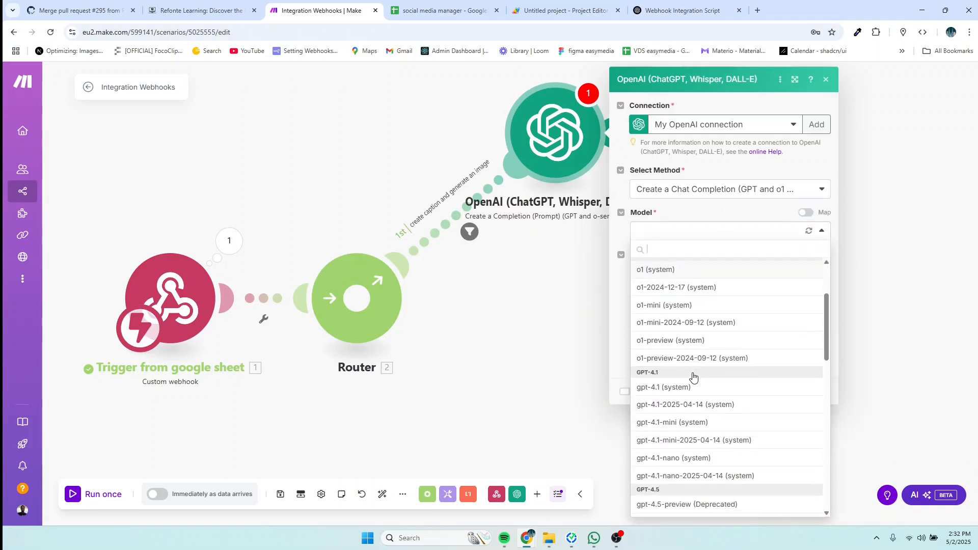
scroll(693, 390, "down", 2)
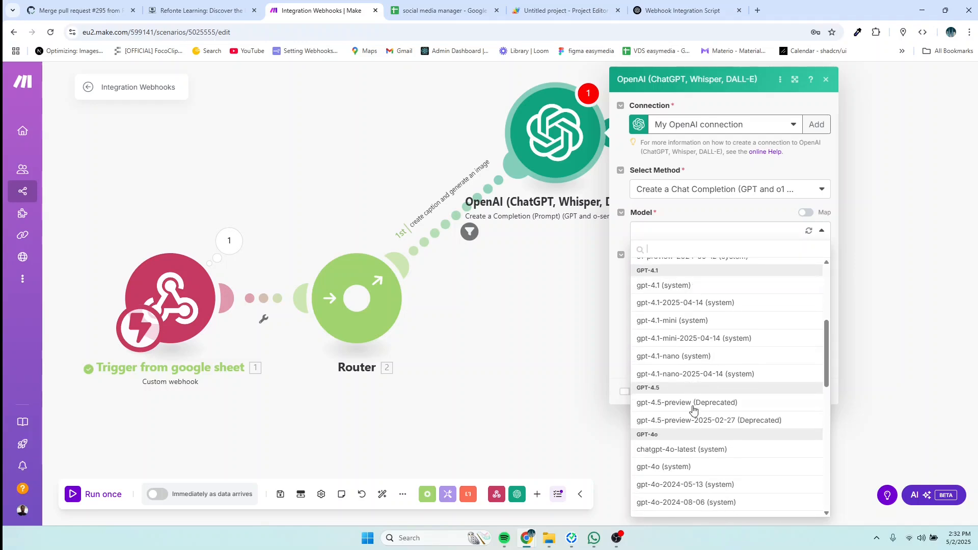
left_click(687, 450)
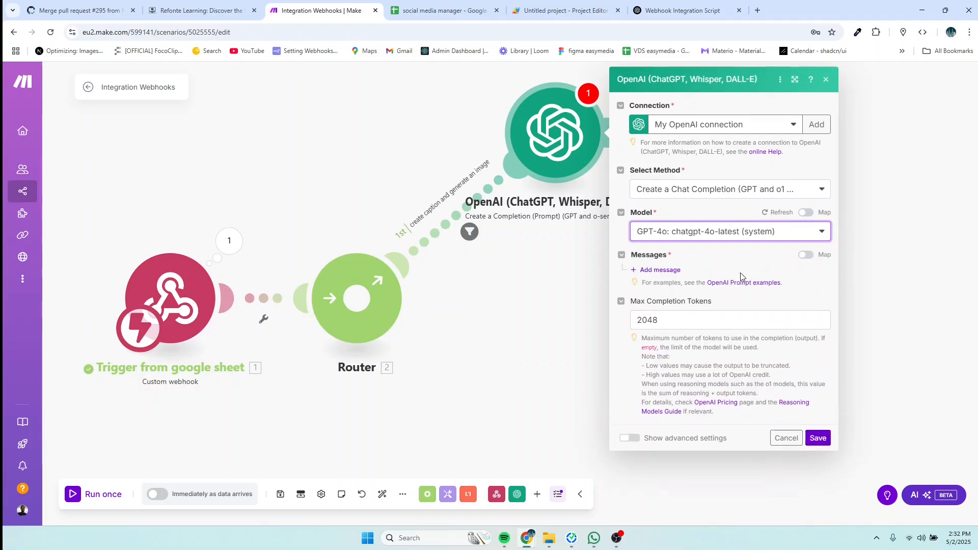
Step: Add a Developer / System message reading 'You are a professional social media copywriter.'
left_click(648, 271)
left_click(808, 306)
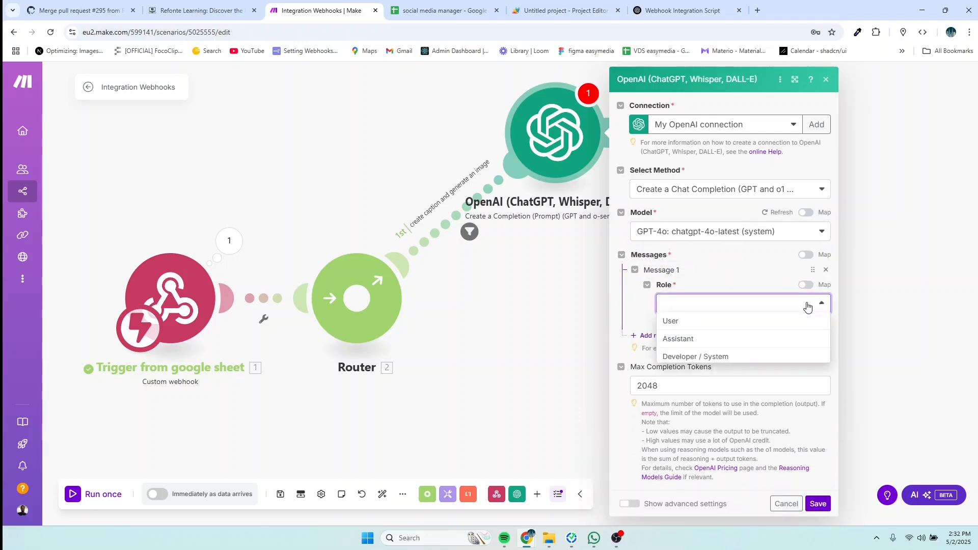
left_click(705, 357)
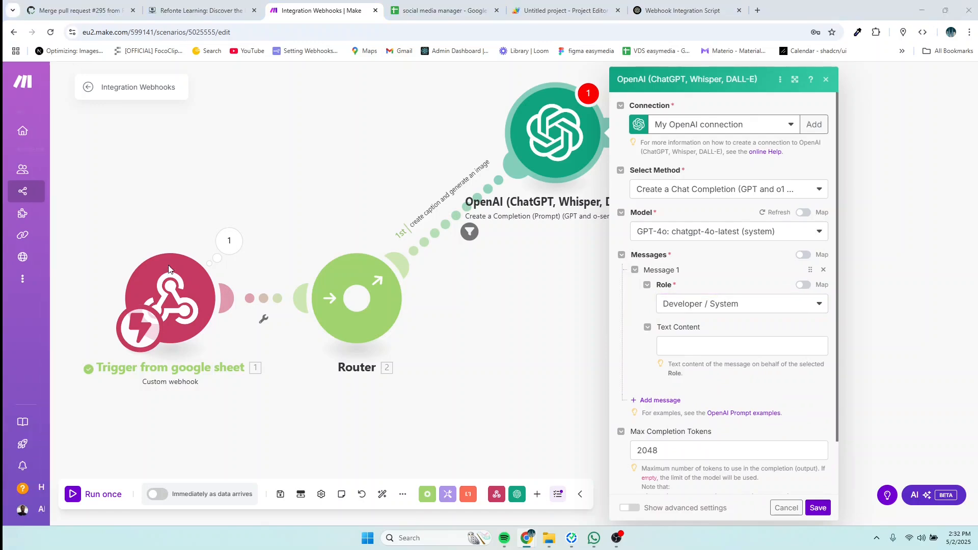
left_click(681, 346)
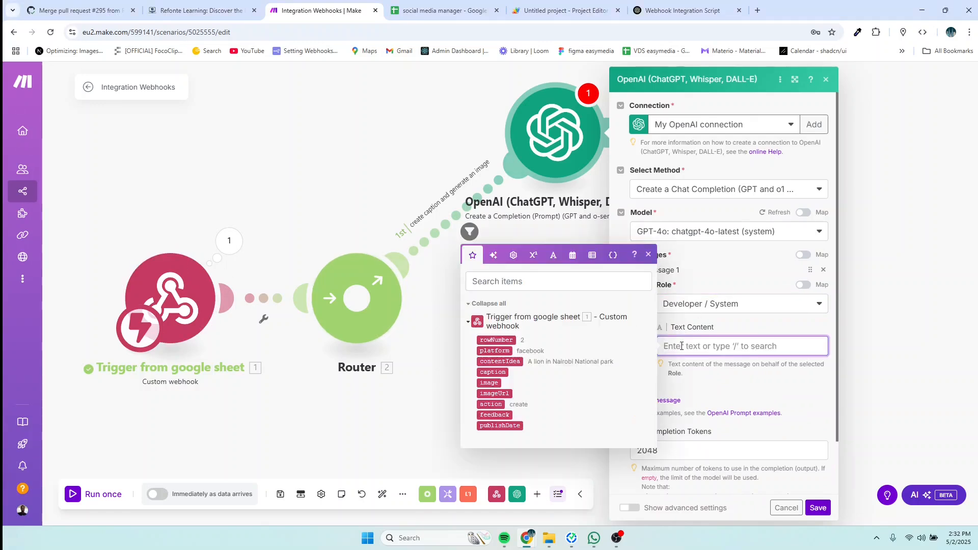
type("You are a professional social media copywriter.")
left_click(887, 342)
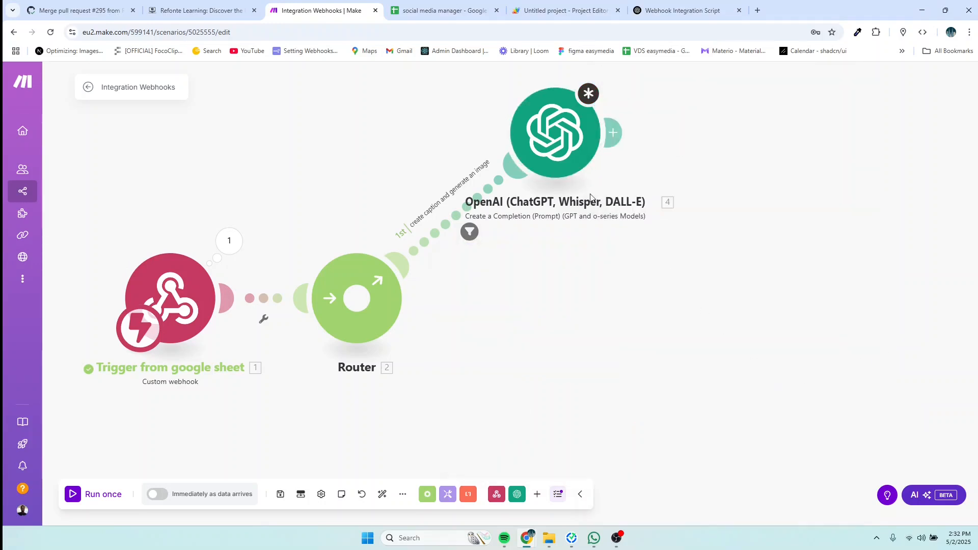
left_click(584, 157)
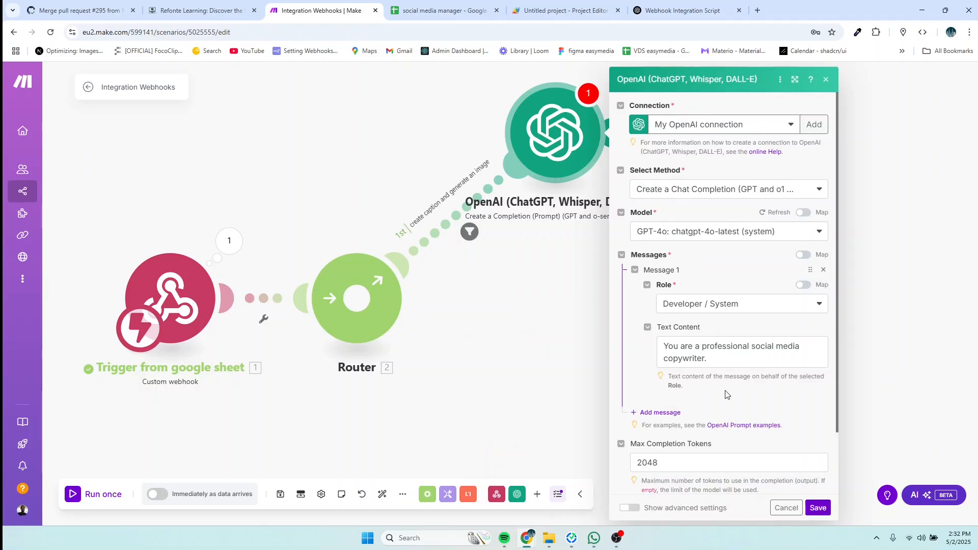
Step: Add a second prompt message with the User role
left_click(659, 413)
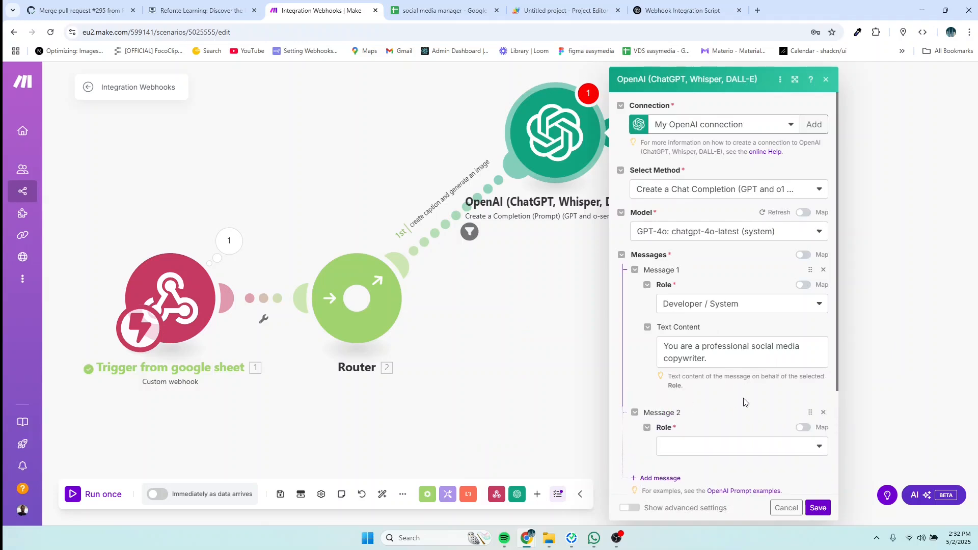
scroll(743, 403, "down", 3)
left_click(695, 313)
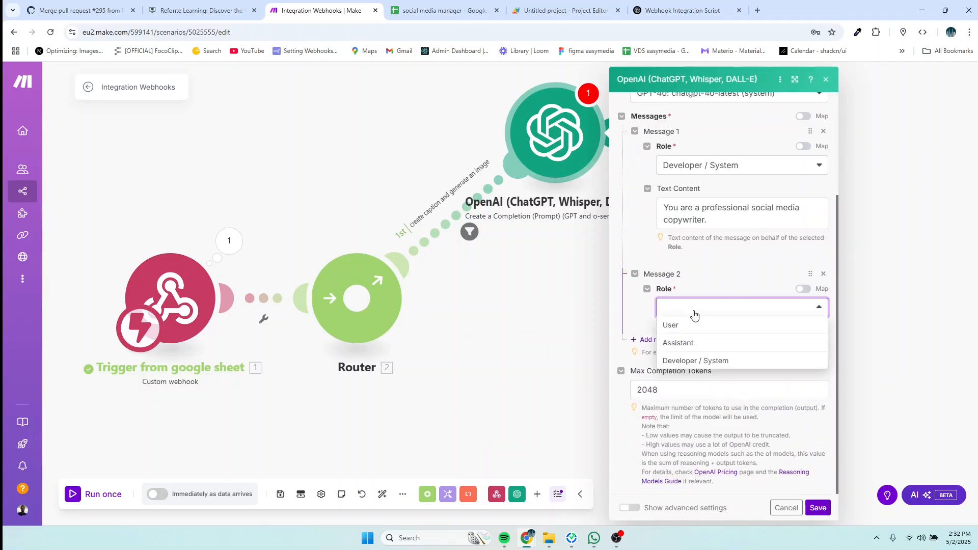
left_click(684, 330)
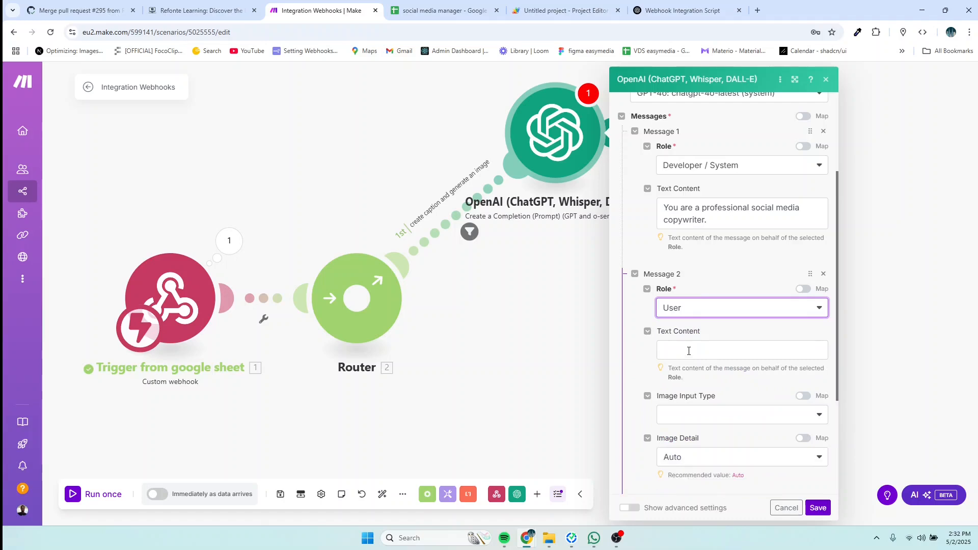
left_click(689, 351)
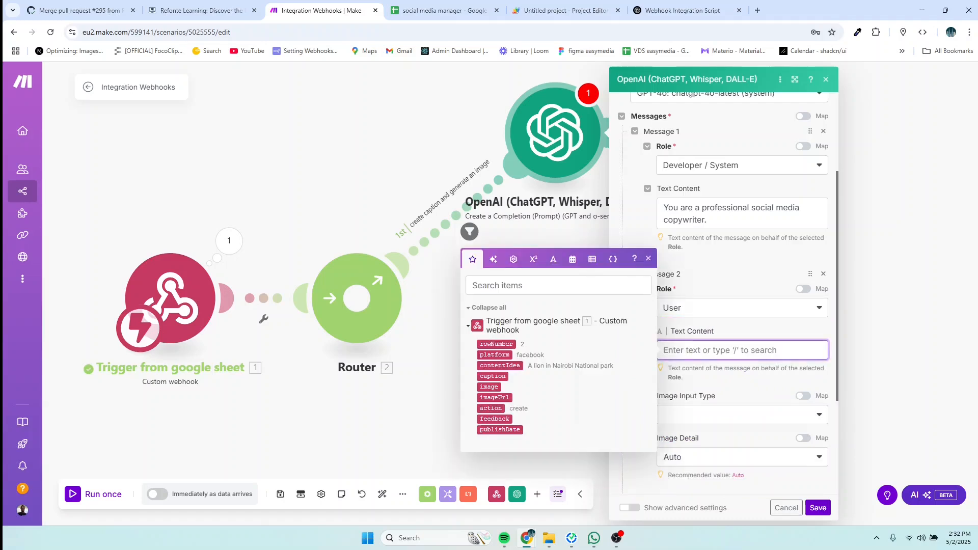
key("alt+Tab")
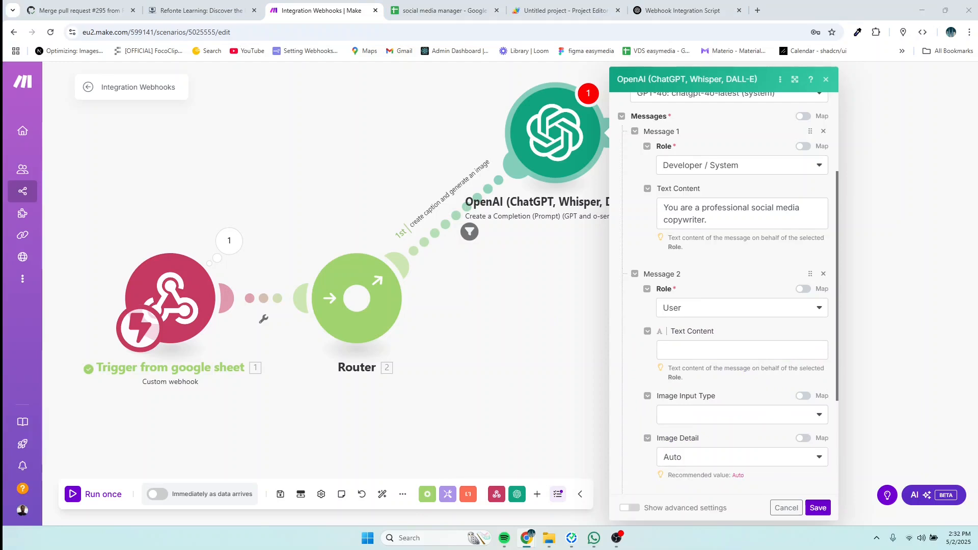
Step: Paste the caption prompt into the User message and map platform into both [platform] placeholders
left_click(688, 351)
type("Generate an engaging caption for the following content idea, tailored to the [platform] audience. Make sure it's suitable for posting directly on [platform]. It should match the platform’s tone, character limits, and best practices.  Content Idea: [content idea] Platform: [platform]  Return only the caption.")
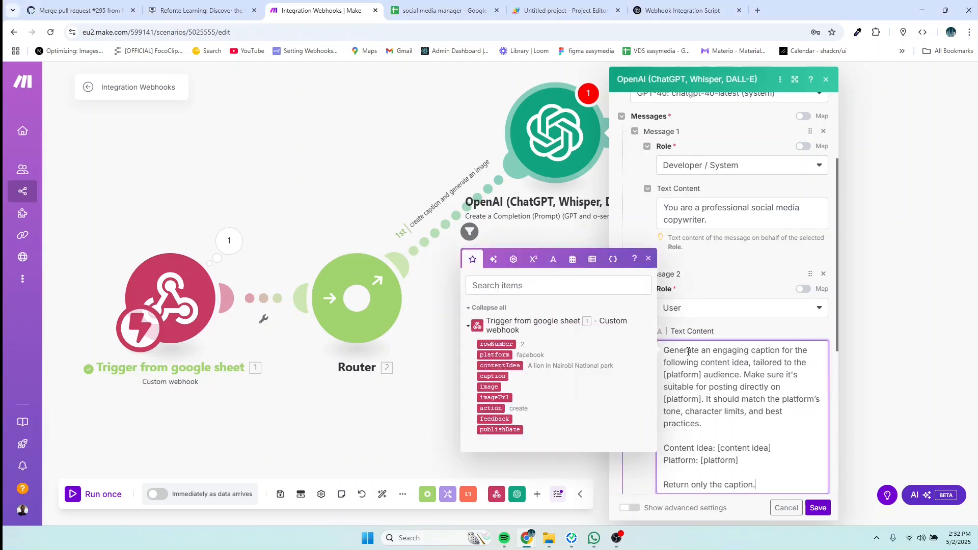
scroll(773, 416, "down", 3)
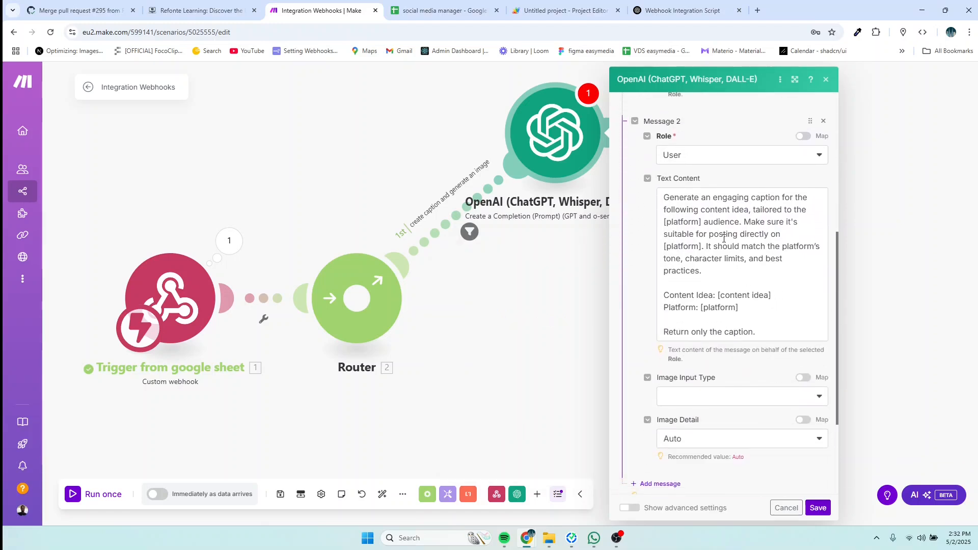
left_click(703, 221)
key("BackSpace")
key("BackSpace")
key("BackSpace")
key("BackSpace")
key("BackSpace")
key("BackSpace")
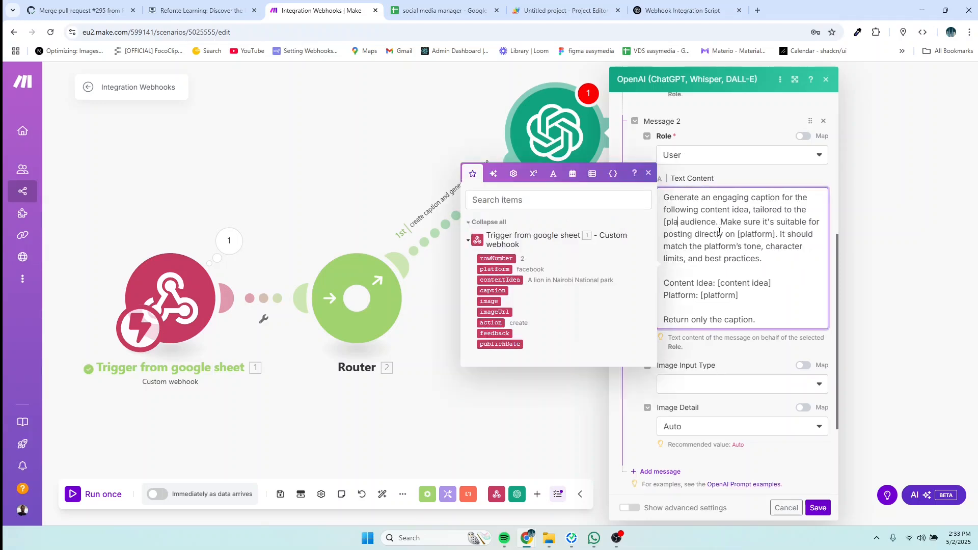
key("BackSpace")
key("BackSpace")
key("BackSpace")
key("BackSpace")
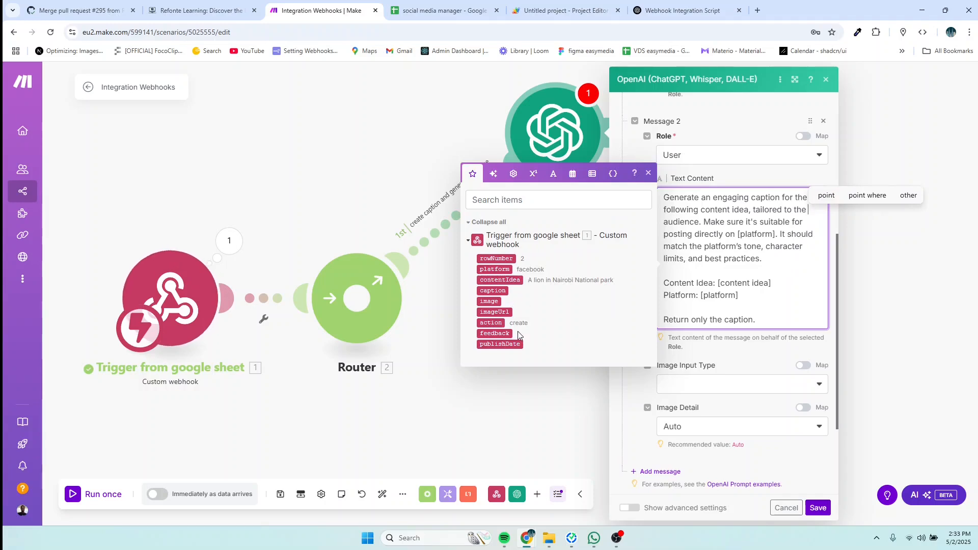
left_click(498, 269)
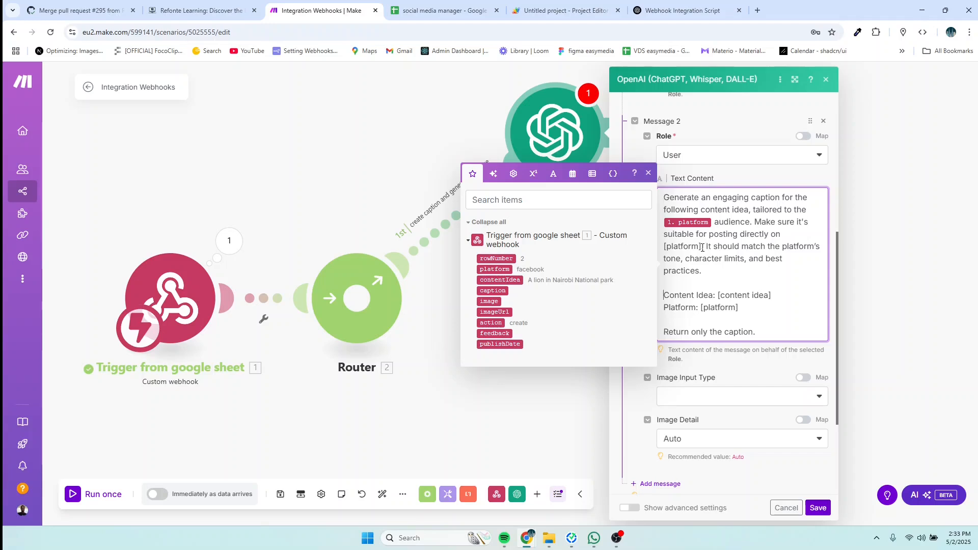
key("BackSpace")
key("BackSpace")
key("BackSpace")
key("BackSpace")
key("BackSpace")
key("BackSpace")
key("BackSpace")
key("BackSpace")
key("BackSpace")
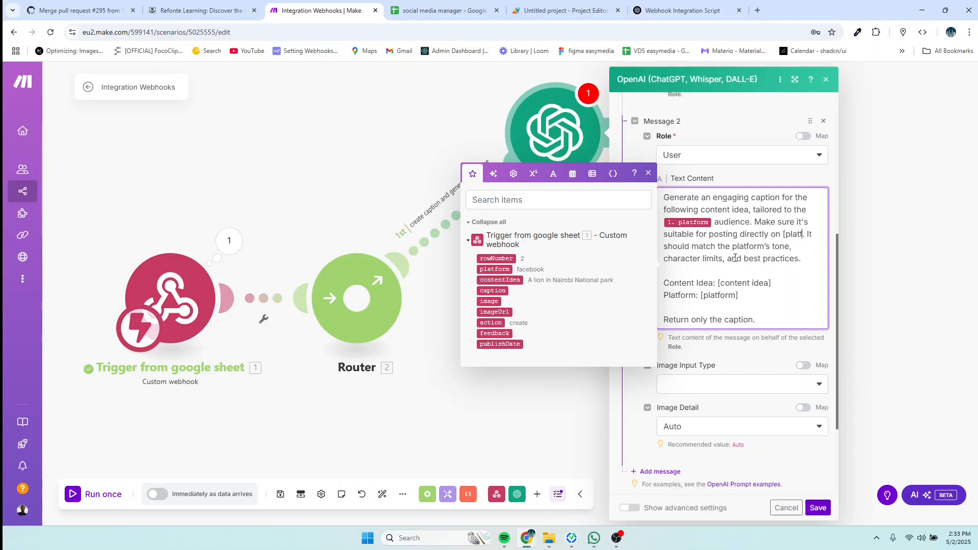
key("BackSpace")
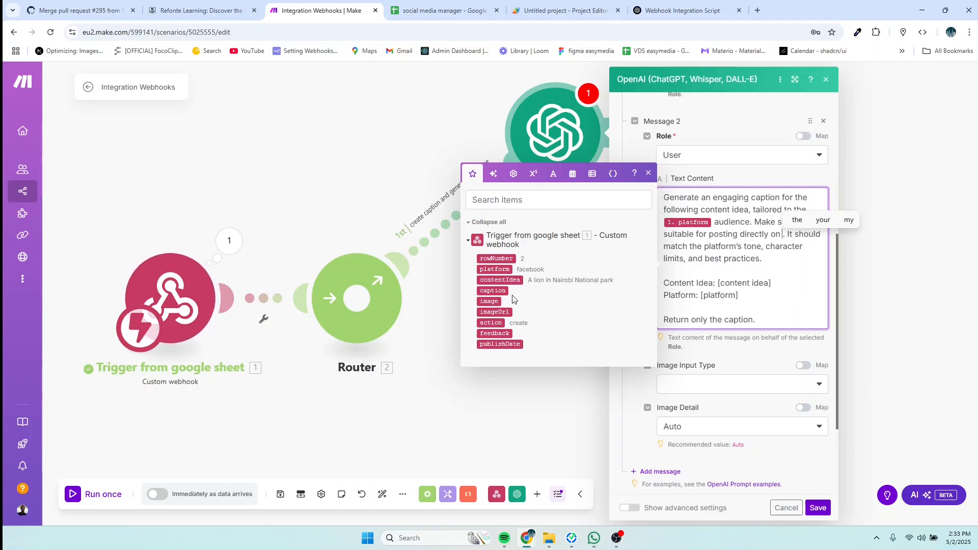
left_click(493, 269)
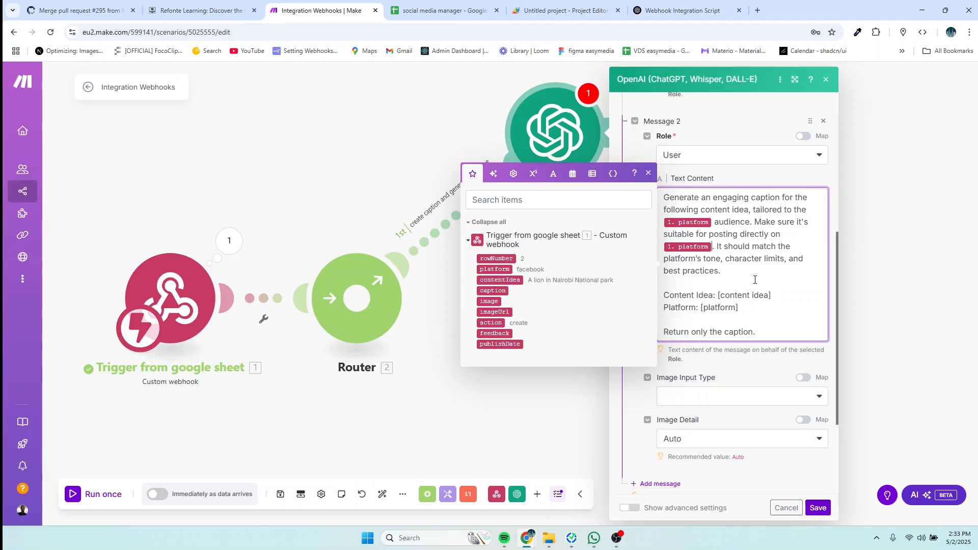
Step: Replace the [content idea] placeholder with contentIdea and the Platform: placeholder with platform
left_click_drag(773, 296, 719, 295)
key("BackSpace")
left_click(505, 280)
left_click_drag(751, 313, 702, 310)
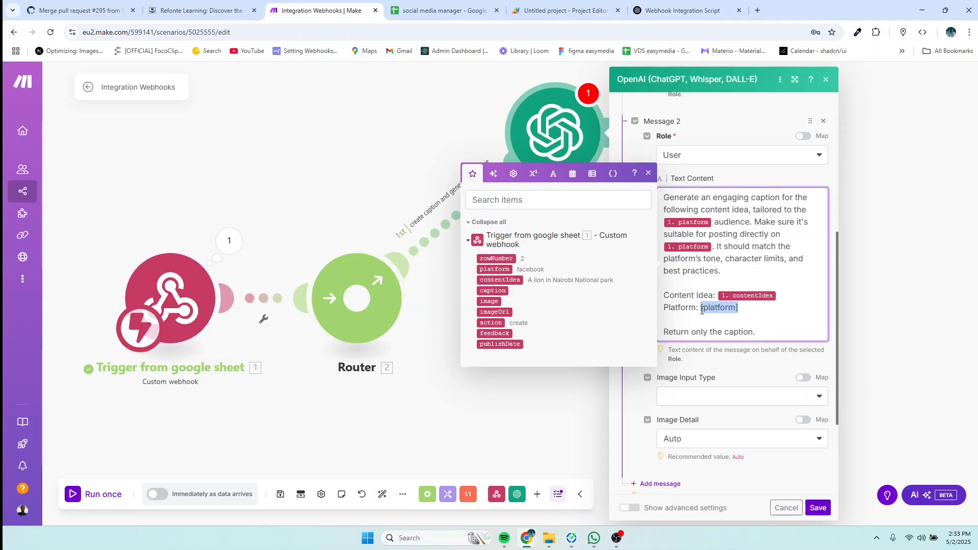
key("BackSpace")
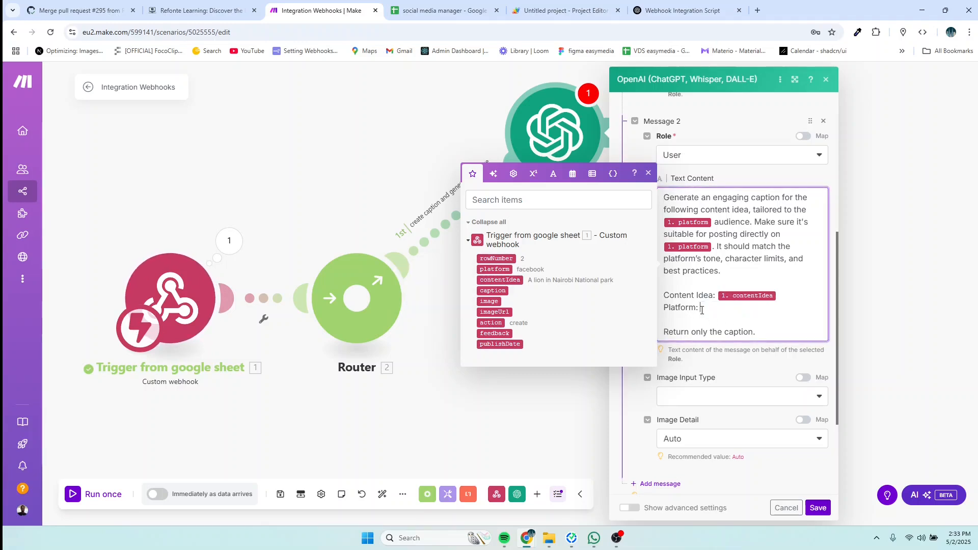
left_click(500, 270)
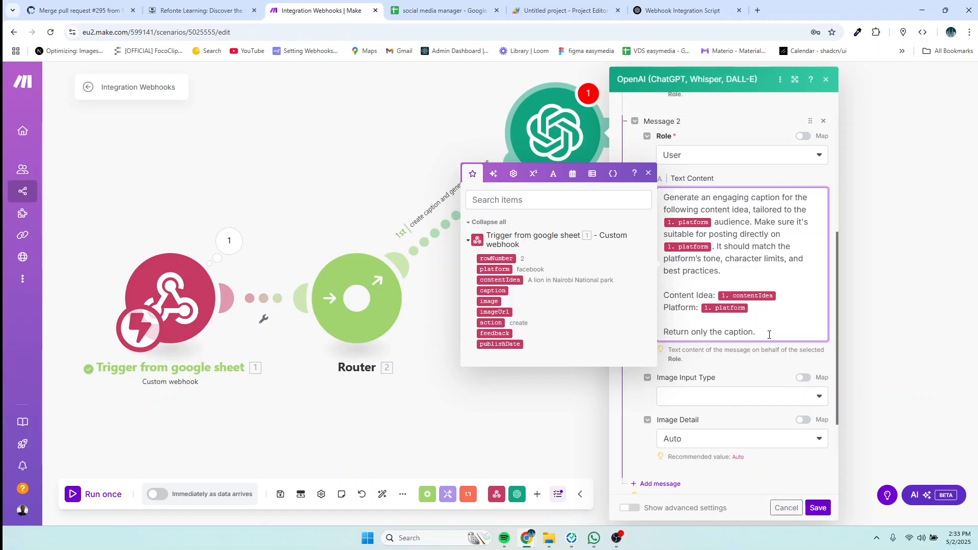
Step: Save the caption module, add another OpenAI module, and search its actions for 'gene'
left_click(818, 508)
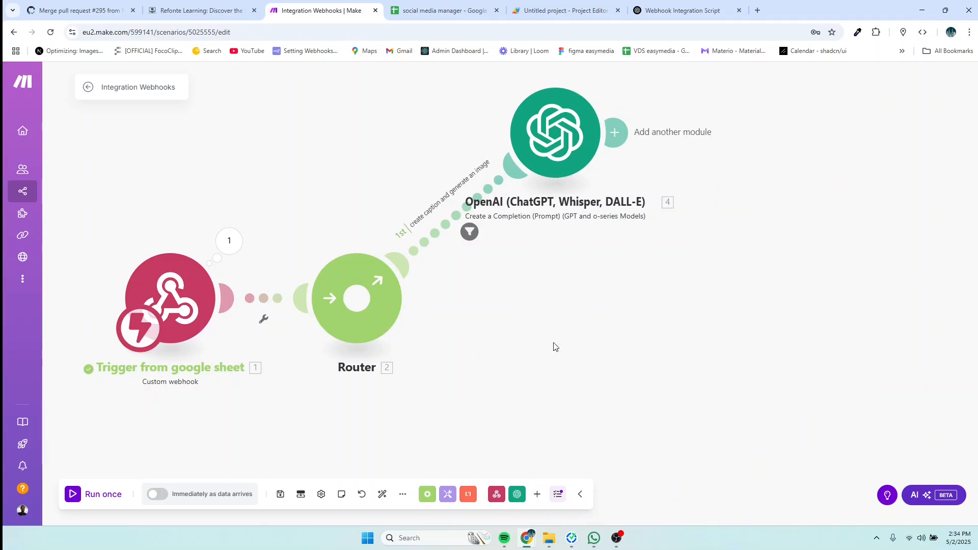
left_click(621, 137)
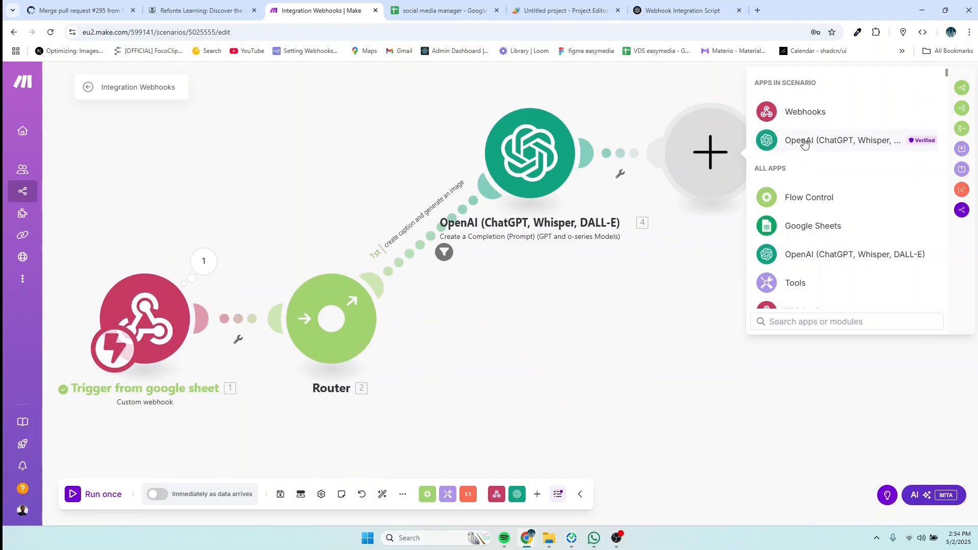
left_click(803, 141)
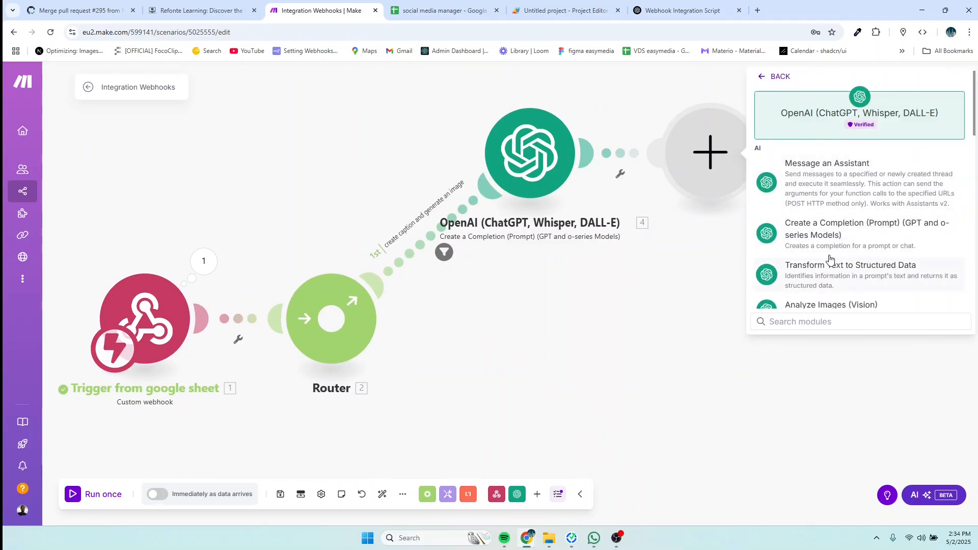
left_click(804, 323)
type("dale")
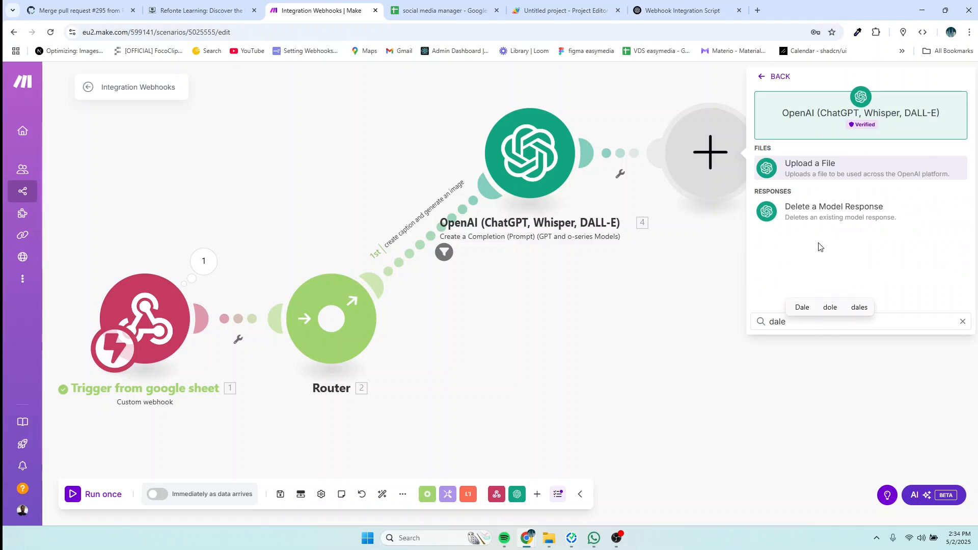
key("BackSpace")
key("BackSpace")
key("BackSpace")
key("BackSpace")
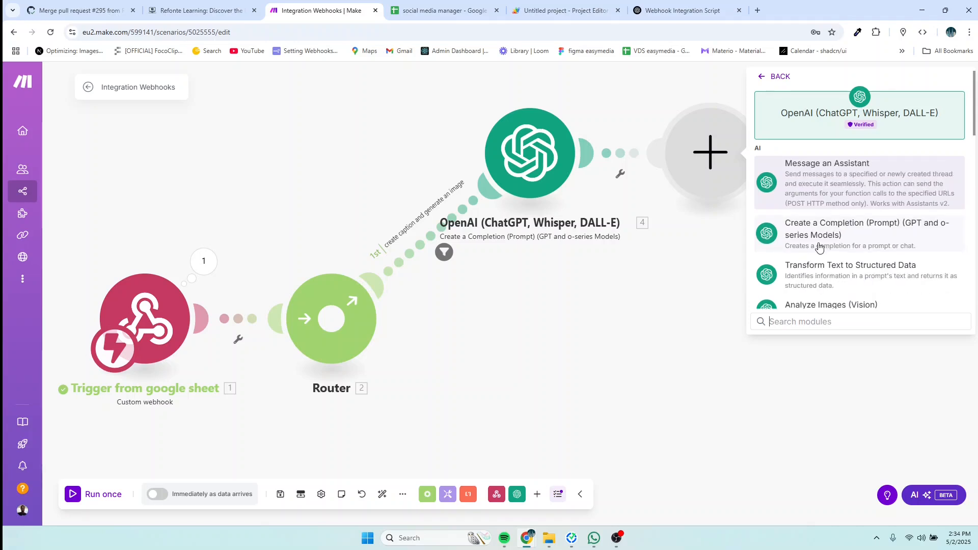
type("gene")
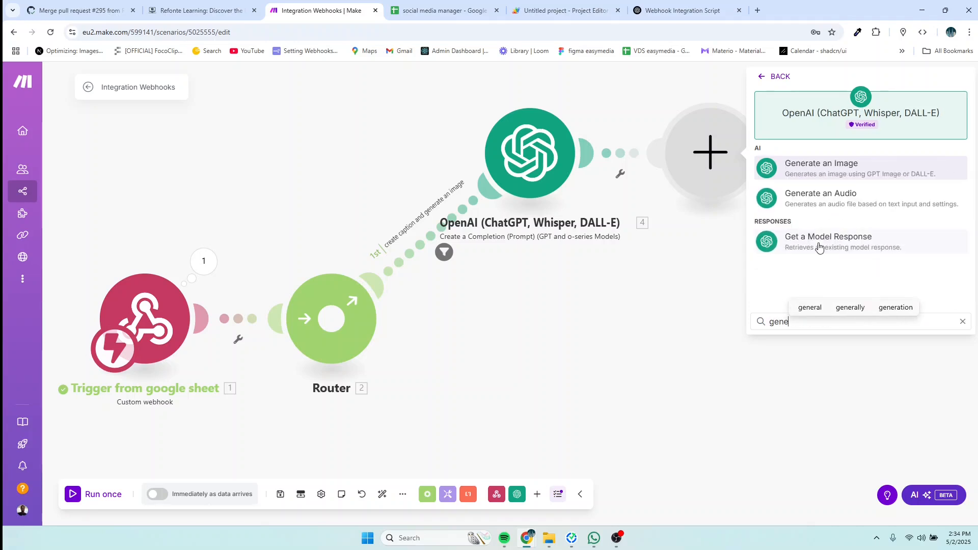
Step: Add an OpenAI Generate an Image module after the caption step using the Dall-E 3 model
left_click(834, 173)
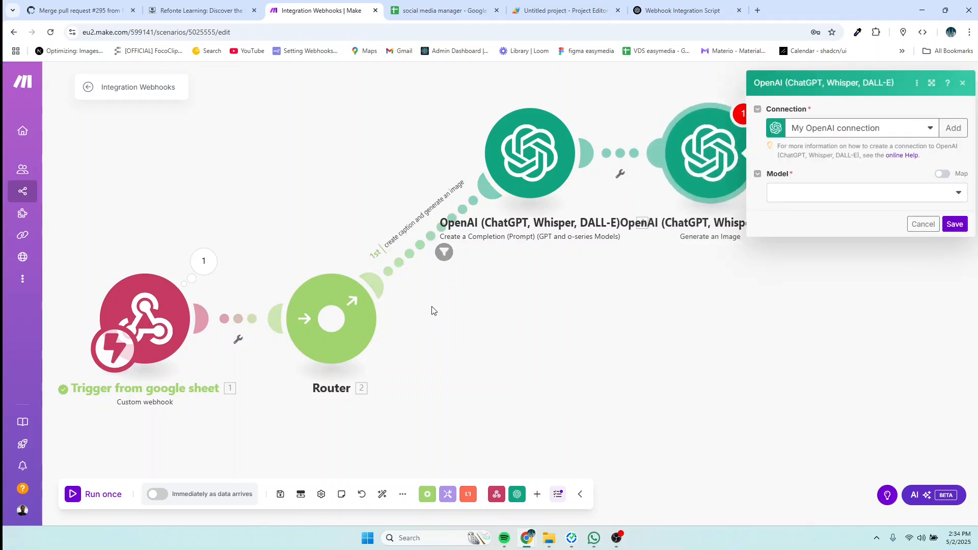
scroll(518, 306, "down", 1)
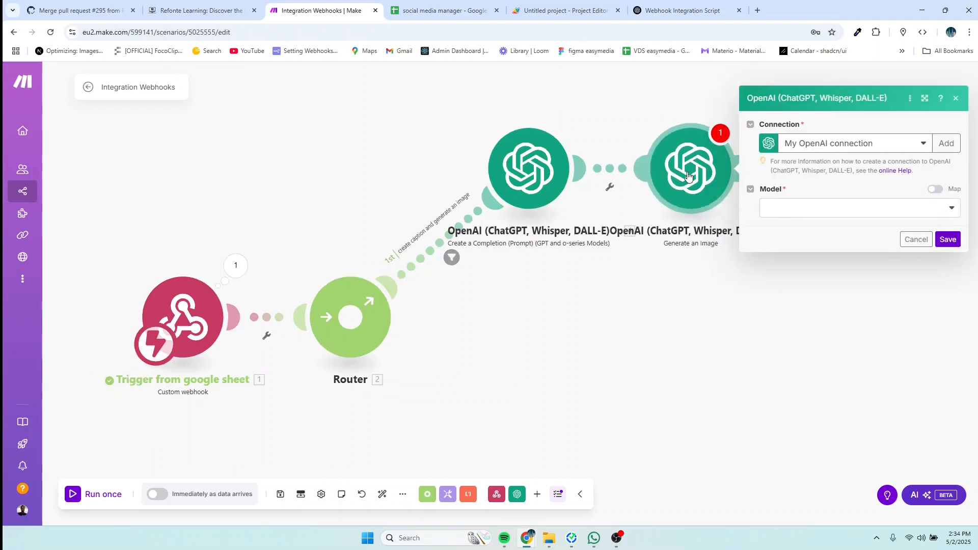
left_click_drag(688, 176, 740, 176)
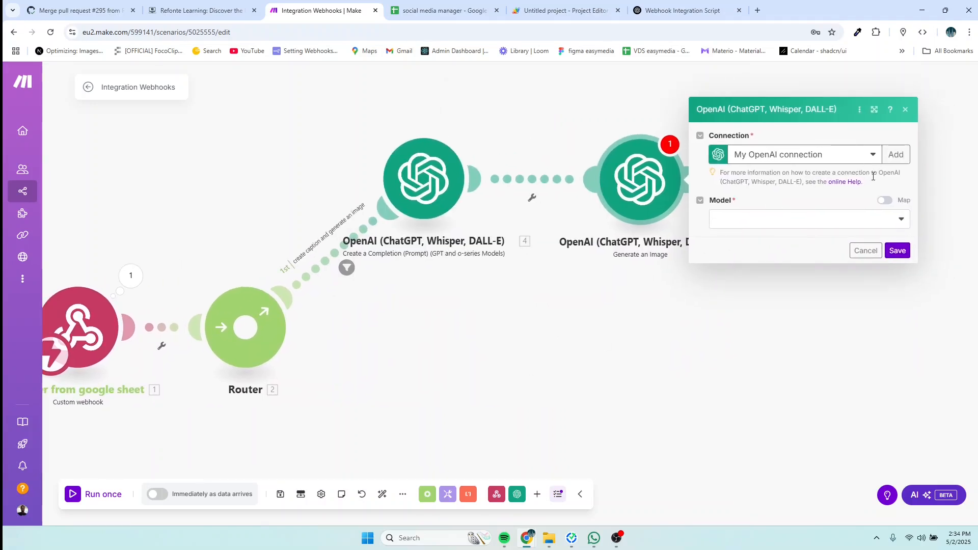
left_click(889, 219)
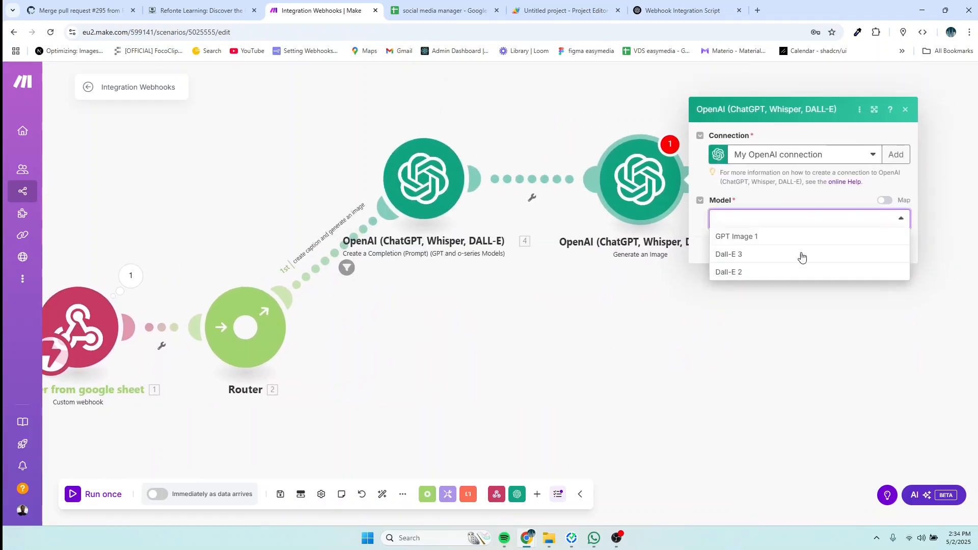
left_click(732, 256)
left_click(743, 233)
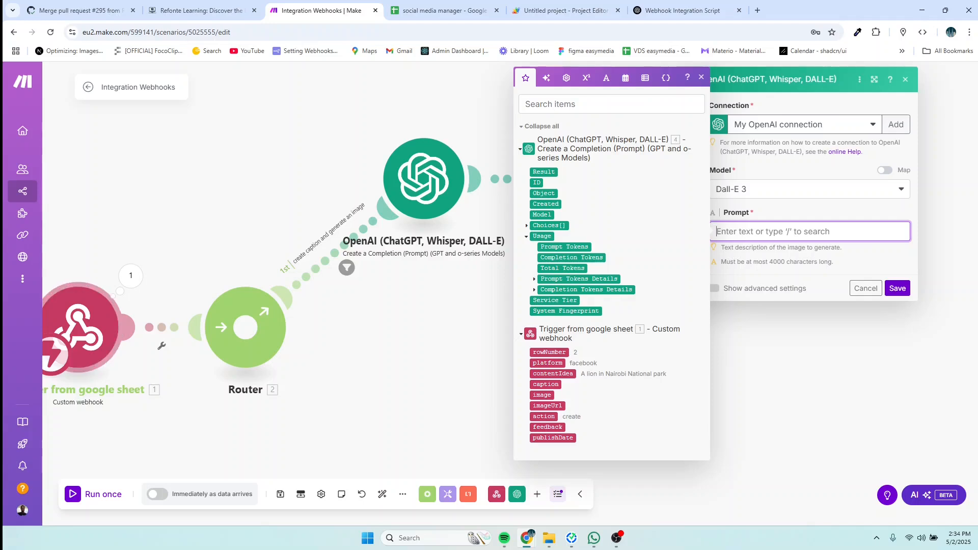
key("alt+Tab")
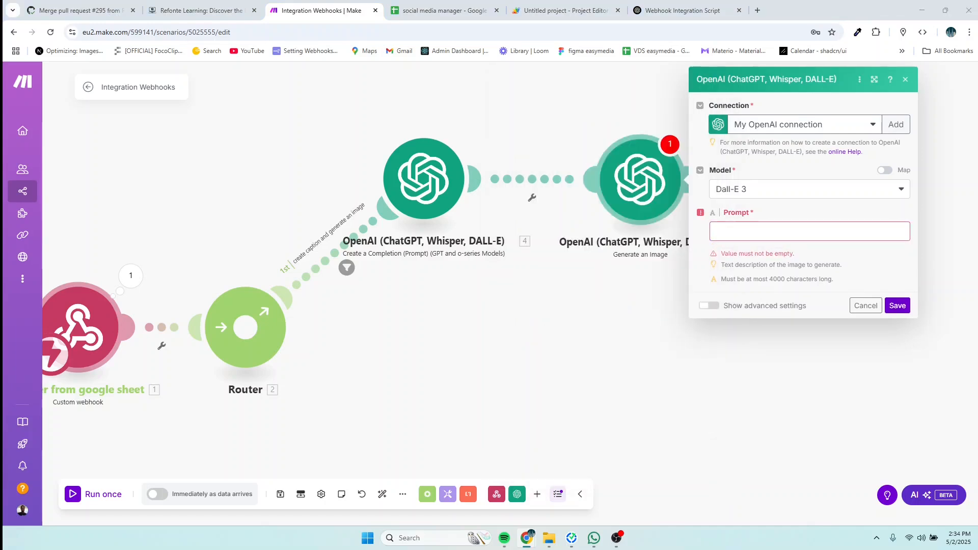
left_click(733, 231)
Step: Paste the image prompt and map the sheet's platform value over the first [platform] placeholder
type("Create a visually engaging image for a social media post about the following idea, suitable for the [platform]. Ensure it’s visually appealing and aligns with the caption provided.  Content Idea: [content idea] Platform: [platform] Caption: [caption]  The style should match the audience expectations of [platform], and the design should be optimized for attention and clarity in a feed.")
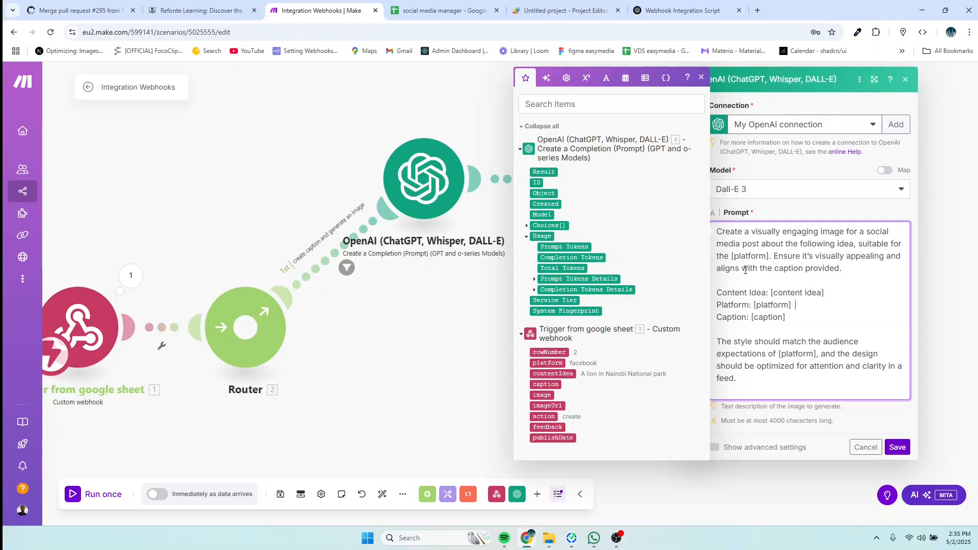
key("BackSpace")
key("BackSpace")
key("BackSpace")
key("BackSpace")
key("BackSpace")
key("BackSpace")
key("BackSpace")
key("BackSpace")
key("BackSpace")
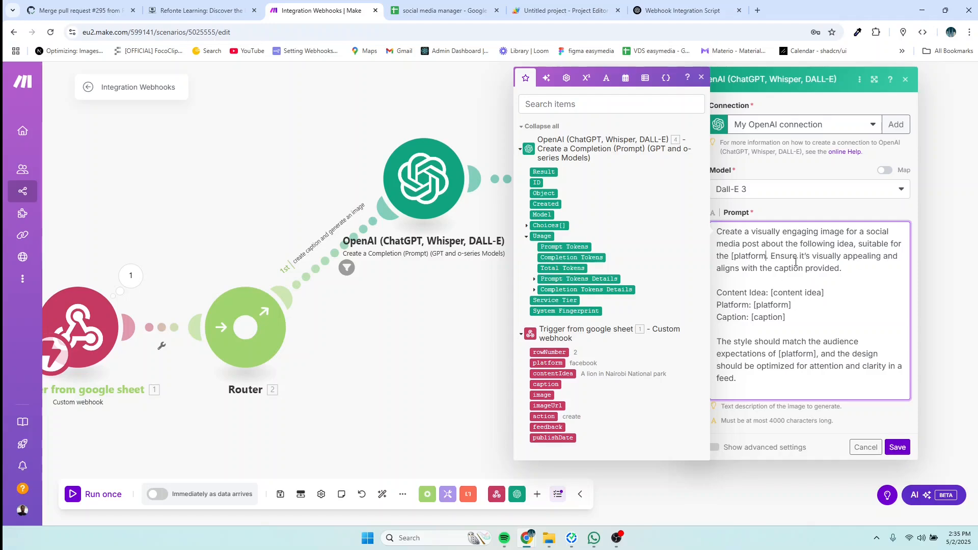
key("BackSpace")
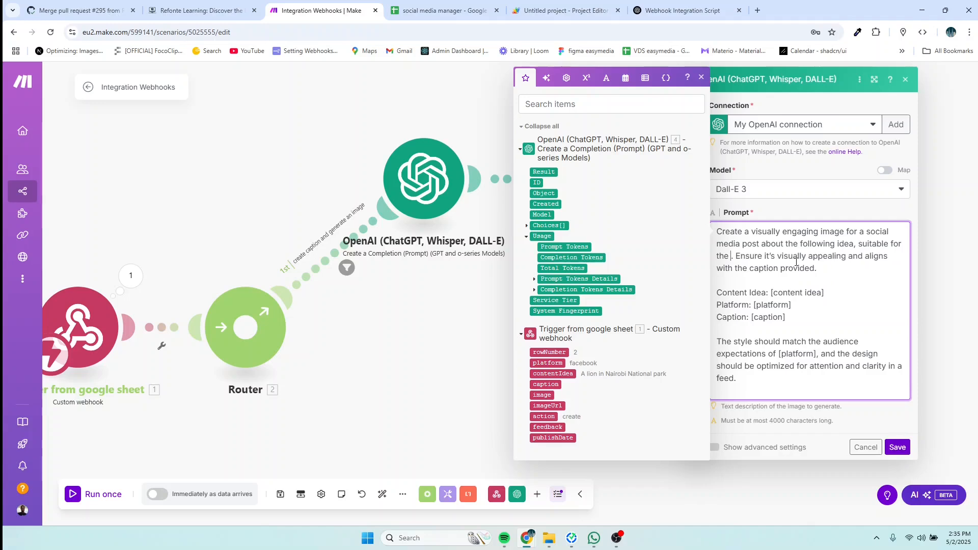
left_click(550, 363)
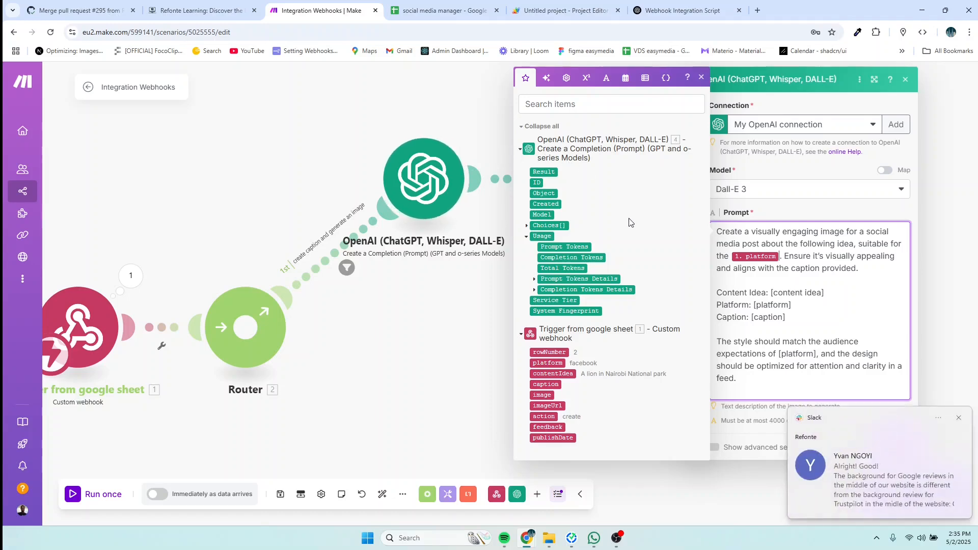
left_click(958, 418)
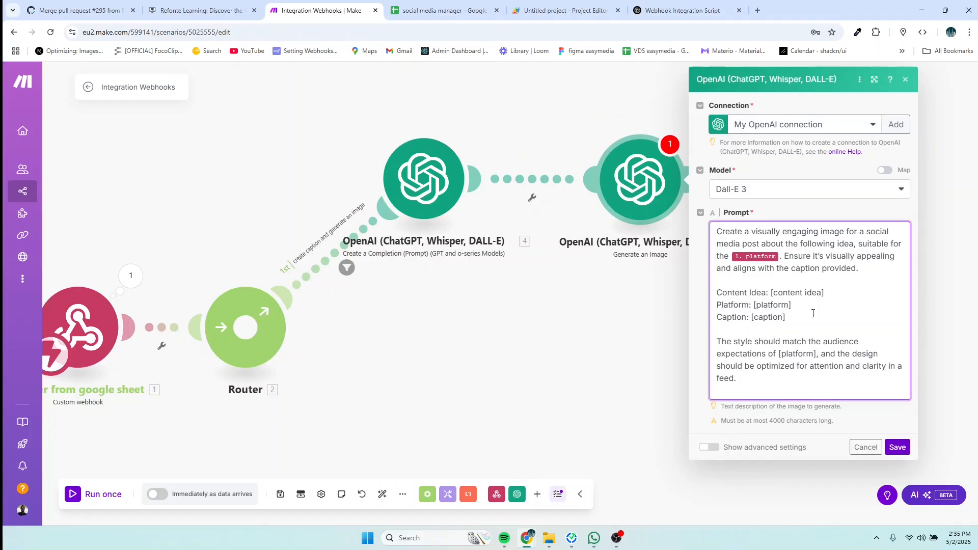
Step: Replace [content idea] with contentIdea and the Platform line placeholder with platform
left_click_drag(839, 293, 772, 296)
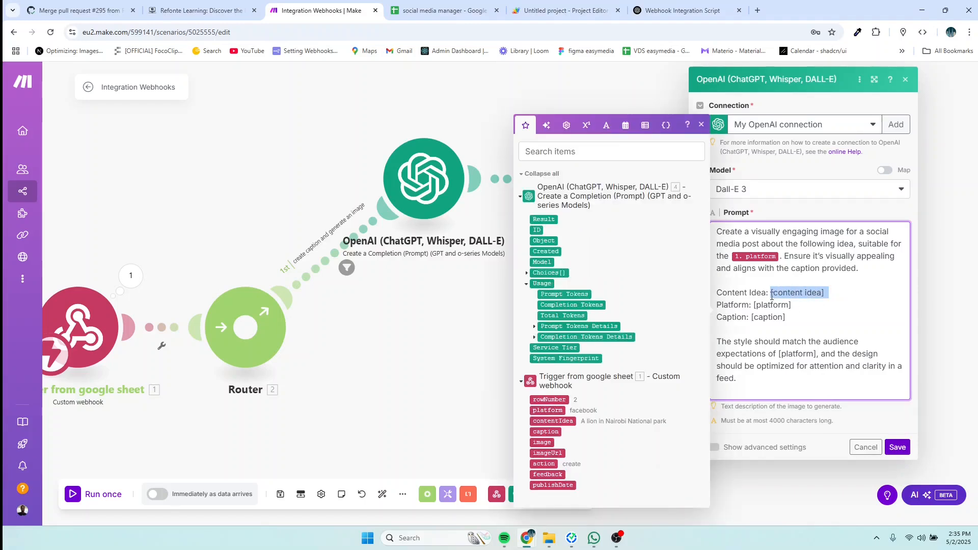
key("BackSpace")
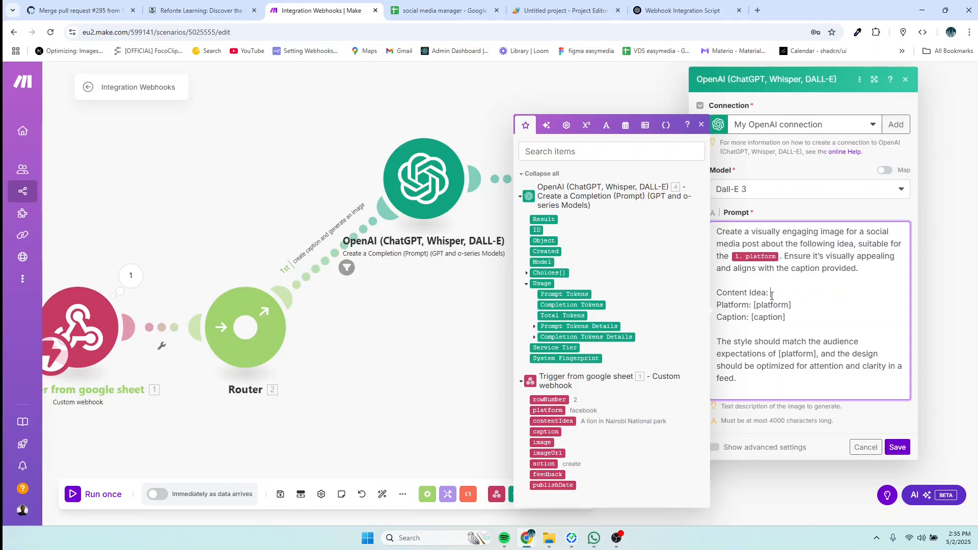
left_click(551, 422)
left_click_drag(796, 305, 756, 308)
key("BackSpace")
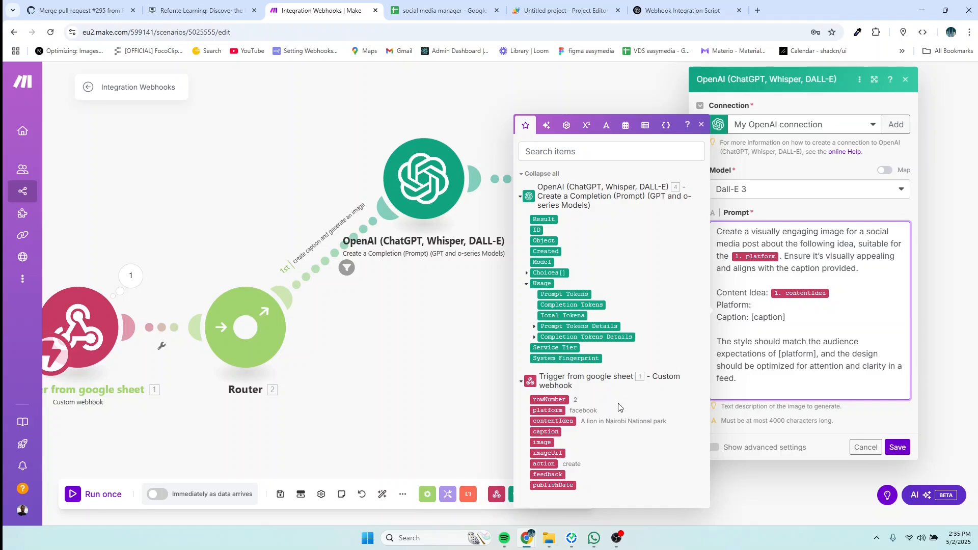
left_click(547, 411)
Step: Save the image module and start a Run once test of the scenario
left_click(898, 447)
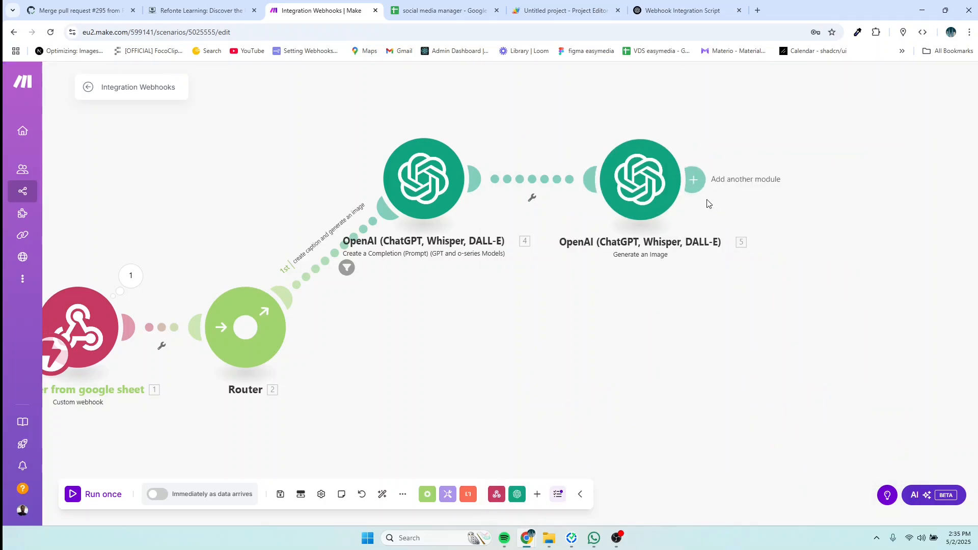
left_click_drag(663, 191, 684, 192)
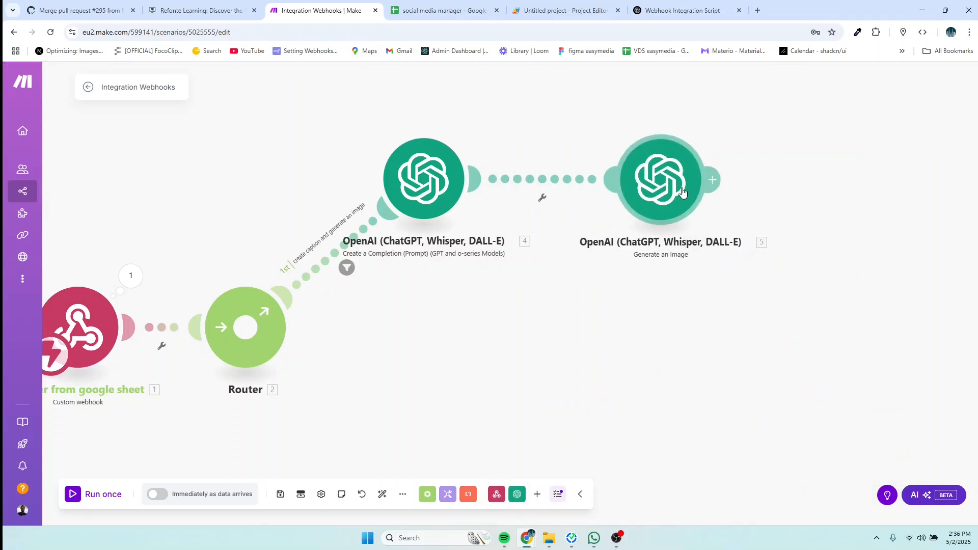
scroll(505, 331, "down", 1)
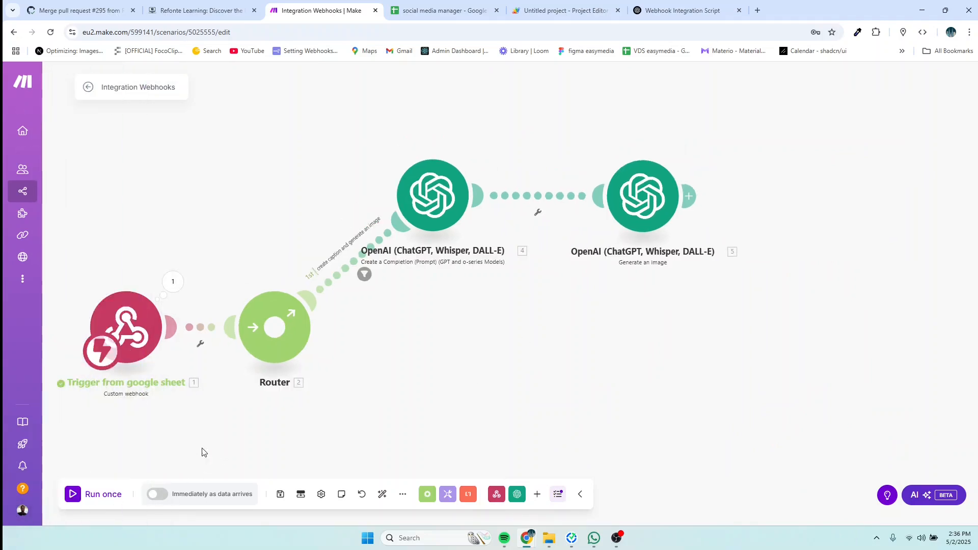
left_click(103, 495)
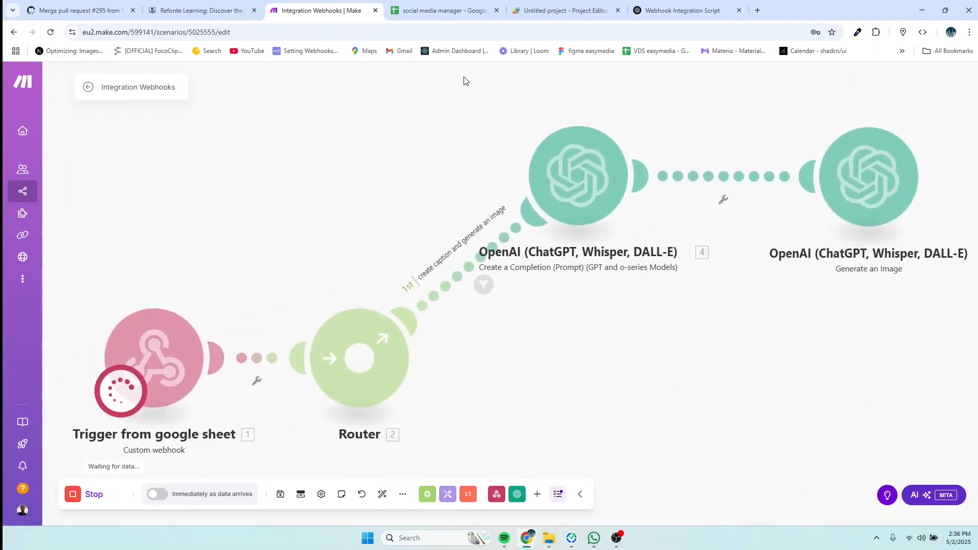
Step: Edit feedback cell G2 to trigger the run, then view the generated Nairobi lion caption
left_click(446, 10)
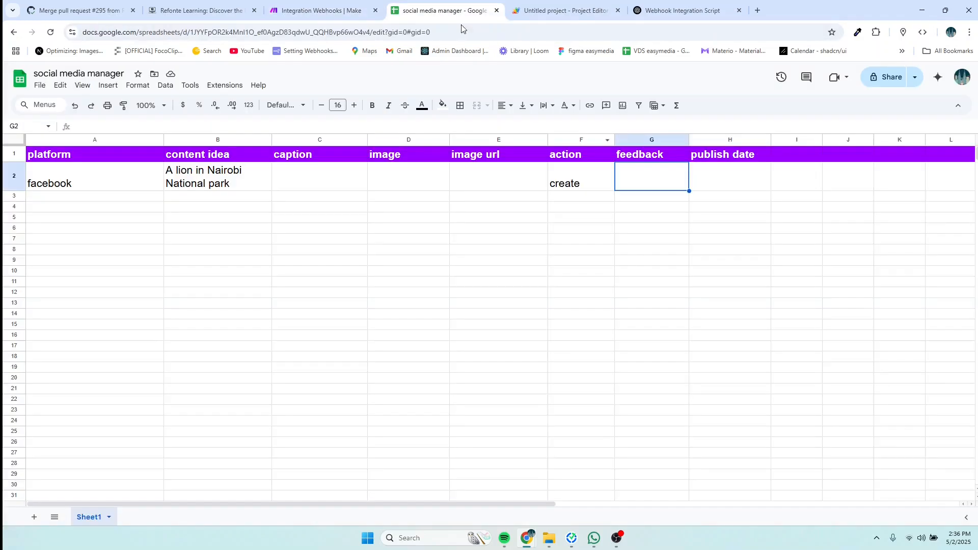
double_click(630, 174)
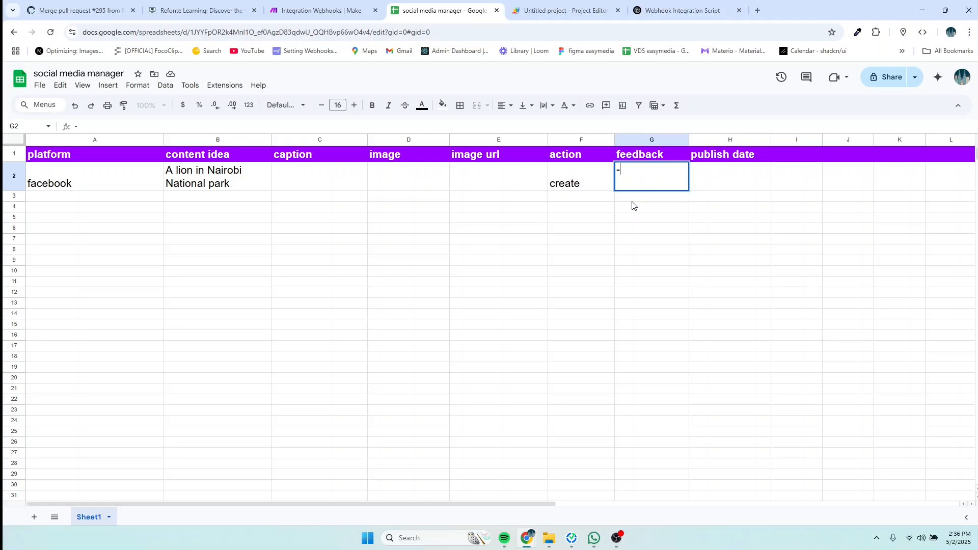
left_click(310, 11)
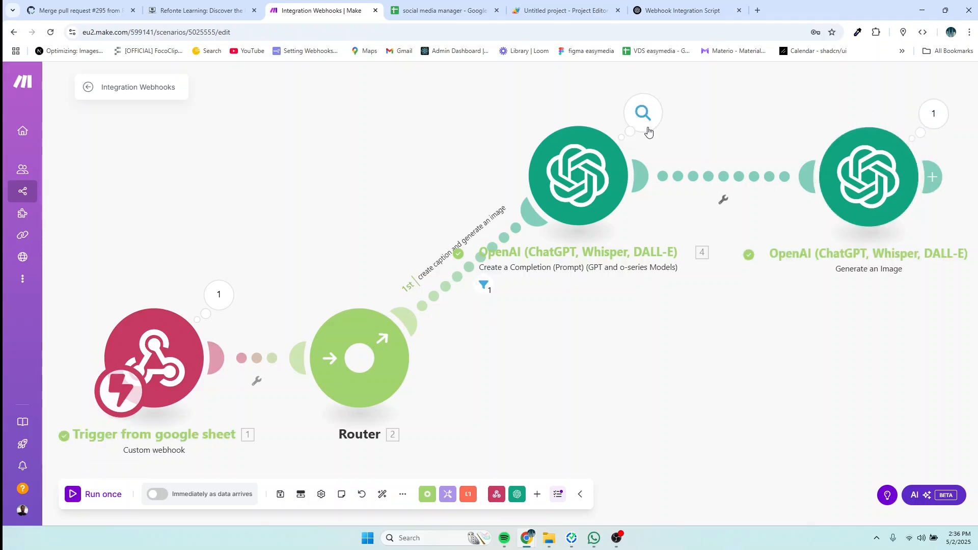
left_click(643, 113)
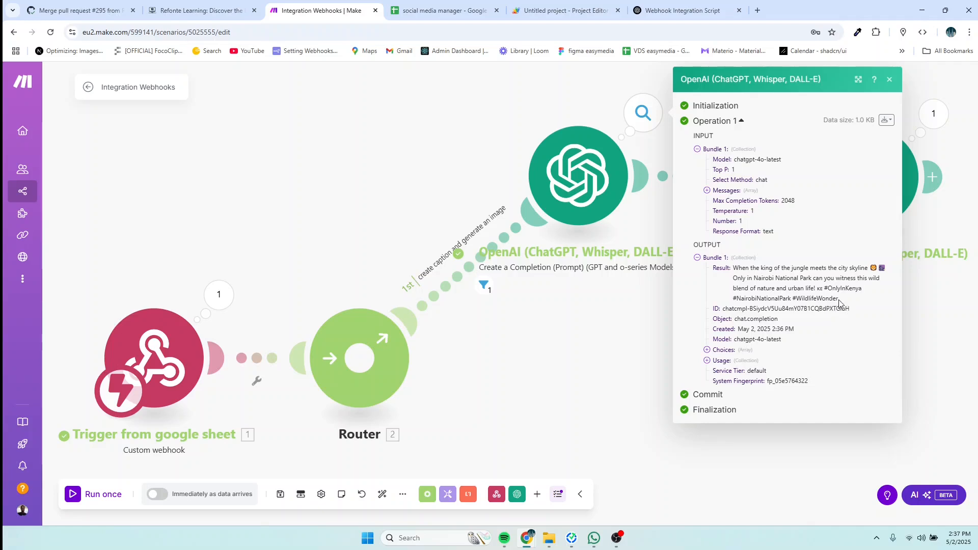
Step: Expand the image module's output Data > 1 and copy the generated image URL into a new tab
left_click_drag(839, 299, 733, 270)
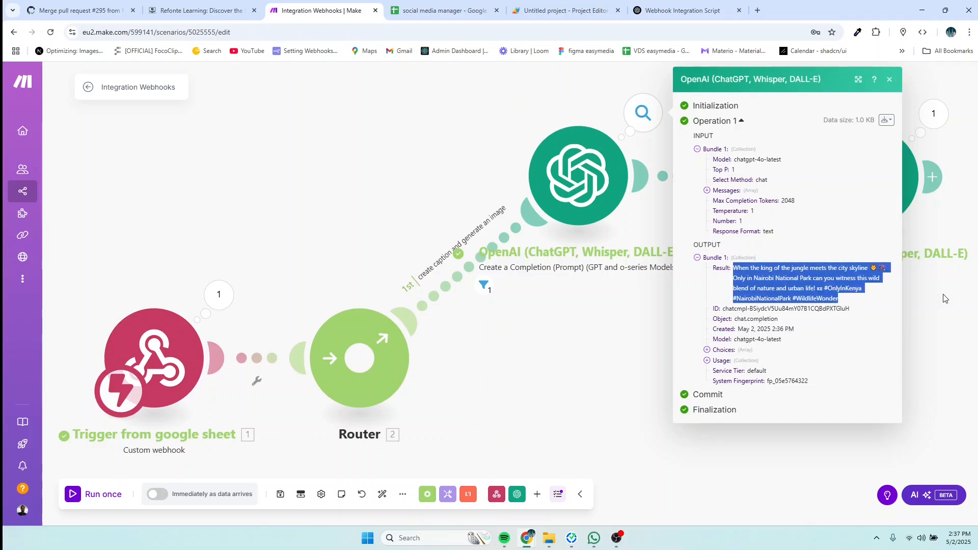
left_click(931, 226)
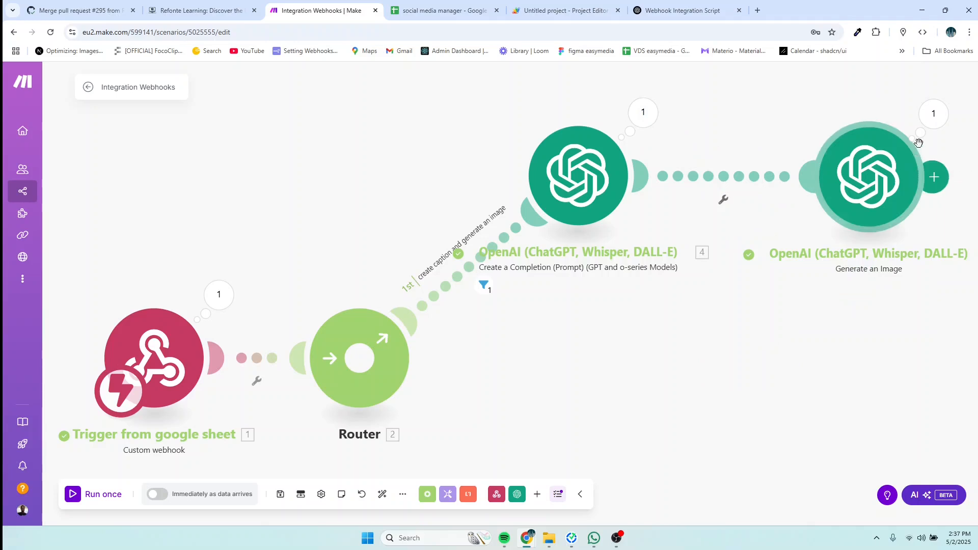
left_click(933, 115)
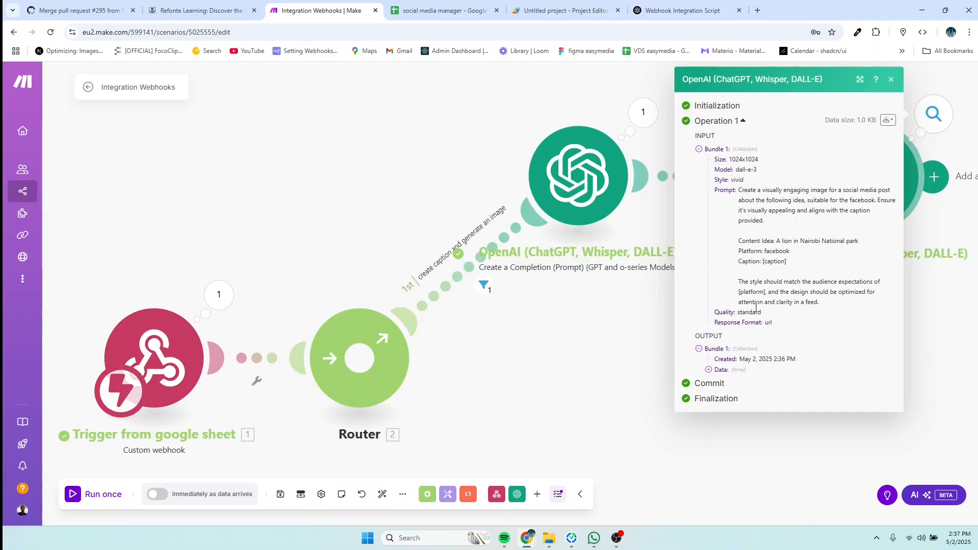
left_click(710, 370)
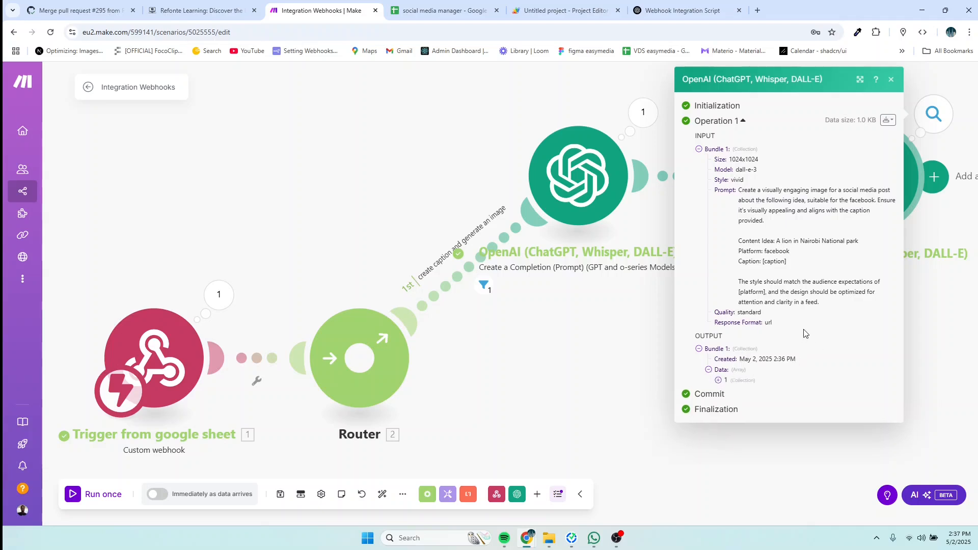
left_click(718, 380)
scroll(780, 362, "down", 3)
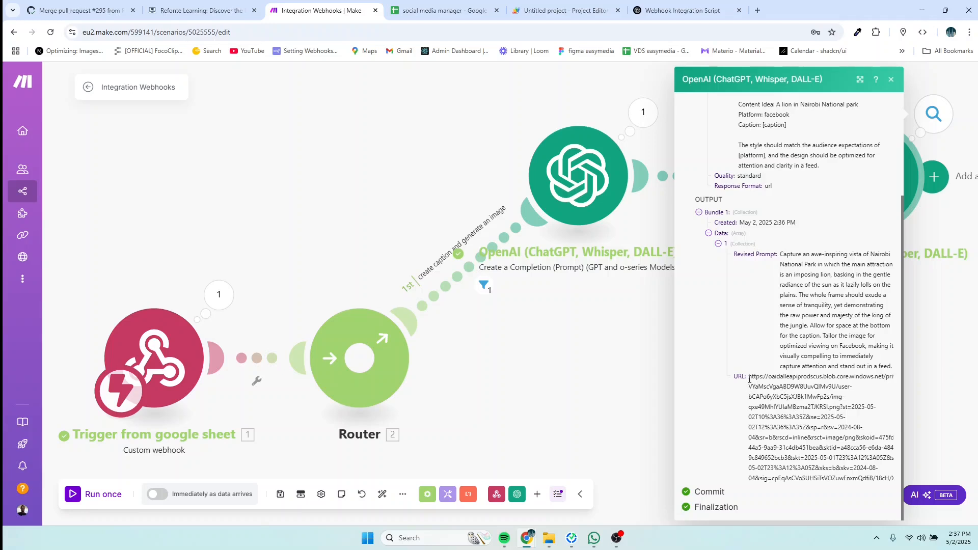
left_click_drag(749, 377, 898, 477)
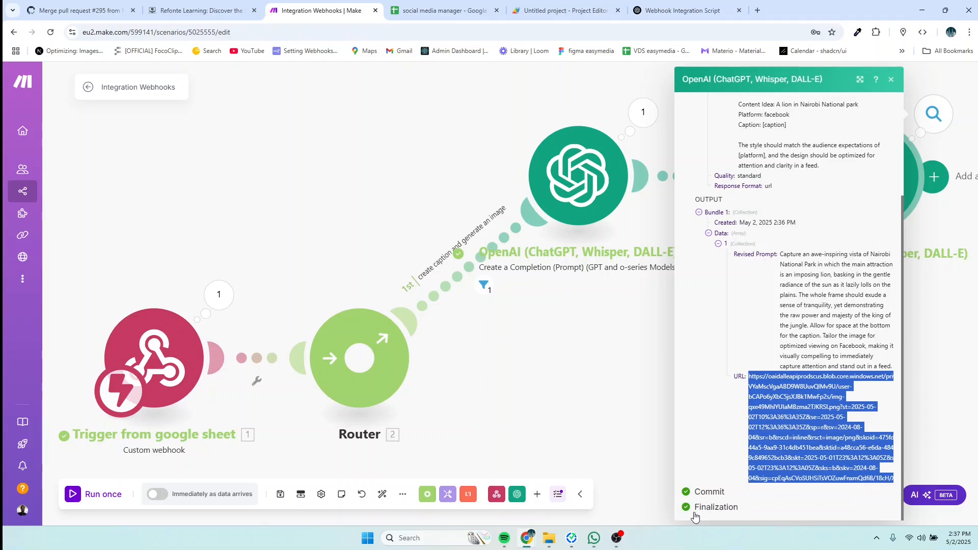
left_click(758, 10)
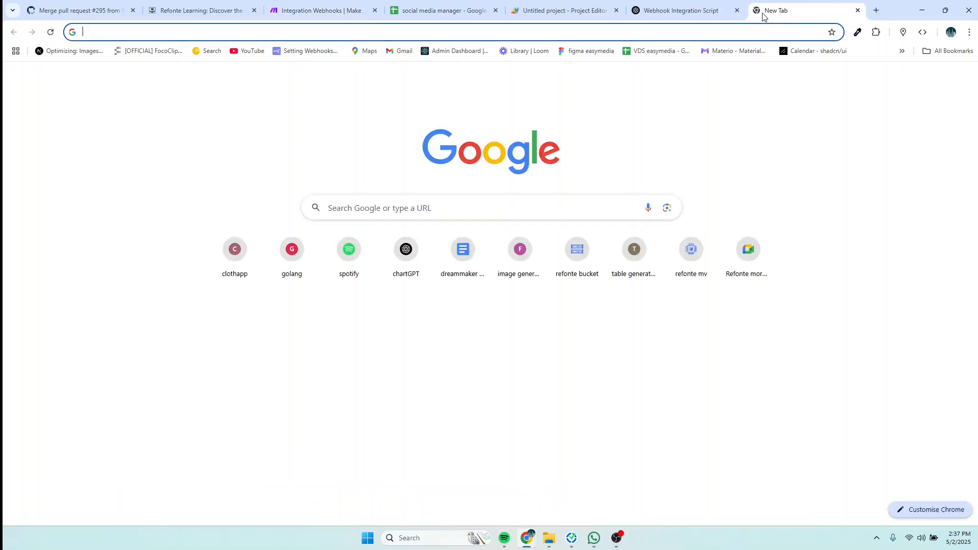
Step: Paste the image URL into Chrome's address bar, then re-copy the full URL from Make's widened output
key("ctrl+v")
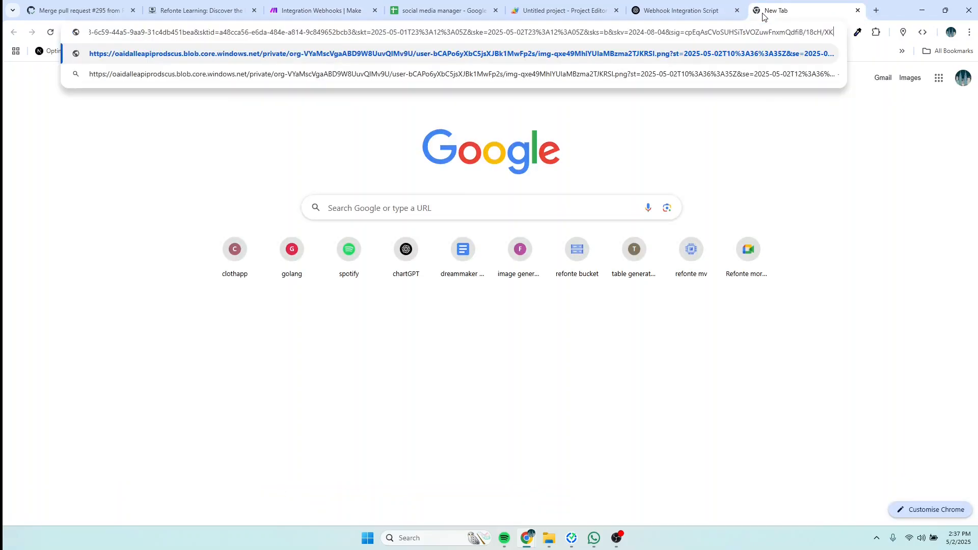
key("Return")
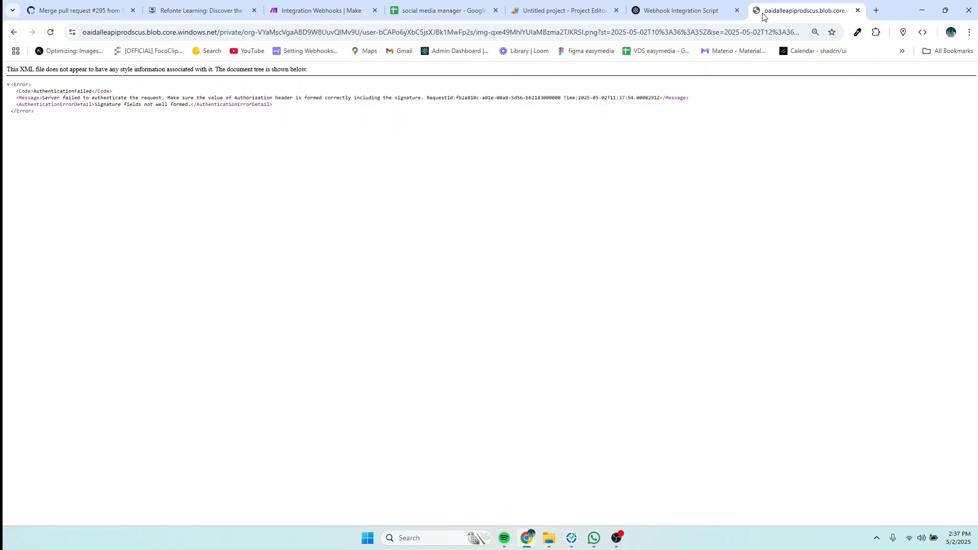
left_click(332, 10)
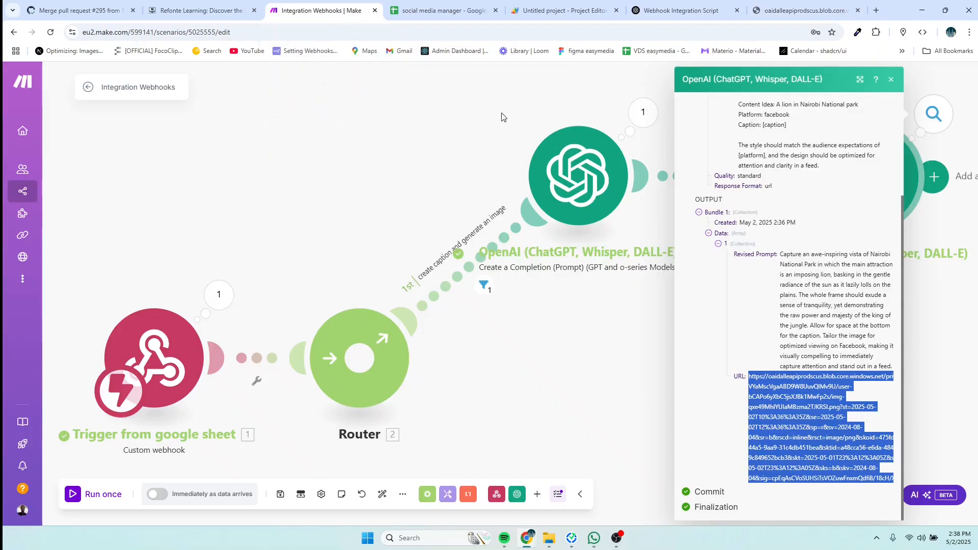
left_click(882, 475)
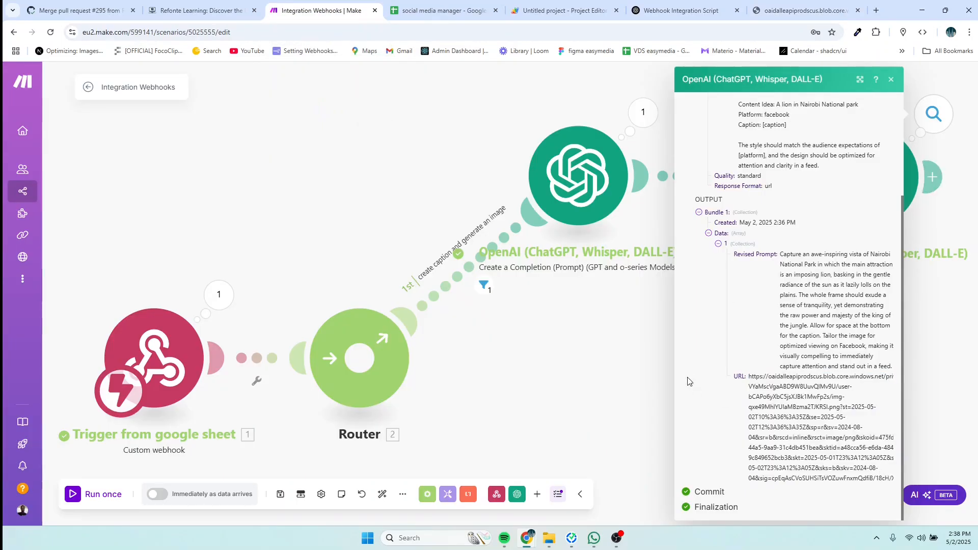
left_click_drag(675, 359, 475, 358)
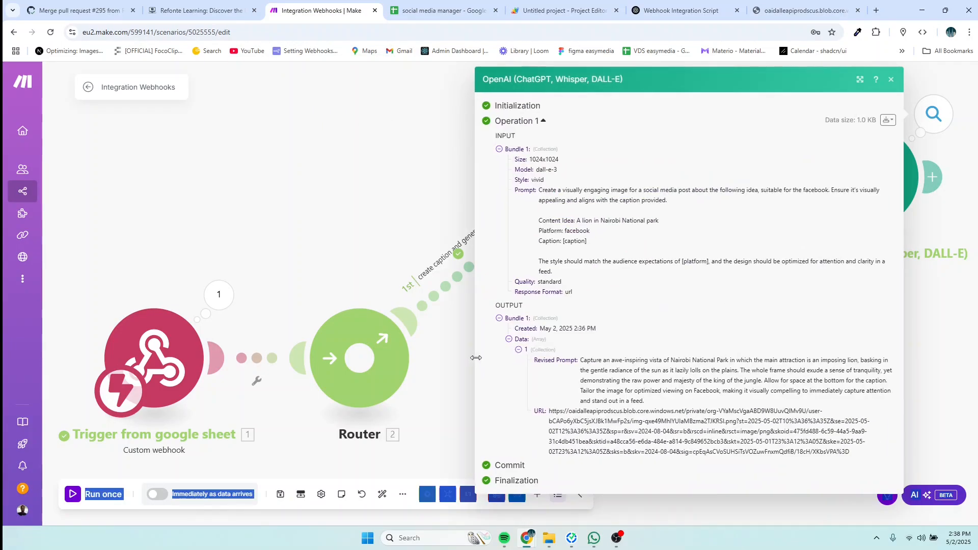
left_click_drag(859, 454, 791, 11)
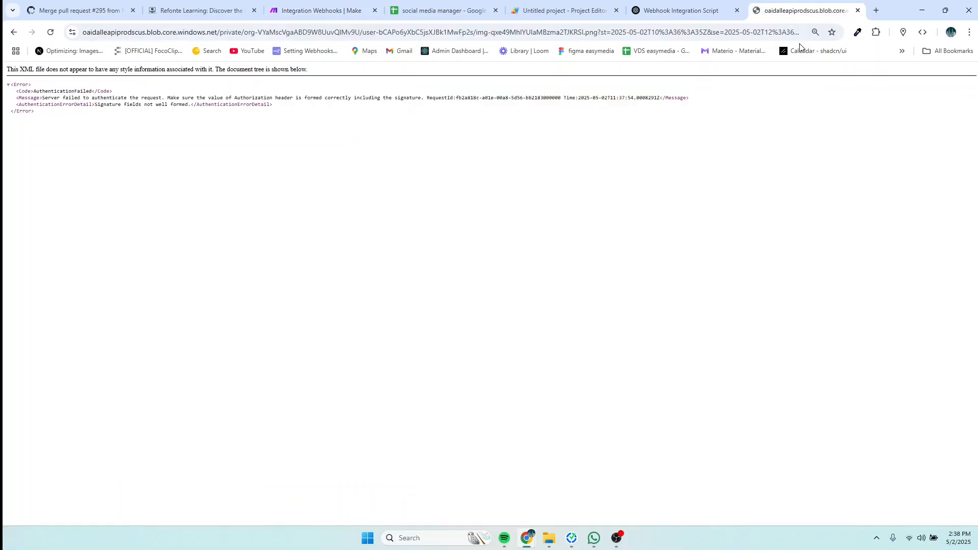
Step: Load the full URL to view the lion-at-sunset image, then return to Make and close the output
left_click(776, 32)
key("BackSpace")
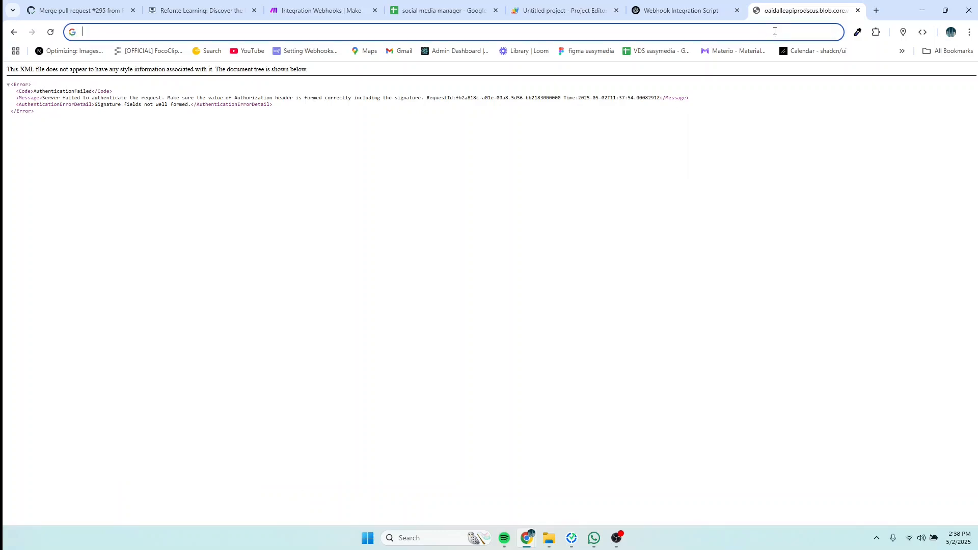
key("ctrl+v")
key("Return")
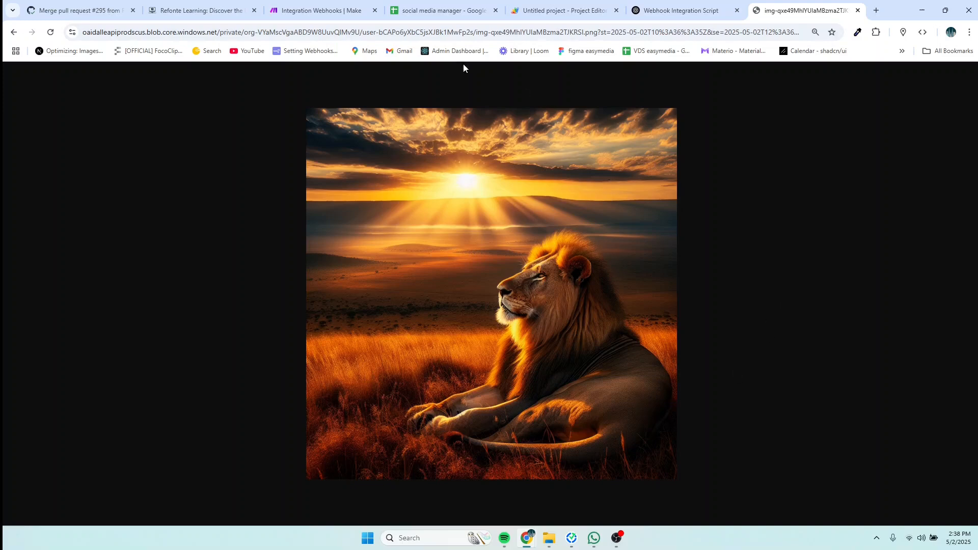
left_click(339, 15)
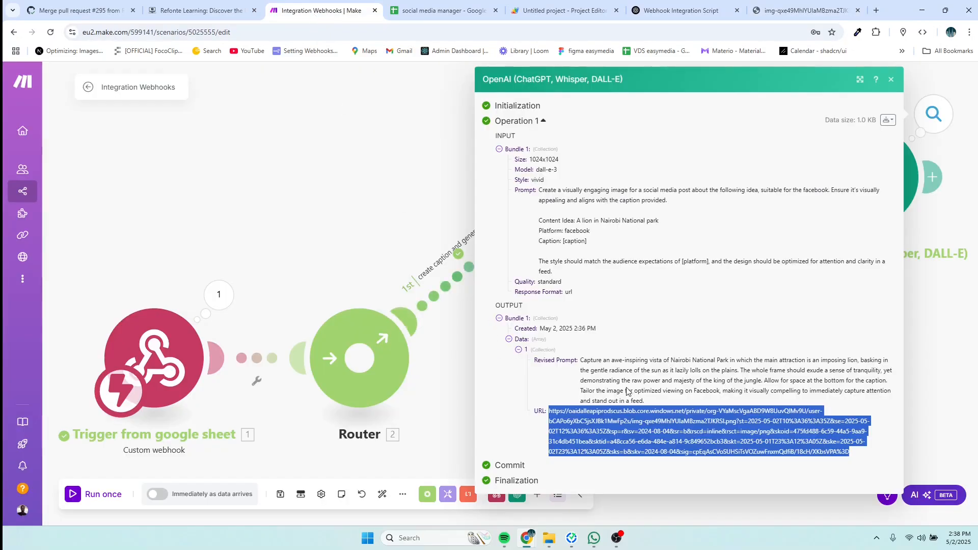
left_click(941, 335)
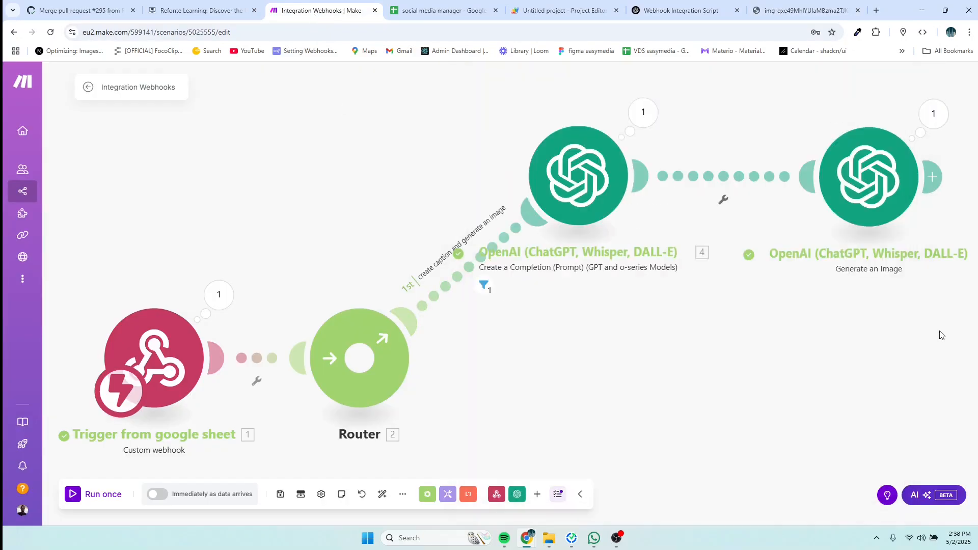
Step: Replace [caption] in the Generate an Image prompt with the caption module's 4. Result and save
left_click(875, 184)
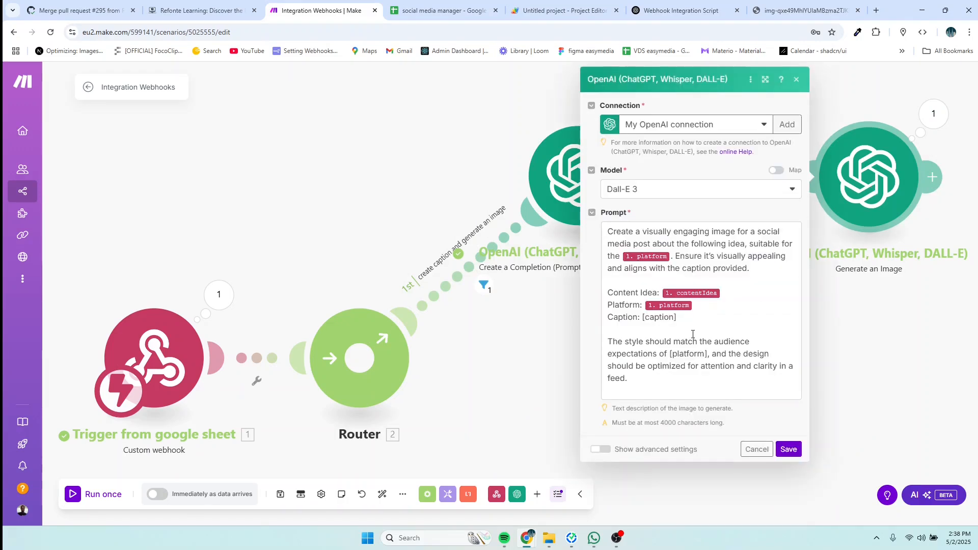
left_click_drag(680, 318, 642, 318)
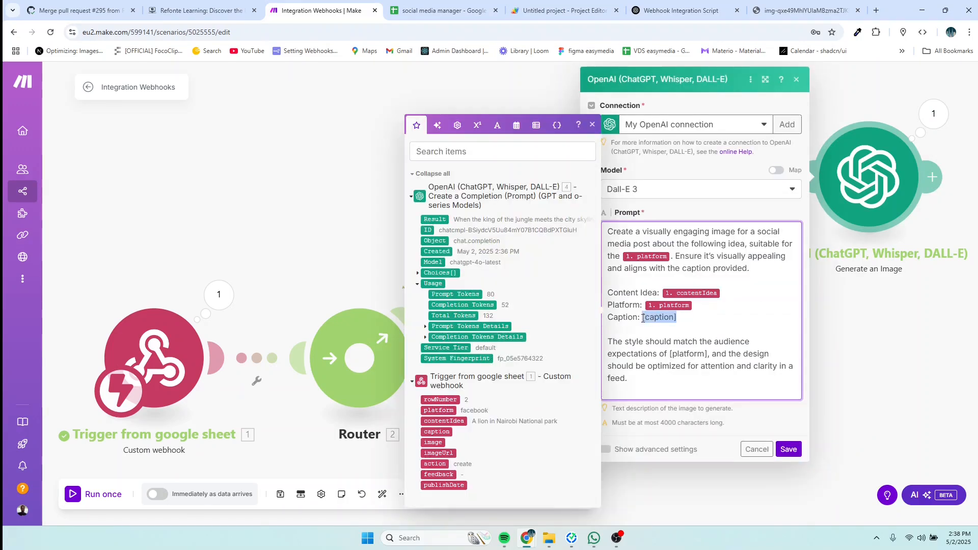
key("BackSpace")
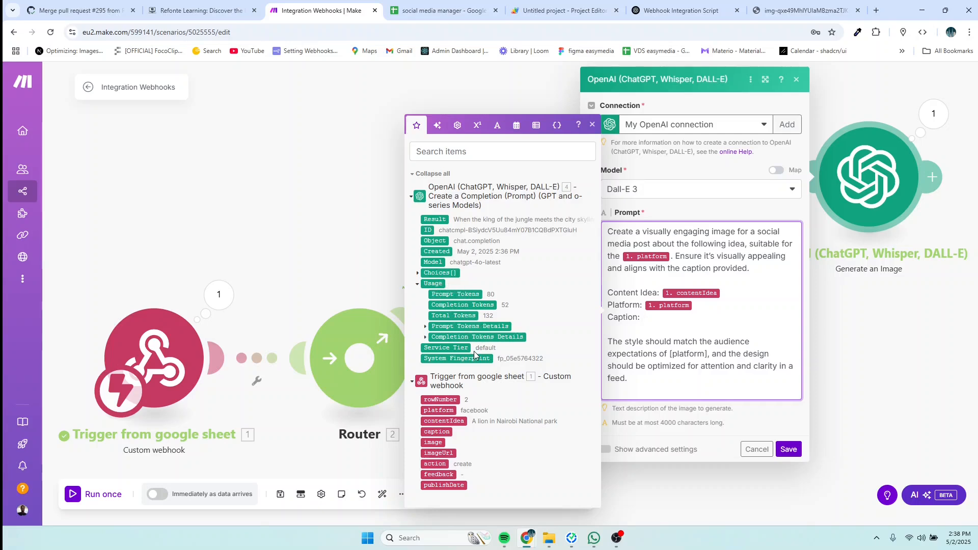
left_click(442, 219)
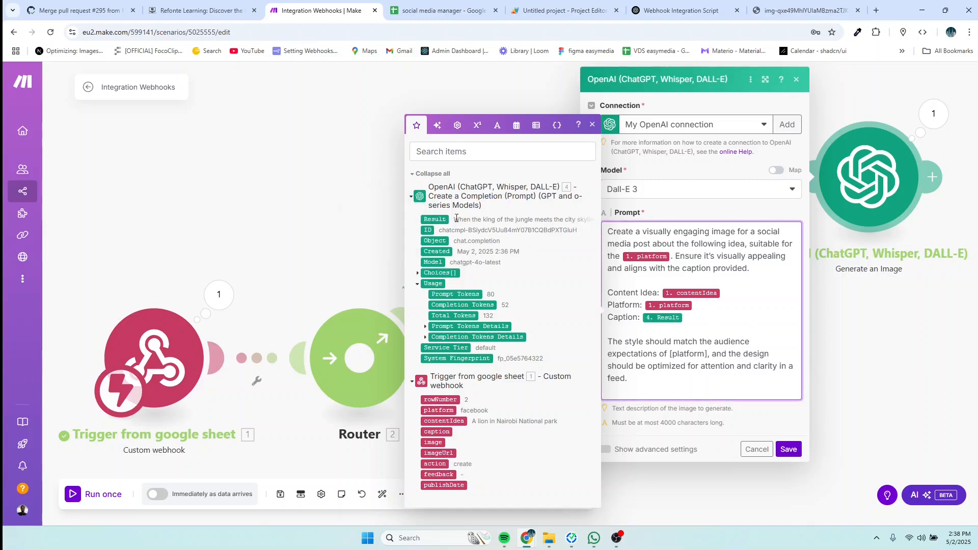
left_click(789, 450)
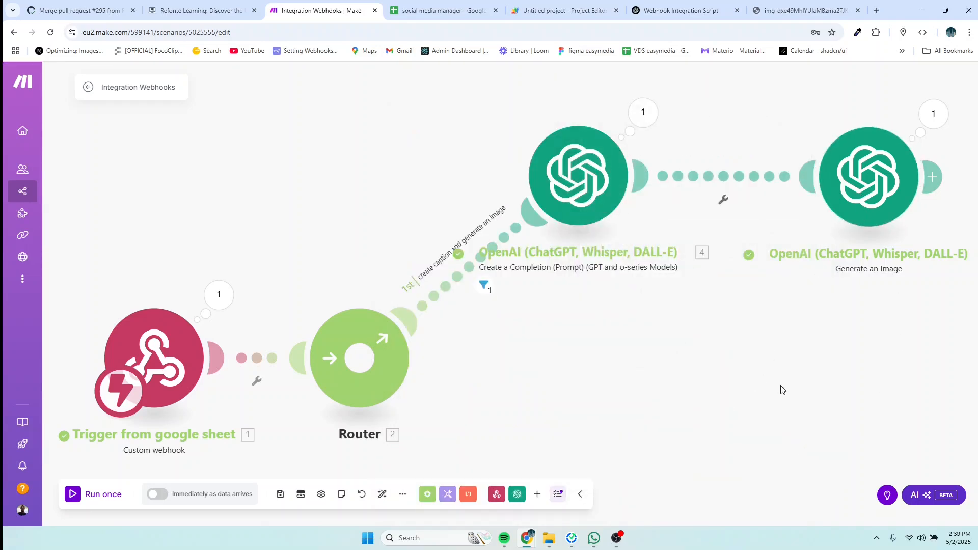
left_click_drag(782, 389, 699, 359)
Step: Attach a Google Sheets module set to Update a Row after the Generate an Image step
scroll(626, 311, "down", 1)
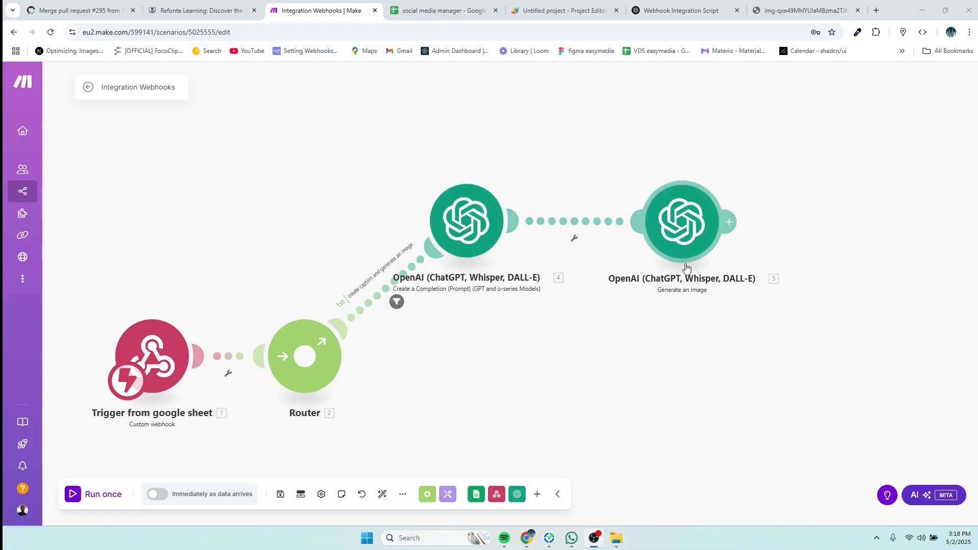
left_click(734, 223)
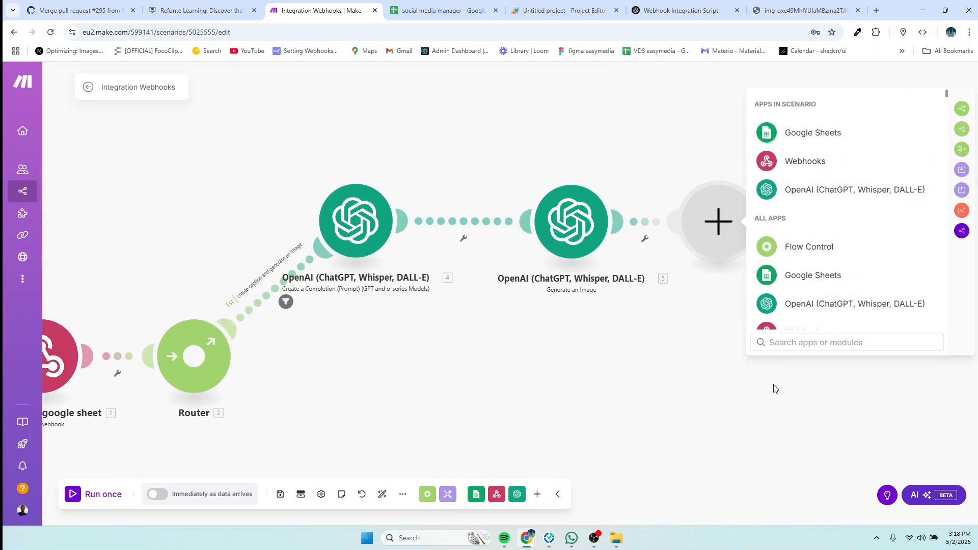
left_click(800, 134)
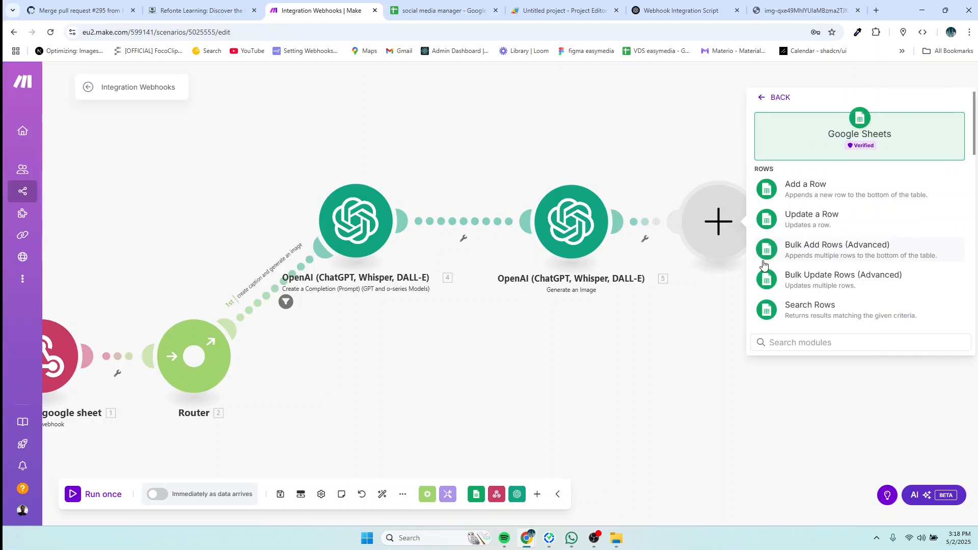
left_click(811, 222)
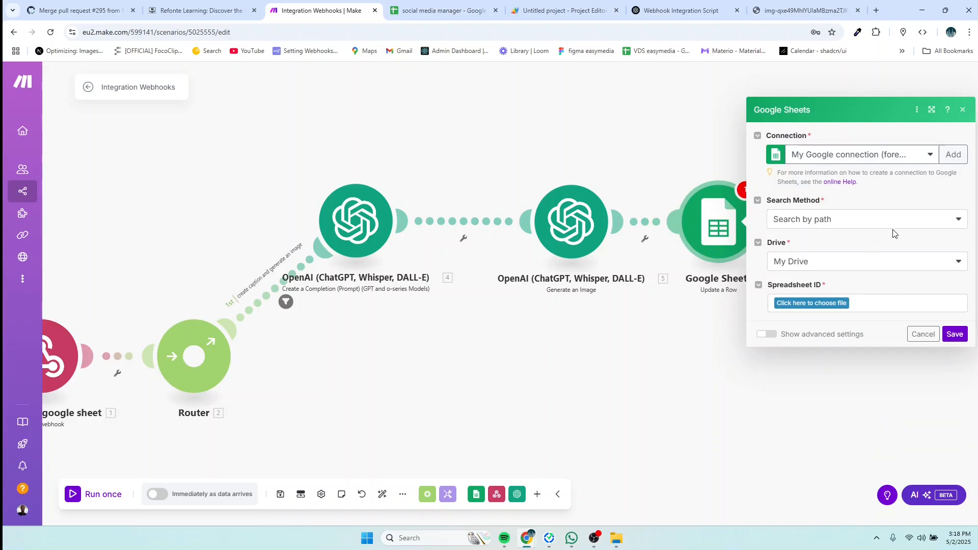
Step: Choose the 'social media manager' spreadsheet from My Drive as the Update a Row file
left_click(952, 155)
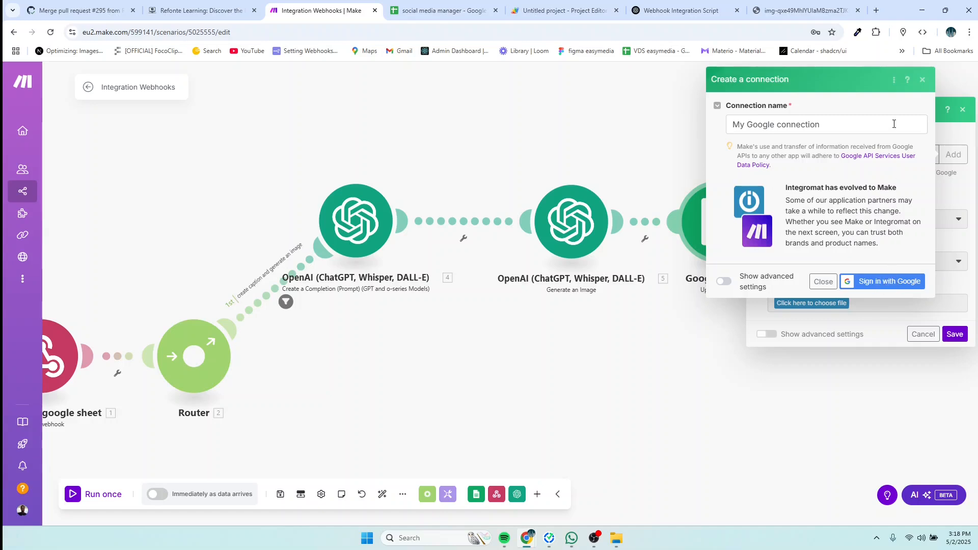
left_click(923, 80)
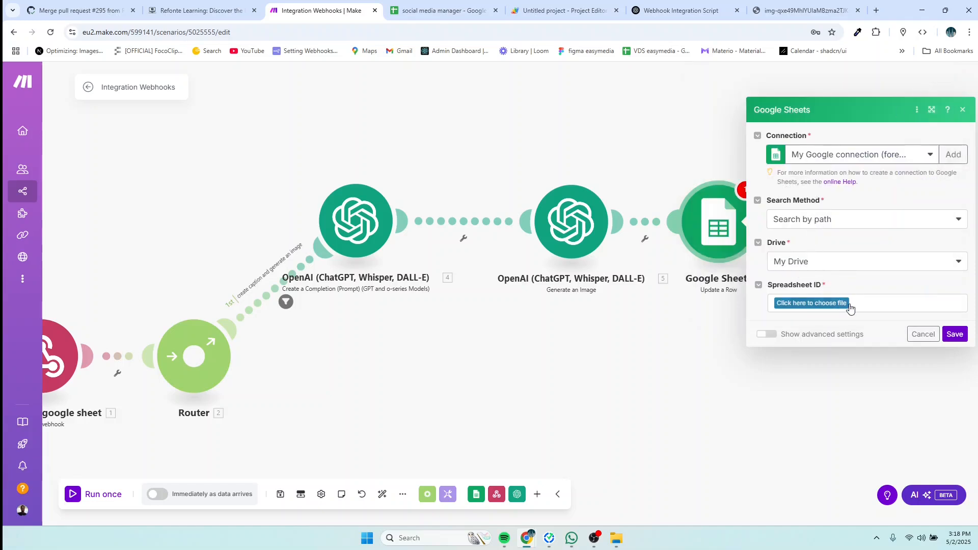
left_click(822, 305)
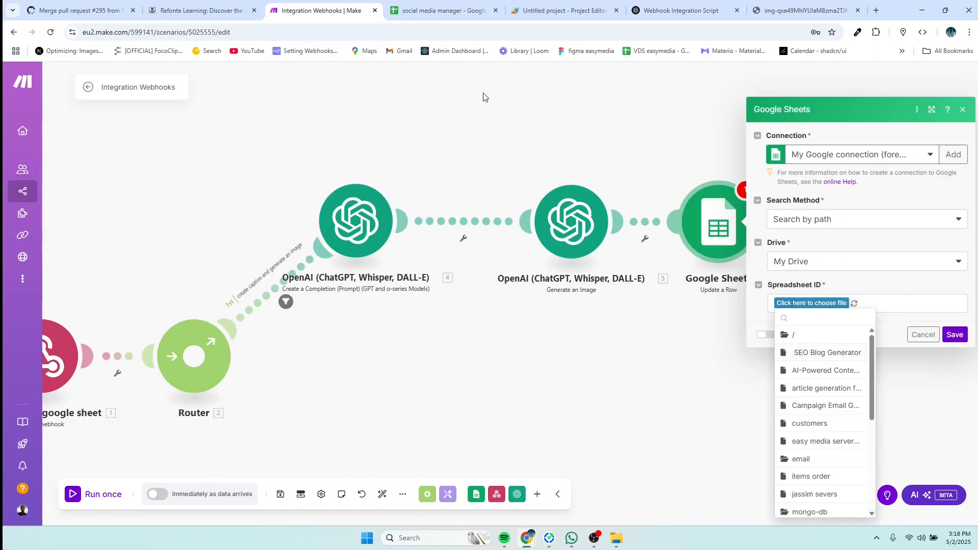
left_click(433, 11)
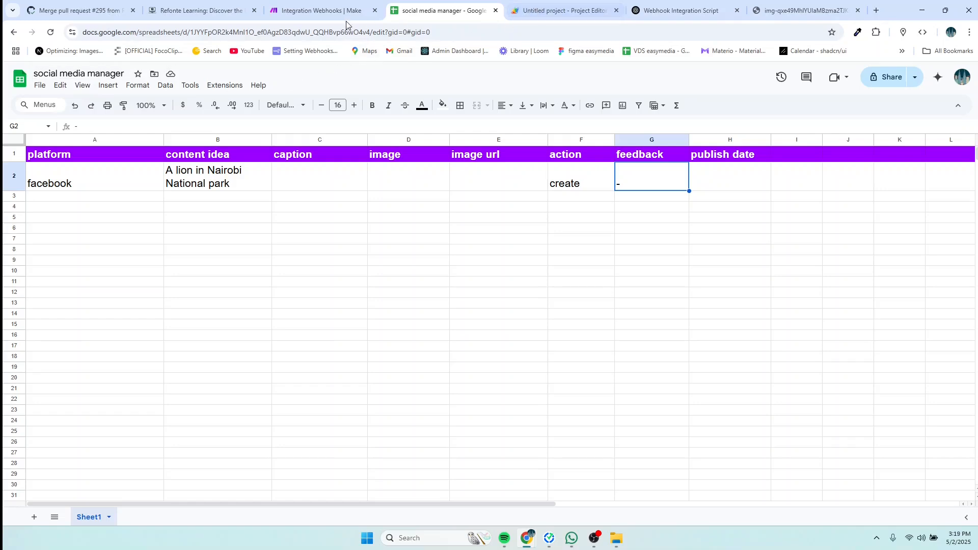
left_click(306, 10)
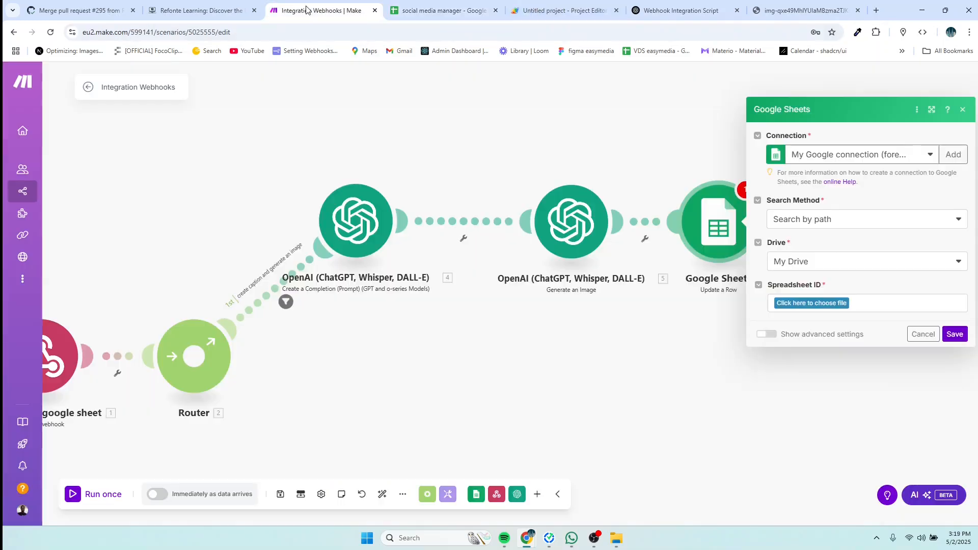
left_click(833, 305)
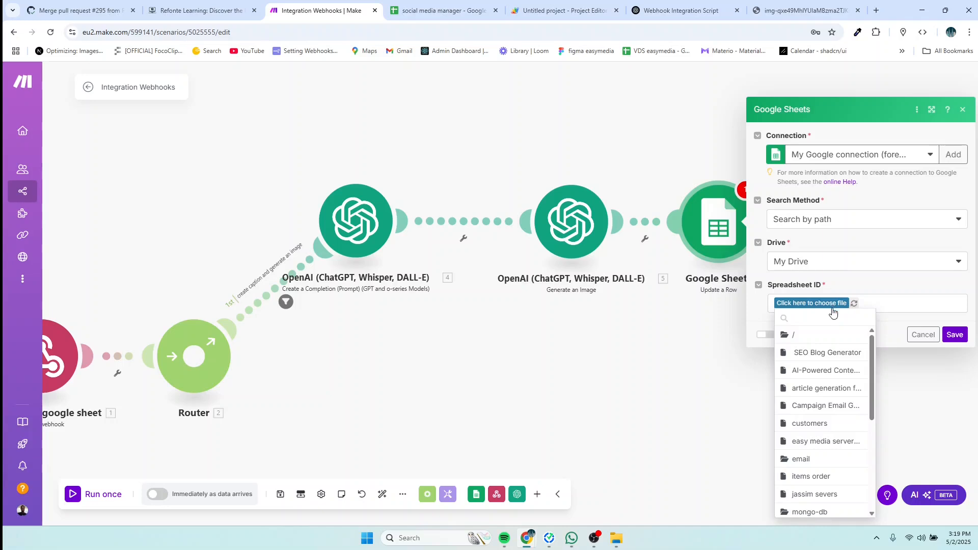
scroll(829, 414, "down", 2)
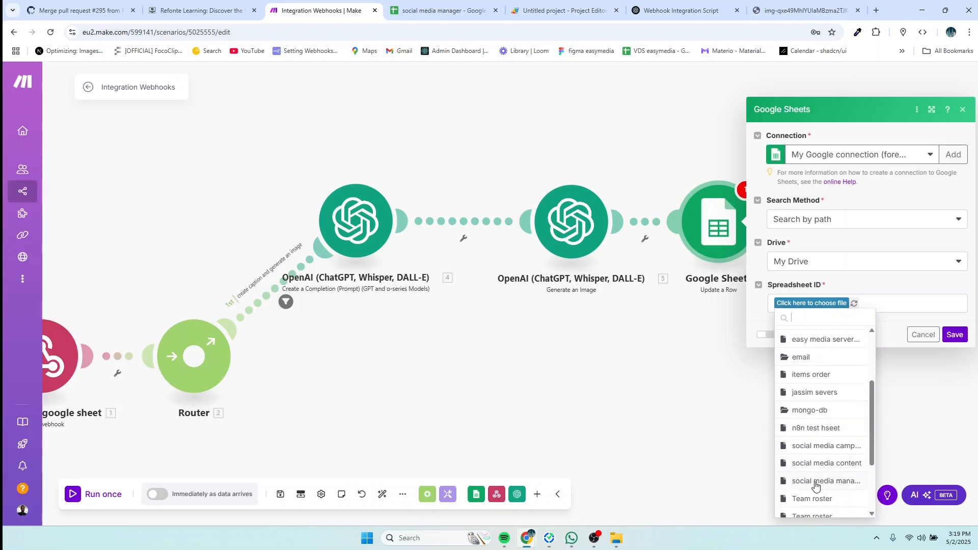
left_click(816, 481)
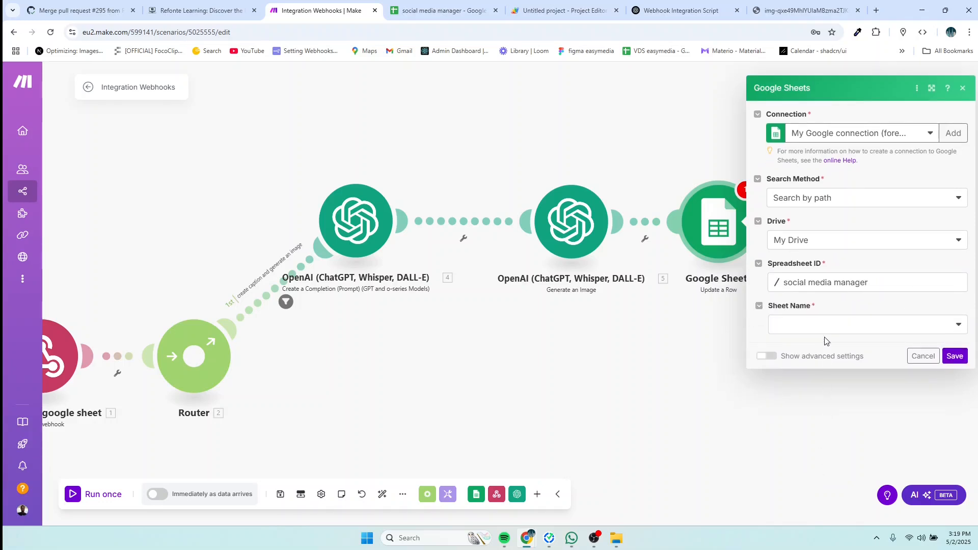
Step: Set Sheet Name to Sheet1 and map the webhook's rowNumber as the Row number
left_click(820, 329)
left_click(808, 340)
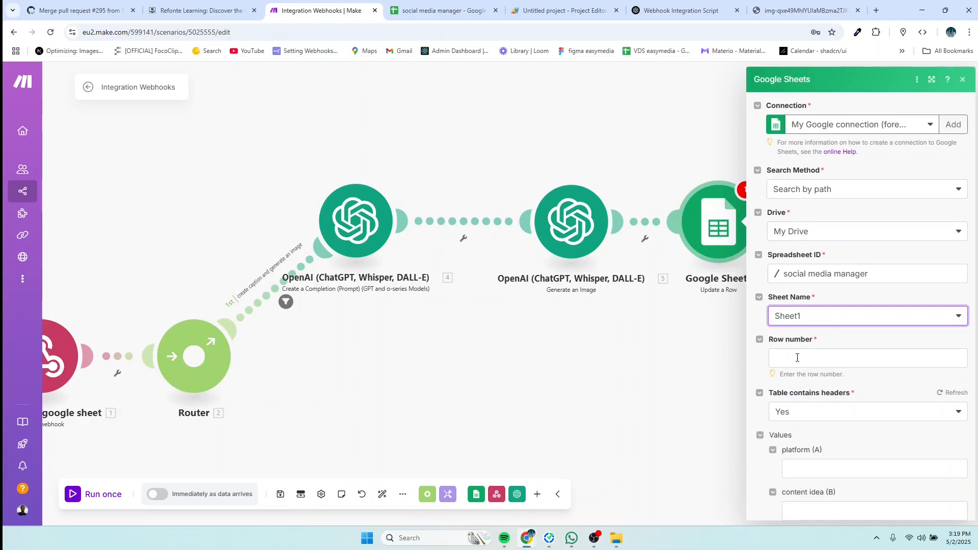
left_click(798, 358)
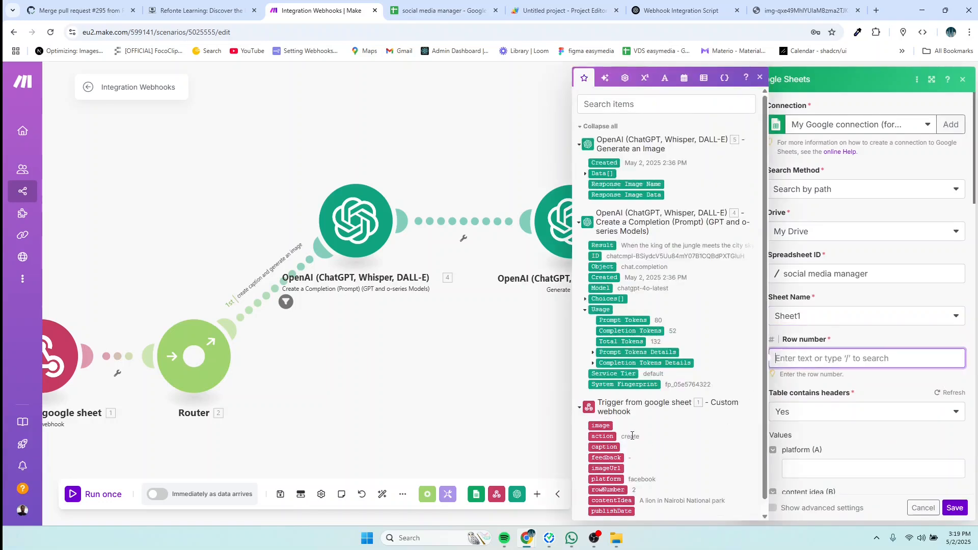
scroll(636, 455, "down", 1)
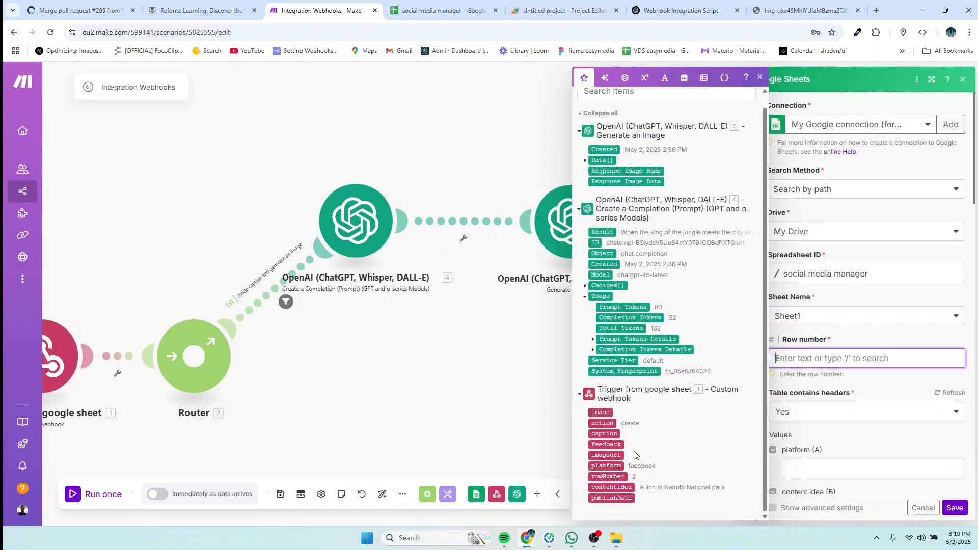
left_click(615, 477)
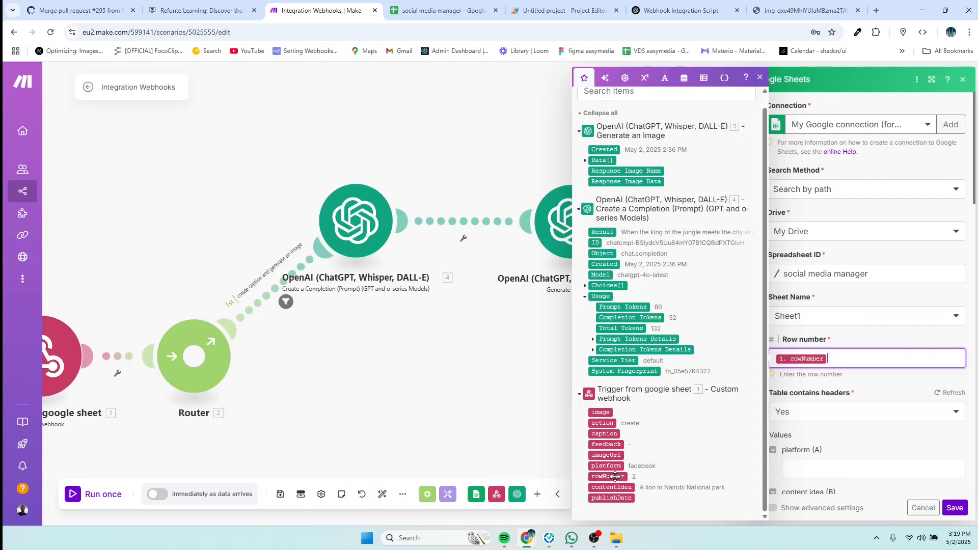
scroll(876, 434, "down", 1)
scroll(876, 434, "down", 5)
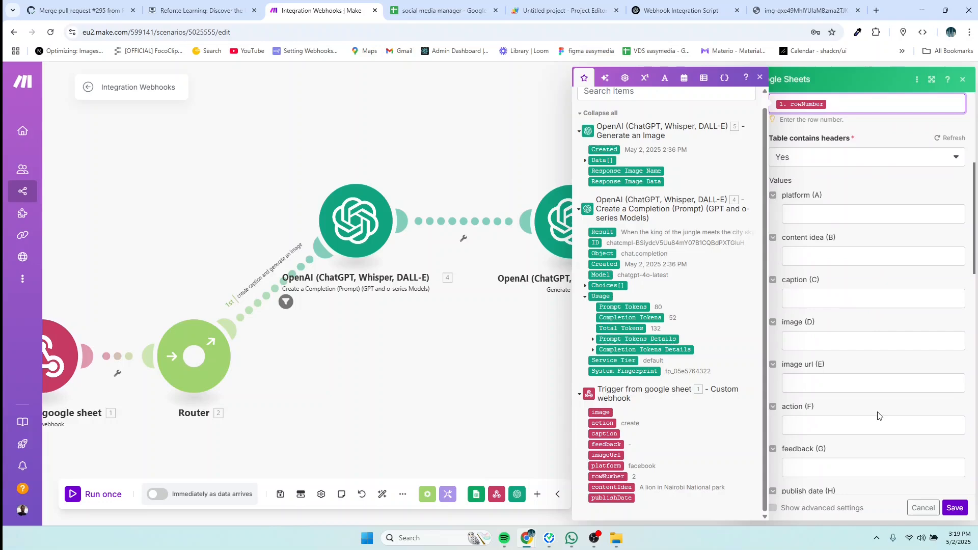
left_click(437, 11)
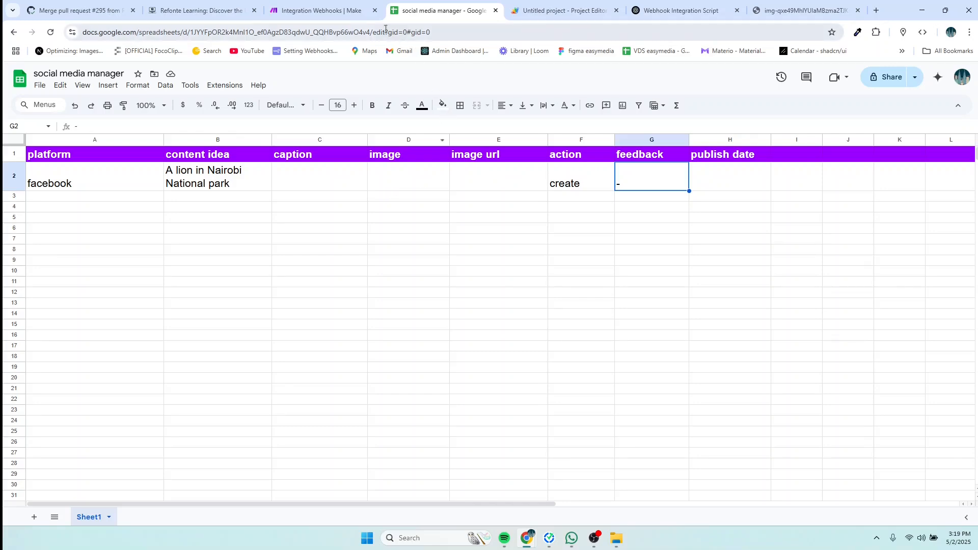
left_click(321, 11)
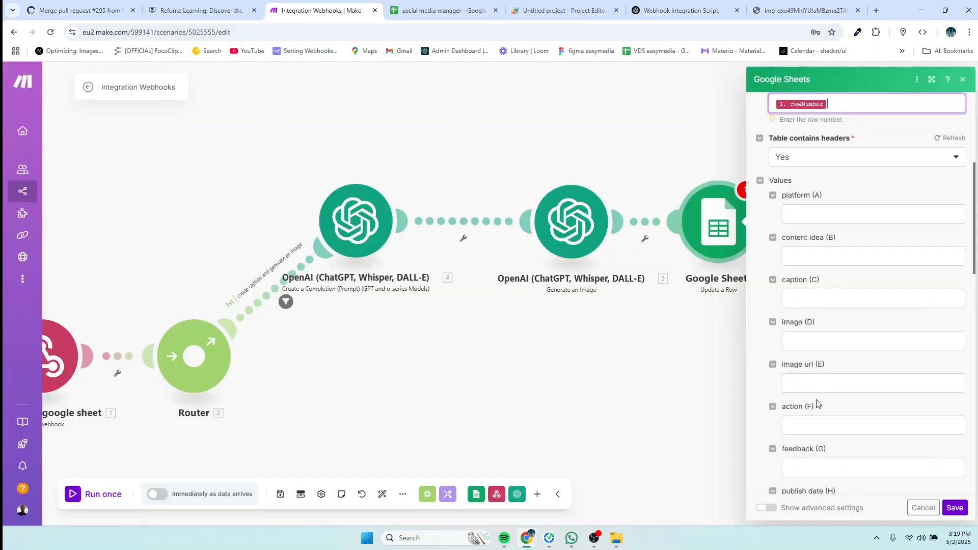
Step: Try mapping the generated image's Data values into image url, then clear the field again
left_click(812, 386)
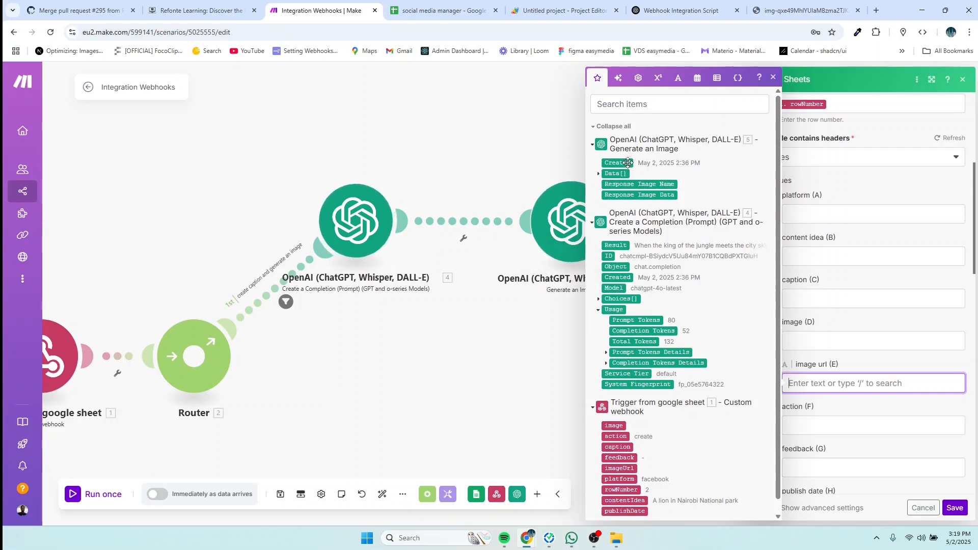
left_click(604, 174)
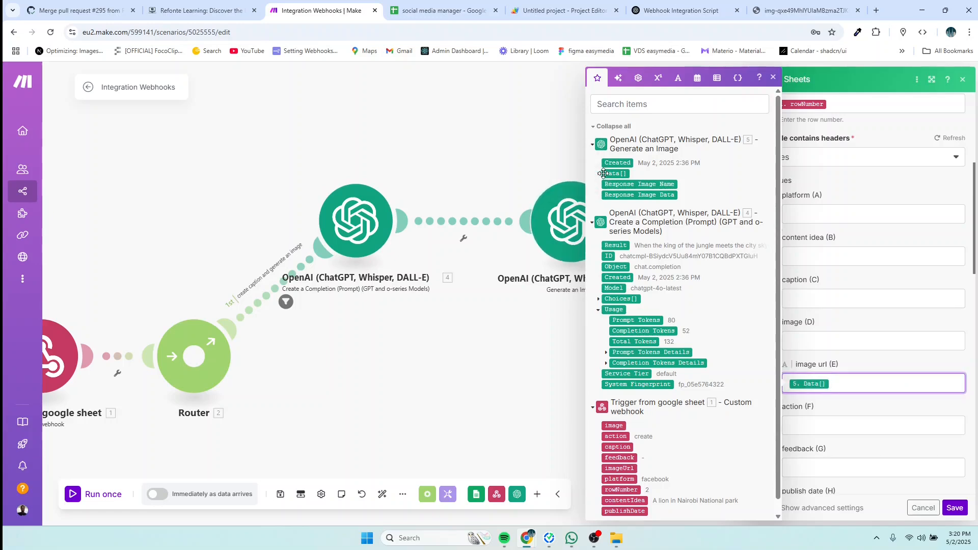
key("BackSpace")
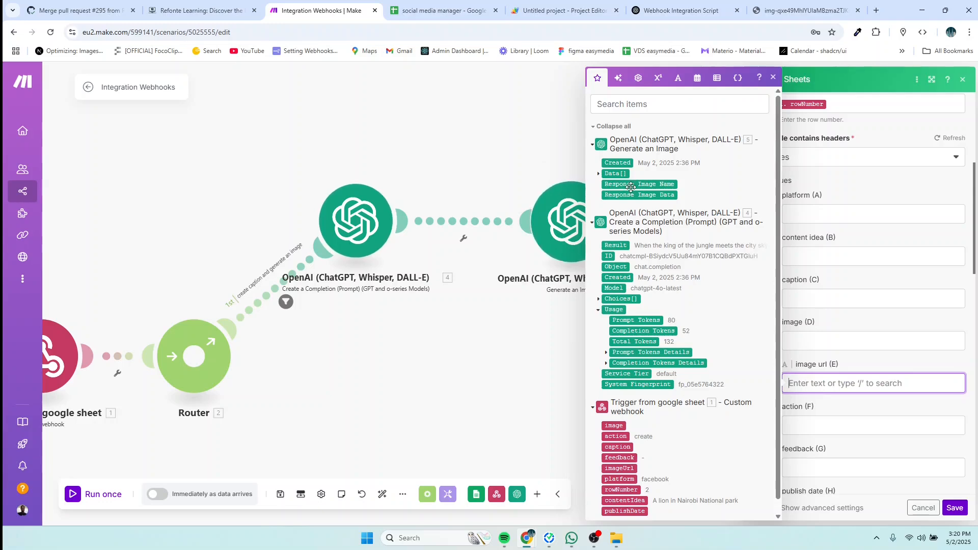
left_click(611, 173)
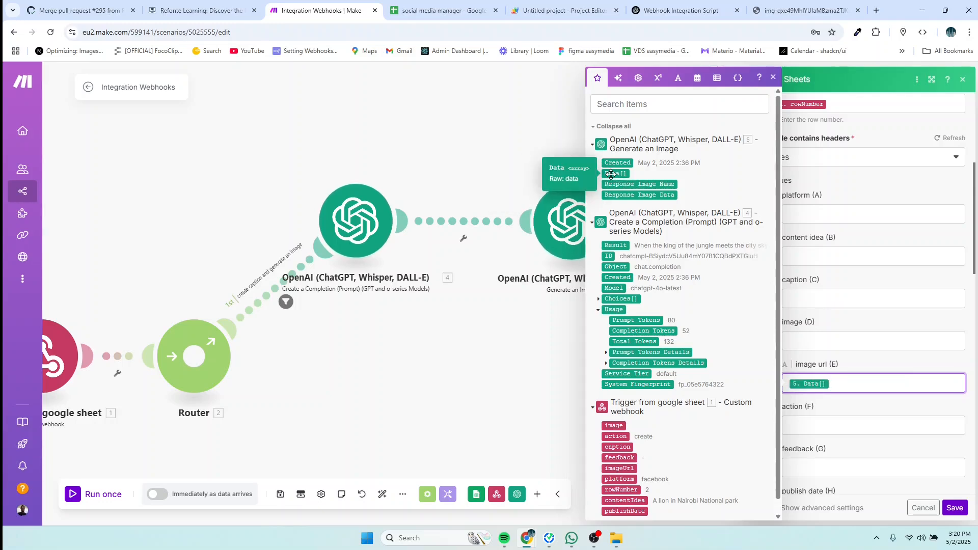
left_click(607, 174)
left_click(609, 184)
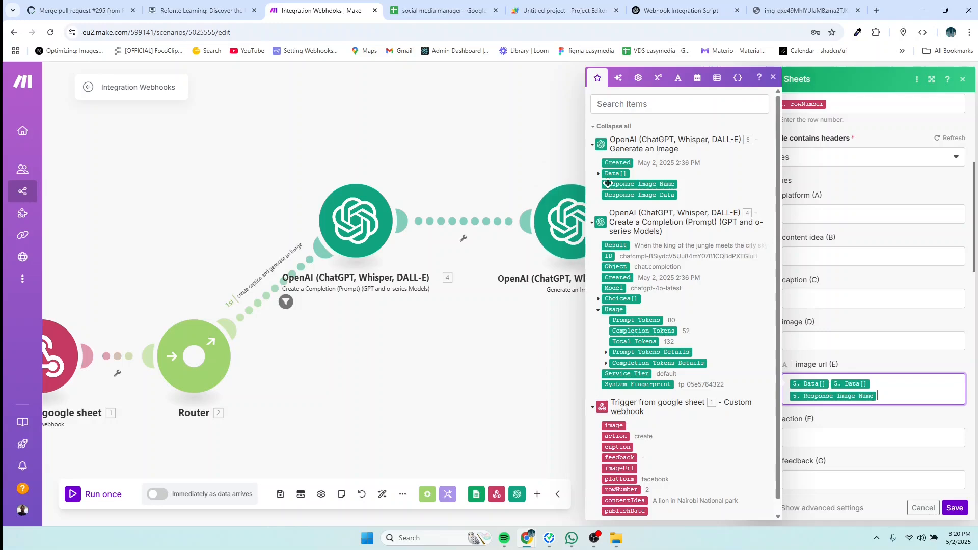
key("BackSpace")
key("BackSpace")
key("BackSpace")
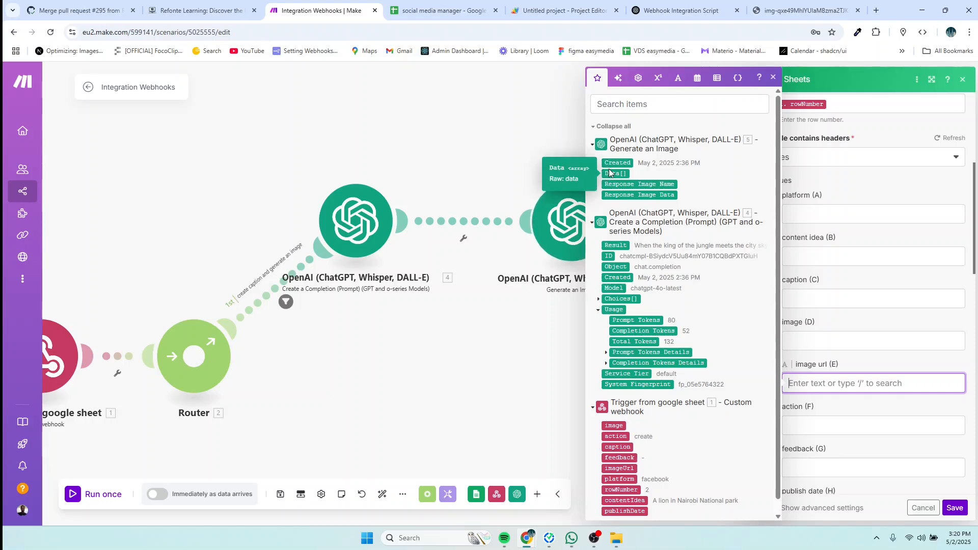
Step: Close the Sheets module settings, edit feedback cell G2, and attempt Run once
left_click(535, 157)
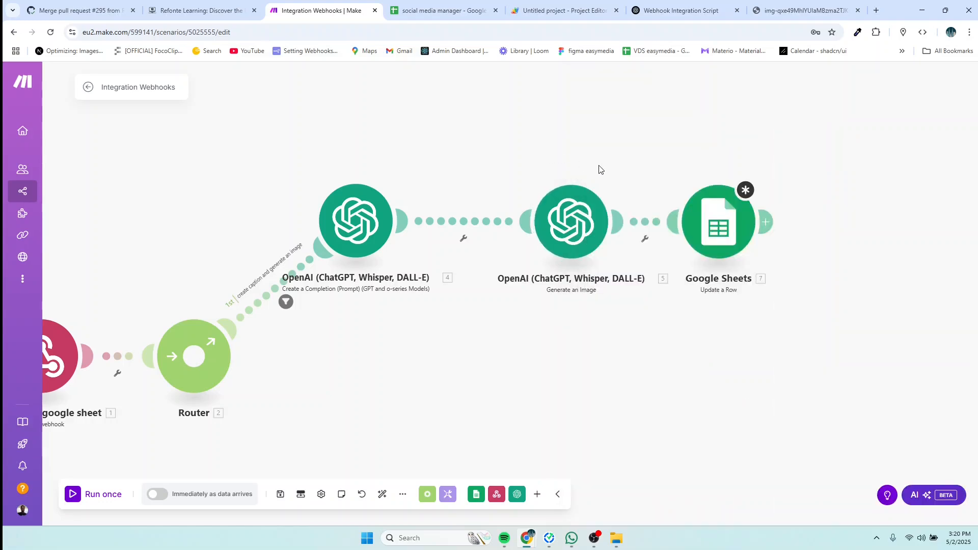
left_click(441, 9)
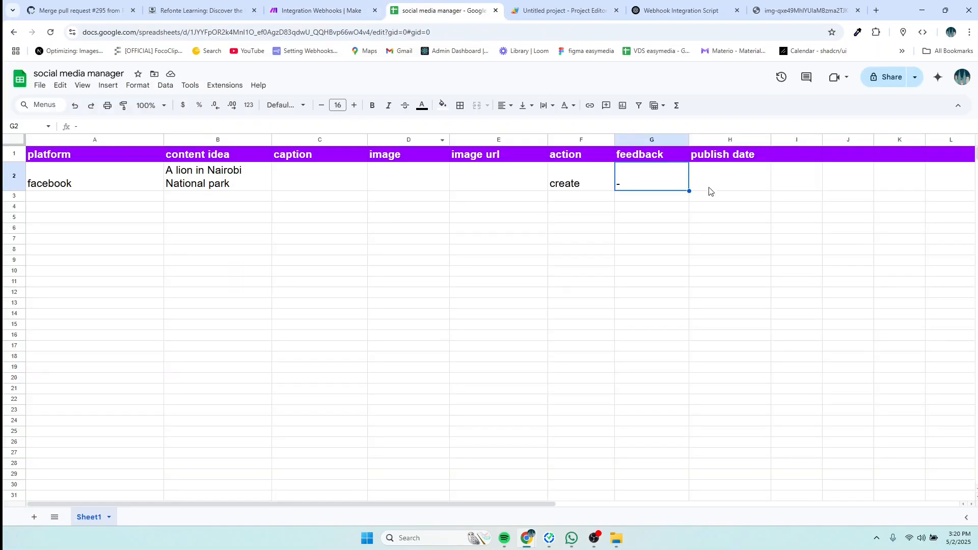
double_click(643, 186)
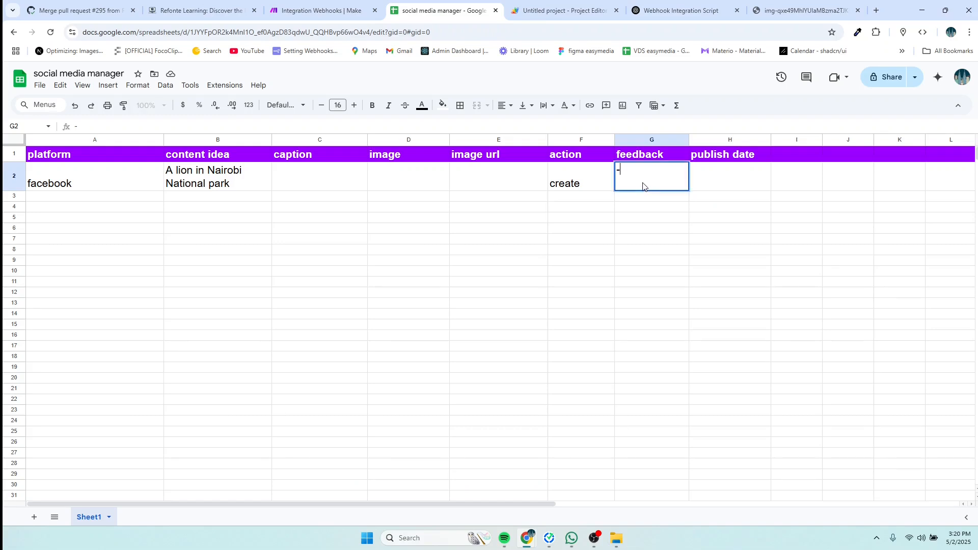
left_click(320, 11)
left_click(104, 495)
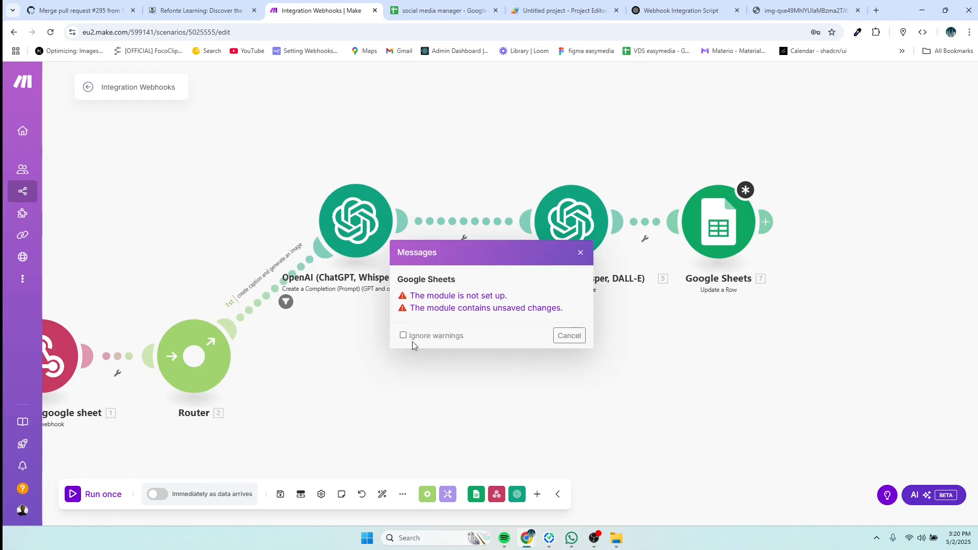
Step: Dismiss the unsaved-changes warning and save the Google Sheets Update a Row module
left_click(569, 336)
left_click(732, 221)
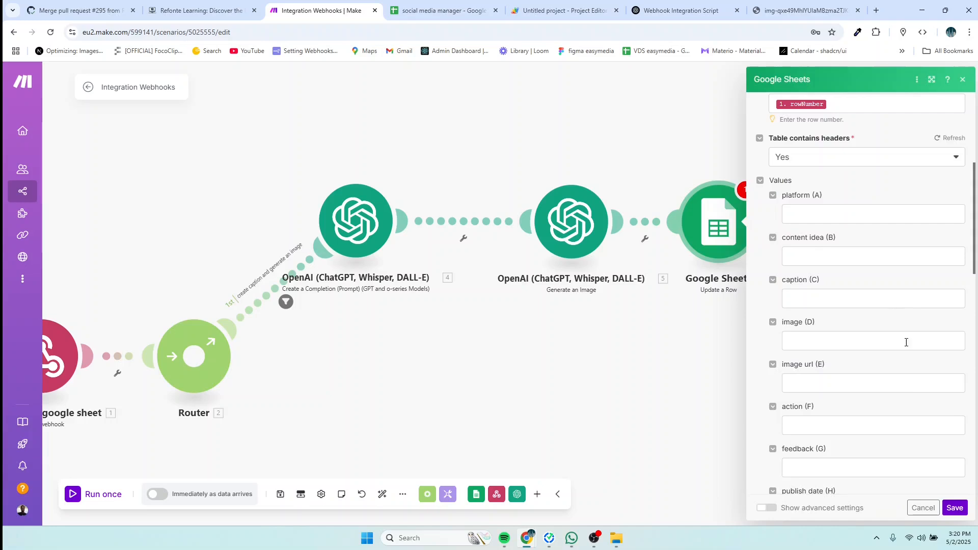
left_click(954, 507)
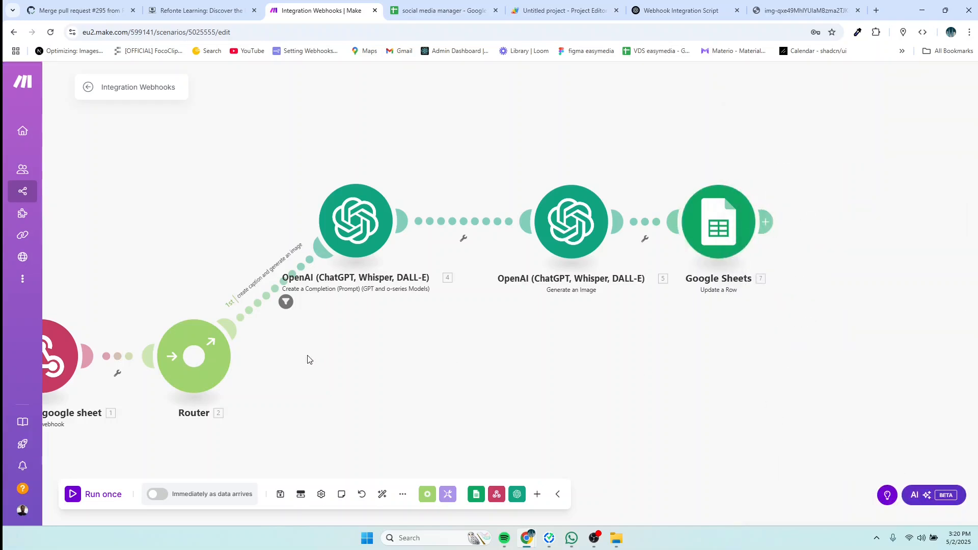
Step: Run the scenario once, triggering it from the spreadsheet, until every module through Update a Row succeeds
left_click(83, 492)
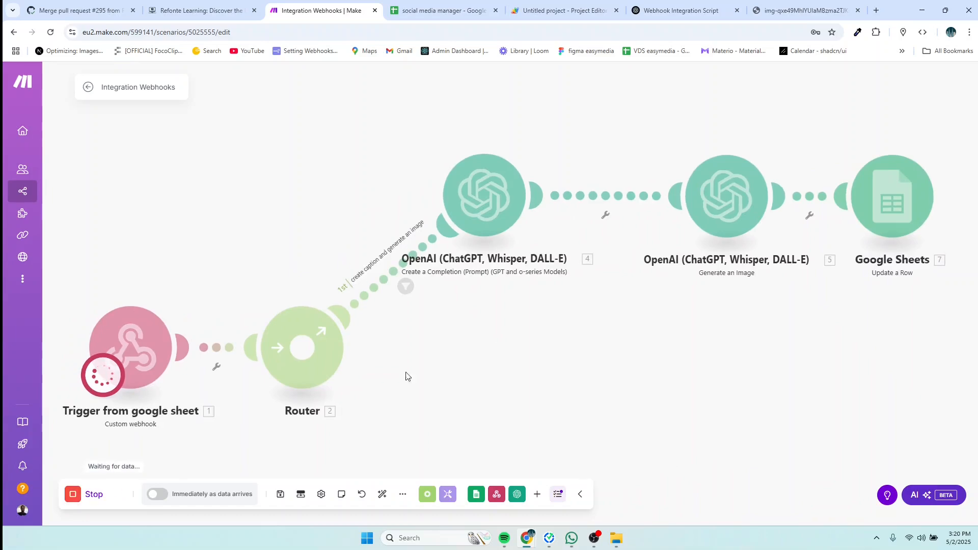
left_click(448, 11)
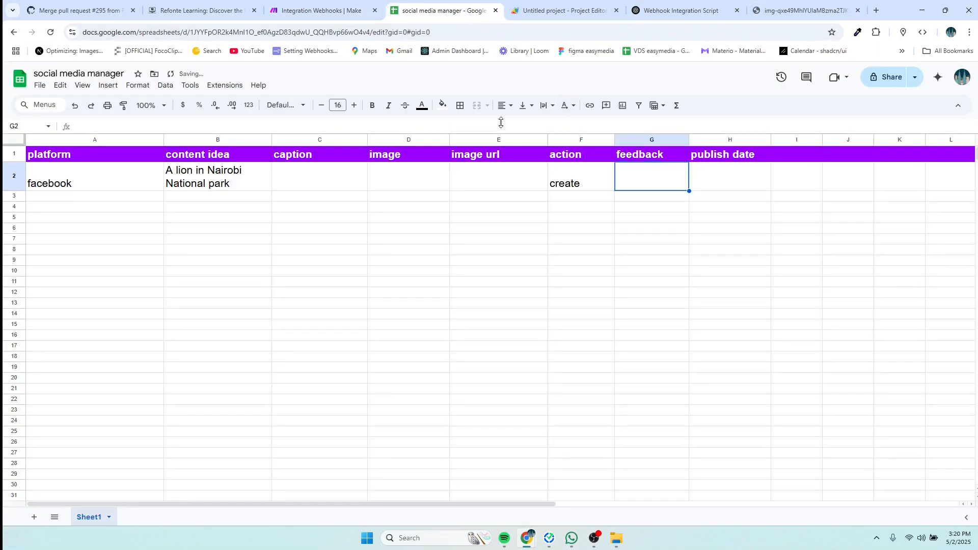
left_click(321, 11)
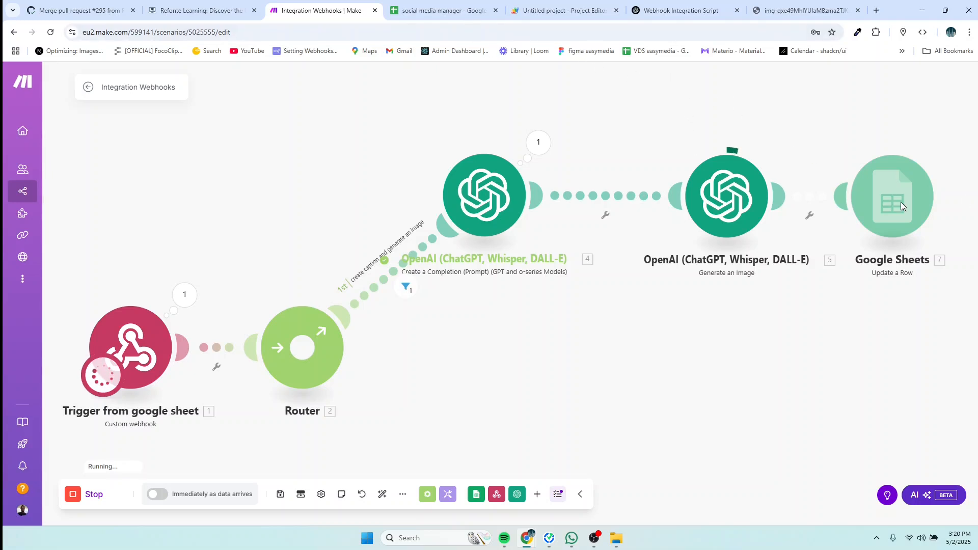
left_click(451, 13)
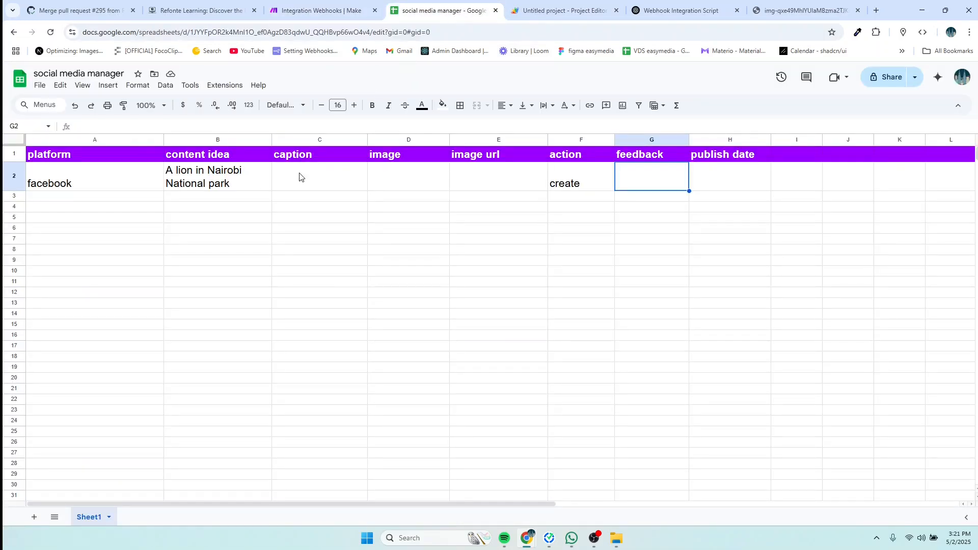
left_click(335, 14)
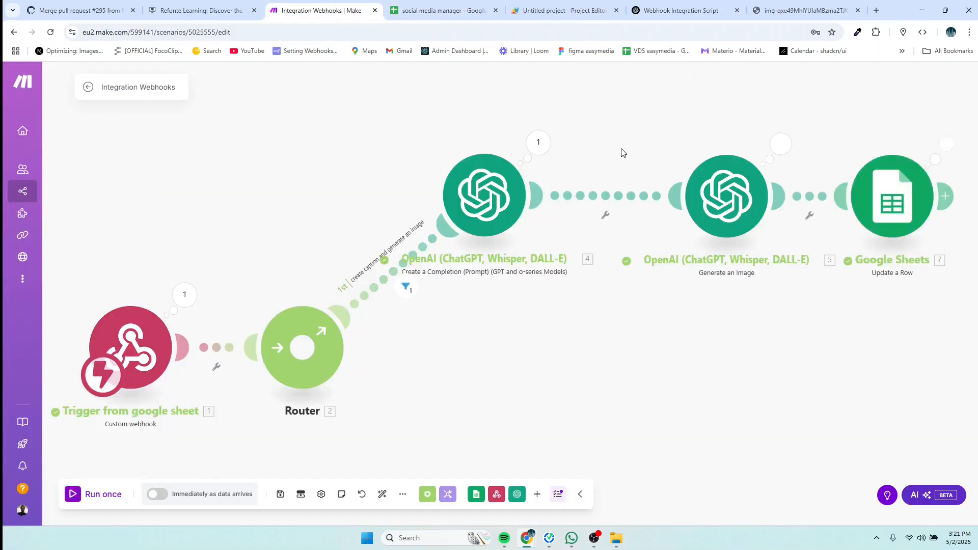
left_click(418, 16)
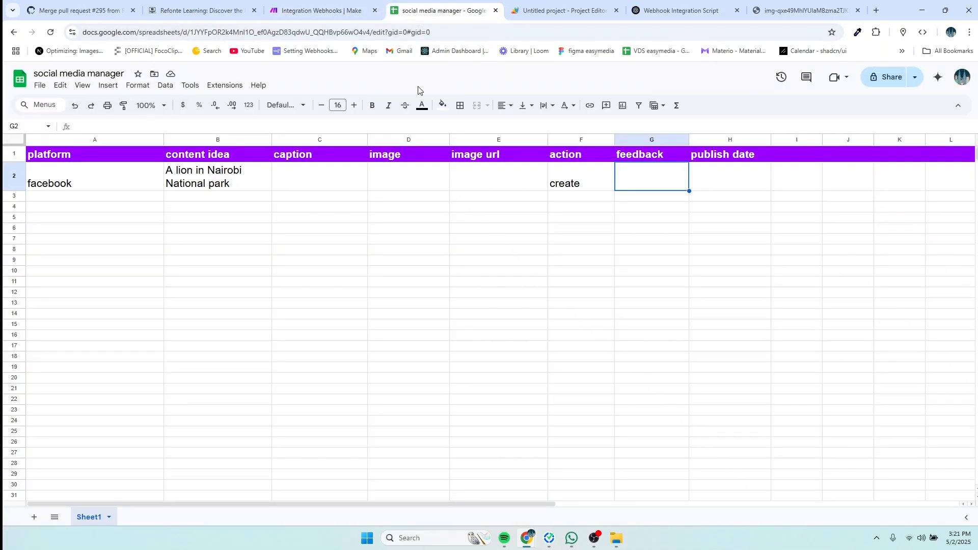
left_click(314, 14)
Step: Map the caption module's 4. Result into the caption column (C)
left_click(891, 214)
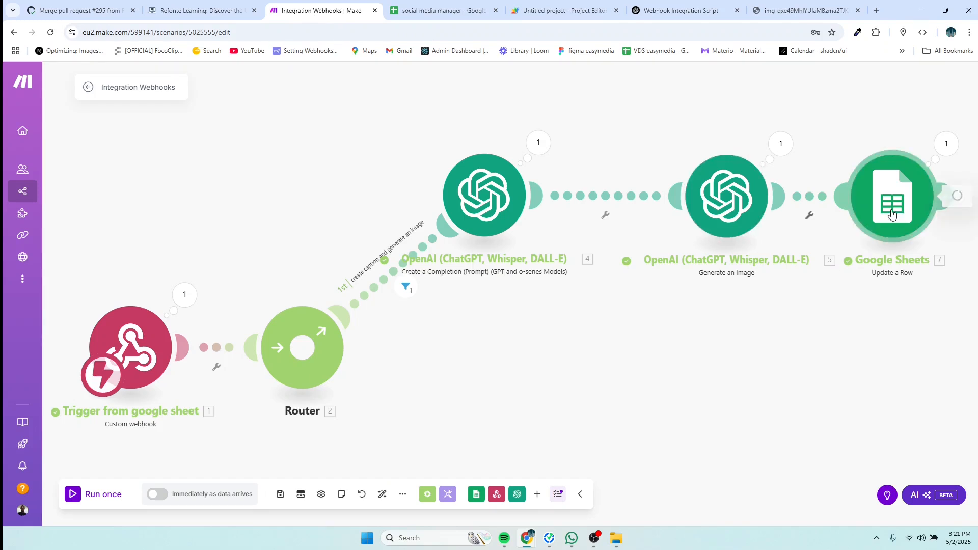
scroll(713, 377, "down", 2)
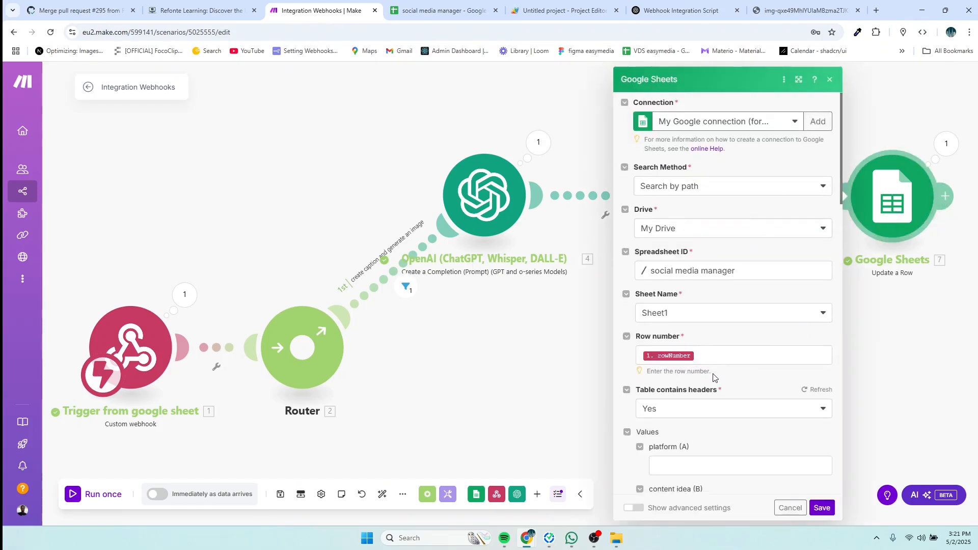
scroll(712, 399, "down", 3)
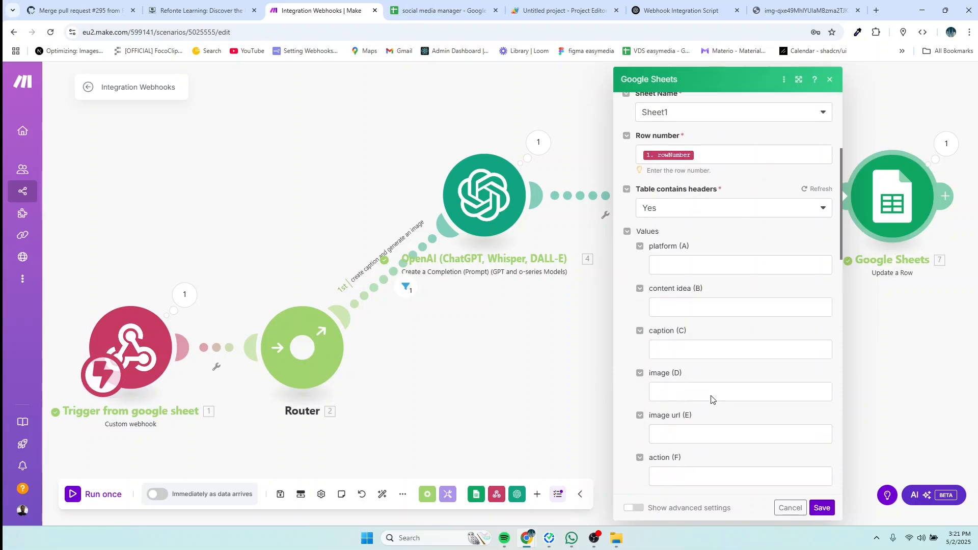
left_click(684, 305)
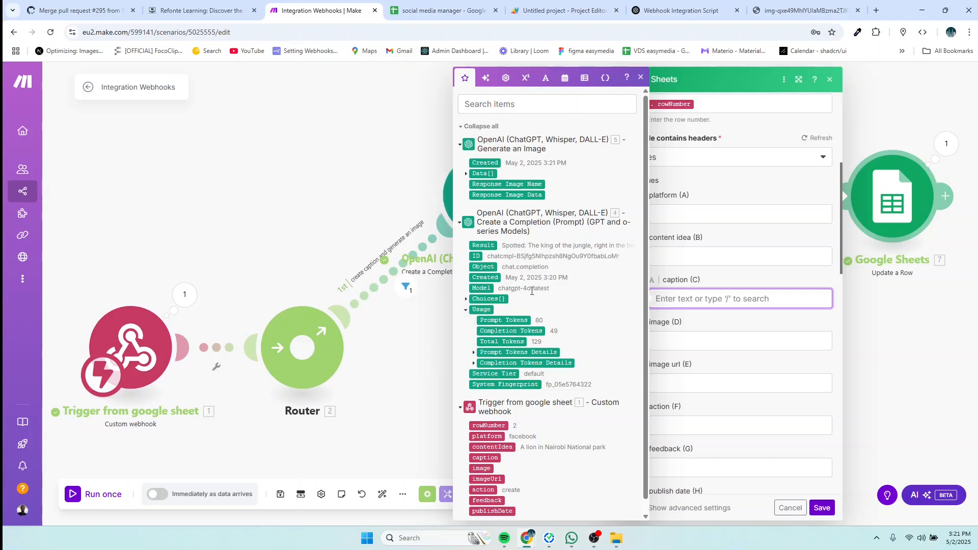
left_click(488, 245)
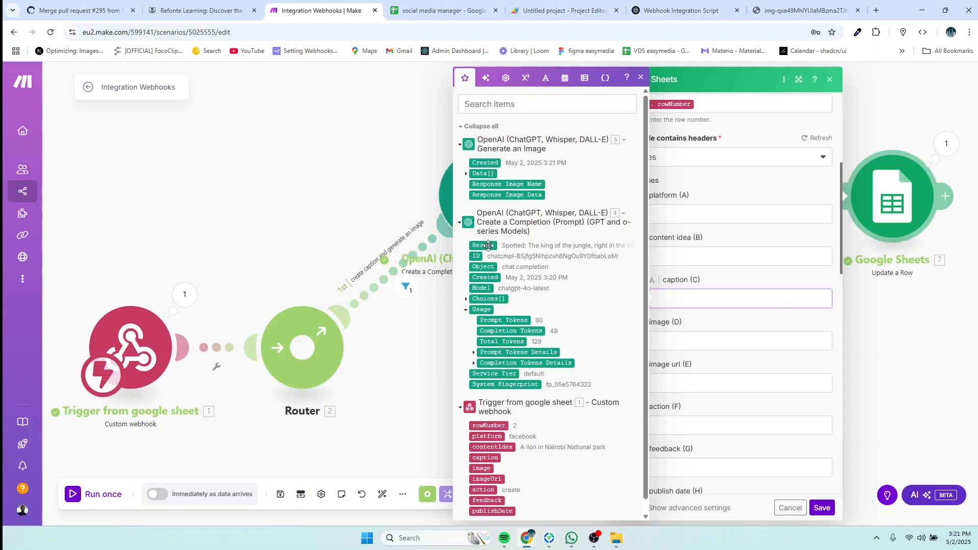
Step: Map 5. Data[]: URL into the image url column (E), then switch to the spreadsheet
left_click(712, 341)
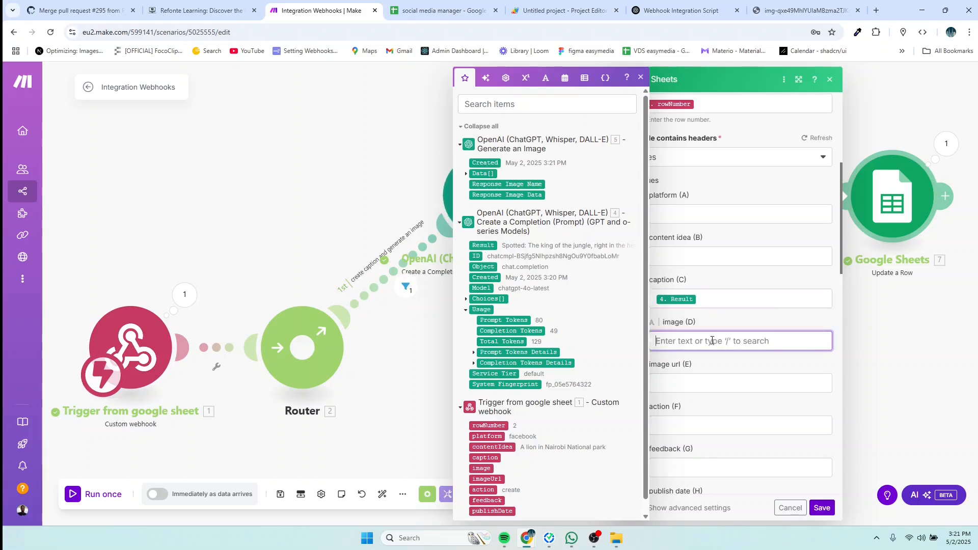
left_click(697, 382)
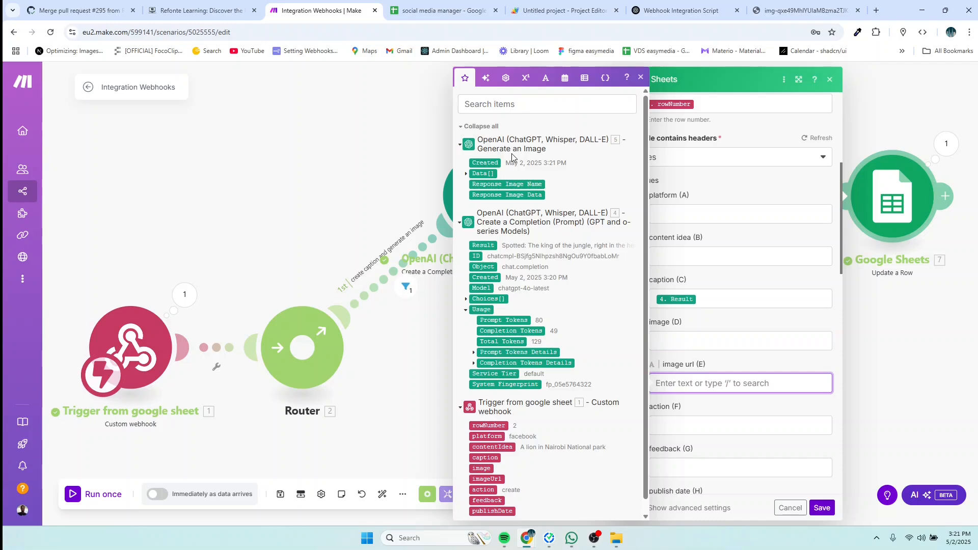
left_click(470, 173)
left_click(465, 175)
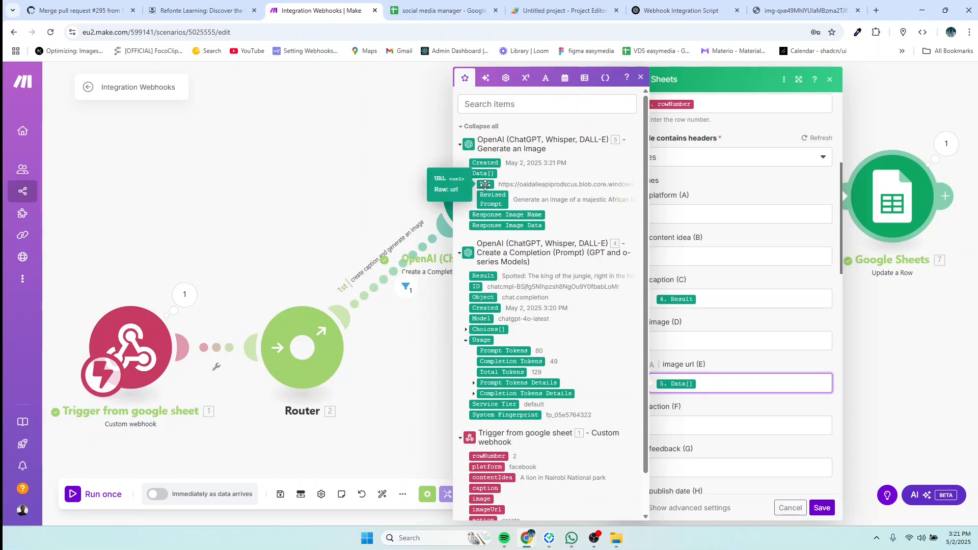
key("BackSpace")
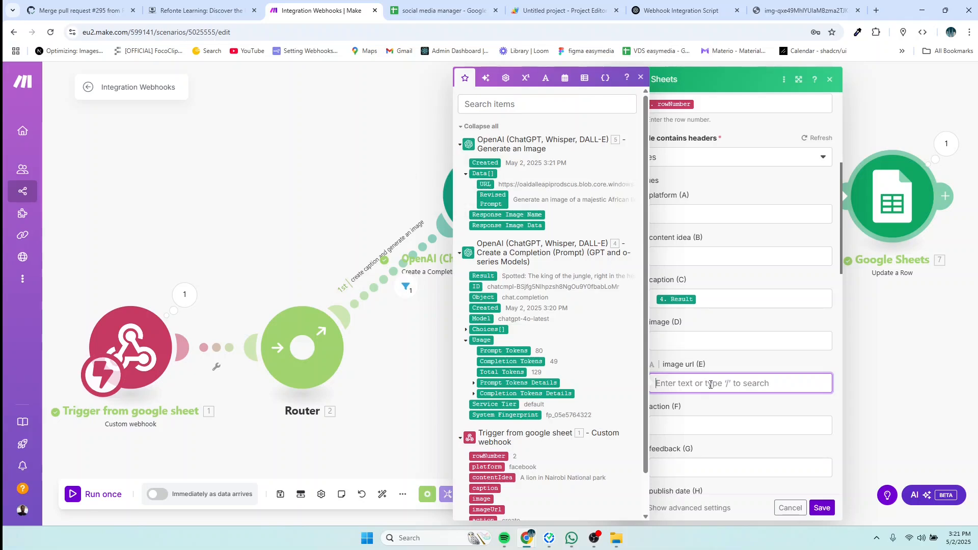
left_click(483, 186)
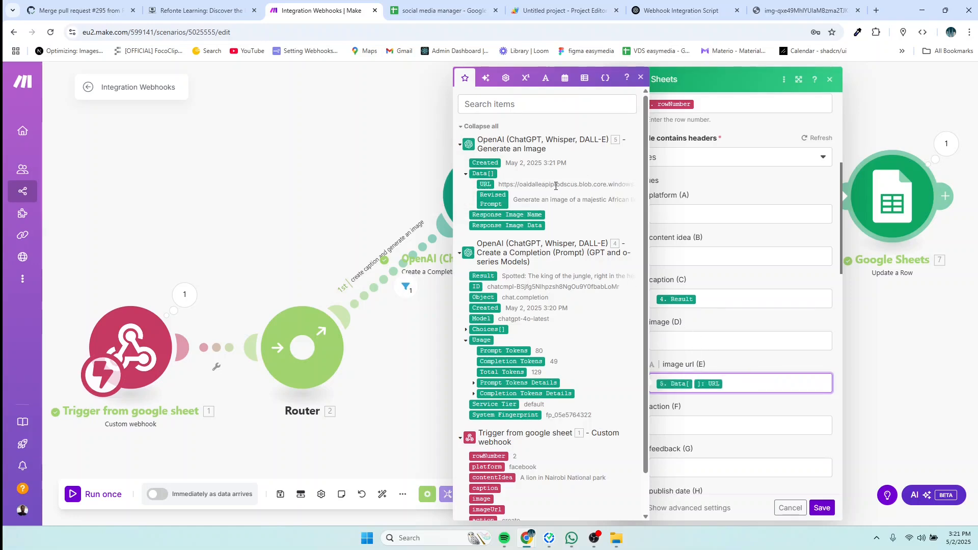
left_click(698, 341)
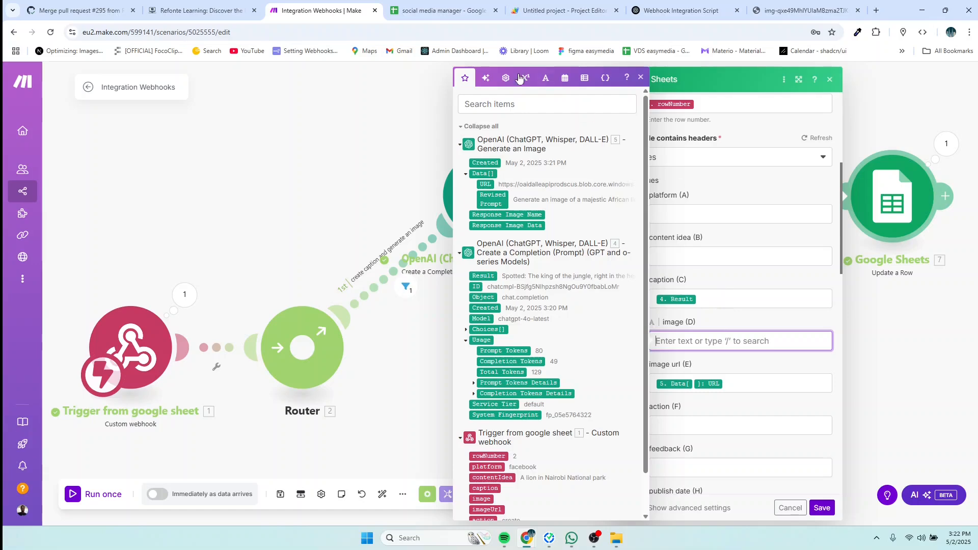
left_click(447, 13)
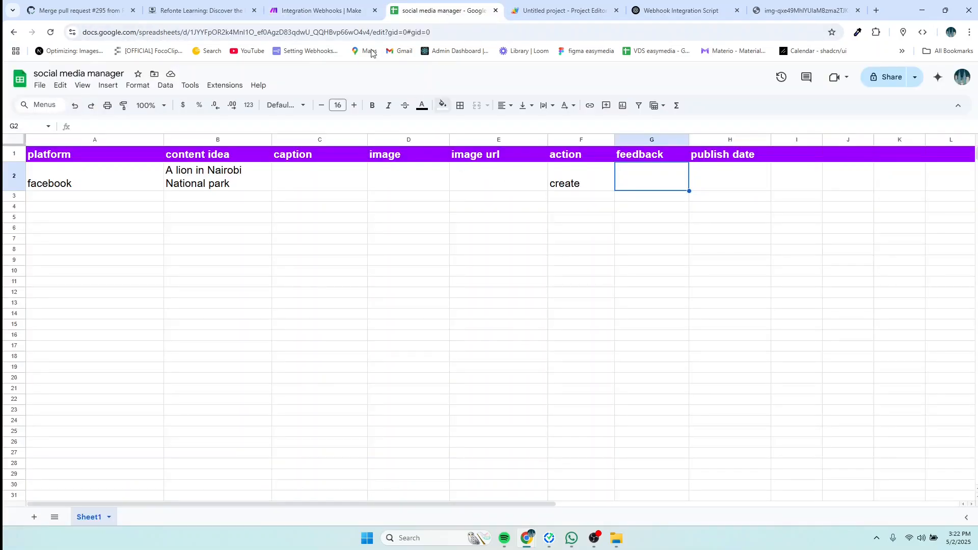
Step: Return to Make and review the rowNumber, Result and image URL mappings in Update a Row
left_click(305, 15)
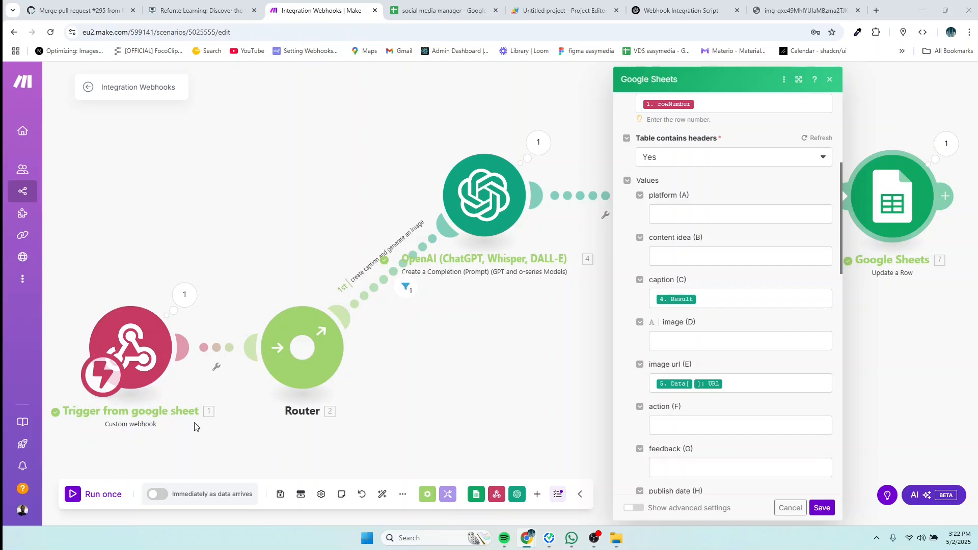
scroll(733, 422, "down", 1)
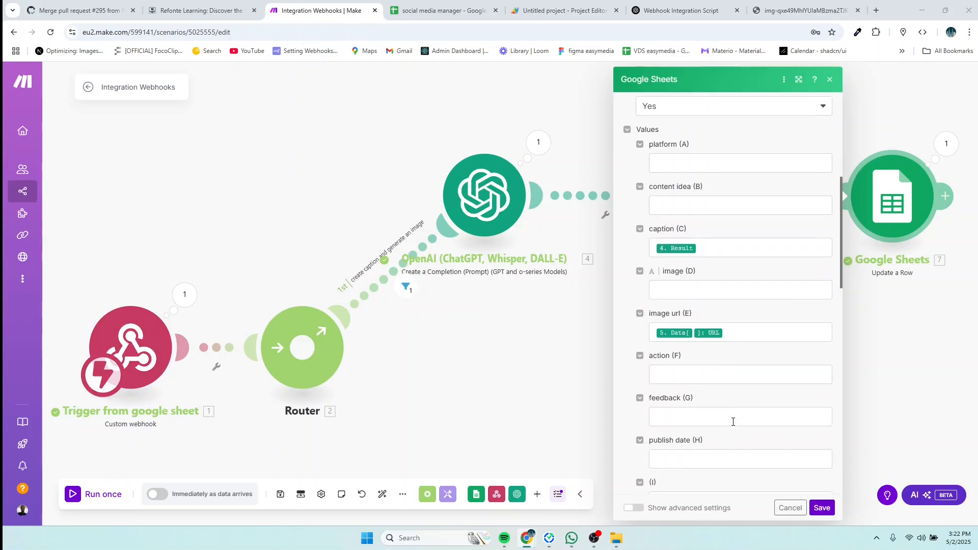
scroll(733, 422, "down", 2)
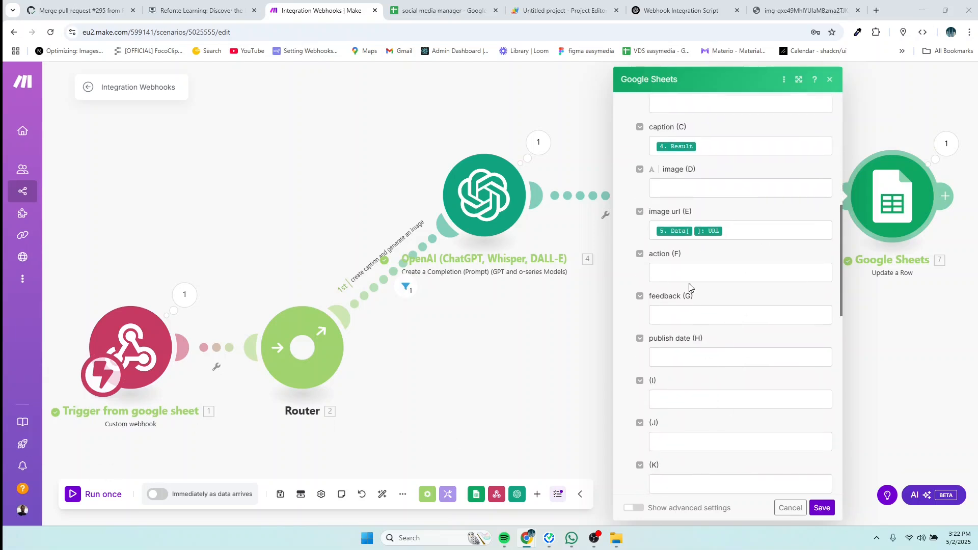
scroll(758, 355, "up", 3)
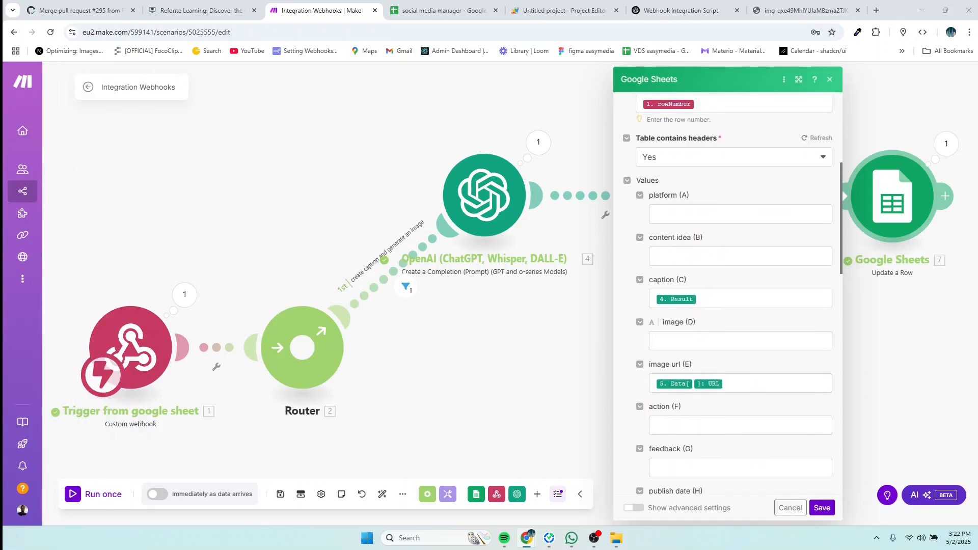
scroll(749, 308, "up", 2)
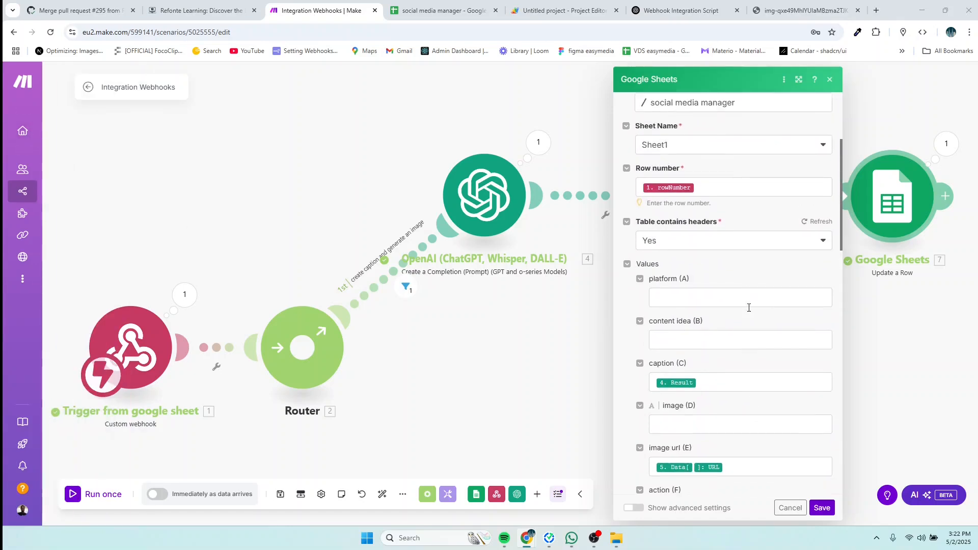
scroll(748, 308, "down", 1)
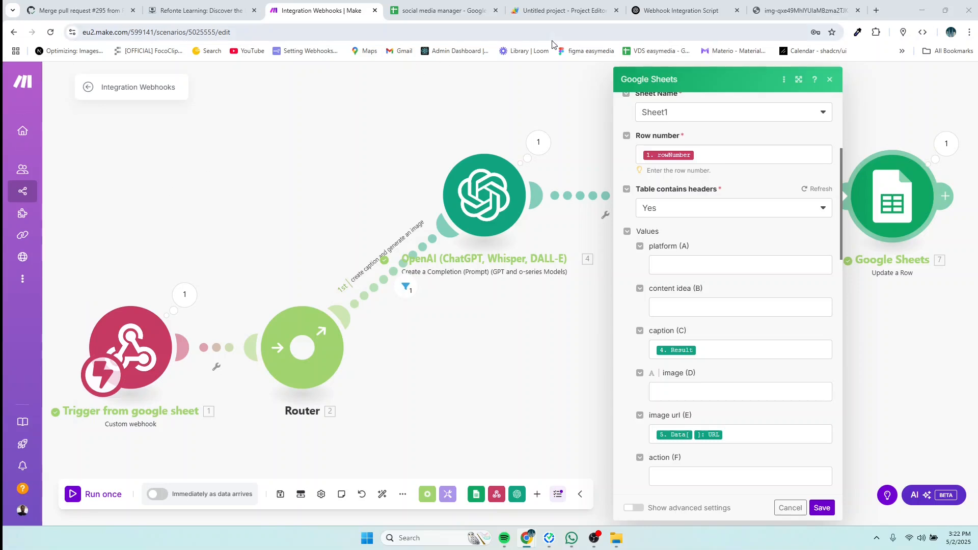
Step: Ask ChatGPT how to display an image by URL in Google Sheets and copy its =IMAGE("image_url") formula
left_click(665, 13)
scroll(530, 367, "down", 4)
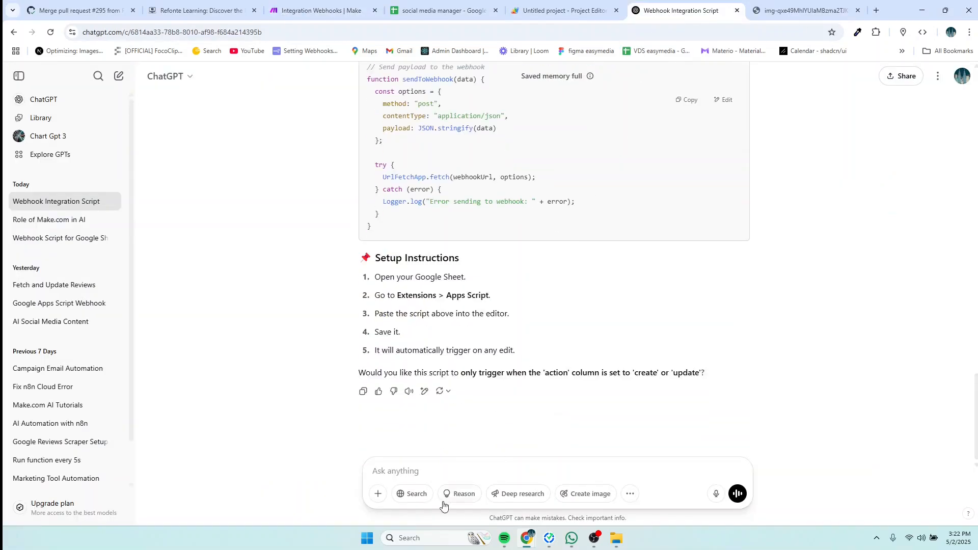
left_click(403, 470)
type("how to dis")
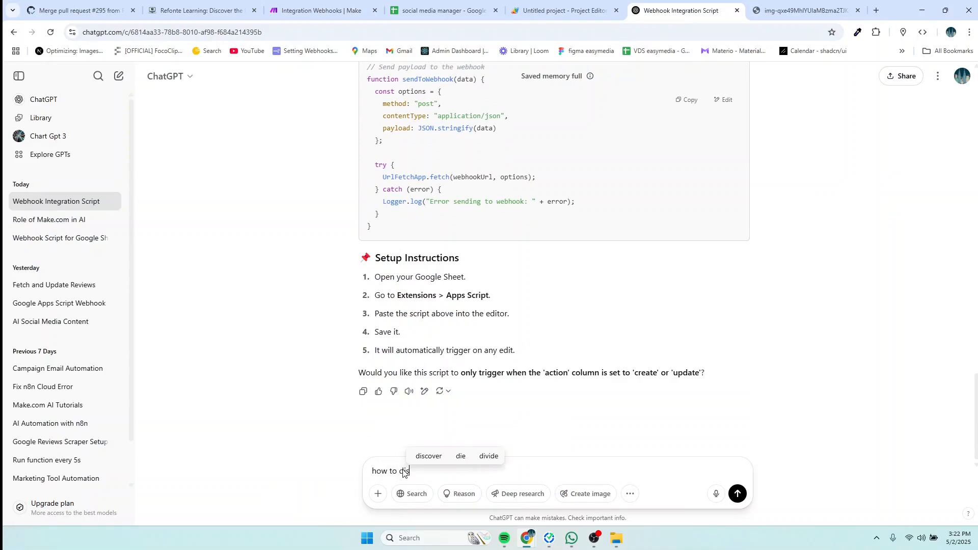
type("play")
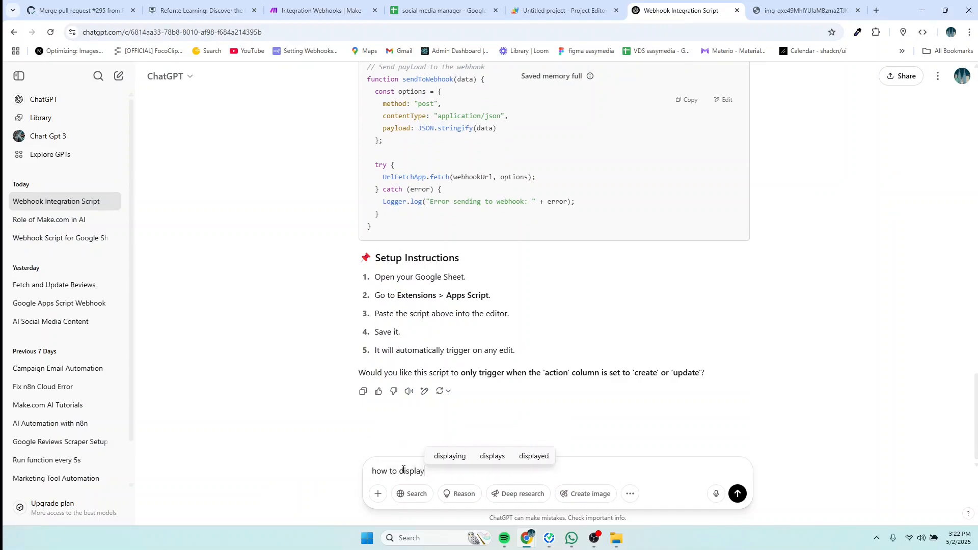
type(" image")
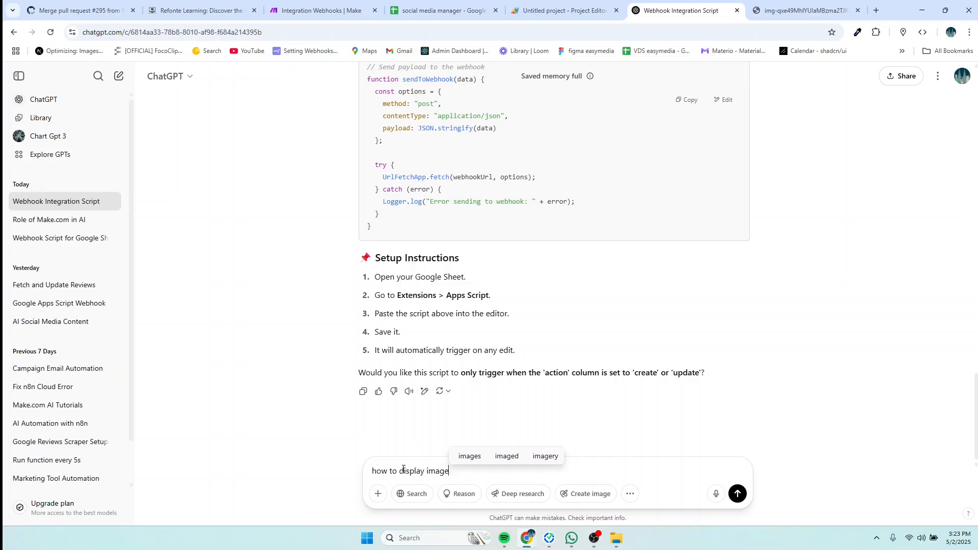
type(" using ")
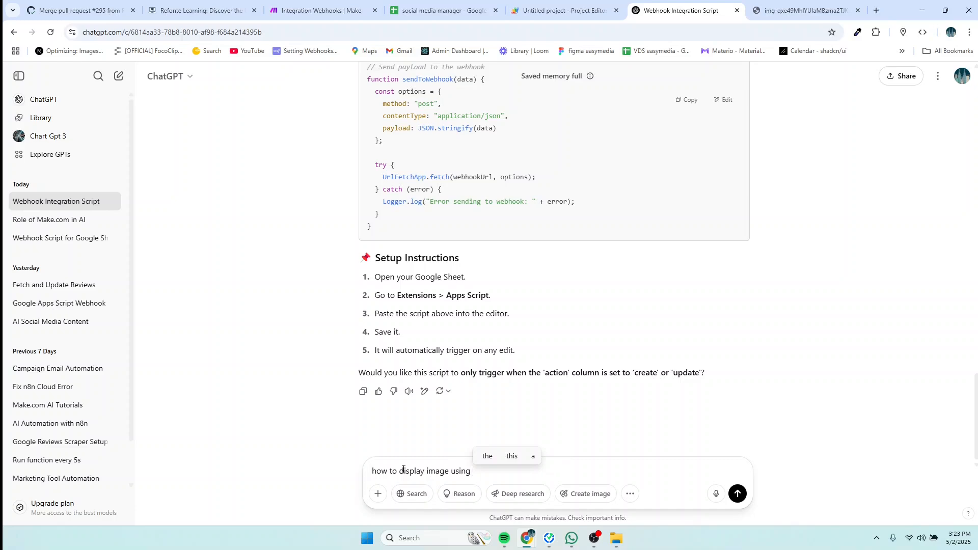
type("url in ")
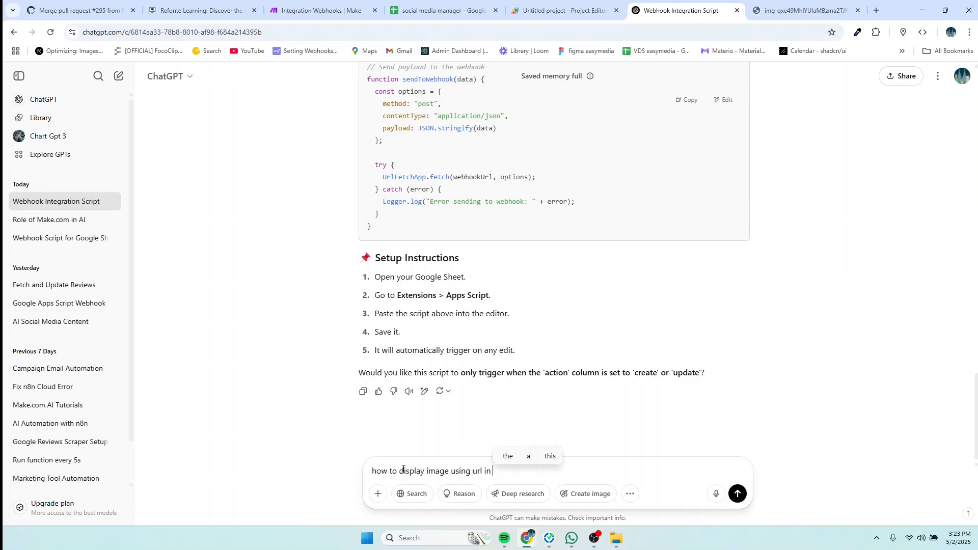
type("f")
key("BackSpace")
type("g")
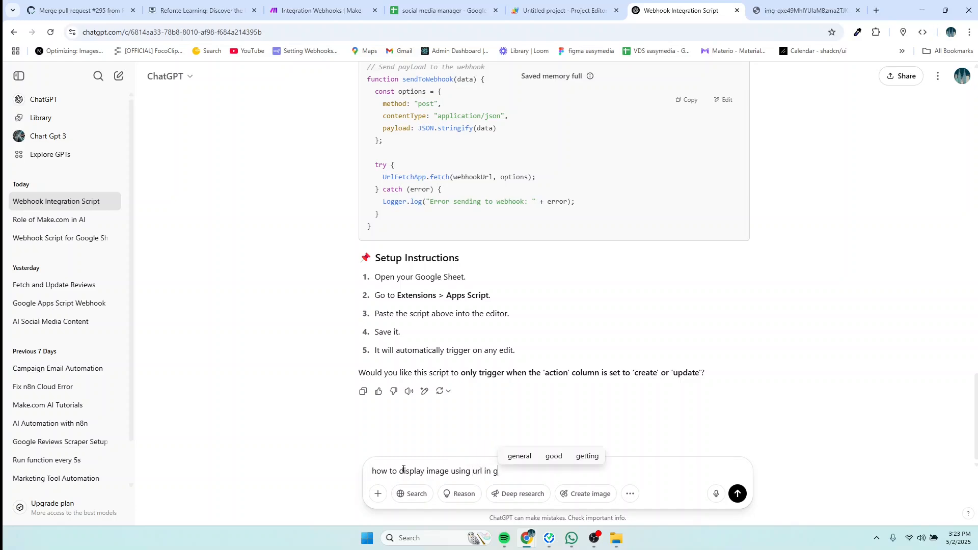
type("oogle sheet")
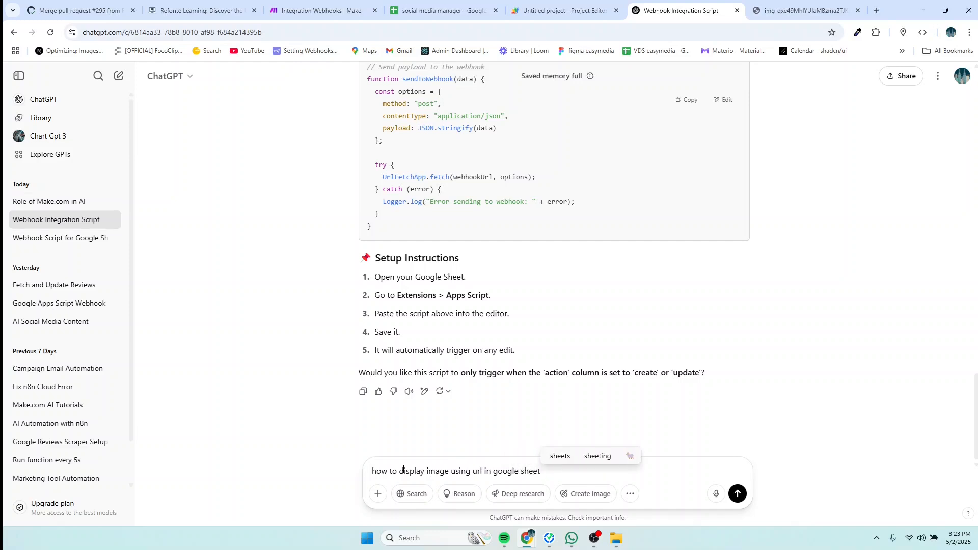
key("Return")
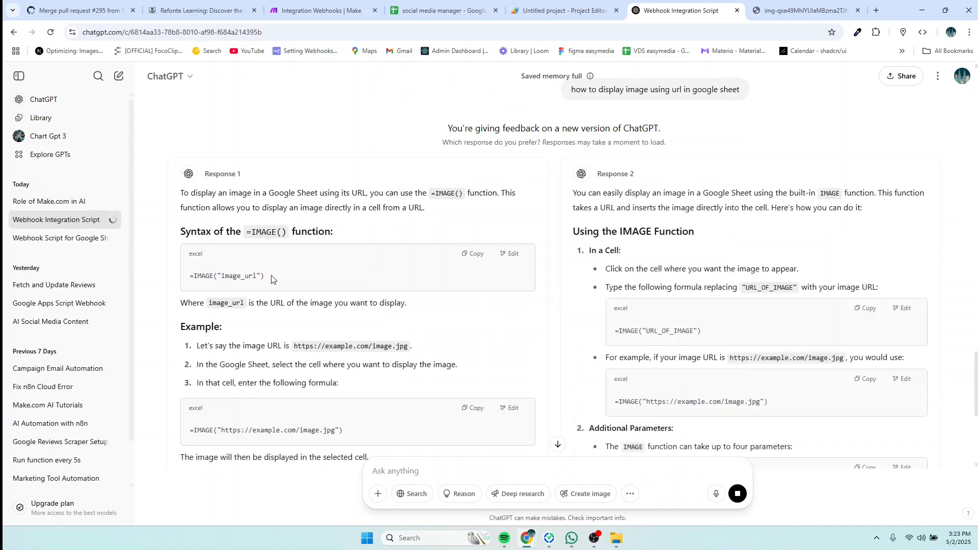
left_click(473, 253)
left_click(431, 12)
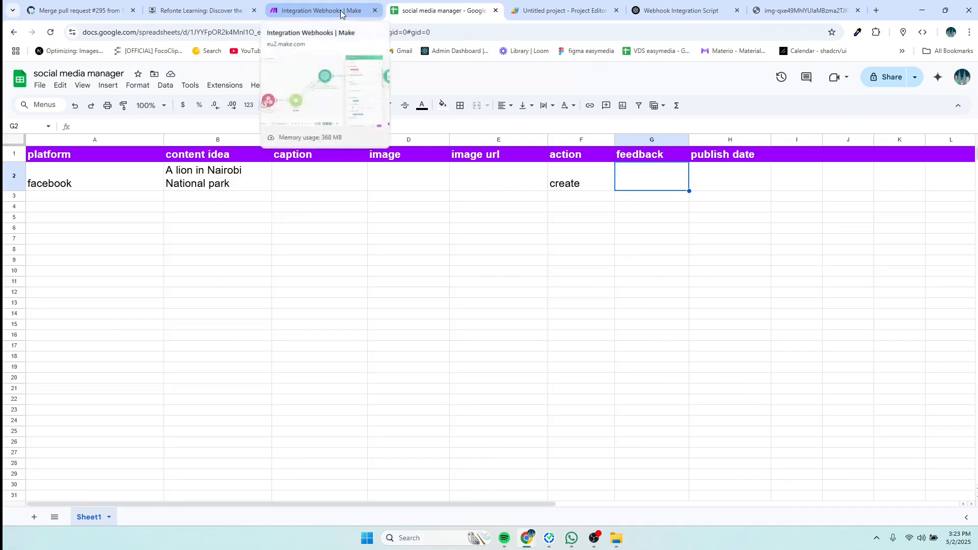
Step: Set Update a Row's image (D) field to =IMAGE() wrapping the 5. Data[]: URL value, and save
left_click(321, 10)
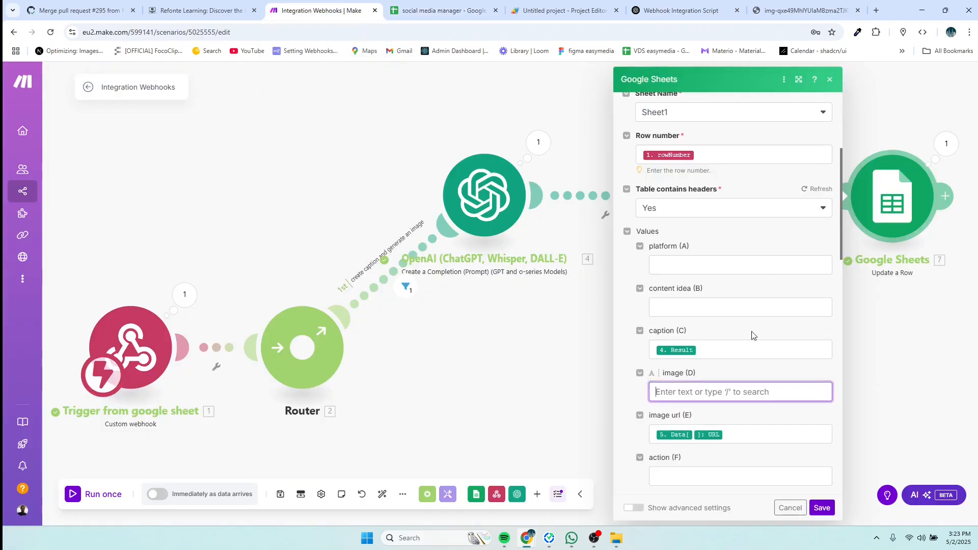
left_click(673, 396)
key("ctrl+v")
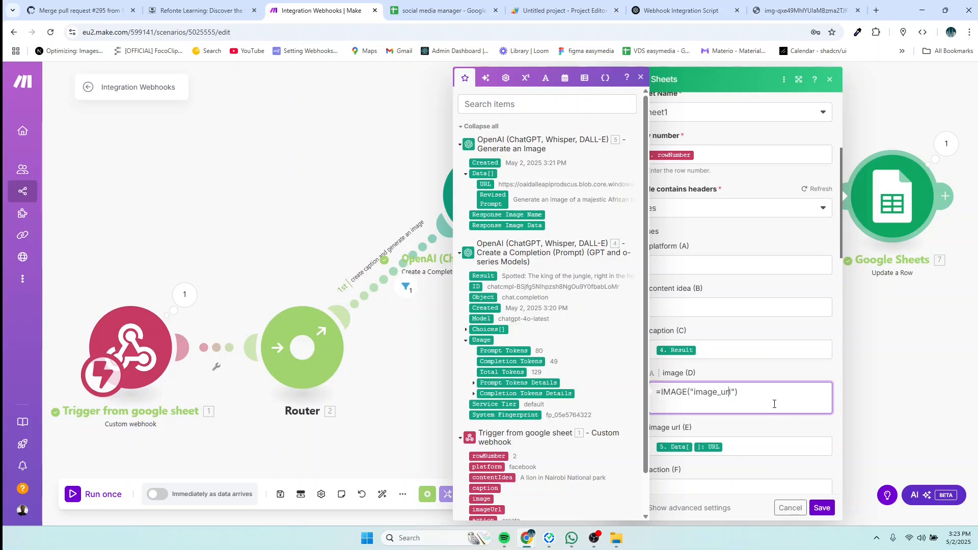
key("BackSpace")
key("BackSpace")
key("BackSpace")
key("BackSpace")
key("BackSpace")
key("BackSpace")
key("BackSpace")
left_click(485, 184)
scroll(779, 415, "down", 3)
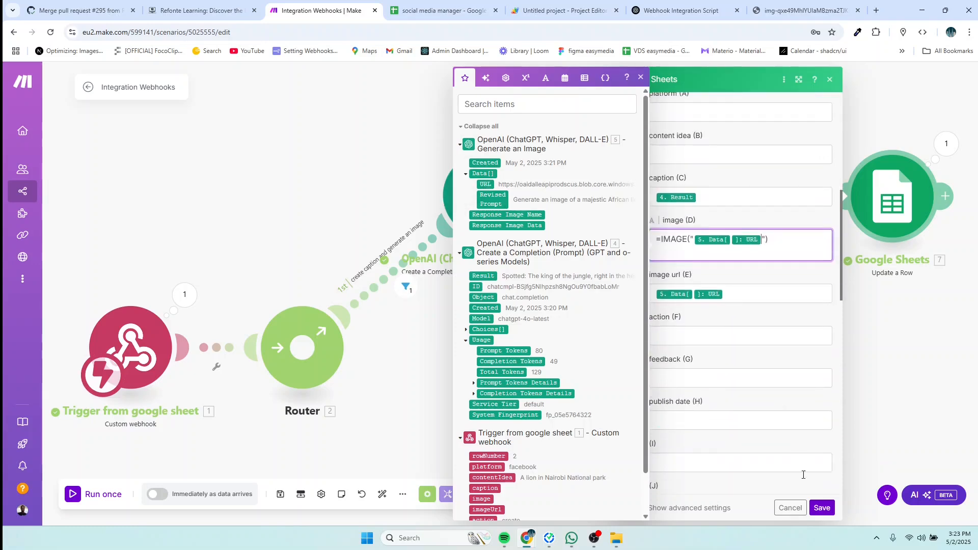
left_click(821, 508)
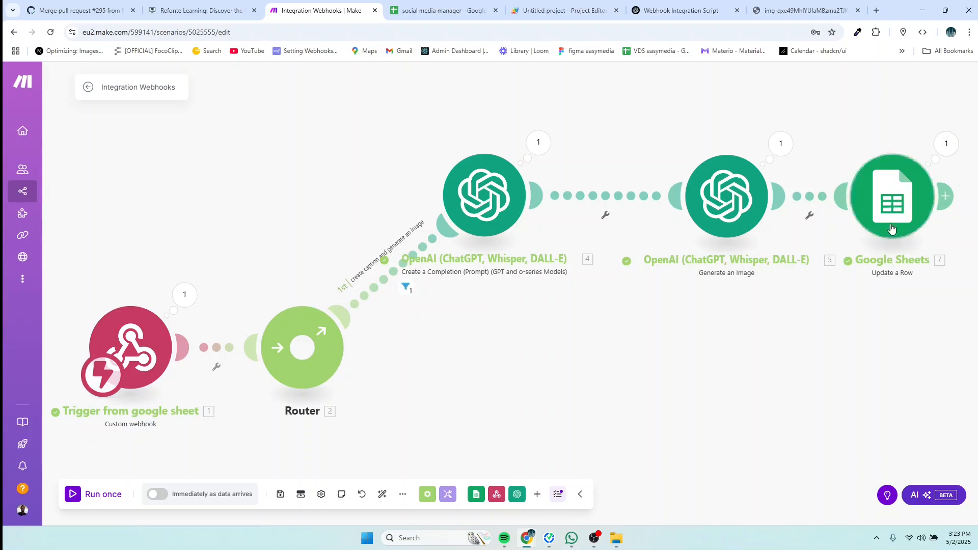
Step: Enter a dash in the lion row's feedback cell G2
left_click(444, 11)
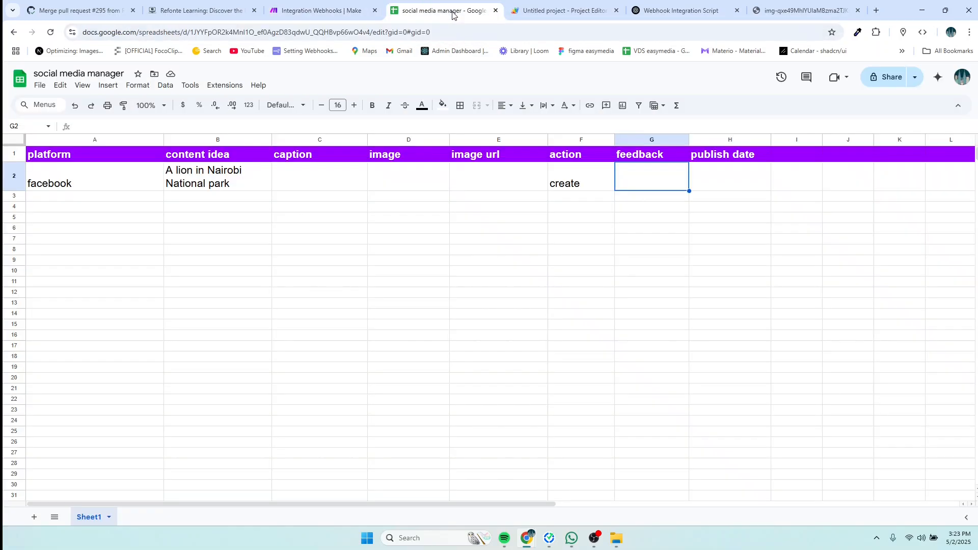
double_click(633, 177)
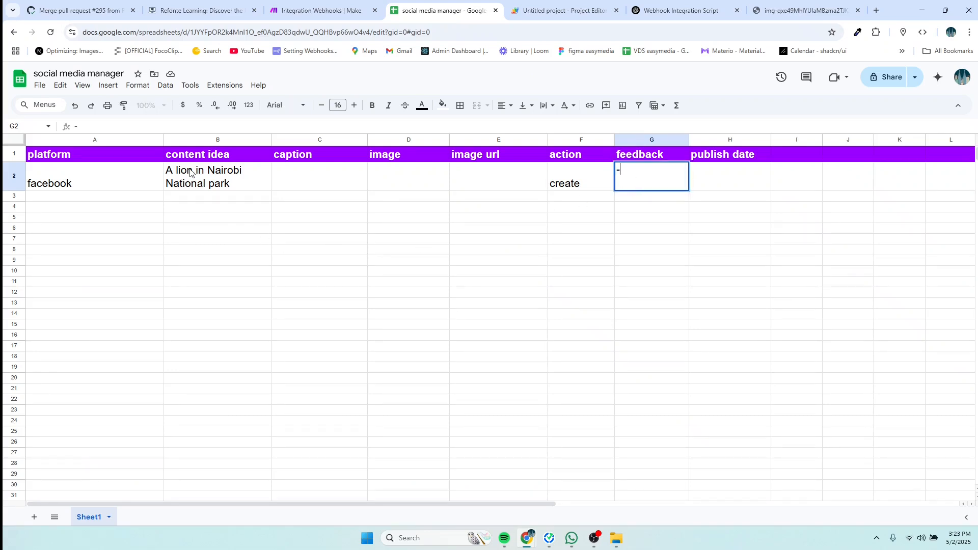
left_click(680, 184)
Step: Run the Make scenario once so it waits for fresh sheet data
left_click(321, 12)
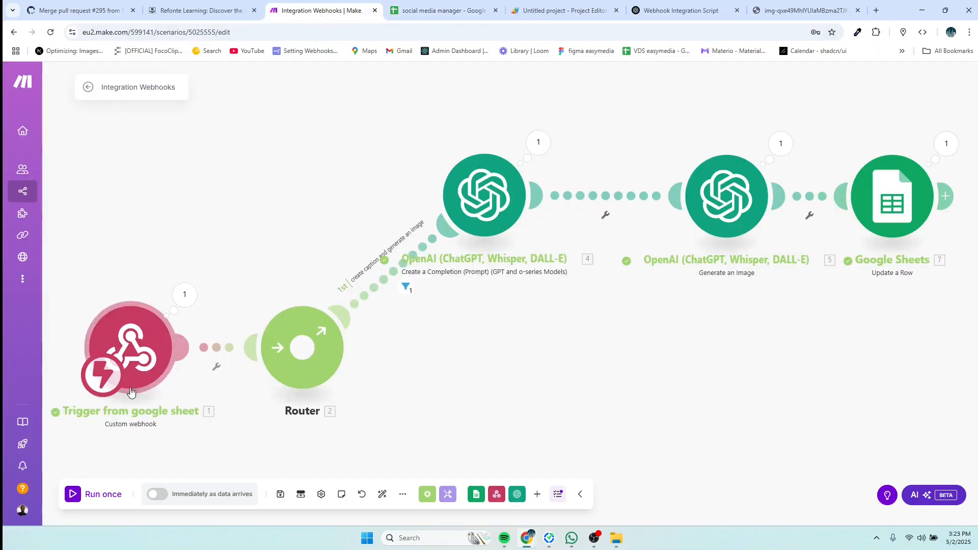
left_click(101, 494)
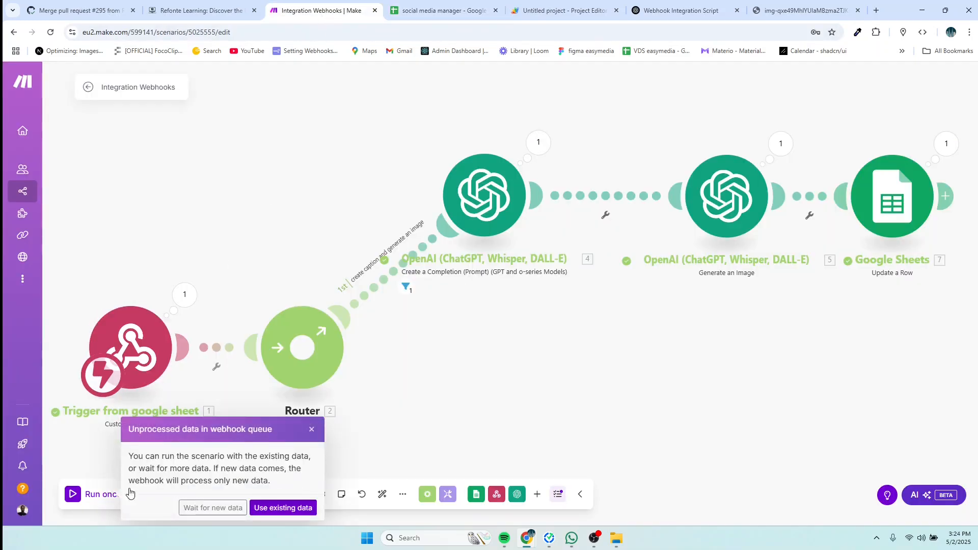
left_click(200, 509)
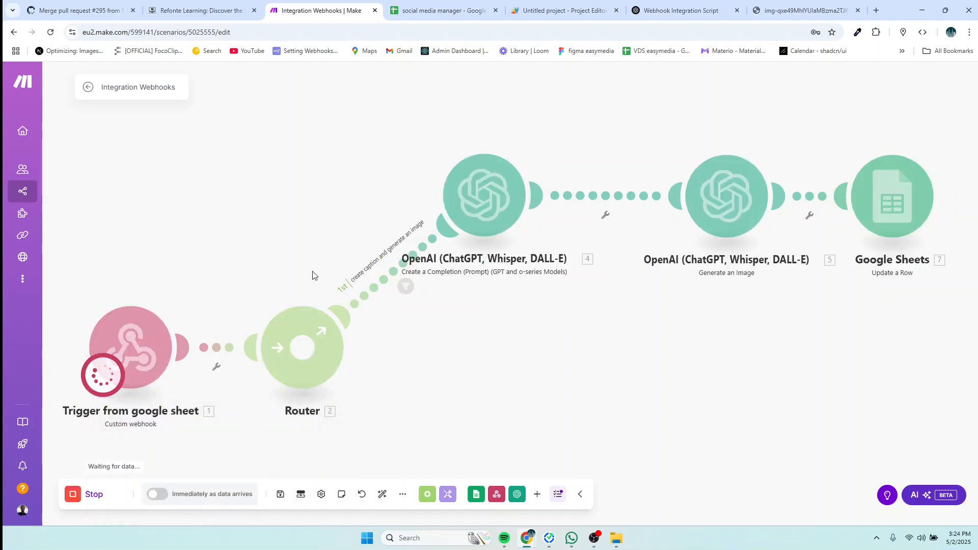
Step: Clear the dash from G2 so the run writes the lion caption and DALL-E image URL into row 2
left_click(427, 10)
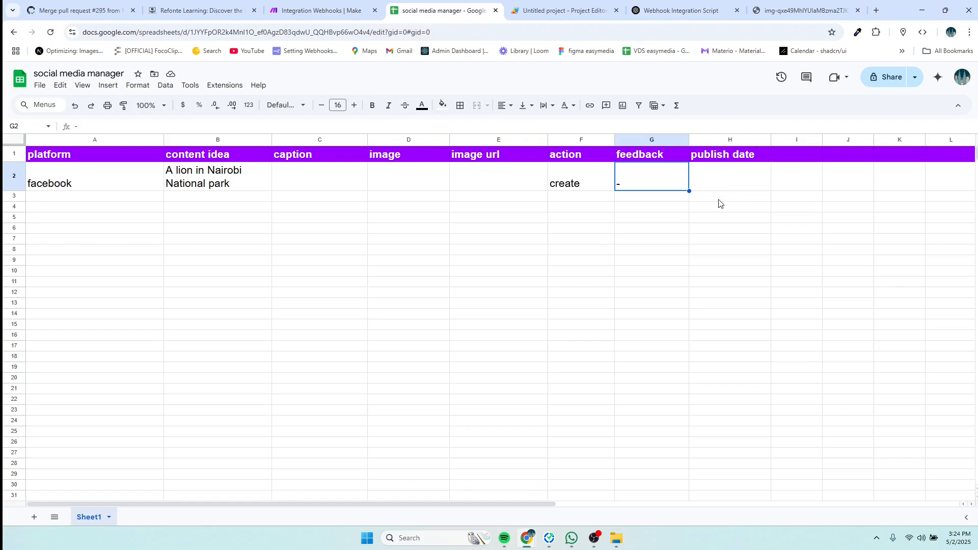
double_click(648, 188)
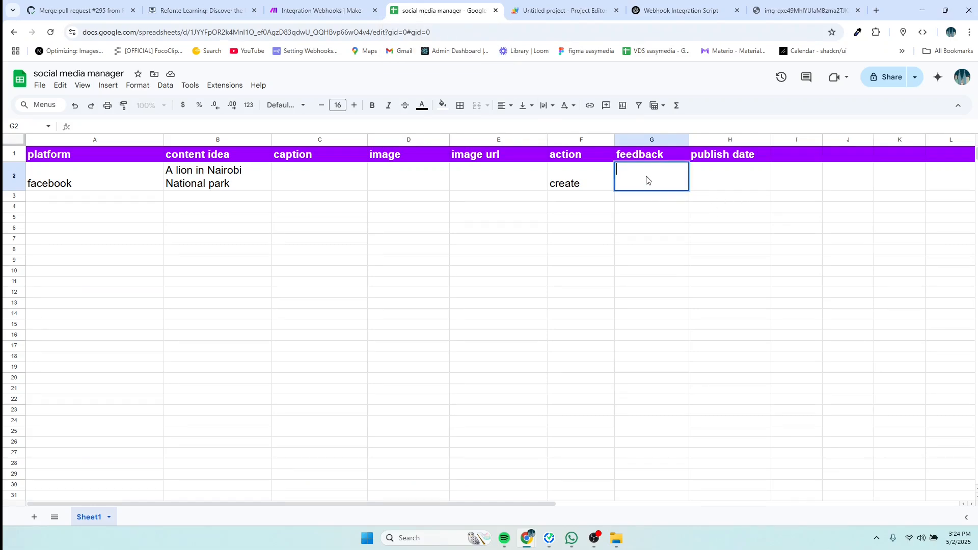
key("ctrl+s")
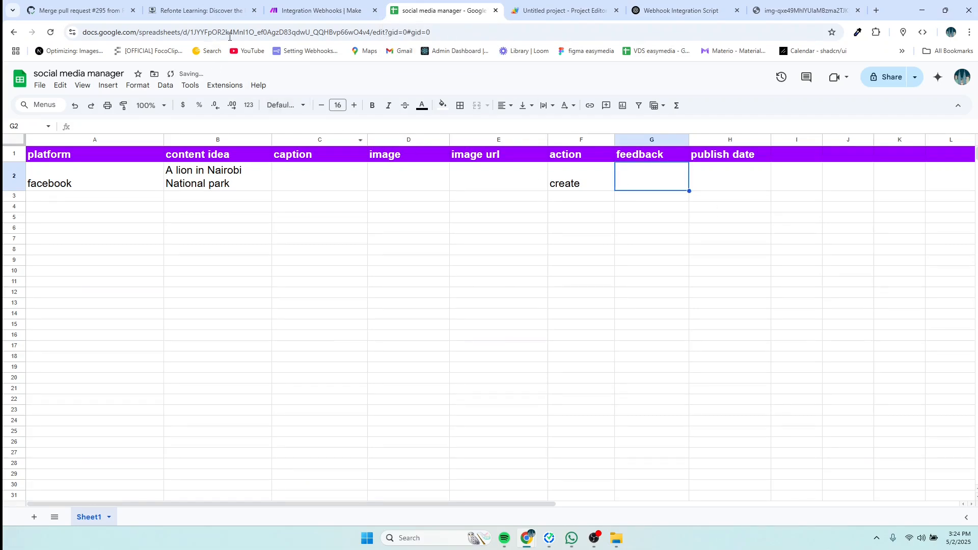
left_click(318, 10)
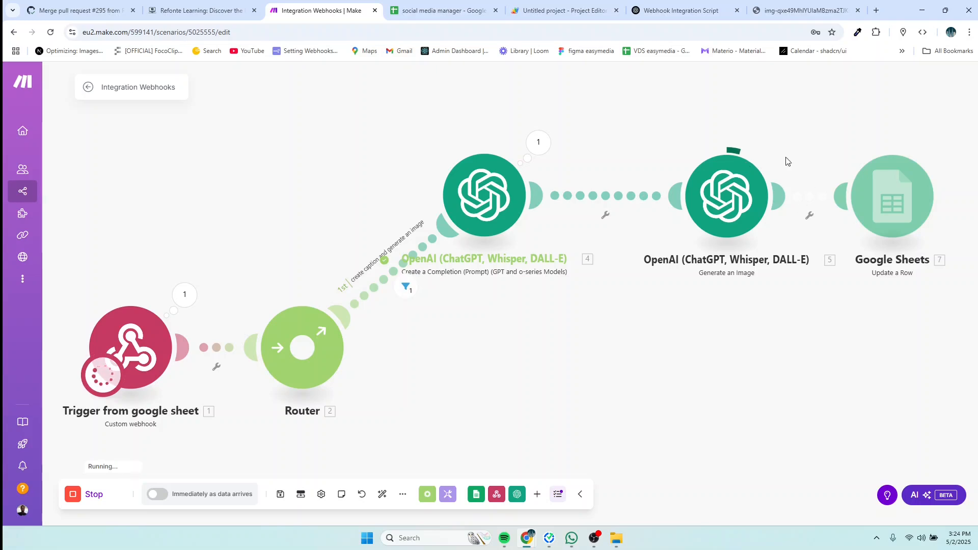
left_click(448, 11)
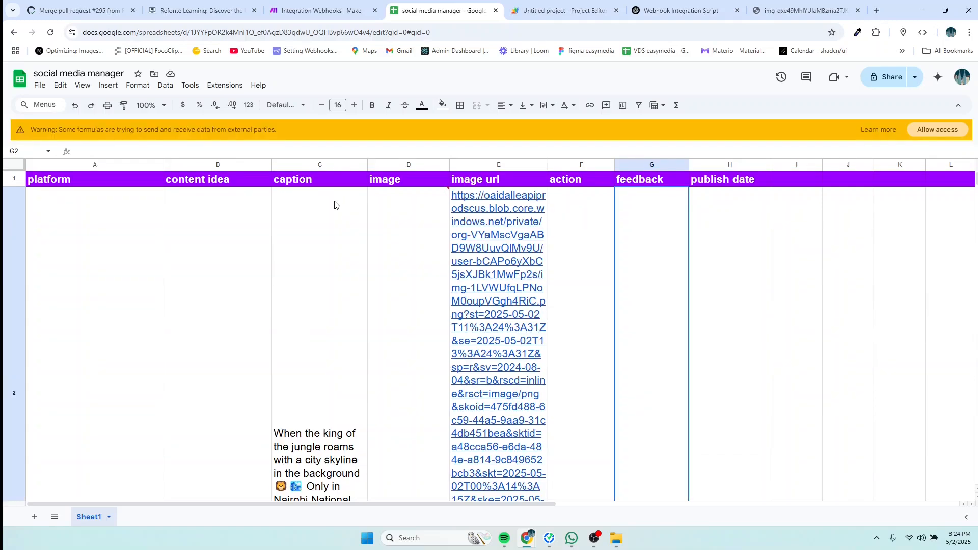
Step: Inspect D2's =IMAGE formula for the DALL-E URL and bring up its Allow access prompt
mouse_move(395, 271)
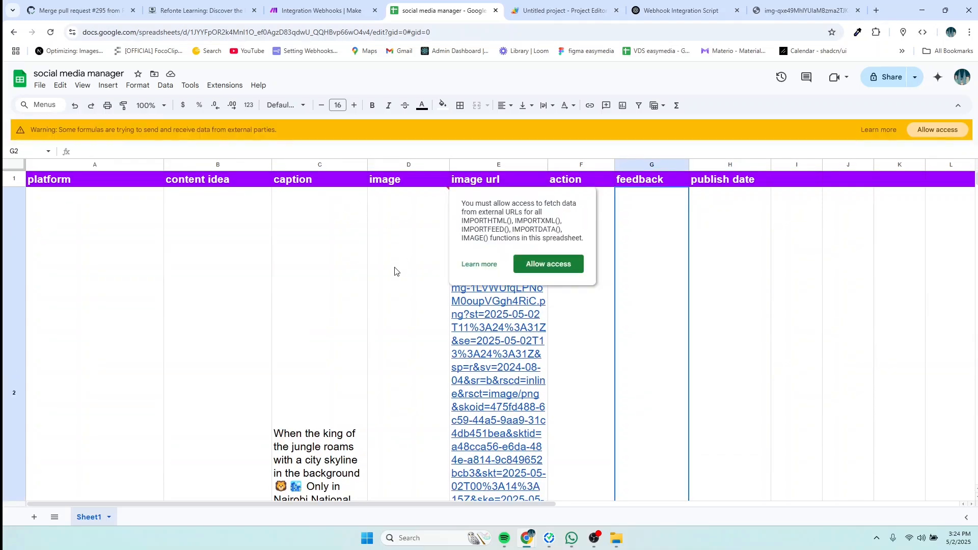
left_click(405, 343)
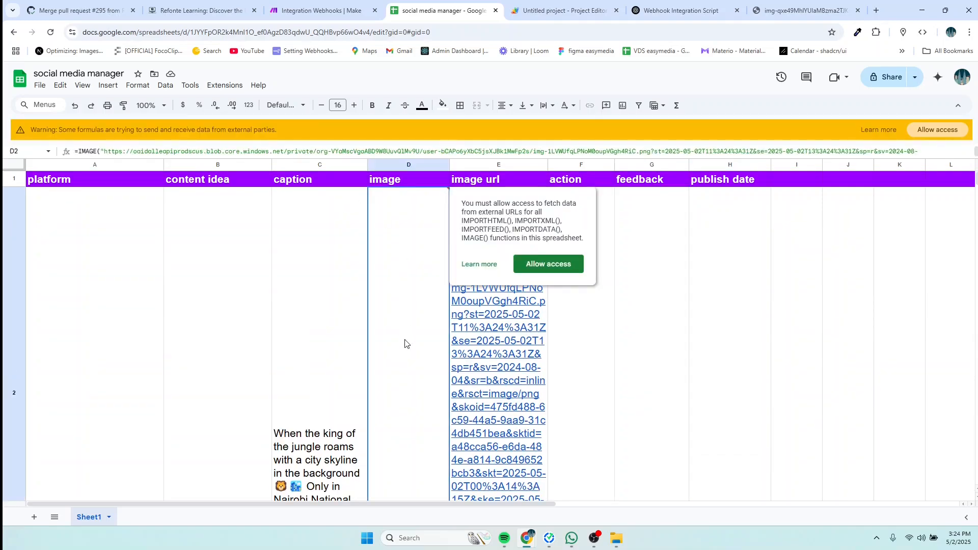
scroll(541, 352, "down", 5)
scroll(541, 352, "up", 3)
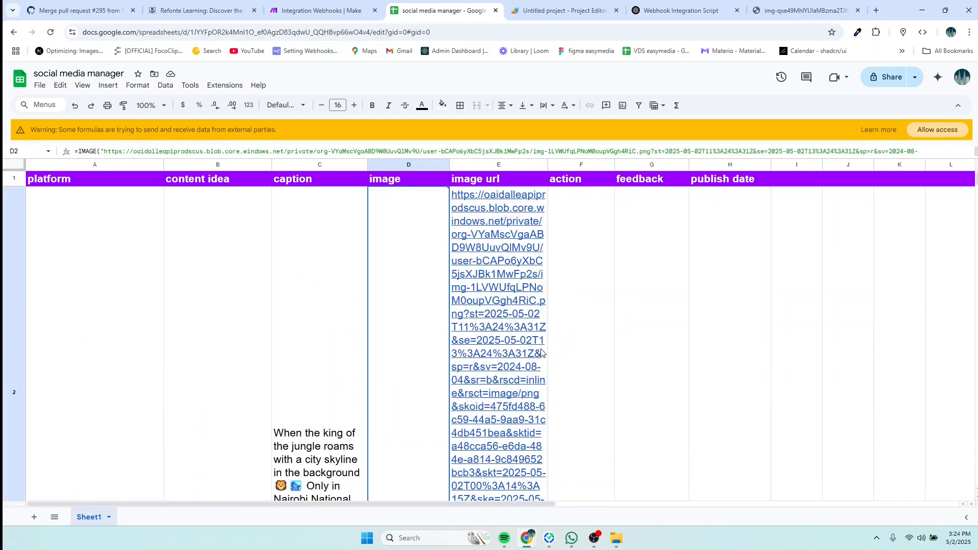
scroll(541, 353, "down", 2)
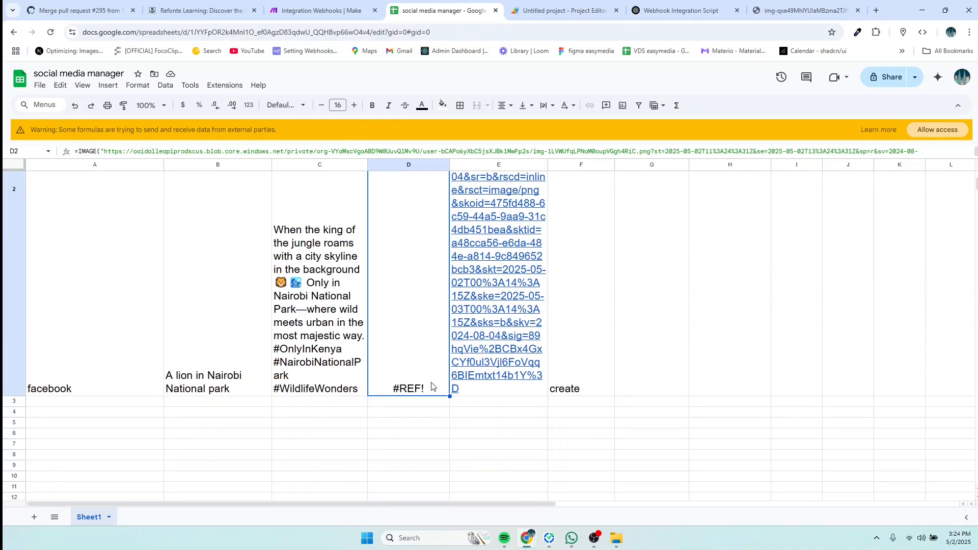
scroll(410, 332, "up", 4)
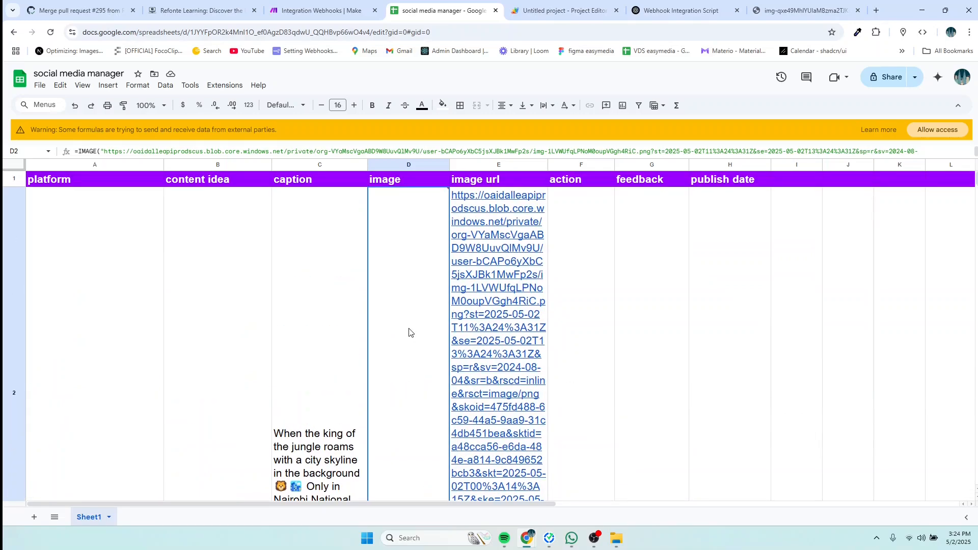
scroll(407, 334, "down", 8)
scroll(407, 337, "up", 5)
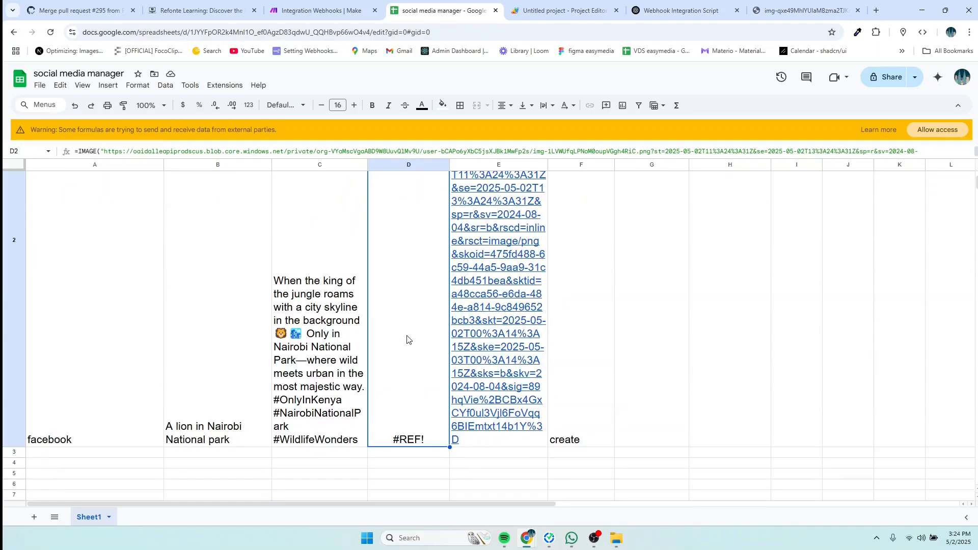
scroll(405, 311, "up", 3)
double_click(404, 285)
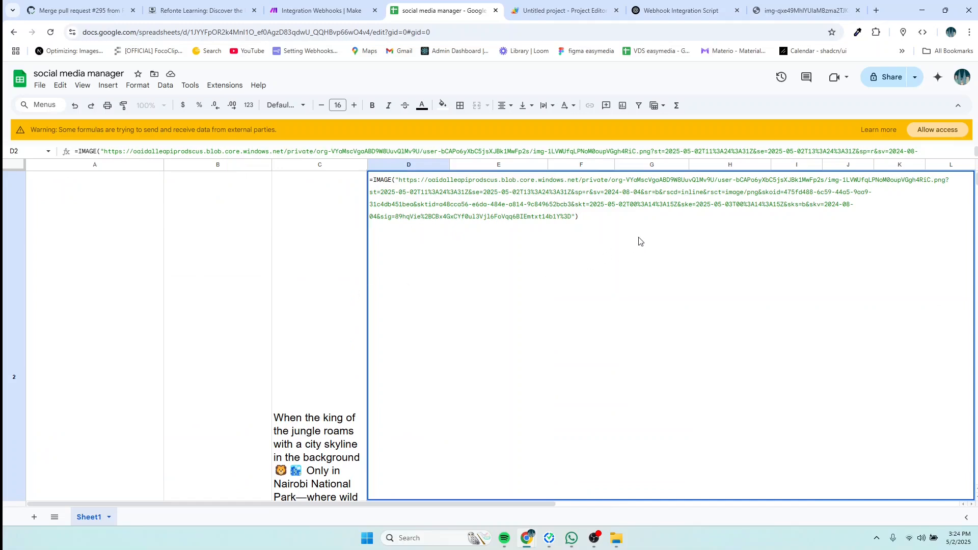
left_click(323, 270)
mouse_move(420, 284)
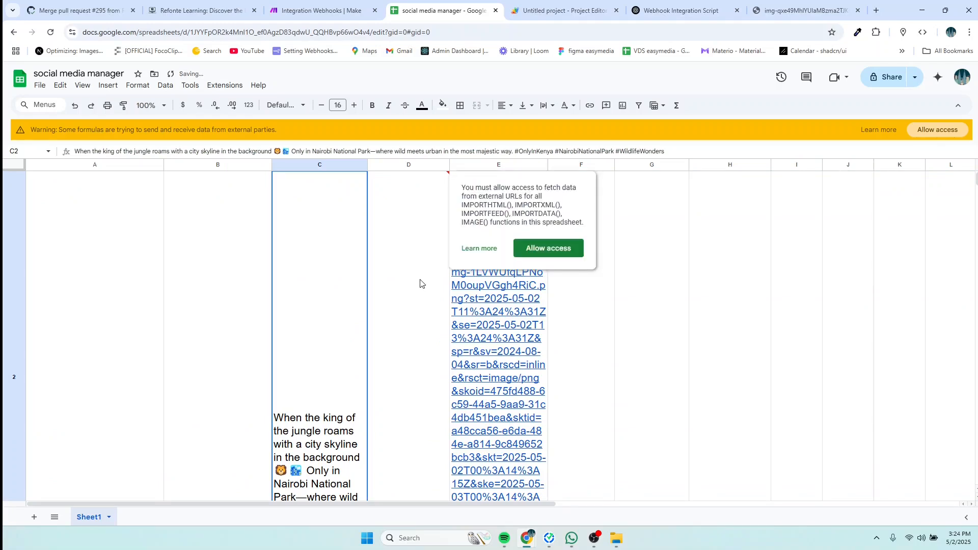
mouse_move(457, 278)
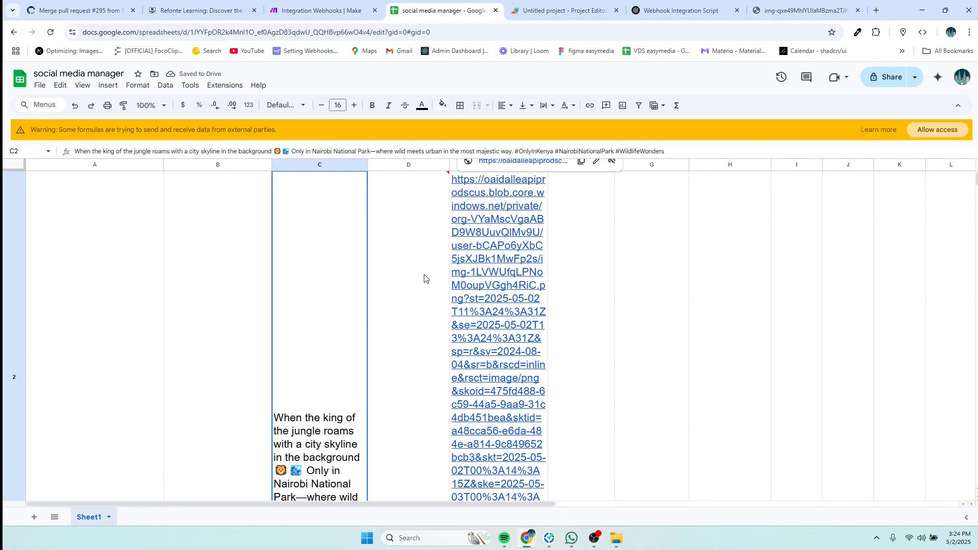
left_click(404, 278)
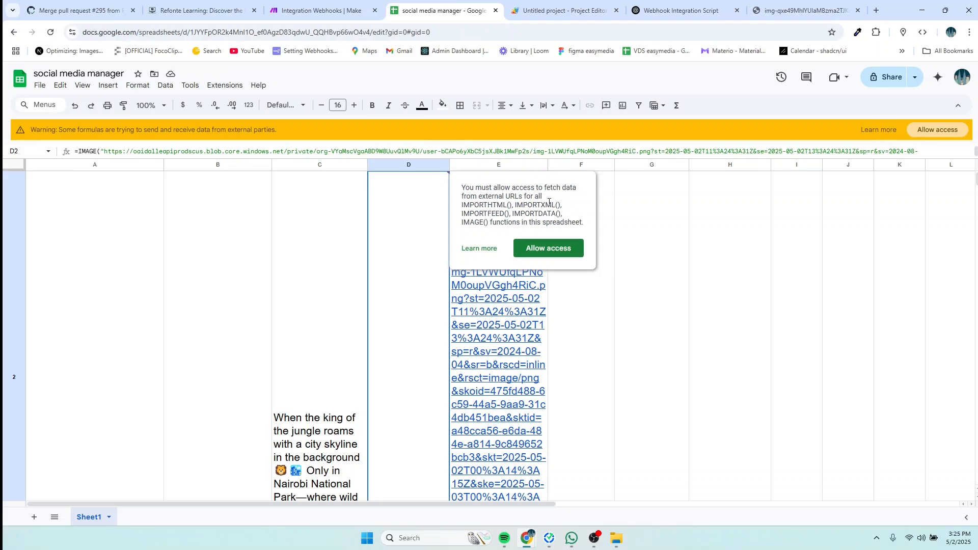
Step: Allow external data access so D2 shows the lion image, then widen column D twice
left_click(544, 252)
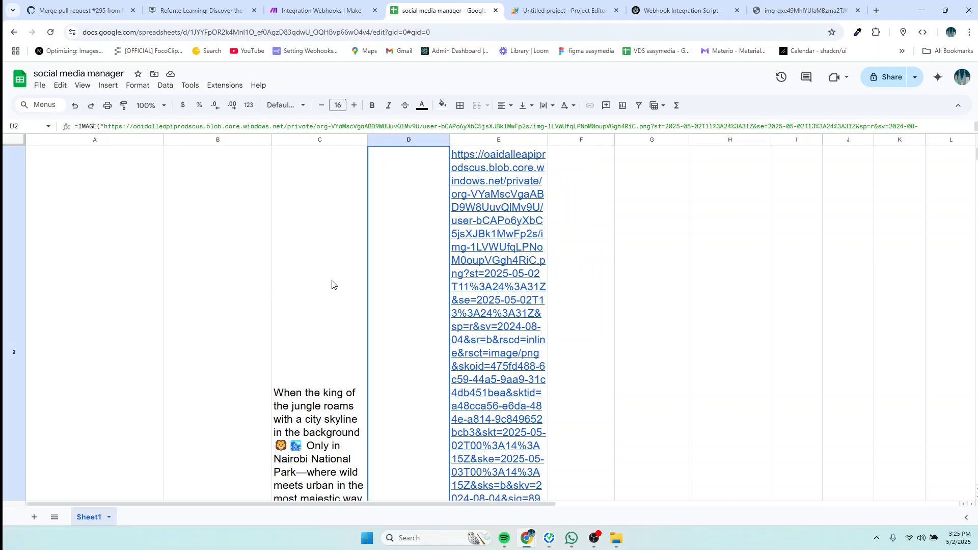
scroll(387, 261, "down", 4)
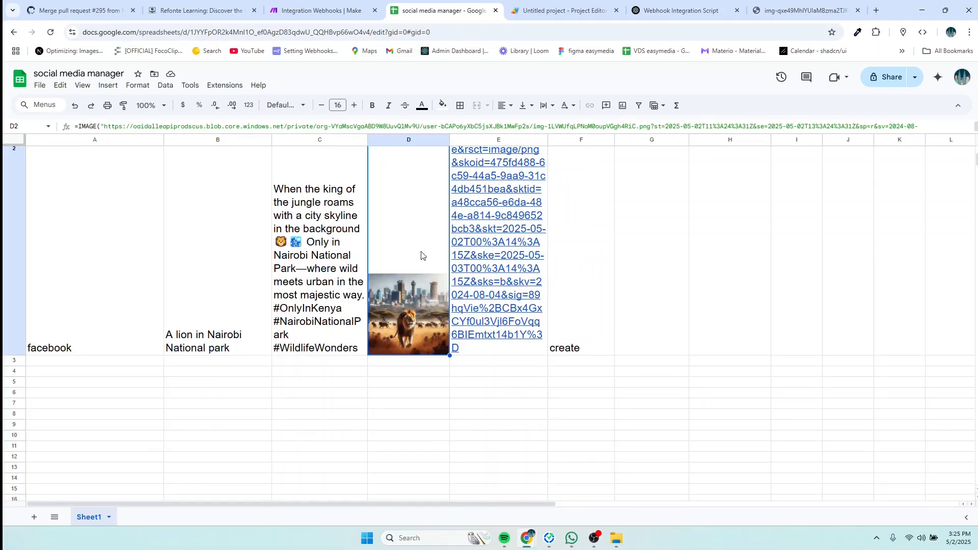
scroll(421, 255, "up", 5)
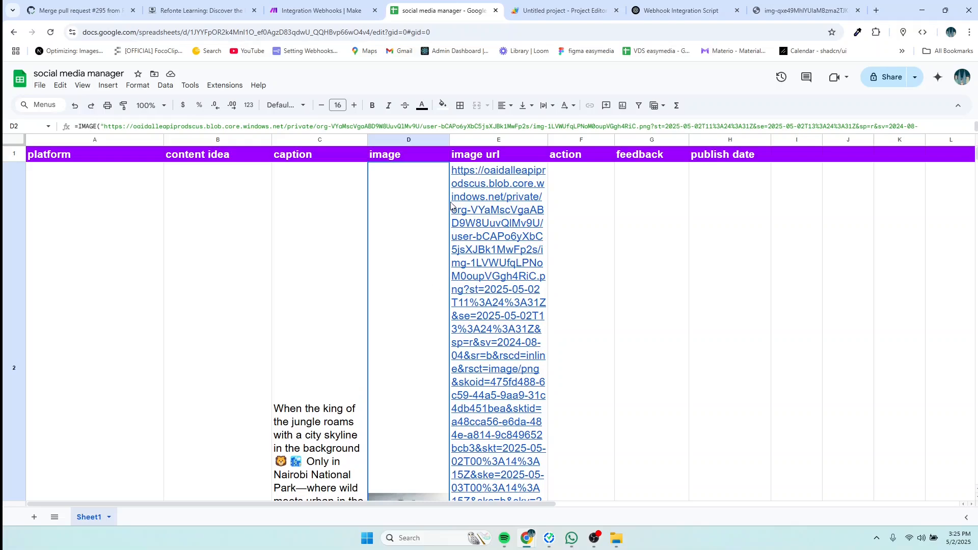
left_click_drag(449, 139, 627, 139)
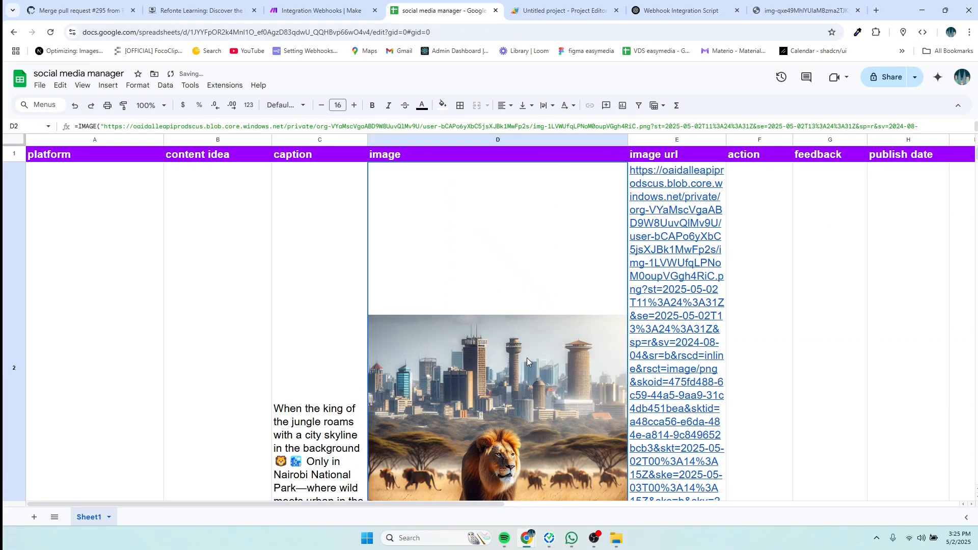
scroll(527, 358, "down", 3)
scroll(539, 320, "up", 3)
left_click_drag(628, 140, 696, 139)
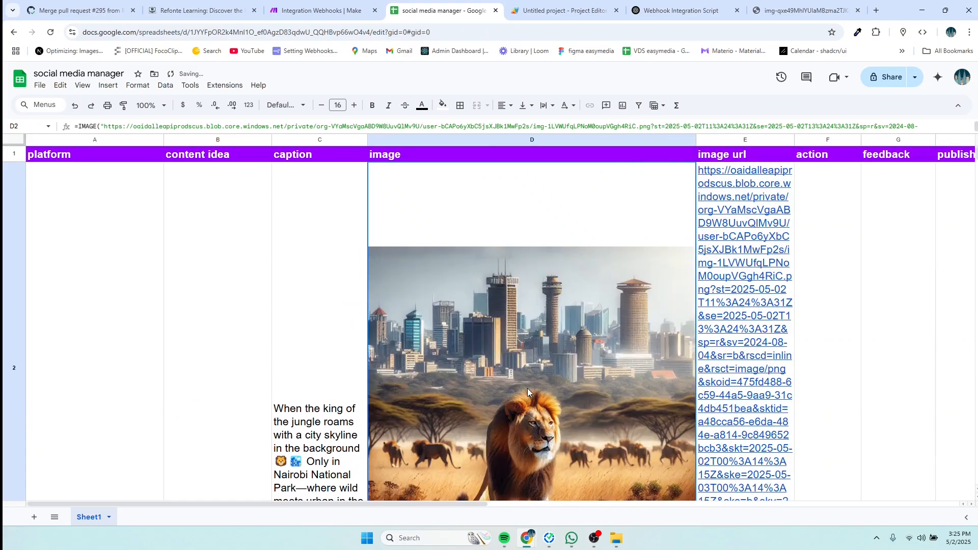
scroll(528, 388, "down", 3)
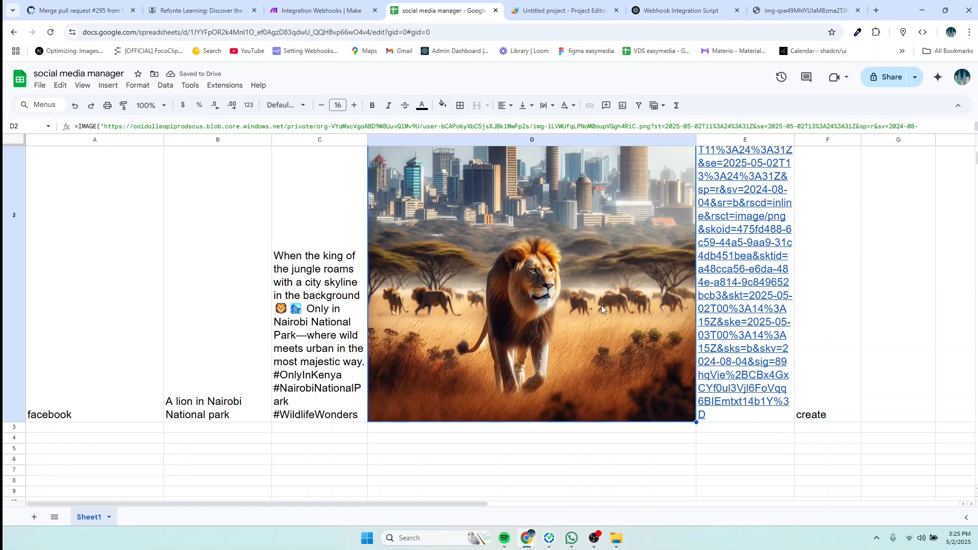
scroll(602, 306, "up", 3)
scroll(601, 304, "down", 3)
scroll(602, 295, "up", 2)
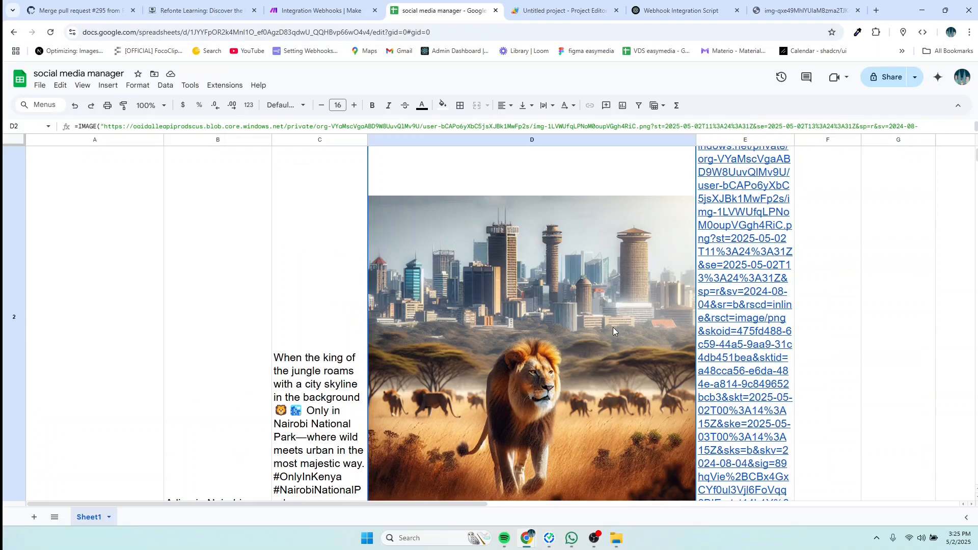
scroll(603, 328, "down", 3)
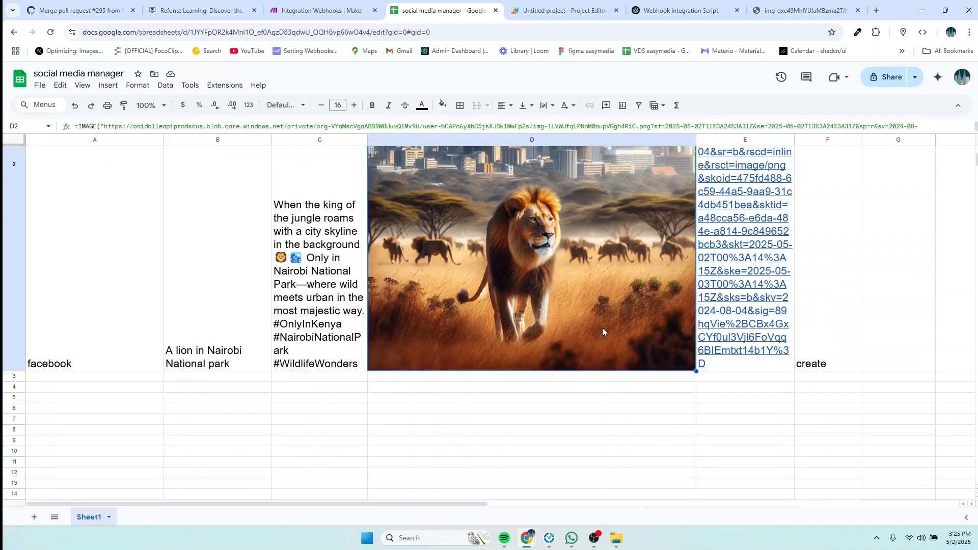
scroll(602, 328, "up", 4)
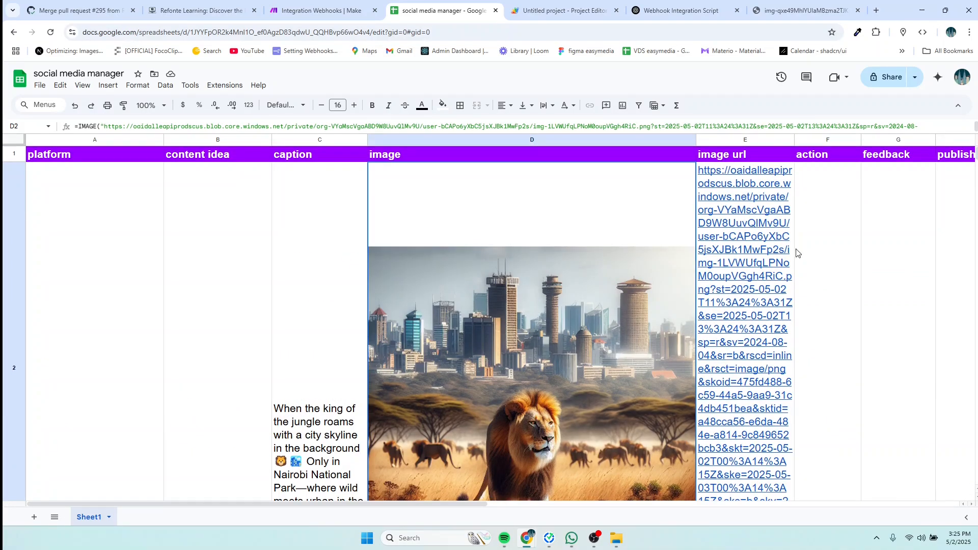
mouse_move(747, 263)
scroll(786, 265, "down", 3)
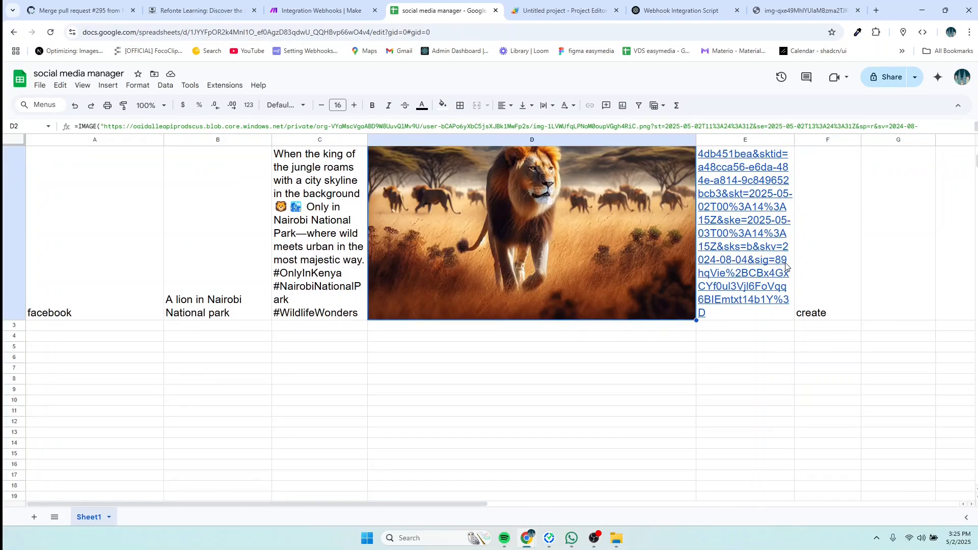
scroll(785, 265, "up", 4)
scroll(785, 265, "down", 3)
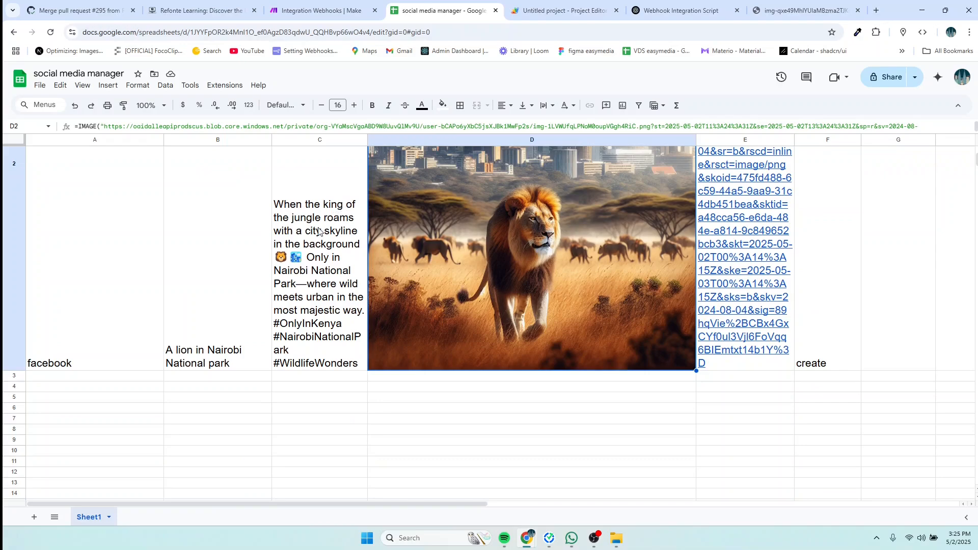
Step: Zoom the browser out to 80% to view the fully populated row 2
left_click(238, 361)
scroll(238, 361, "up", 3)
scroll(237, 361, "up", 1)
scroll(238, 360, "down", 4)
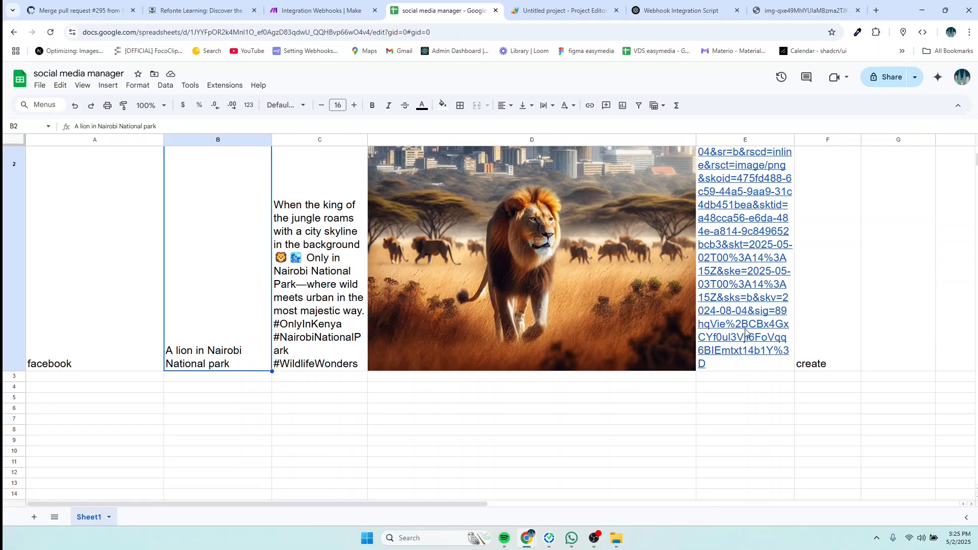
key("ctrl+minus")
key("ctrl+minus")
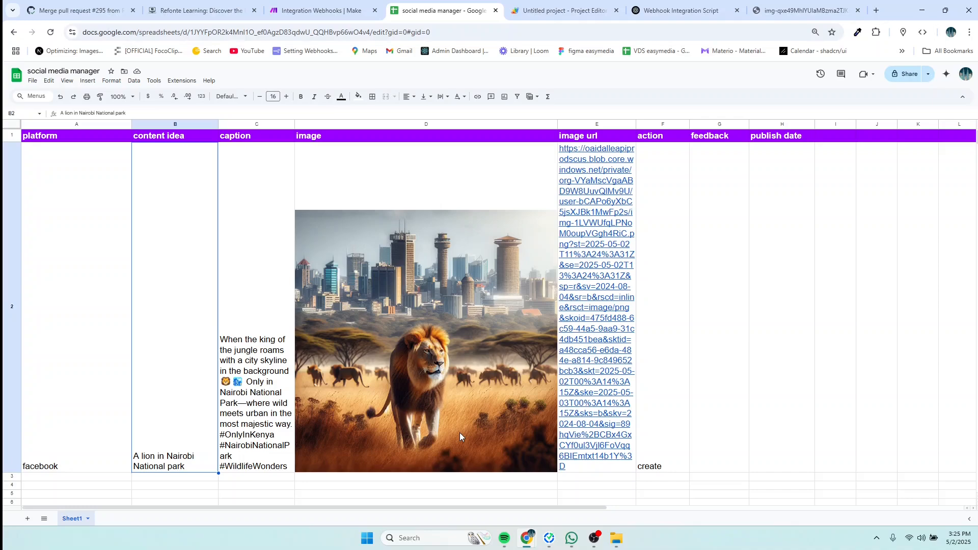
scroll(460, 437, "down", 5)
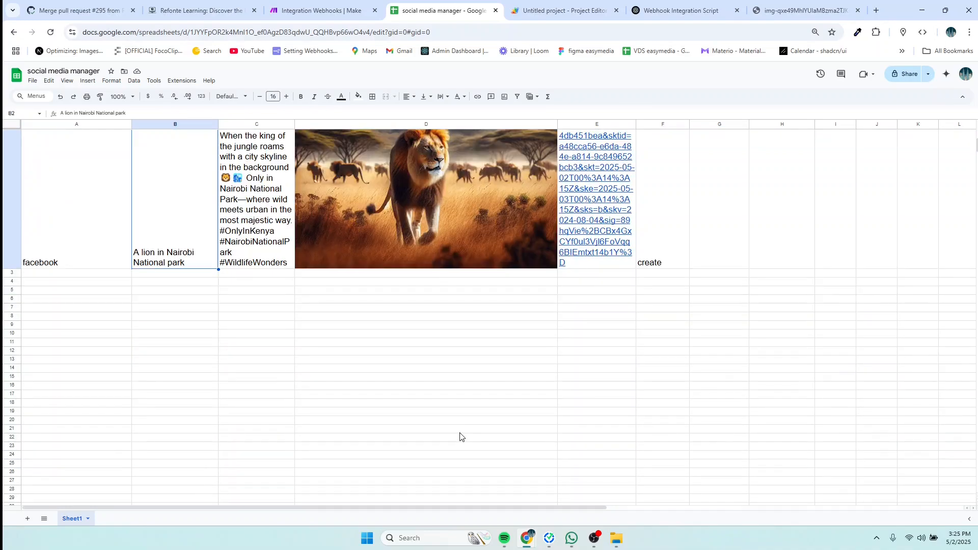
scroll(467, 422, "up", 3)
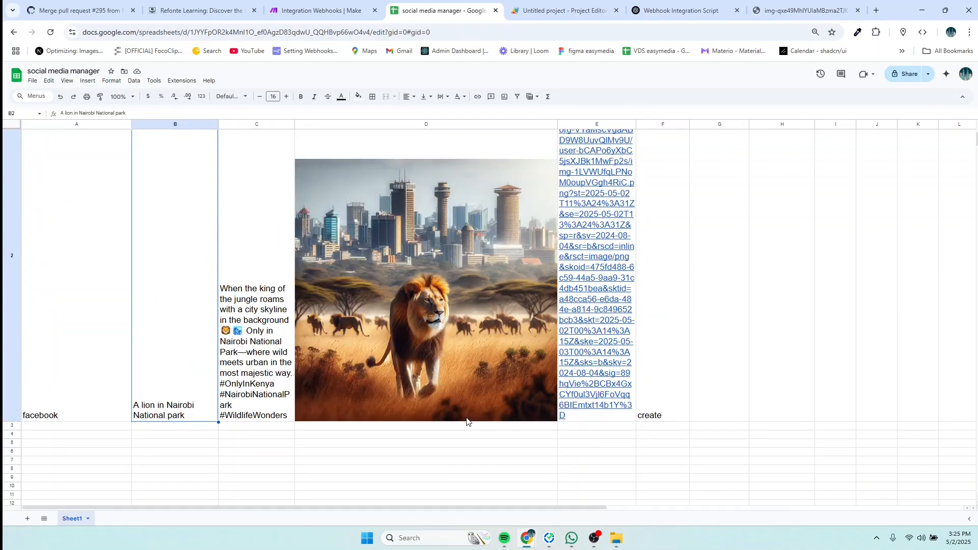
scroll(467, 422, "up", 1)
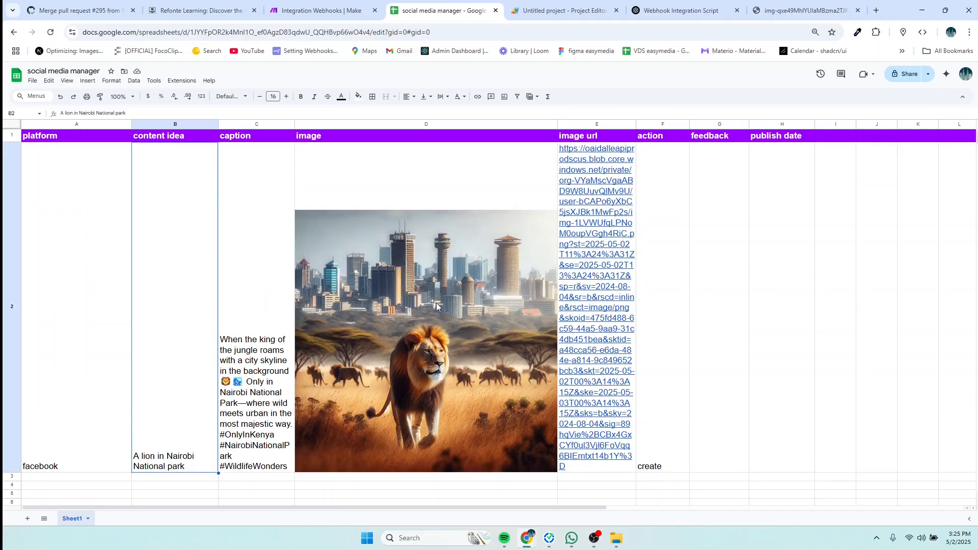
Step: Go to buffer from the address bar and log in to the Buffer Publish dashboard
left_click(791, 9)
left_click(511, 34)
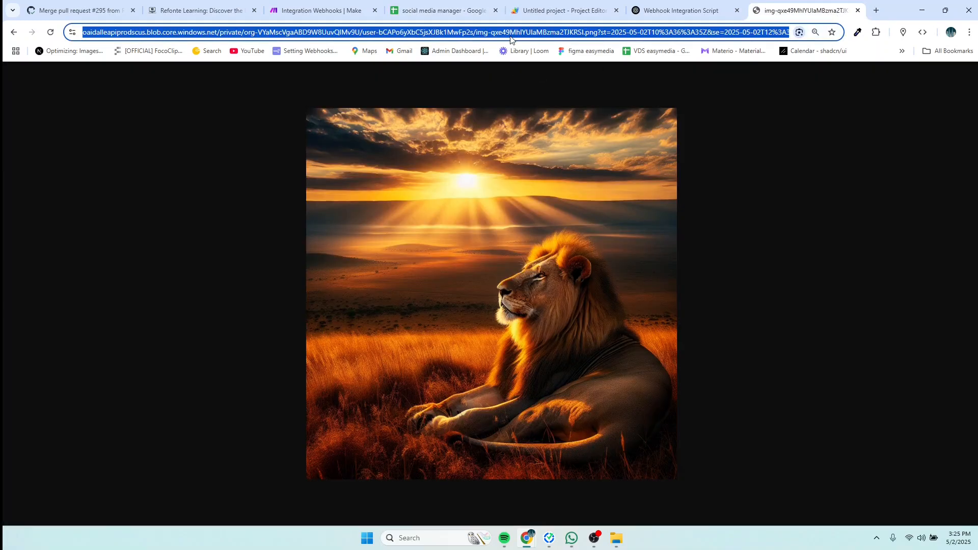
type("buffer")
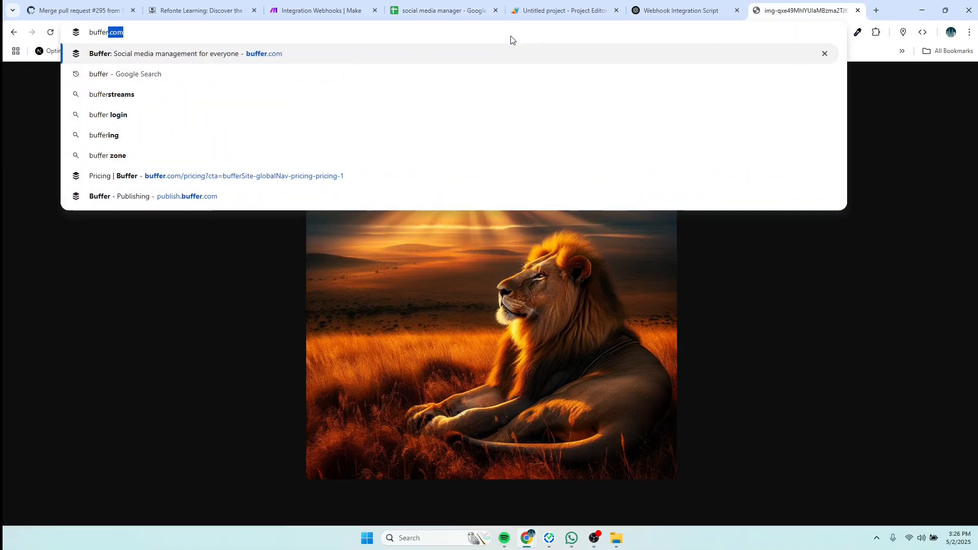
key("Return")
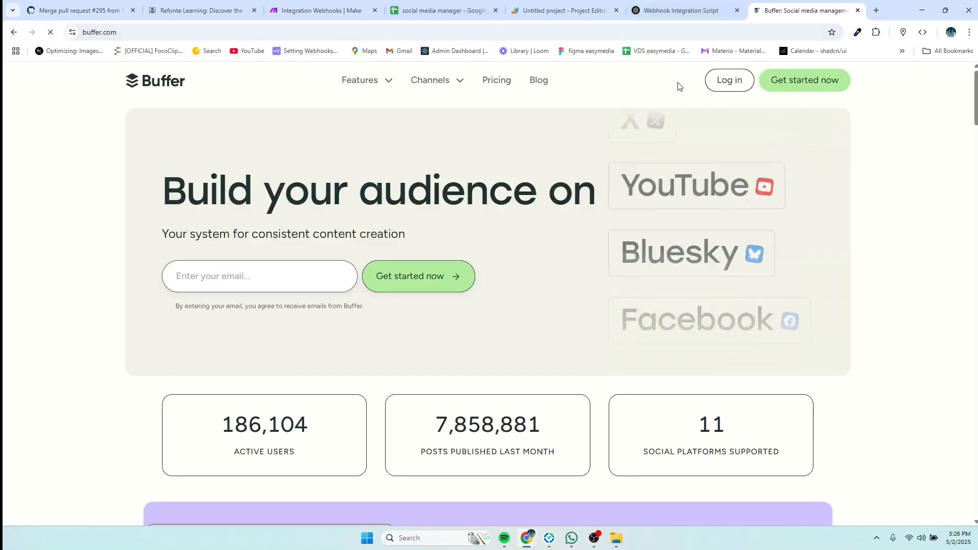
left_click(717, 85)
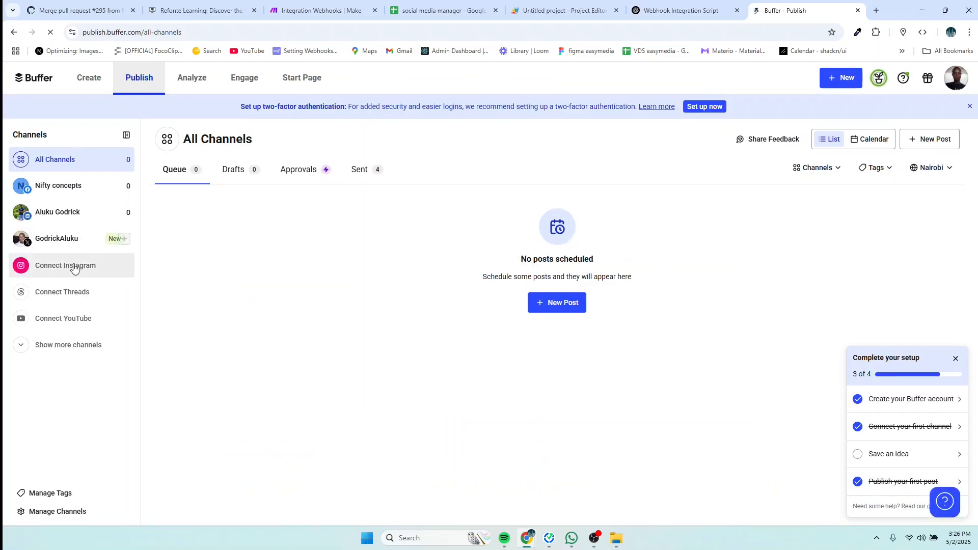
Step: Open the Nifty concepts channel and scroll its empty queue's slots from Monday, 5 May
left_click(58, 188)
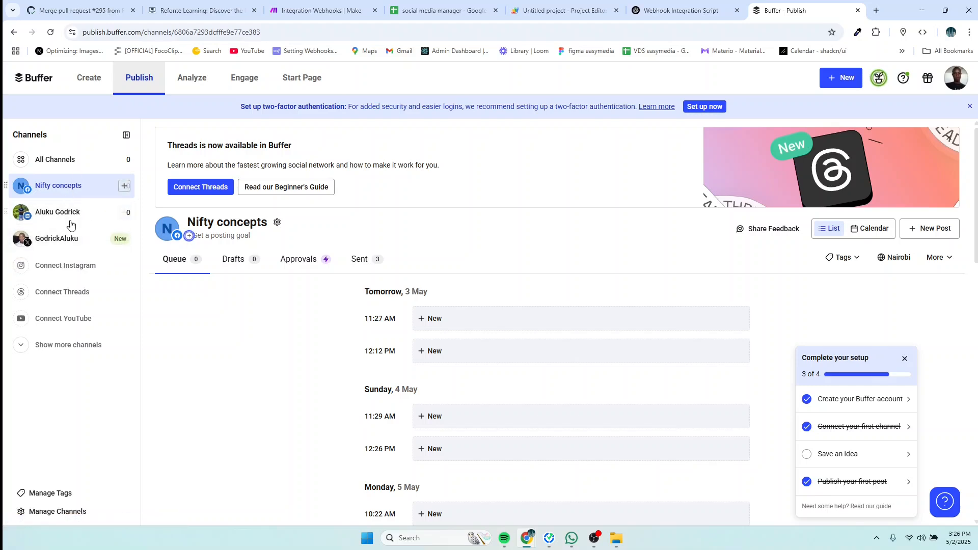
scroll(468, 274, "down", 5)
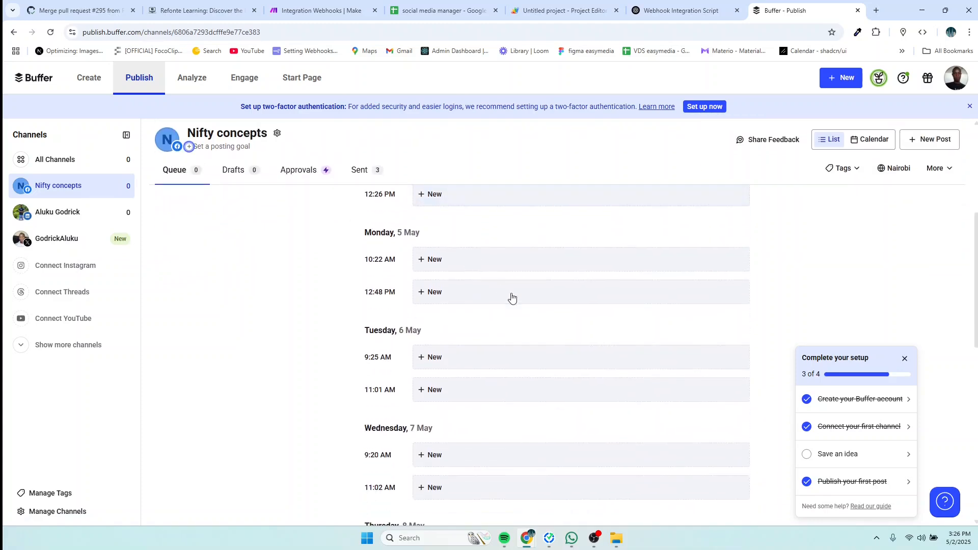
scroll(511, 297, "up", 5)
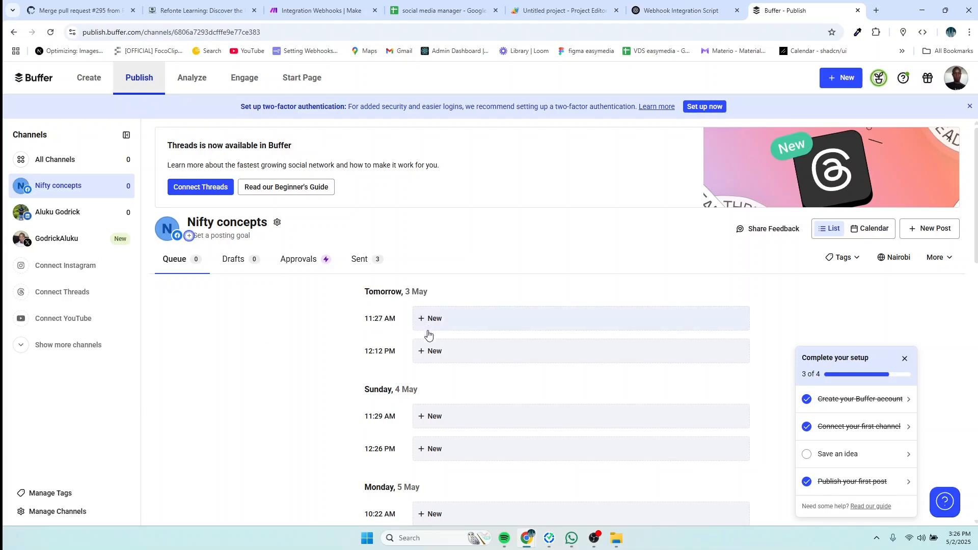
scroll(550, 350, "down", 3)
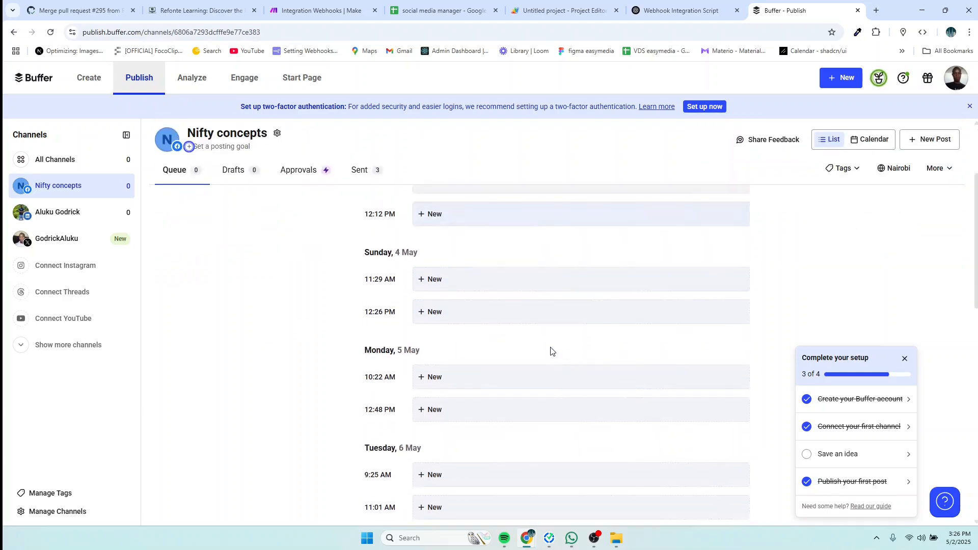
scroll(550, 350, "up", 3)
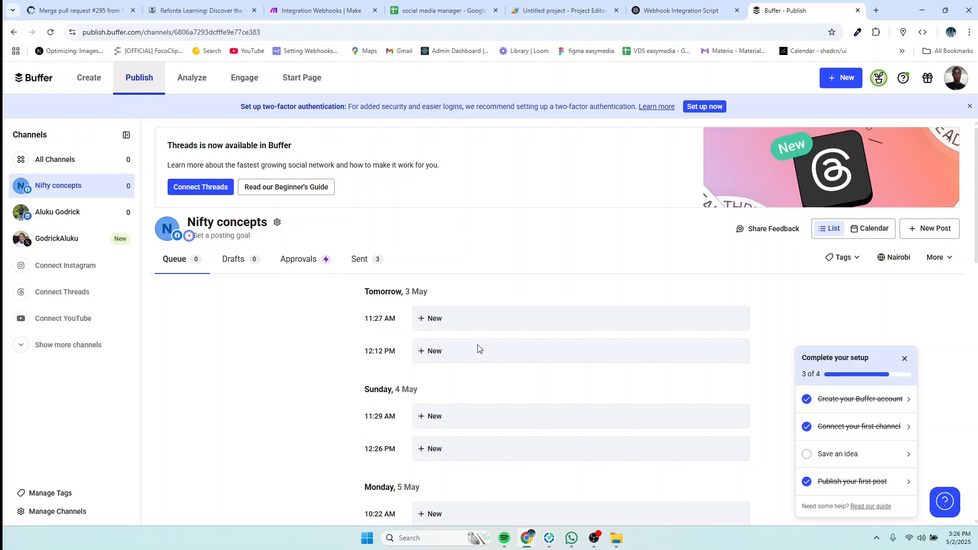
scroll(532, 318, "down", 5)
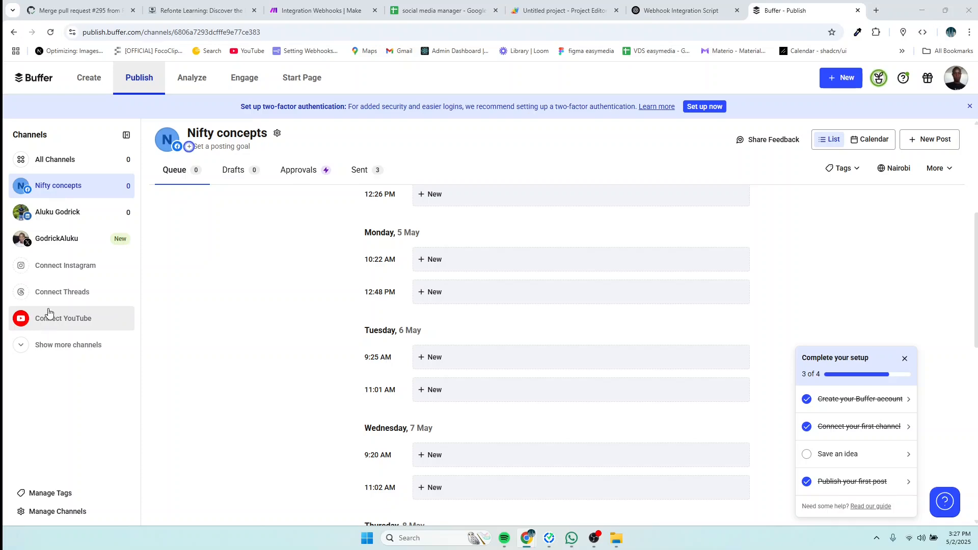
Step: Try connecting Instagram, dismiss the no-more-channel-connections notice, and return to the Make scenario
left_click(58, 266)
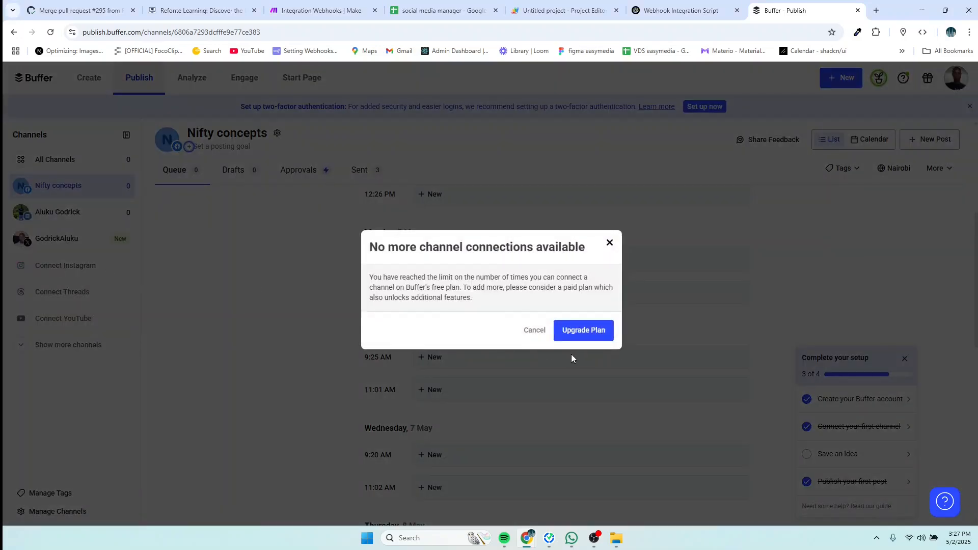
left_click(609, 243)
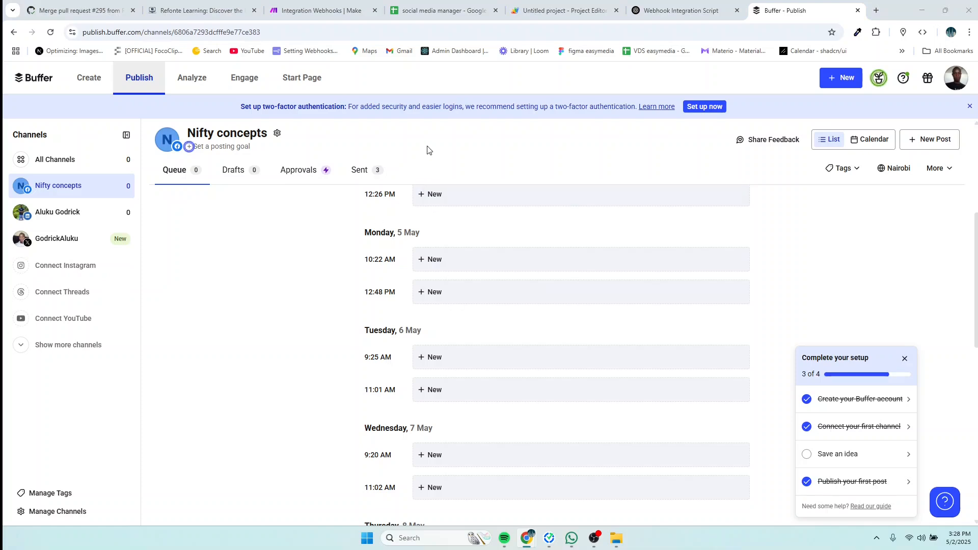
left_click(325, 15)
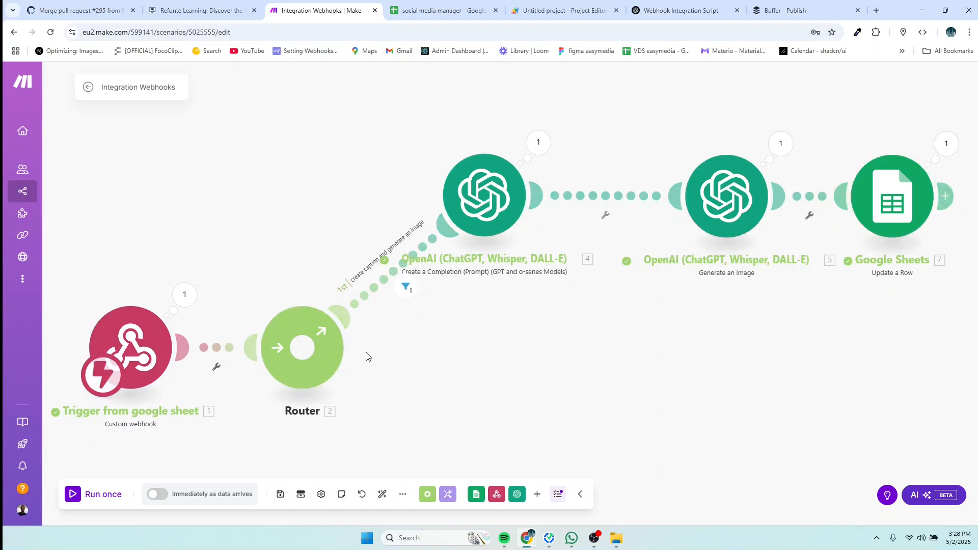
Step: Add a second Router route and label its filter 'puplish'
left_click(305, 346)
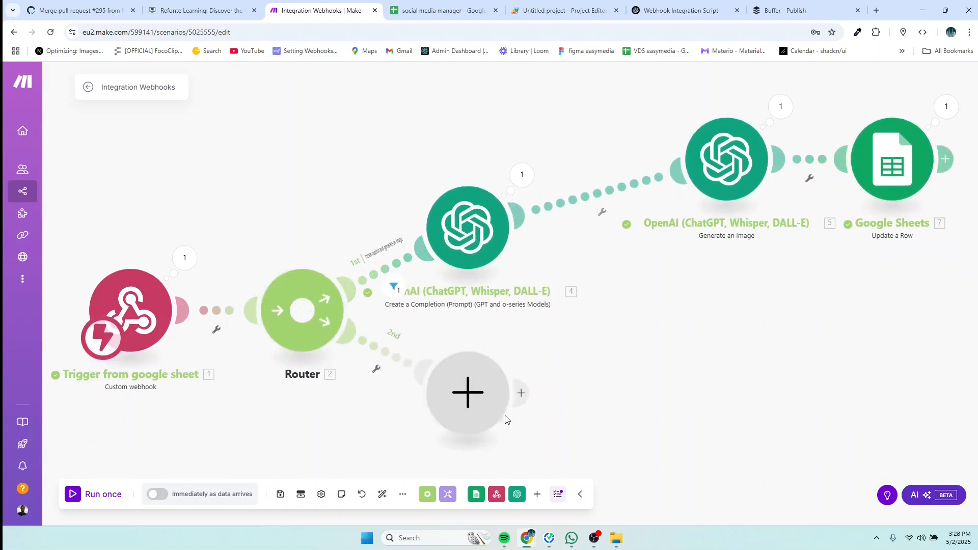
left_click_drag(485, 405, 587, 362)
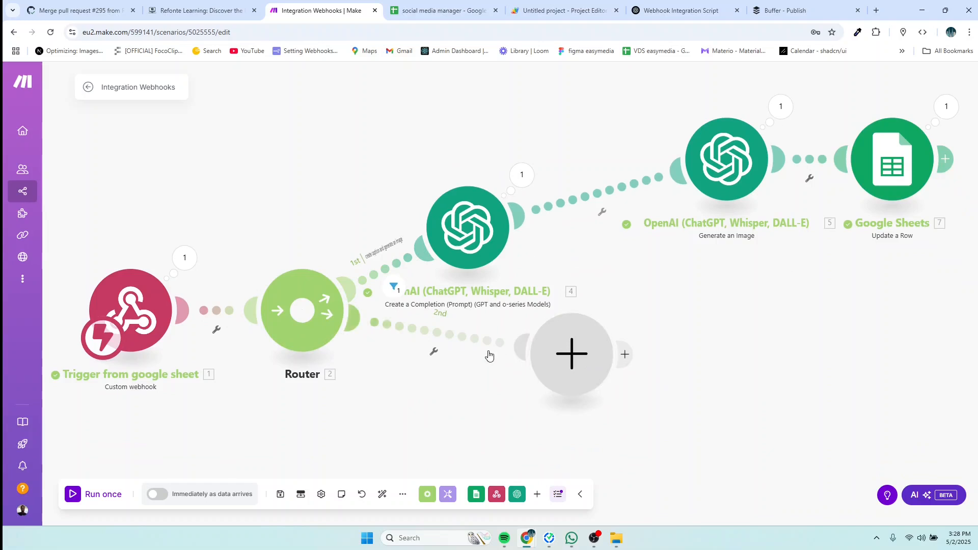
left_click(433, 338)
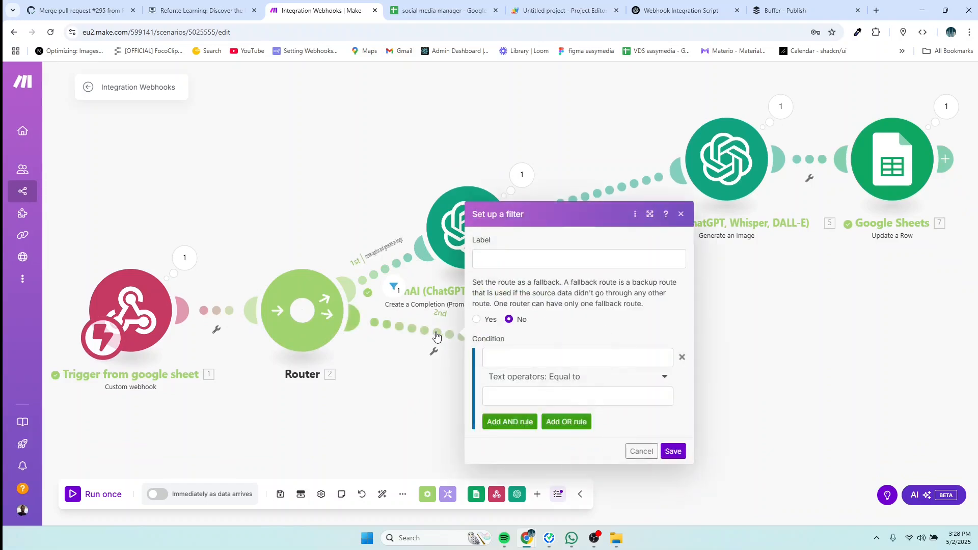
left_click(499, 259)
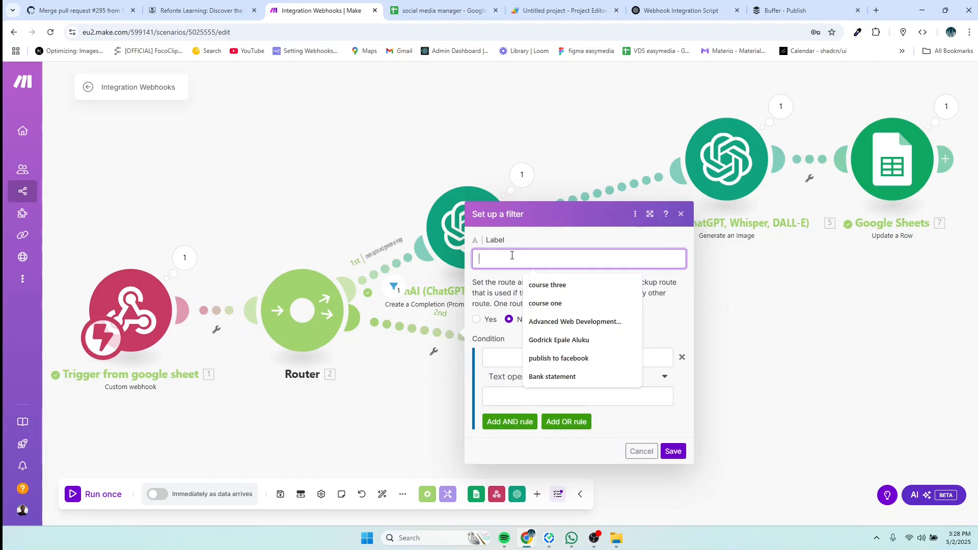
type("p")
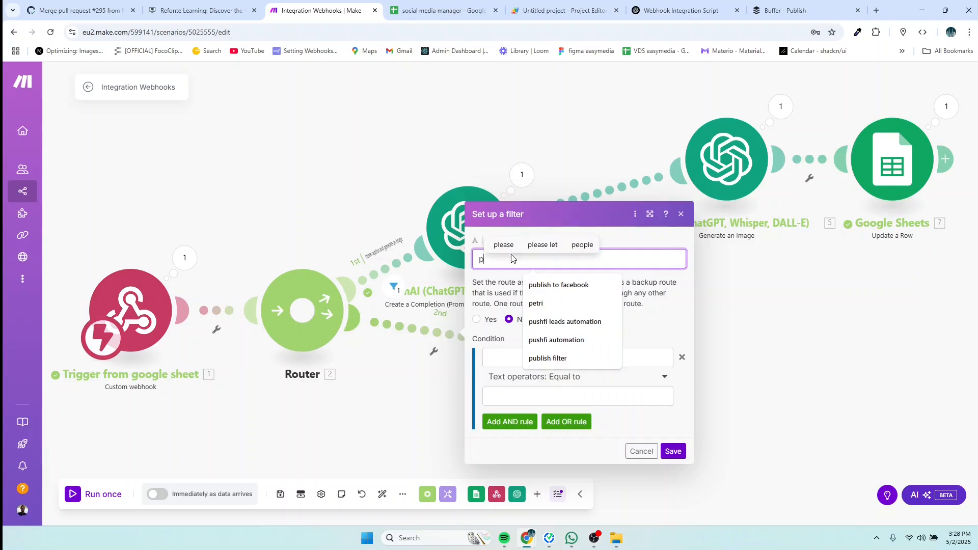
type("uplish")
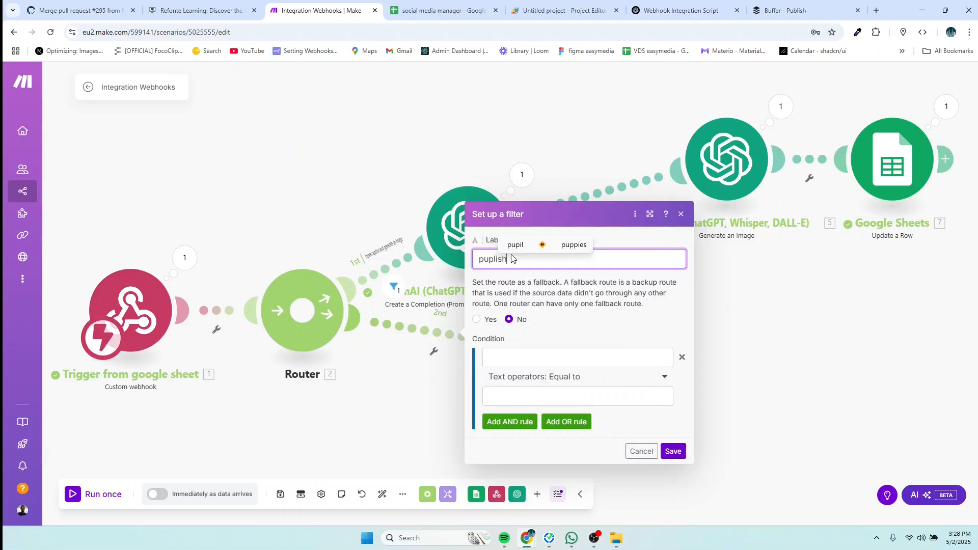
left_click(450, 417)
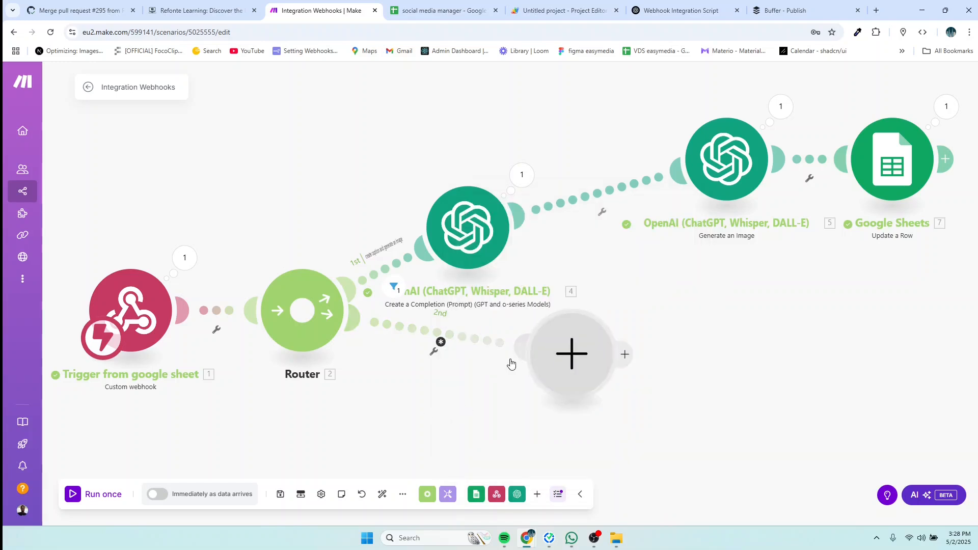
Step: Set the route's condition to action Equal to publish and save the filter
left_click(445, 347)
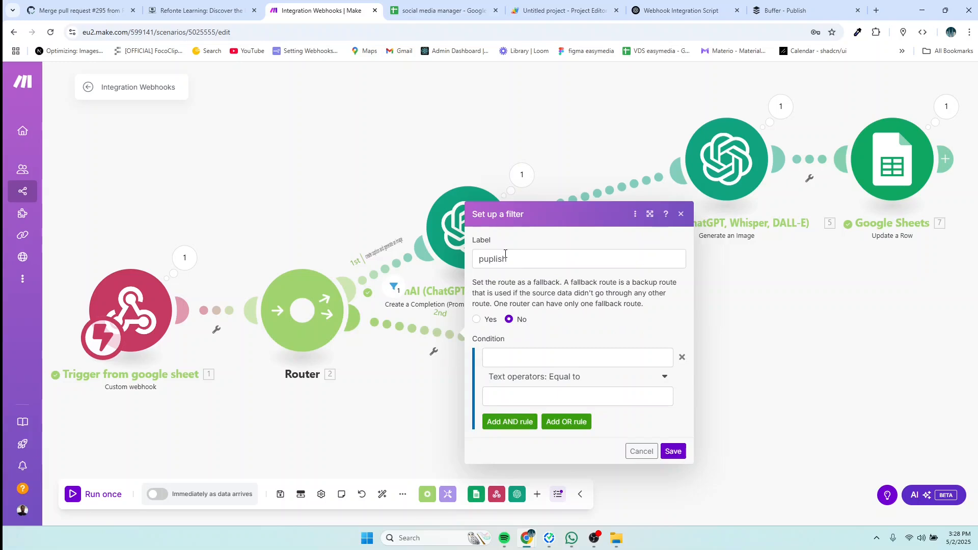
left_click(499, 358)
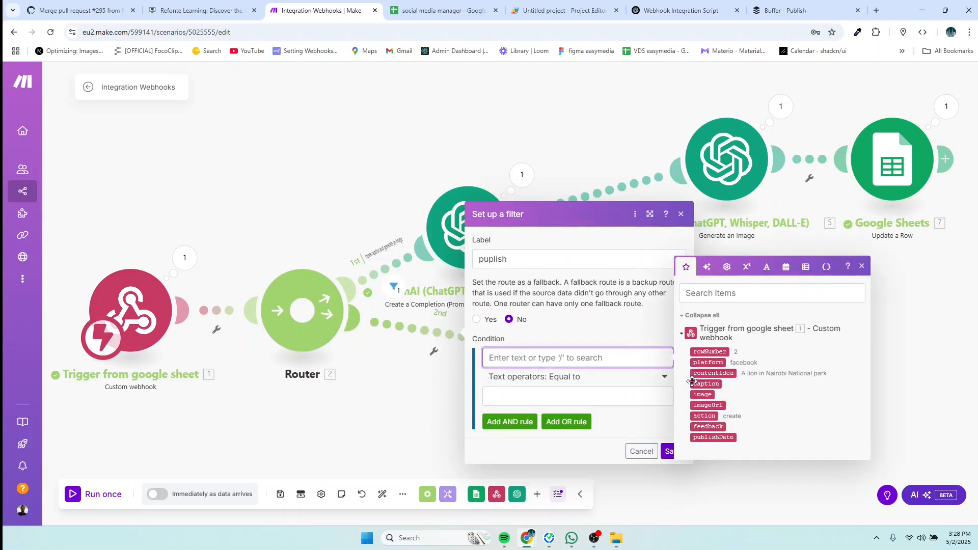
left_click(704, 416)
left_click(505, 397)
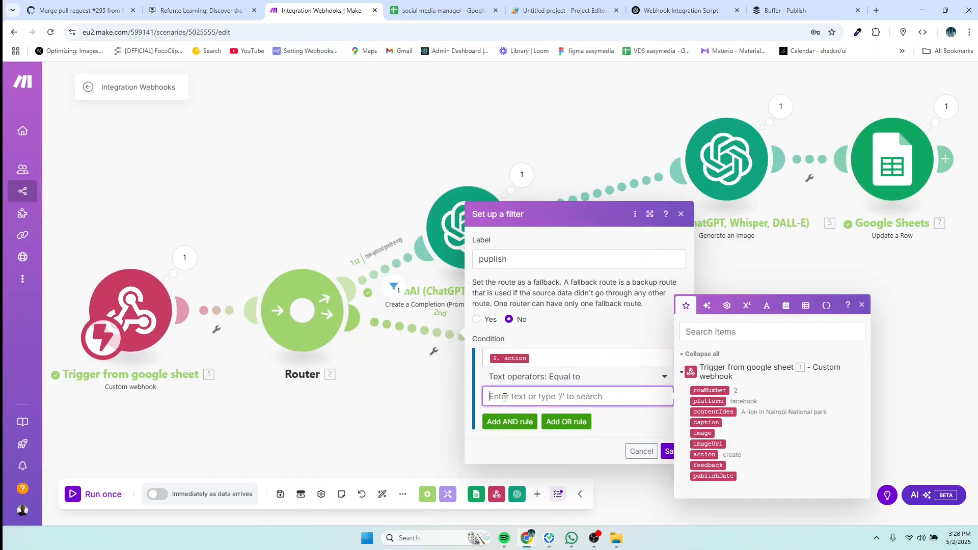
type("publish")
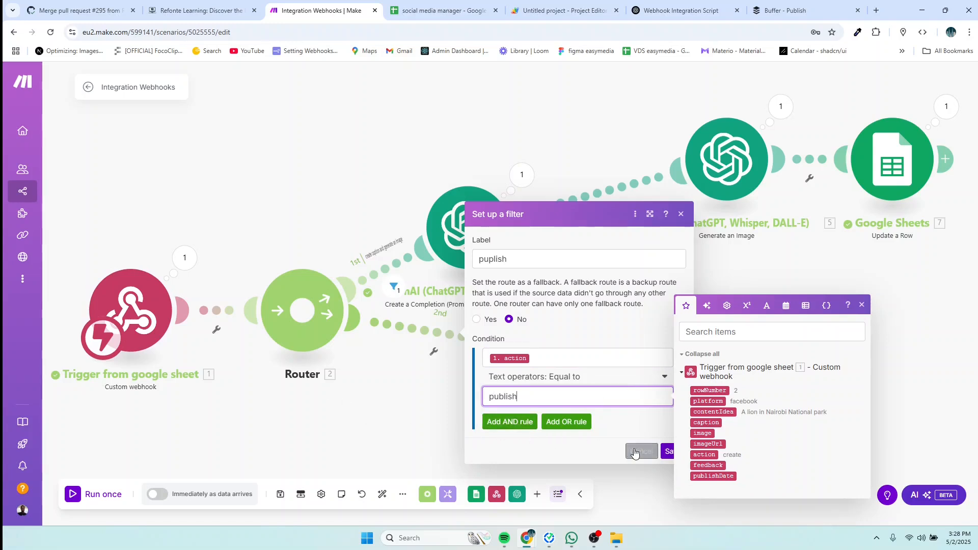
left_click(665, 453)
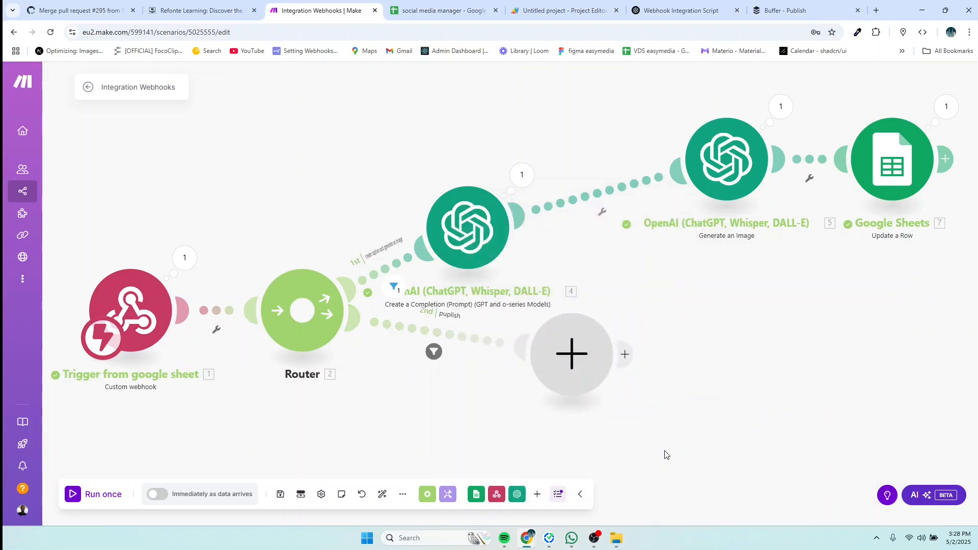
Step: Turn the publish route's empty module into a Flow Control Router (module 8) with two branches
left_click(577, 368)
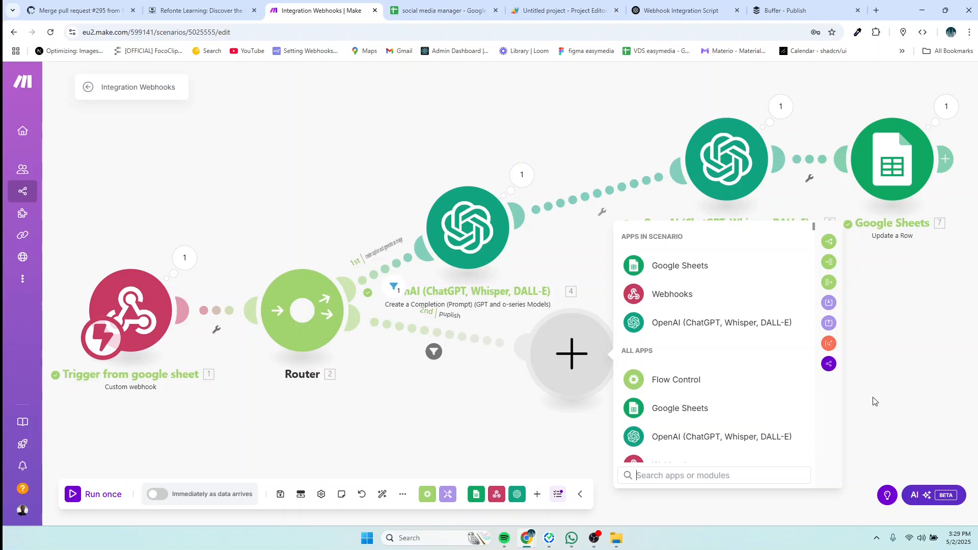
left_click_drag(584, 366, 532, 372)
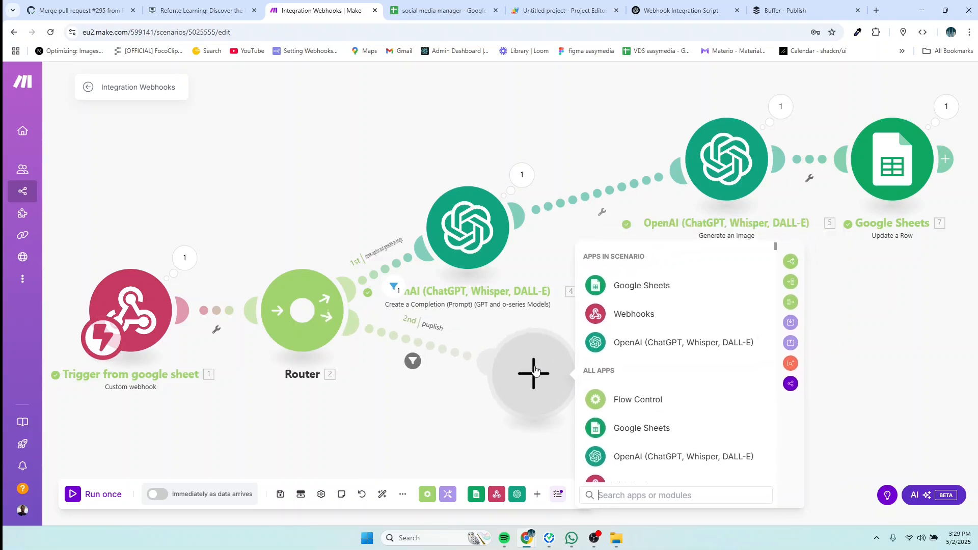
scroll(653, 386, "down", 1)
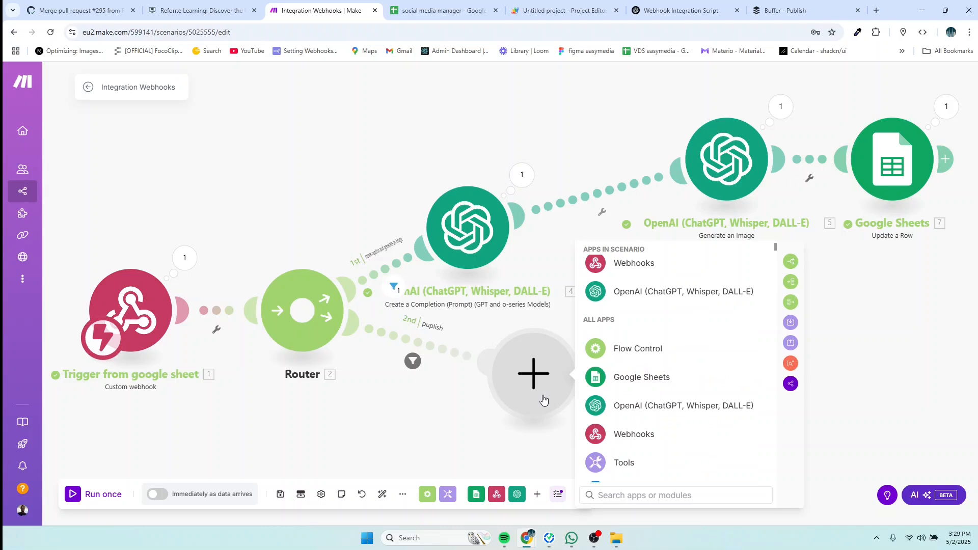
left_click(812, 367)
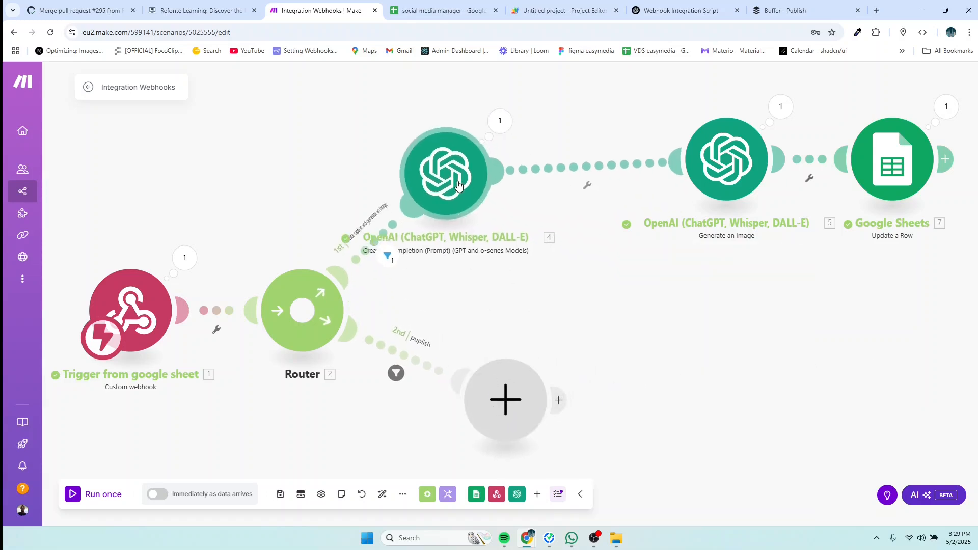
right_click(521, 402)
left_click(560, 409)
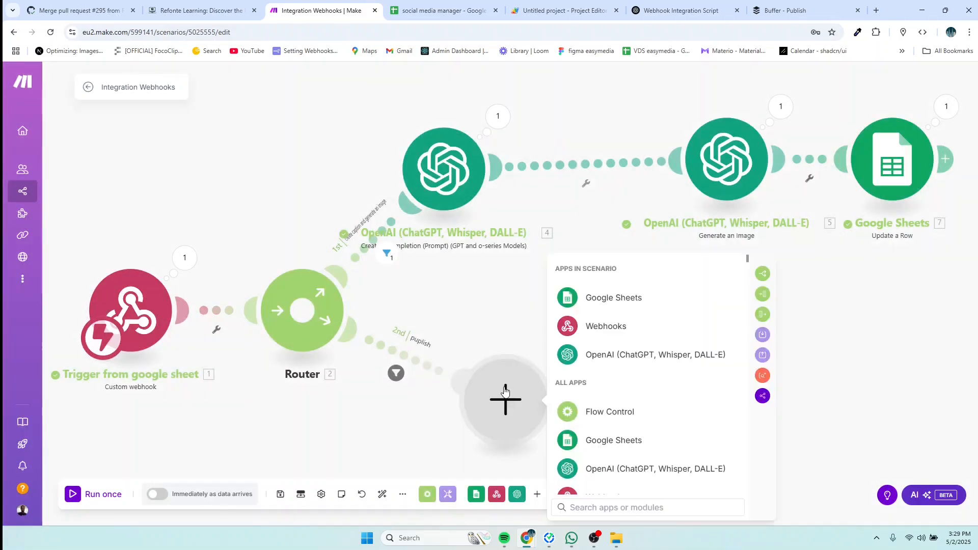
left_click(582, 507)
type("router")
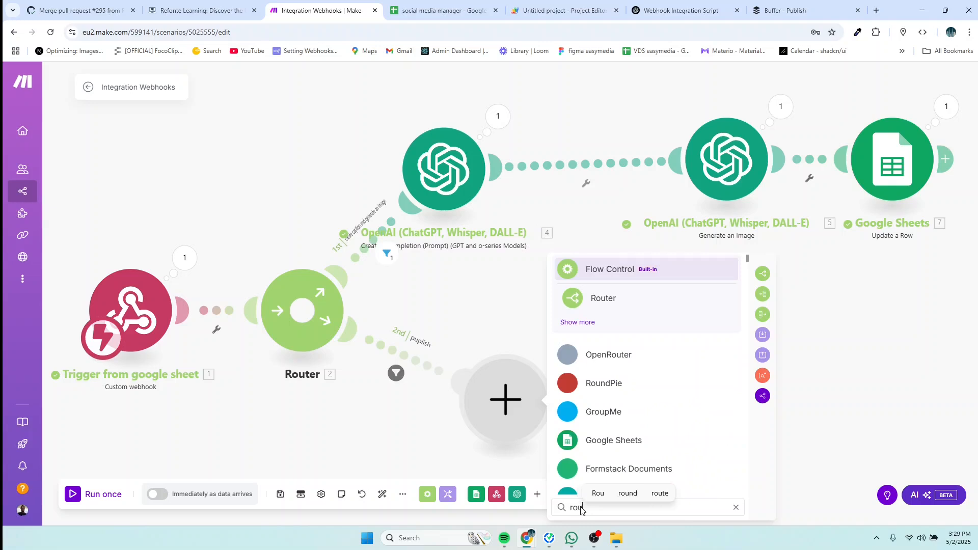
left_click(607, 300)
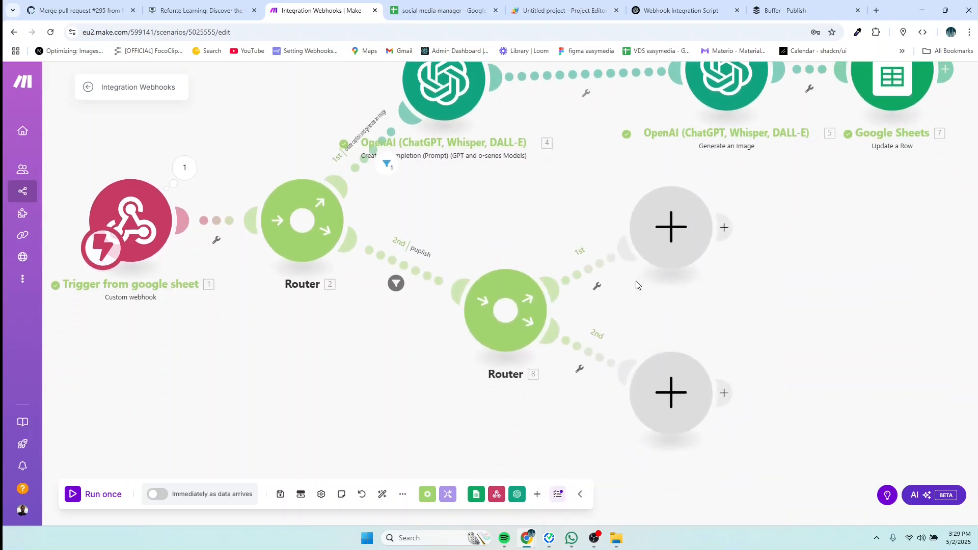
Step: Filter Router 8's first route as 'publish to facebook', passing rows where 1.platform equals facebook
left_click(590, 274)
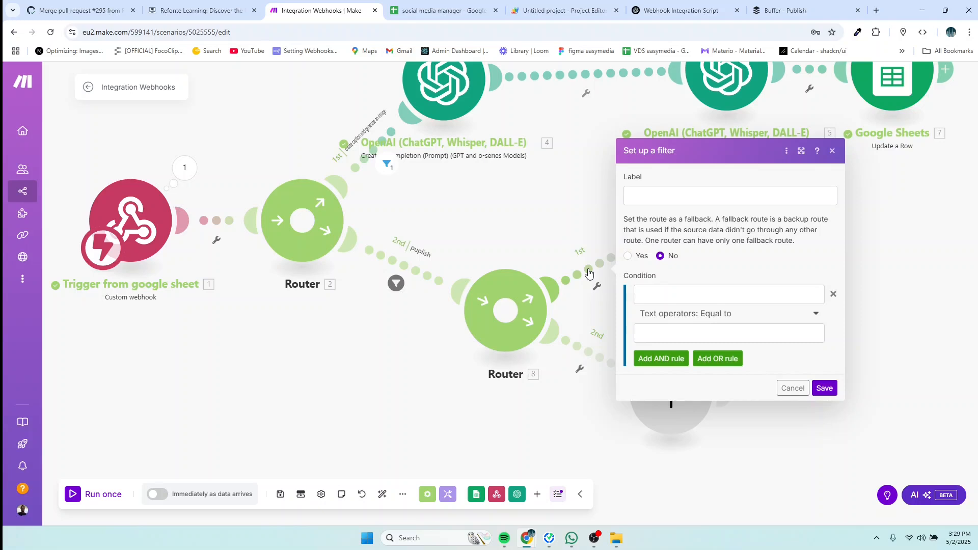
left_click(647, 198)
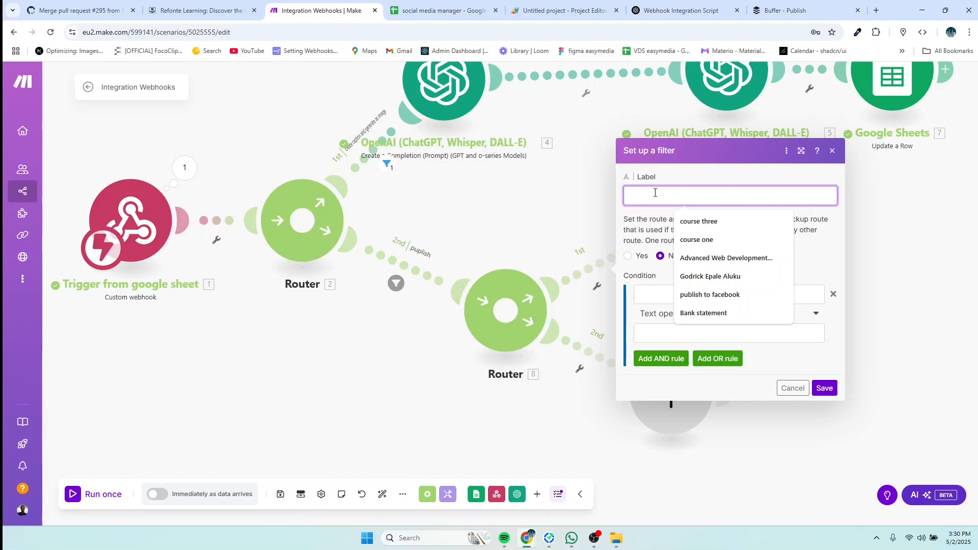
left_click(710, 295)
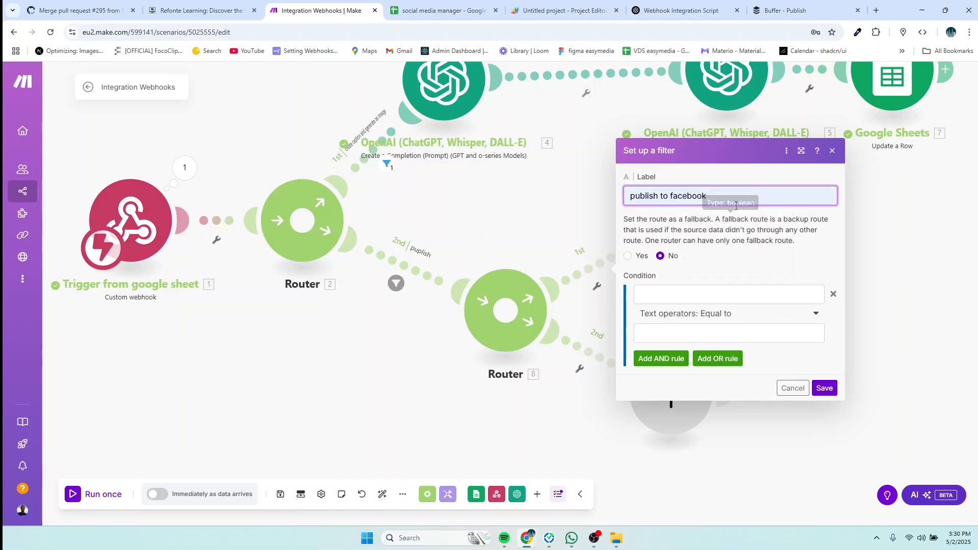
left_click(670, 296)
left_click(479, 299)
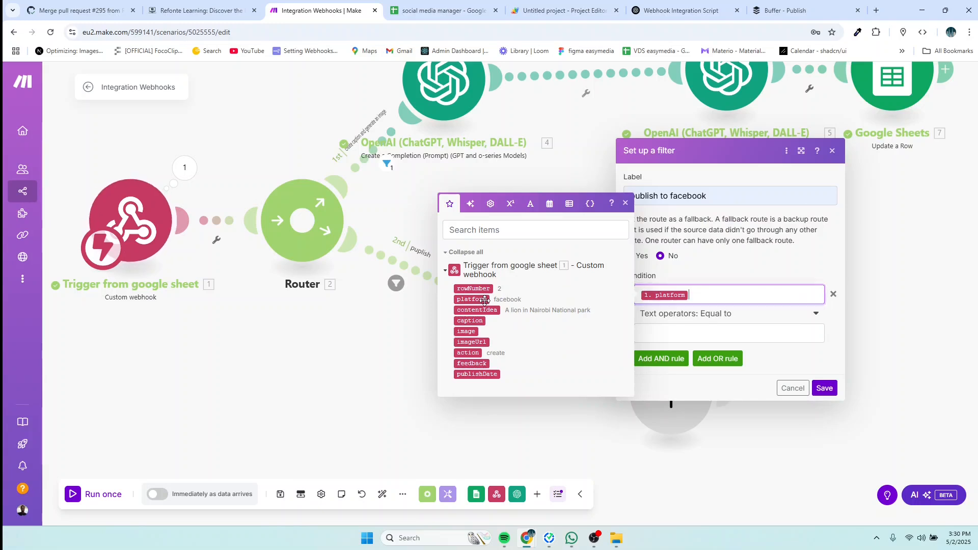
left_click(671, 334)
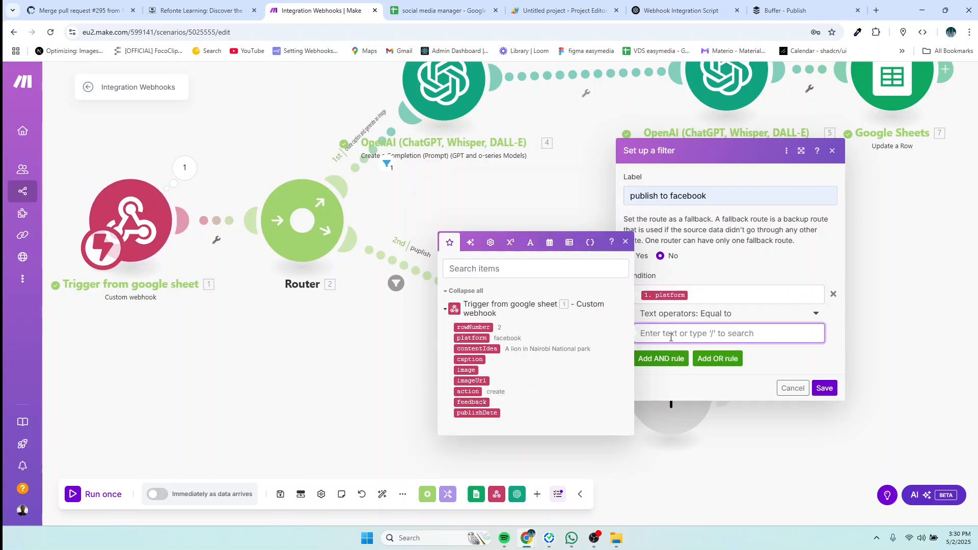
type("facebook")
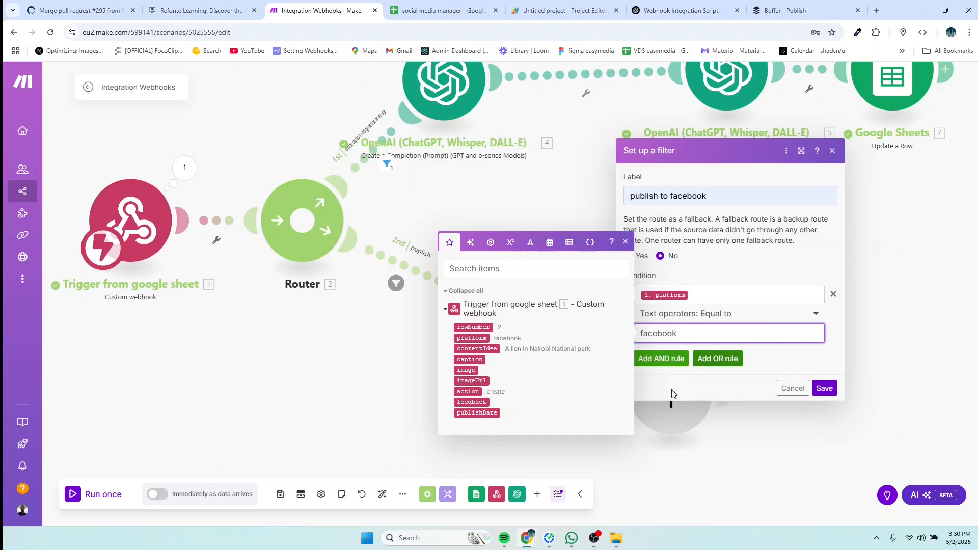
left_click(816, 389)
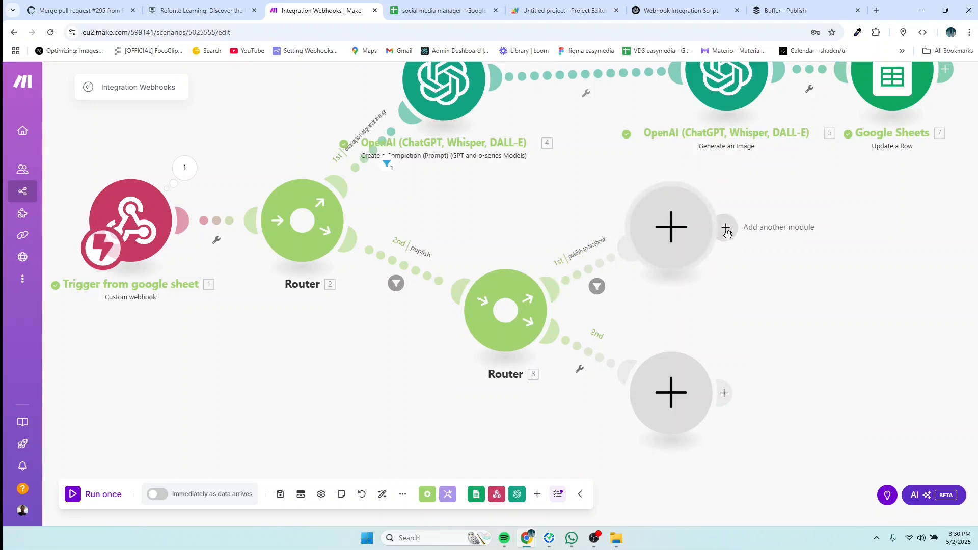
Step: Attach a Buffer 'Create a status update' module to the end of the facebook route
left_click(684, 237)
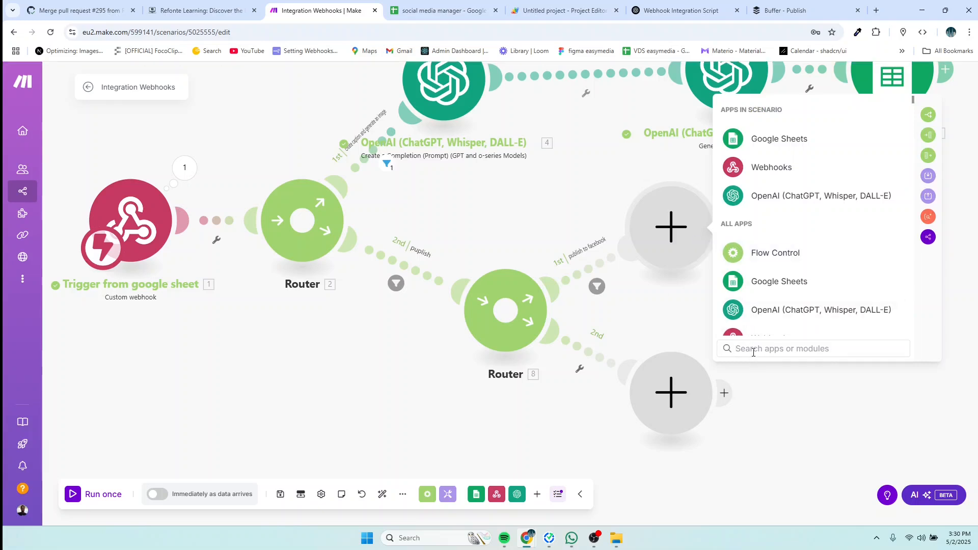
type("buffer")
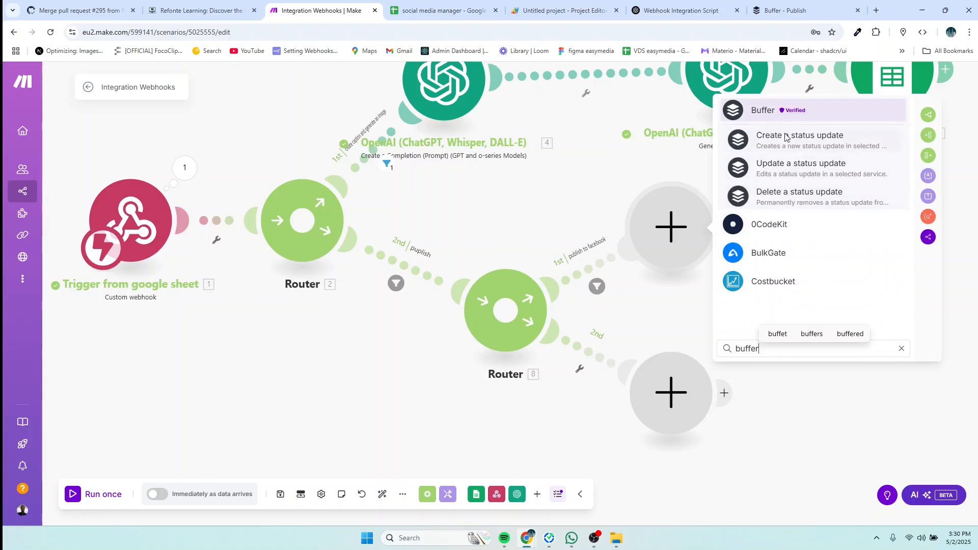
left_click(767, 110)
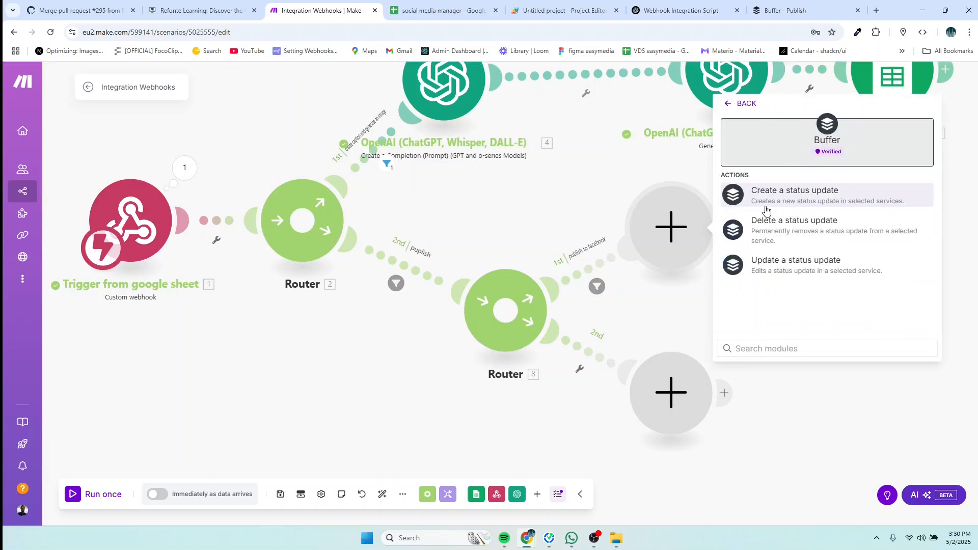
left_click(828, 200)
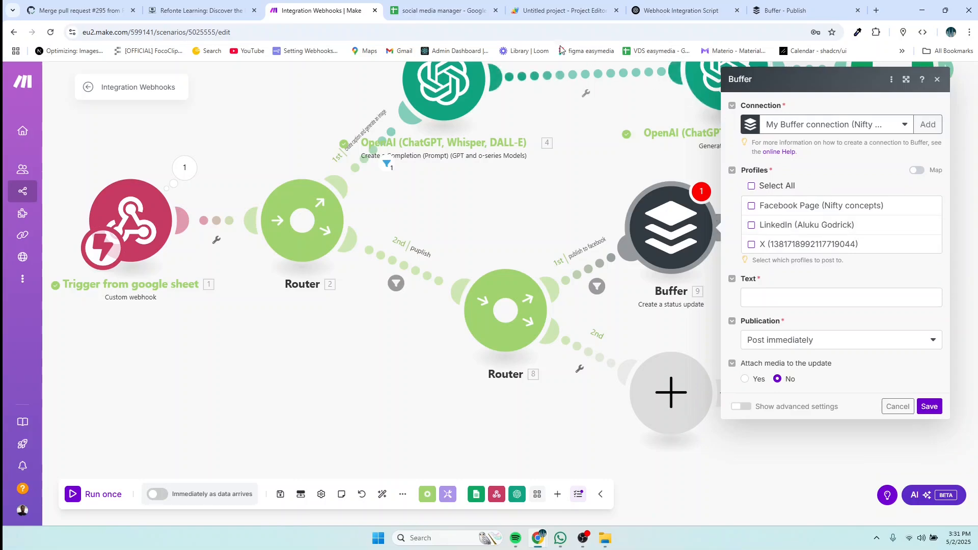
left_click(771, 9)
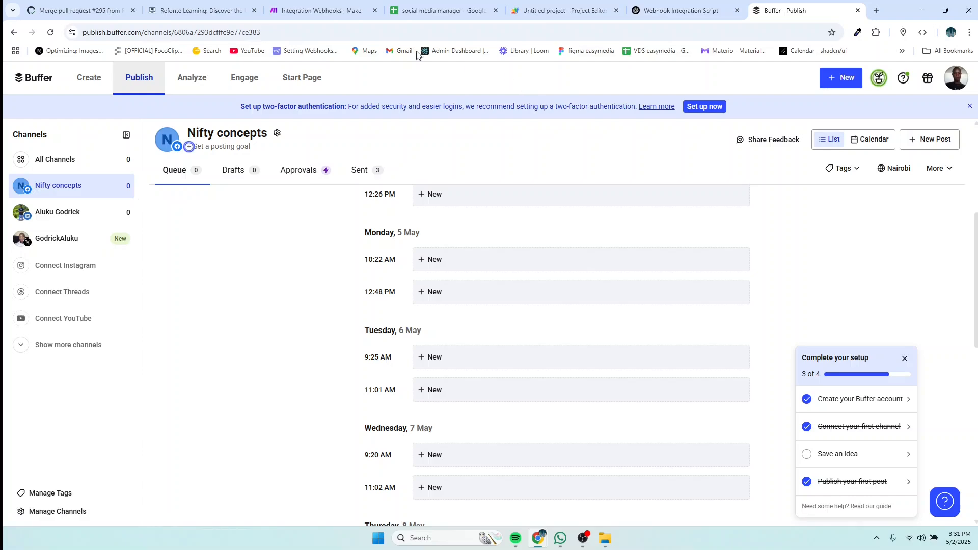
left_click(319, 10)
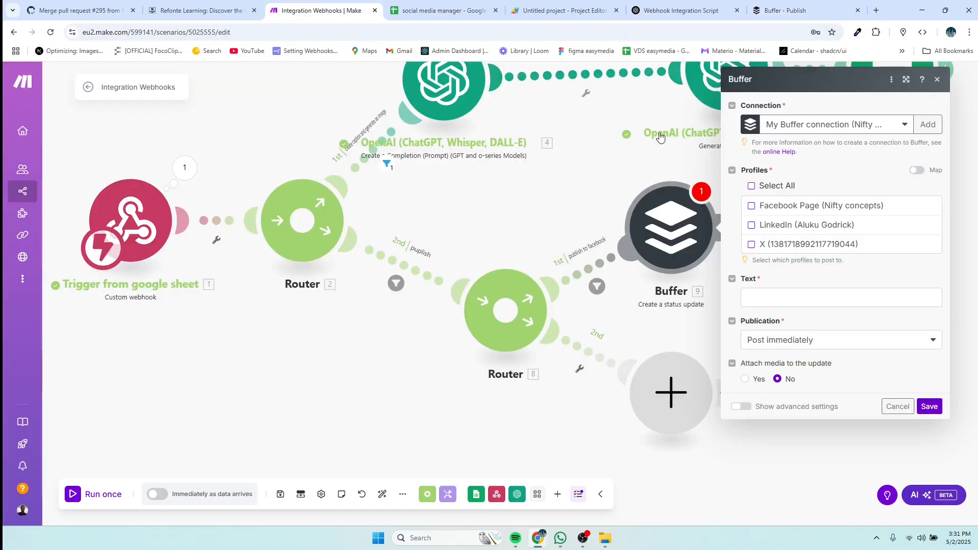
Step: Pick the Buffer connection and tick only the Facebook Page profile, leaving LinkedIn and X unchecked
left_click(905, 126)
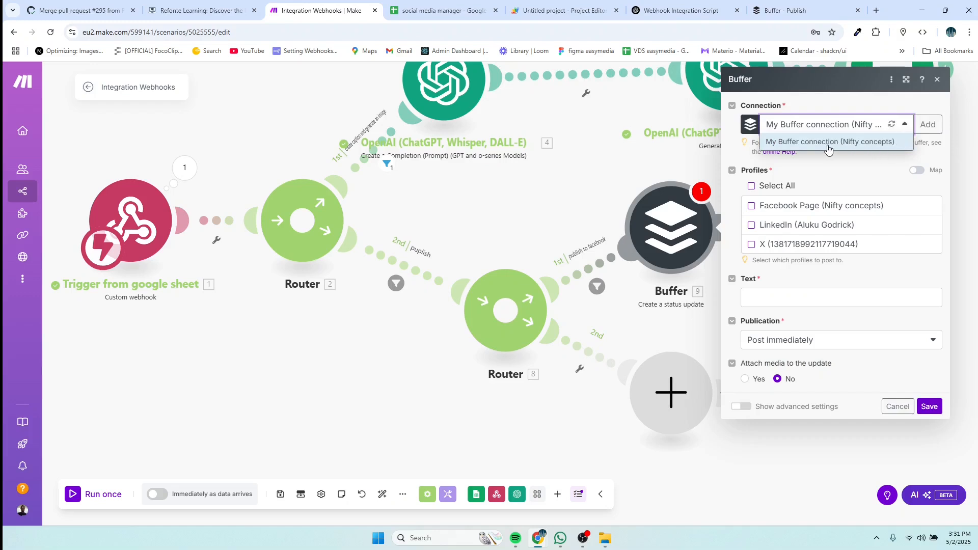
left_click(895, 125)
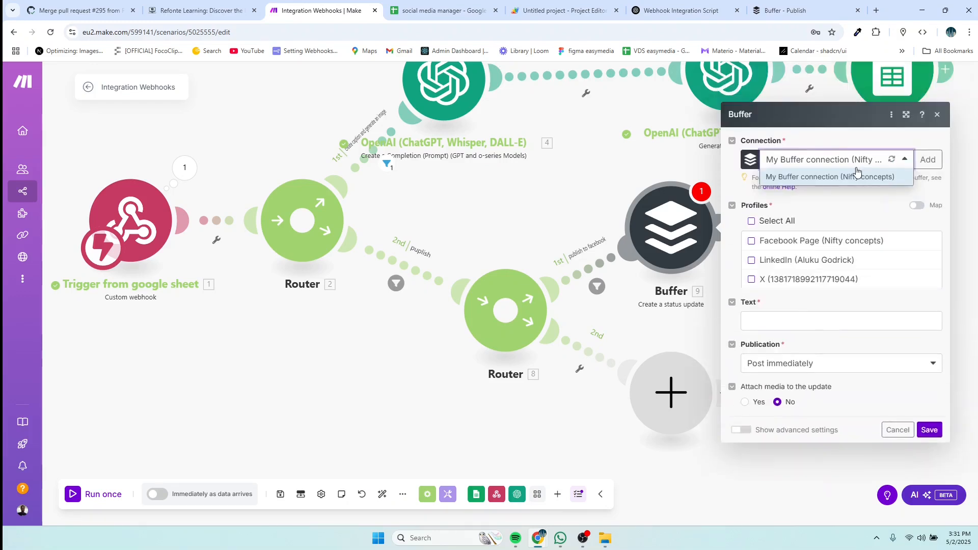
left_click(832, 186)
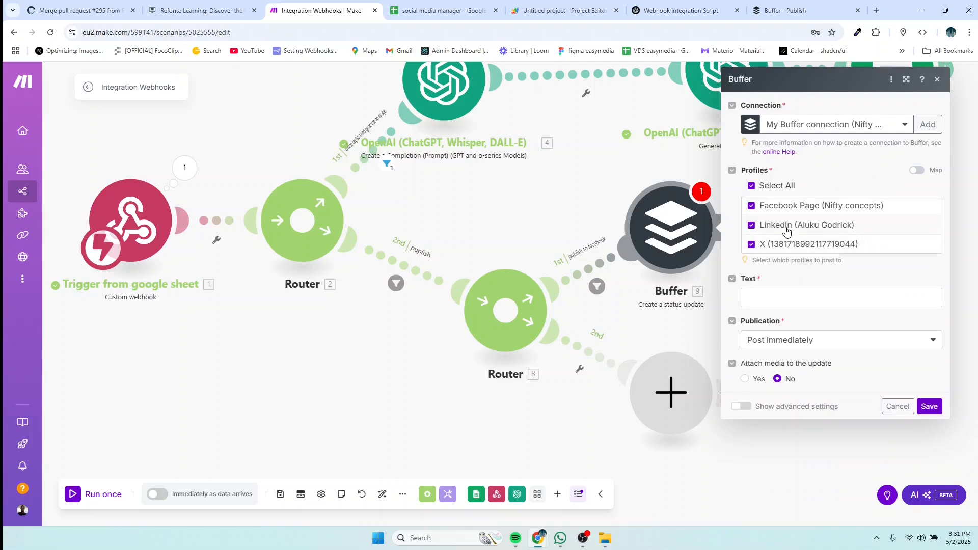
left_click(787, 10)
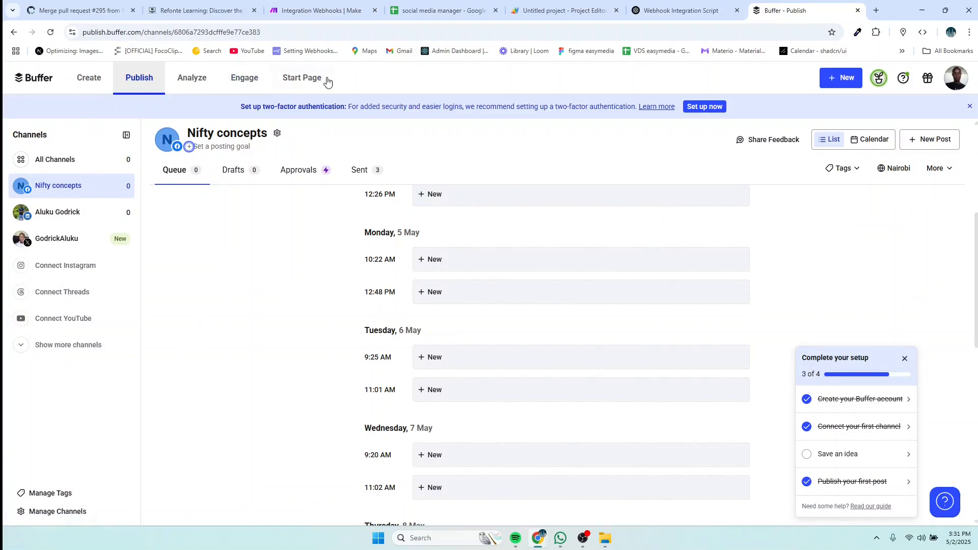
left_click(680, 10)
left_click(302, 14)
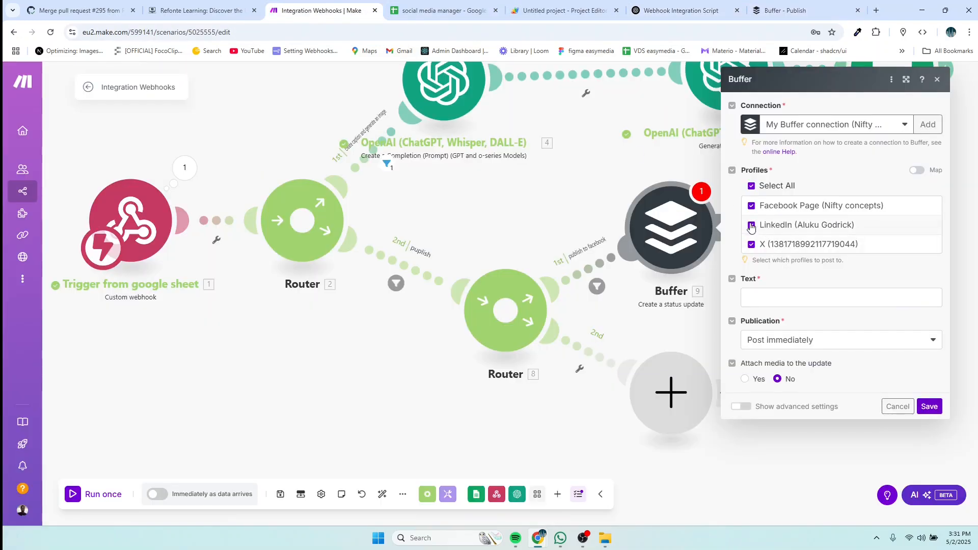
left_click(752, 186)
left_click(752, 205)
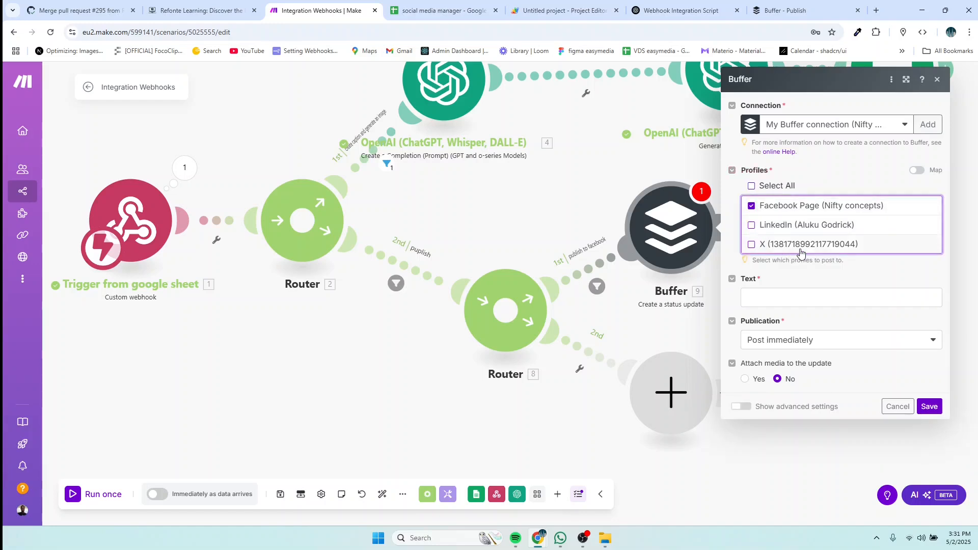
left_click(787, 299)
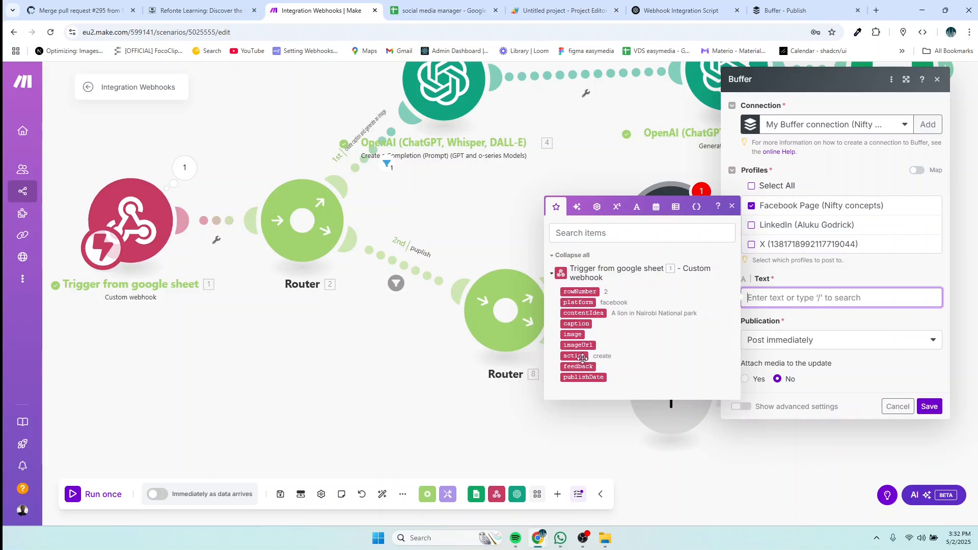
Step: Map 1.caption into Text, set Attach media to Yes with 1.imageUrl as Media Link, and save
left_click(578, 325)
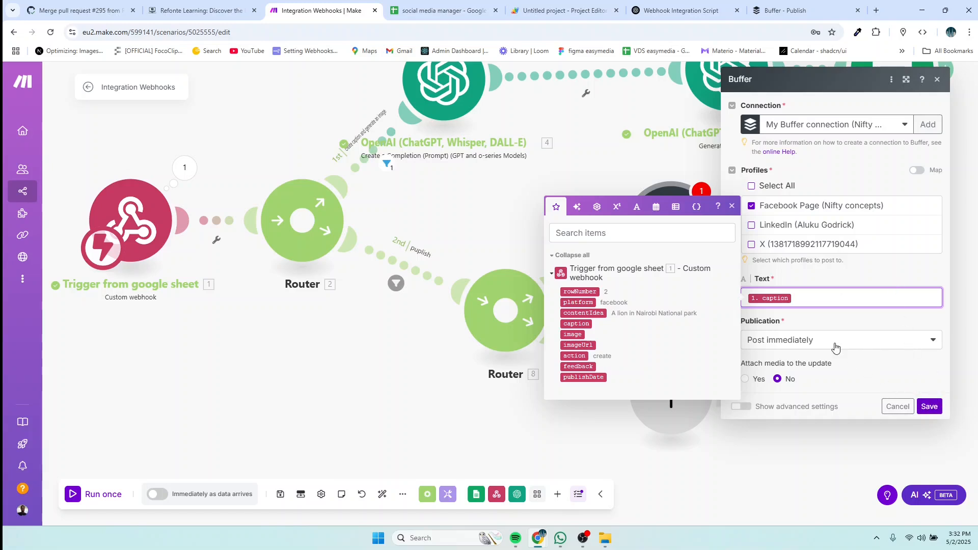
left_click(837, 365)
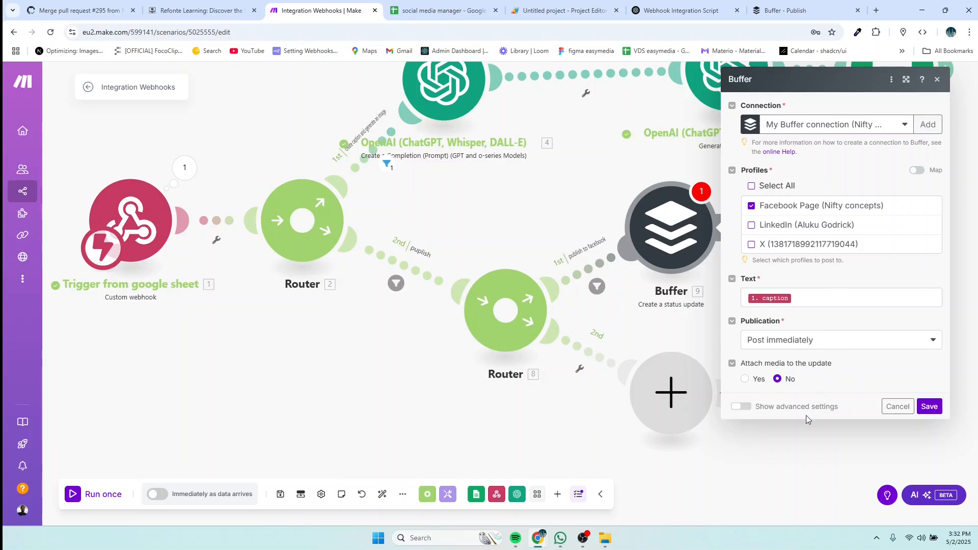
left_click(747, 380)
scroll(847, 397, "down", 3)
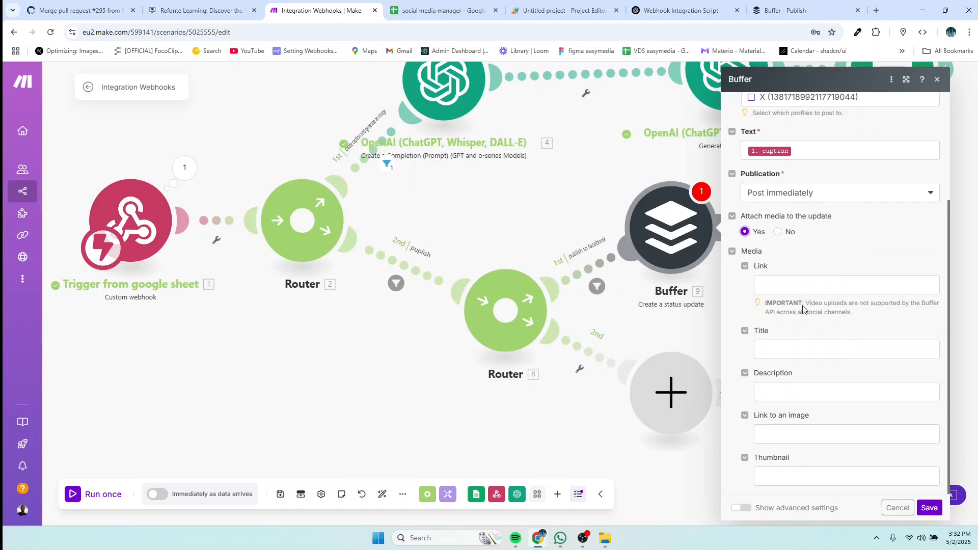
left_click(793, 290)
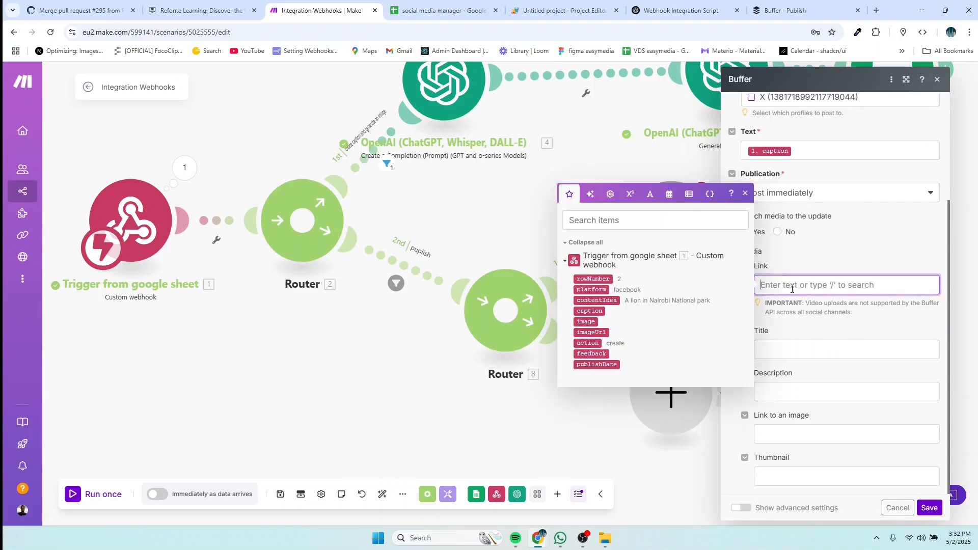
left_click(592, 333)
left_click(840, 333)
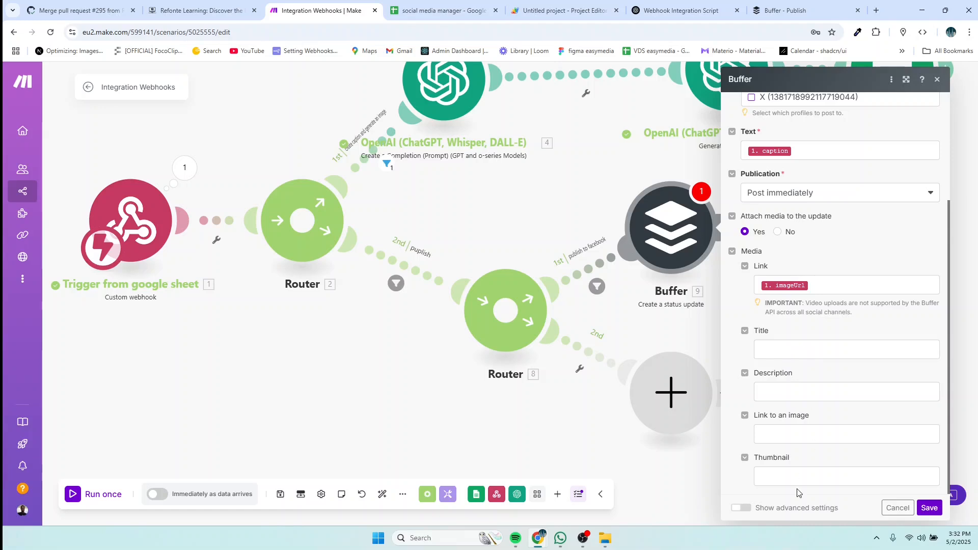
left_click(929, 509)
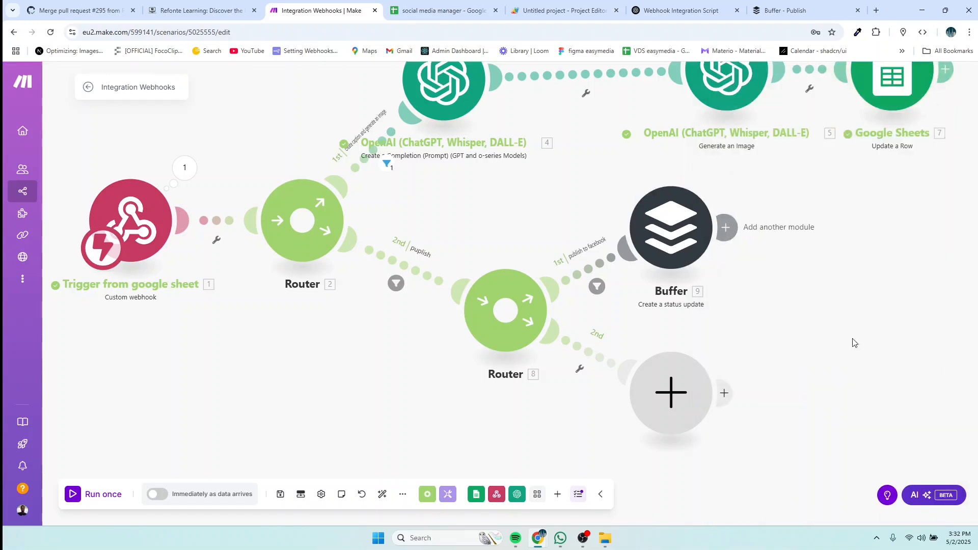
Step: Keep the Buffer module's timing on posting immediately and save its settings again
left_click(725, 229)
left_click(691, 239)
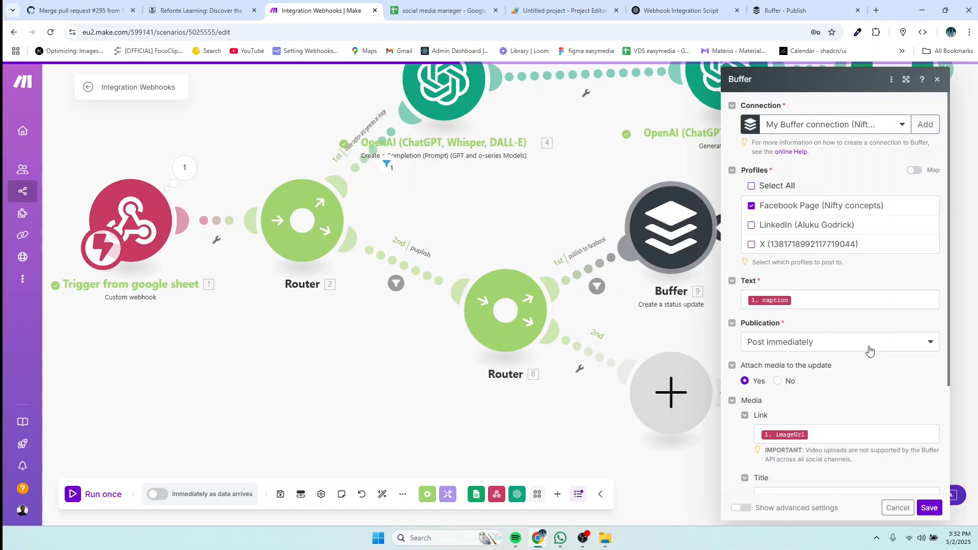
left_click(836, 347)
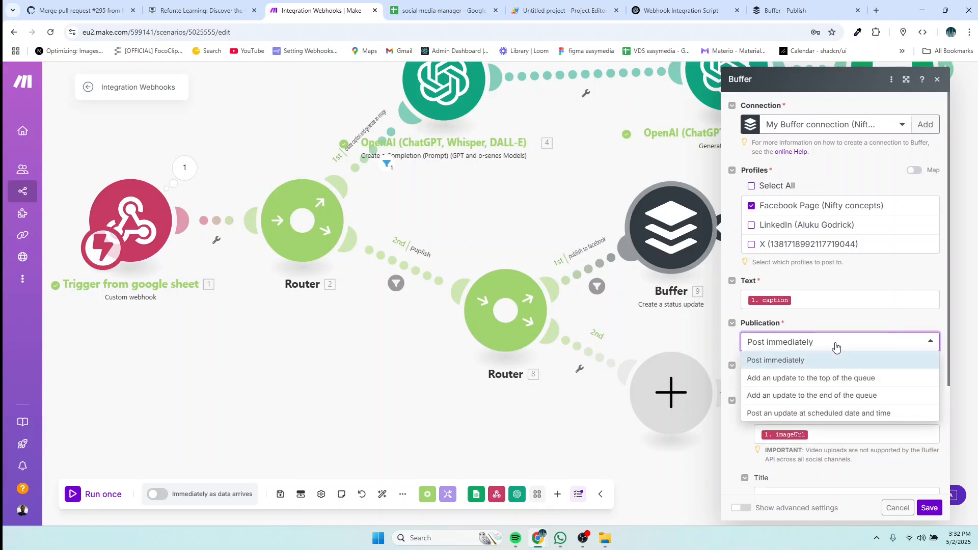
left_click(836, 347)
scroll(897, 459, "down", 3)
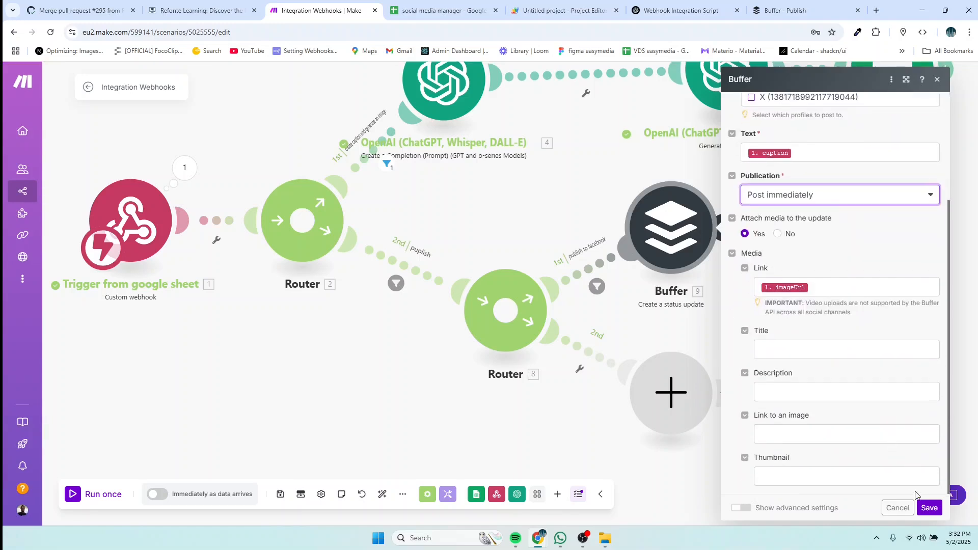
left_click(926, 510)
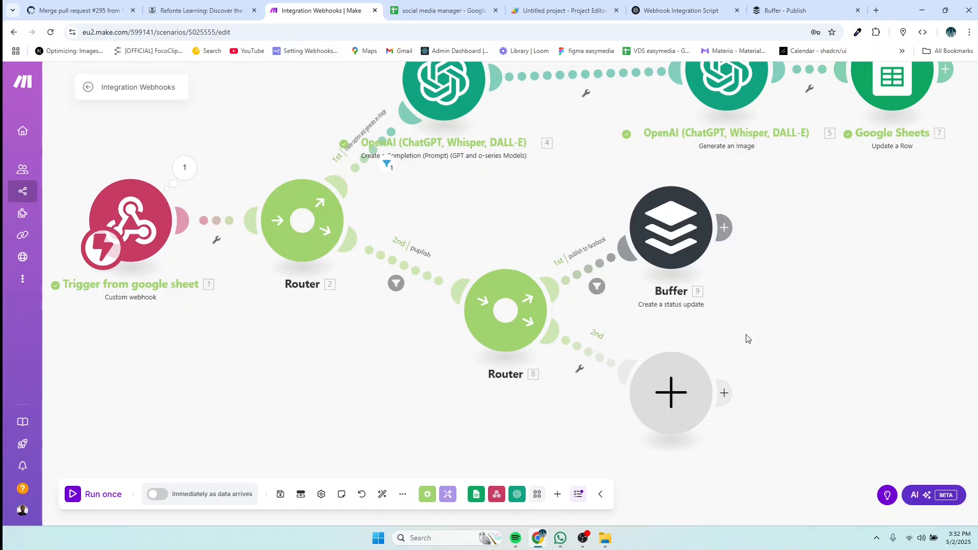
Step: Run the scenario once, choosing Wait for new data instead of the queued webhook bundle
scroll(743, 332, "up", 2)
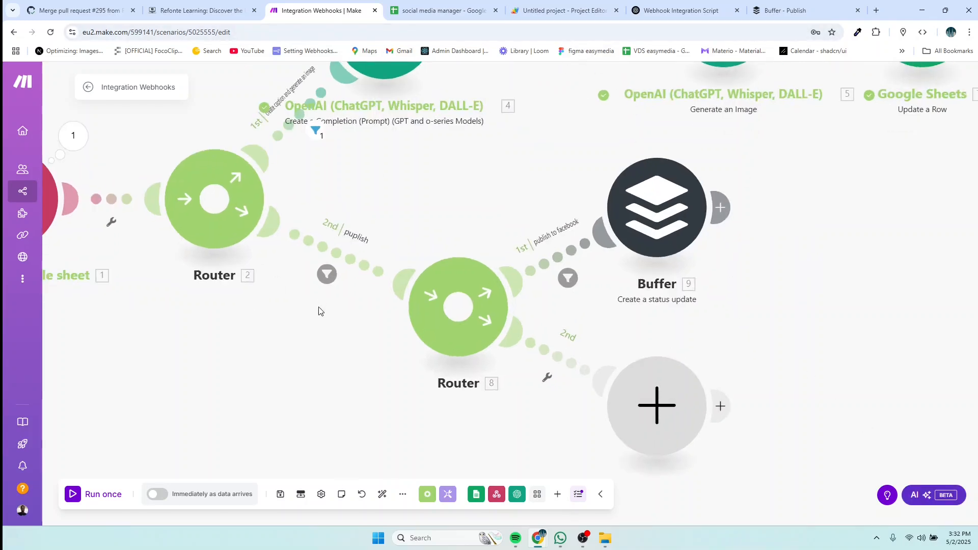
scroll(284, 393, "down", 3)
scroll(264, 335, "down", 1)
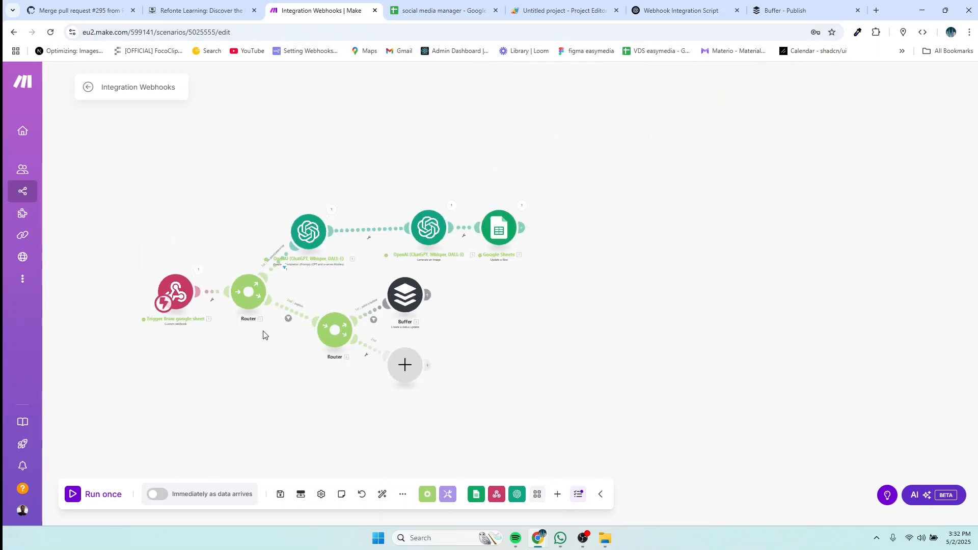
scroll(217, 331, "up", 2)
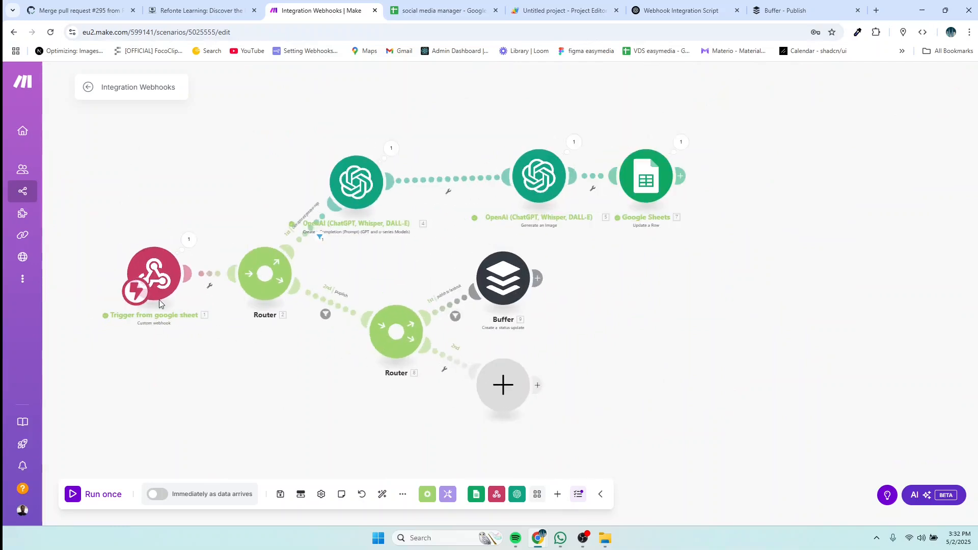
left_click(151, 279)
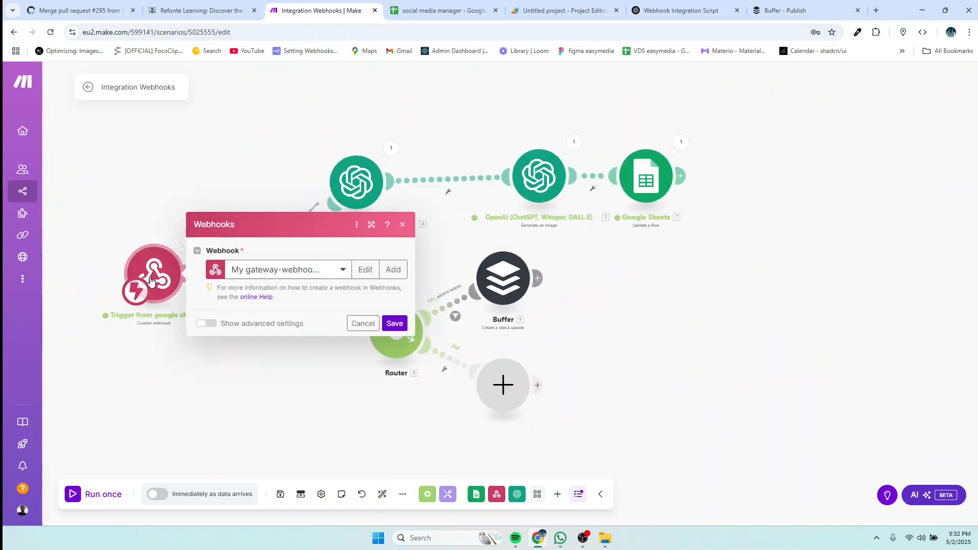
left_click(131, 448)
left_click(97, 494)
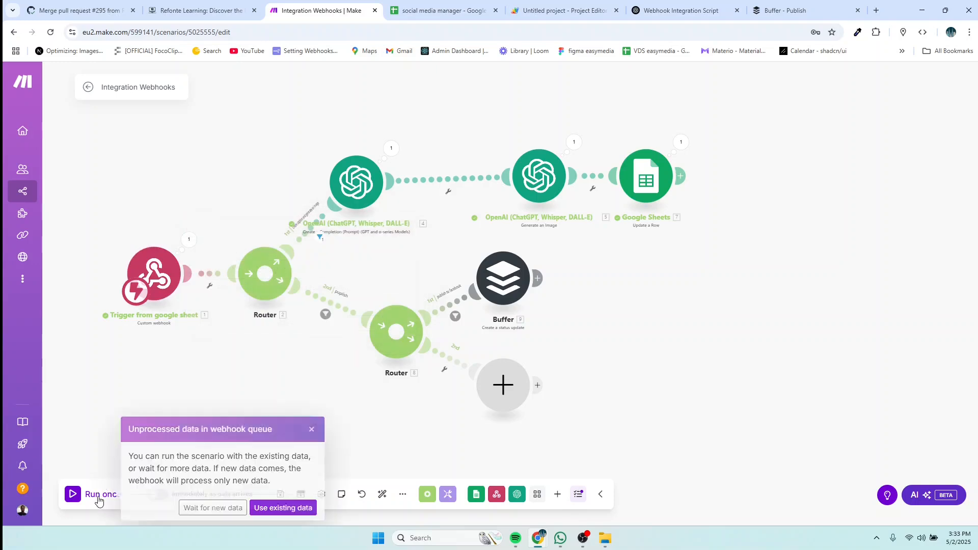
left_click(194, 508)
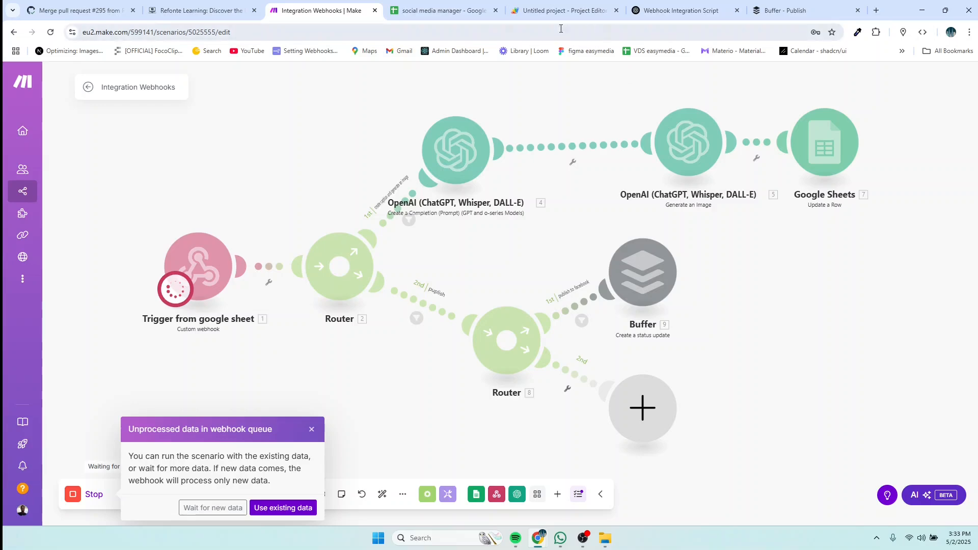
Step: Change F2's action from create to publish, then go back to the running Make scenario
left_click(449, 12)
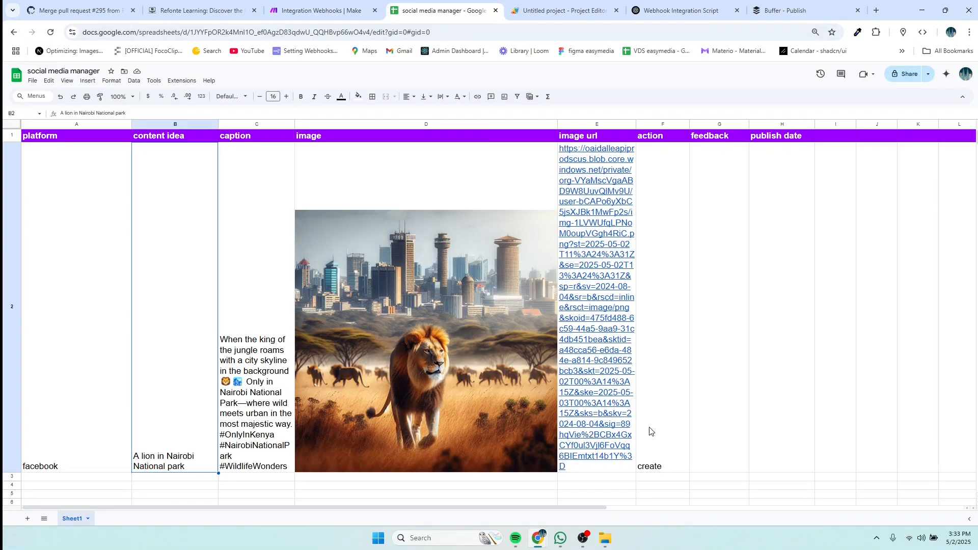
double_click(661, 467)
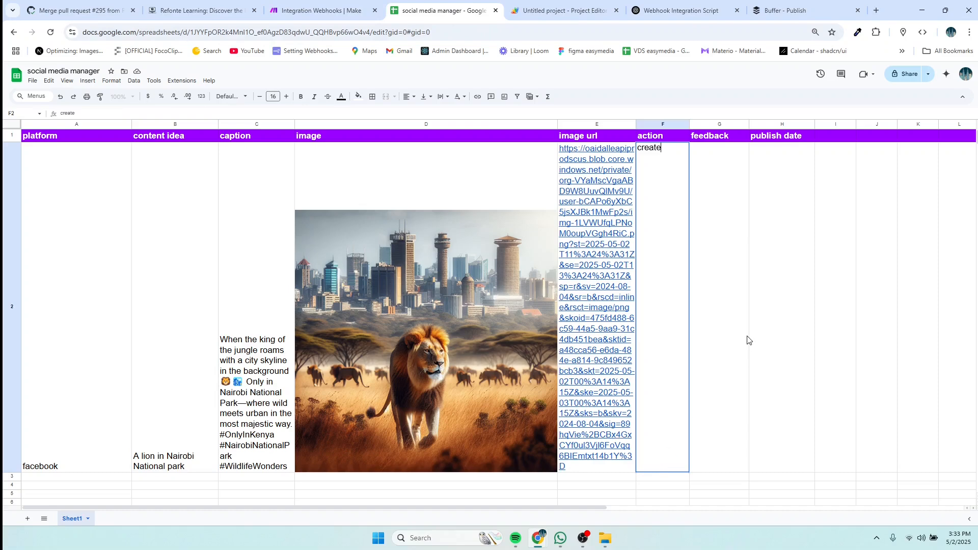
type("publish")
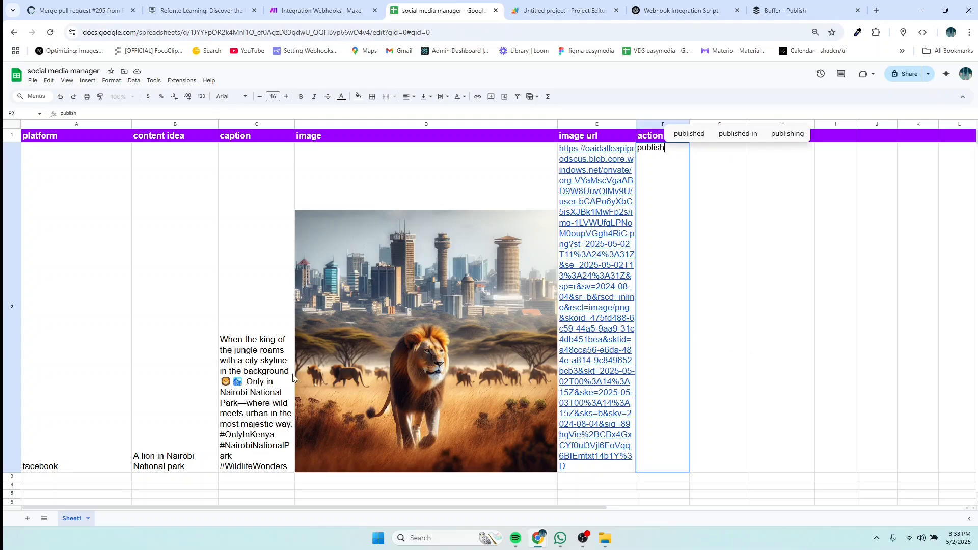
left_click(655, 368)
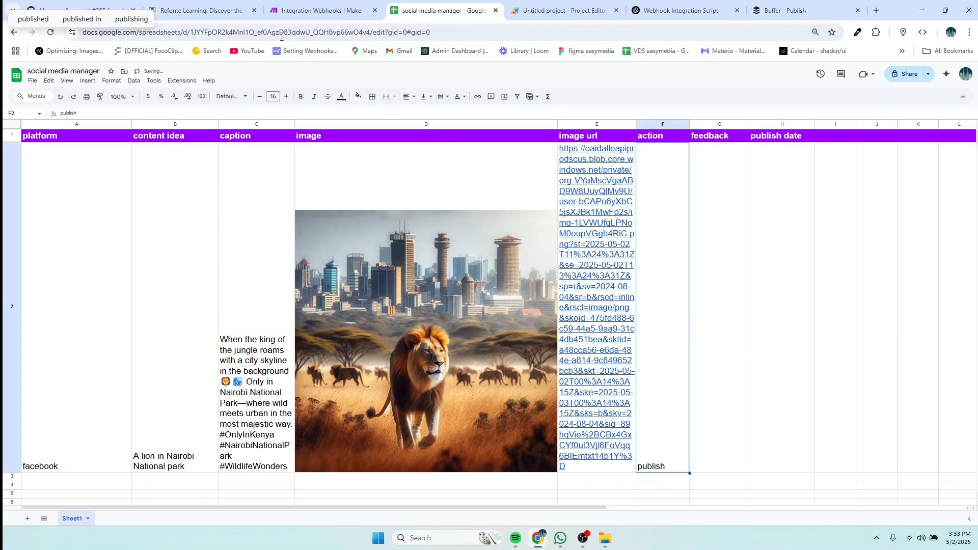
left_click(316, 11)
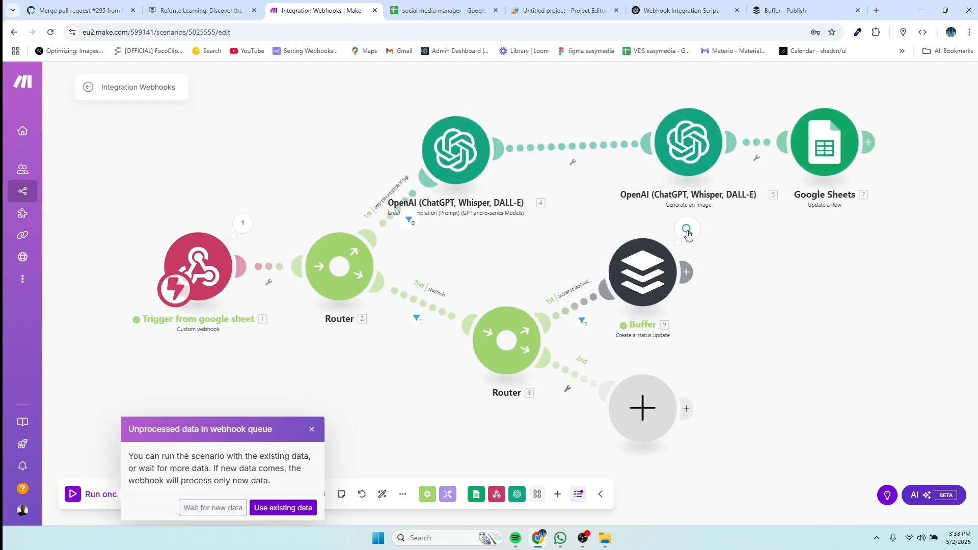
Step: Reload Buffer, find the lion caption post under Sent, and open its image link
left_click(774, 15)
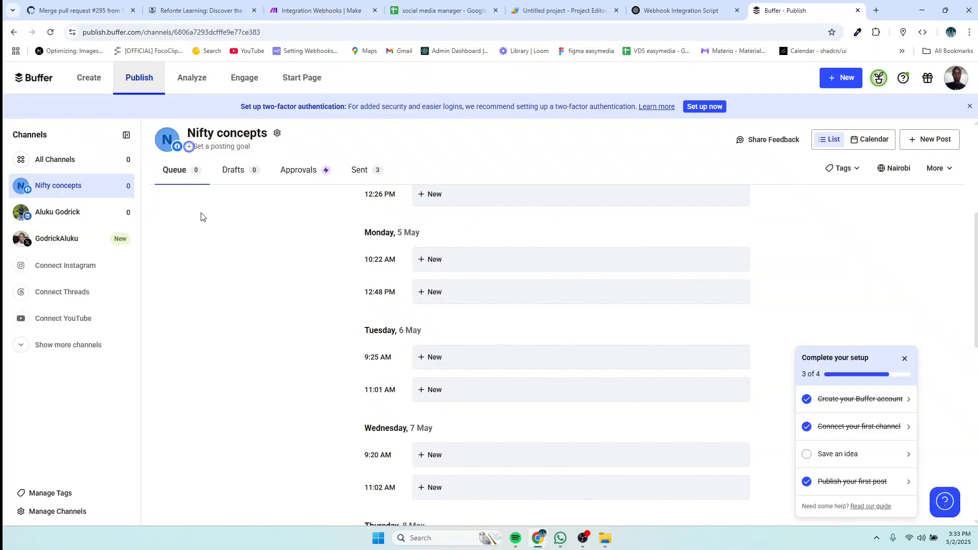
left_click(53, 33)
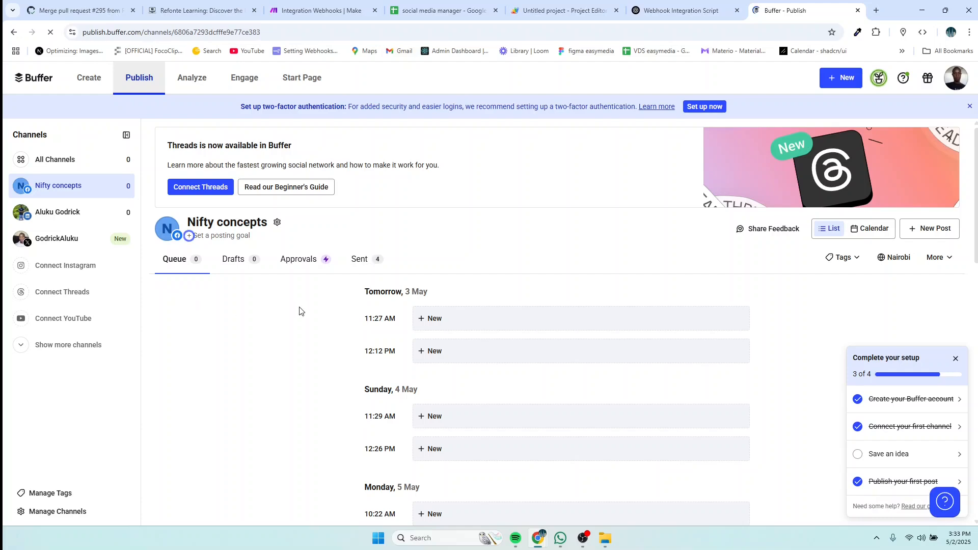
scroll(329, 306, "down", 4)
scroll(329, 306, "up", 4)
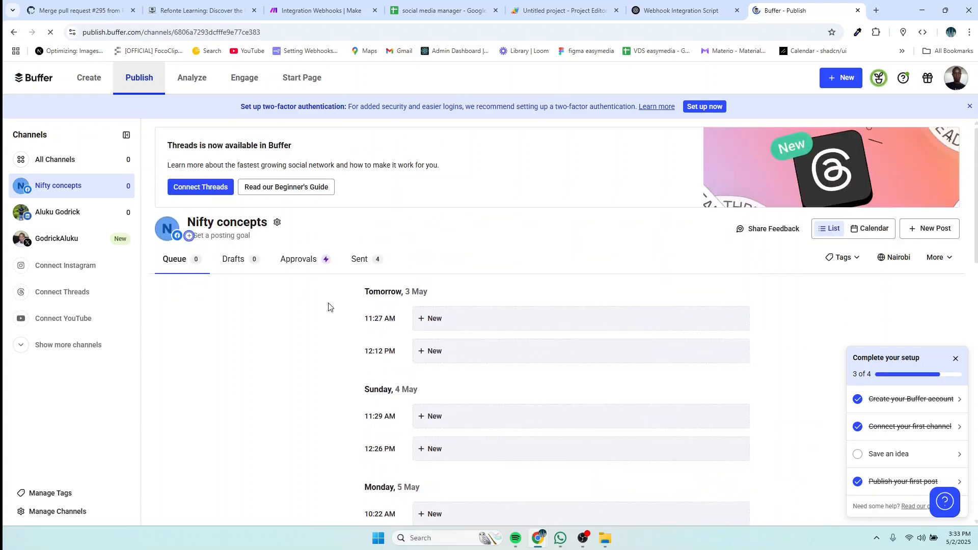
left_click(366, 261)
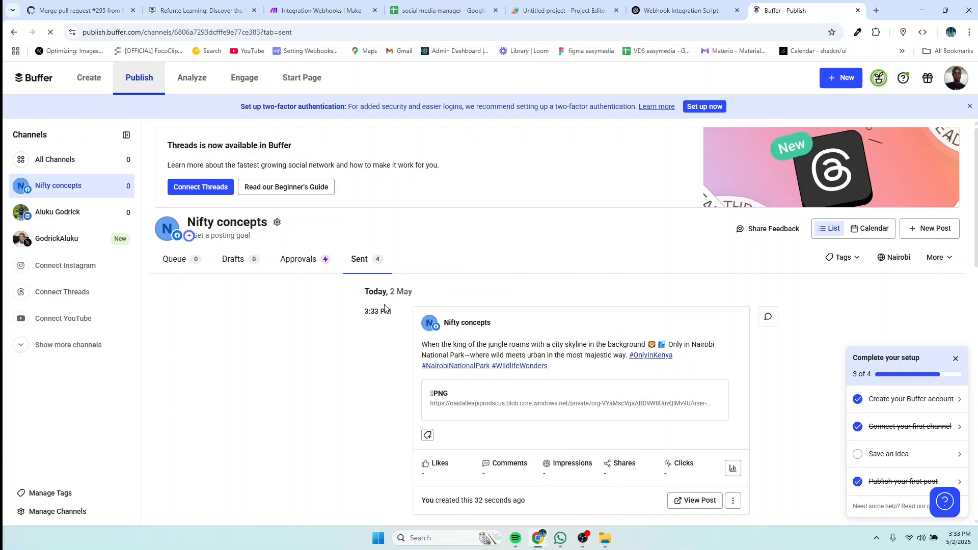
scroll(432, 292, "down", 1)
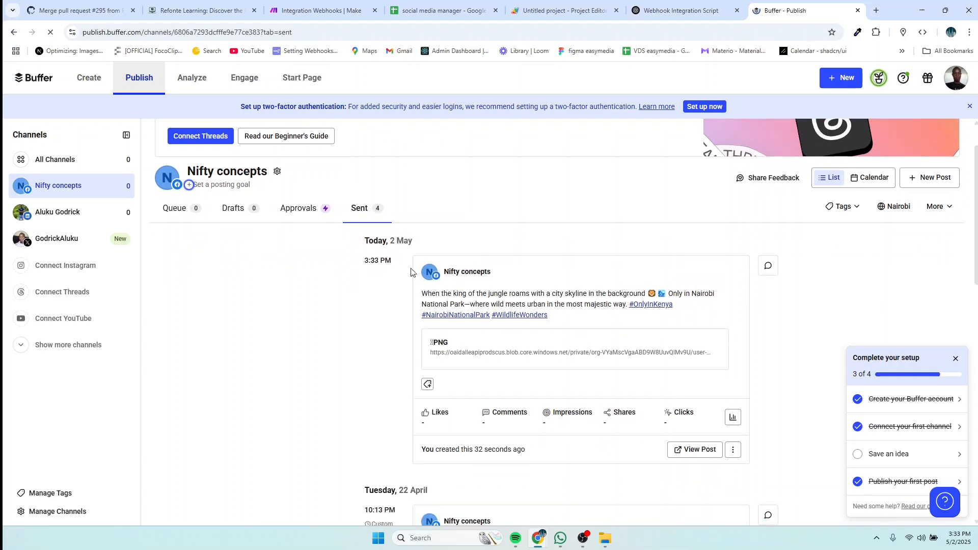
mouse_move(378, 266)
left_click(515, 355)
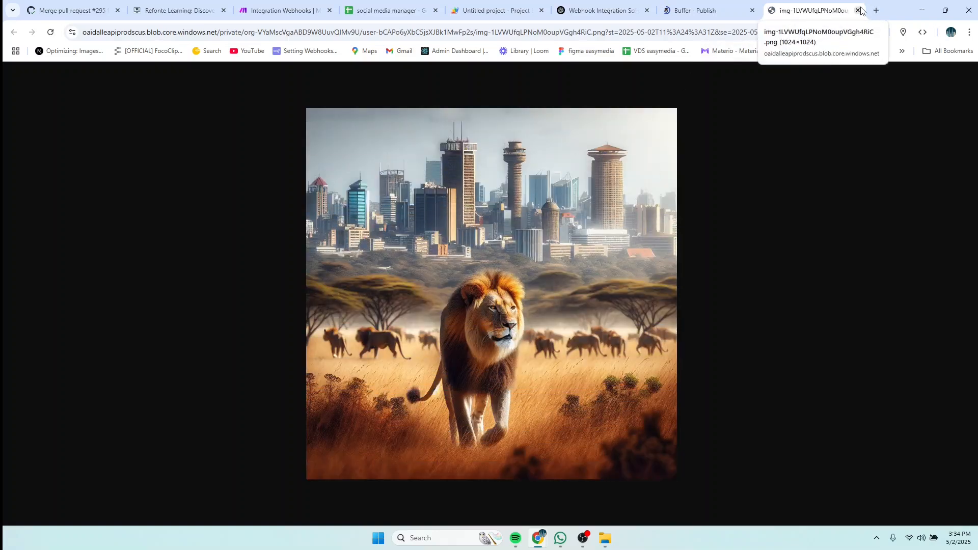
Step: Load the Nifty concepts Facebook Page, find the Buffer-published lion post, then return to the spreadsheet
left_click(877, 10)
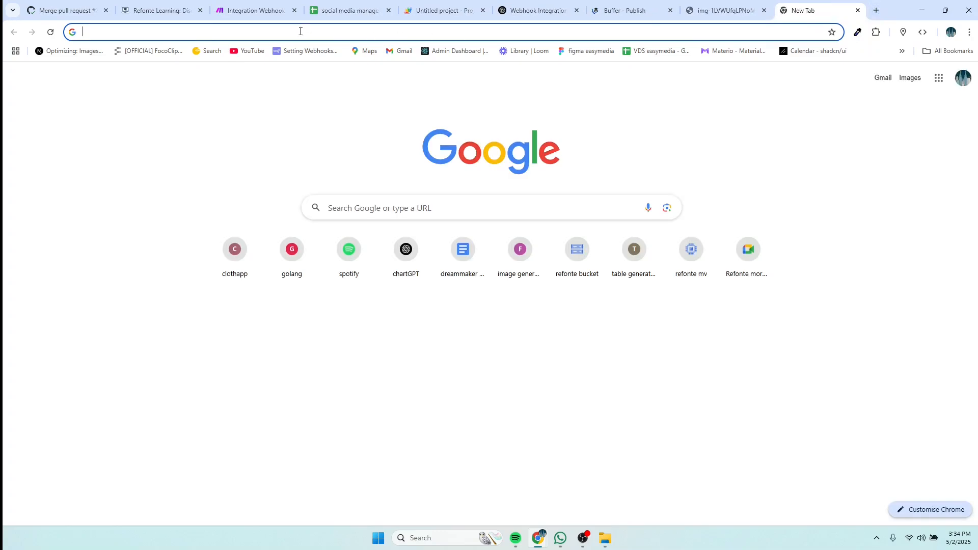
type("face")
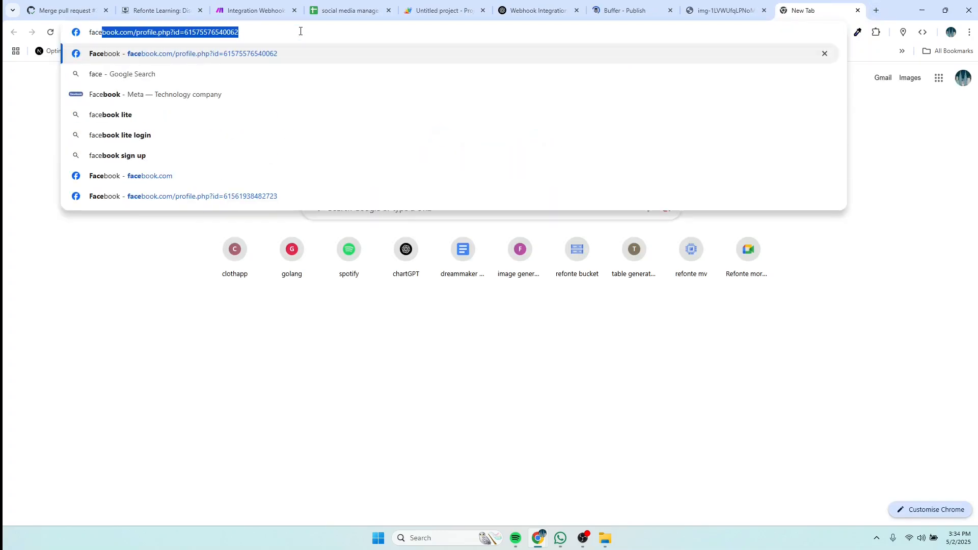
key("Return")
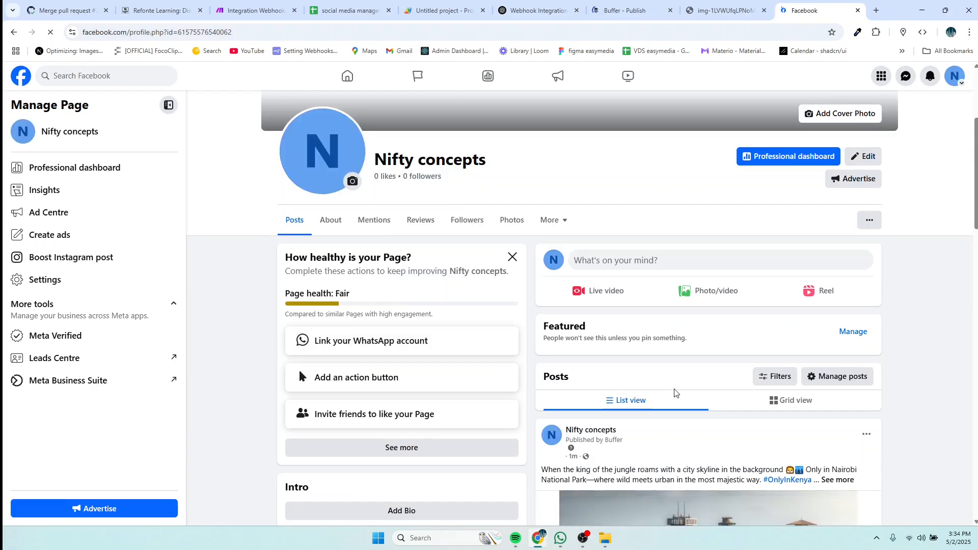
scroll(674, 395, "down", 5)
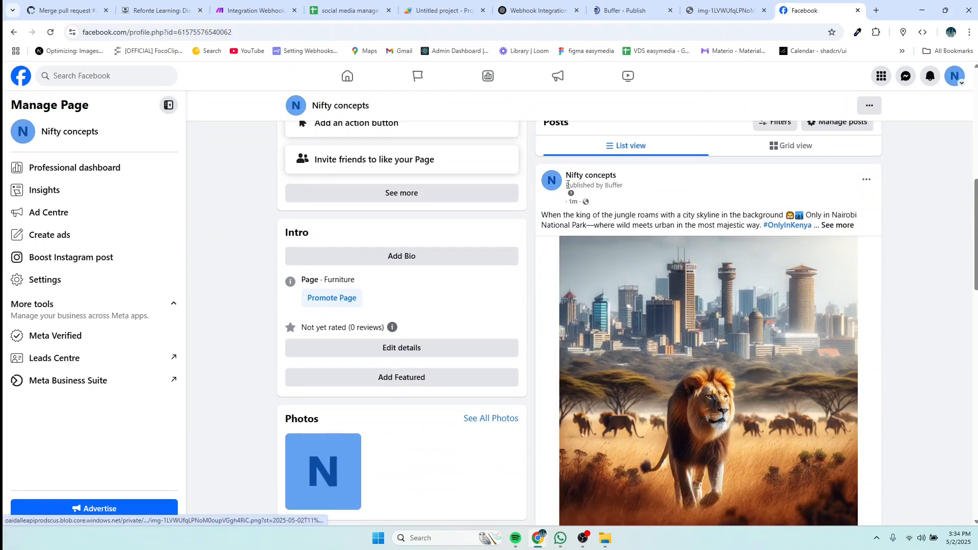
scroll(617, 245, "down", 3)
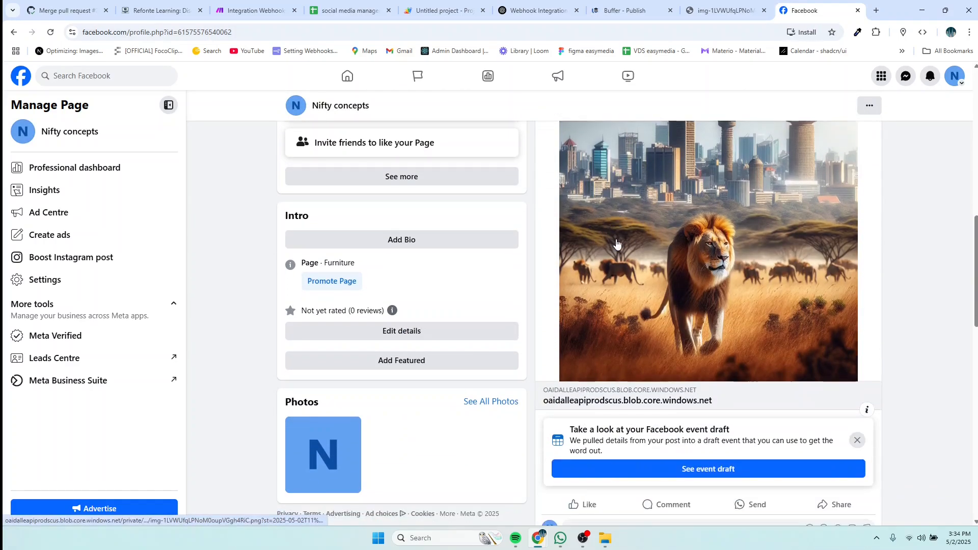
scroll(617, 244, "down", 5)
scroll(617, 365, "up", 10)
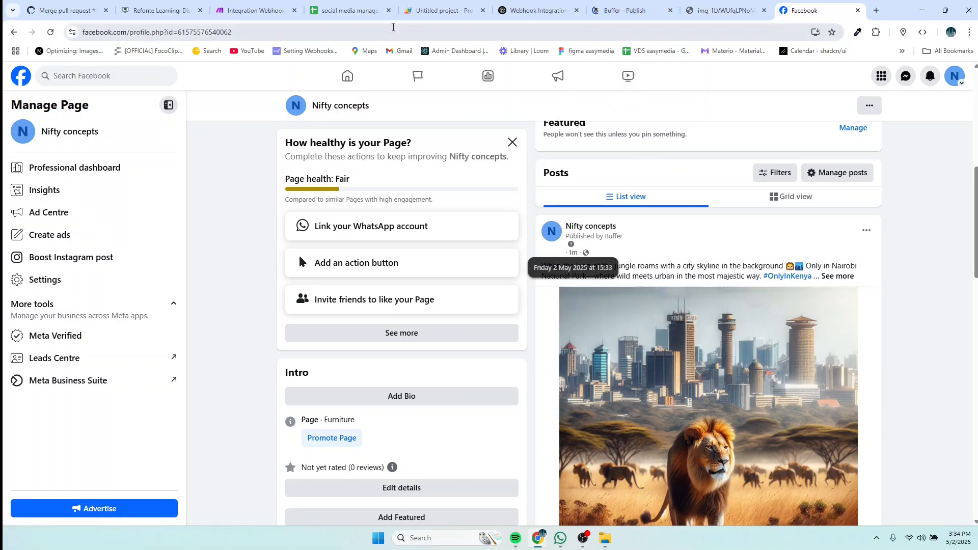
left_click(357, 11)
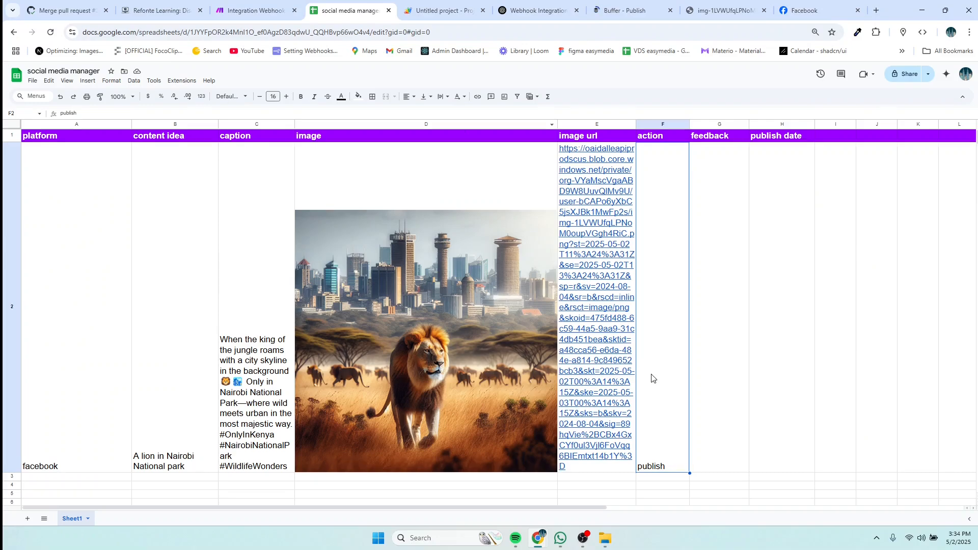
Step: Fill row 3 with platform x, content idea 'Lake victoria' and action create, then switch to Make
scroll(652, 379, "down", 2)
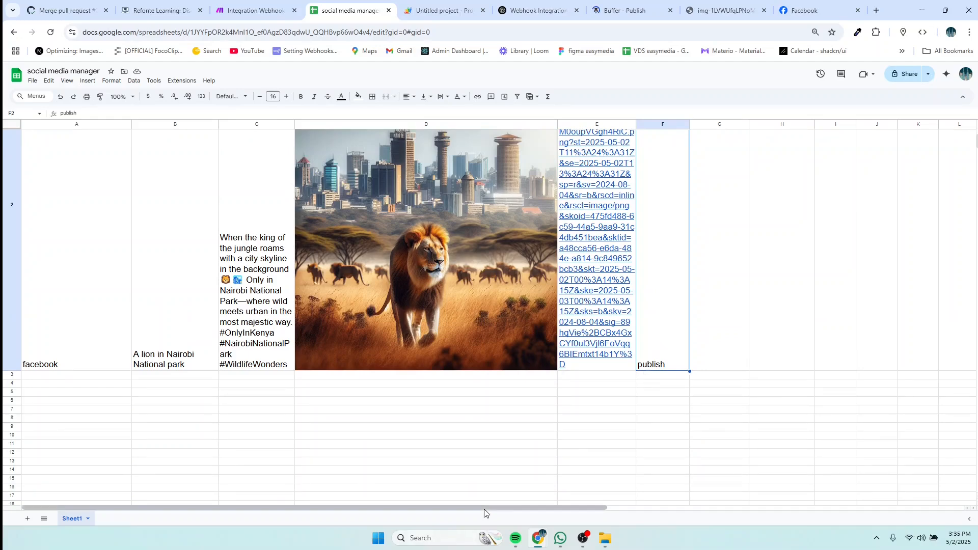
left_click(44, 380)
double_click(43, 378)
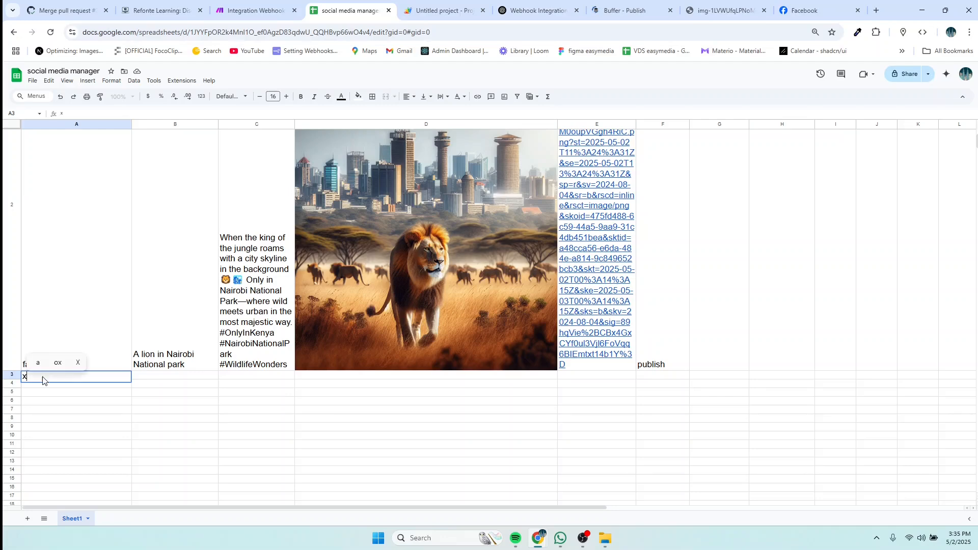
left_click(144, 380)
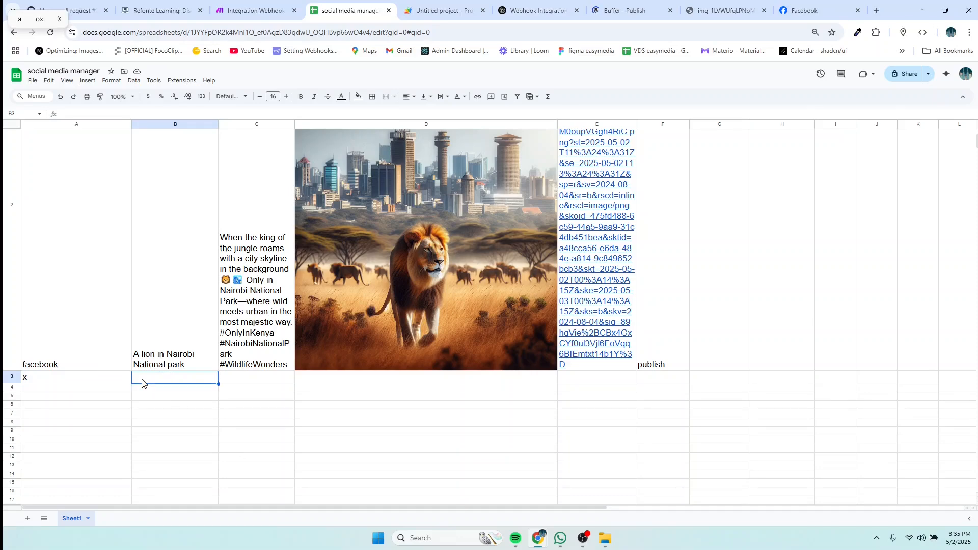
type("Lake")
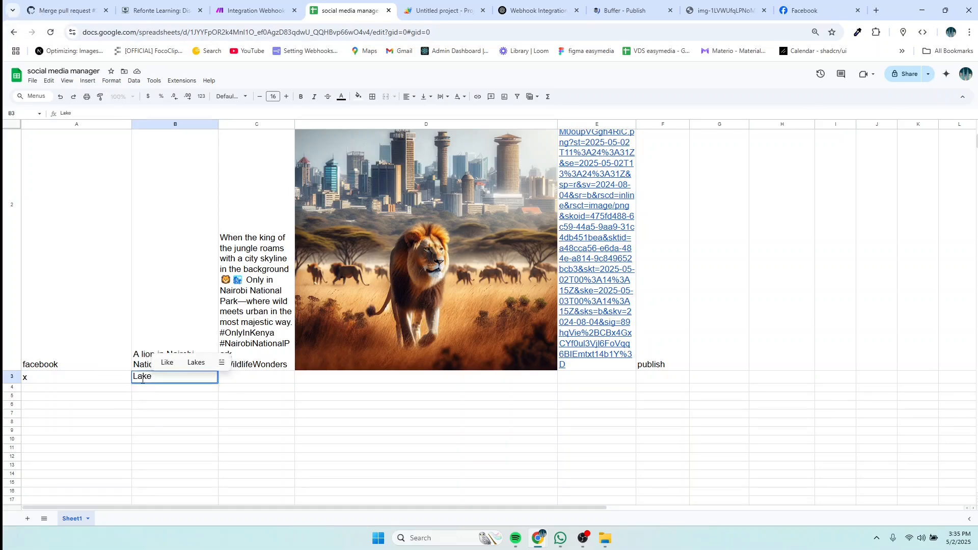
type(" vix")
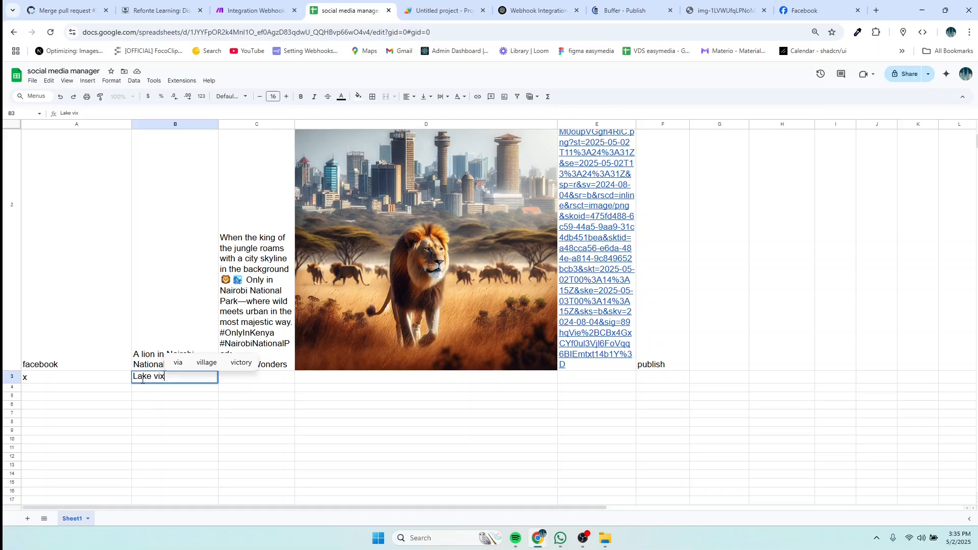
key("BackSpace")
type("c")
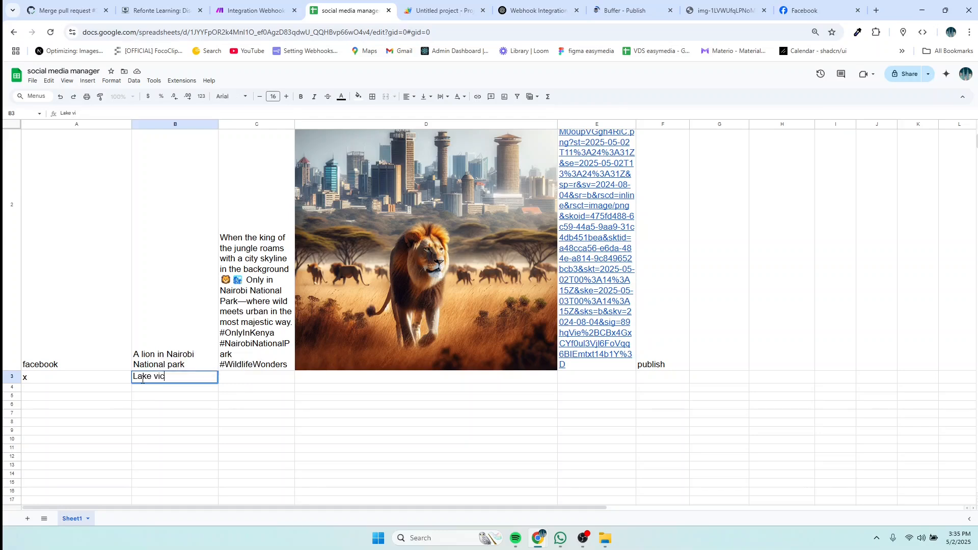
type("toria")
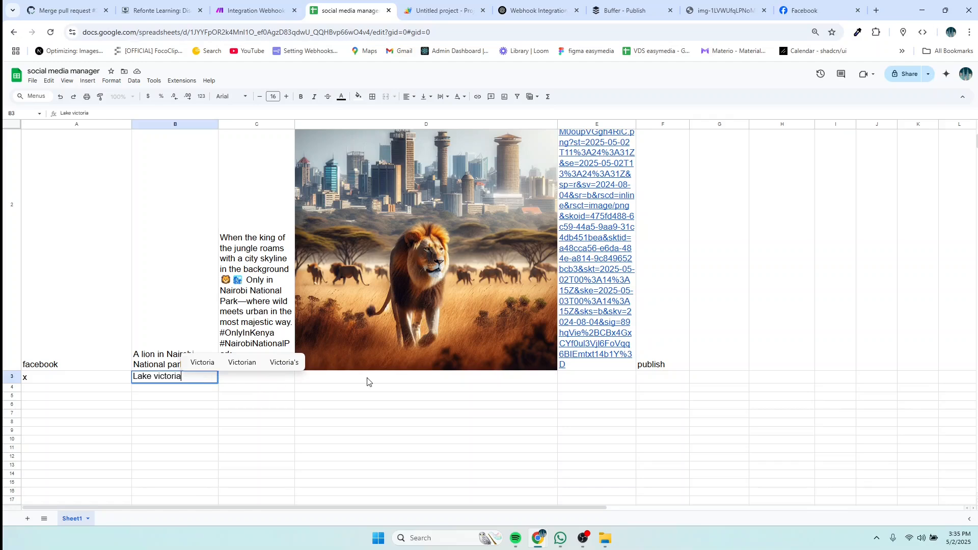
double_click(645, 377)
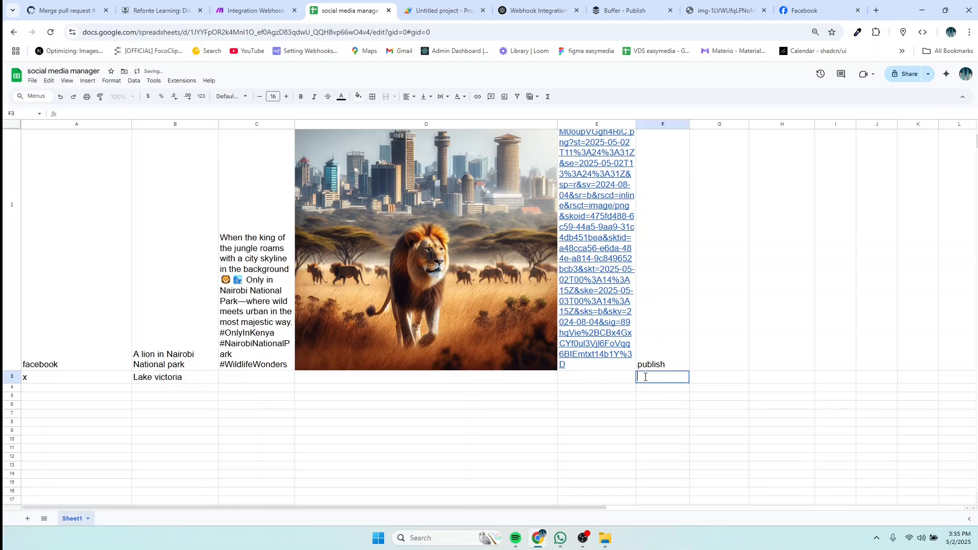
type("create")
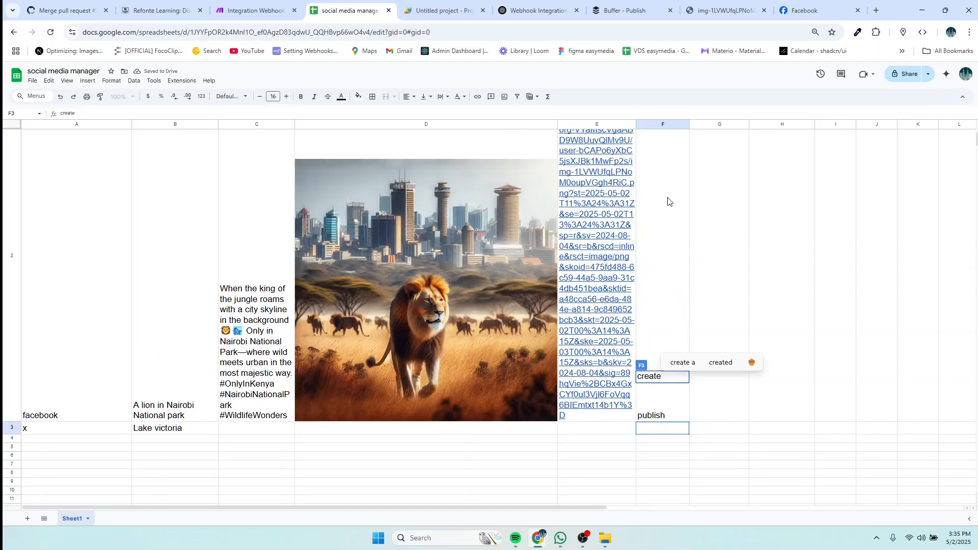
left_click(242, 14)
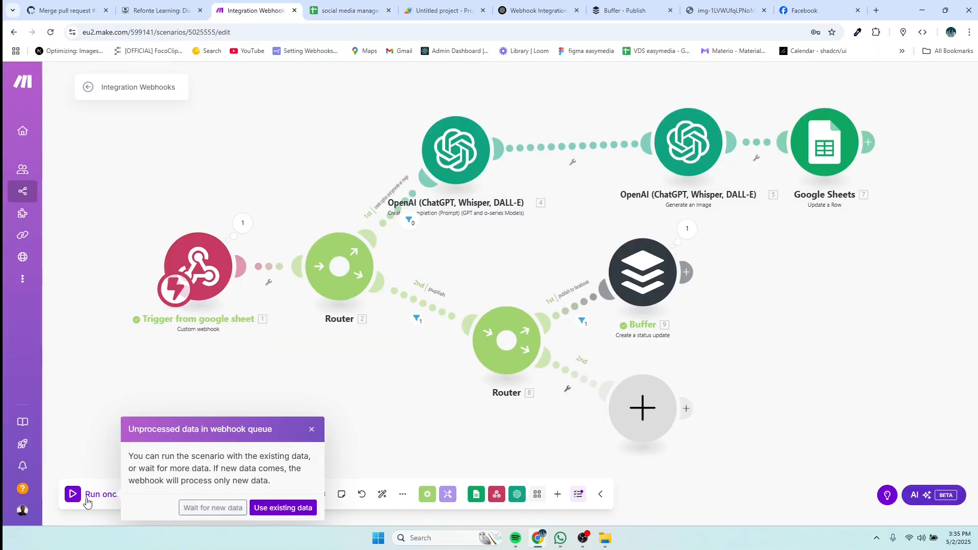
Step: Dismiss the unprocessed-data notice and start a single run waiting for new sheet data
left_click(312, 429)
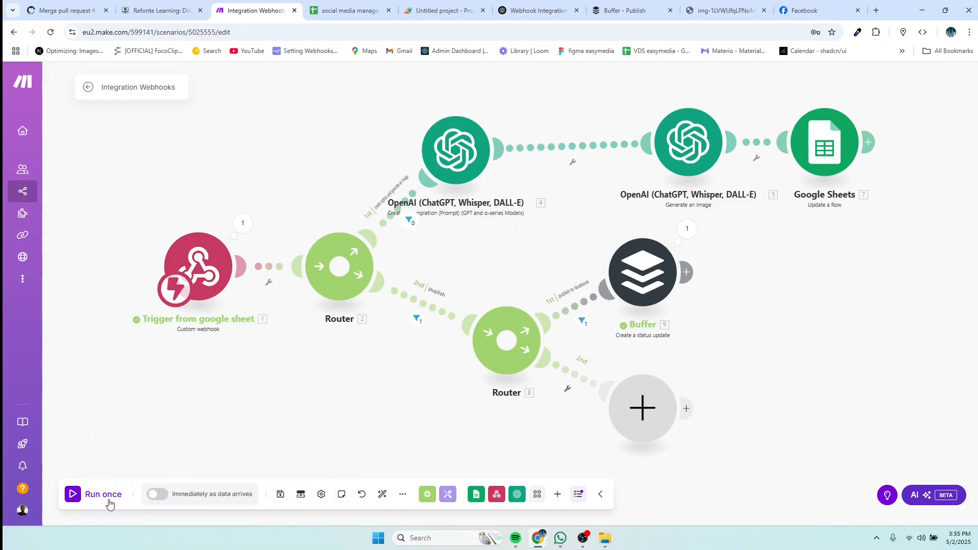
left_click(108, 503)
left_click(197, 510)
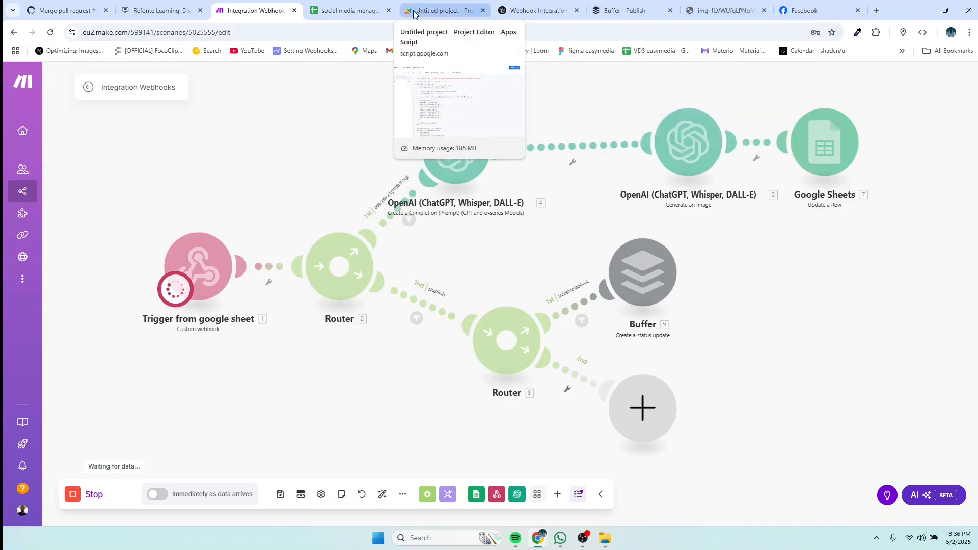
left_click(349, 10)
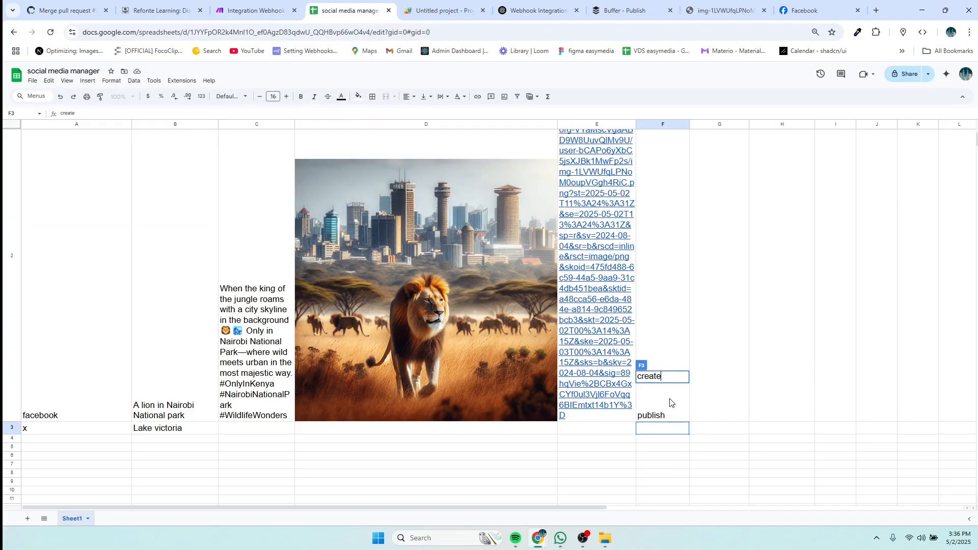
Step: Commit 'create' as row 3's action in F3, then return to Make to watch the run
key("Return")
left_click(672, 432)
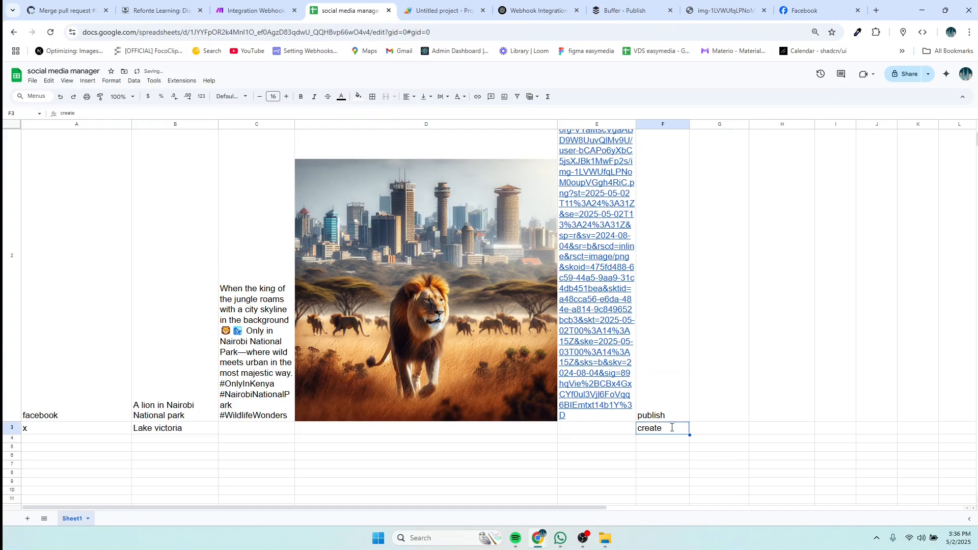
double_click(671, 428)
left_click(242, 10)
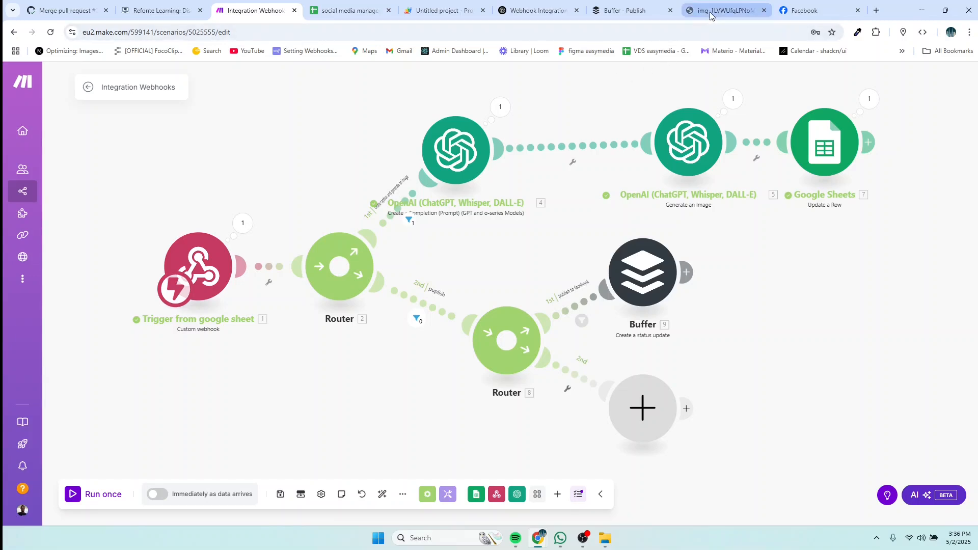
Step: Review Buffer's sent posts and row 3's generated Lake Victoria caption, image and URL, then reposition the Buffer module
left_click(623, 15)
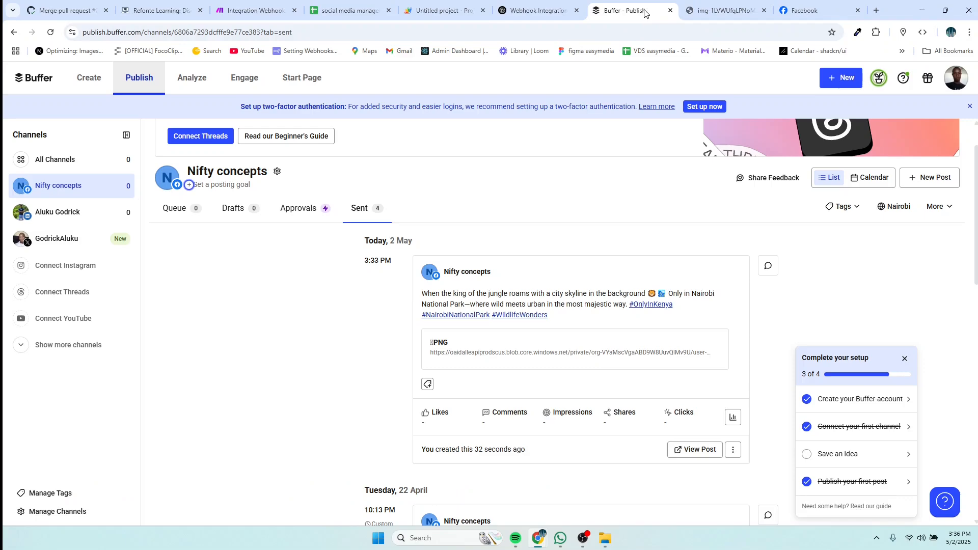
left_click(350, 9)
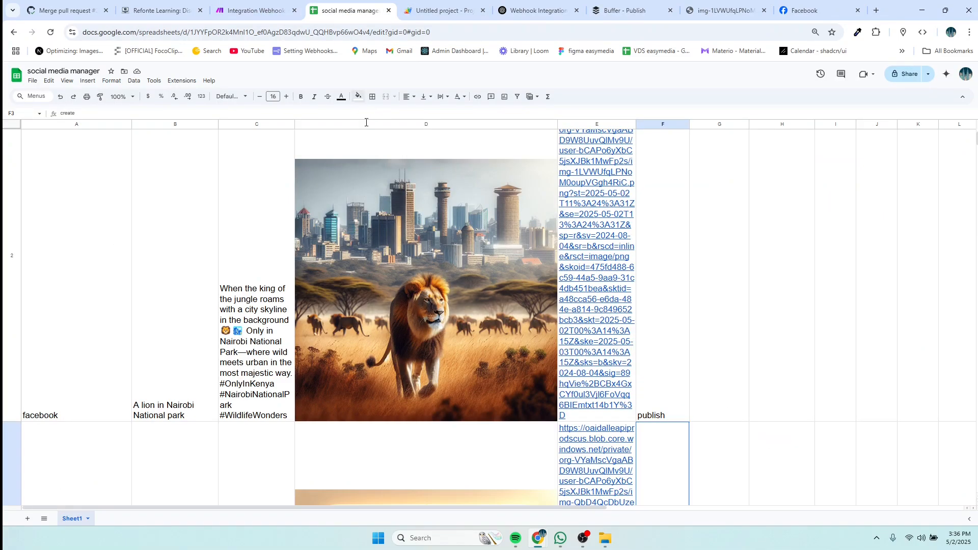
scroll(520, 357, "down", 5)
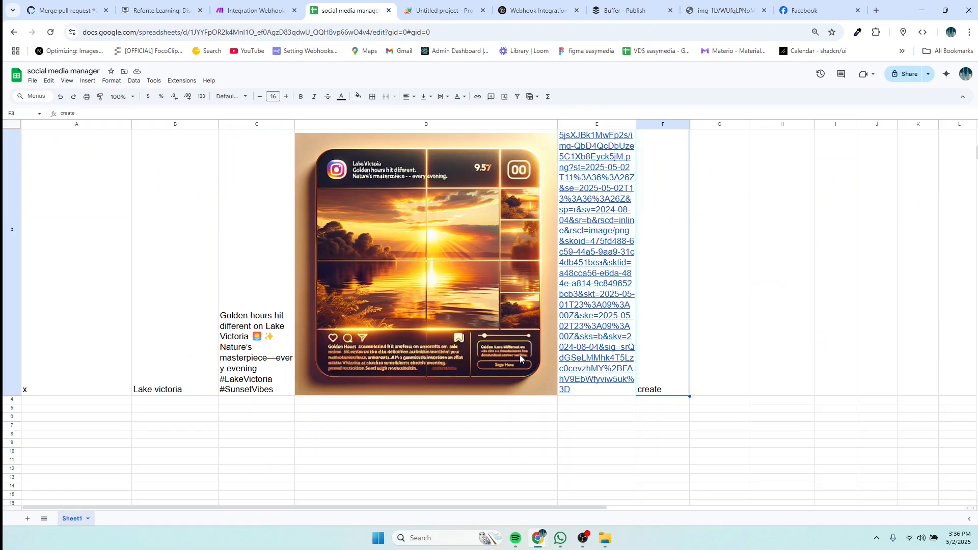
scroll(520, 355, "up", 1)
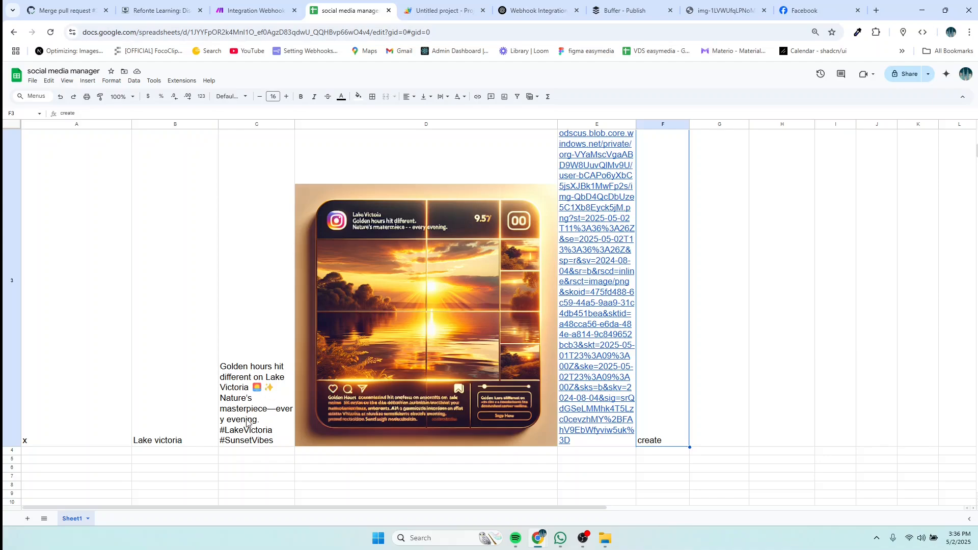
scroll(107, 339, "up", 3)
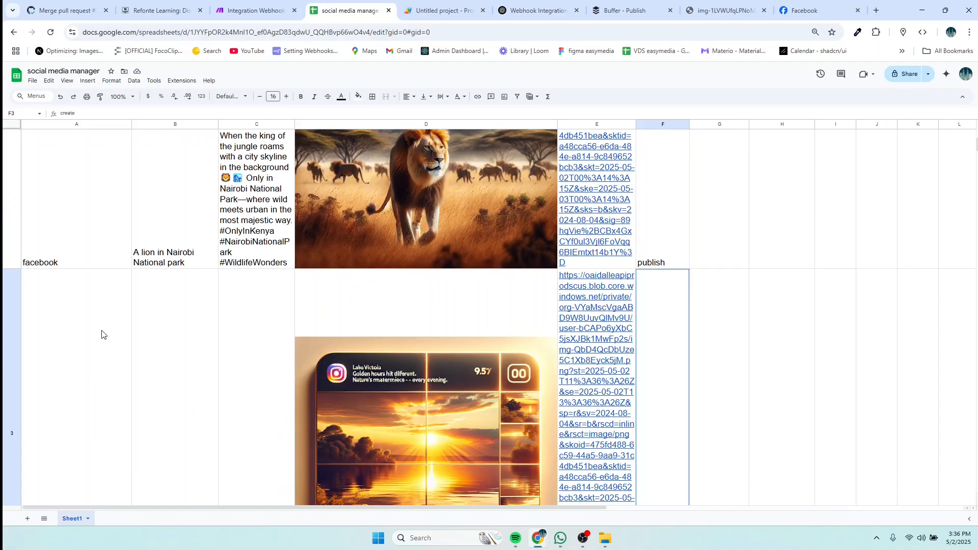
scroll(102, 335, "down", 3)
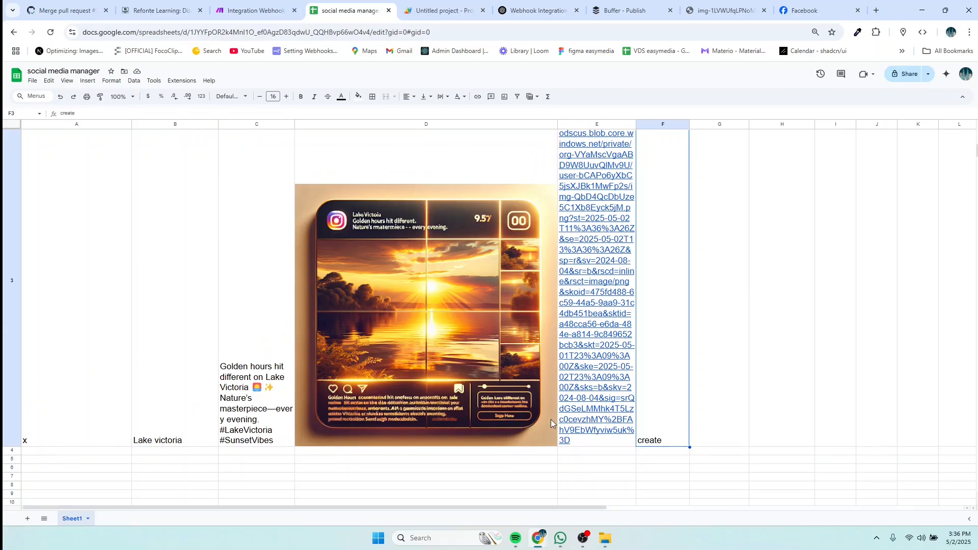
scroll(551, 420, "up", 1)
scroll(561, 418, "down", 1)
scroll(582, 416, "up", 3)
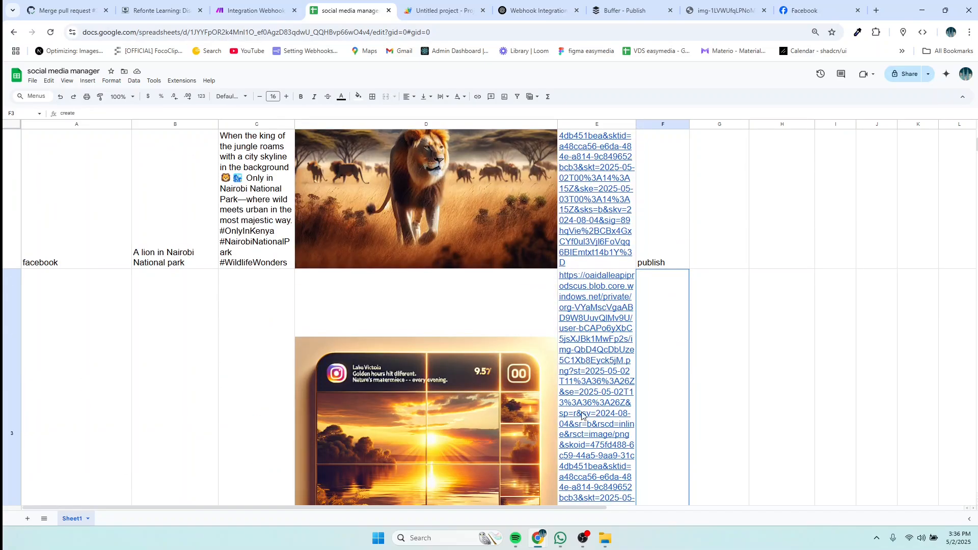
scroll(593, 395, "down", 3)
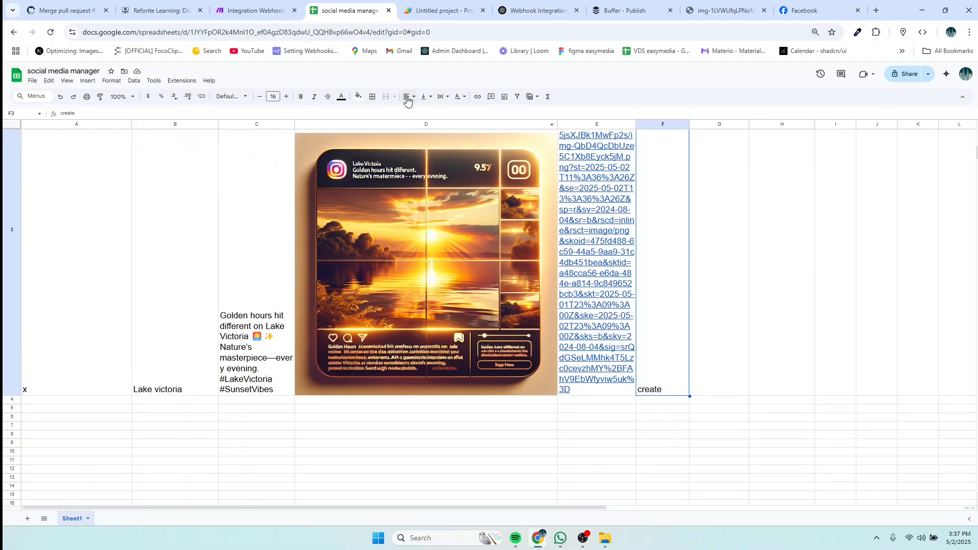
left_click(249, 15)
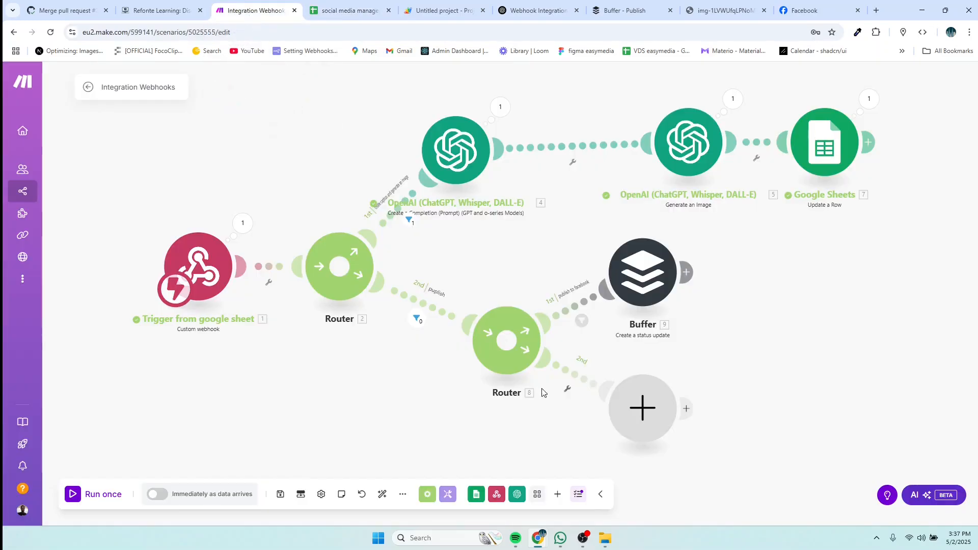
left_click_drag(639, 277, 650, 246)
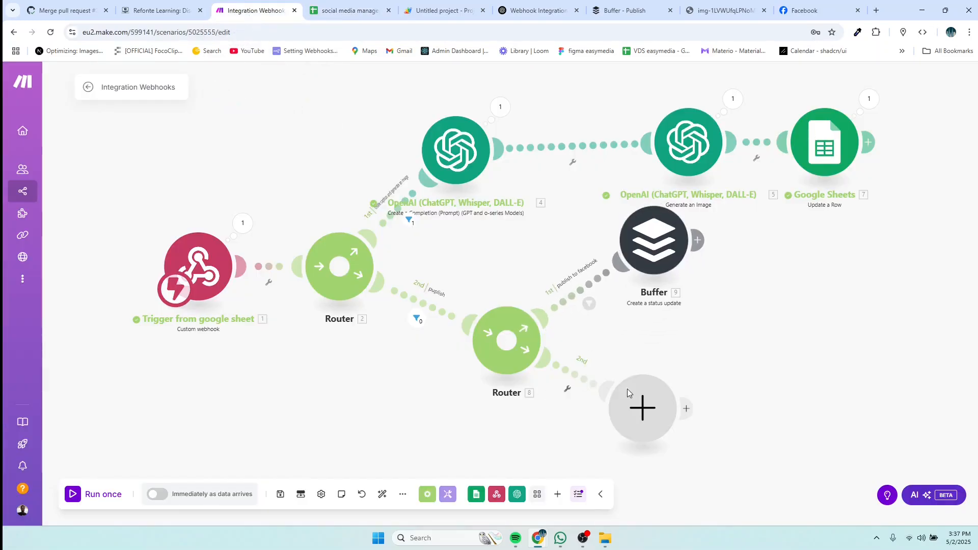
Step: Add a 'publish to x' filter on the router's second route passing rows where platform equals x
left_click(585, 372)
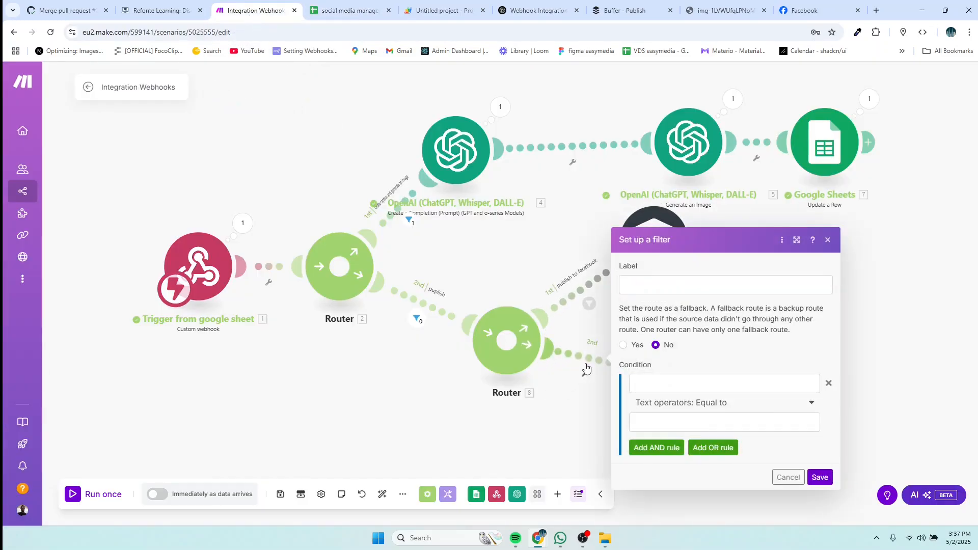
left_click(644, 287)
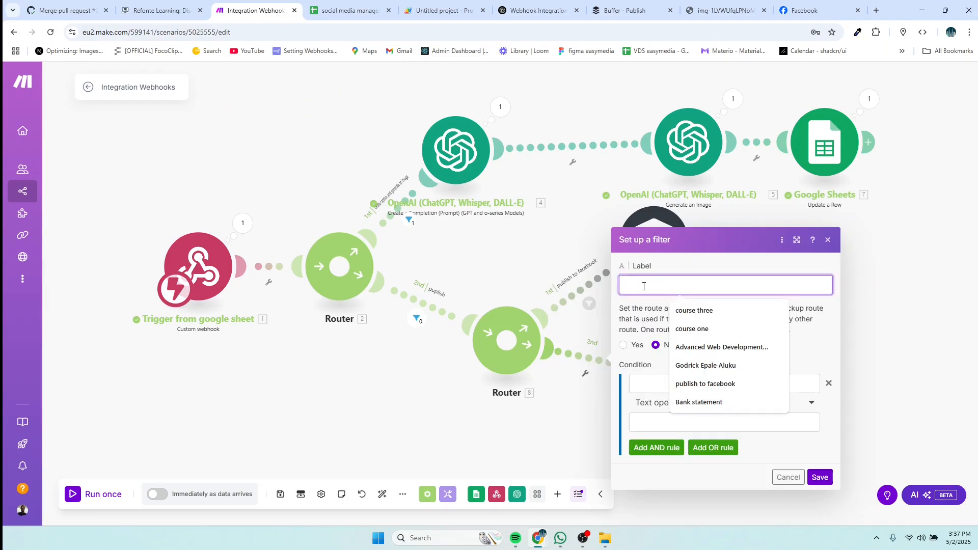
type("publish")
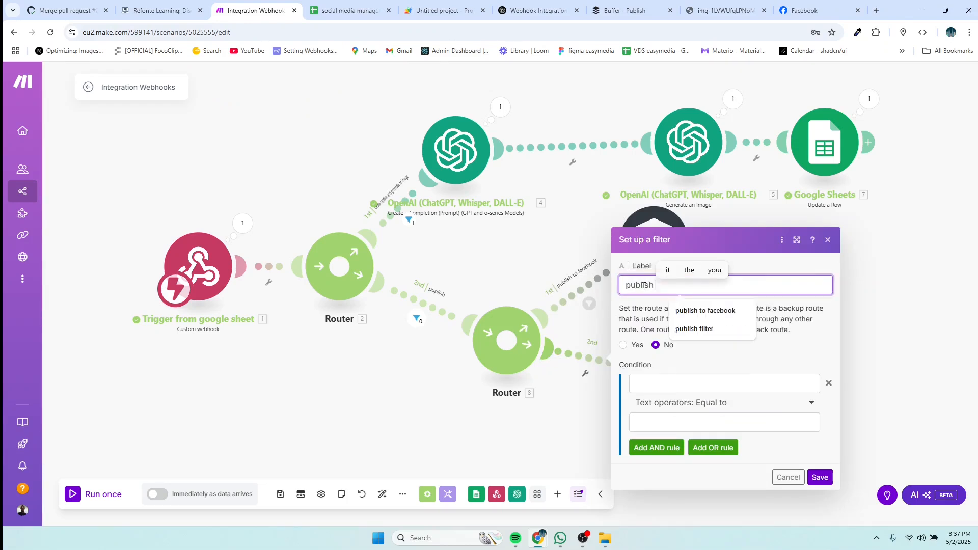
type(" to x")
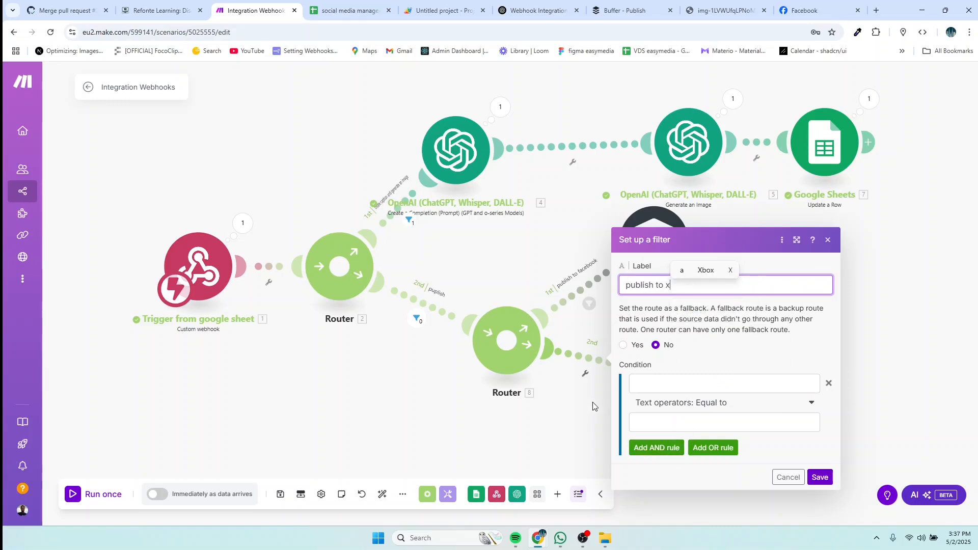
left_click(648, 385)
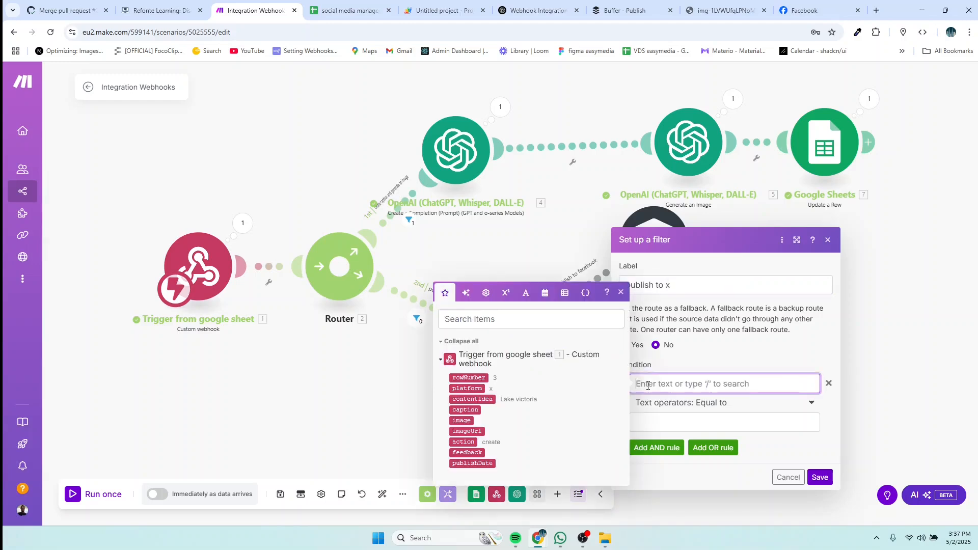
left_click(467, 388)
left_click(647, 419)
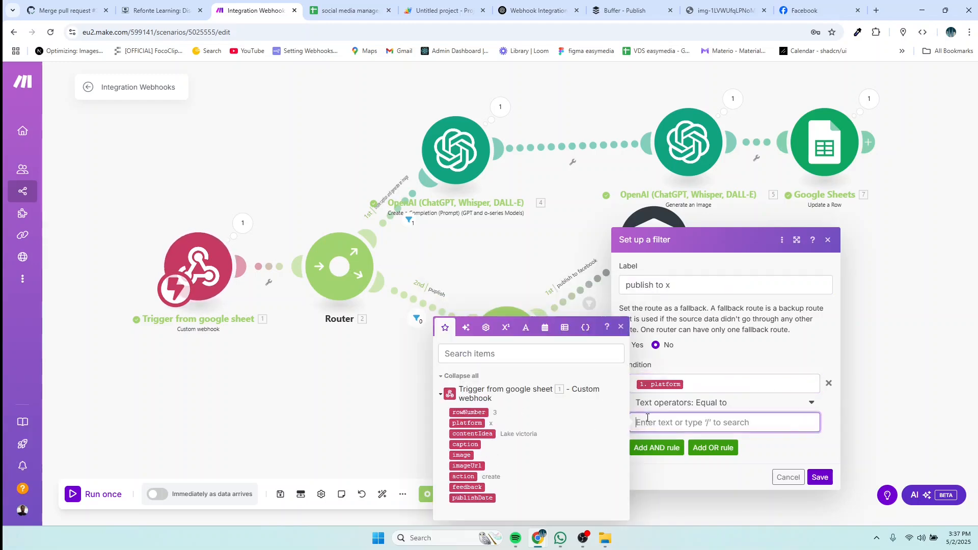
type("x")
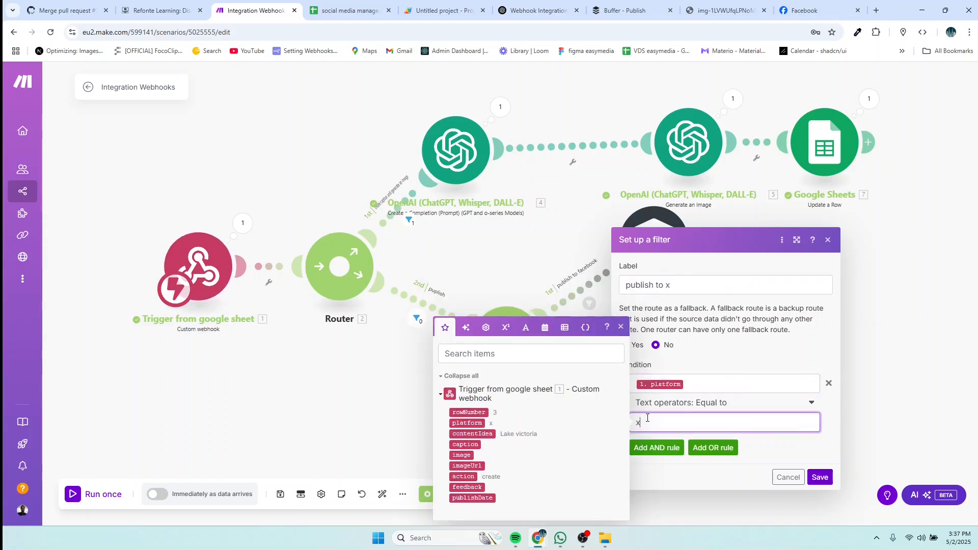
left_click(821, 478)
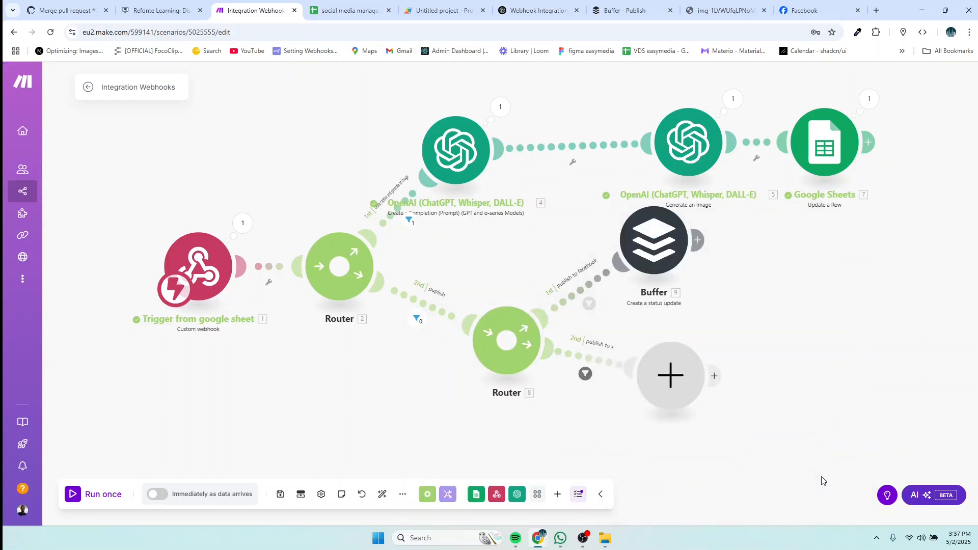
Step: Add a Buffer status update module for the X profile with imageUrl as the media link
left_click(672, 390)
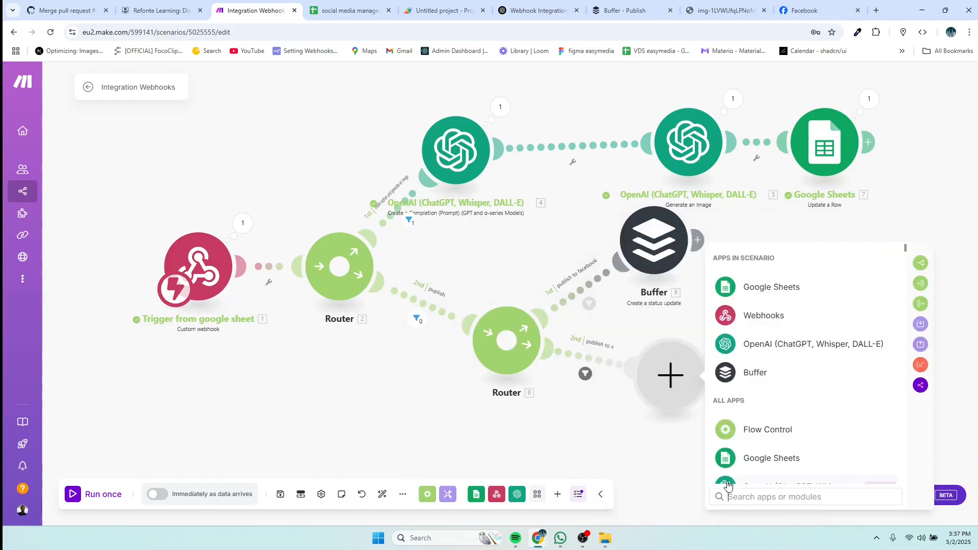
type("buffer")
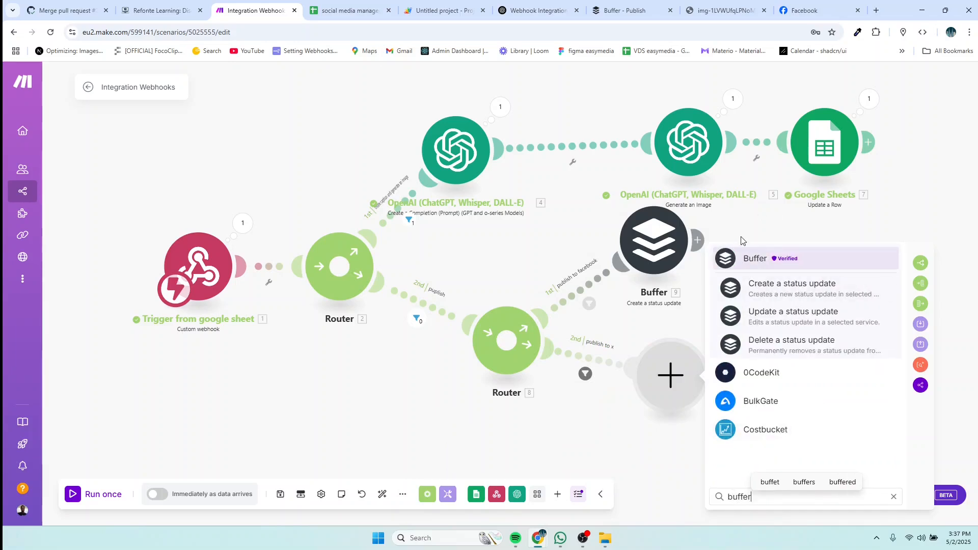
left_click(753, 259)
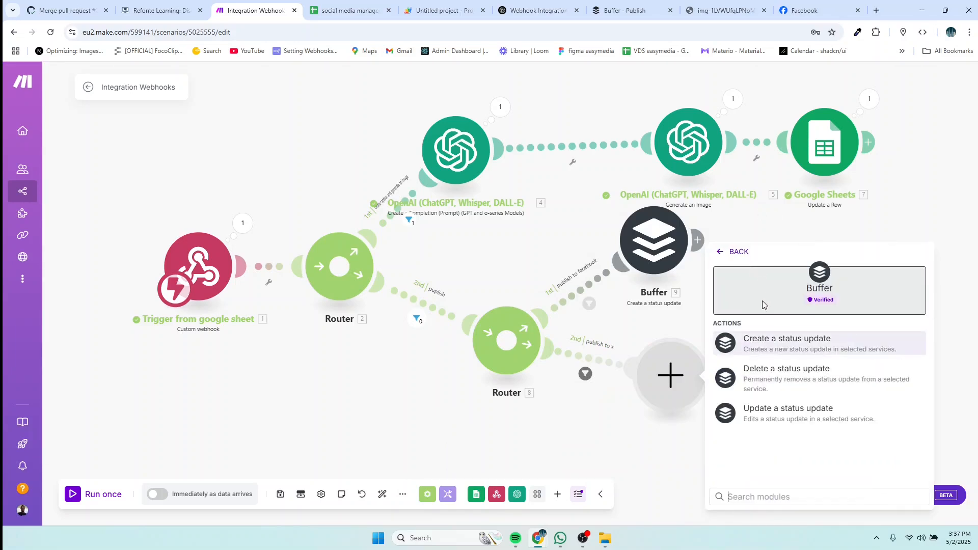
left_click(763, 347)
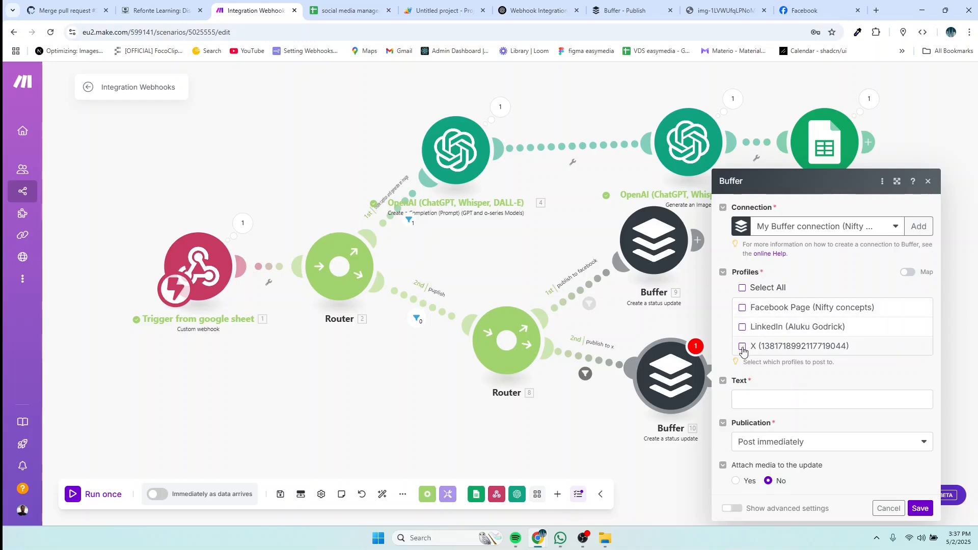
left_click(742, 347)
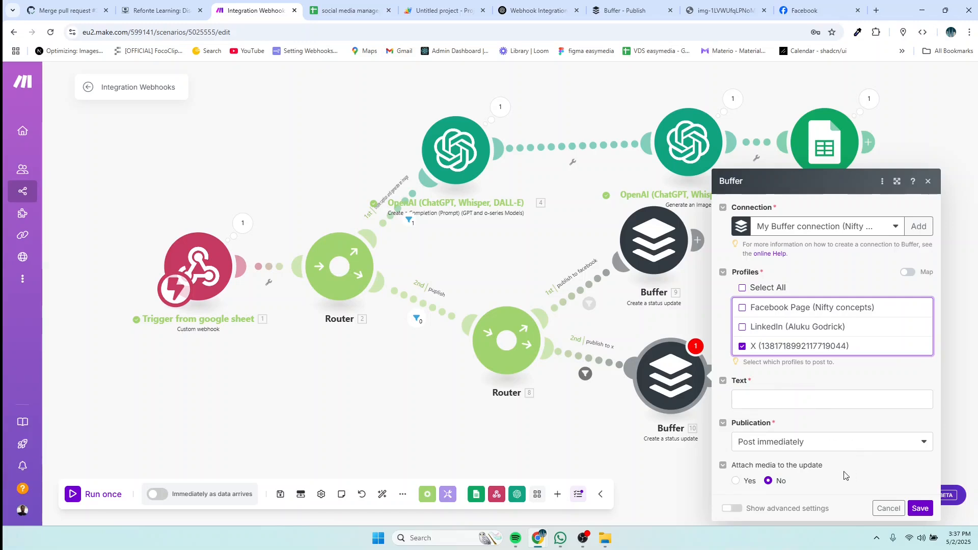
left_click(736, 481)
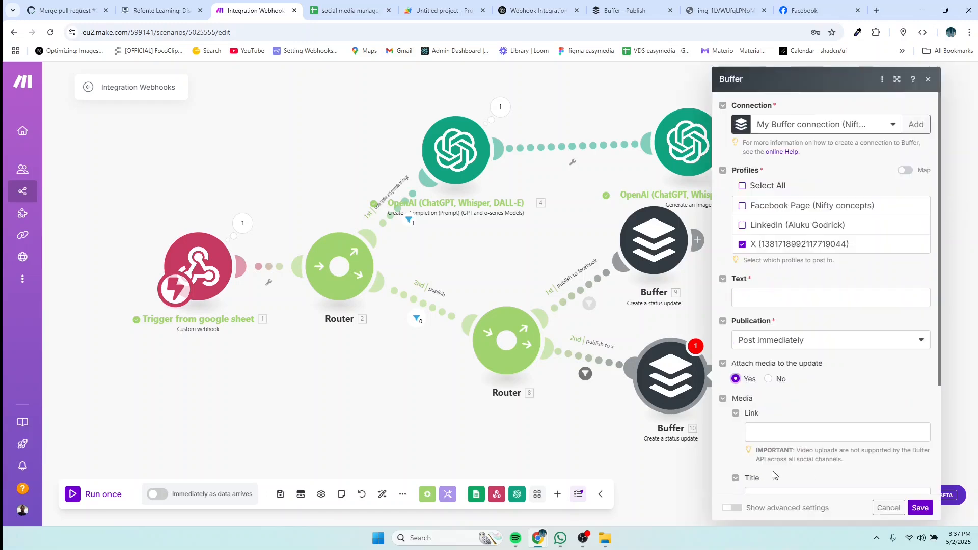
scroll(818, 459, "down", 2)
left_click(793, 332)
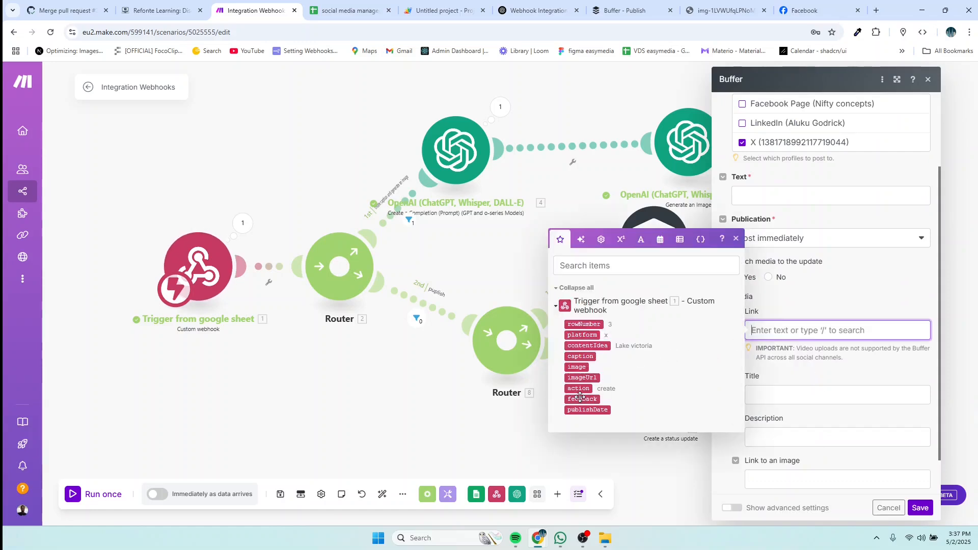
left_click(580, 378)
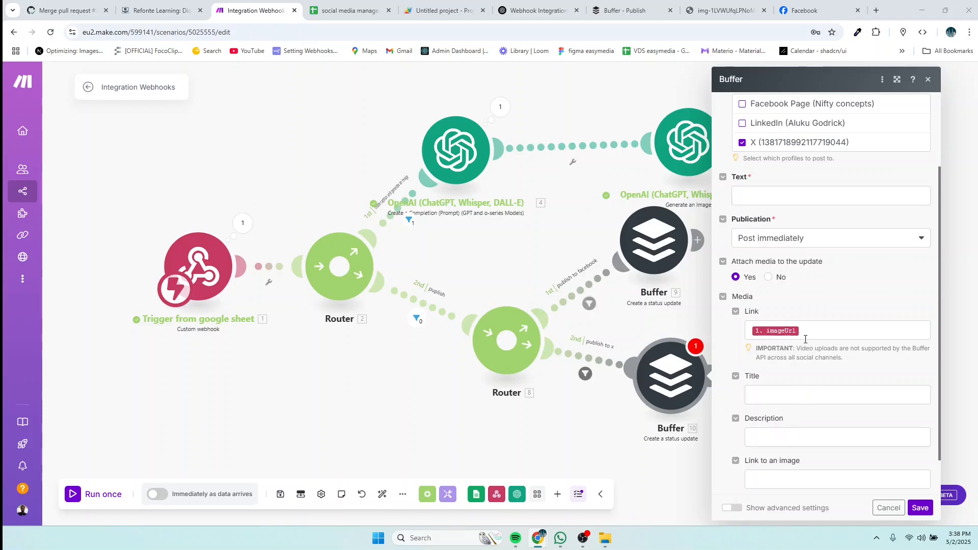
Step: Schedule the X post for the row's publishDate, use caption as its text, and save
scroll(767, 405, "down", 1)
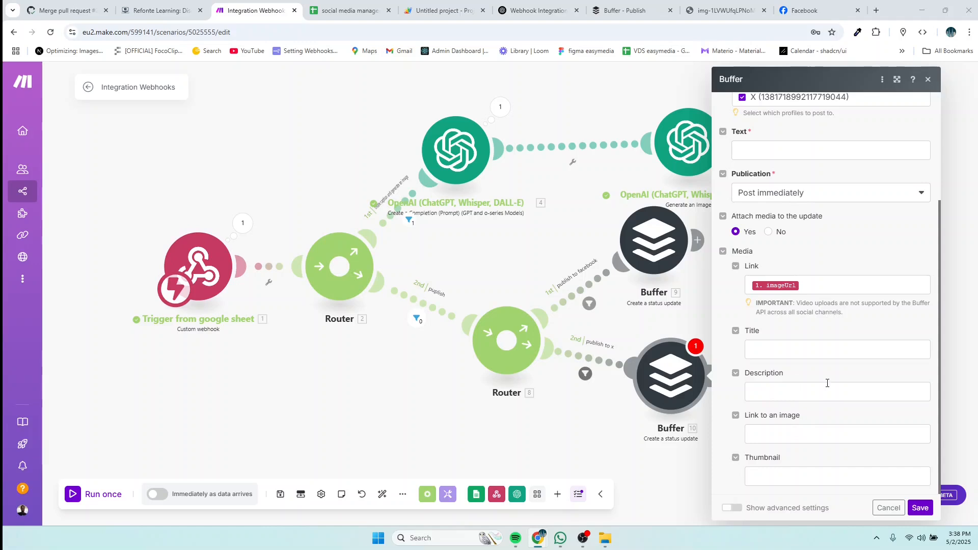
left_click(785, 192)
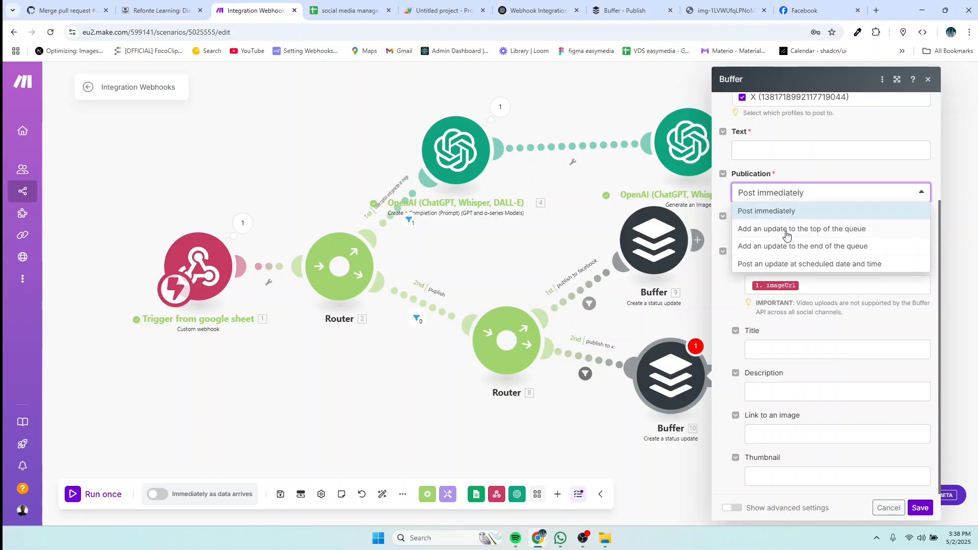
left_click(783, 265)
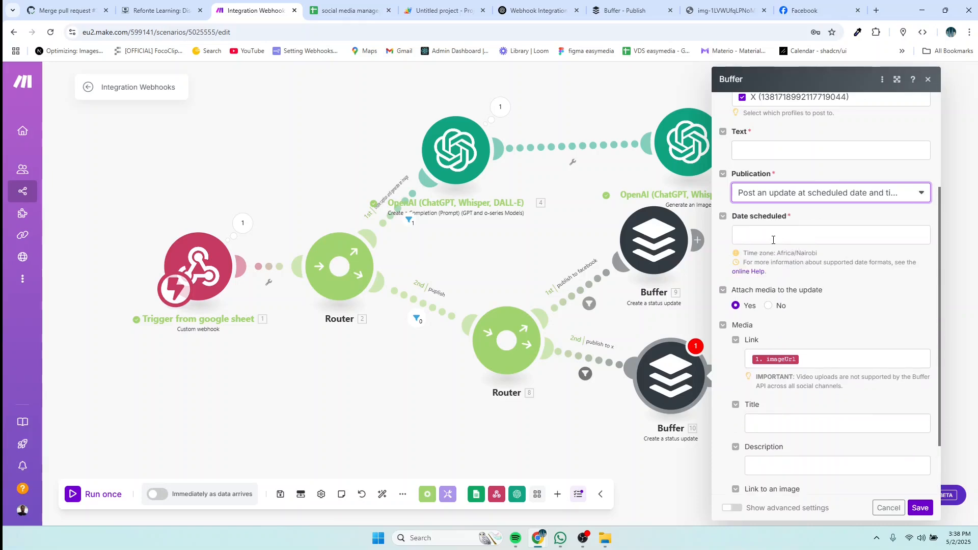
left_click(782, 240)
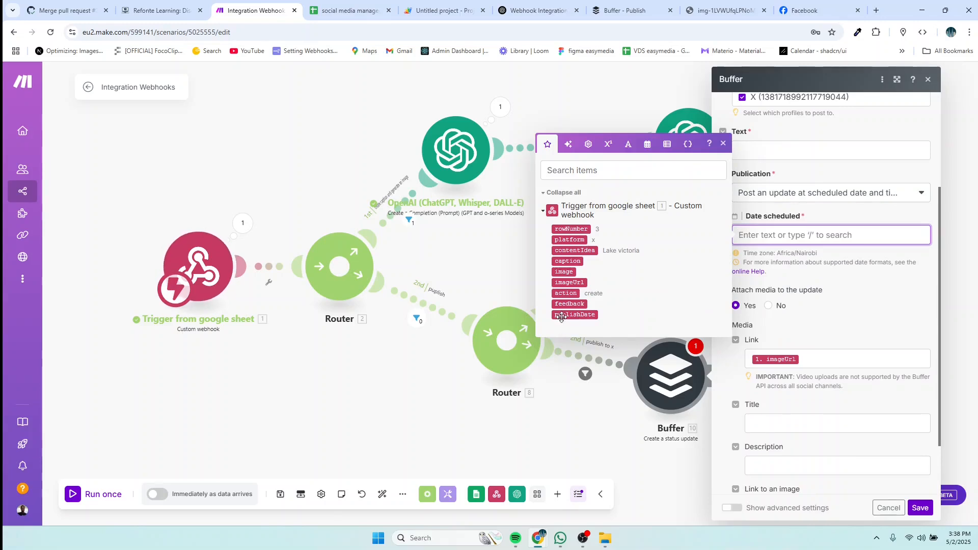
left_click(566, 315)
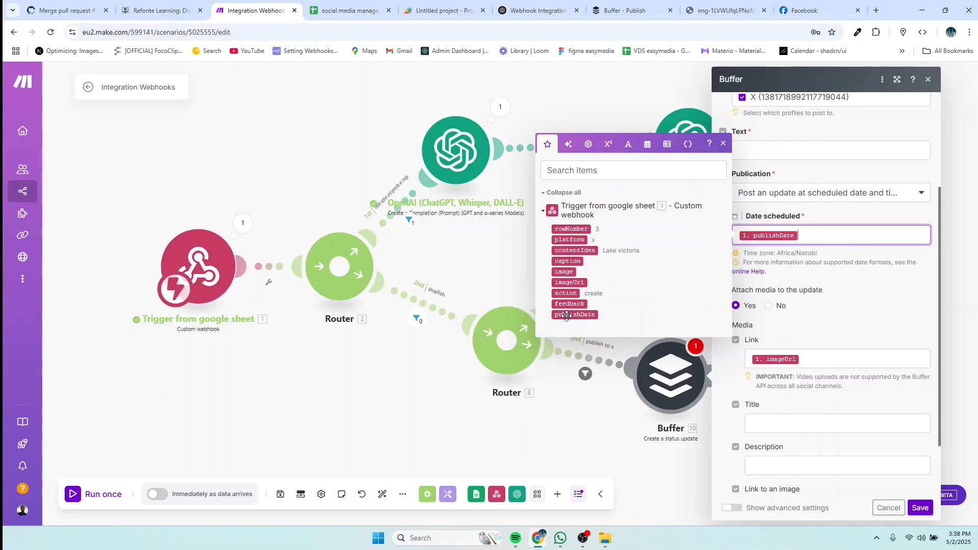
left_click(925, 510)
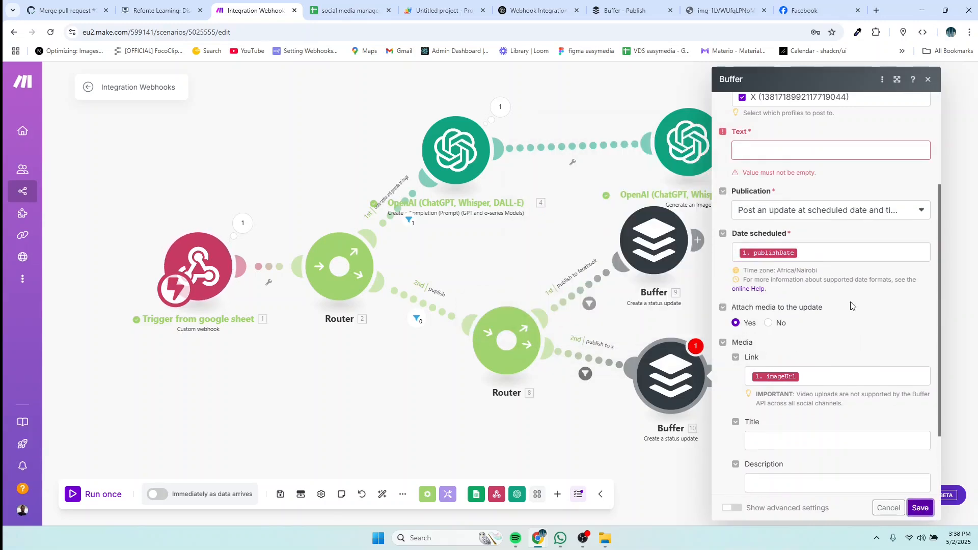
scroll(849, 304, "up", 3)
left_click(788, 302)
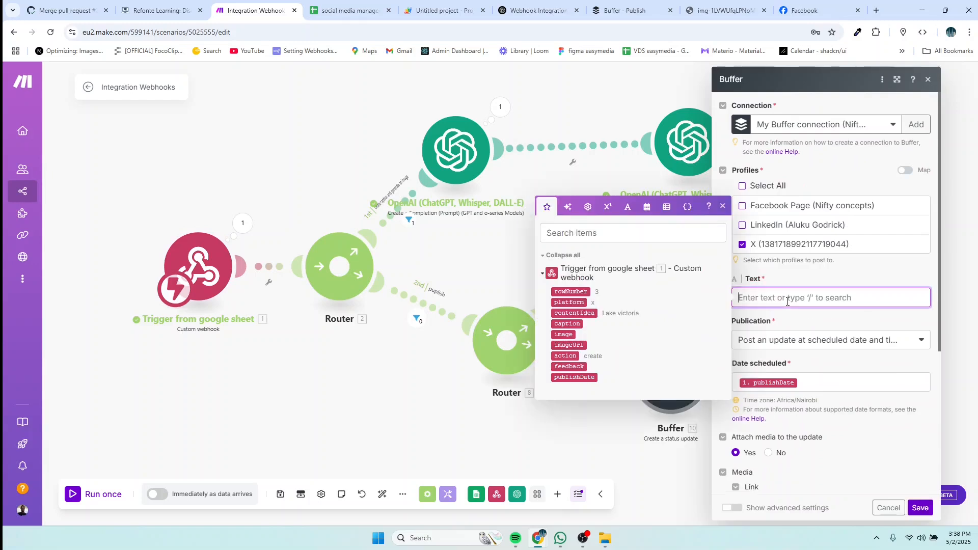
left_click(567, 324)
left_click(920, 507)
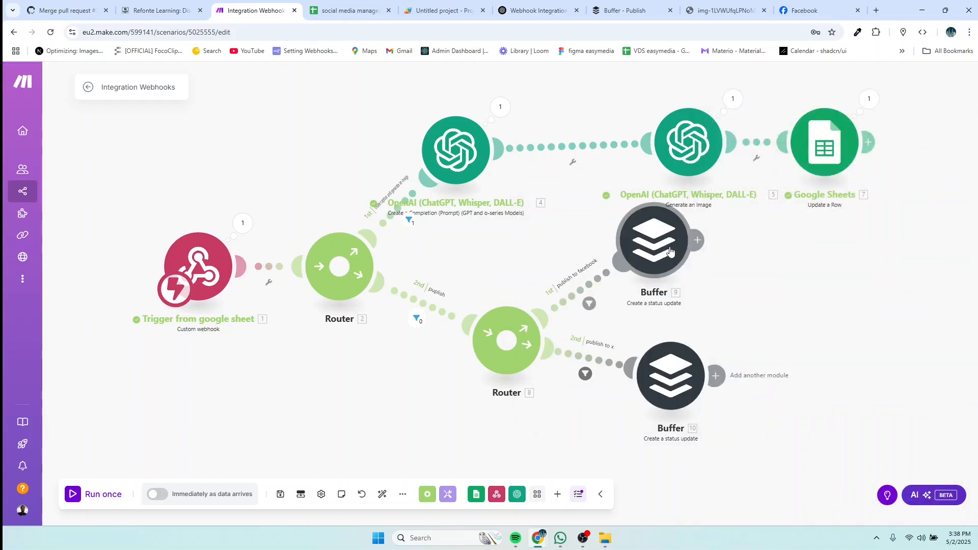
Step: Enter 2025-5-2T1600 as the Lake Victoria row's publish date in cell H3
left_click_drag(678, 262, 711, 282)
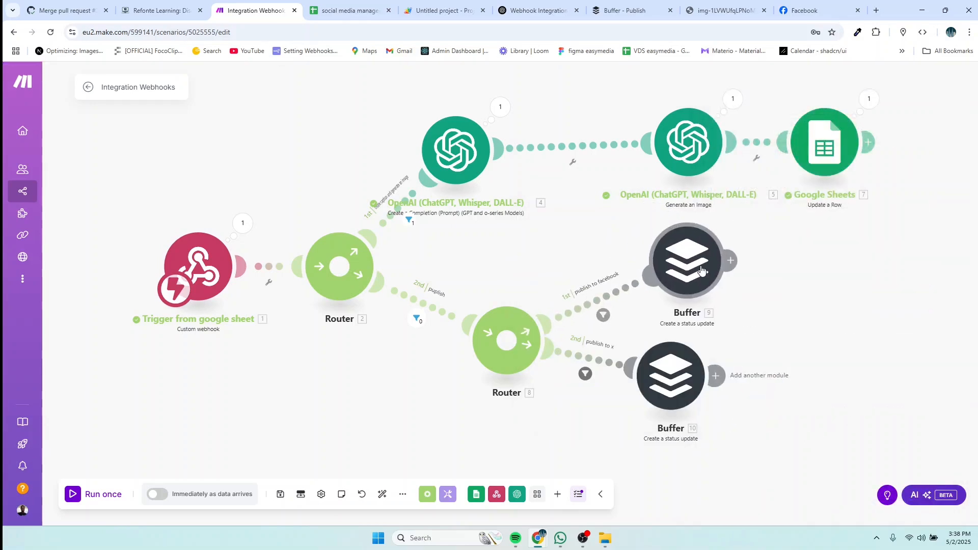
left_click(342, 16)
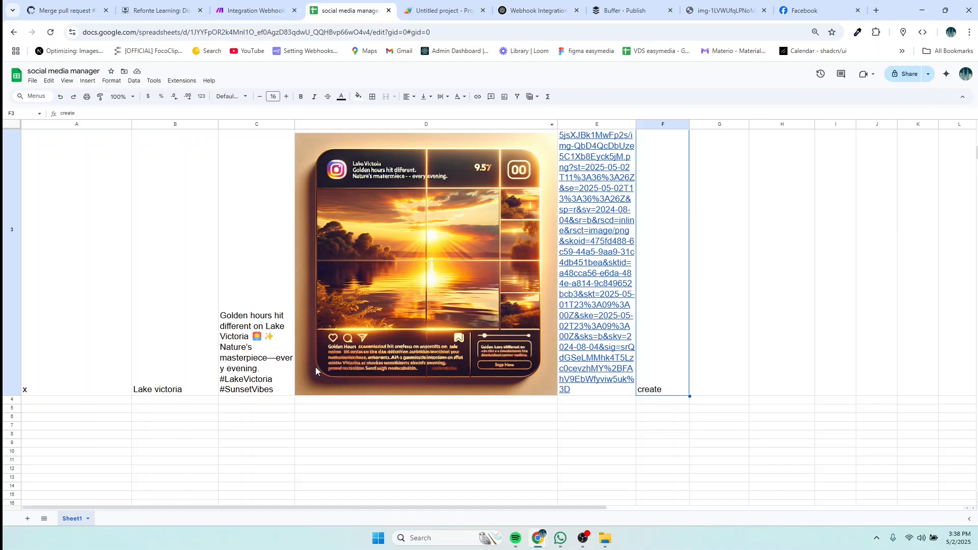
scroll(719, 255, "up", 5)
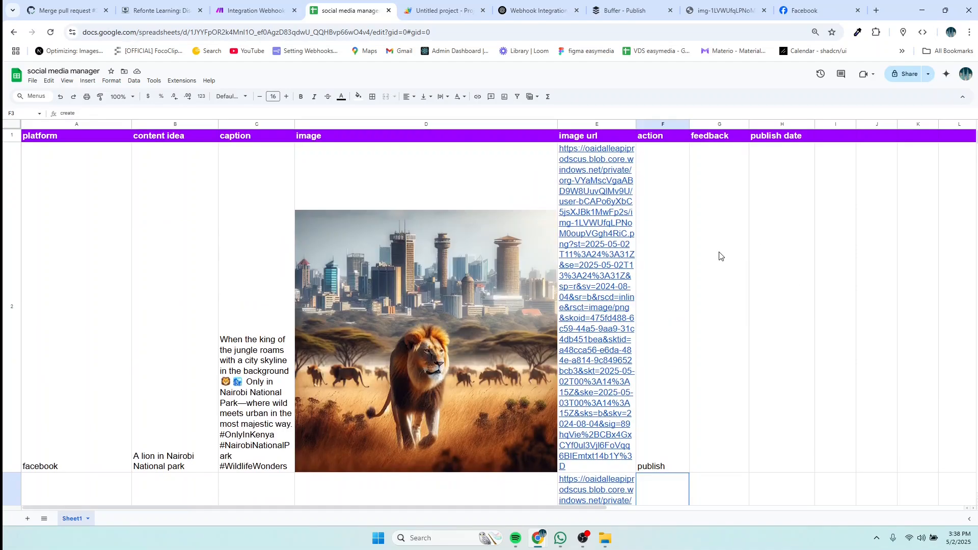
scroll(794, 316, "down", 3)
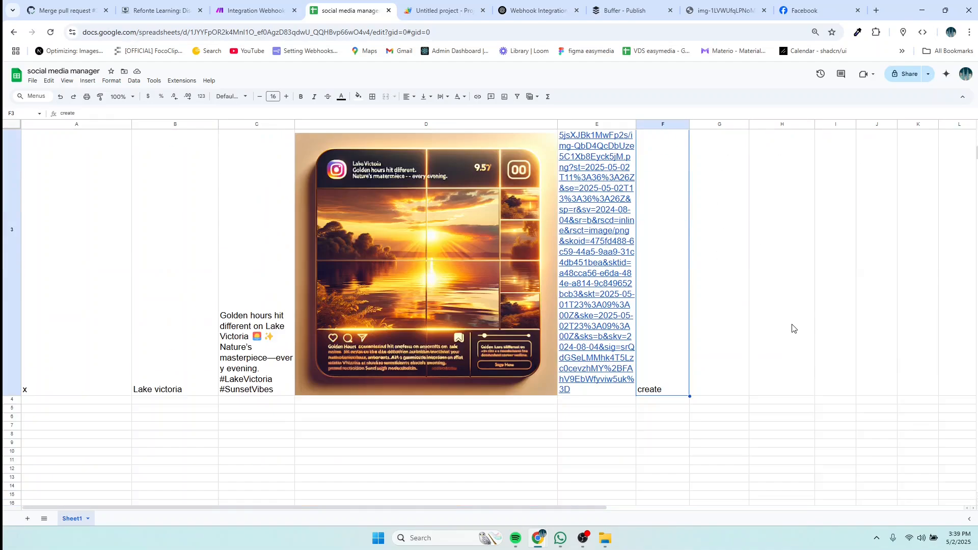
left_click(778, 352)
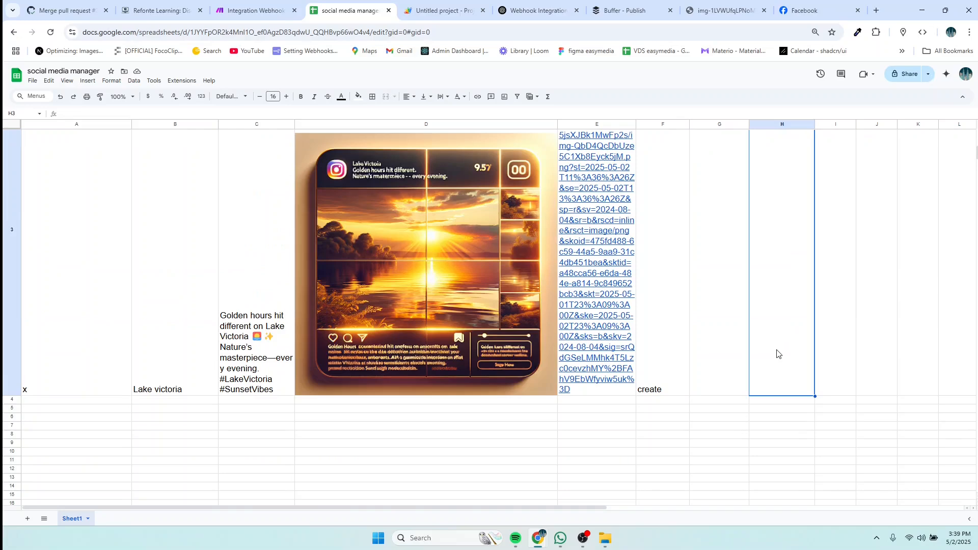
double_click(767, 177)
type("20")
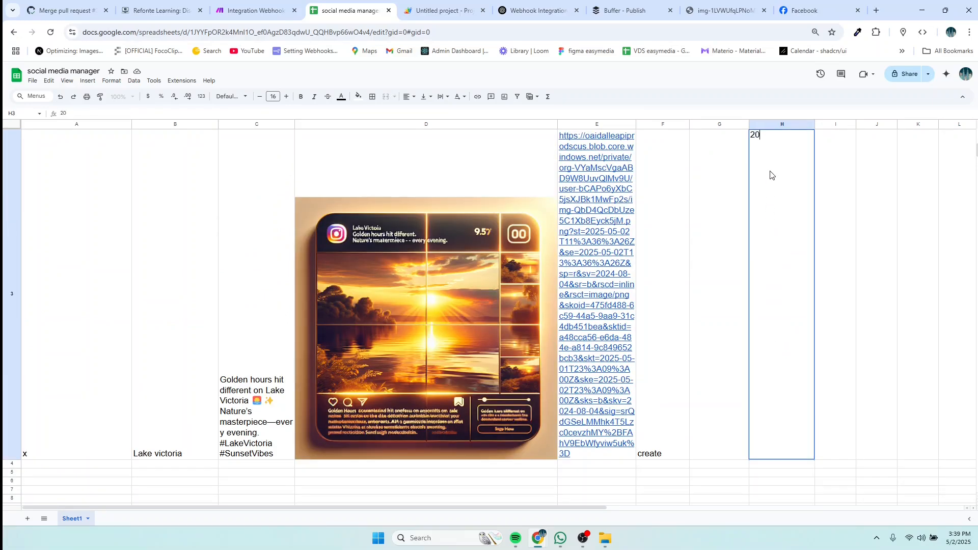
type("25-5-2")
double_click(771, 175)
left_click(659, 458)
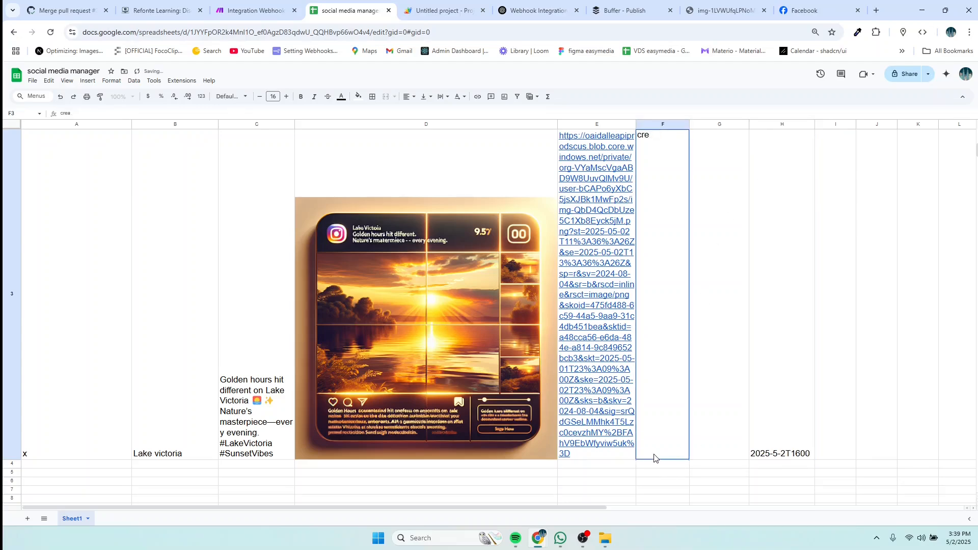
Step: Check the webhook trigger settings, then run the scenario once waiting for new webhook data
left_click(246, 19)
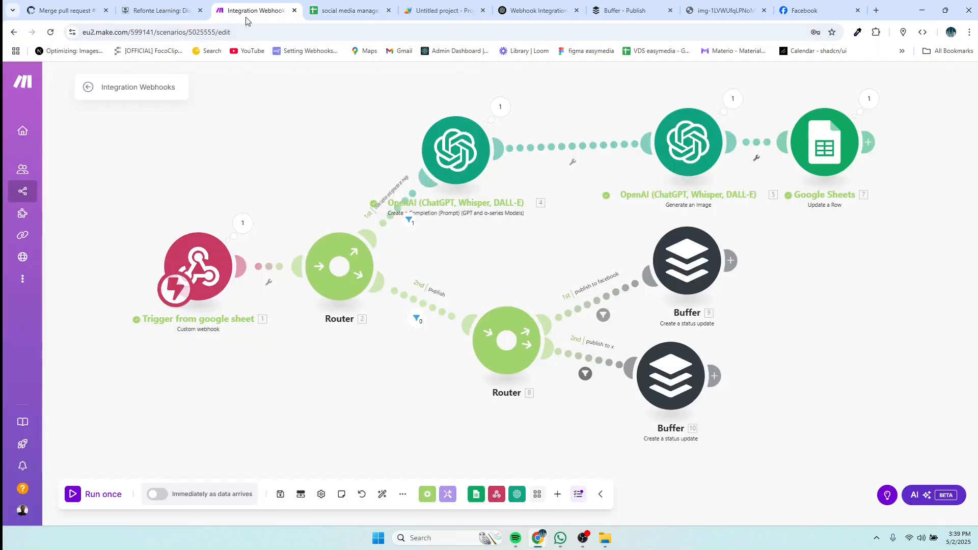
left_click(198, 271)
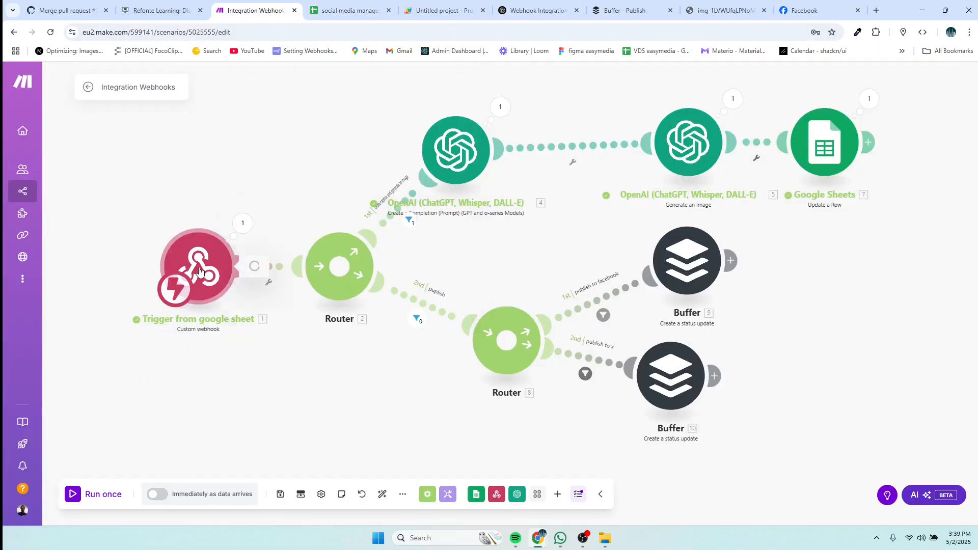
left_click(158, 422)
left_click(105, 496)
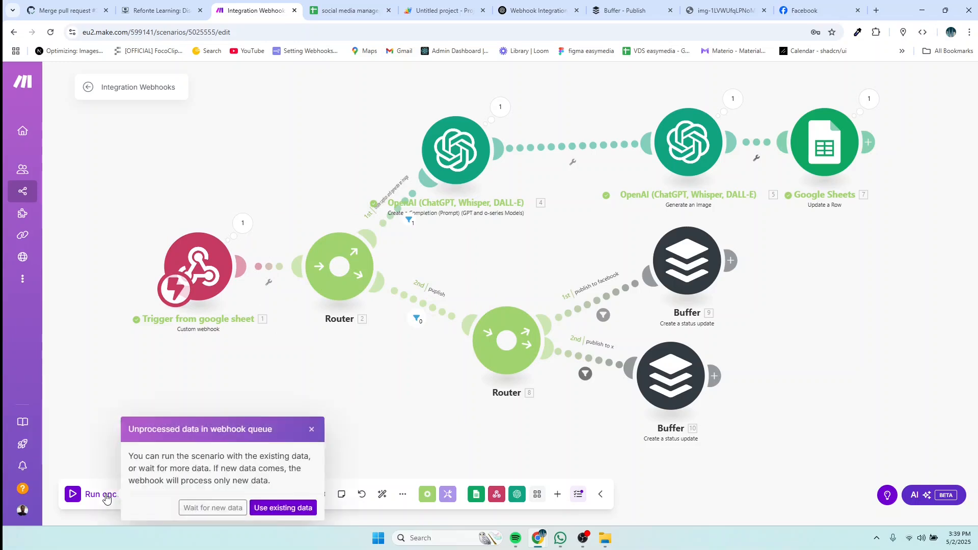
left_click(193, 506)
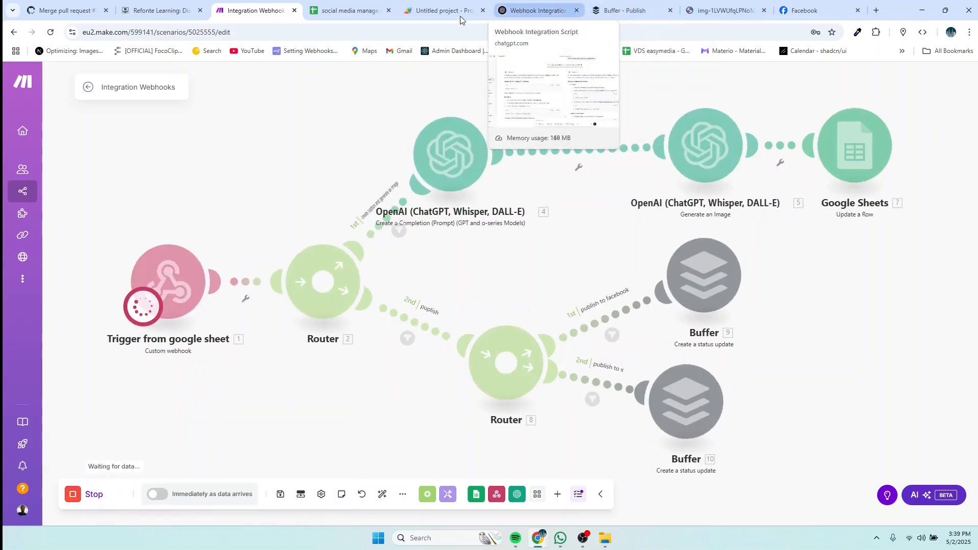
Step: Enter 'publish' as row 3's action in F3 and return to watch the Make run
left_click(346, 10)
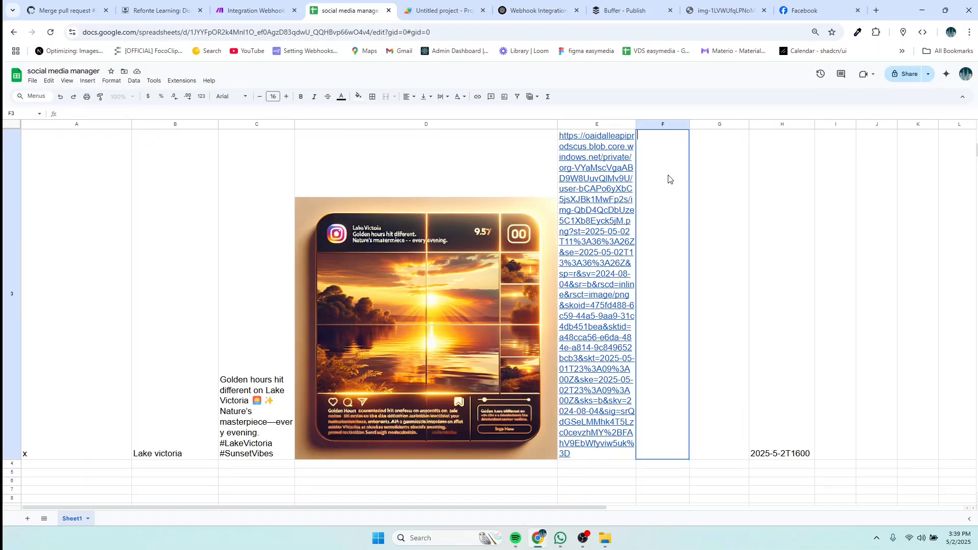
type("pu")
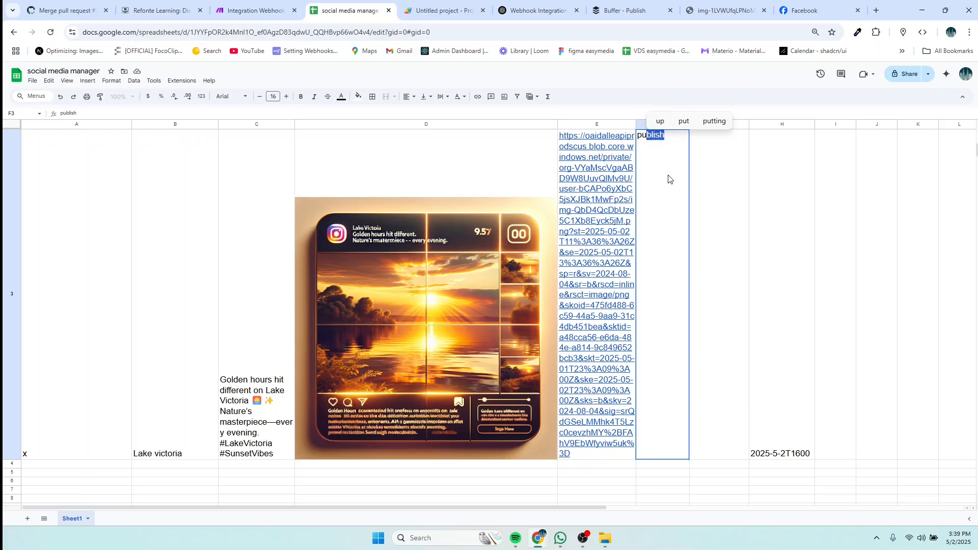
type("blish")
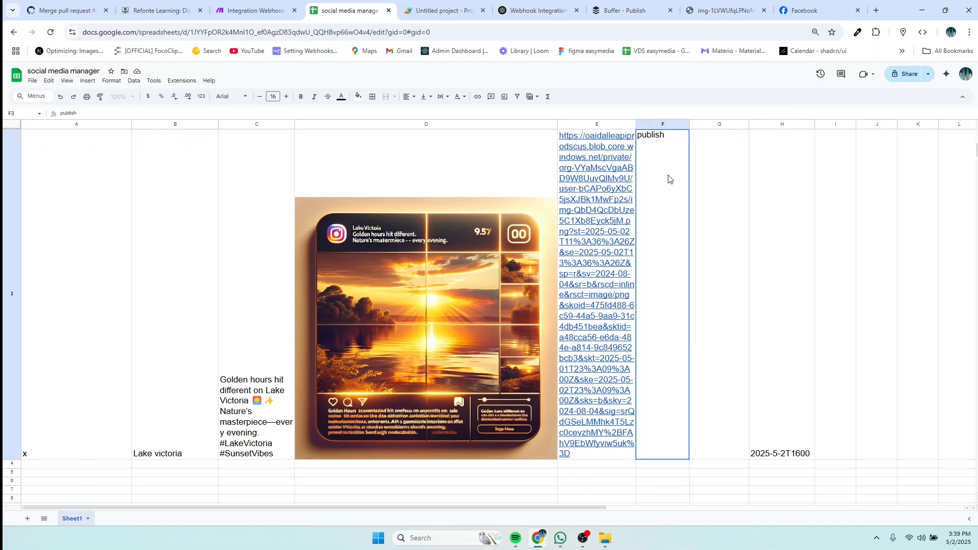
left_click(711, 428)
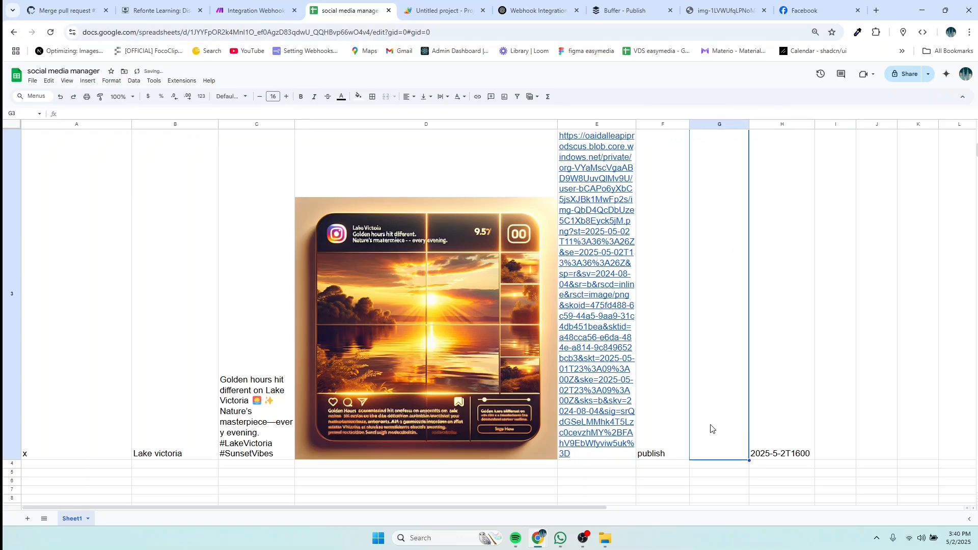
left_click(253, 10)
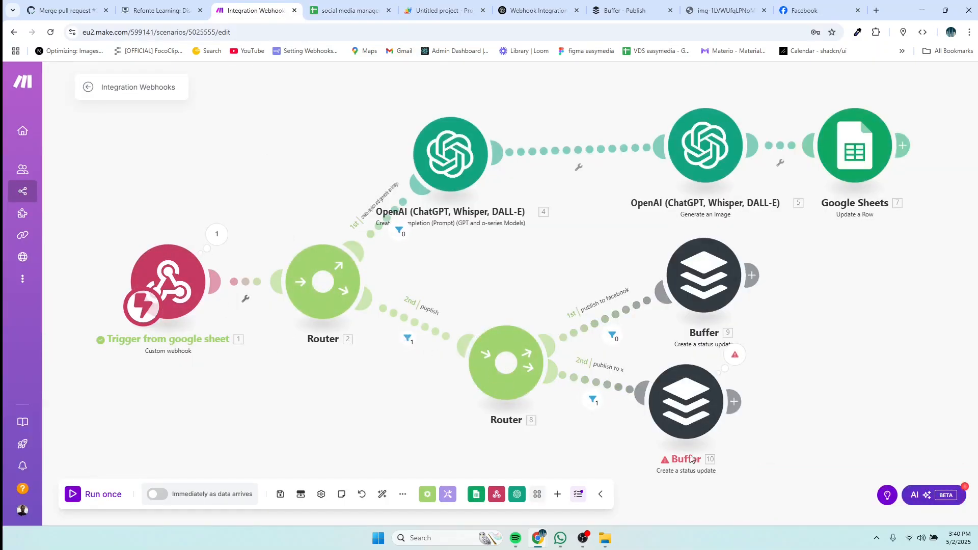
Step: Show the X Buffer module's BundleValidationError: invalid date in dateScheduled
left_click(920, 495)
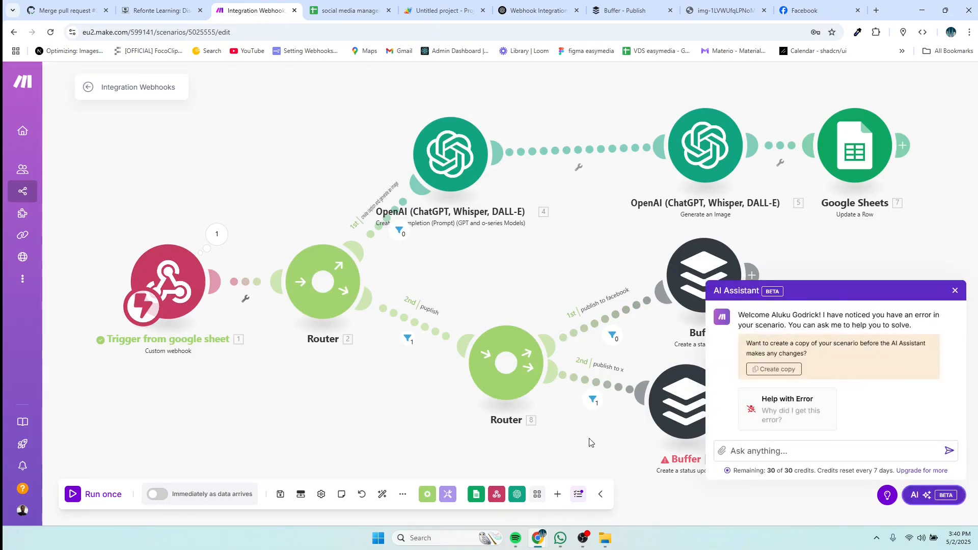
left_click(955, 295)
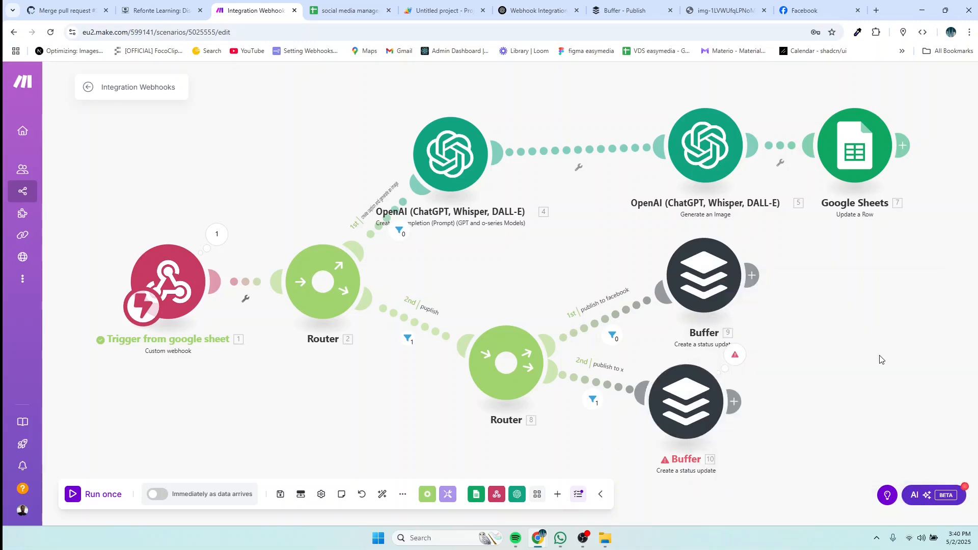
left_click(735, 353)
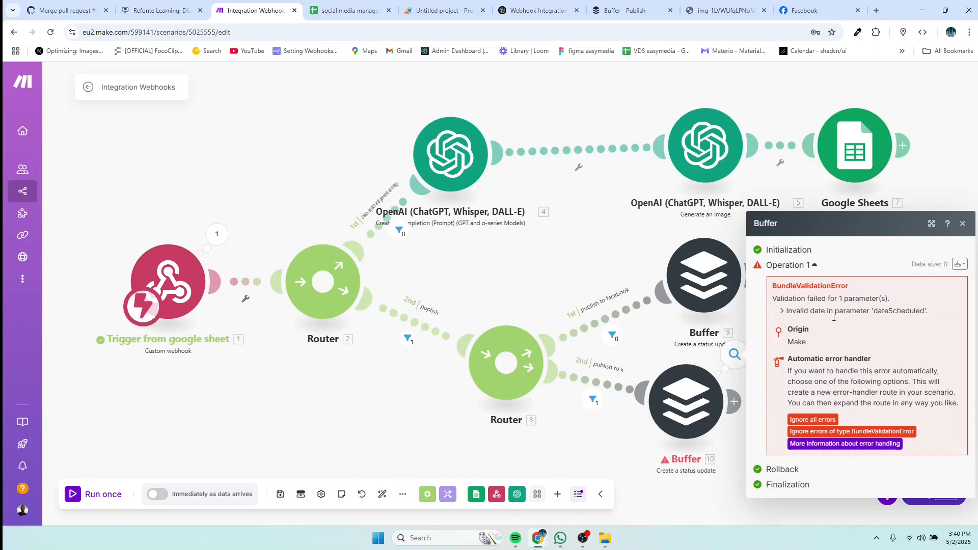
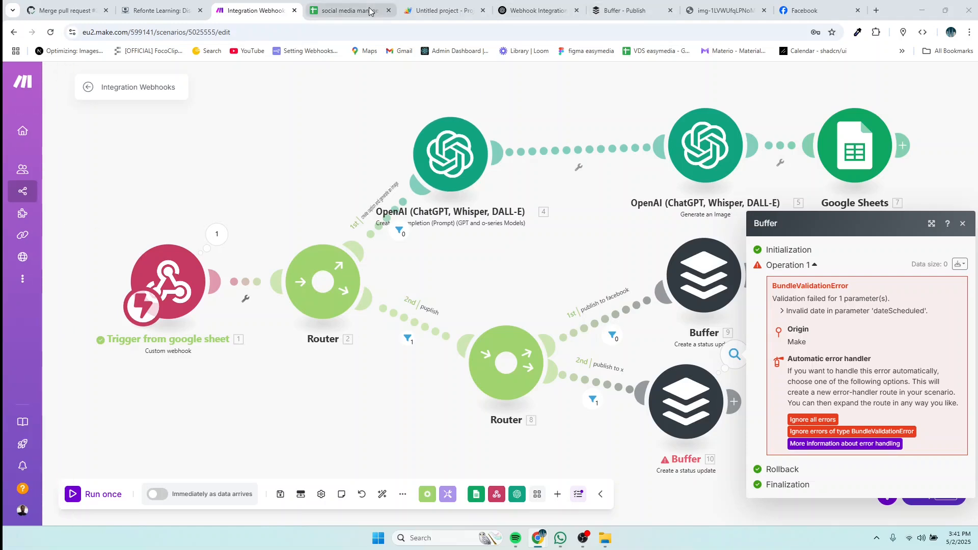
Step: Change H3's scheduled date from 2025-04-24T23:02:00 to 2025-05-02T23:02:00
left_click(350, 10)
double_click(784, 457)
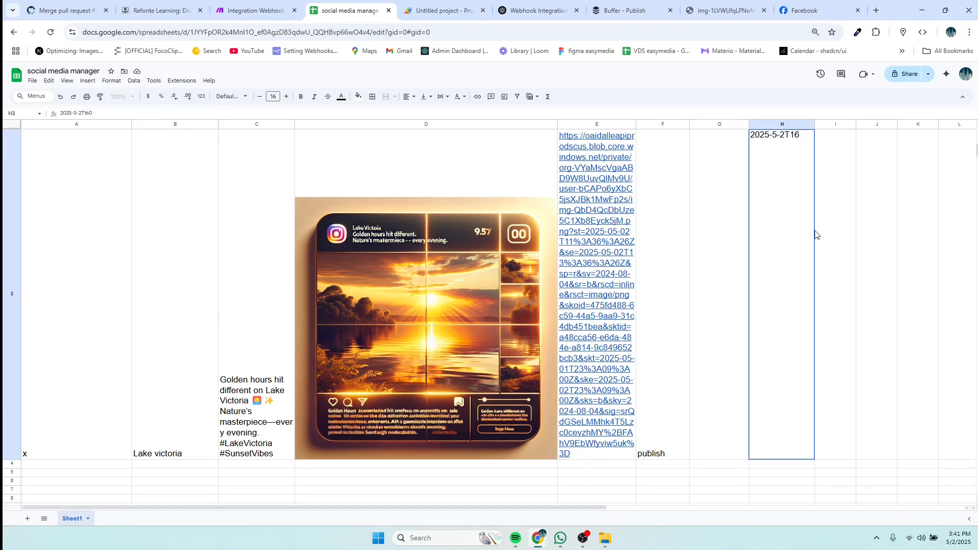
key("BackSpace")
key("BackSpace")
key("BackSpace")
key("BackSpace")
key("BackSpace")
key("BackSpace")
key("BackSpace")
key("BackSpace")
key("BackSpace")
key("BackSpace")
key("BackSpace")
type("2025-04-24T23:02:00")
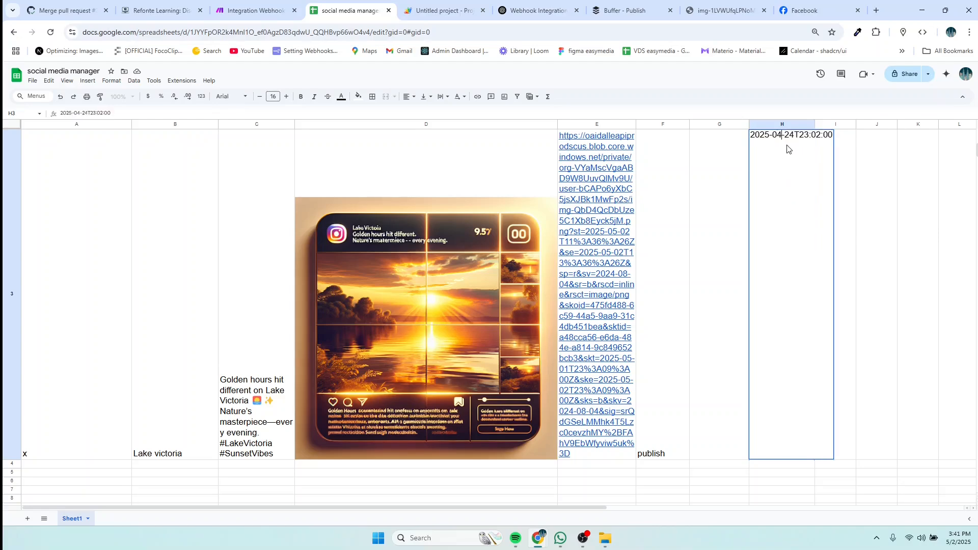
key("BackSpace")
type("5")
key("BackSpace")
key("BackSpace")
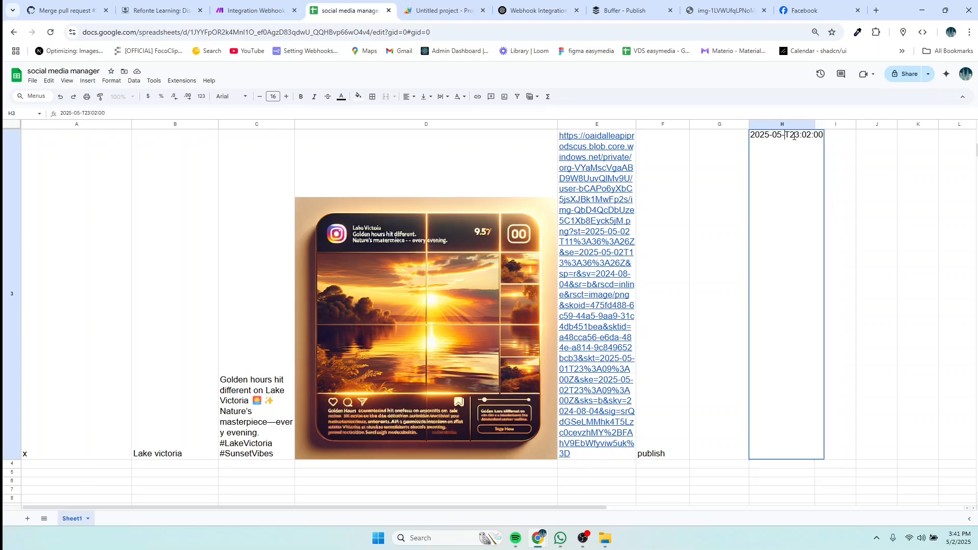
type("02")
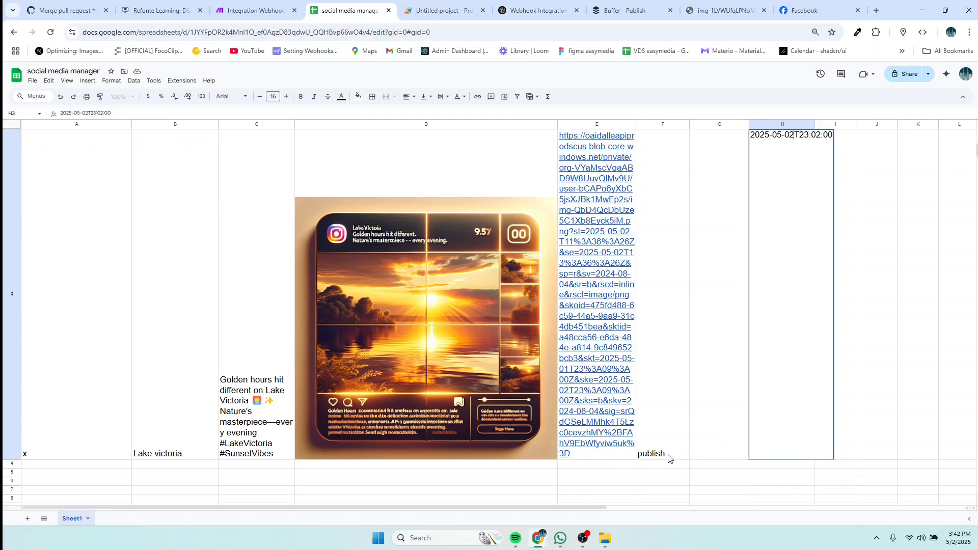
Step: Run the scenario once on new webhook data, then check Buffer's sent posts
left_click(255, 10)
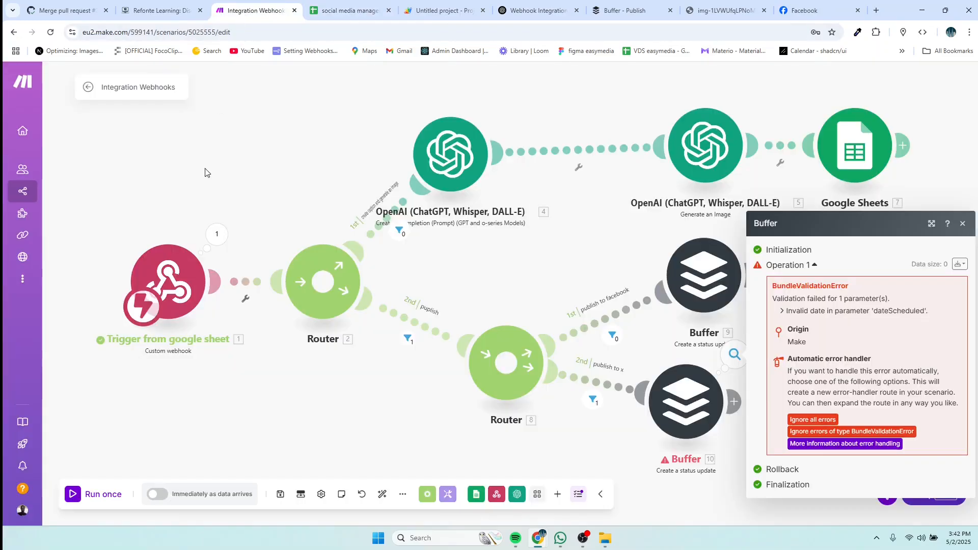
left_click(92, 494)
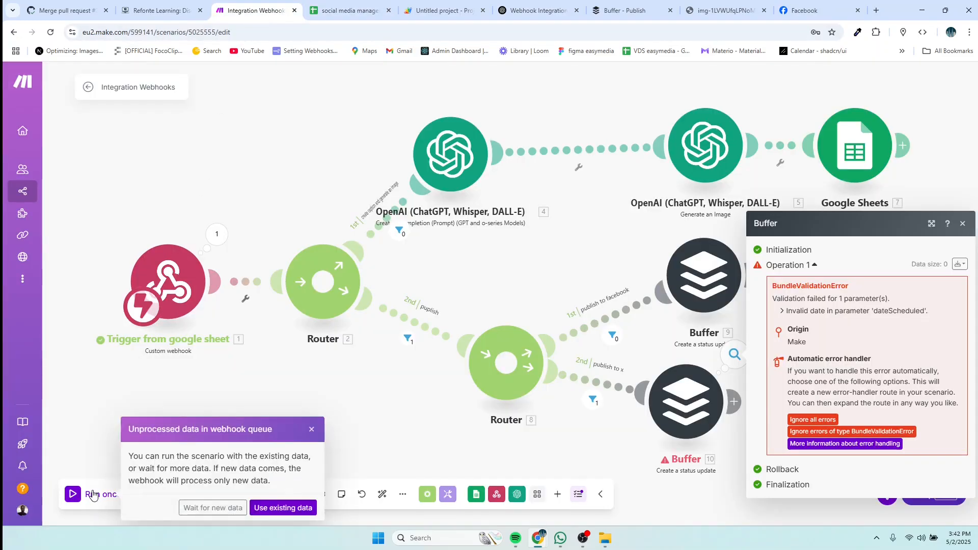
left_click(220, 506)
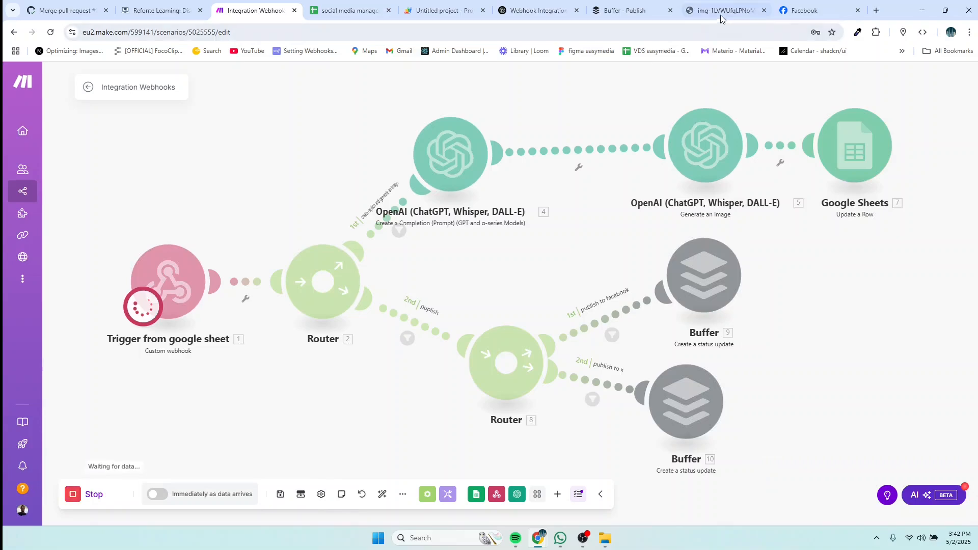
left_click(355, 12)
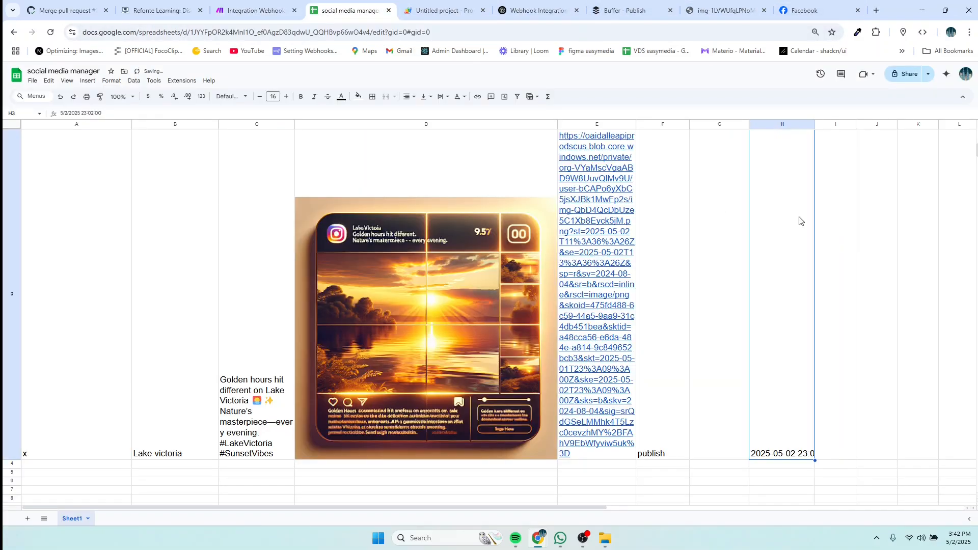
left_click(240, 11)
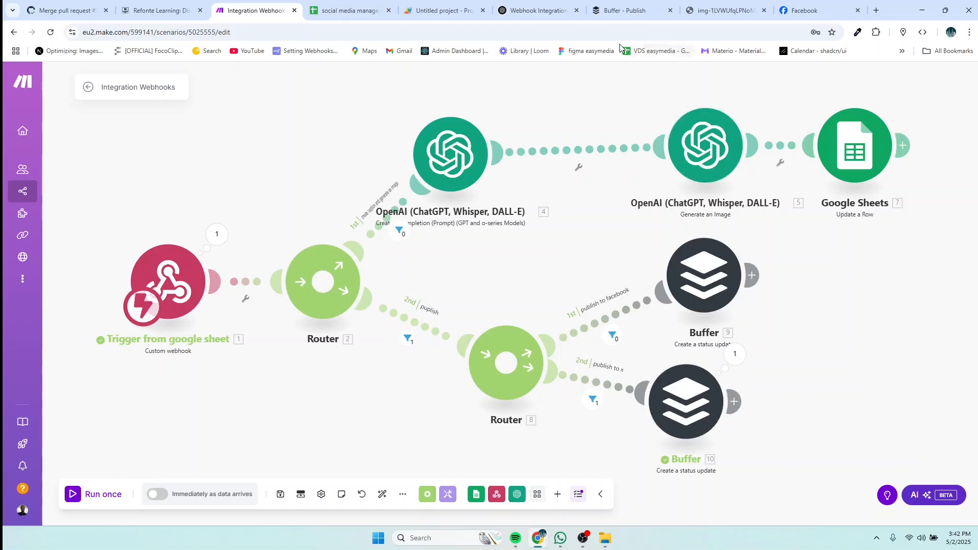
left_click(622, 12)
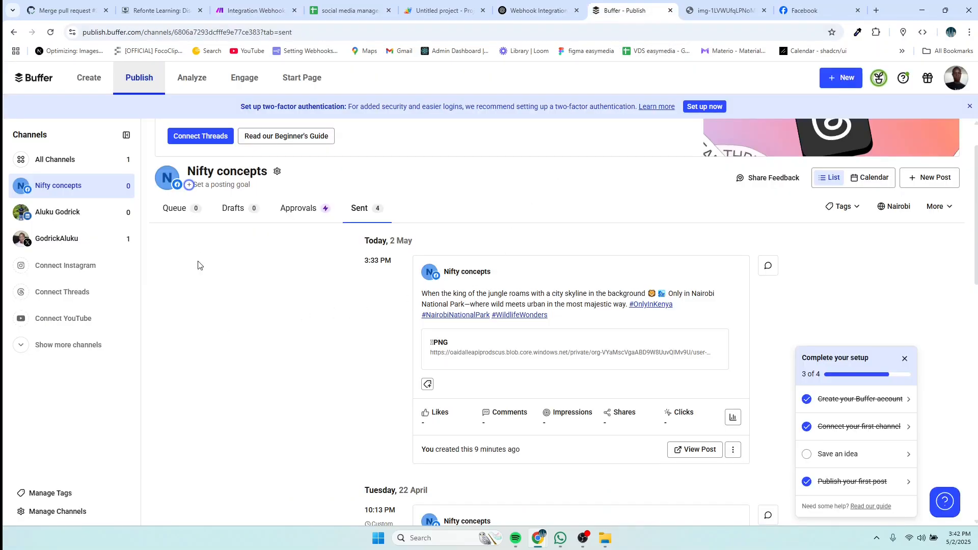
Step: Reload Buffer and show the X channel queue holding the Lake Victoria post at 11:02 PM
left_click(50, 35)
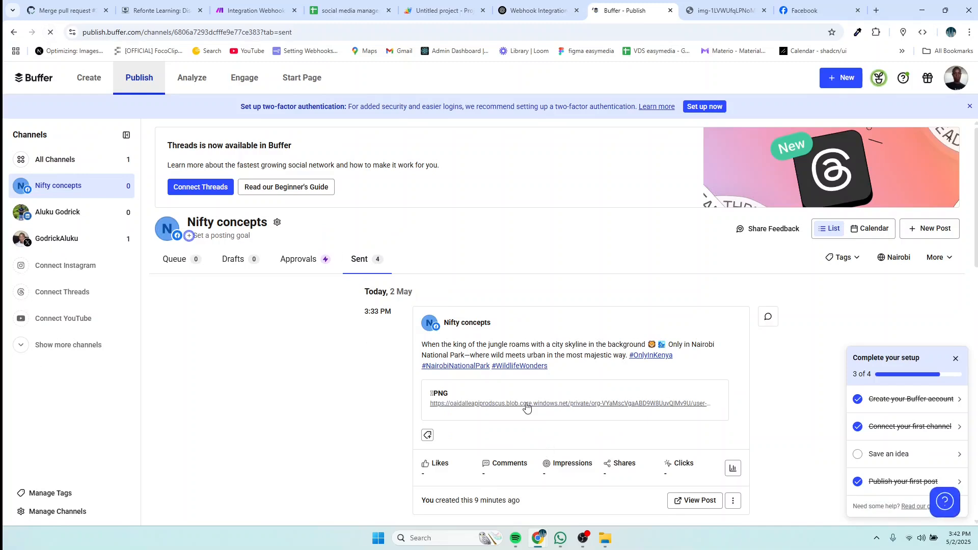
scroll(527, 406, "down", 4)
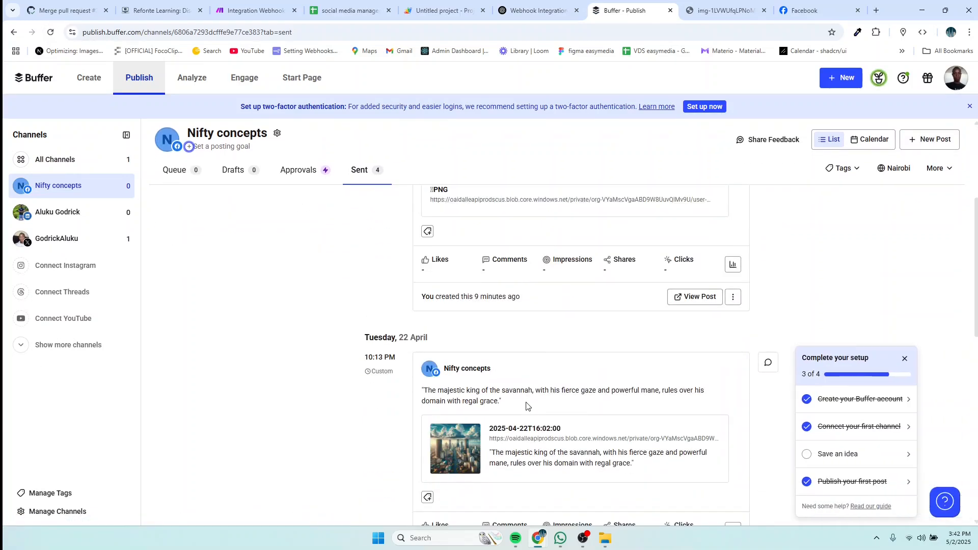
left_click(91, 244)
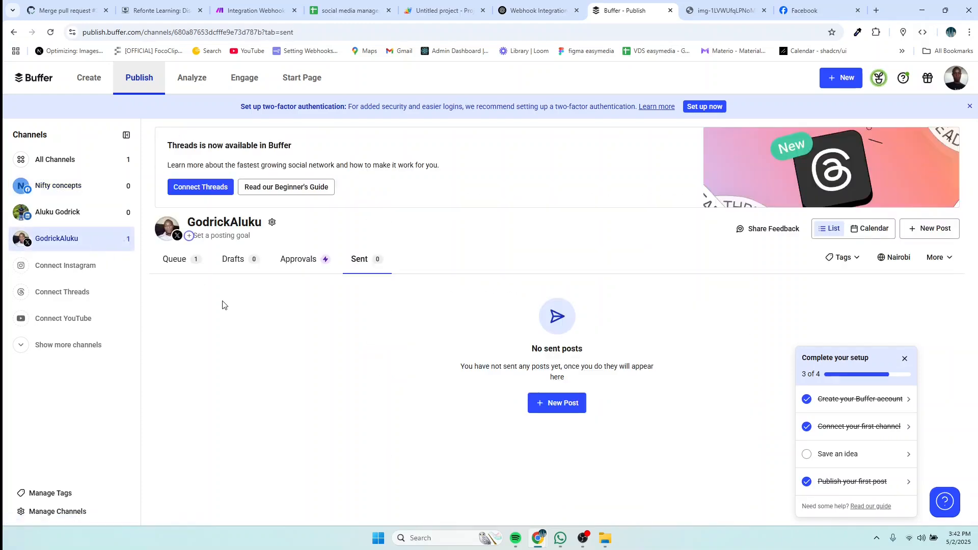
left_click(180, 265)
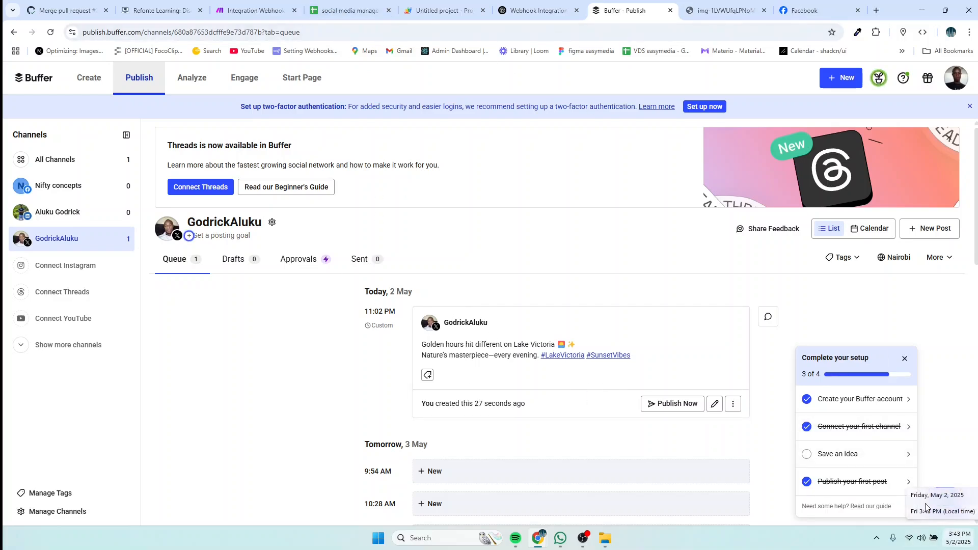
left_click(351, 10)
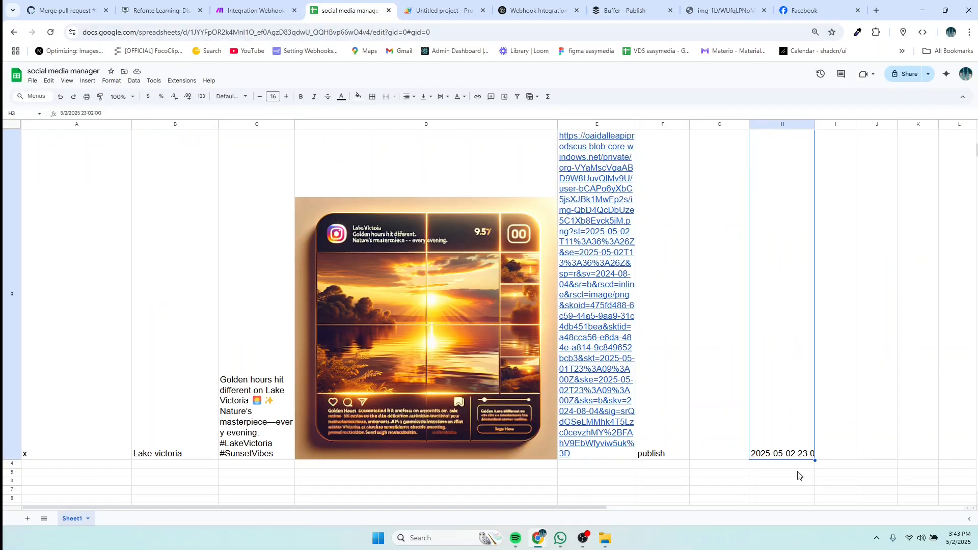
Step: Edit H3's scheduled time from 23:02 to 15:45 on 5/2/2025
double_click(792, 436)
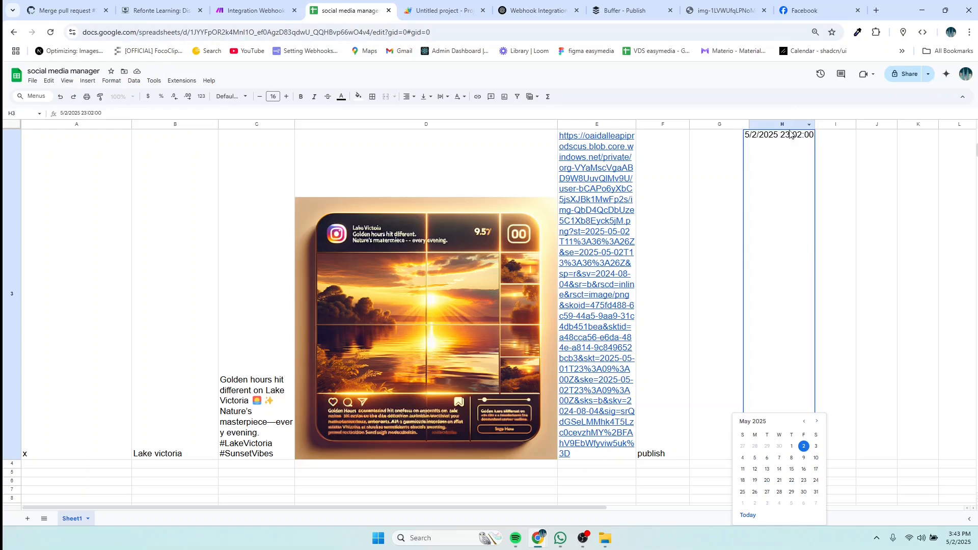
left_click(791, 134)
key("BackSpace")
key("BackSpace")
type("15")
key("Delete")
type("4")
key("Delete")
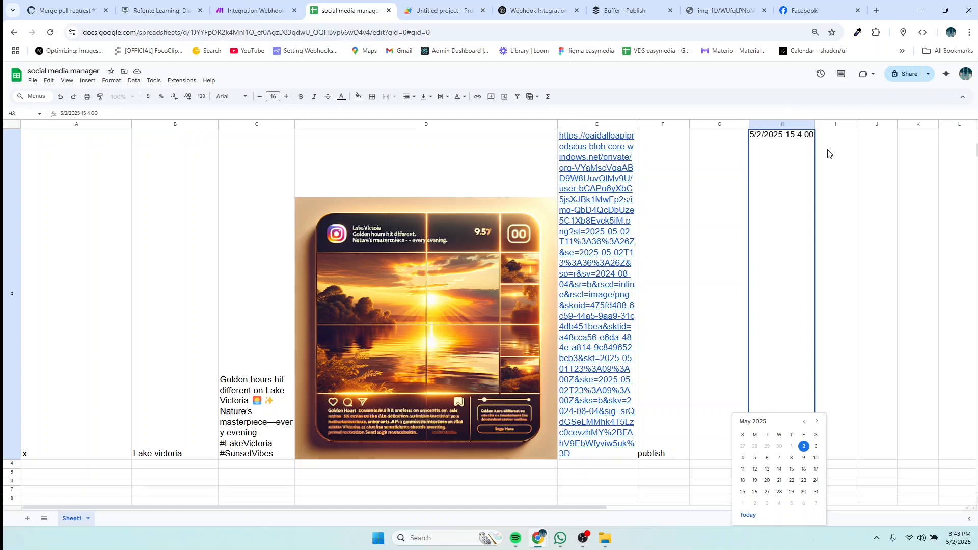
type("5")
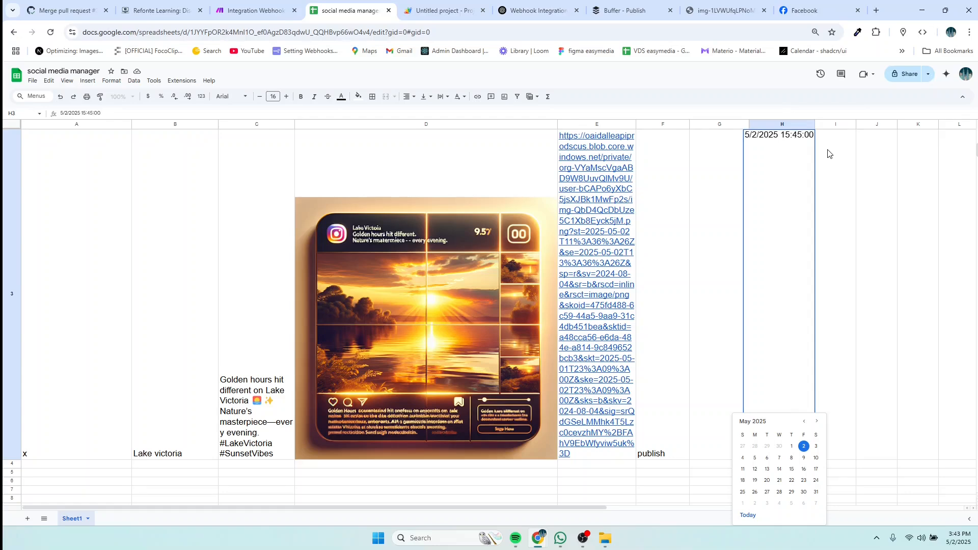
left_click(219, 8)
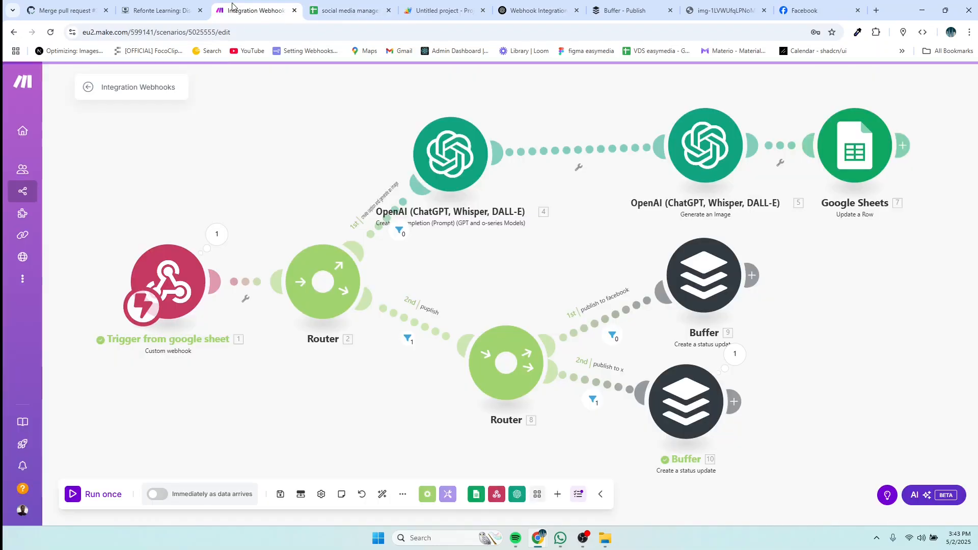
Step: Run the scenario once on new data after saving the sheet; X Buffer fails with a duplicate-post error
left_click(85, 493)
left_click(207, 508)
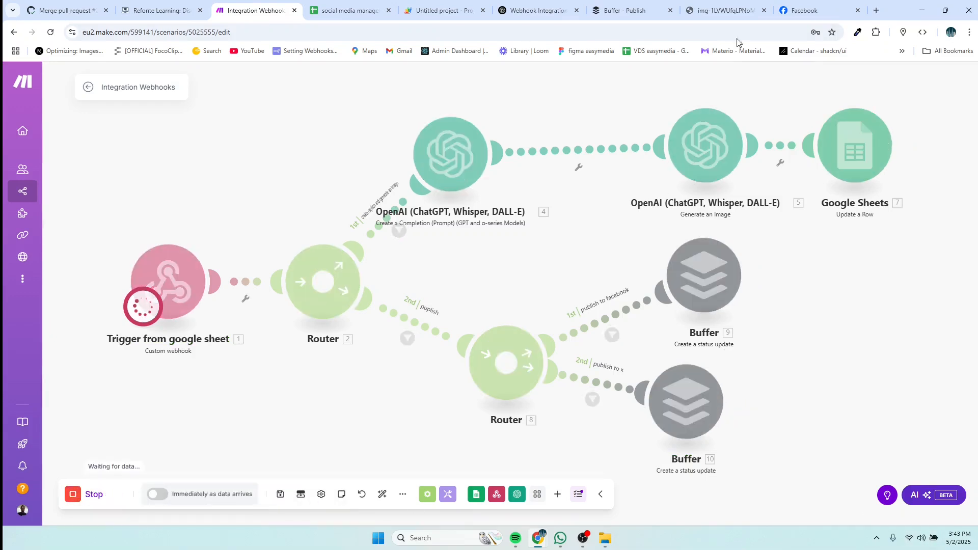
left_click(345, 12)
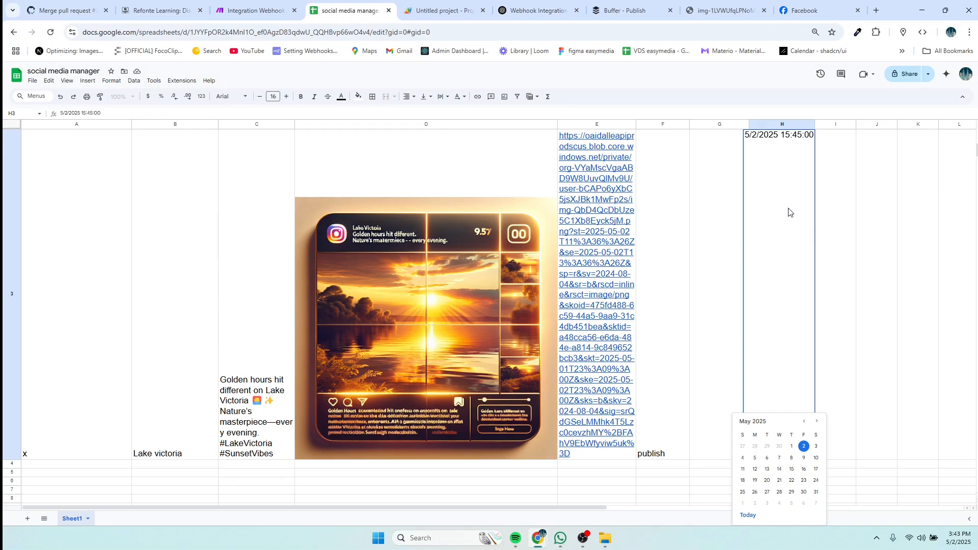
key("ctrl+s")
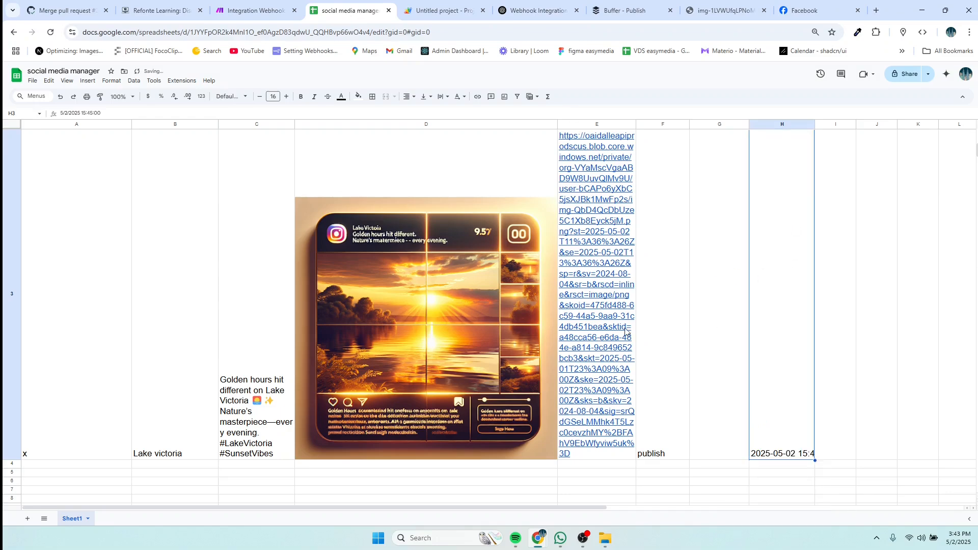
left_click(248, 21)
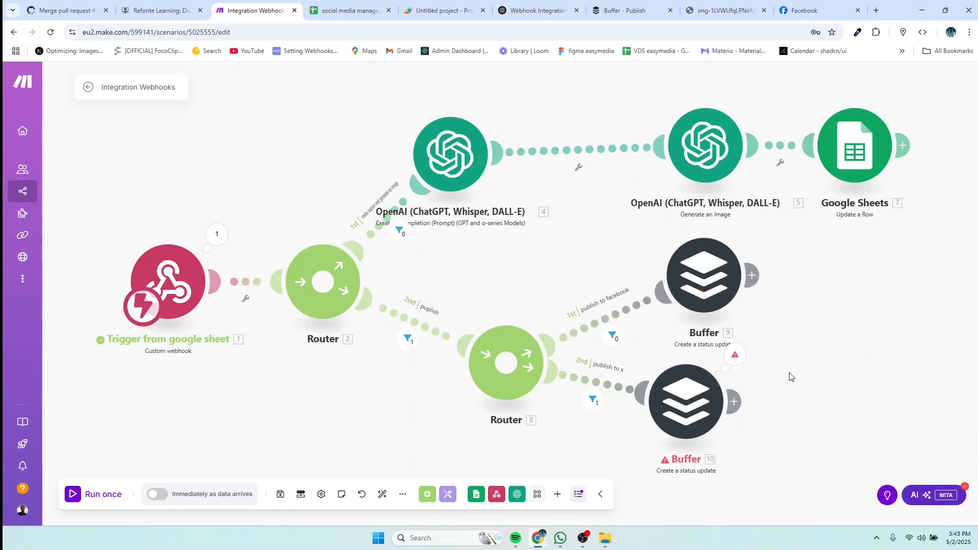
Step: Drag the X and Facebook Buffer modules into vertical alignment
left_click_drag(695, 415, 731, 419)
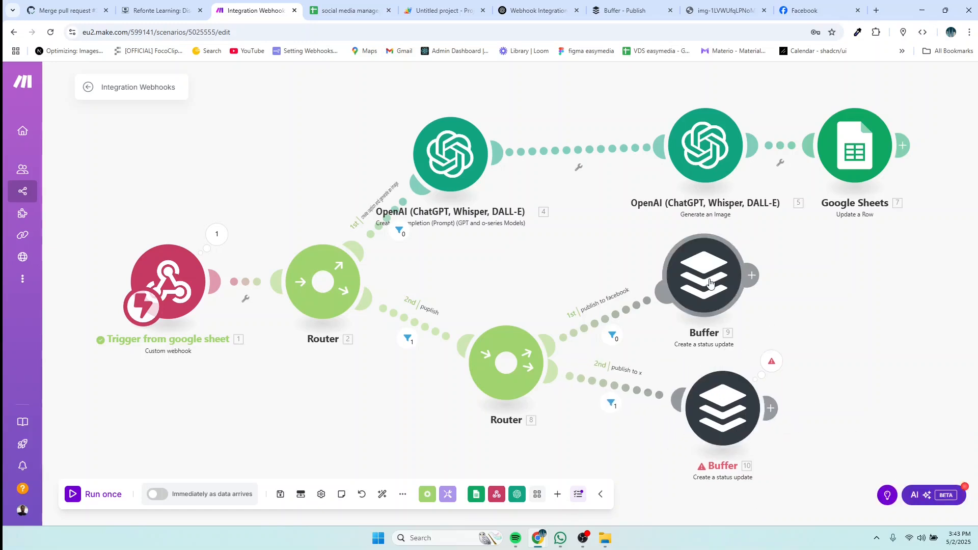
left_click_drag(711, 286, 727, 283)
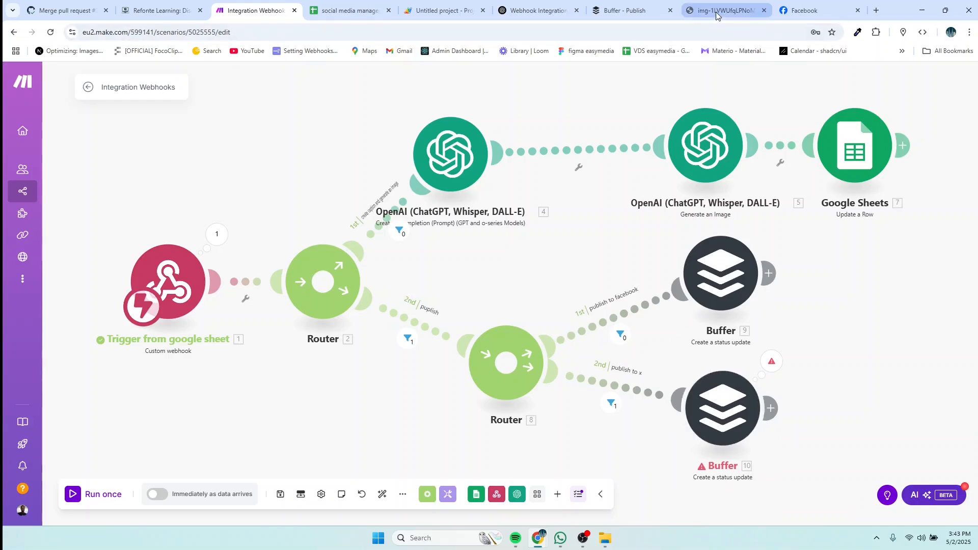
left_click(340, 14)
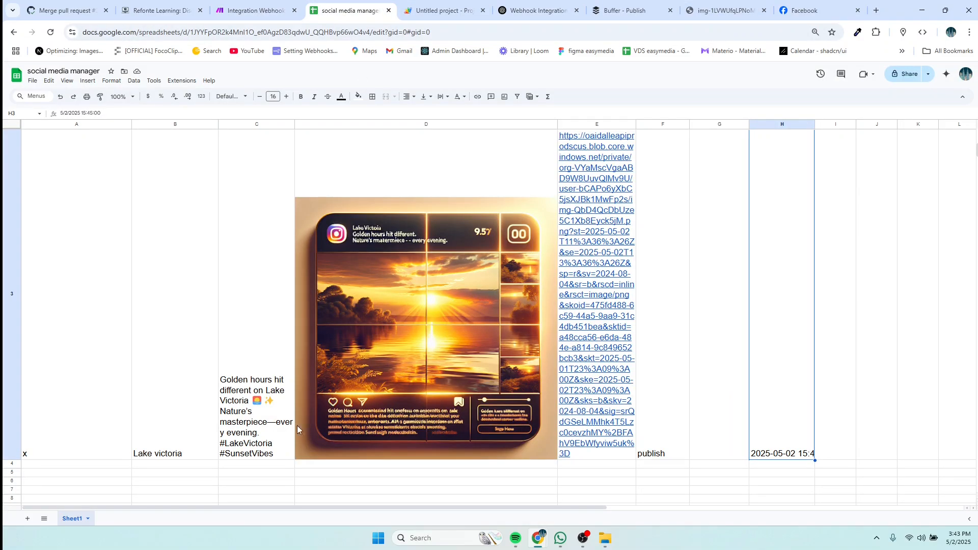
Step: Replace B3's Lake Victoria title with the prompt 'wildbeasts in serengeti'
scroll(164, 476, "down", 1)
scroll(164, 459, "up", 3)
scroll(163, 415, "down", 4)
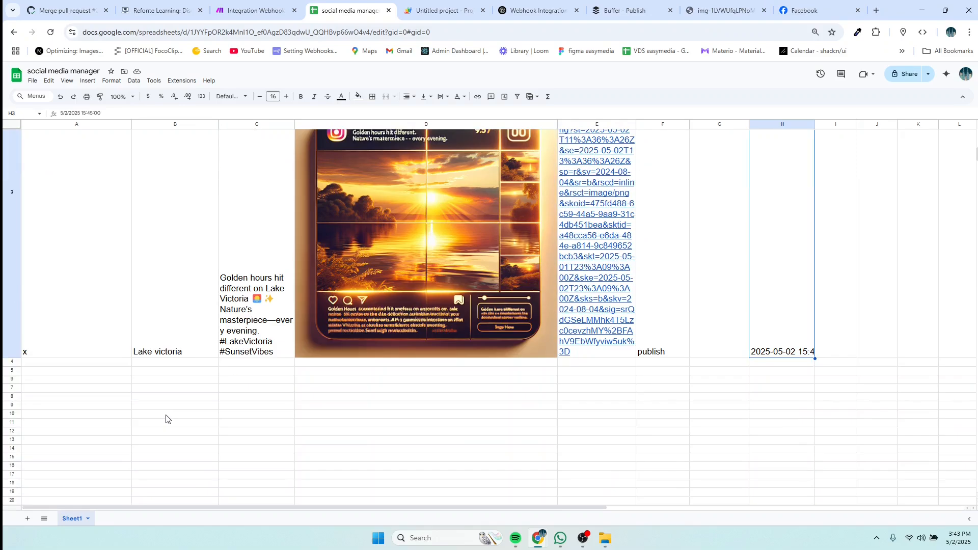
left_click(182, 353)
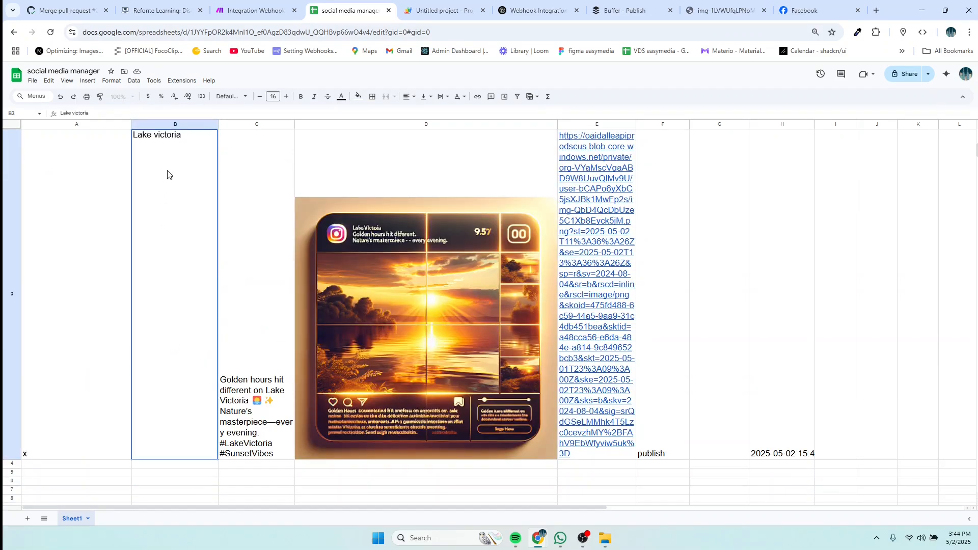
key("BackSpace")
key("BackSpace")
key("BackSpace")
key("BackSpace")
key("BackSpace")
key("BackSpace")
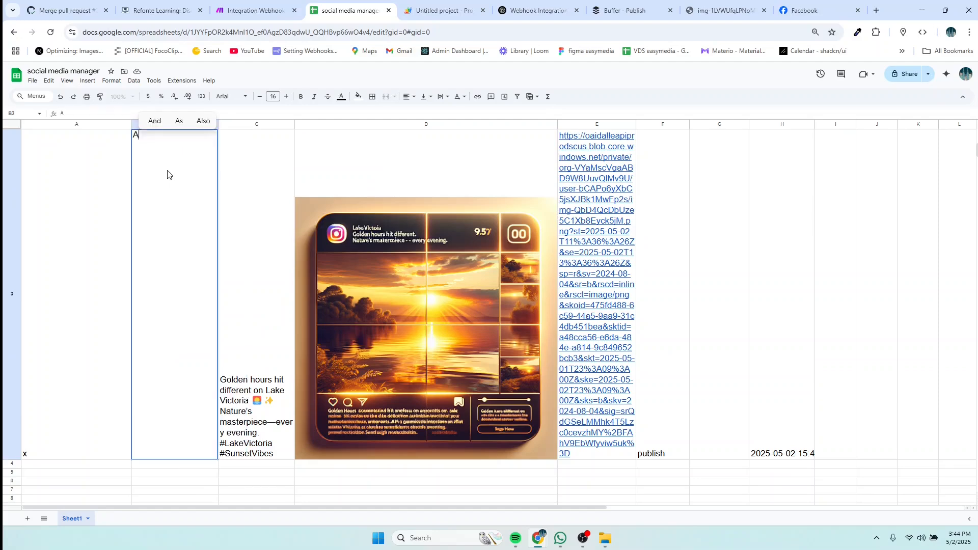
type("a zebra")
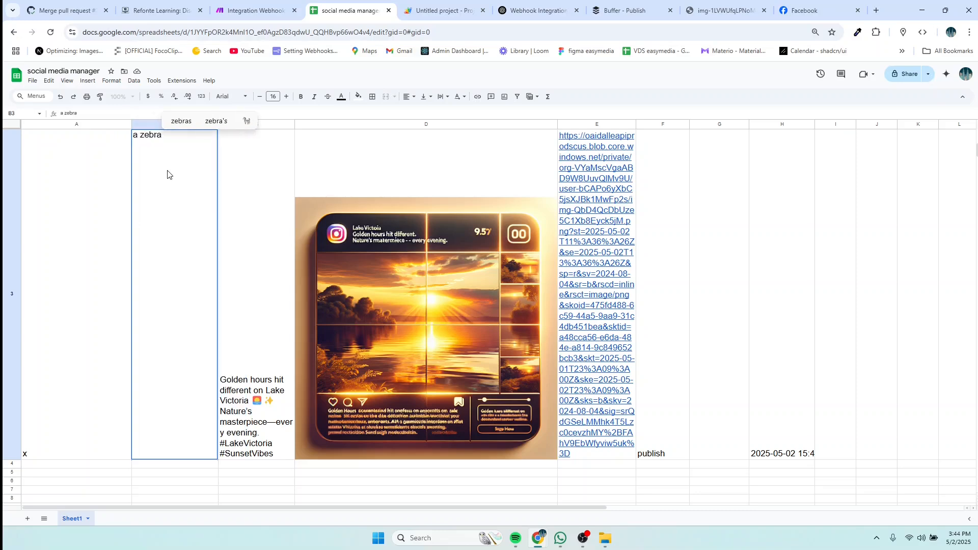
key("BackSpace")
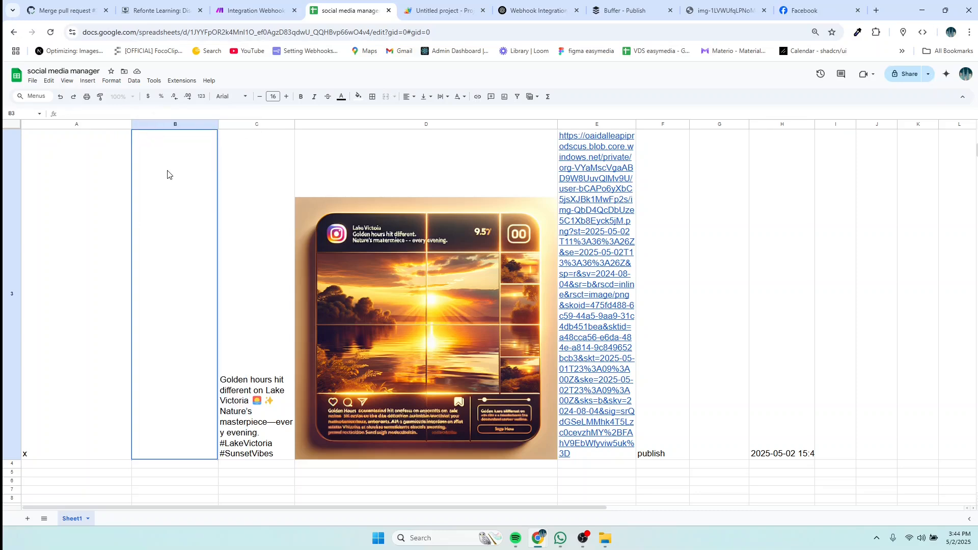
type("ld")
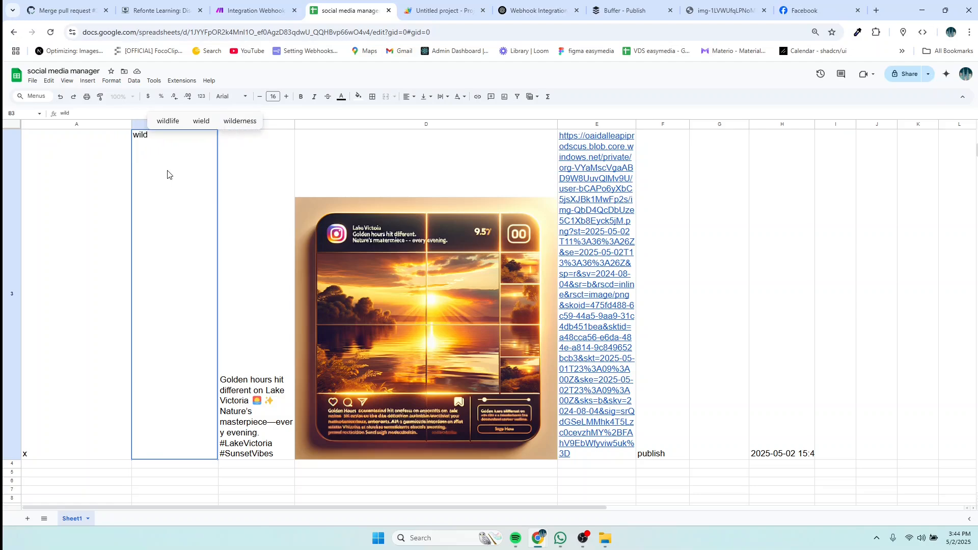
type("b")
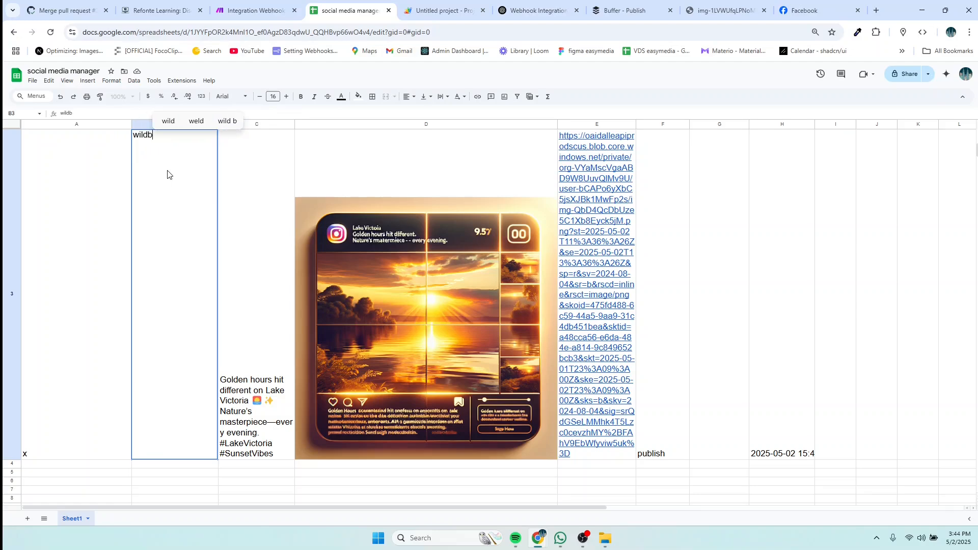
type("easts ")
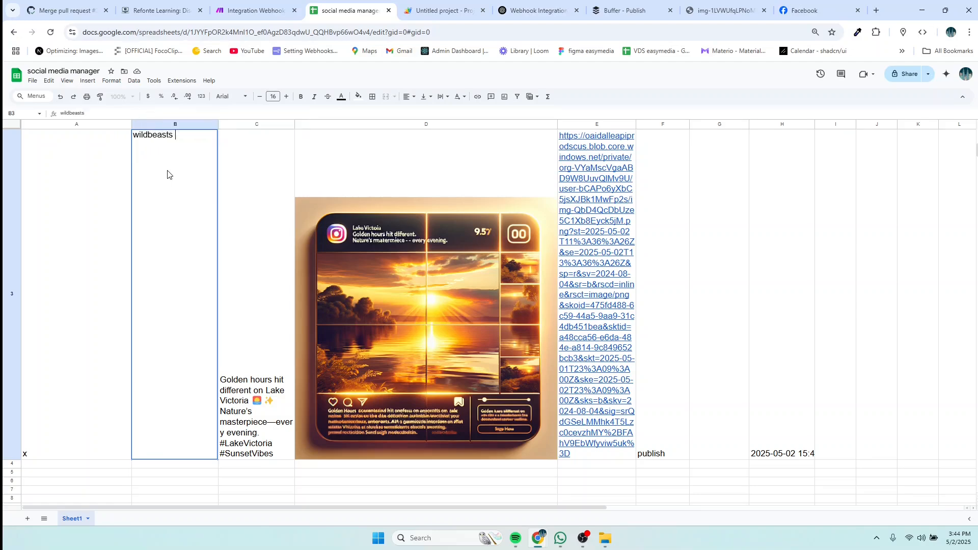
type("in ")
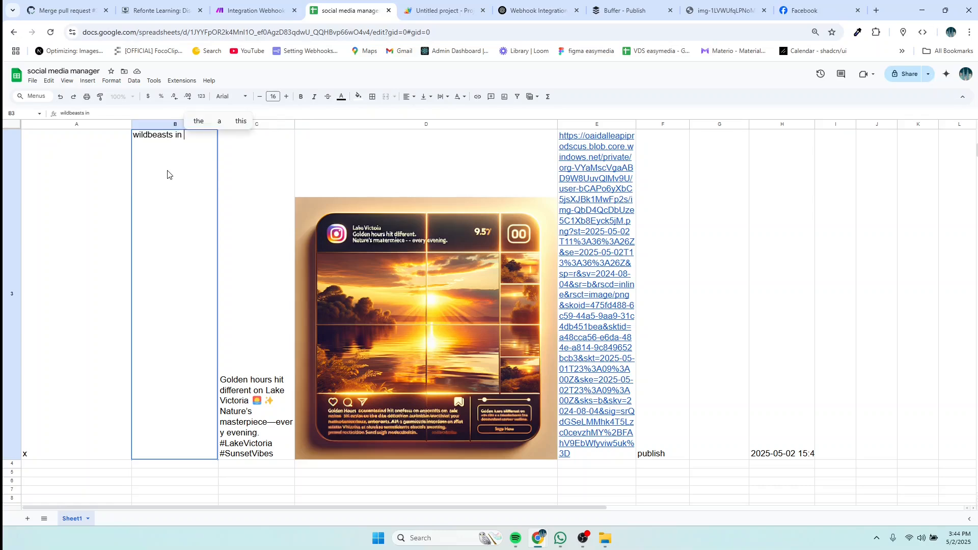
type("serenge")
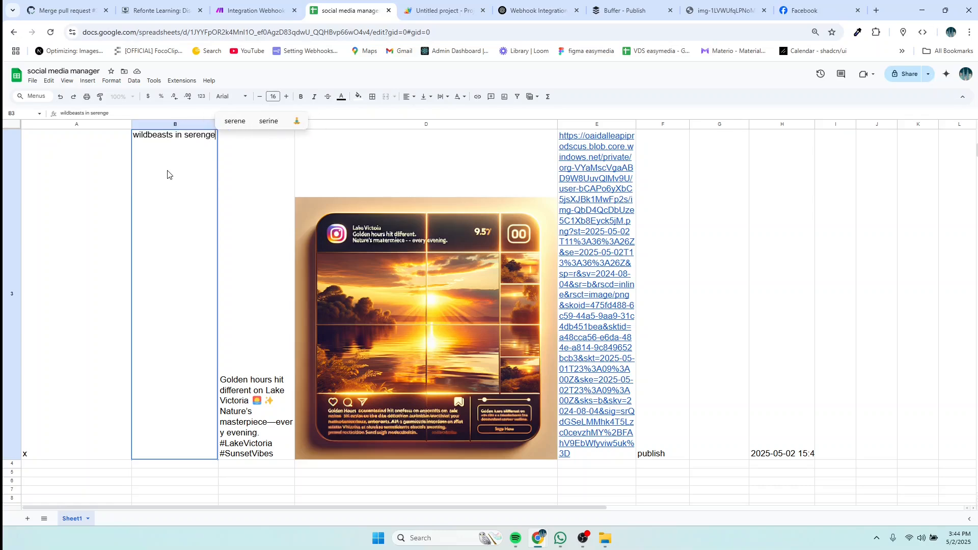
type("ti")
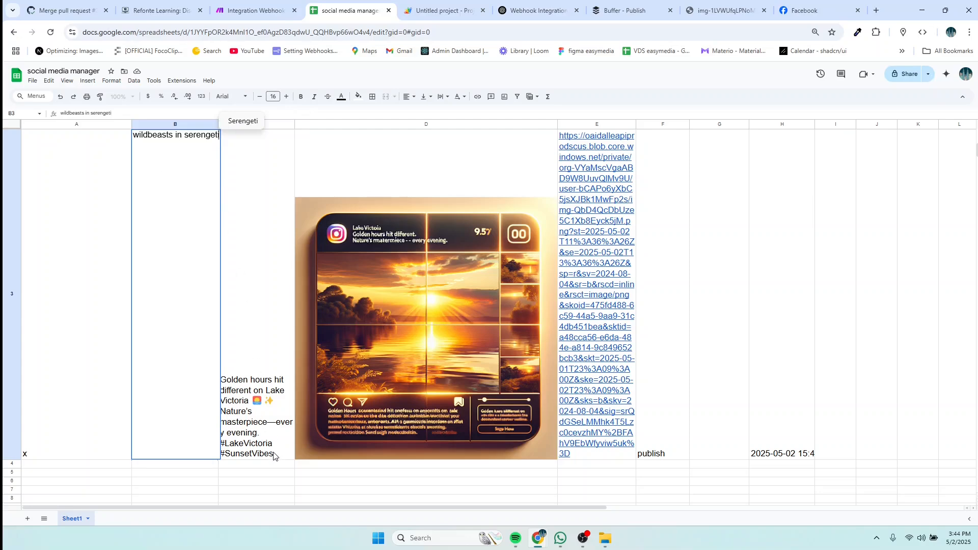
scroll(243, 239, "down", 2)
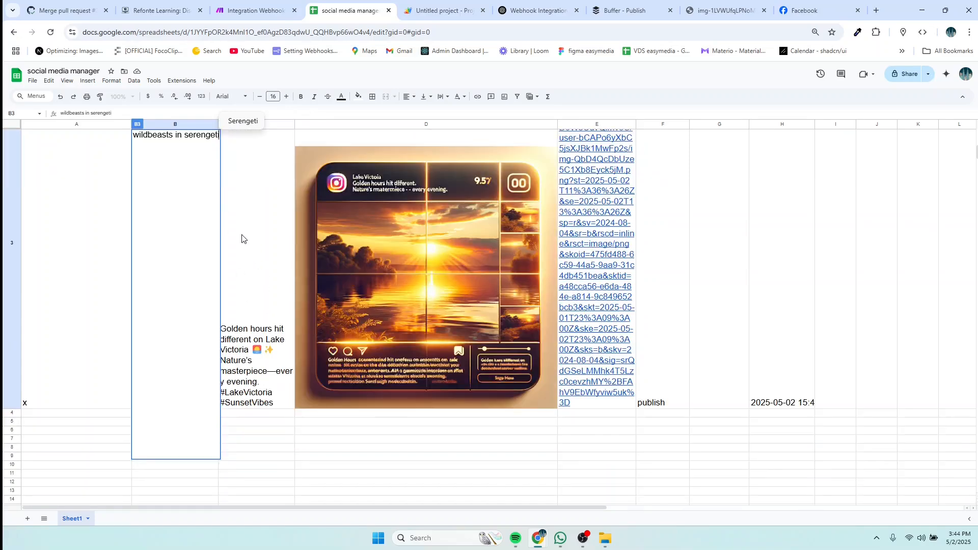
scroll(649, 405, "up", 3)
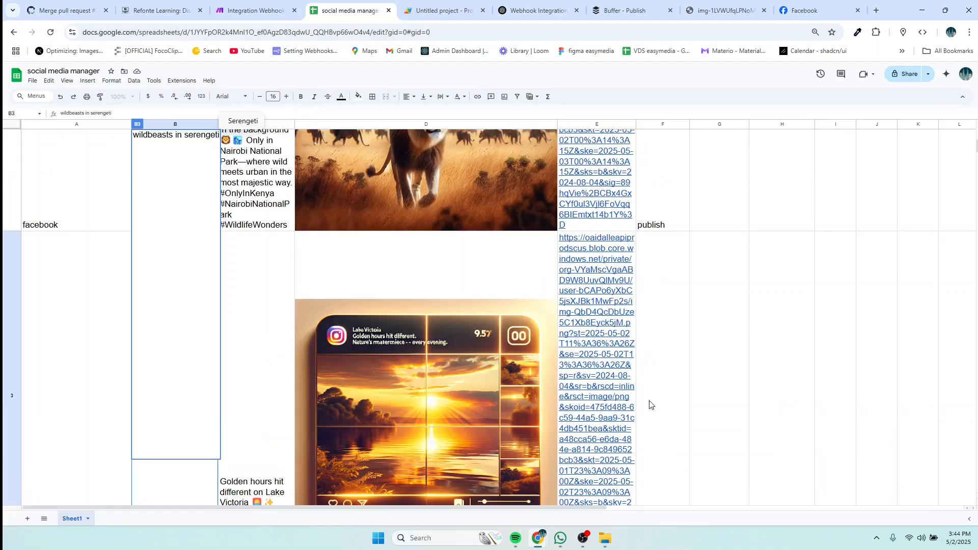
scroll(650, 405, "down", 4)
Step: Change F3's action from publish to 'create'
left_click(651, 356)
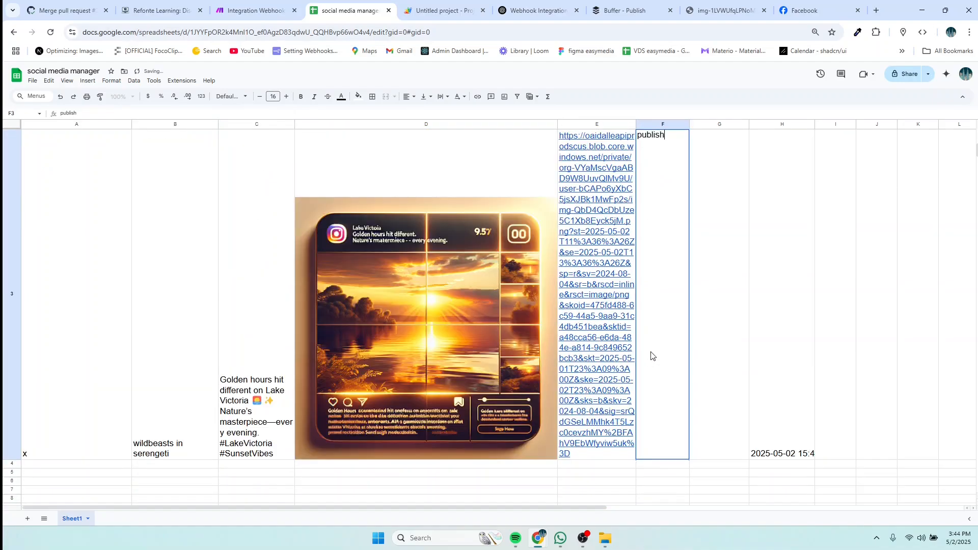
key("BackSpace")
key("BackSpace")
key("BackSpace")
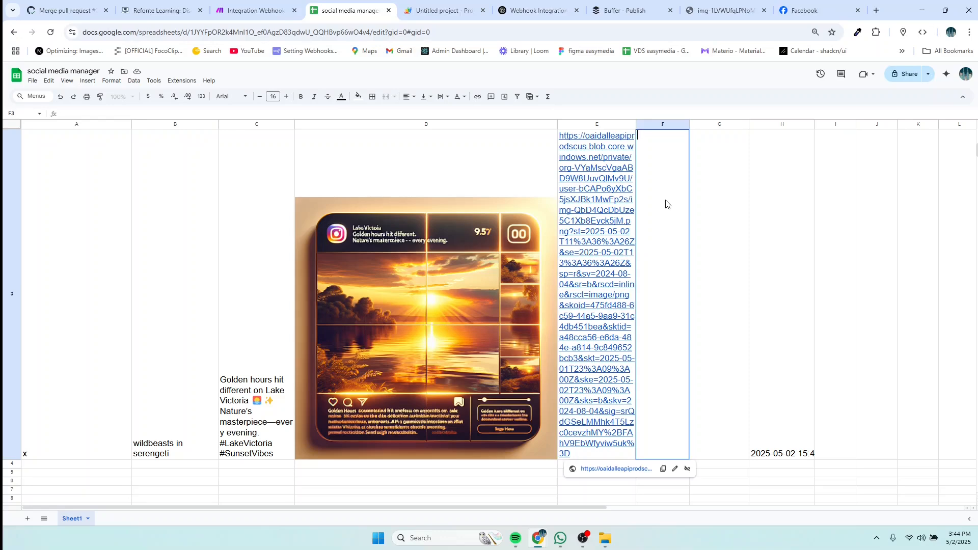
type("create")
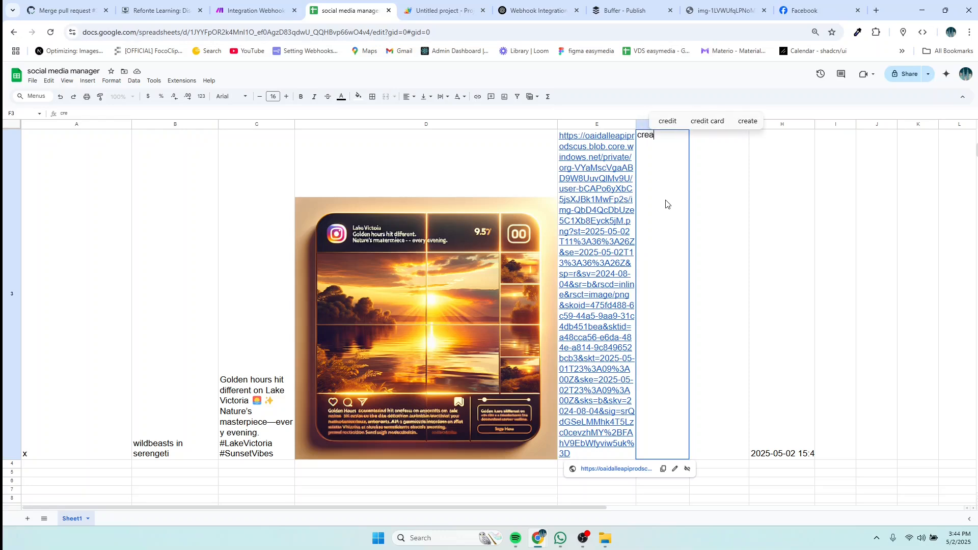
left_click(807, 458)
Step: Change H3's scheduled time from 15:45 to 15:47
double_click(807, 457)
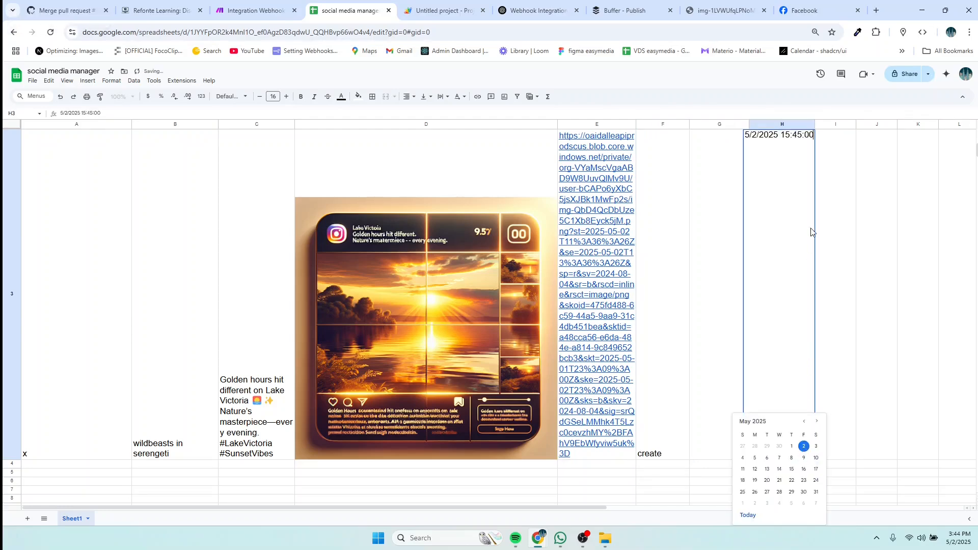
left_click(801, 135)
key("BackSpace")
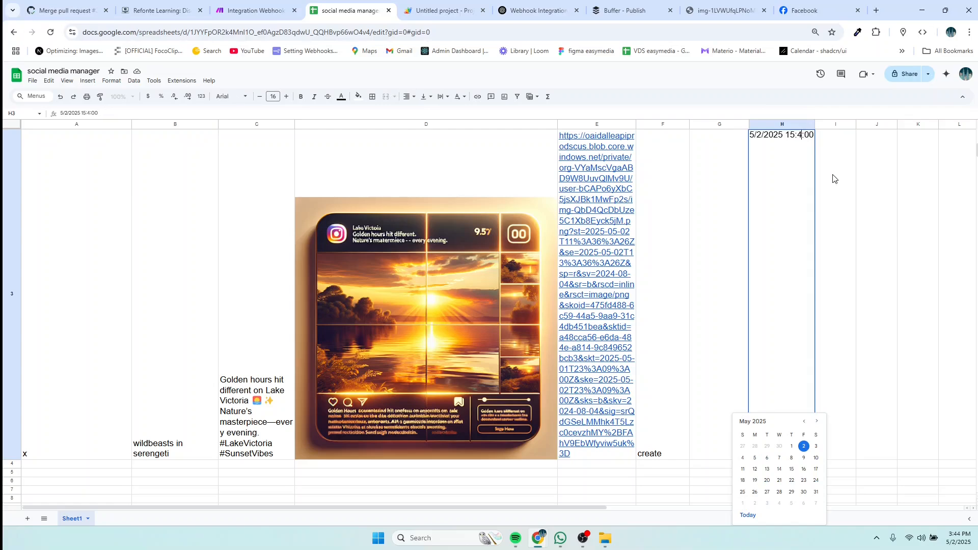
type("7")
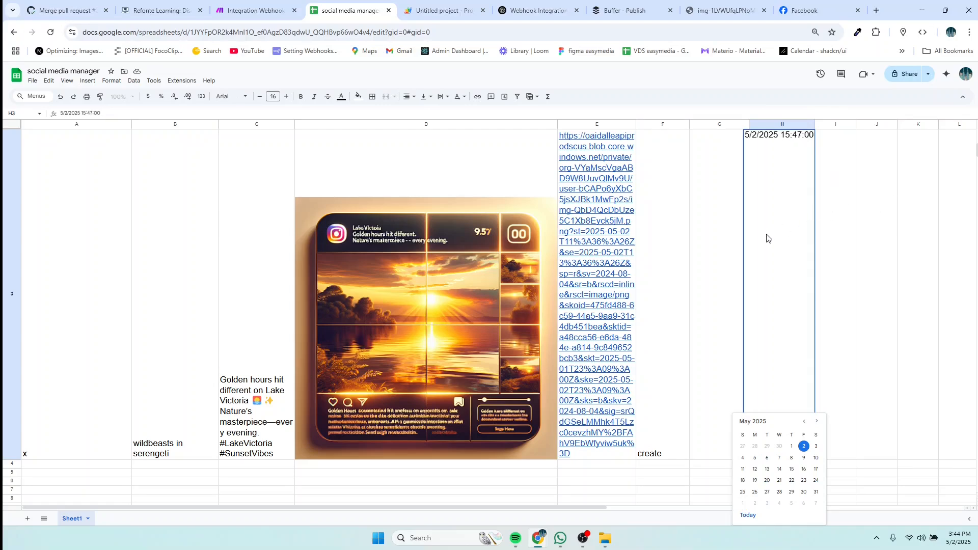
key("Return")
left_click(252, 10)
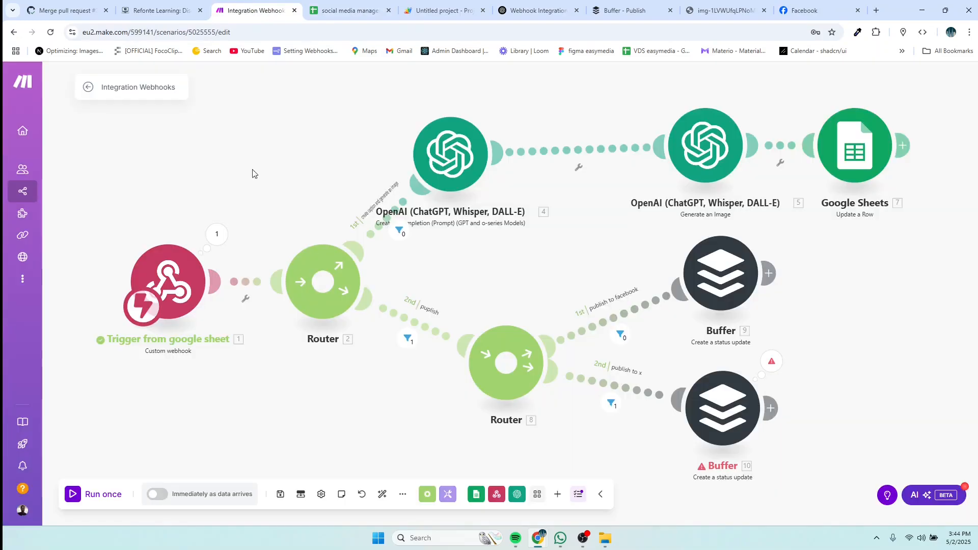
Step: Run the scenario once on new webhook data, triggering it from row 3 of the sheet
left_click(105, 495)
left_click(211, 507)
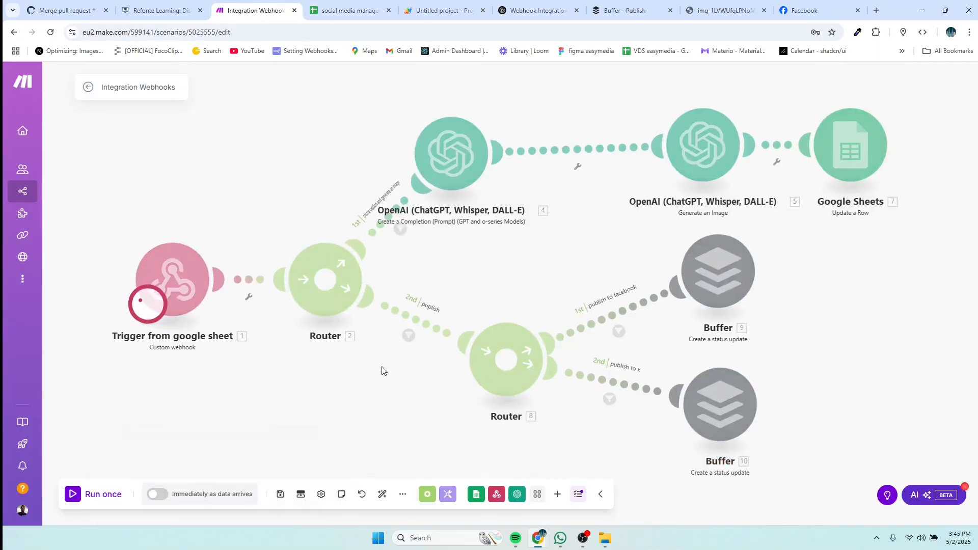
left_click(374, 6)
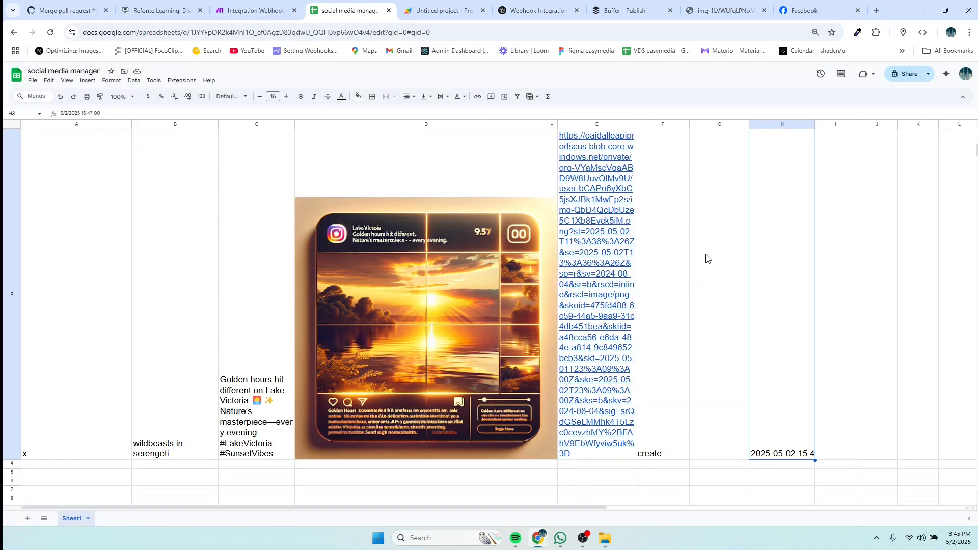
scroll(718, 184, "up", 3)
scroll(721, 197, "down", 6)
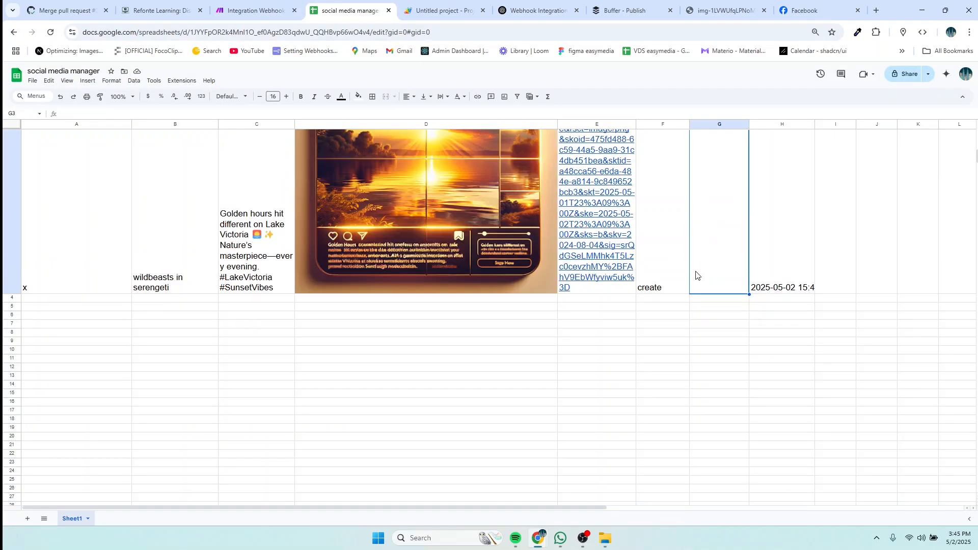
double_click(706, 283)
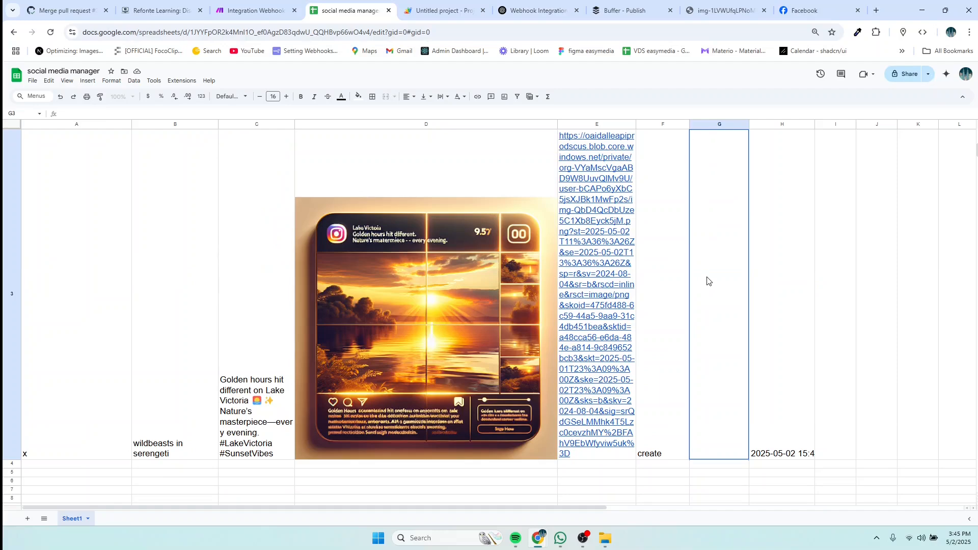
key("Escape")
left_click(250, 10)
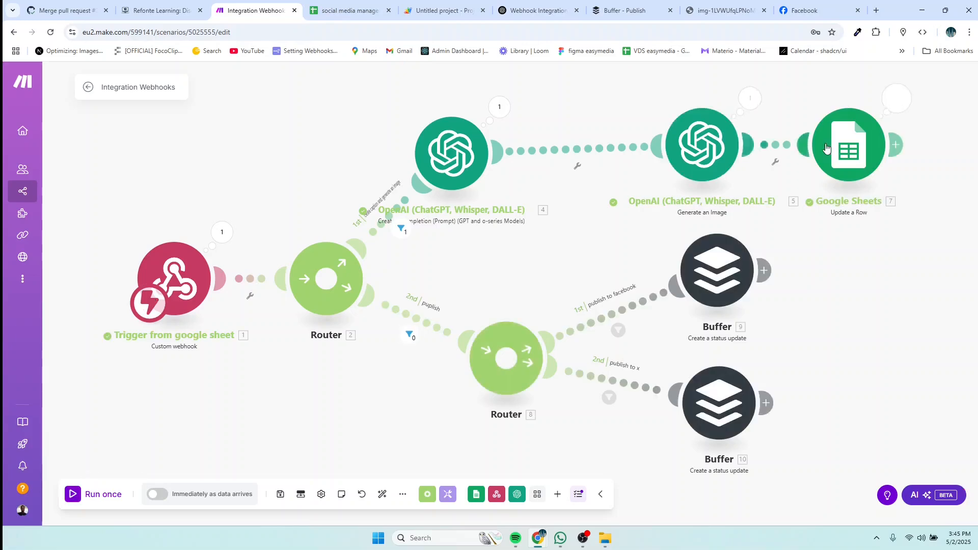
Step: Check row 3 for the generated Serengeti image and caption, then run the scenario again
left_click(347, 11)
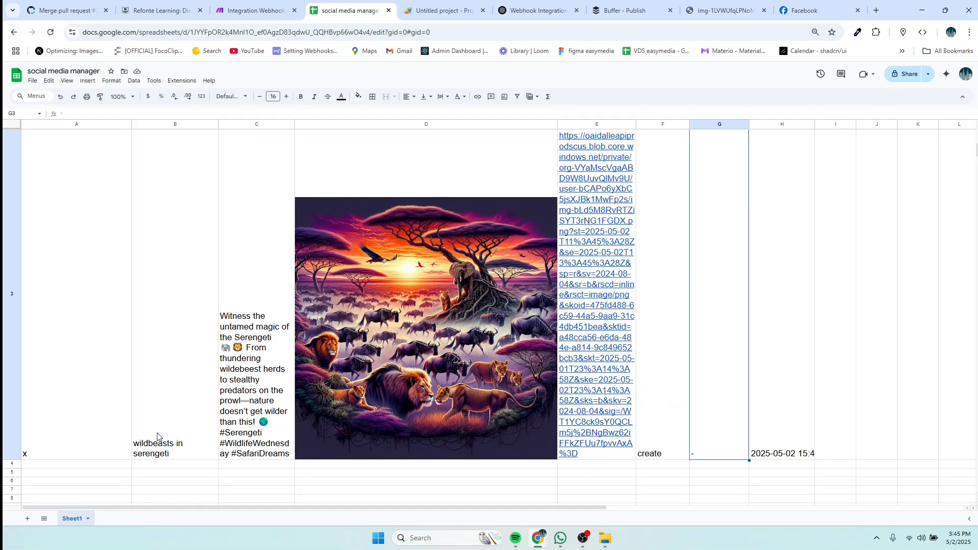
scroll(715, 416, "down", 3)
scroll(715, 416, "up", 3)
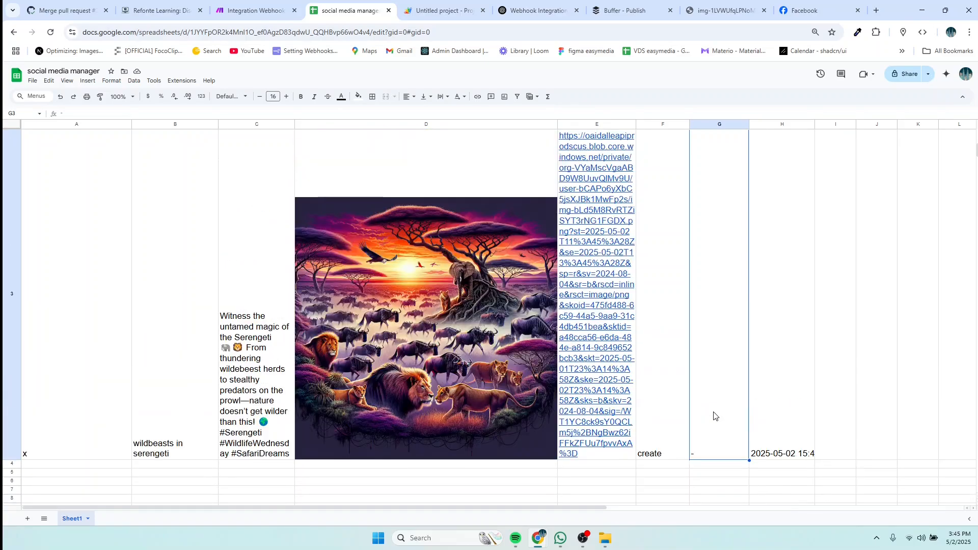
left_click(242, 14)
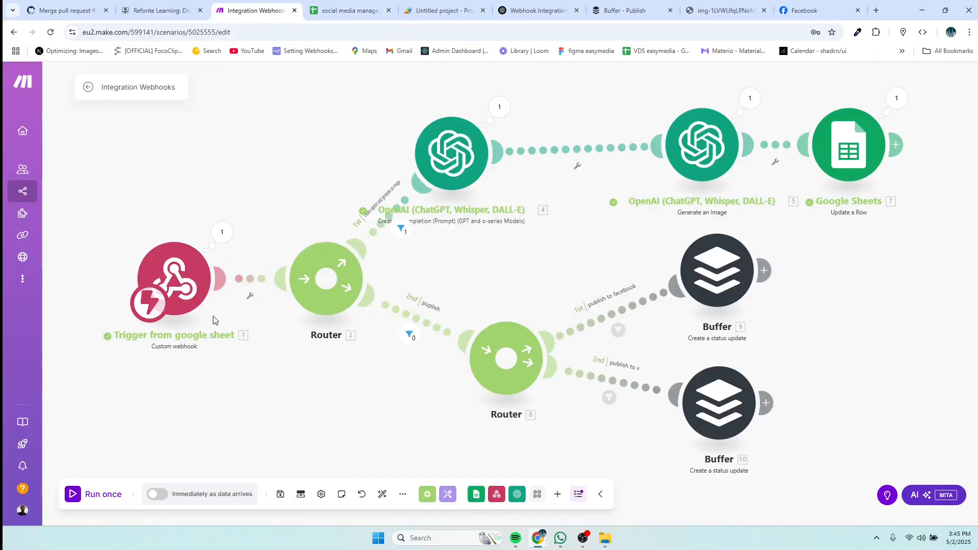
left_click(100, 504)
left_click(191, 510)
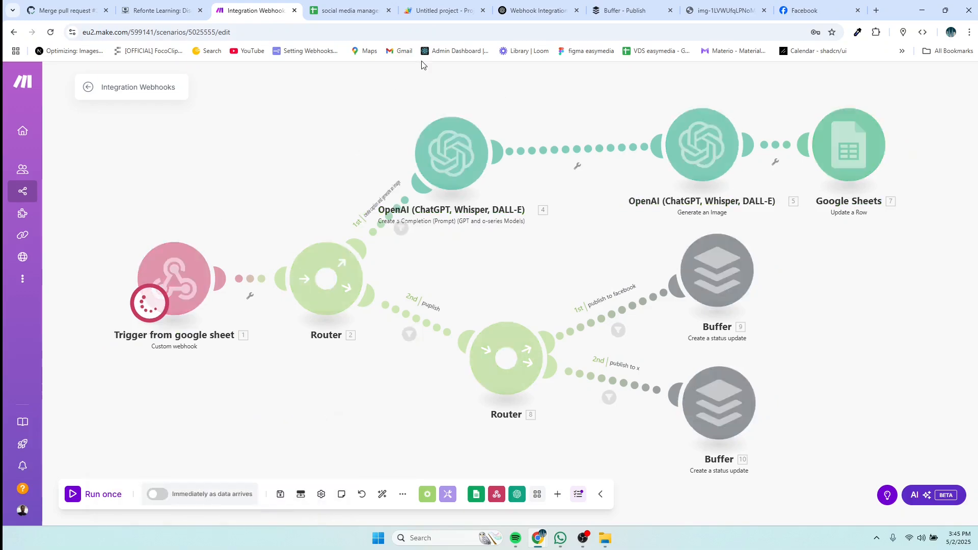
left_click(349, 10)
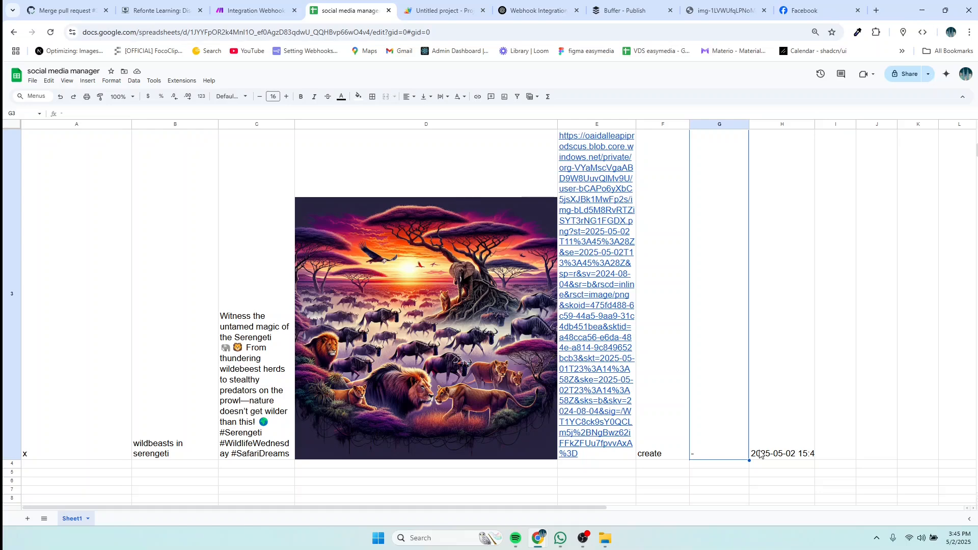
Step: Set F3's action to 'publish' and confirm the Serengeti post reaches Buffer's X queue
double_click(652, 458)
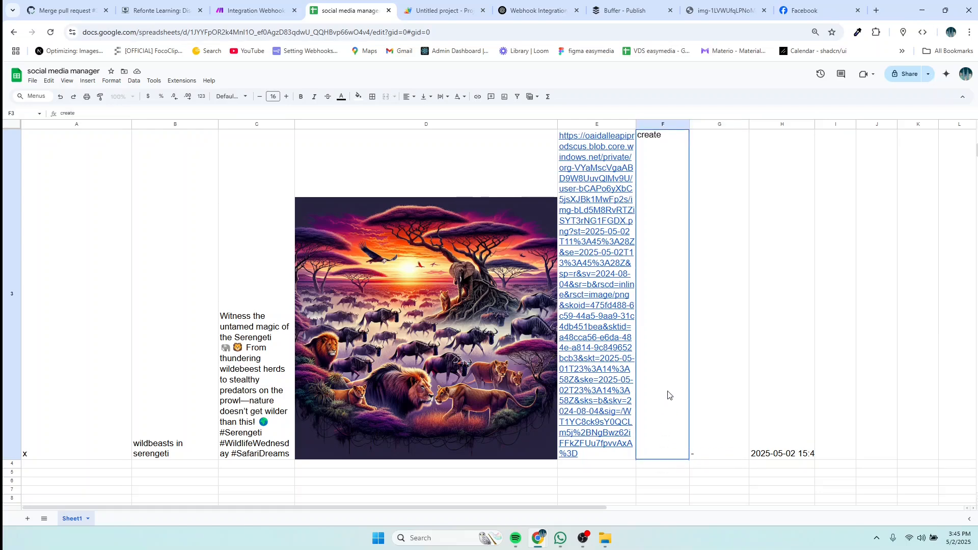
type("publish")
key("Return")
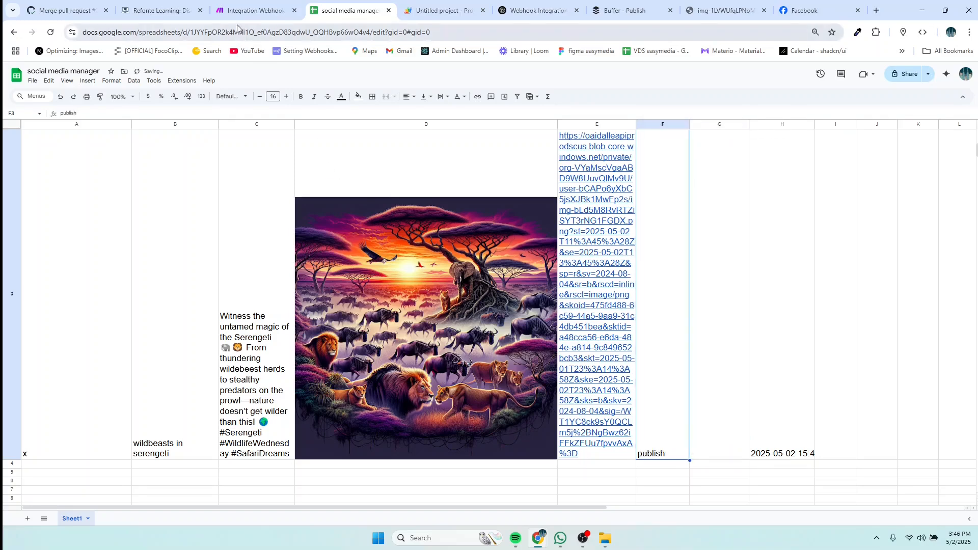
left_click(252, 10)
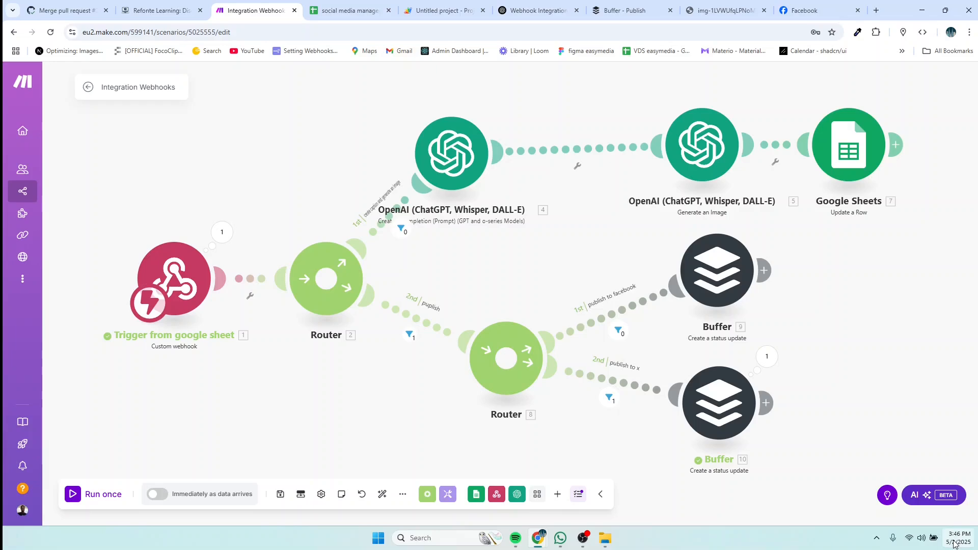
left_click(625, 14)
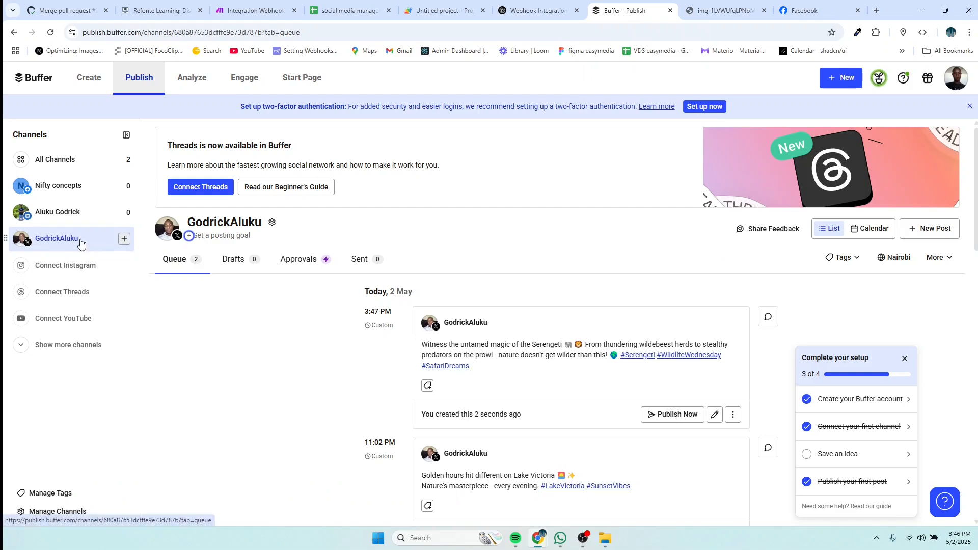
Step: Scroll to the Serengeti post queued for 3:47 PM, then go to the Facebook page
scroll(503, 396, "down", 1)
scroll(504, 395, "down", 2)
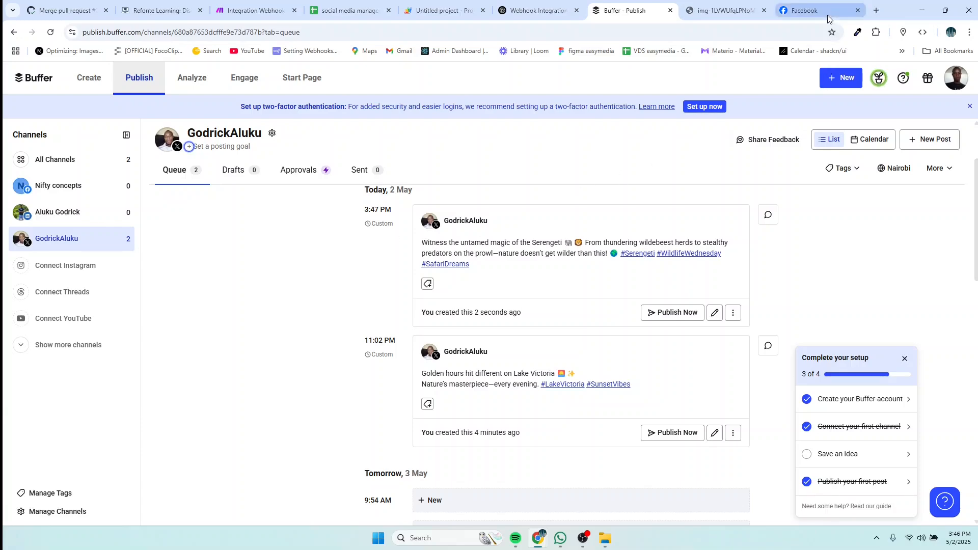
left_click(810, 10)
Step: Search for twitter from the address bar and open X's Login sitelink
left_click(272, 33)
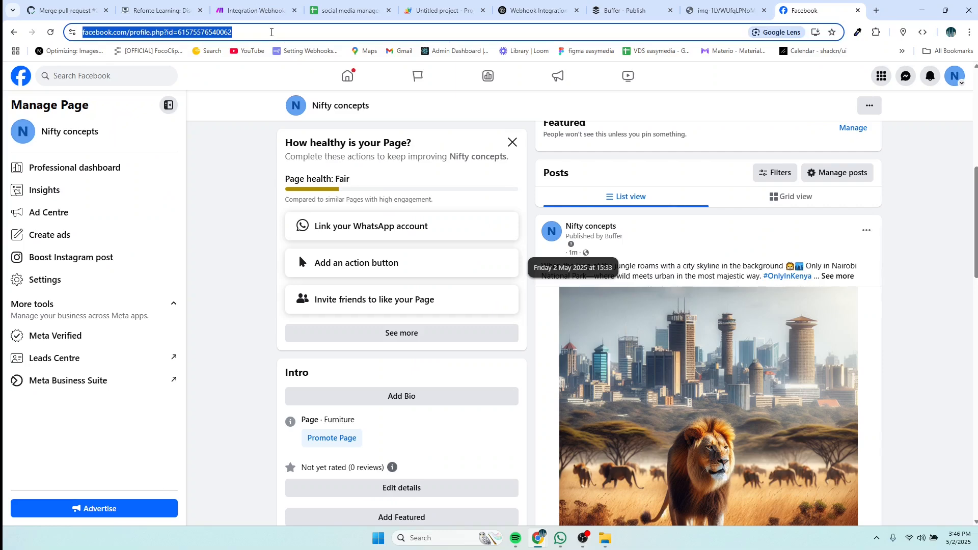
type("twee")
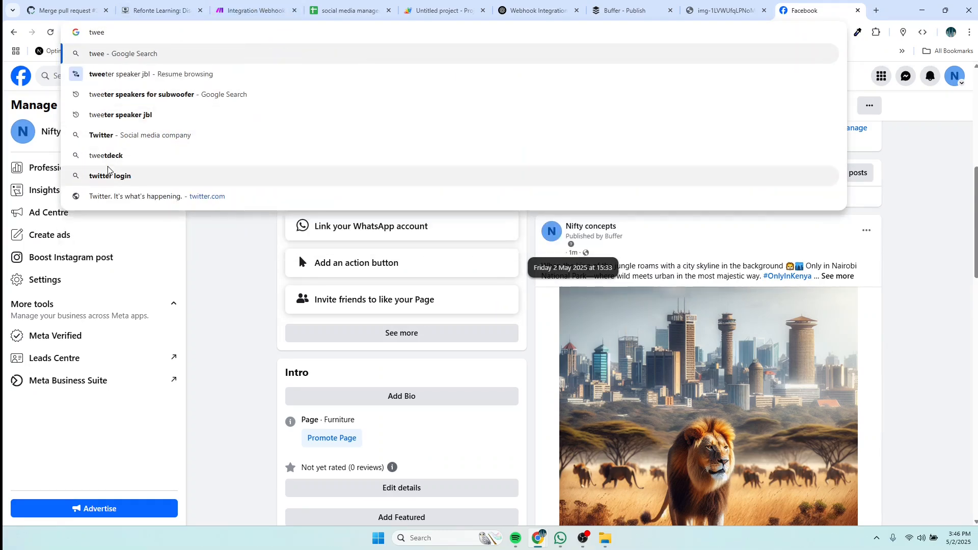
left_click(111, 136)
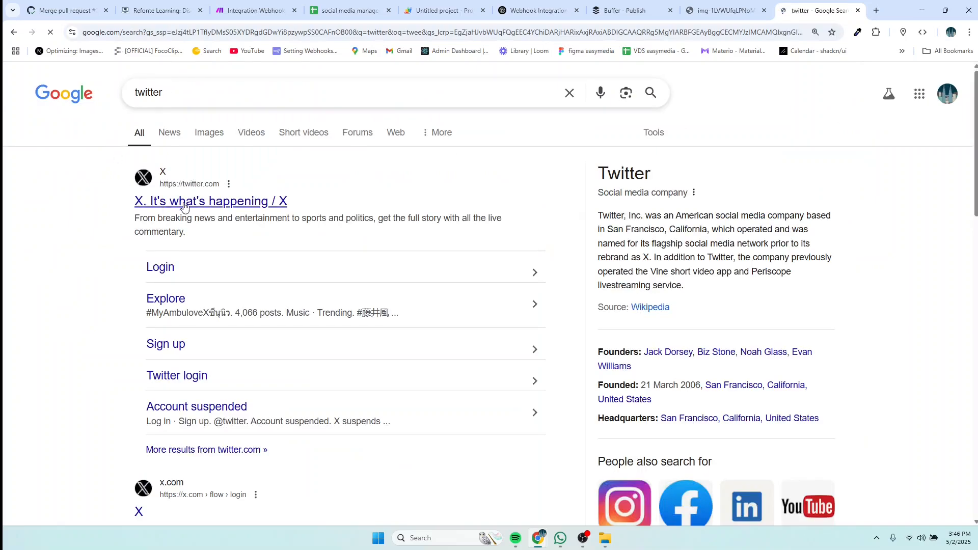
left_click(164, 268)
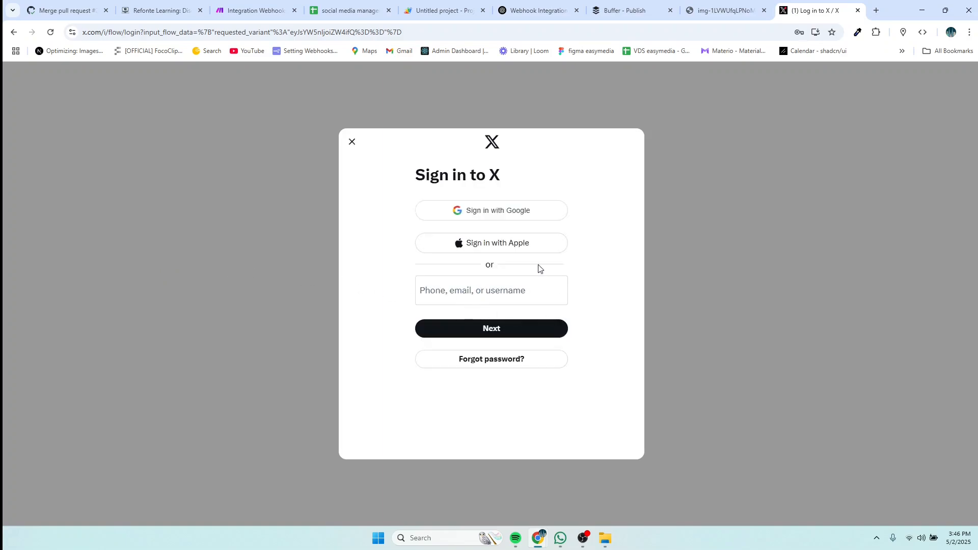
left_click(482, 210)
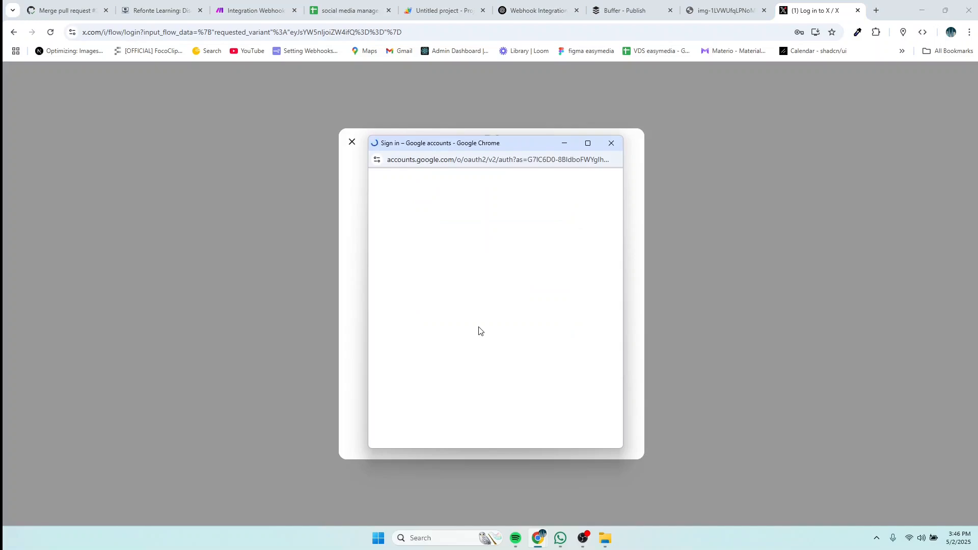
left_click(459, 297)
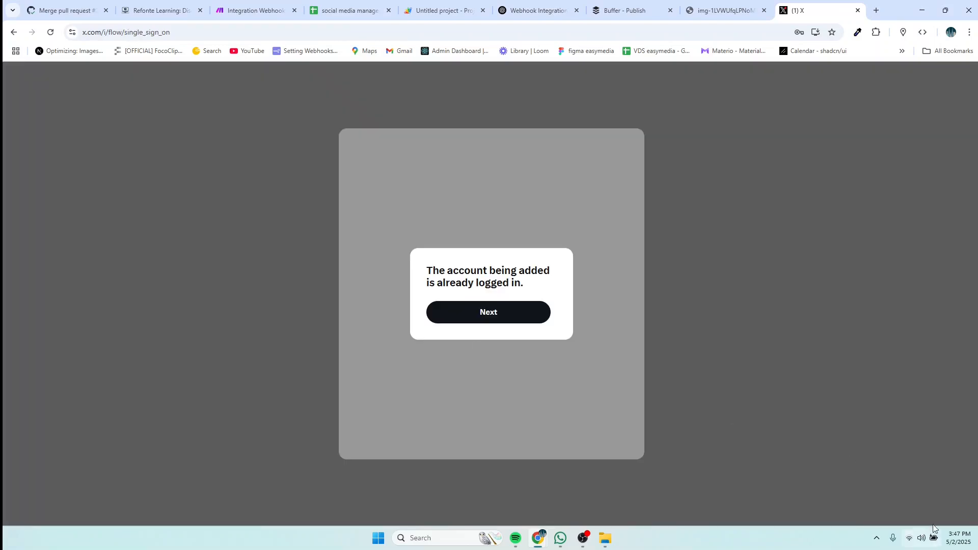
left_click(488, 314)
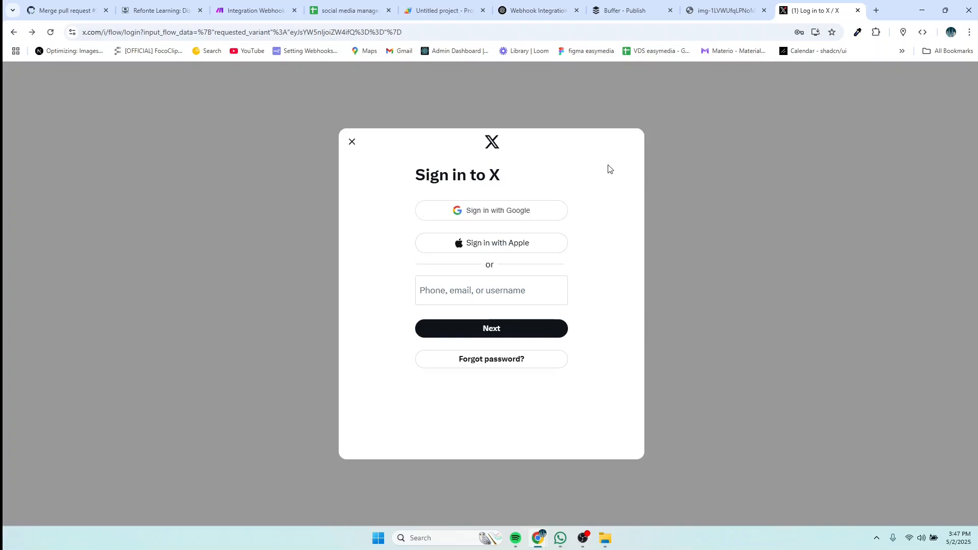
left_click(478, 213)
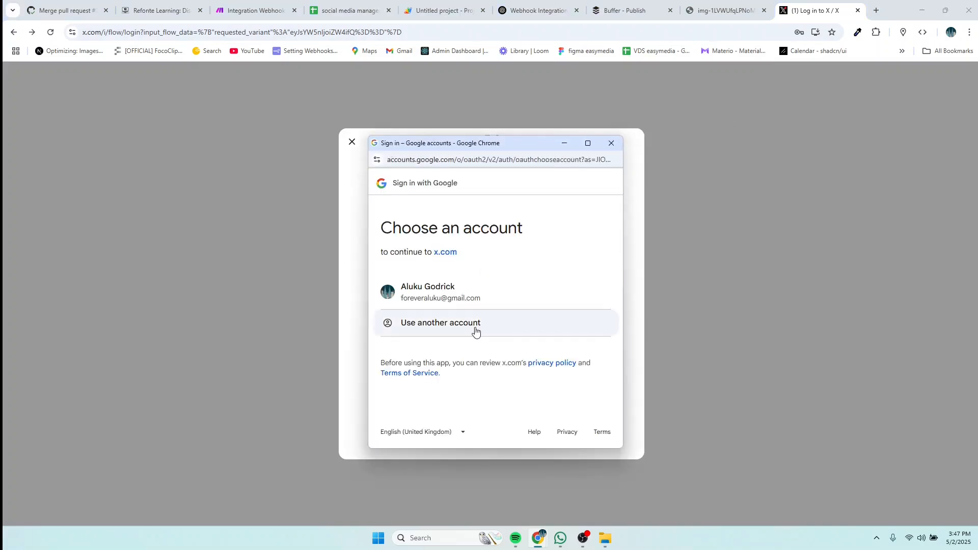
left_click(462, 297)
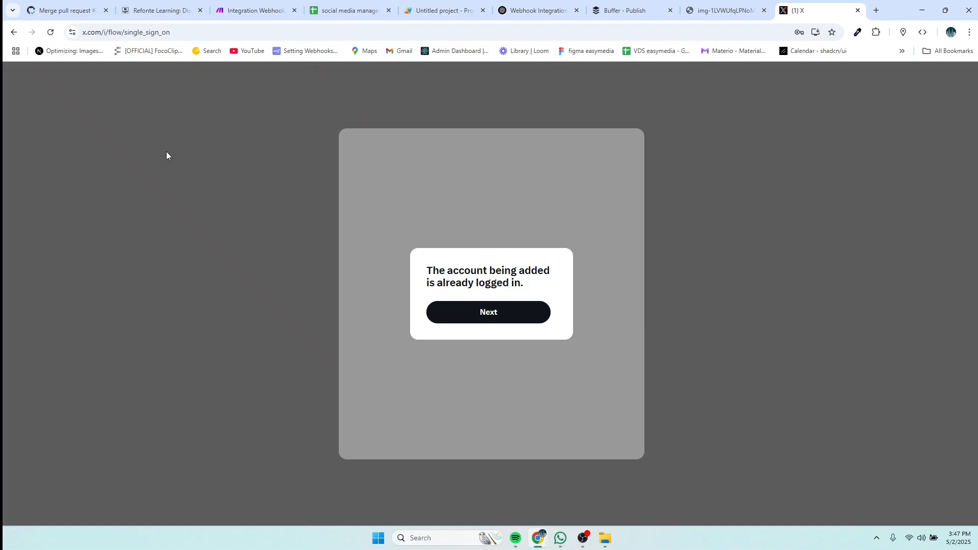
left_click(447, 315)
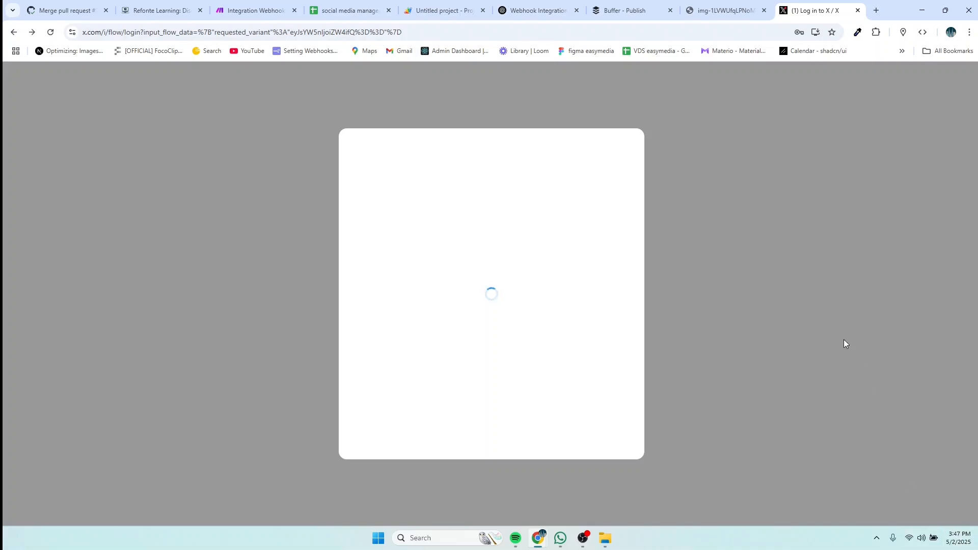
left_click(609, 10)
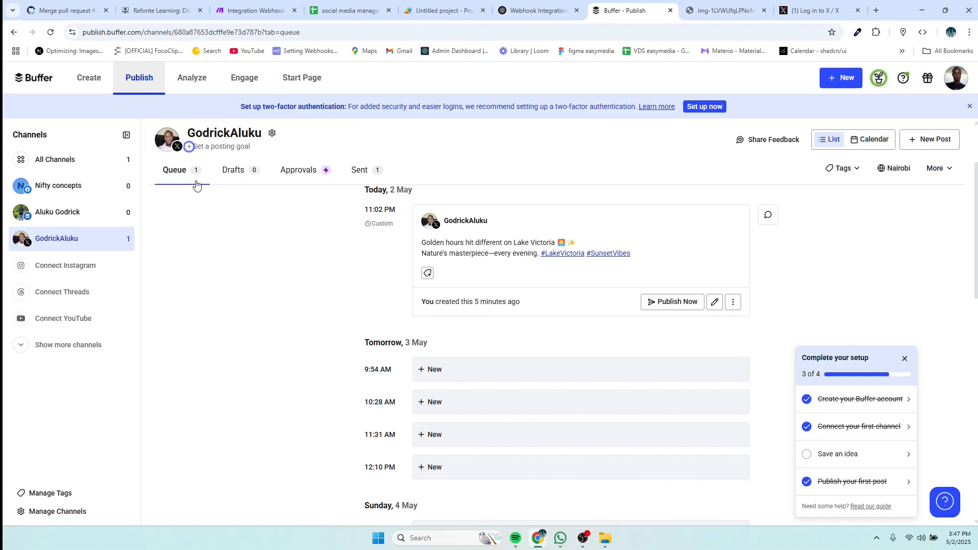
scroll(463, 278, "up", 2)
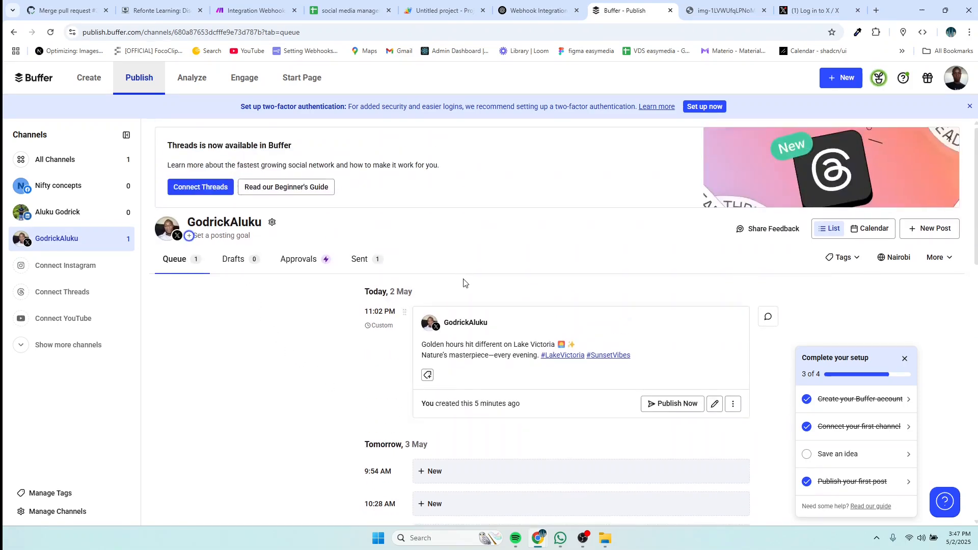
left_click(374, 263)
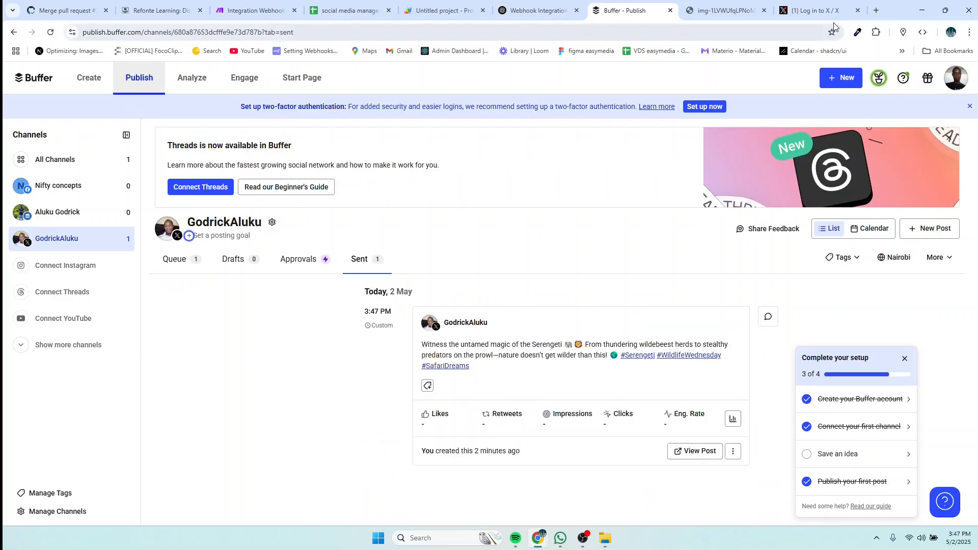
left_click(818, 11)
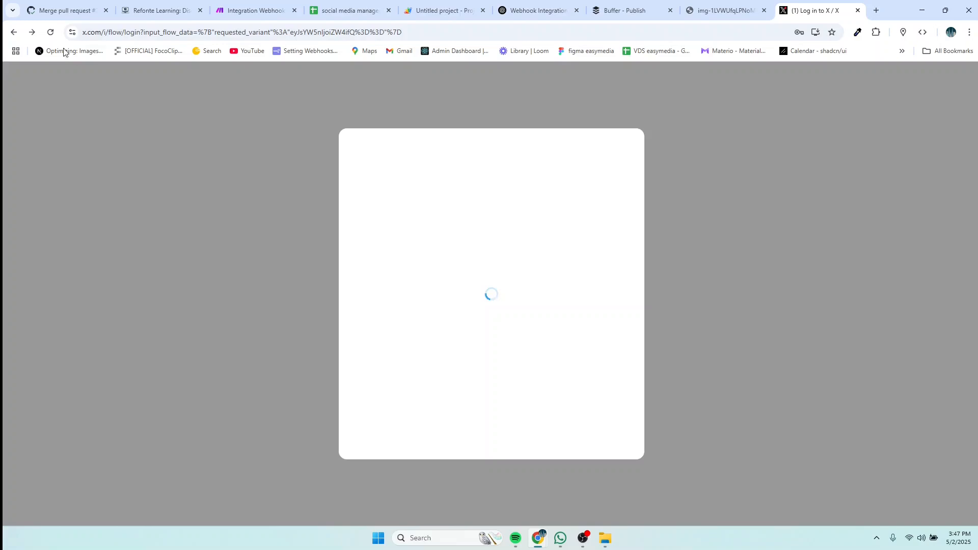
Step: Reload X, dismiss the stuck sign-in prompt, and look over the Notifications page
left_click(51, 34)
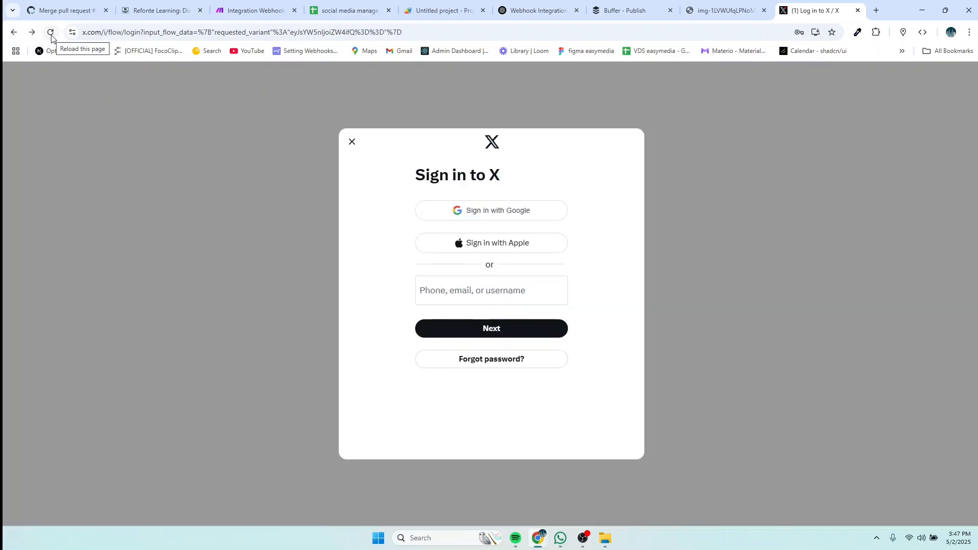
left_click(352, 143)
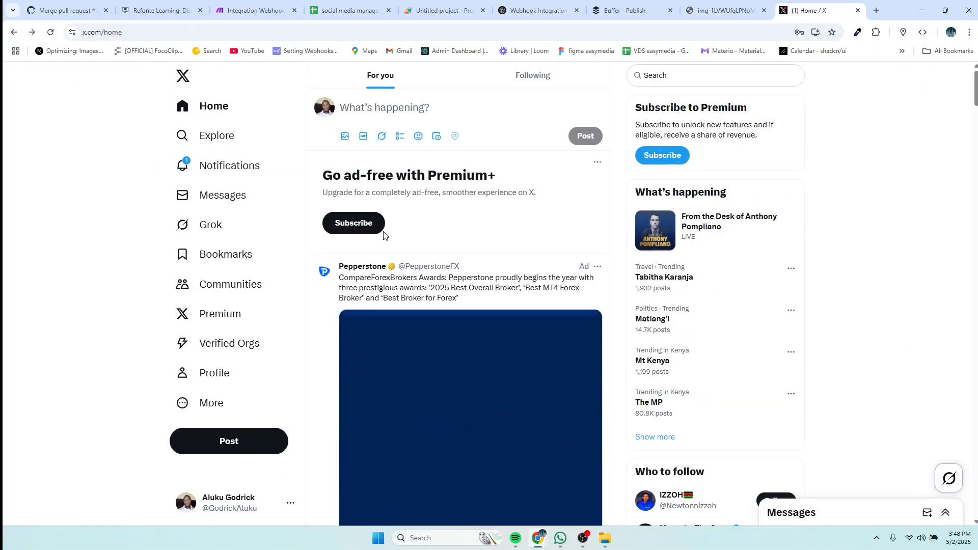
left_click(234, 169)
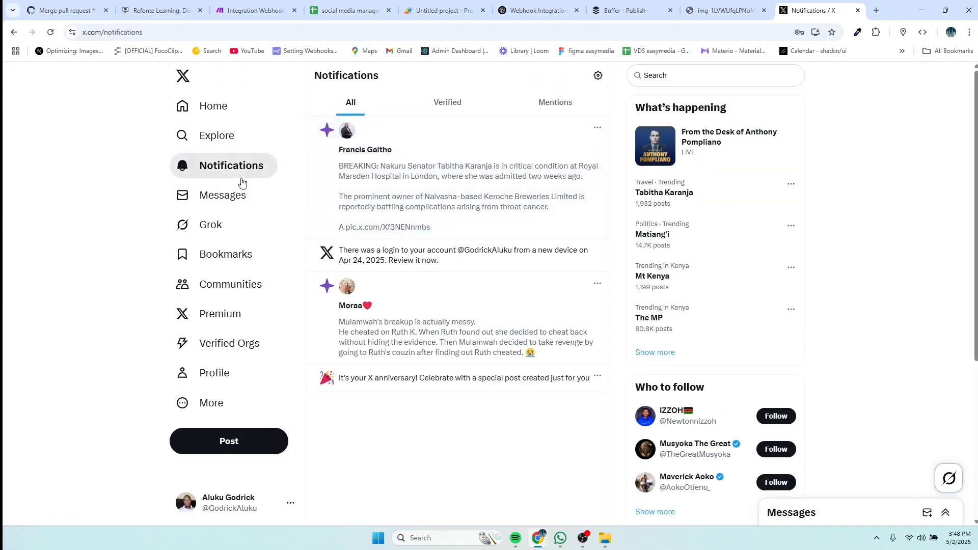
scroll(507, 268, "down", 4)
scroll(507, 269, "up", 4)
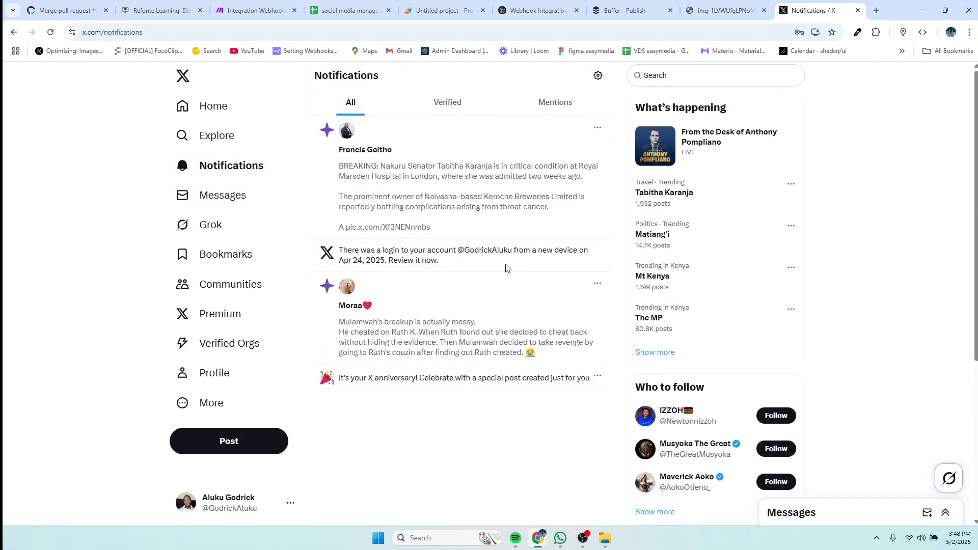
scroll(507, 268, "down", 3)
scroll(507, 269, "up", 3)
Step: Return to the Home feed, scroll through it, and bring up the account options
left_click(219, 112)
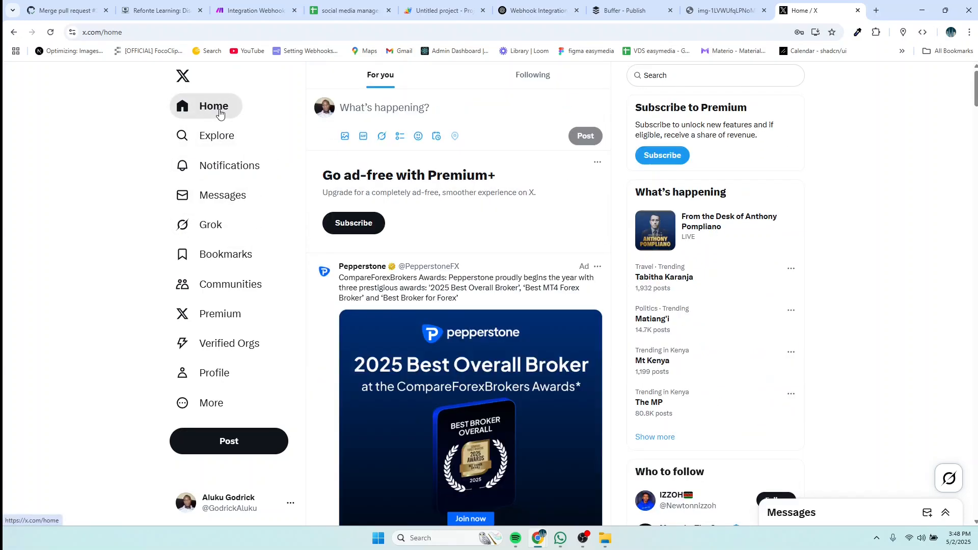
scroll(442, 276, "down", 7)
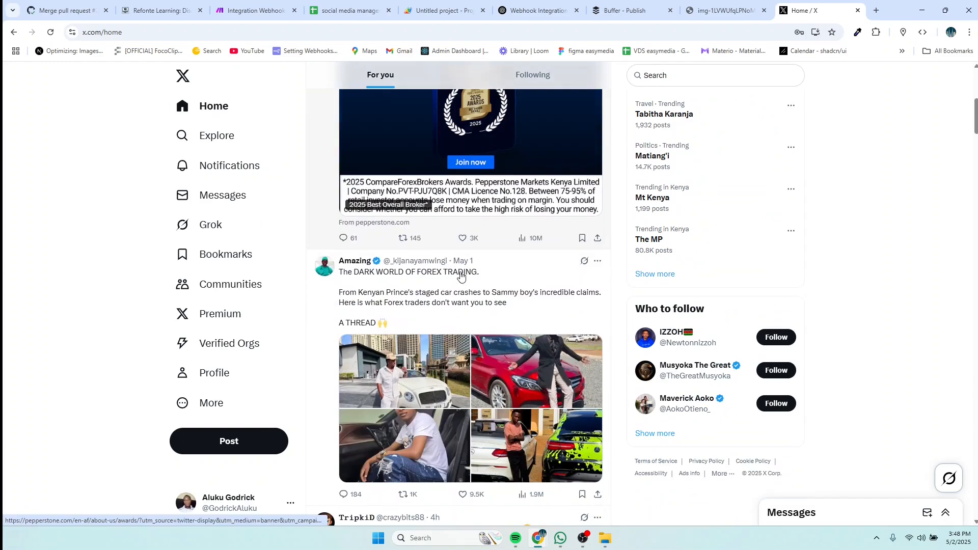
scroll(461, 276, "down", 13)
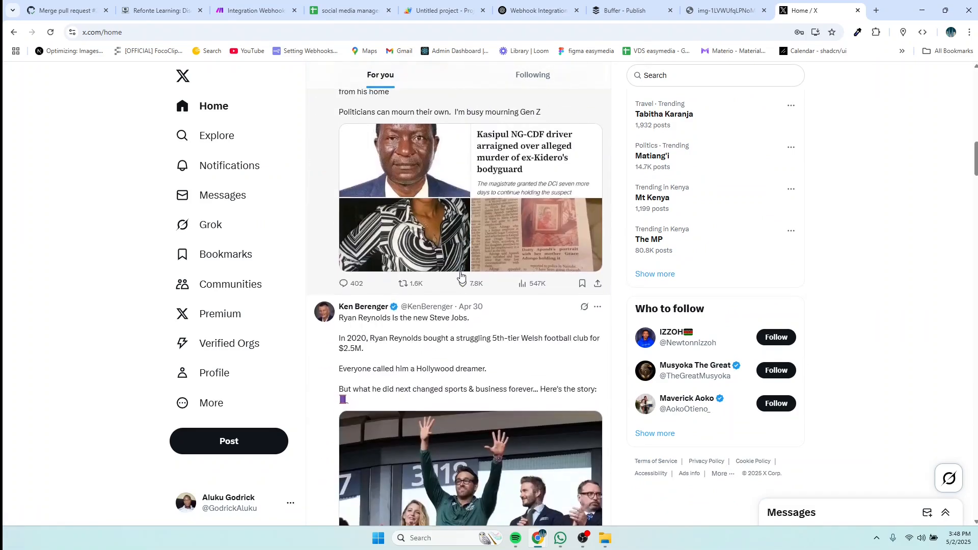
scroll(461, 276, "down", 4)
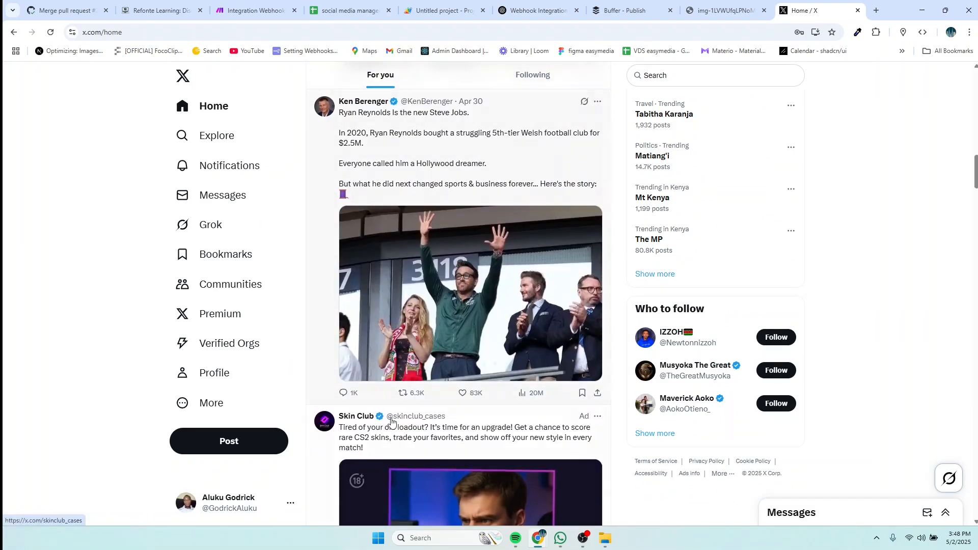
left_click(228, 507)
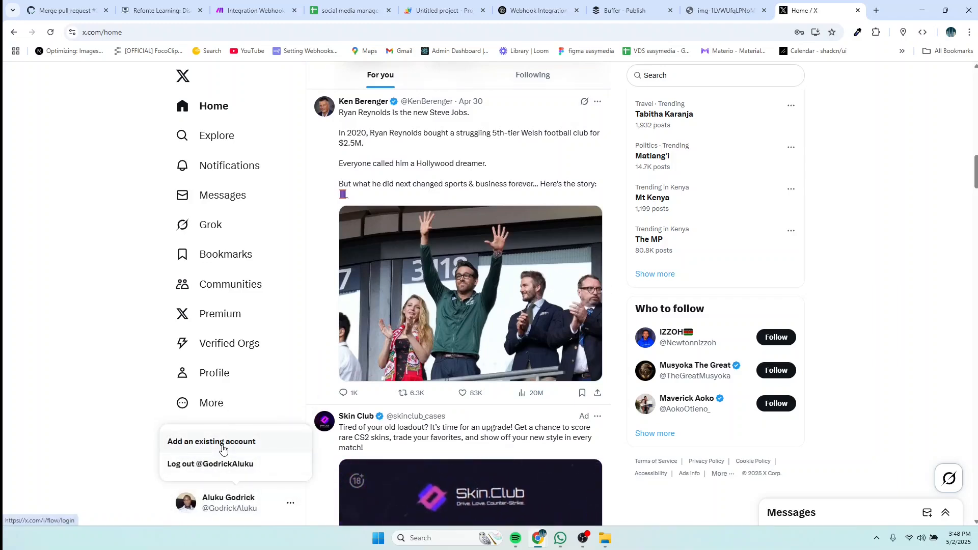
scroll(286, 284, "down", 10)
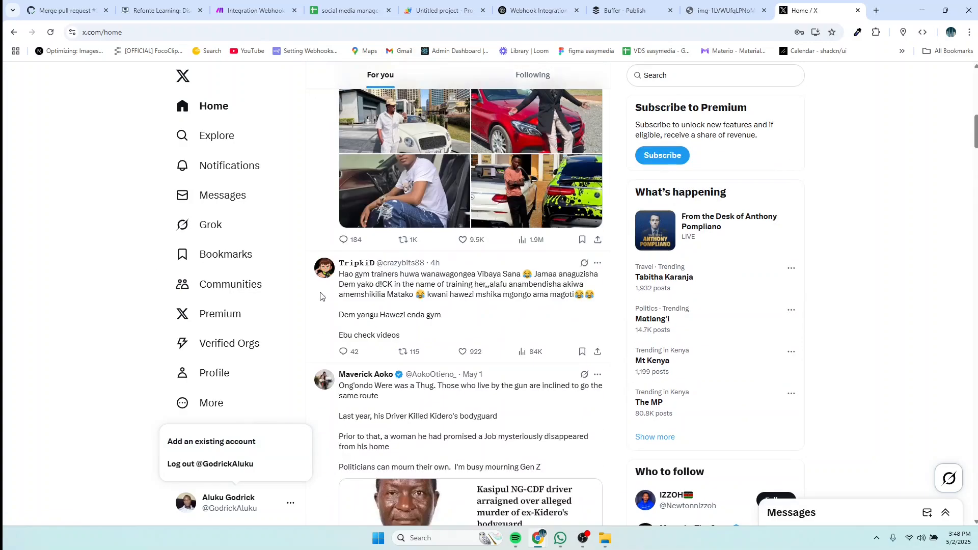
Step: Log out of the current X account from the profile menu and confirm
scroll(531, 337, "up", 1)
left_click(212, 501)
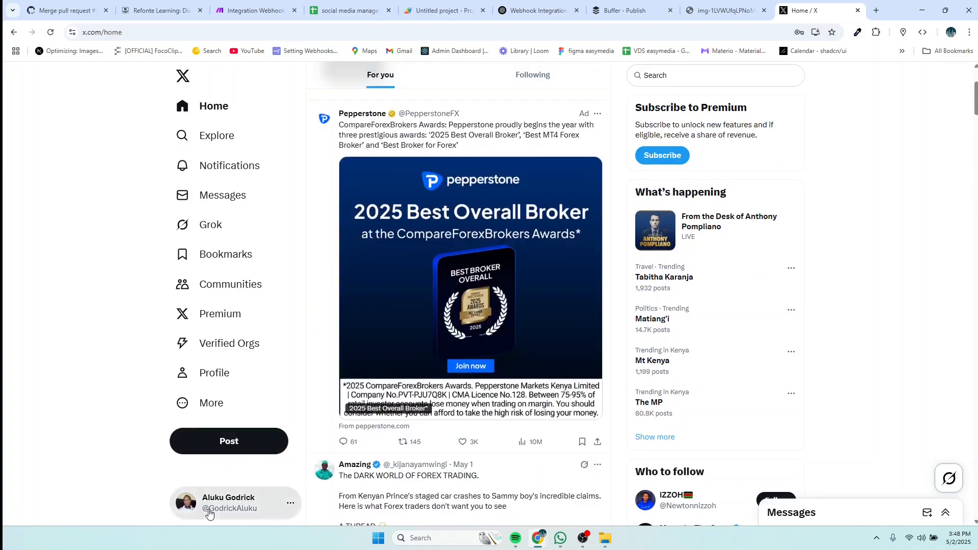
left_click(211, 513)
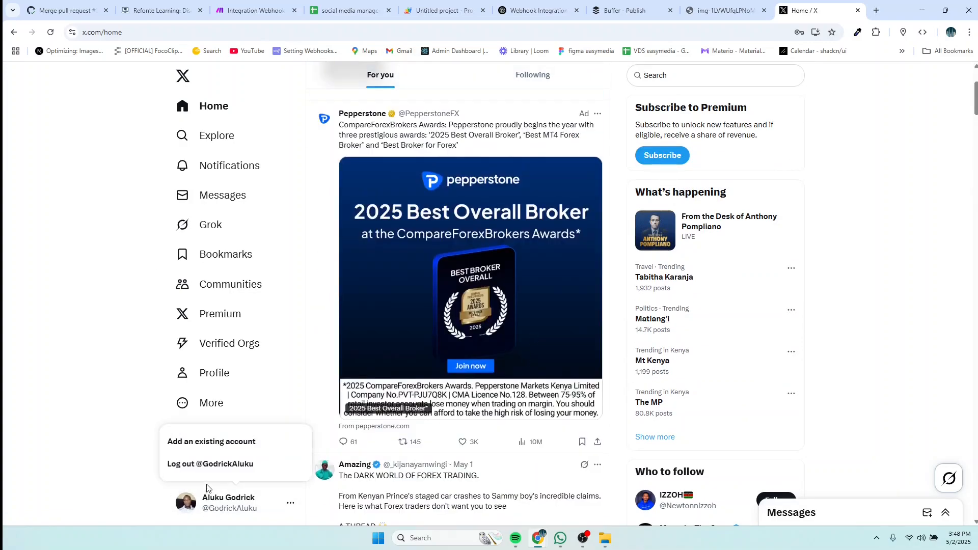
left_click(291, 504)
left_click(292, 505)
left_click(292, 505)
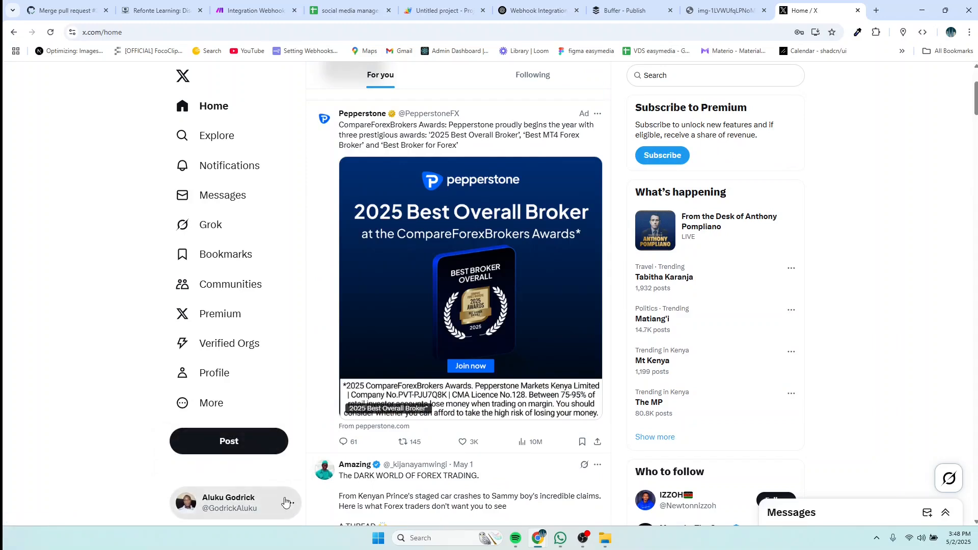
left_click(287, 504)
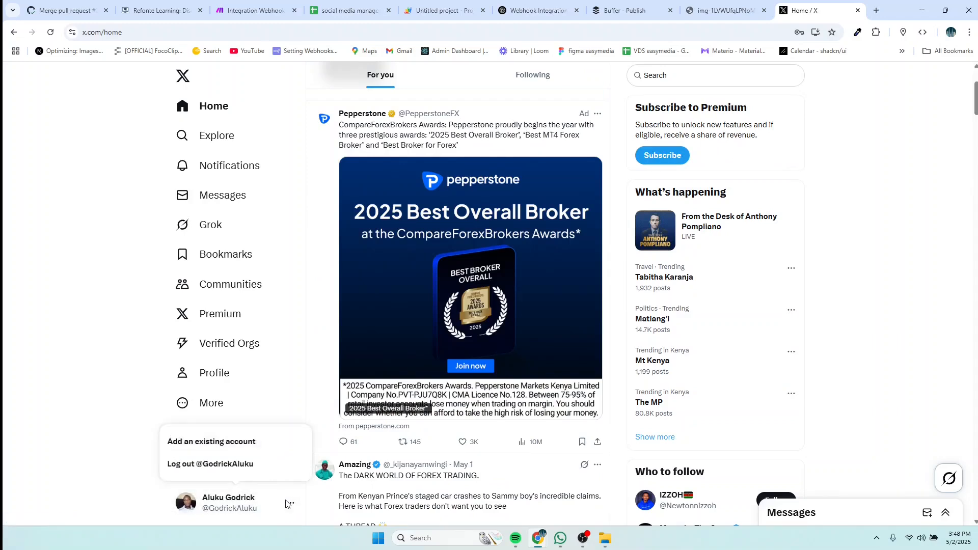
left_click(237, 464)
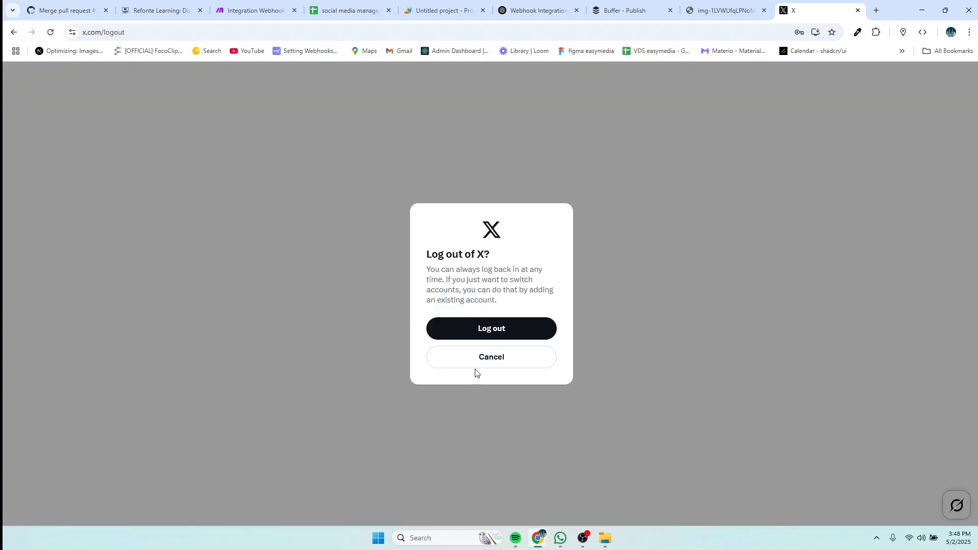
left_click(490, 333)
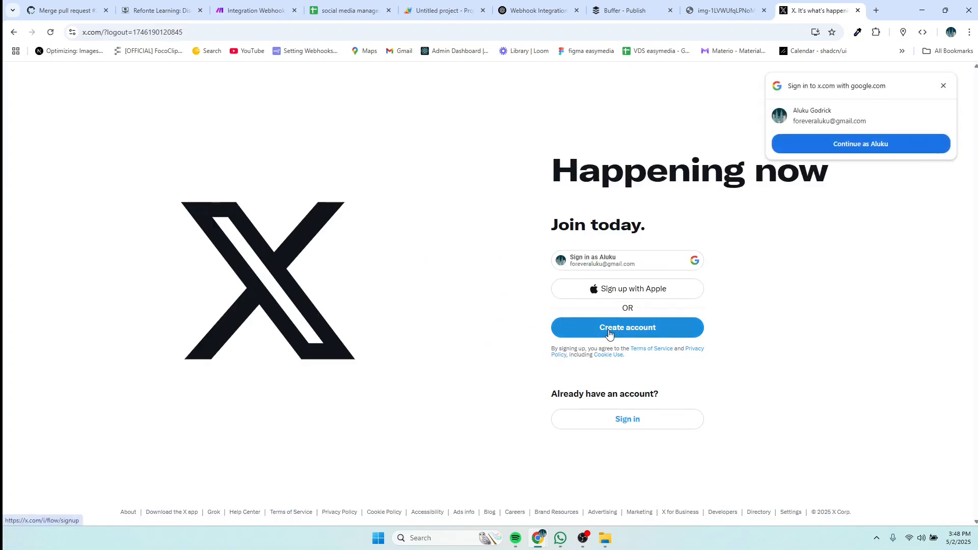
Step: Sign back in to X with the Google account and dismiss the leftover Google prompt
left_click(601, 266)
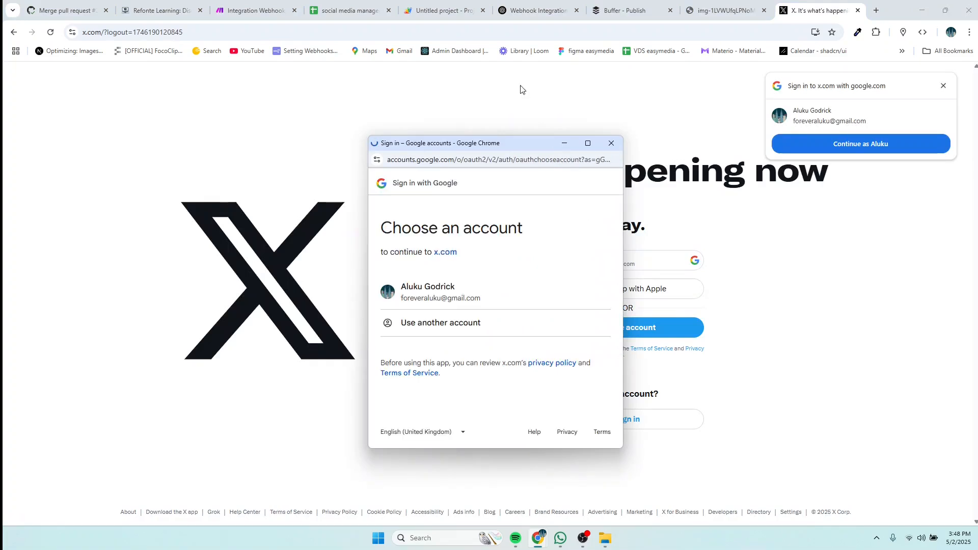
left_click(444, 299)
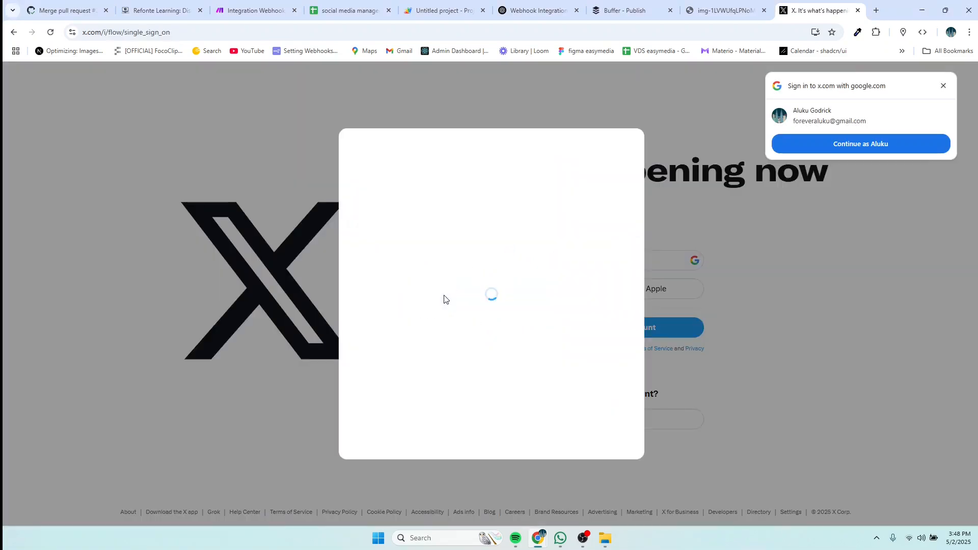
left_click(944, 85)
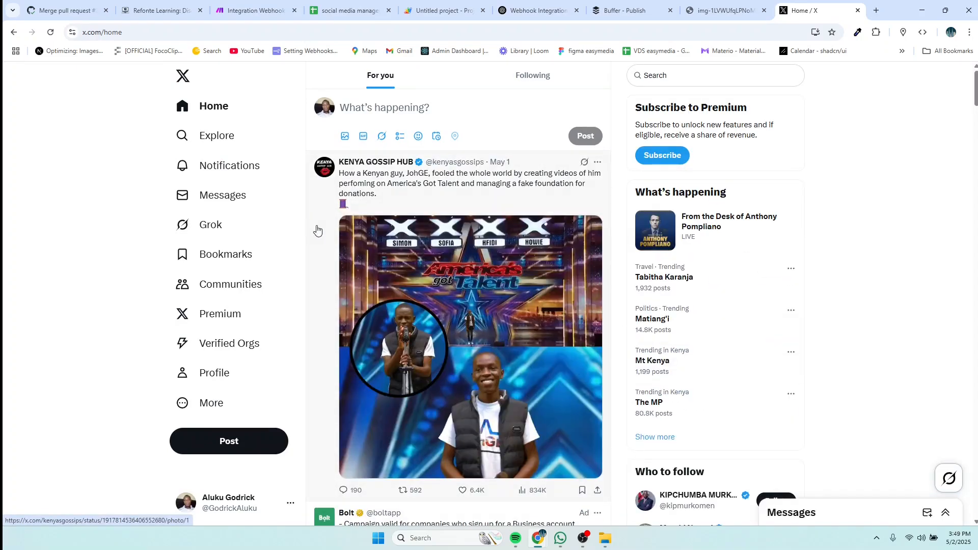
Step: Browse the X home feed, visit Messages, and return to Home
scroll(420, 316, "down", 10)
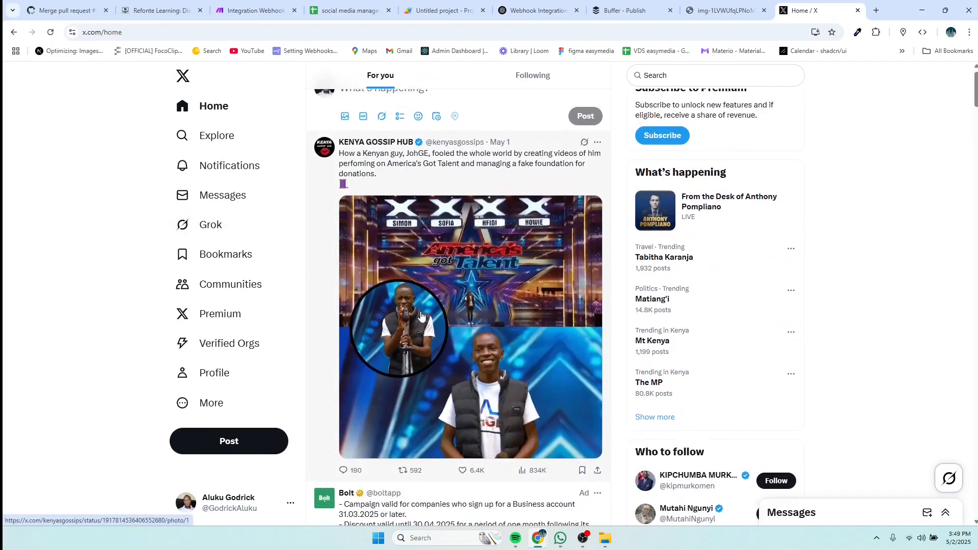
scroll(421, 320, "down", 5)
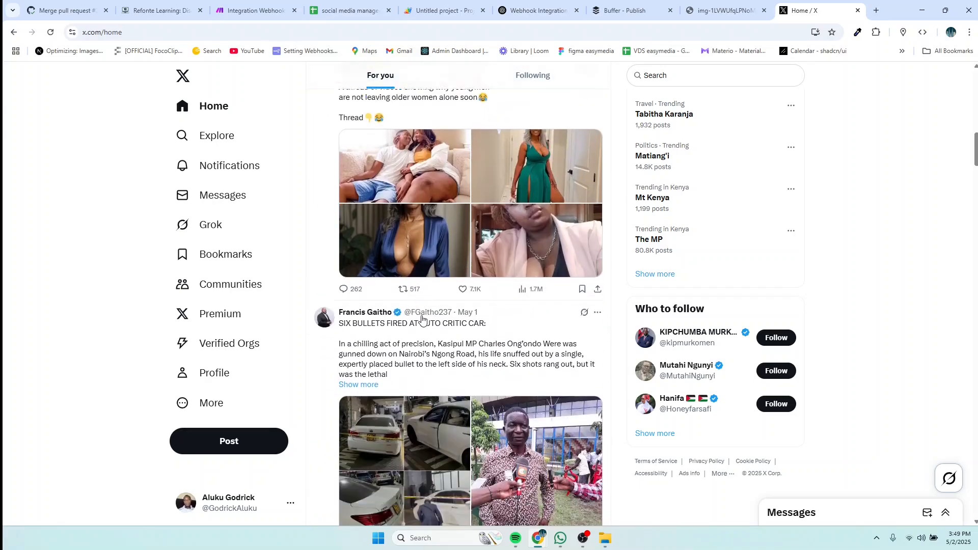
scroll(422, 319, "up", 12)
scroll(422, 320, "up", 2)
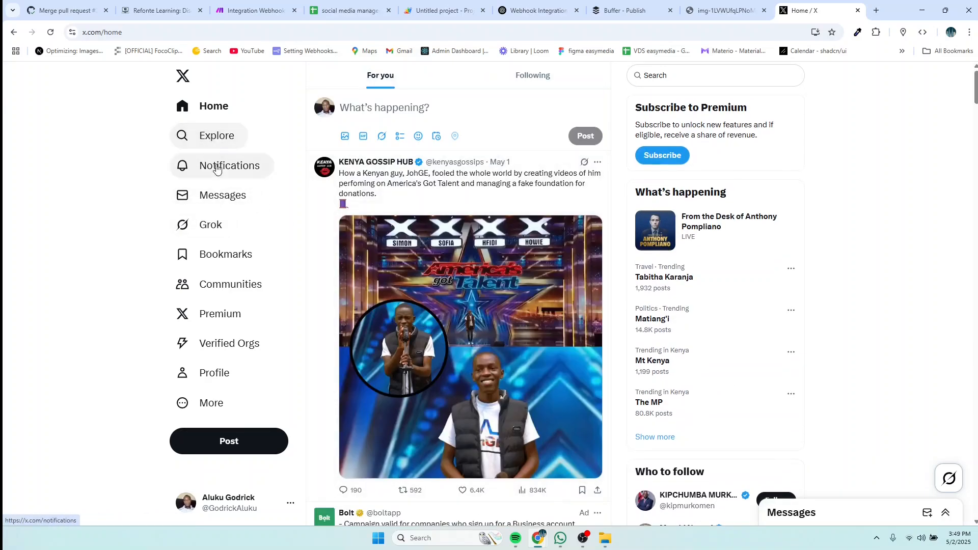
left_click(221, 203)
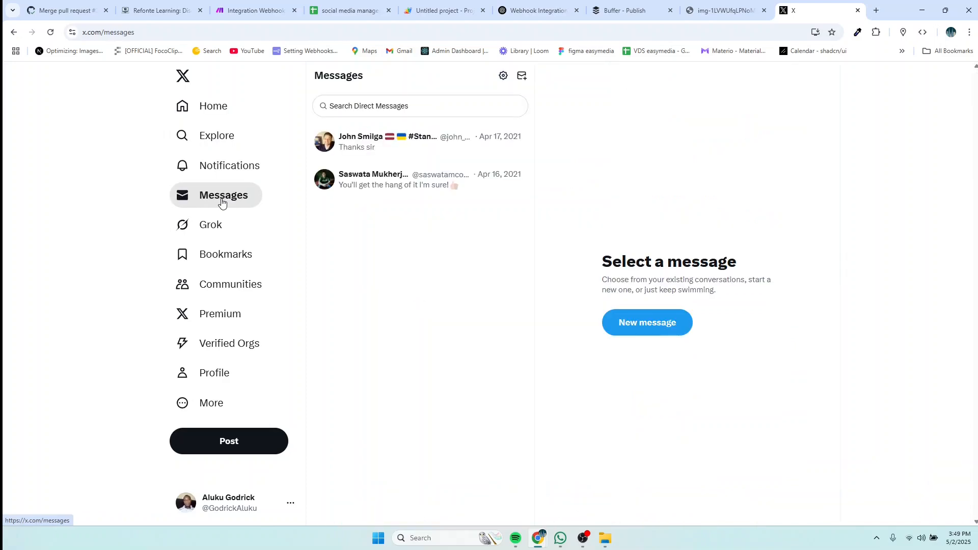
left_click(210, 106)
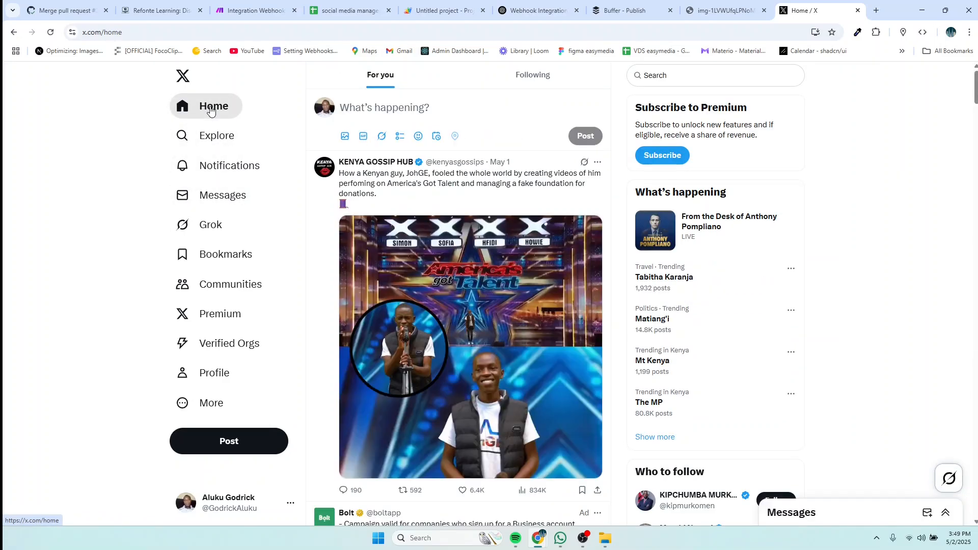
scroll(687, 221, "down", 3)
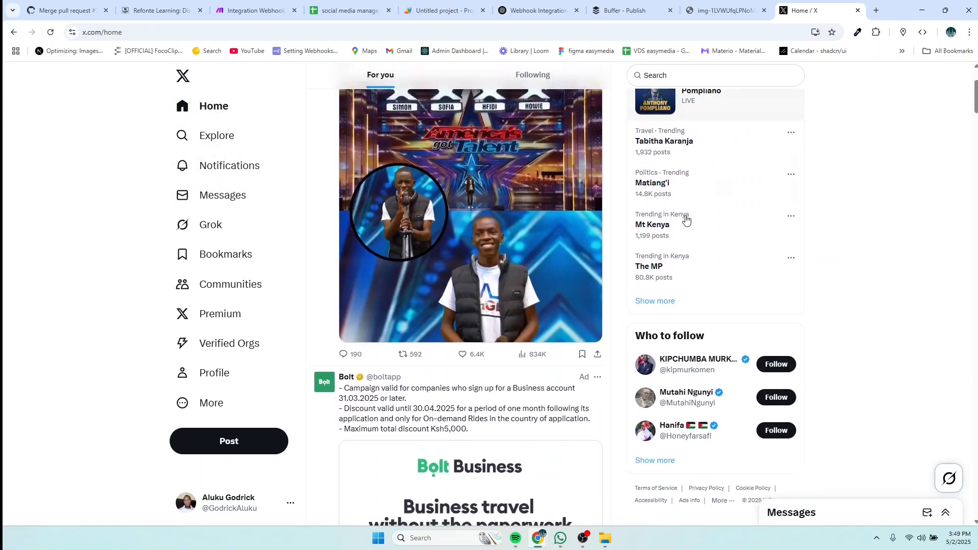
scroll(687, 221, "up", 3)
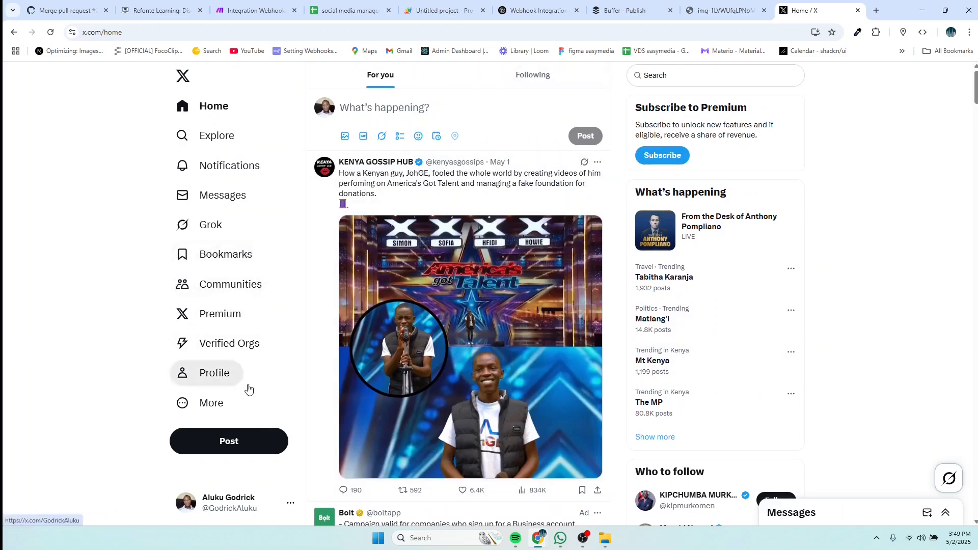
scroll(247, 425, "down", 1)
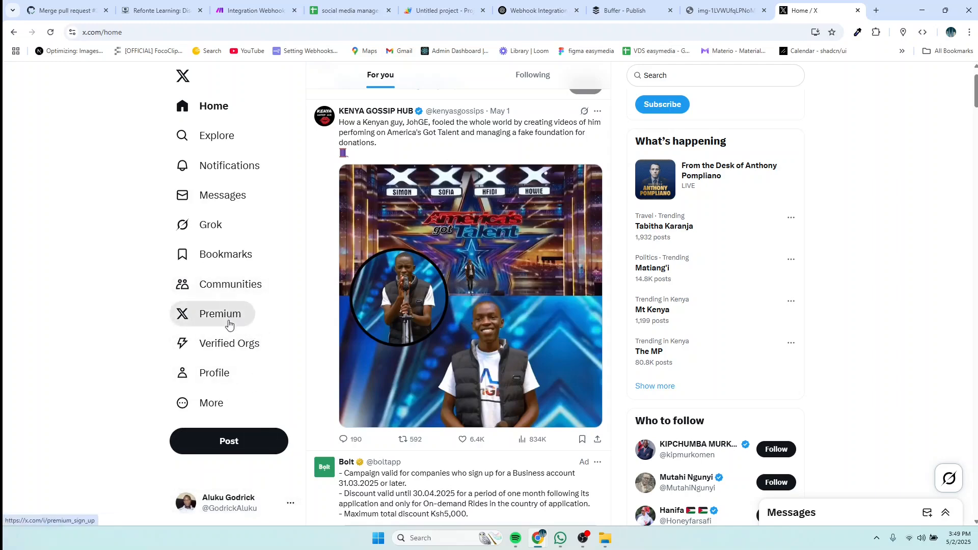
Step: Check the profile and Explore pages, then go back to Buffer's sent posts
left_click(213, 403)
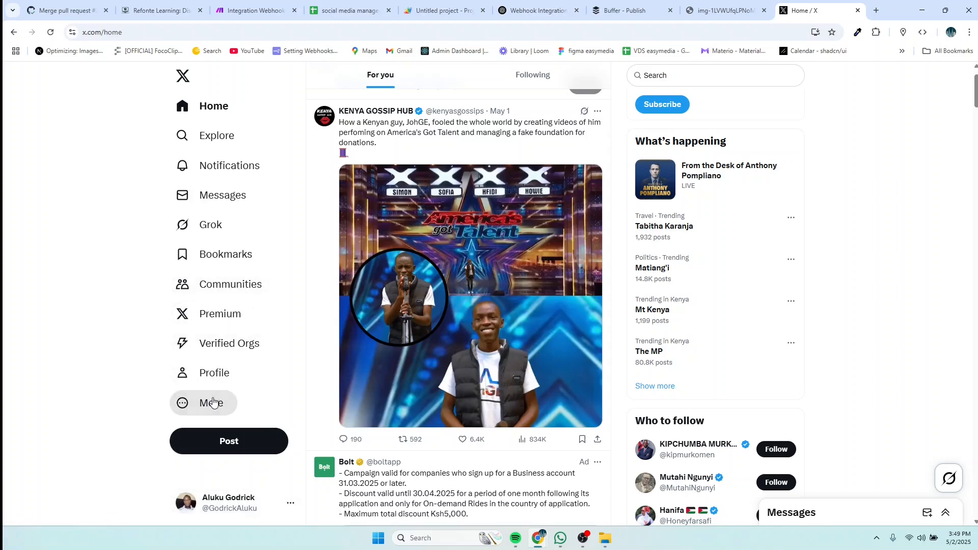
left_click(134, 313)
left_click(214, 373)
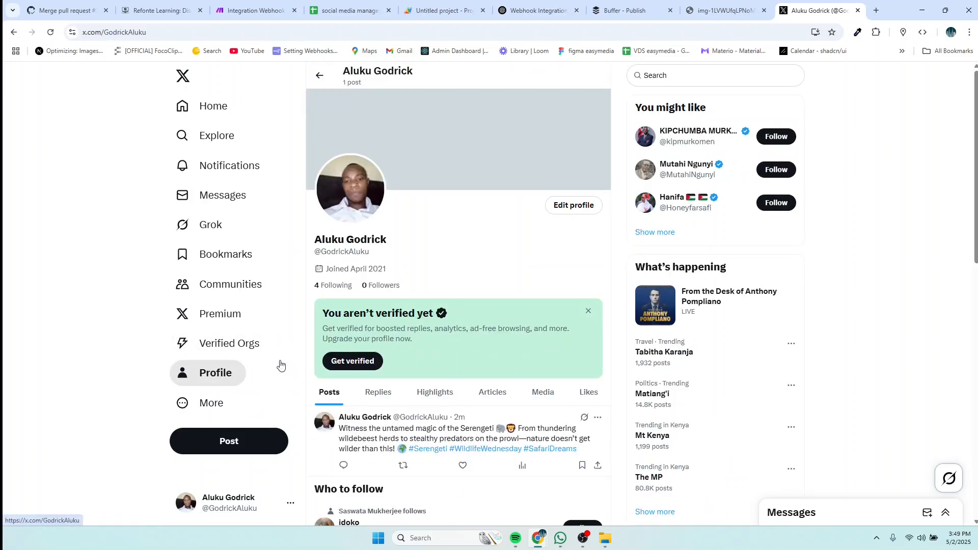
scroll(417, 355, "down", 5)
scroll(417, 354, "up", 5)
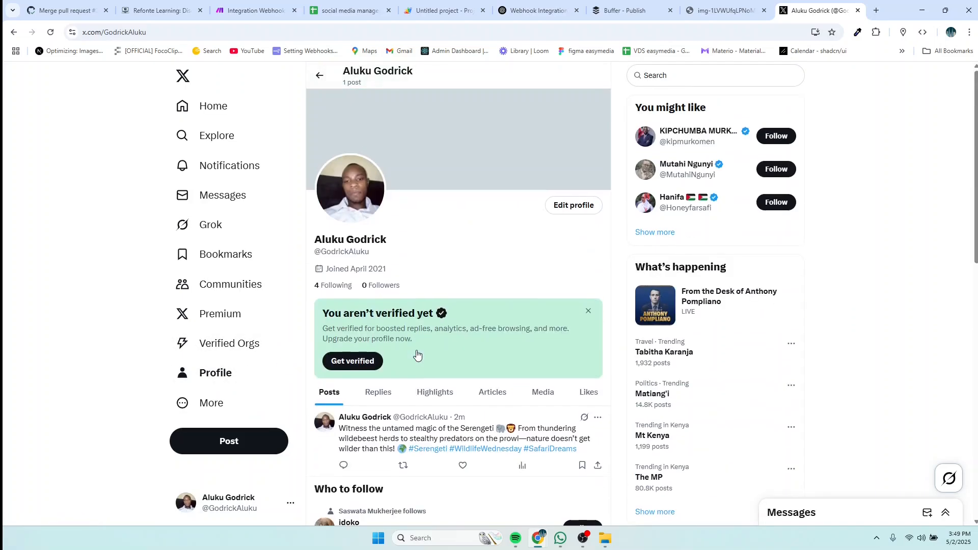
left_click(212, 106)
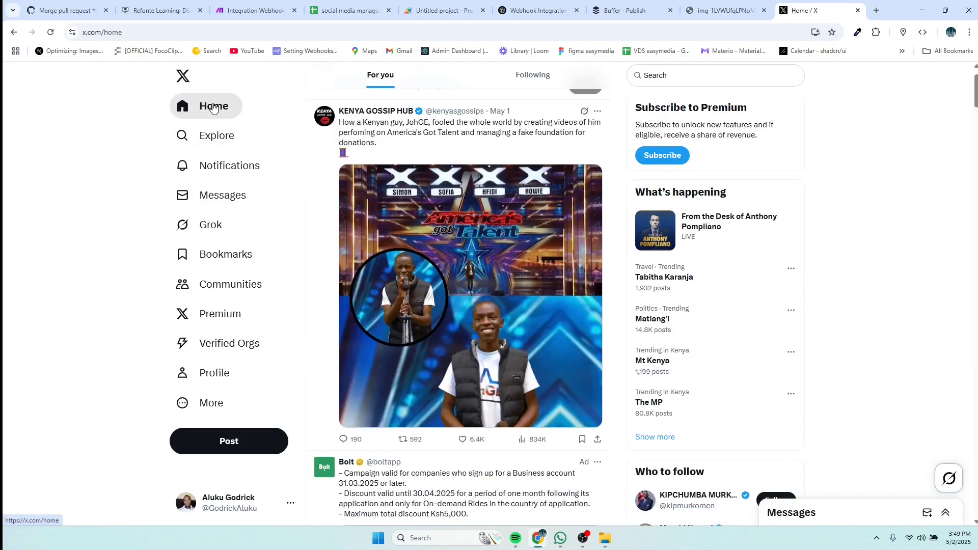
left_click(214, 141)
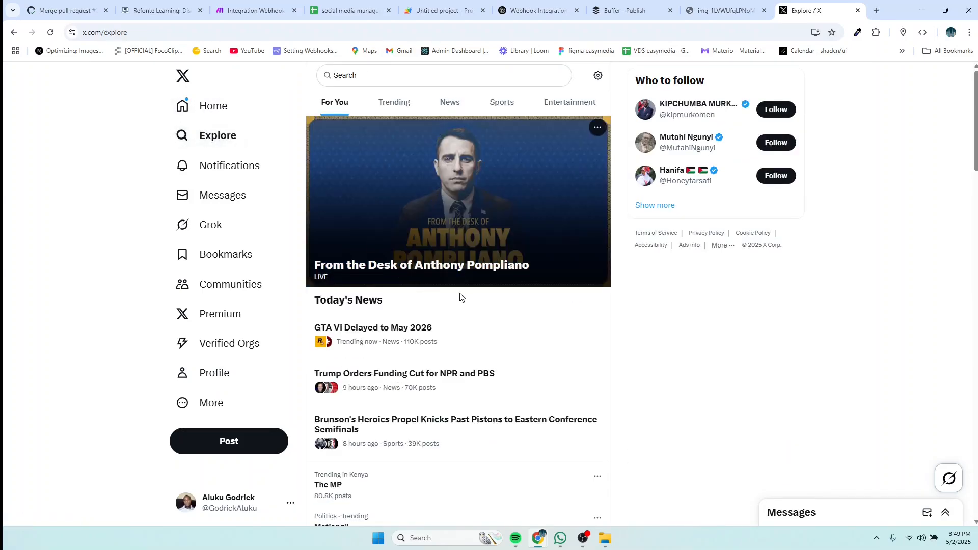
scroll(464, 298, "down", 15)
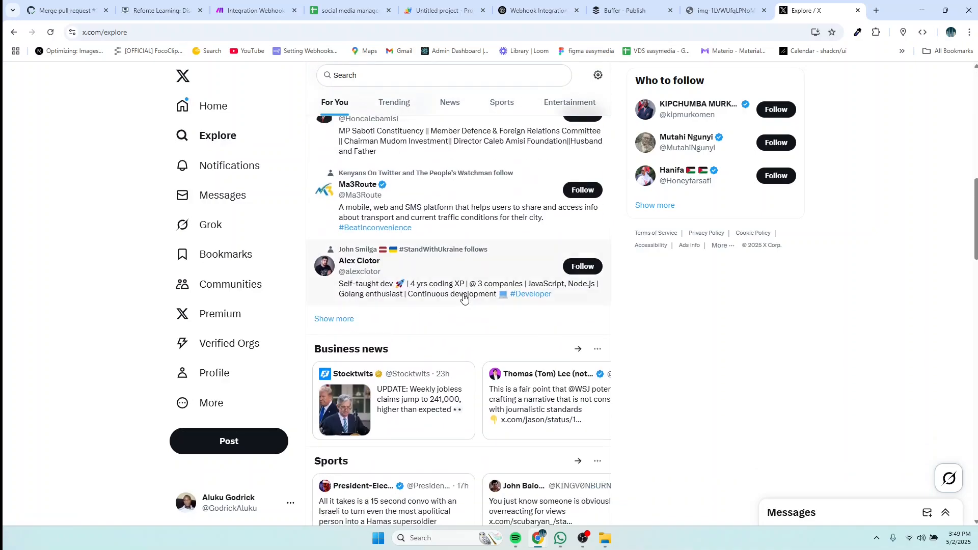
scroll(463, 299, "down", 6)
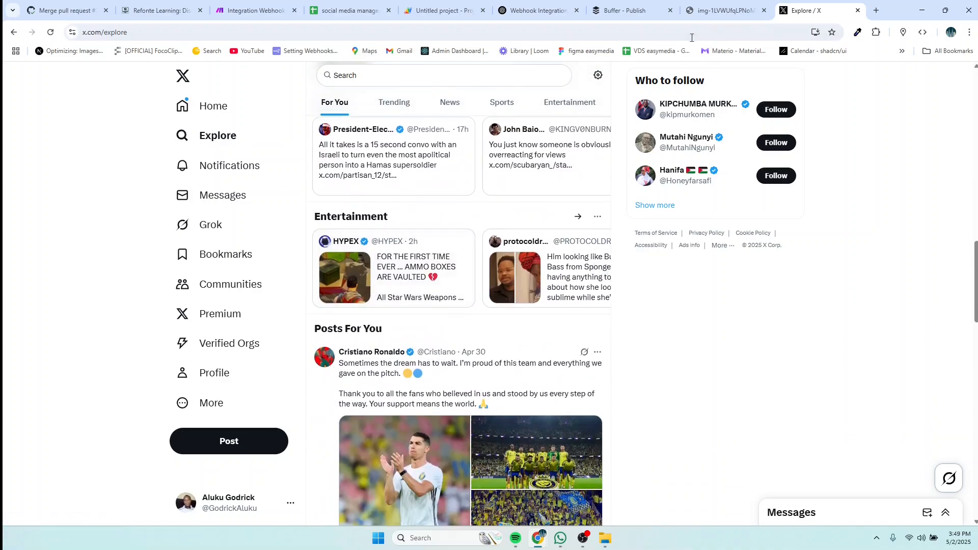
left_click(617, 17)
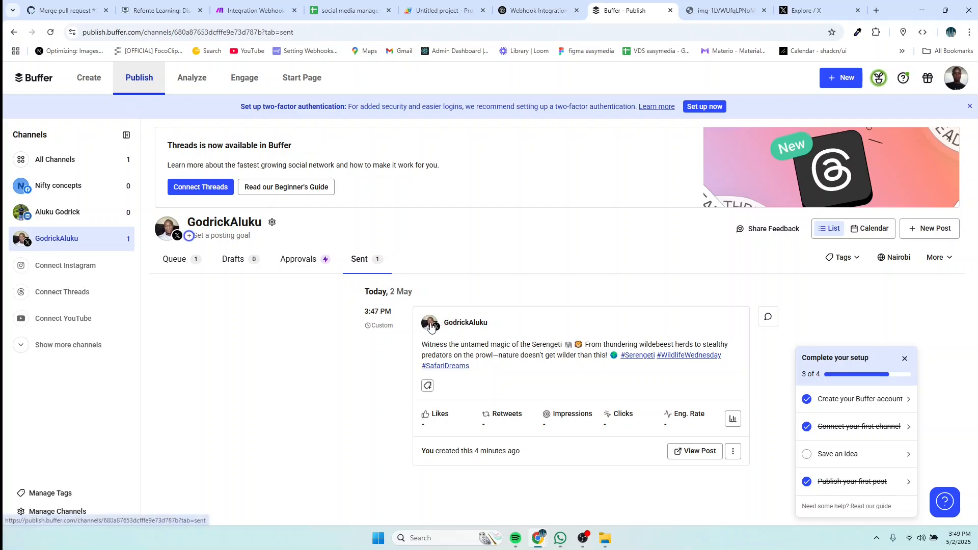
left_click(685, 455)
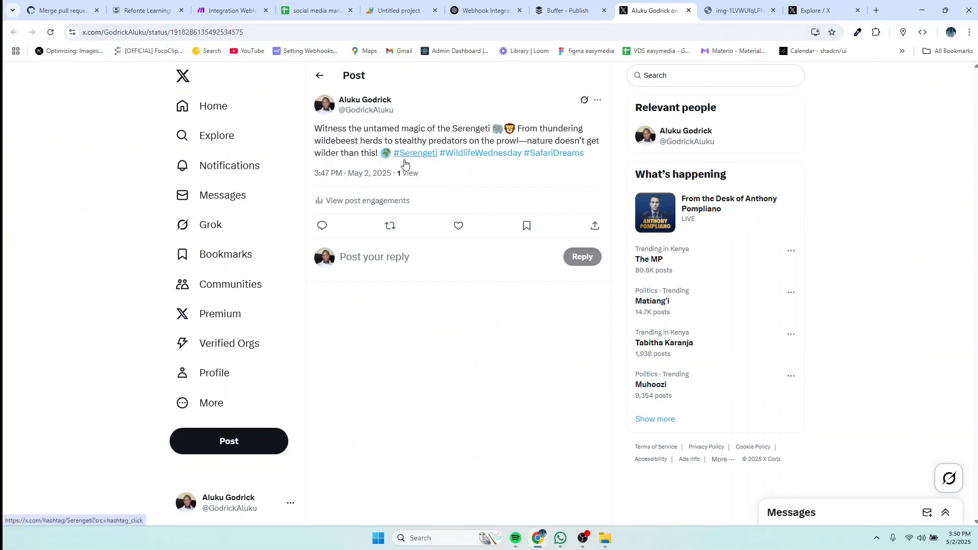
left_click(243, 442)
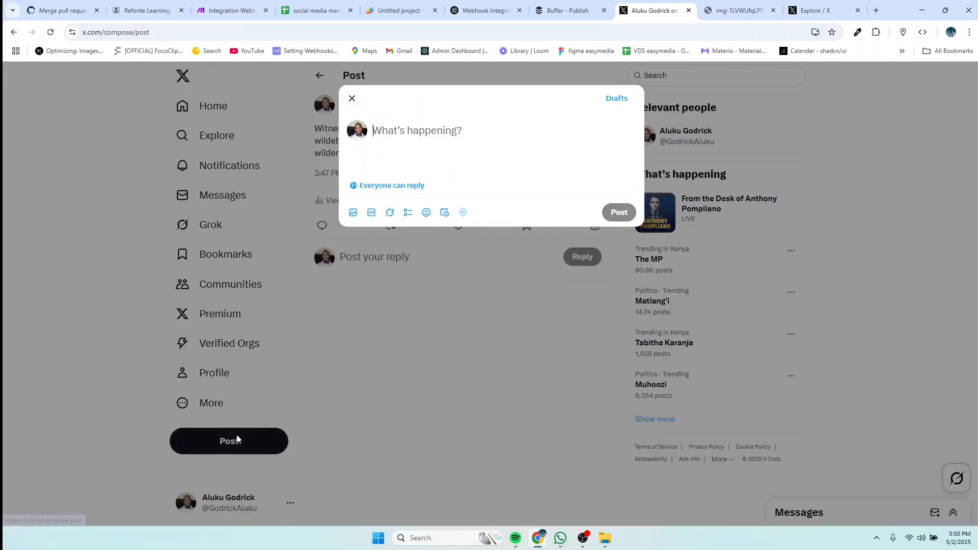
left_click(352, 100)
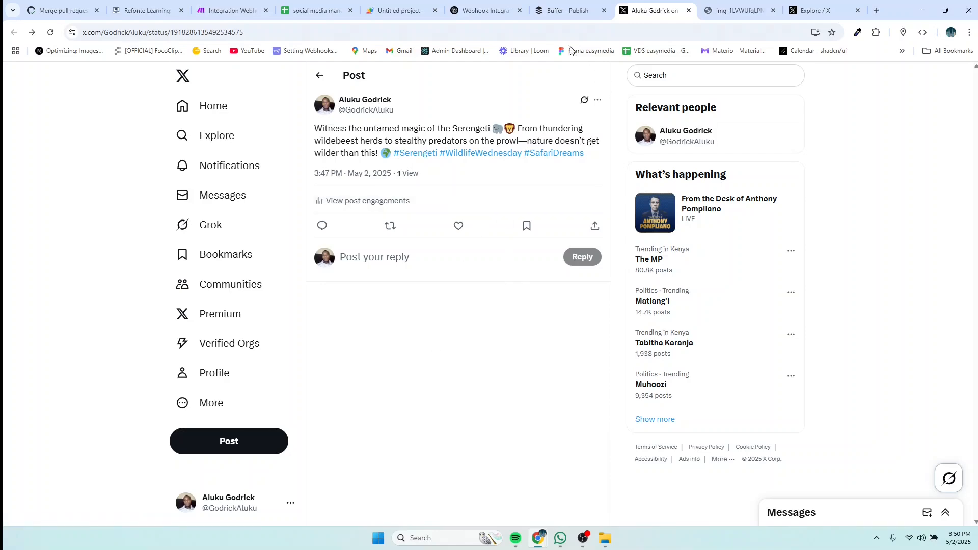
left_click(560, 10)
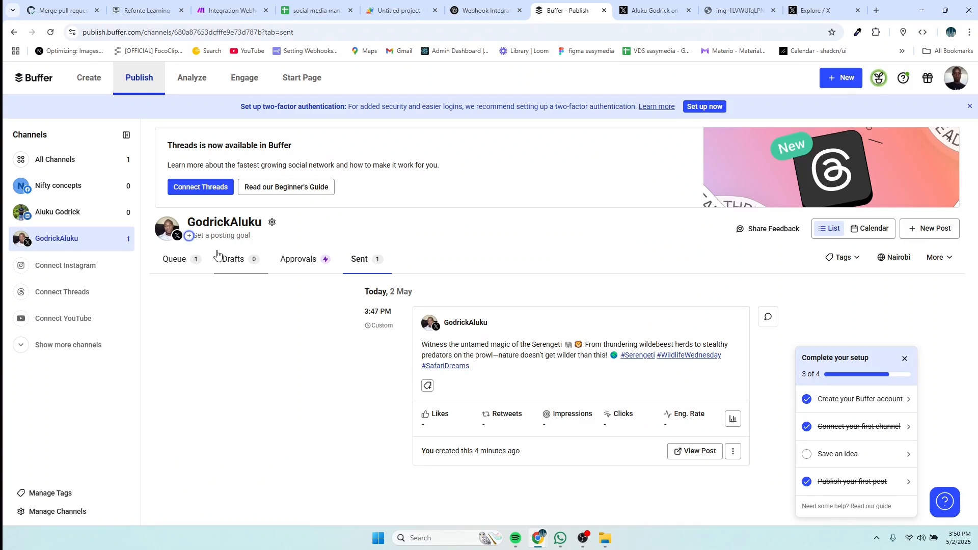
Step: Delete the queued Lake Victoria post from Buffer's Queue, then return to the Make scenario
left_click(177, 259)
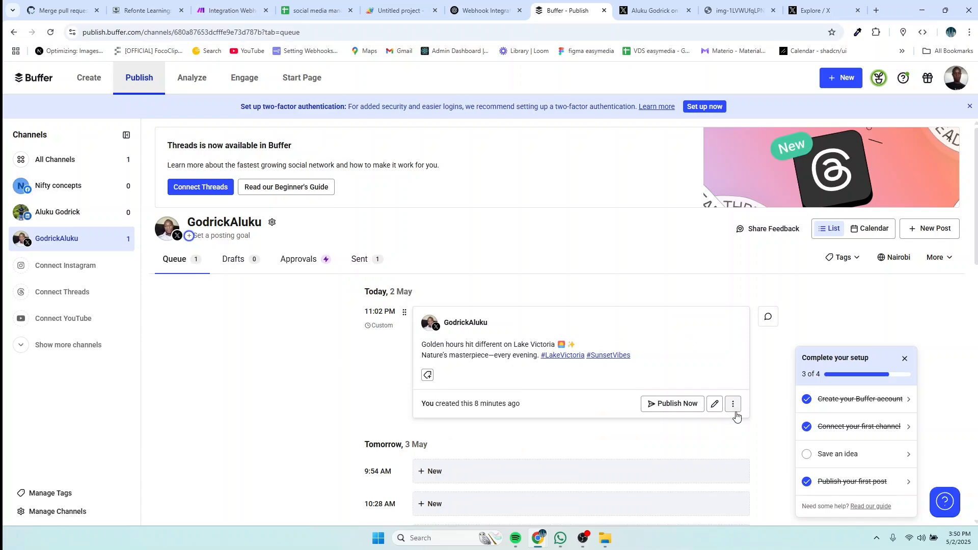
left_click(734, 408)
left_click(699, 469)
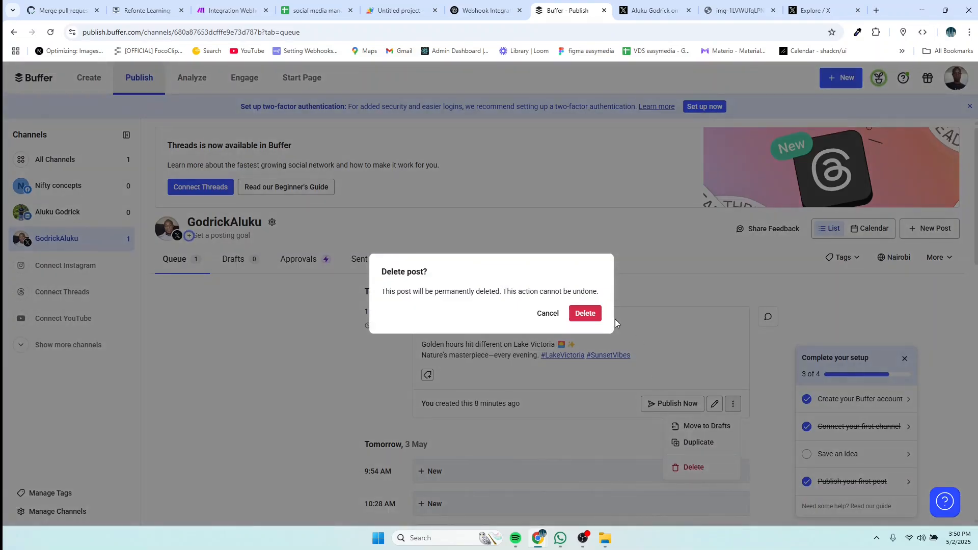
left_click(593, 313)
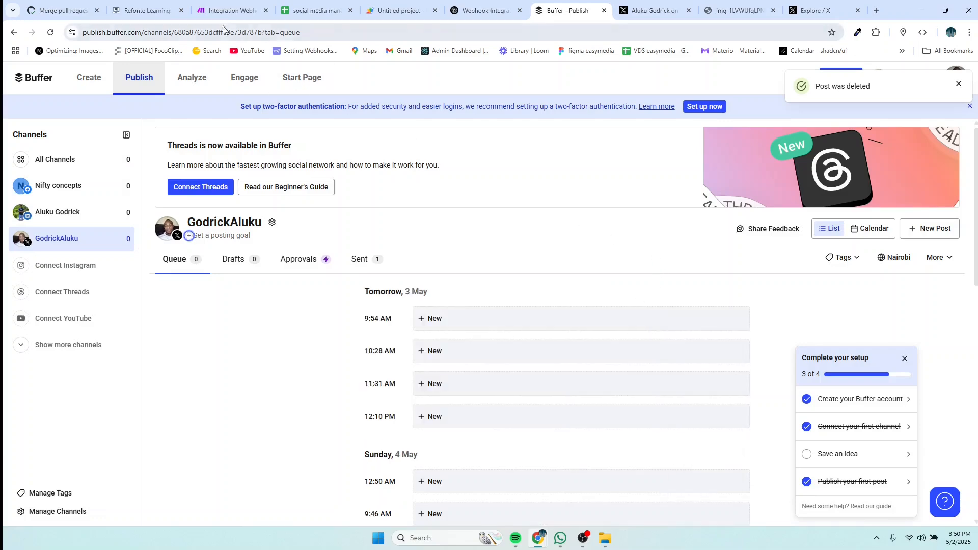
left_click(206, 13)
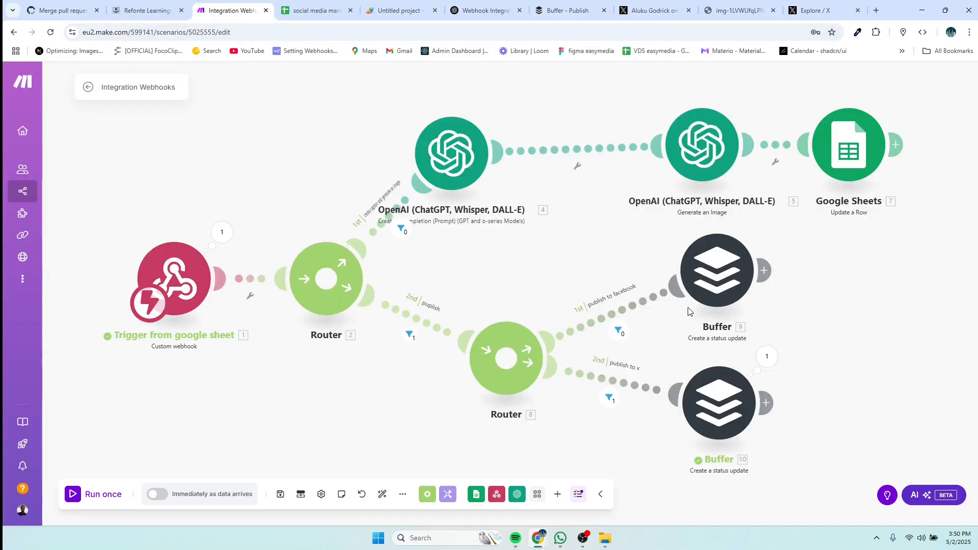
Step: Move both Buffer modules lower and shift Router 8 up and left
left_click_drag(707, 285, 700, 292)
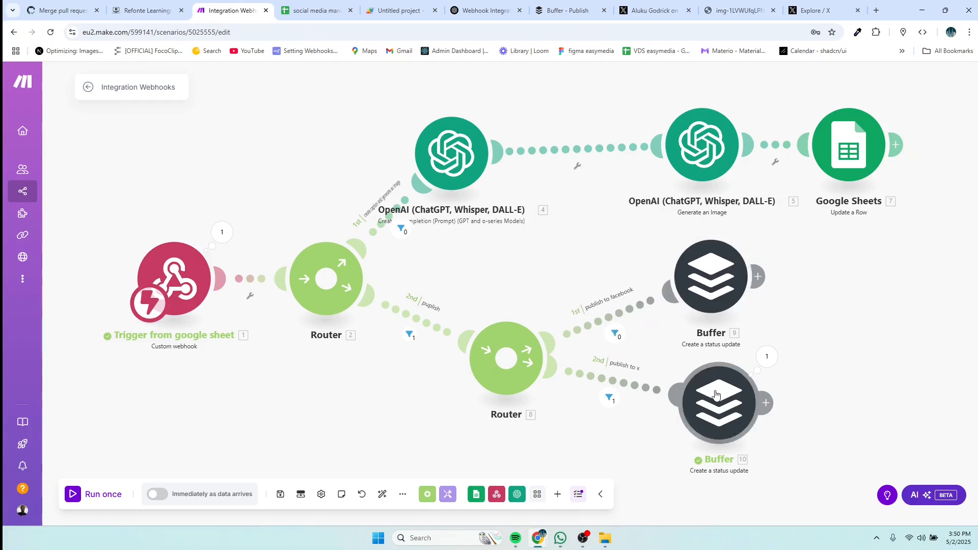
left_click_drag(716, 395, 715, 407)
left_click_drag(709, 285, 718, 307)
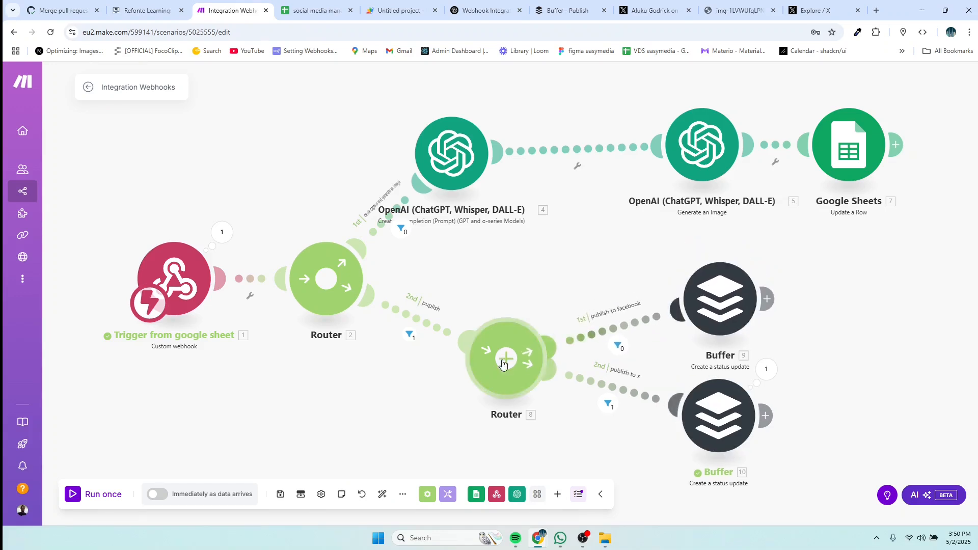
left_click_drag(503, 363, 483, 356)
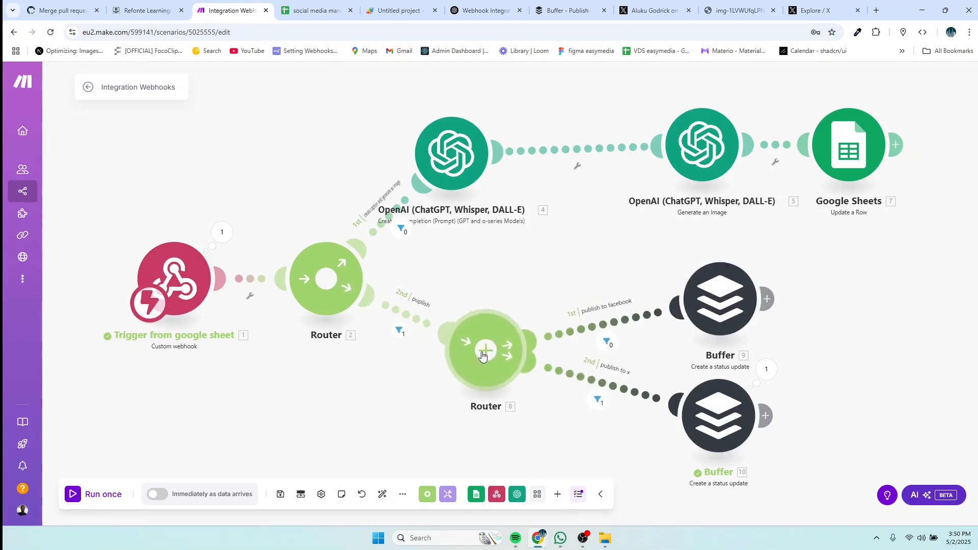
Step: Add a third route to the first router and position its empty module beside that route
left_click(326, 279)
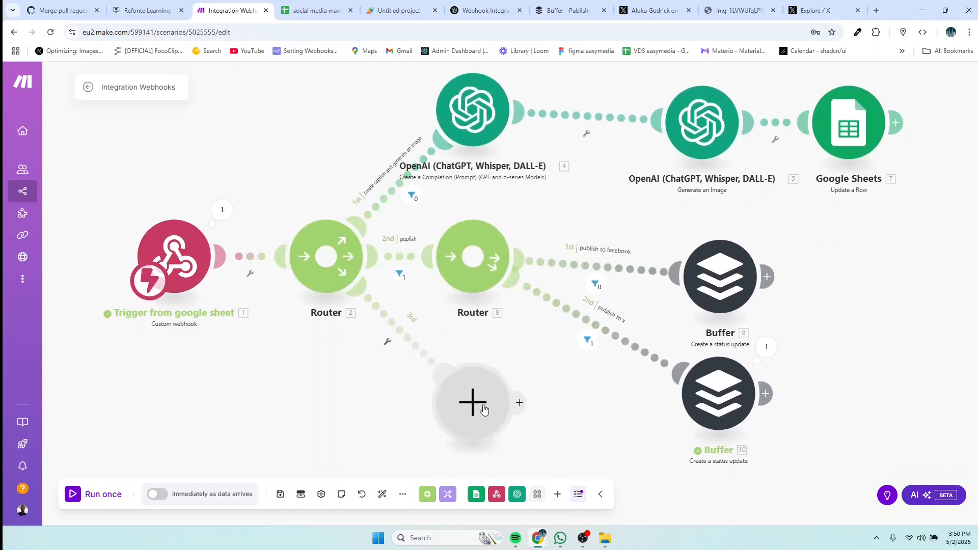
left_click_drag(483, 411, 538, 198)
left_click_drag(484, 267, 465, 372)
left_click_drag(731, 280, 730, 289)
left_click_drag(720, 391, 723, 414)
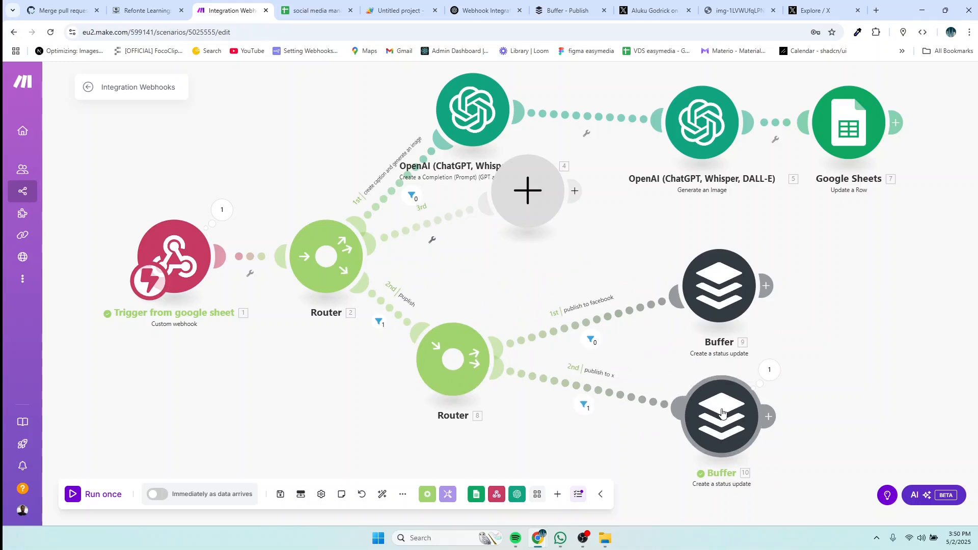
left_click_drag(711, 277, 713, 311)
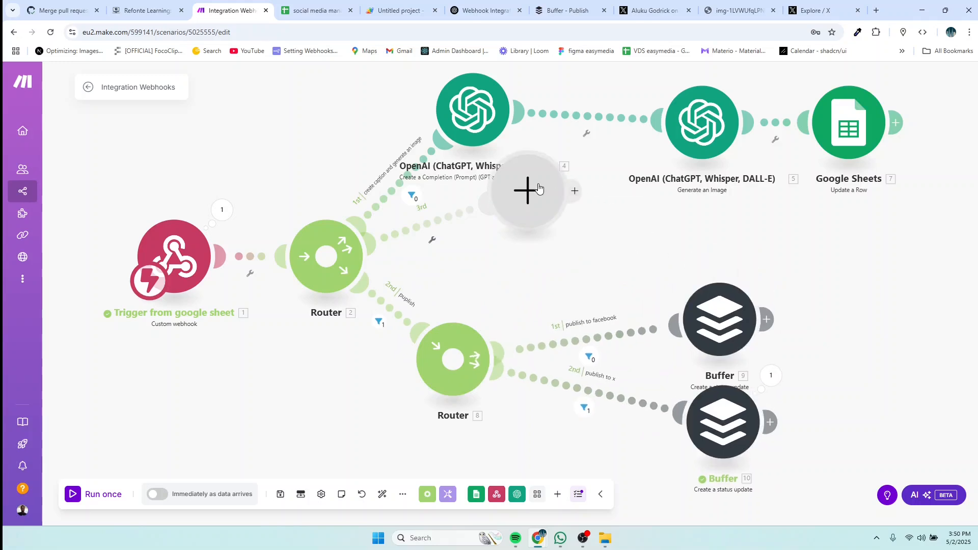
left_click_drag(539, 189, 614, 245)
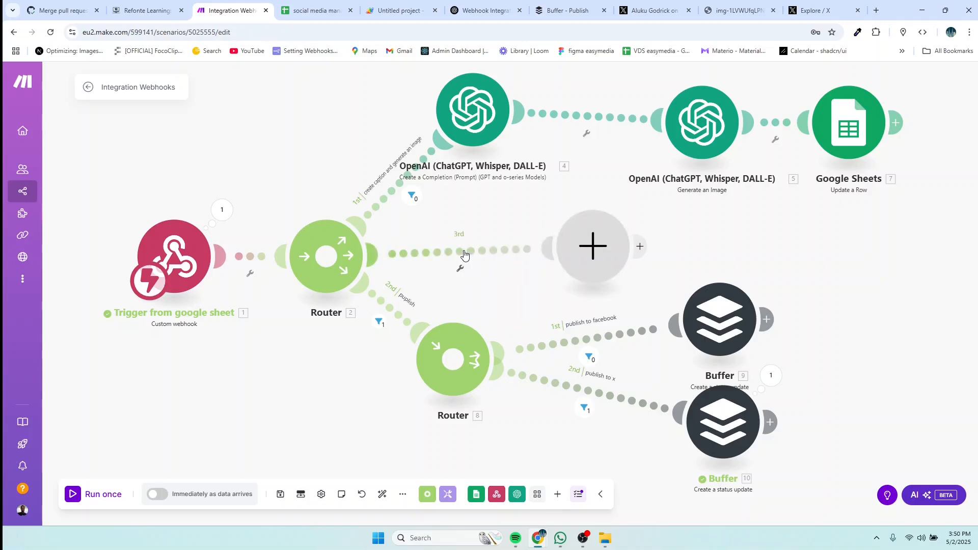
left_click_drag(600, 253, 576, 252)
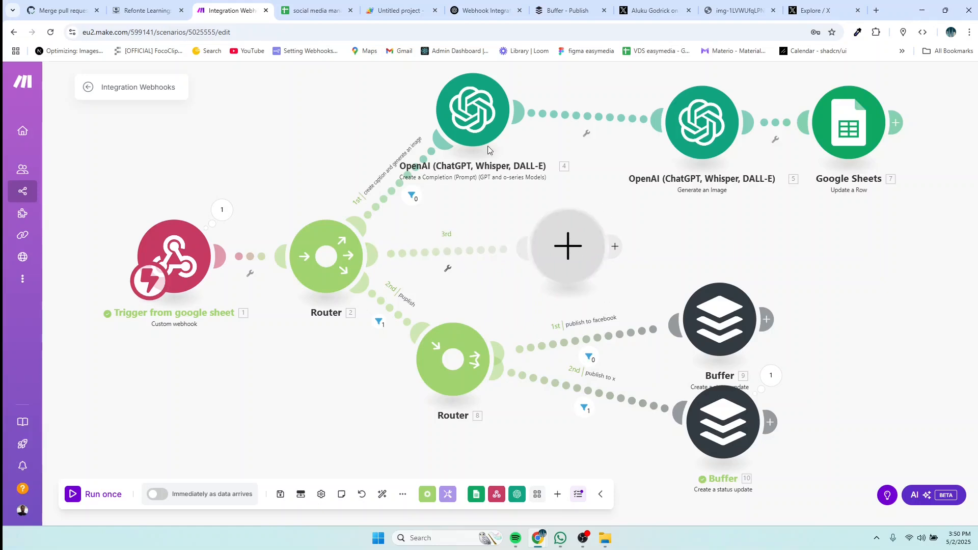
Step: Filter the third route as 'update caption': 1. action Equal to 'update caption'
left_click(450, 268)
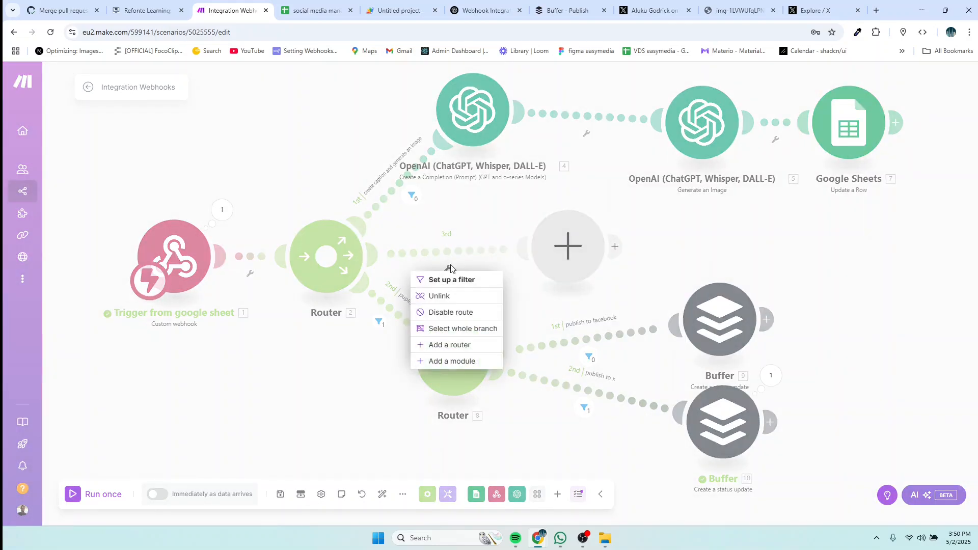
left_click(451, 281)
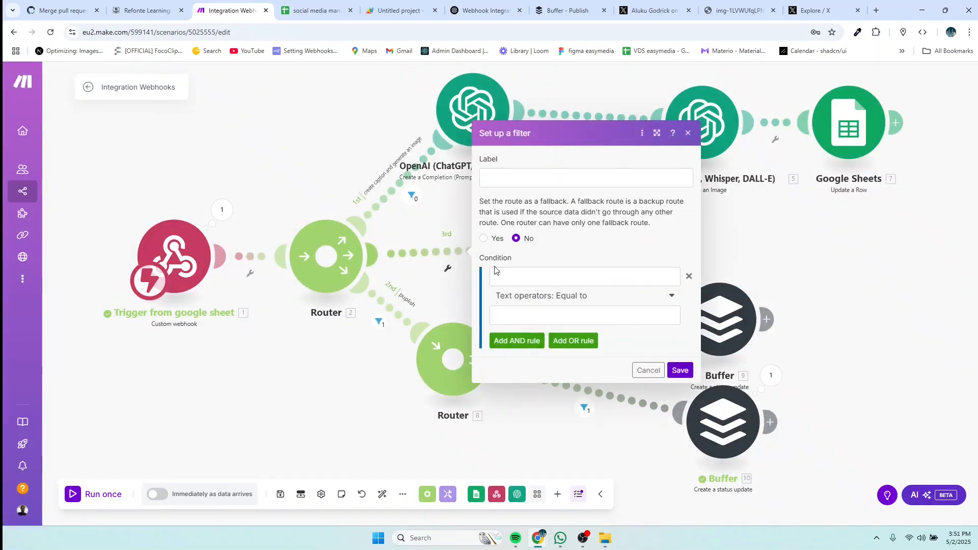
left_click(514, 175)
type("up")
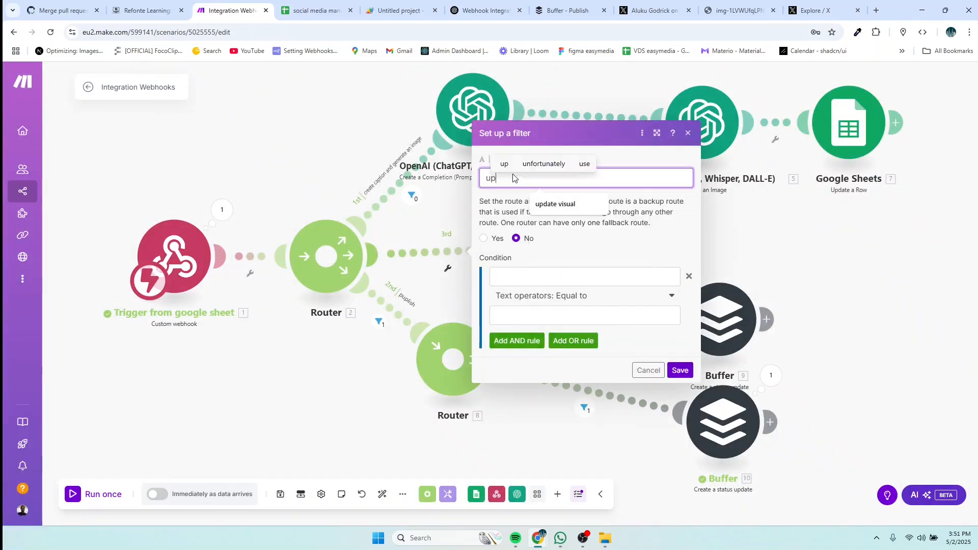
type("date caption")
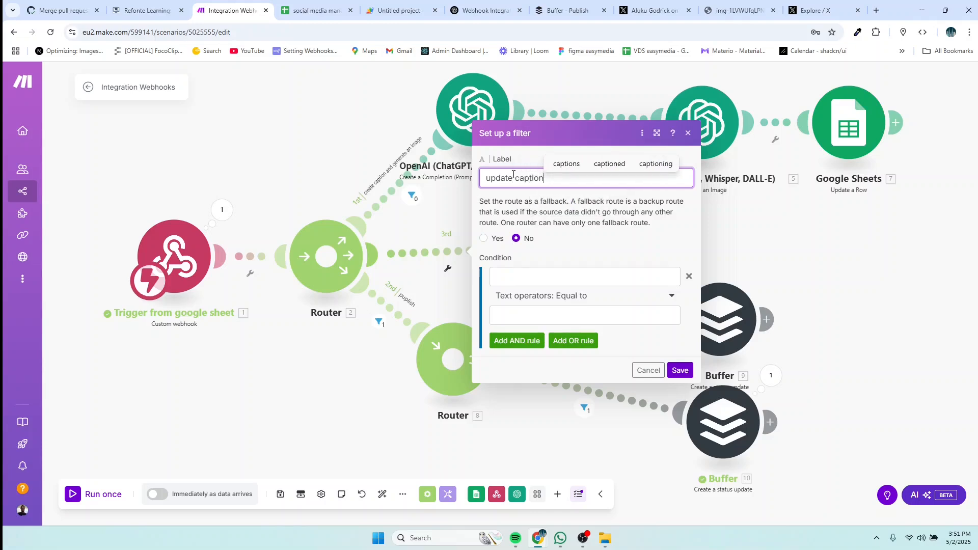
left_click(532, 275)
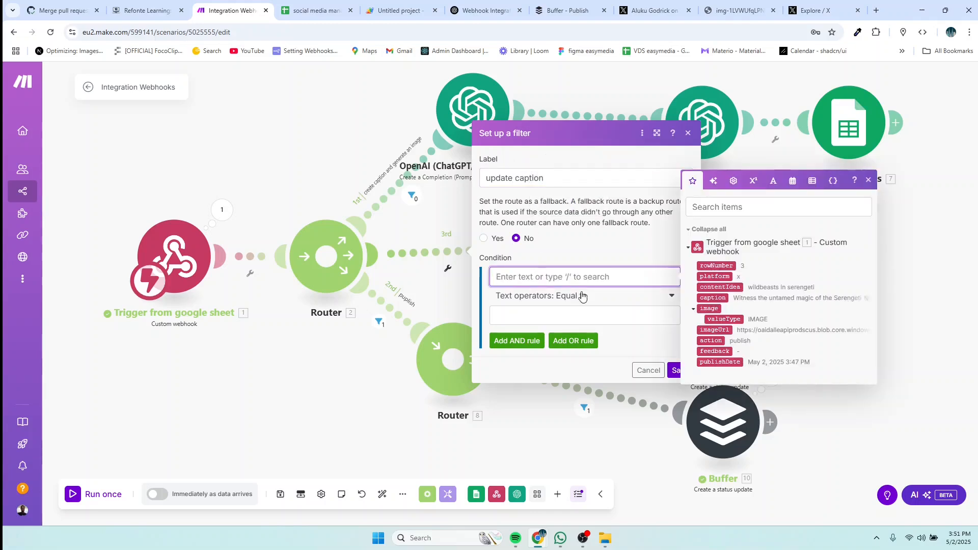
left_click(710, 341)
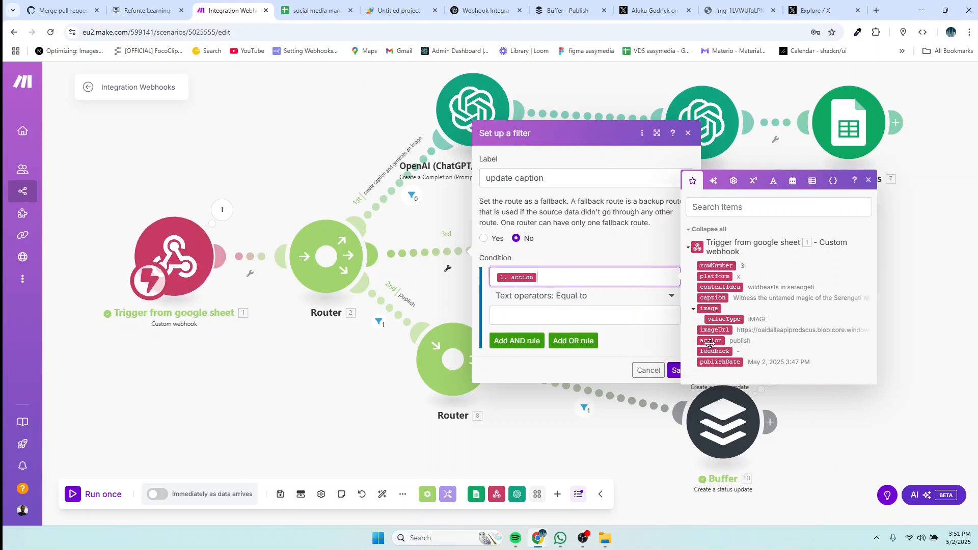
left_click(527, 314)
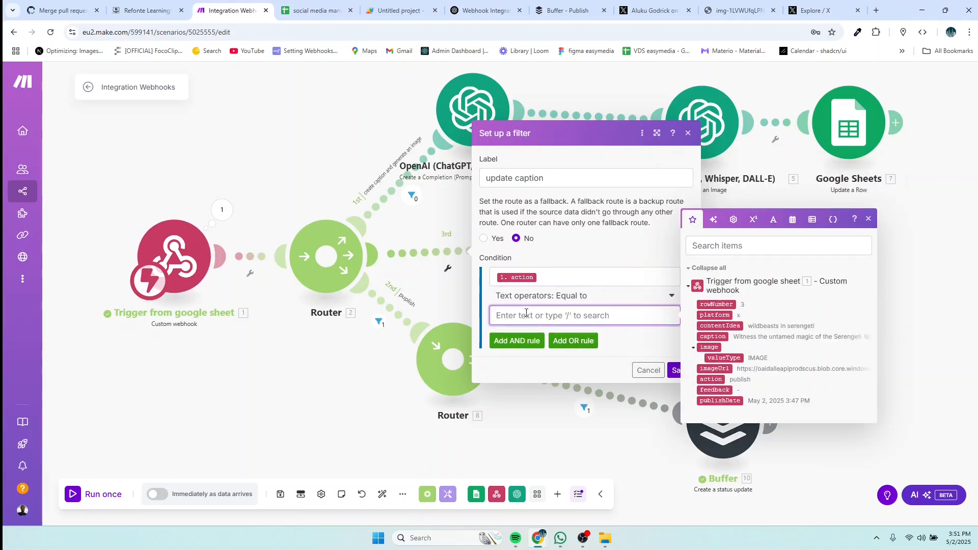
type("update caption")
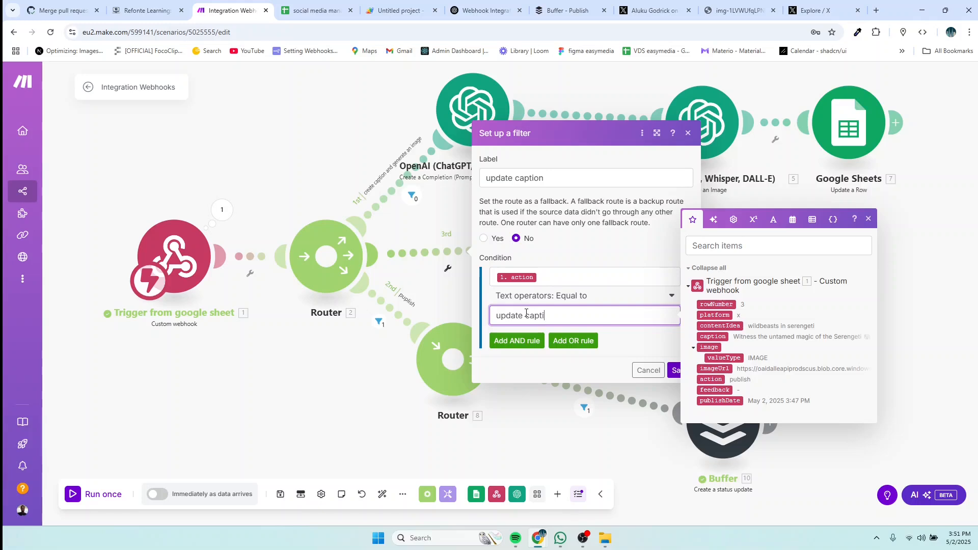
left_click(674, 371)
Step: Add an OpenAI Create a Completion (Prompt) module to the update caption route
left_click(568, 246)
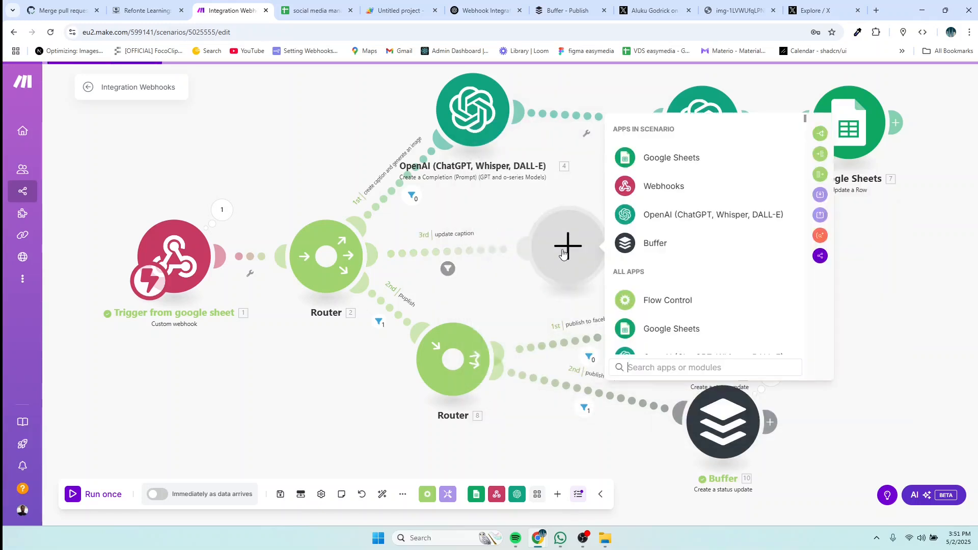
left_click(665, 216)
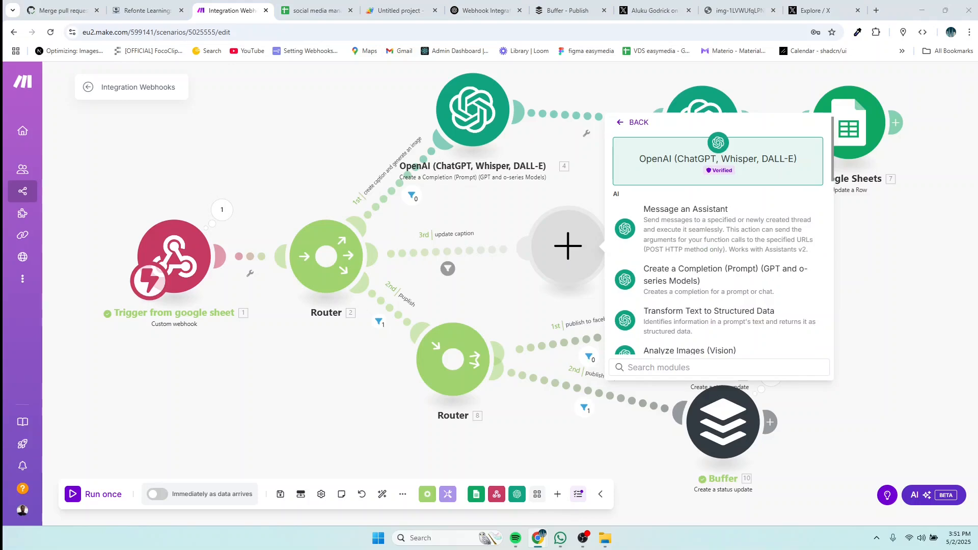
left_click(691, 280)
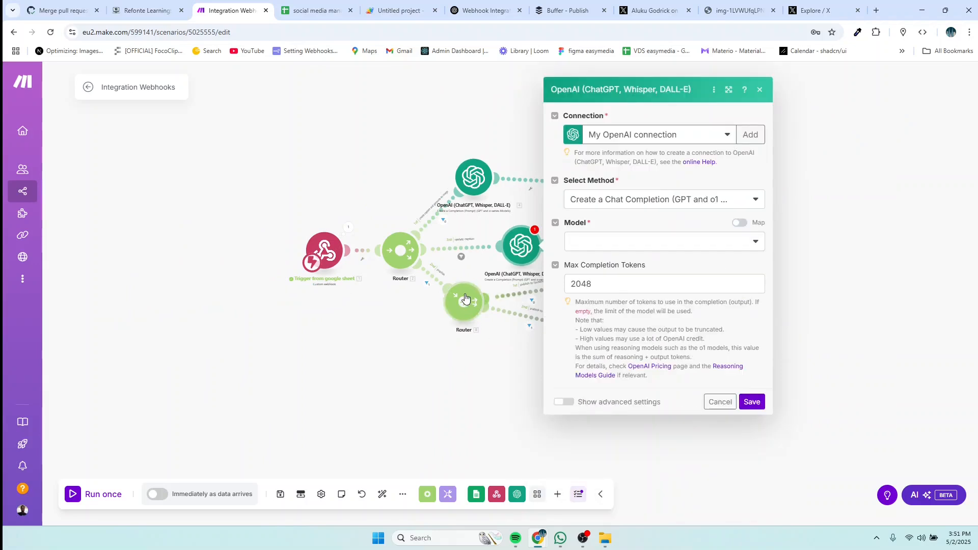
left_click(497, 417)
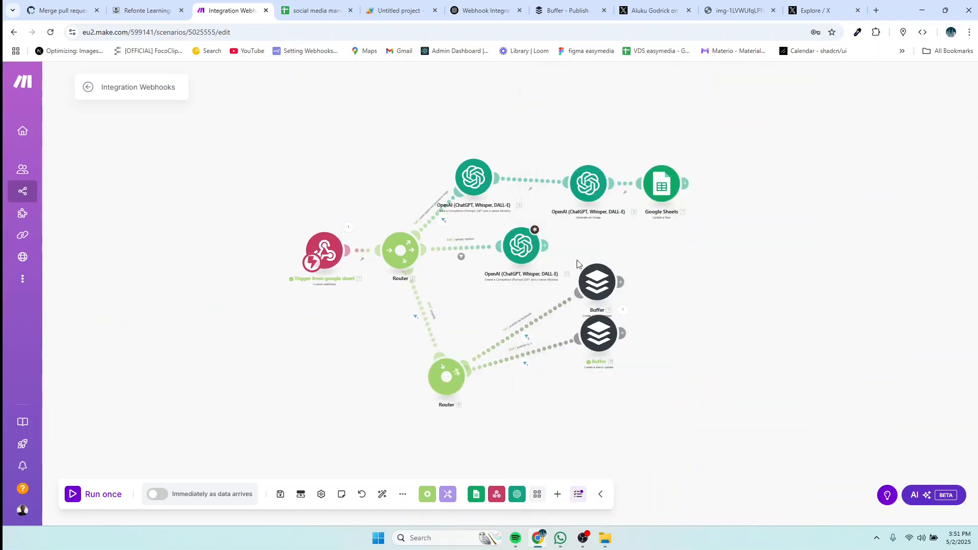
Step: Rearrange the Buffer modules and the new OpenAI module so nothing overlaps
left_click_drag(573, 257, 551, 203)
left_click_drag(573, 282, 576, 418)
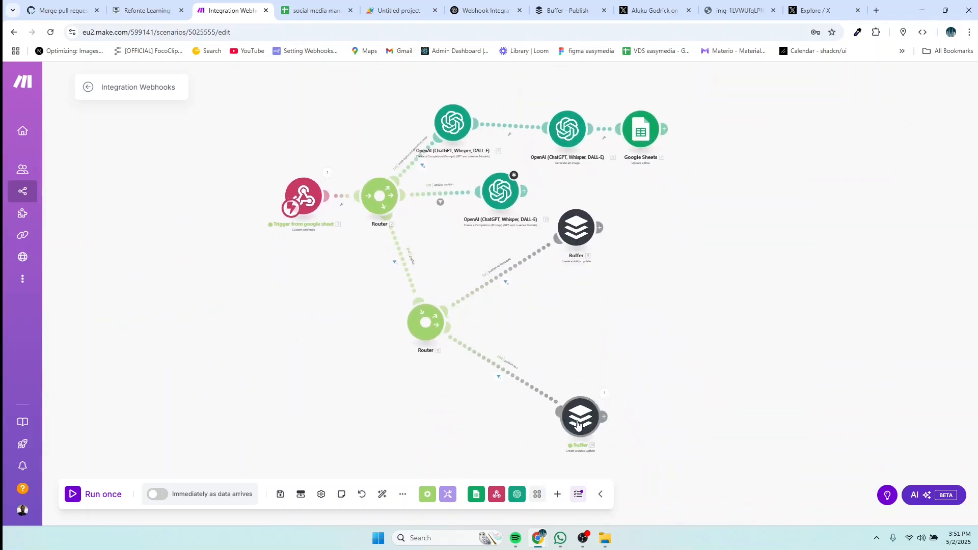
left_click_drag(573, 258, 573, 377)
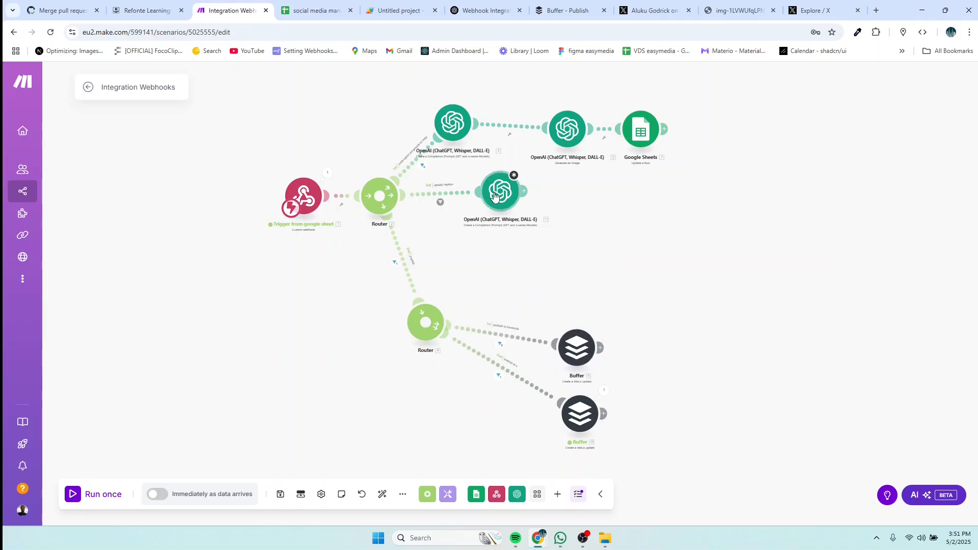
left_click_drag(495, 196, 565, 235)
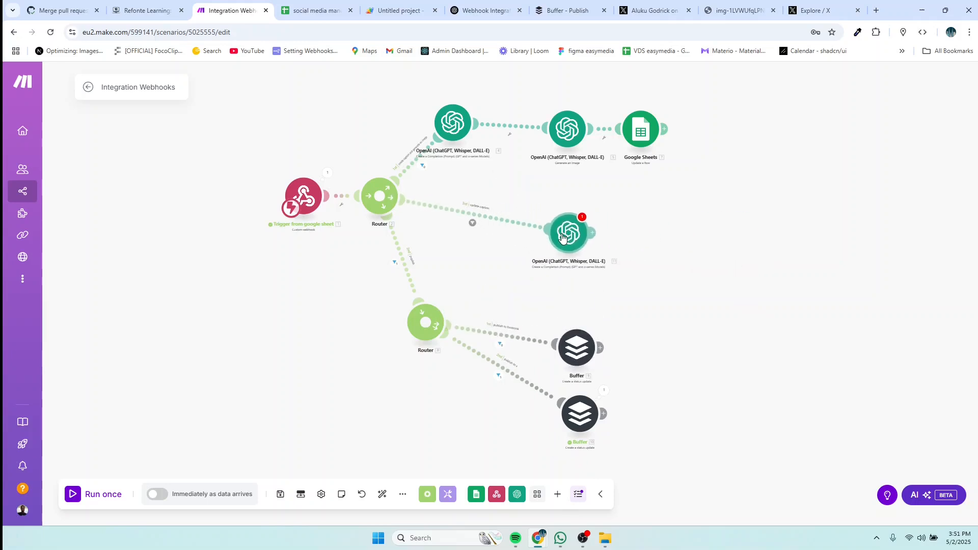
Step: Choose gpt-4o (system) as the model in the new OpenAI module
left_click(565, 236)
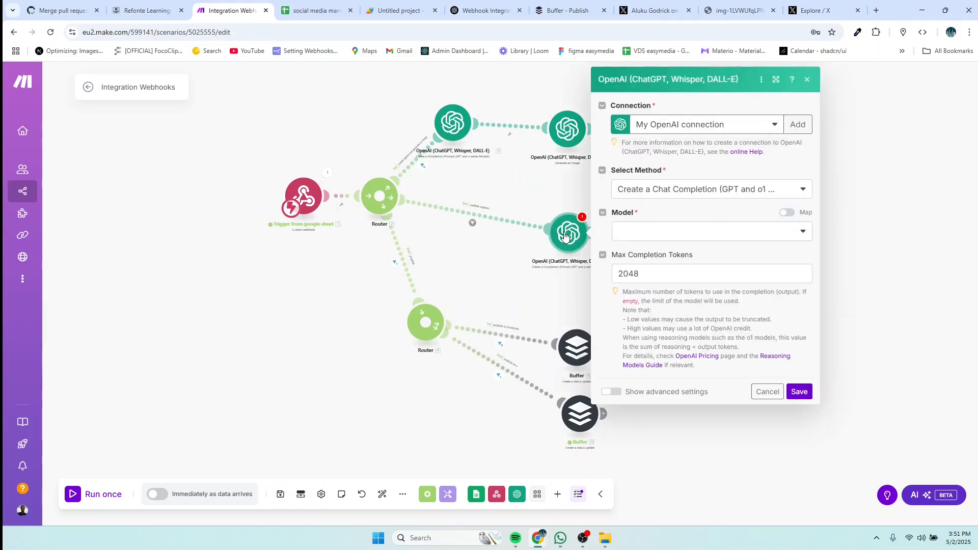
left_click(727, 233)
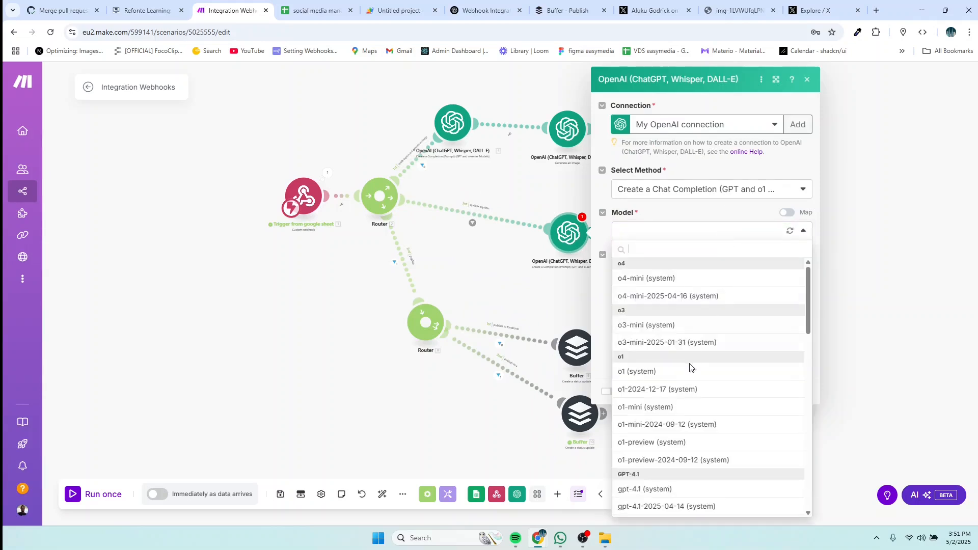
scroll(683, 404, "down", 2)
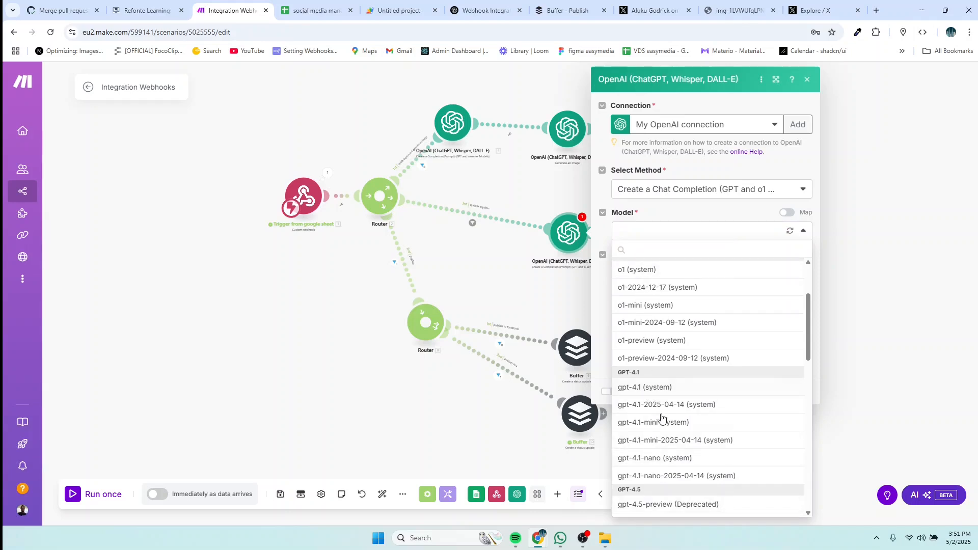
scroll(662, 418, "down", 1)
scroll(661, 418, "down", 1)
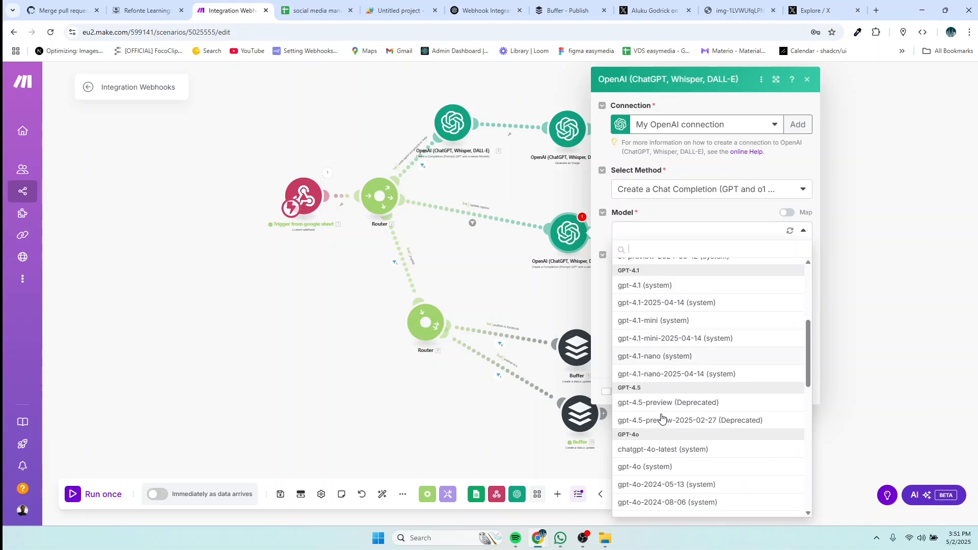
left_click(653, 466)
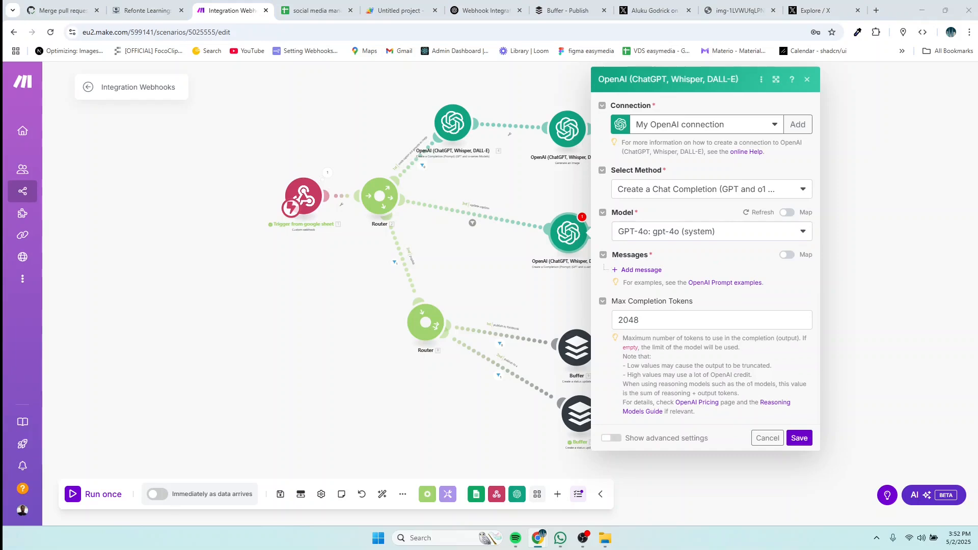
Step: Add a Developer / System message: 'You are a skilled social media strategist.'
left_click(650, 270)
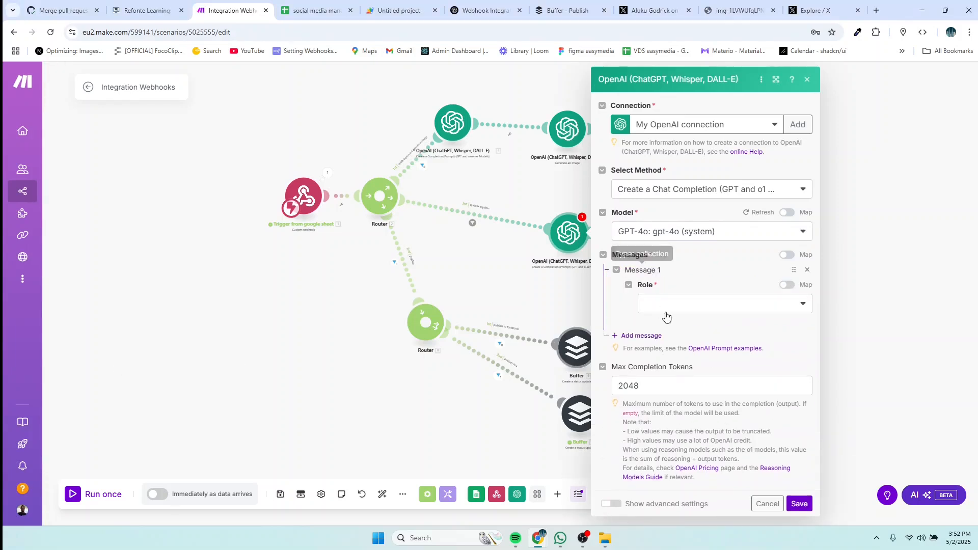
left_click(666, 313)
left_click(677, 358)
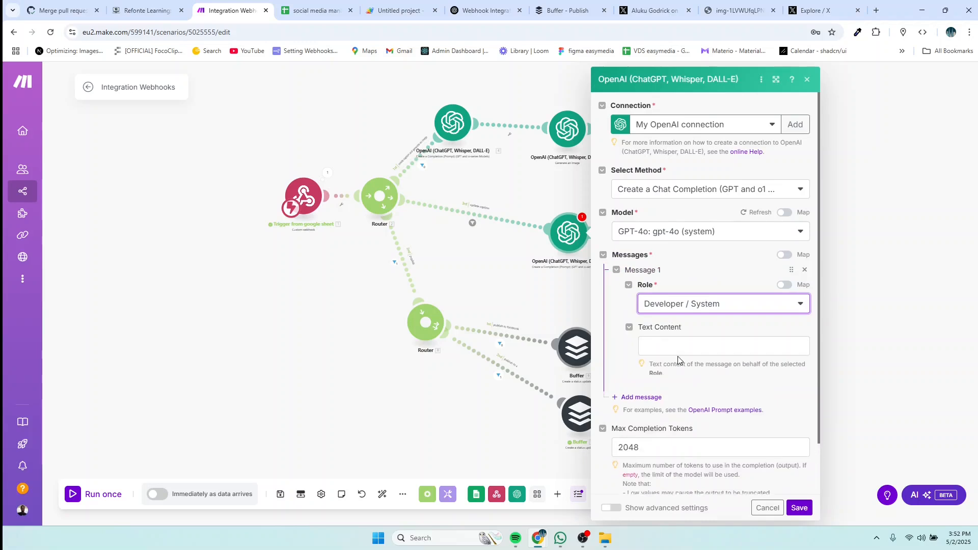
left_click(674, 351)
type("You are a skilled social media strategist.")
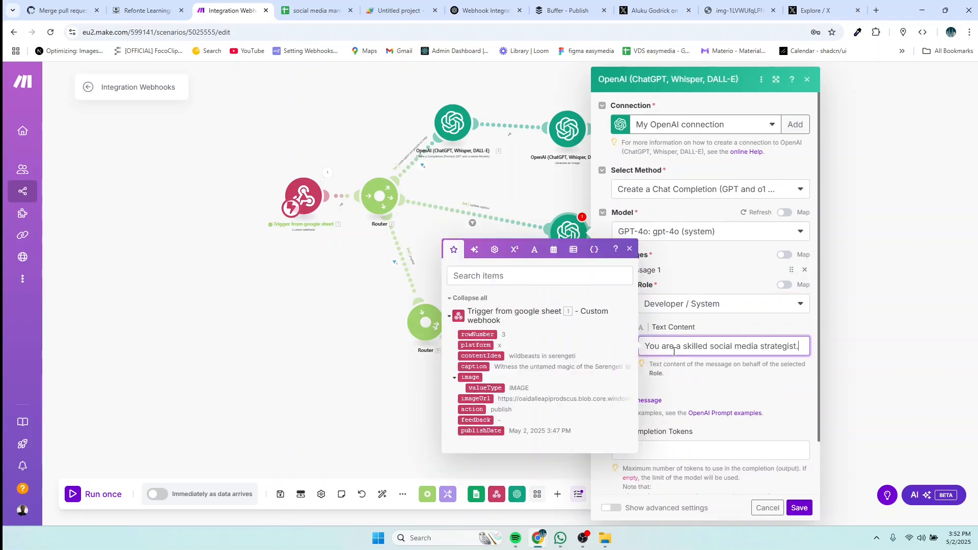
left_click(721, 386)
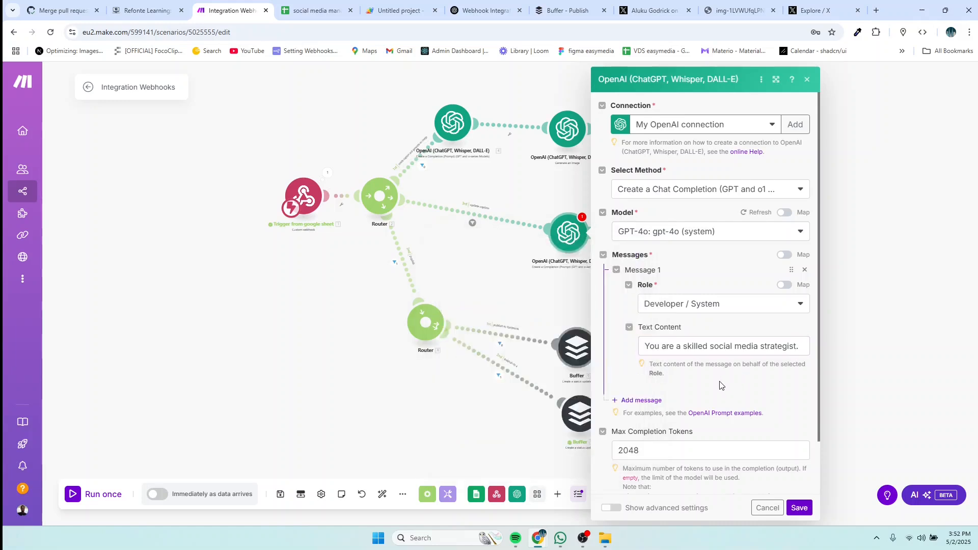
Step: Add a second message with the User role
left_click(645, 401)
scroll(662, 403, "down", 3)
left_click(708, 307)
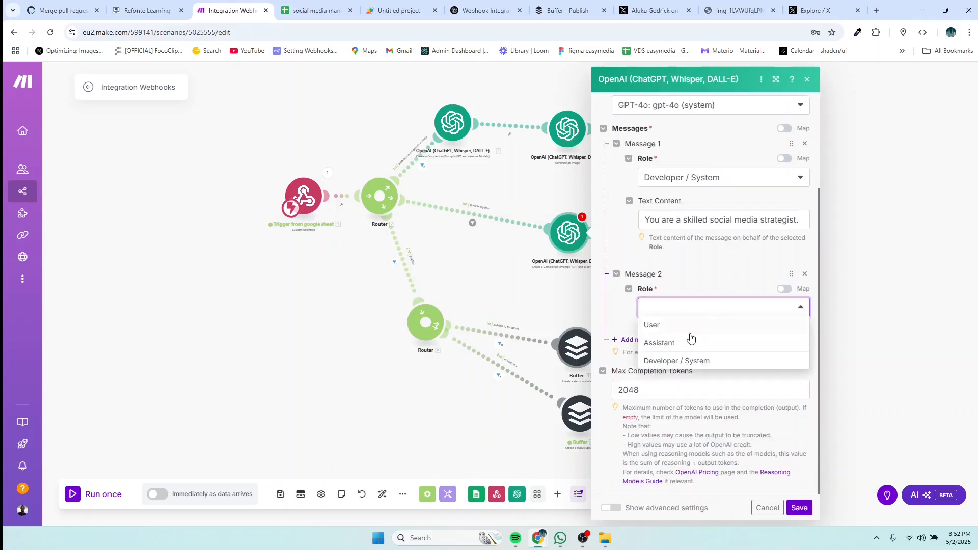
left_click(657, 329)
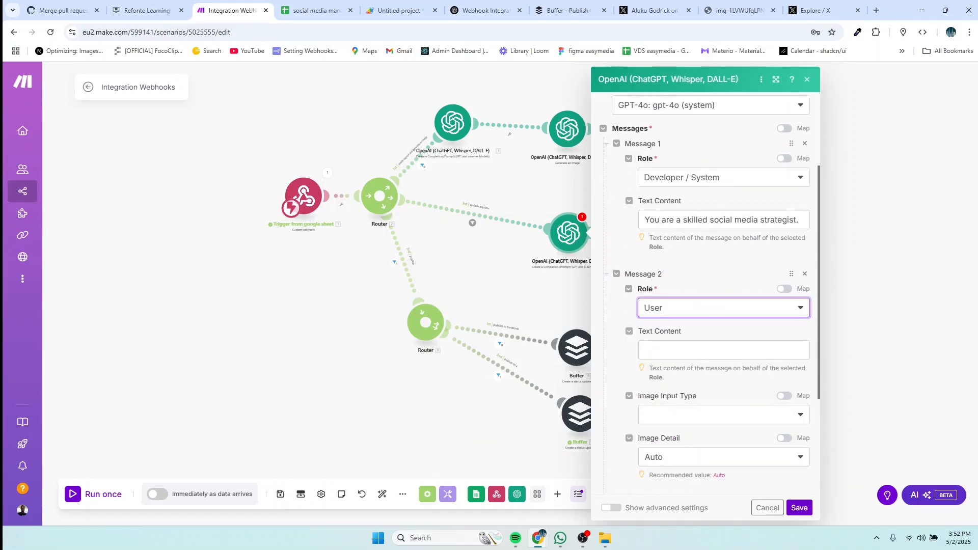
key("alt+Tab")
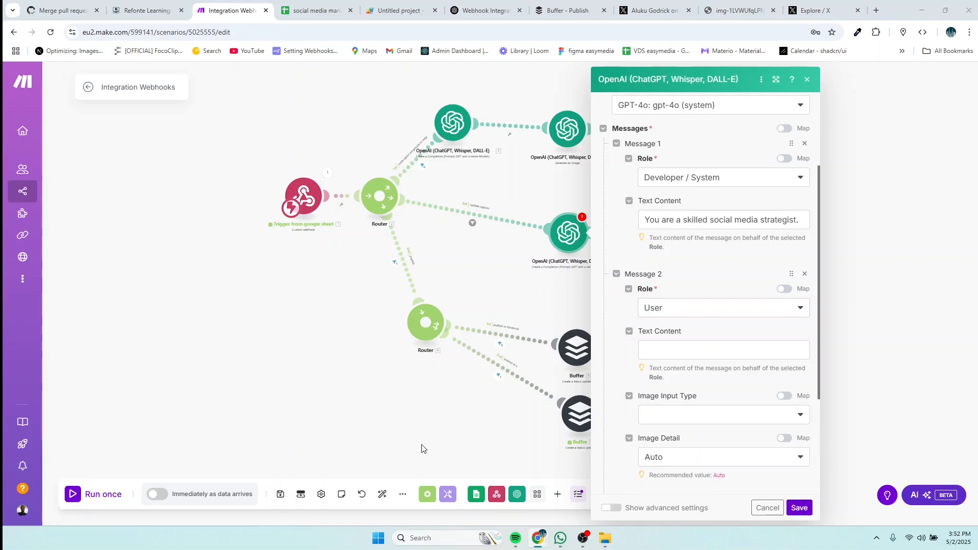
Step: Paste the caption-improvement prompt into the User message and map 1. platform into it
left_click(643, 351)
type("Improve the following caption based on the user's feedback. Make it suitable for the [platform] and aligned with the original content idea. Keep the platform’s tone and constraints in mind.  Original Caption: [caption] Content Idea: [content idea] Platform: [platform] User Feedback: [feedback]  Return only the improved caption.")
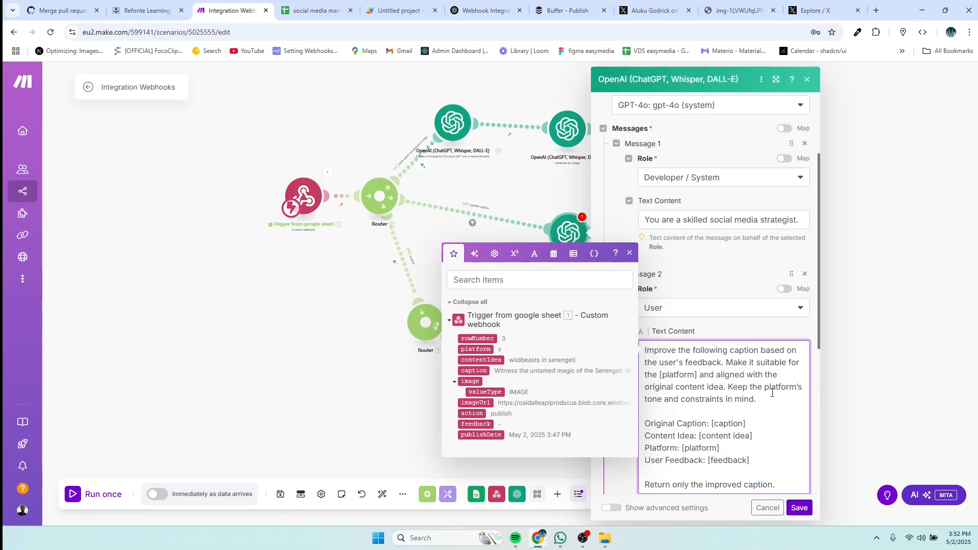
key("BackSpace")
key("BackSpace")
key("BackSpace")
key("BackSpace")
key("BackSpace")
key("BackSpace")
key("BackSpace")
key("BackSpace")
key("BackSpace")
key("BackSpace")
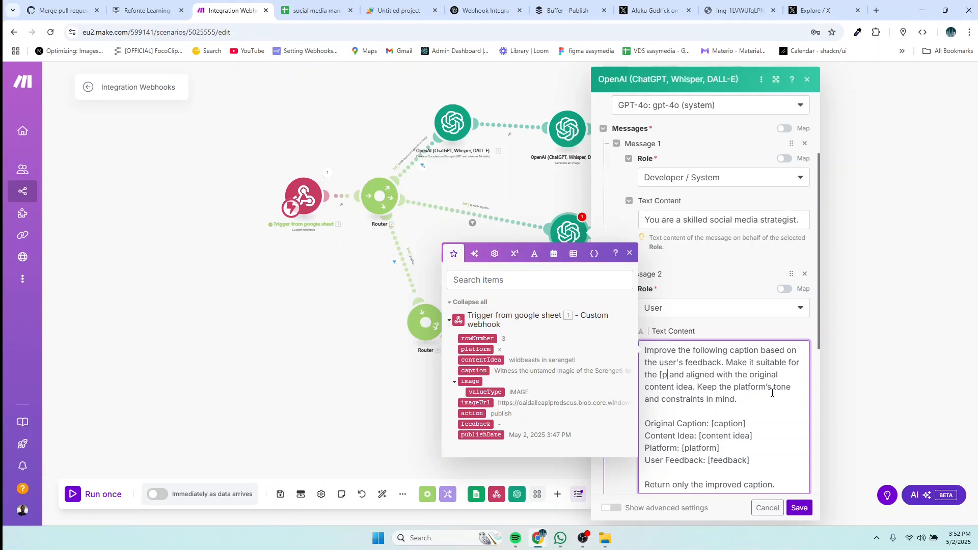
left_click(475, 349)
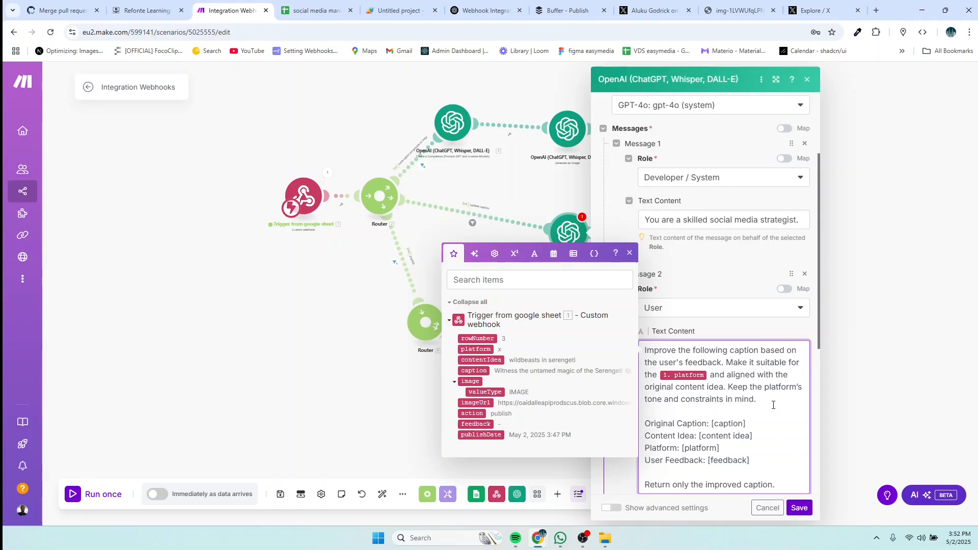
scroll(773, 405, "down", 3)
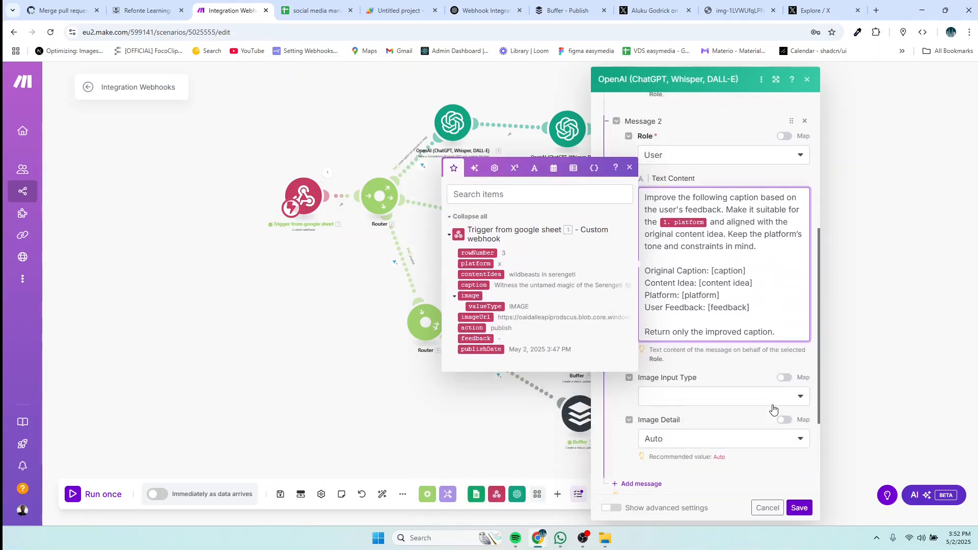
Step: Replace the caption, platform and feedback placeholders with mapped trigger values, then save
left_click_drag(746, 270, 711, 271)
key("BackSpace")
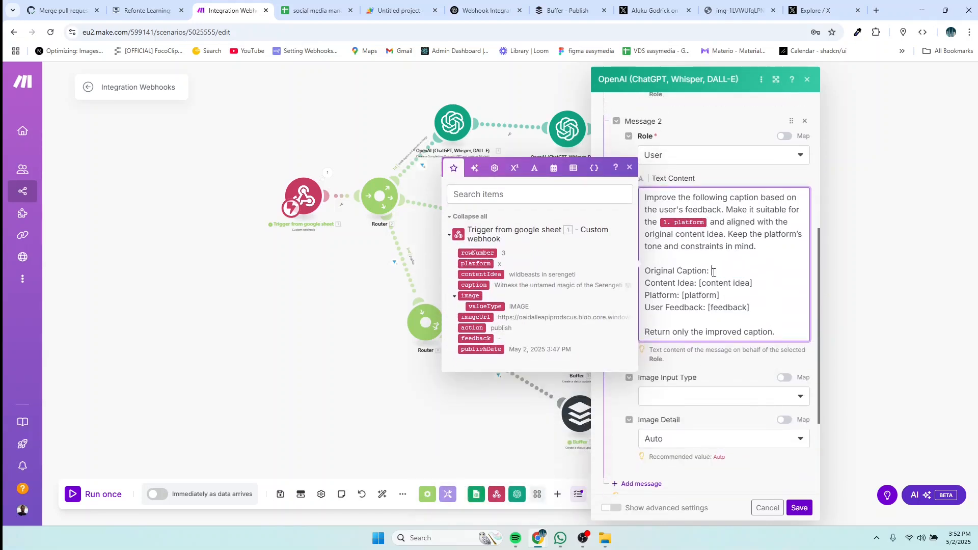
left_click(473, 285)
left_click_drag(734, 297, 686, 299)
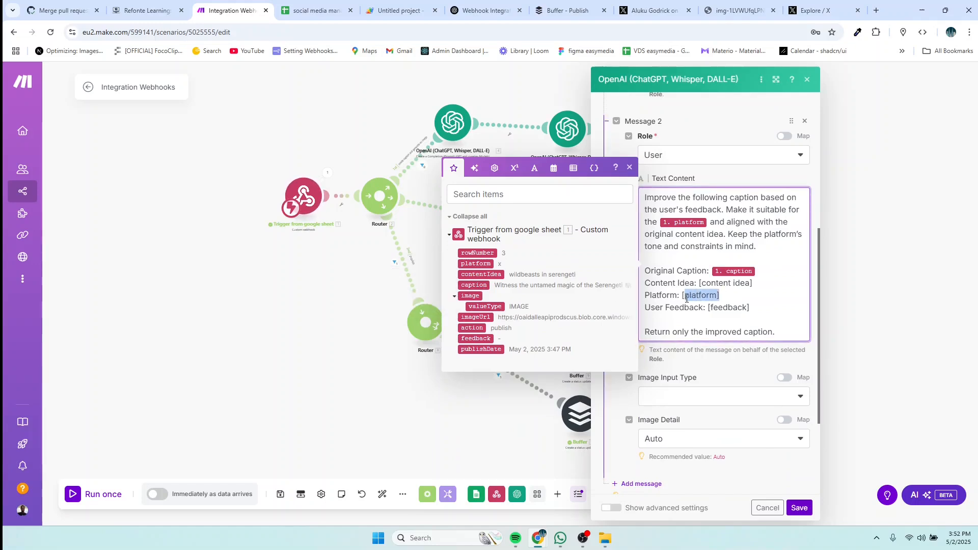
left_click(472, 264)
left_click_drag(764, 310, 720, 311)
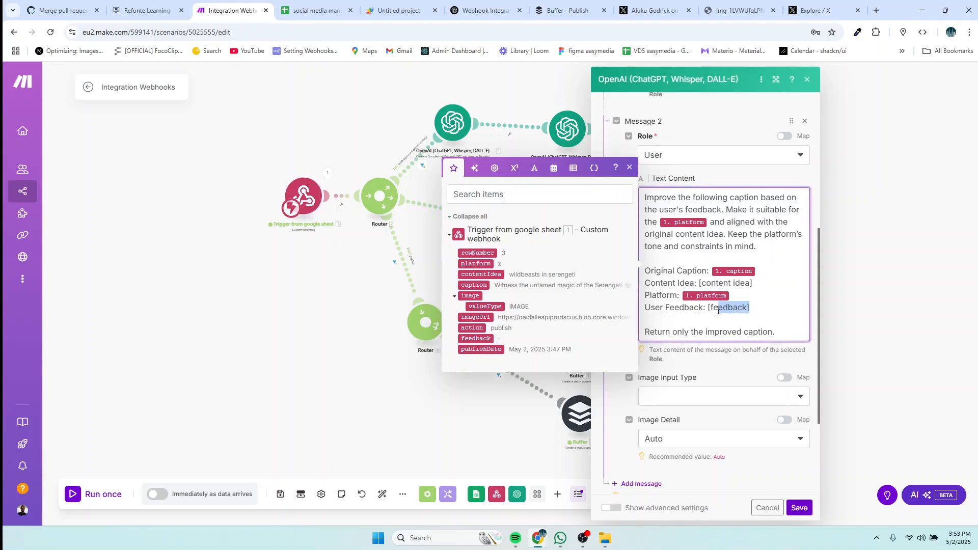
key("BackSpace")
left_click(475, 339)
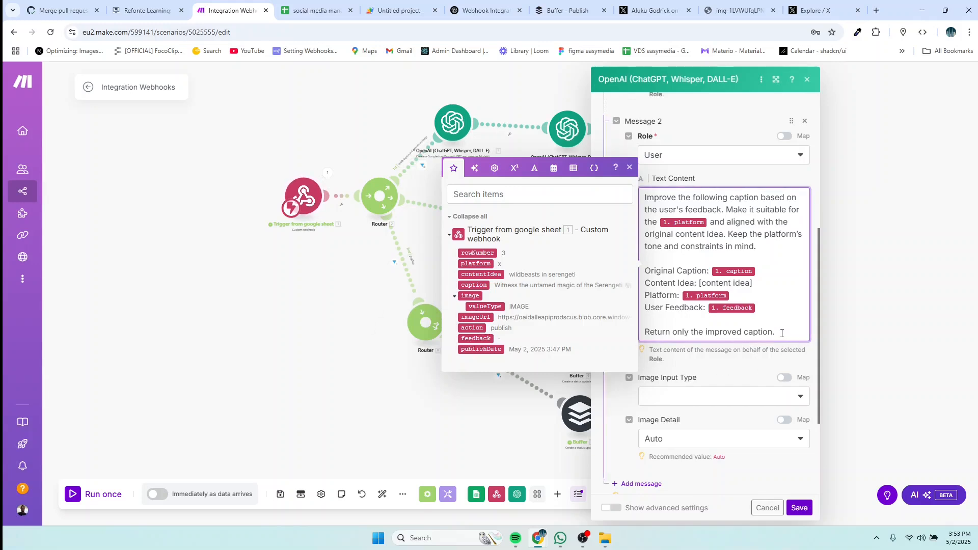
left_click(799, 508)
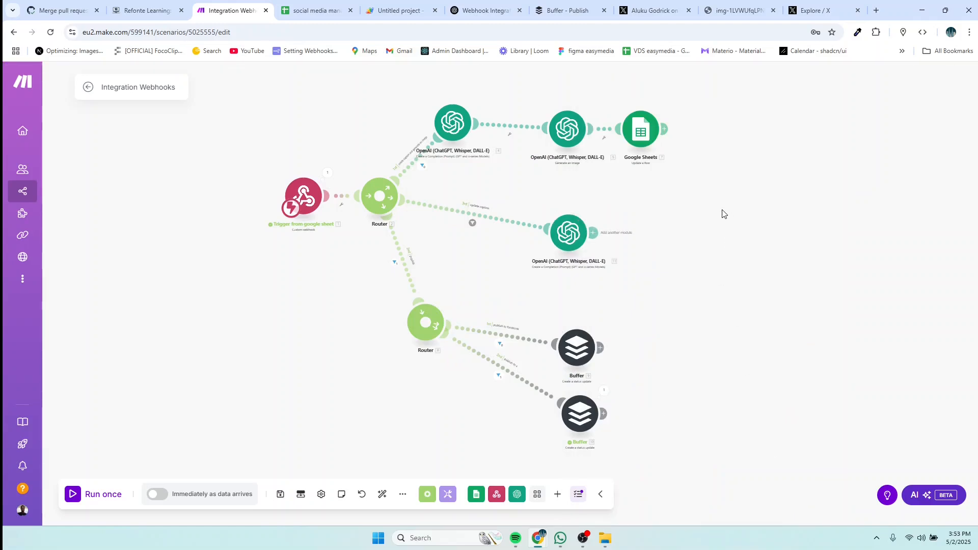
Step: Widen caption column C in the social media manager sheet
left_click(328, 13)
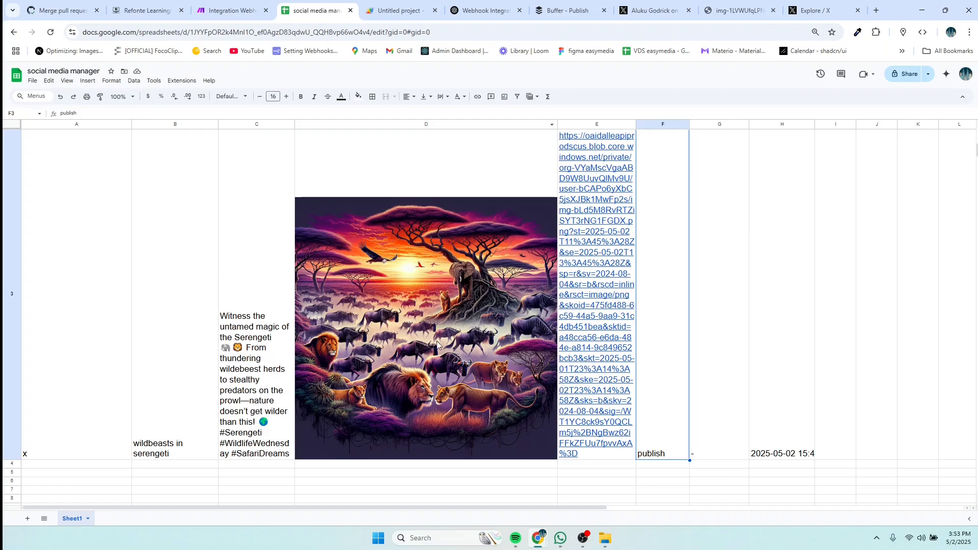
scroll(436, 341, "down", 2)
scroll(436, 341, "up", 2)
scroll(436, 342, "down", 2)
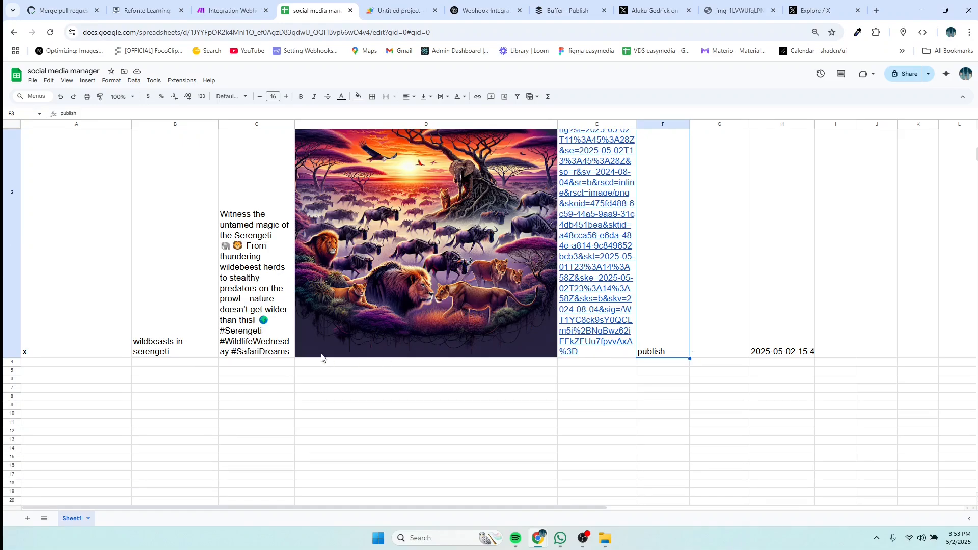
scroll(260, 275, "up", 1)
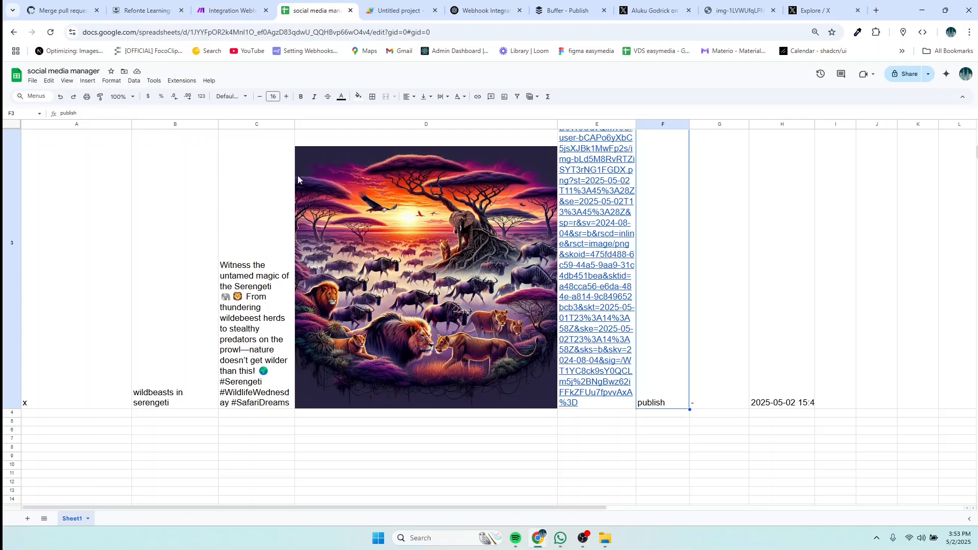
left_click_drag(295, 125, 376, 125)
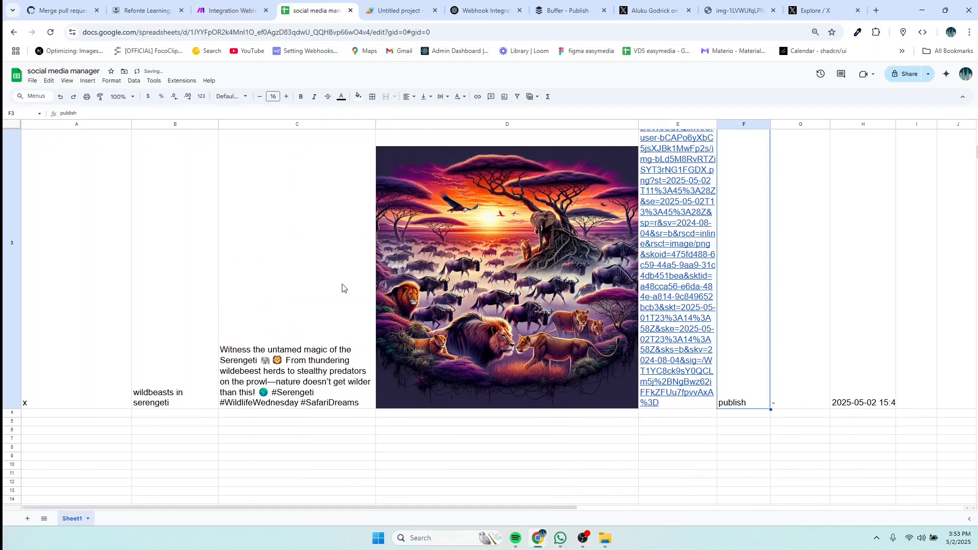
Step: Enter 'the caption is ver long' as G3's feedback, then begin editing F3's action
scroll(802, 331, "up", 5)
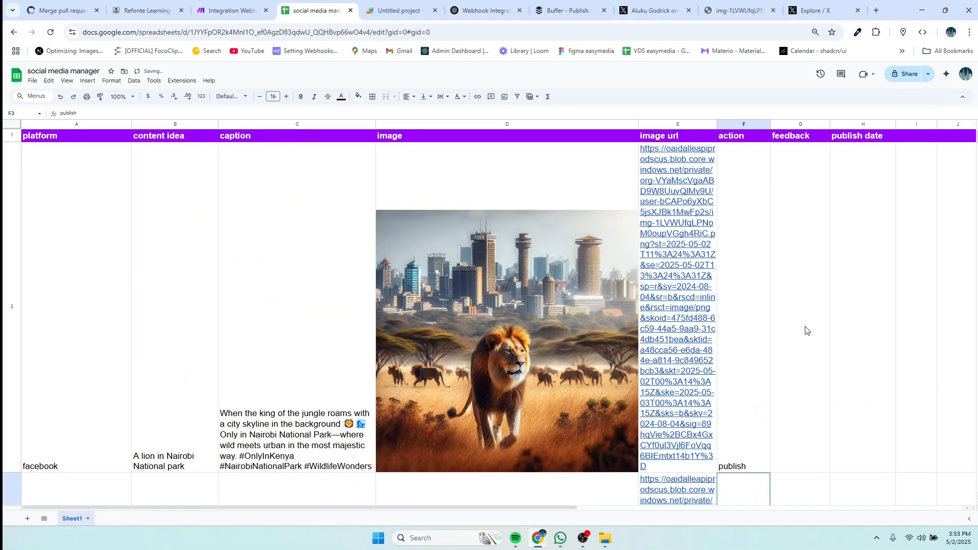
scroll(792, 203, "down", 5)
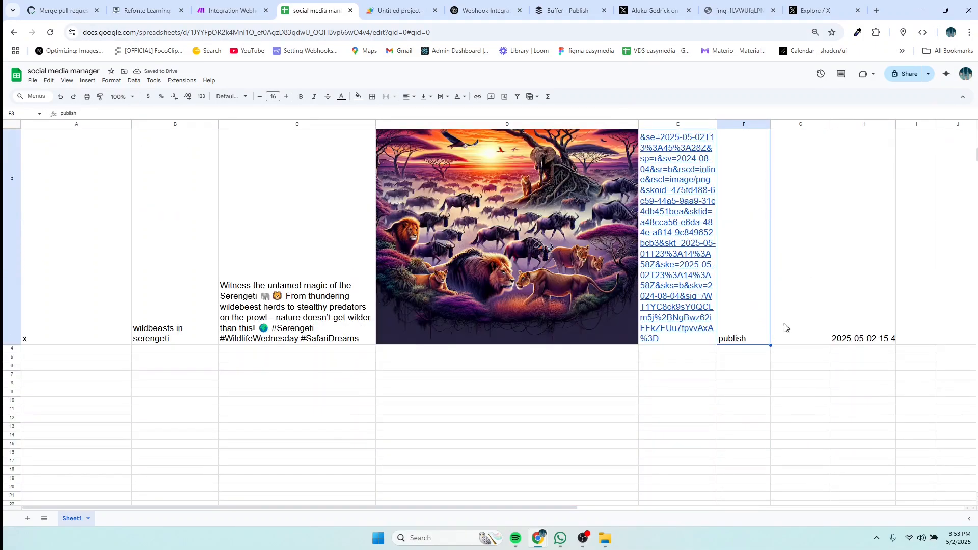
left_click(784, 328)
double_click(784, 331)
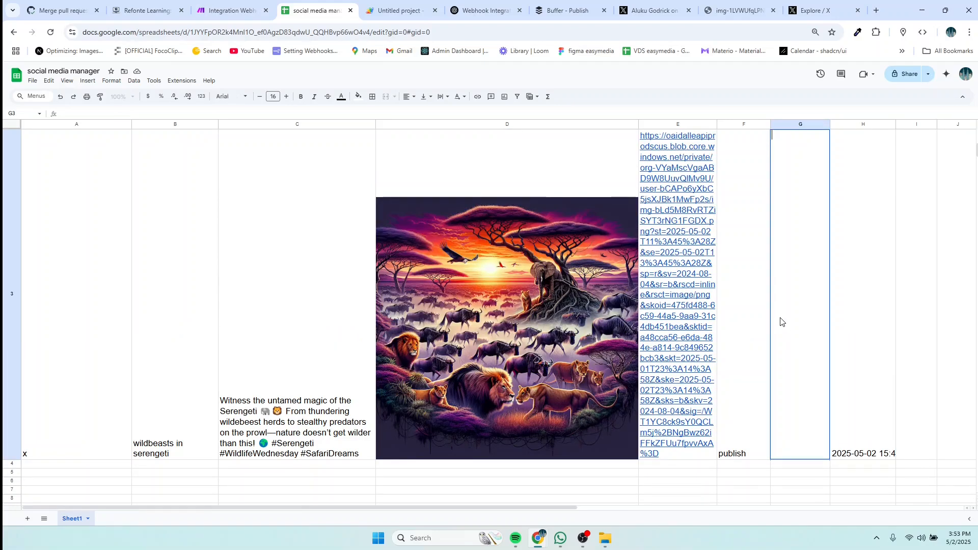
type("the")
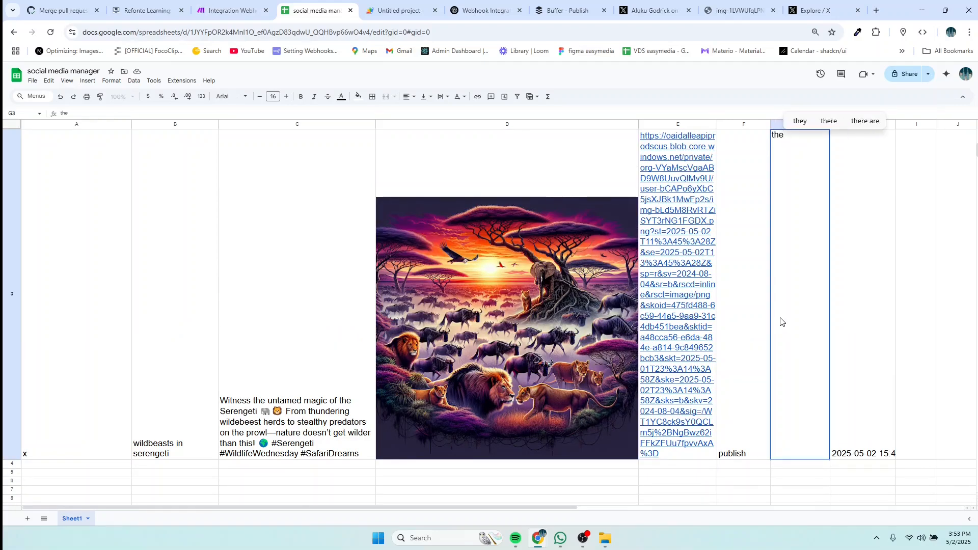
type(" cap")
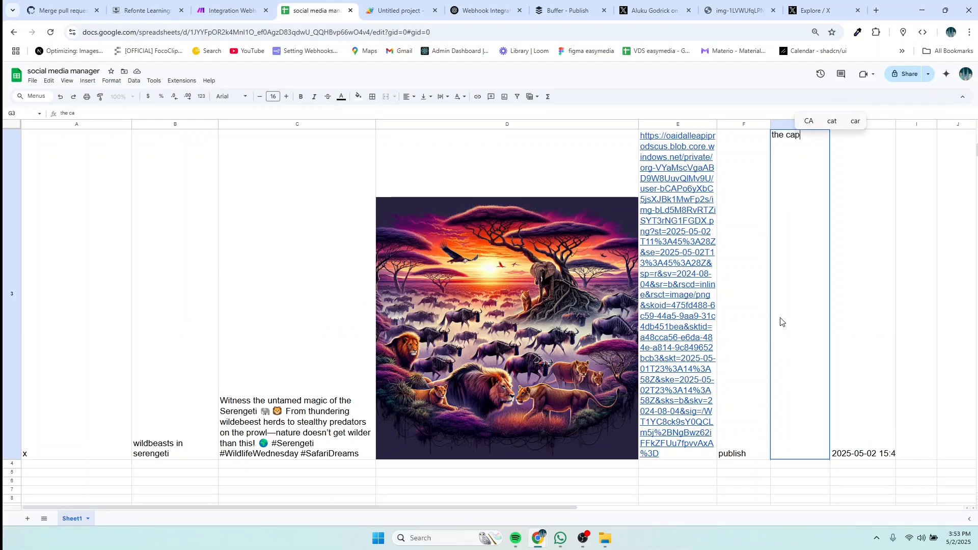
type("tio")
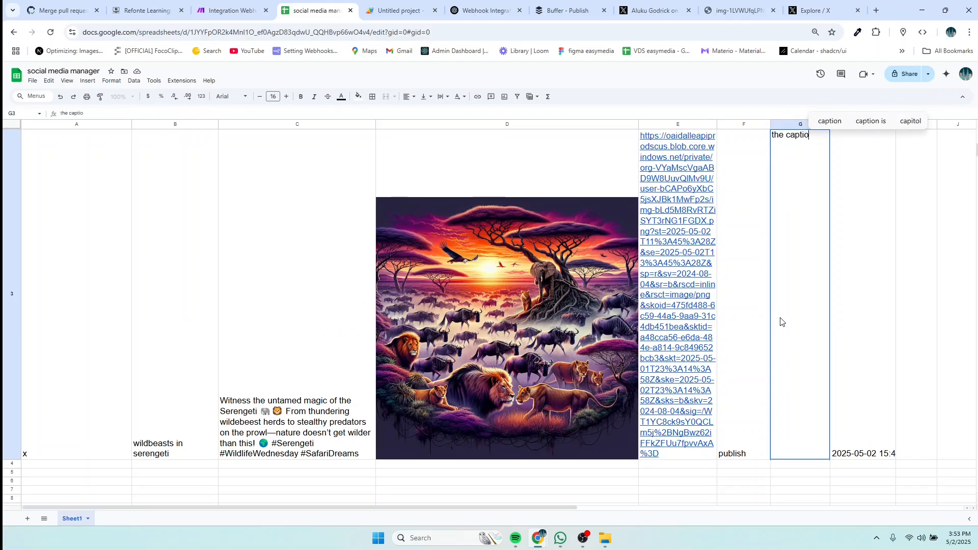
type("n is ve")
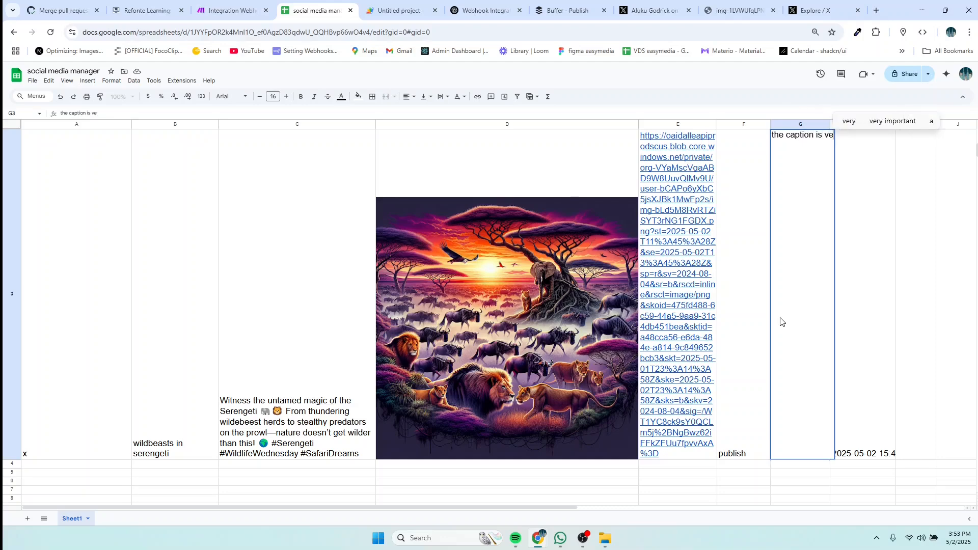
type("r long")
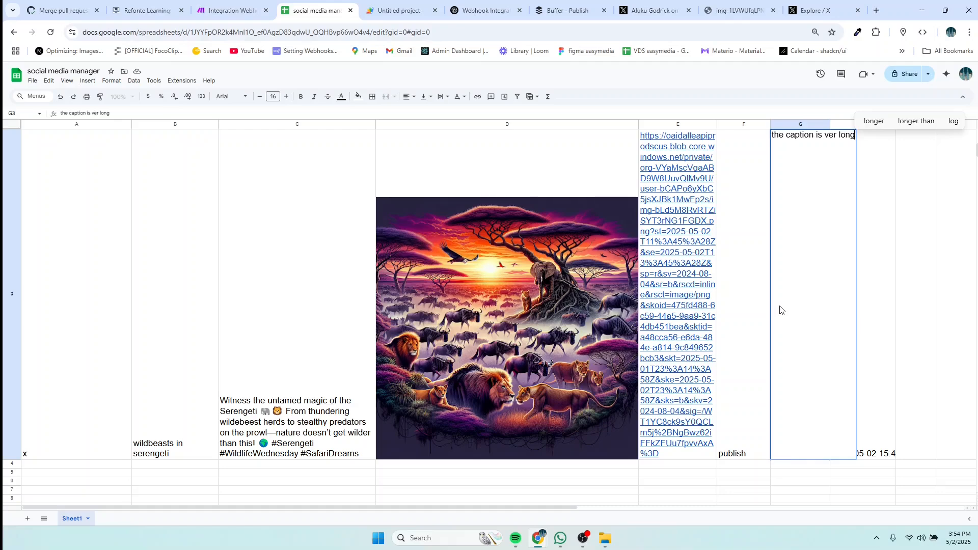
left_click(782, 310)
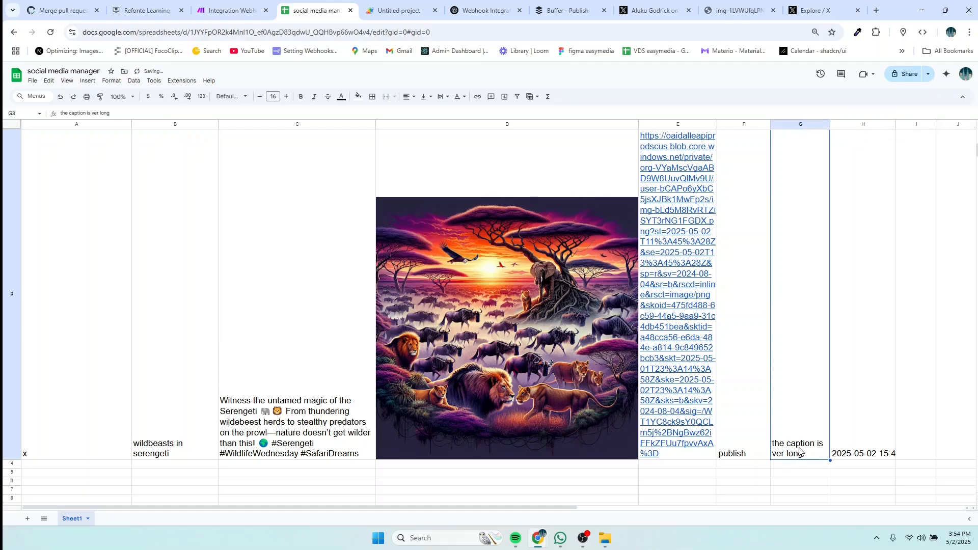
double_click(732, 458)
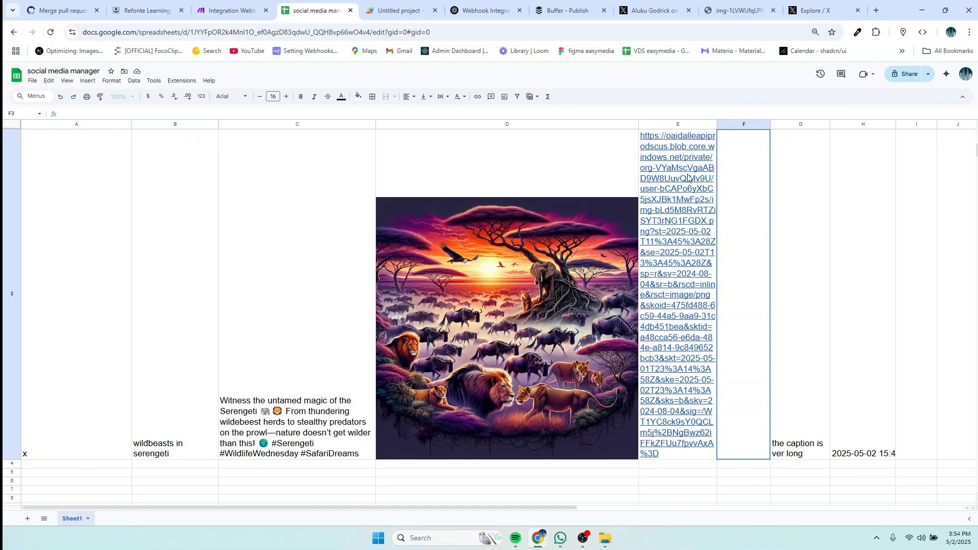
Step: Start a single Make run that waits for new webhook data
left_click(232, 10)
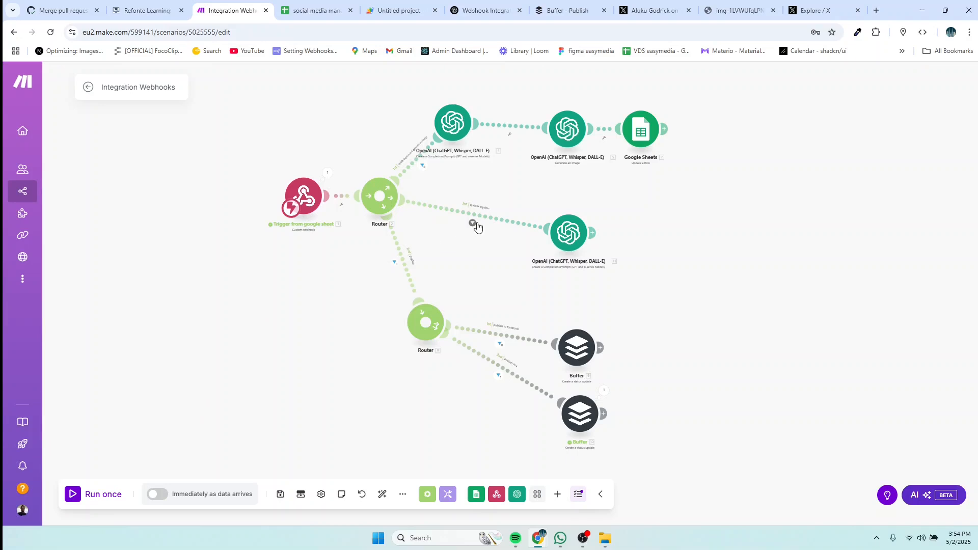
left_click(104, 500)
left_click(201, 516)
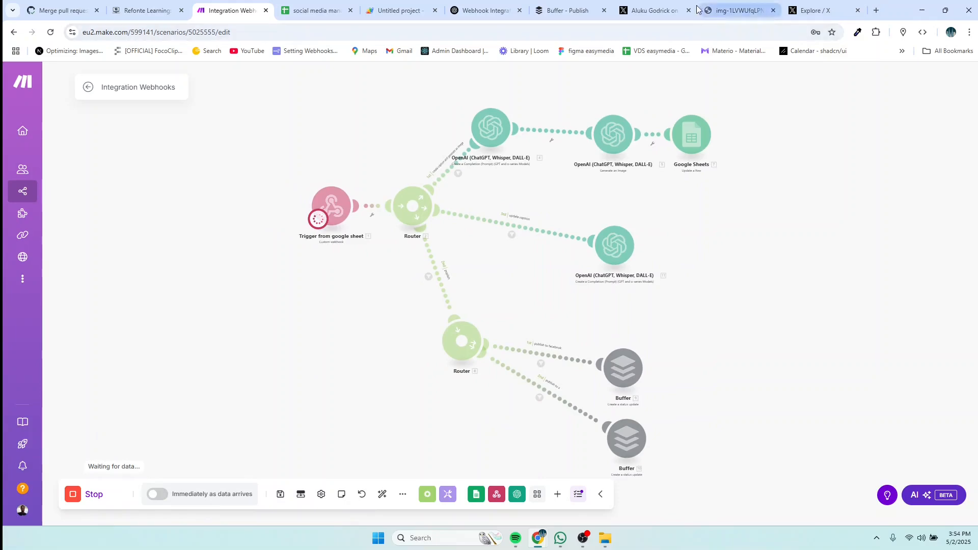
left_click(337, 15)
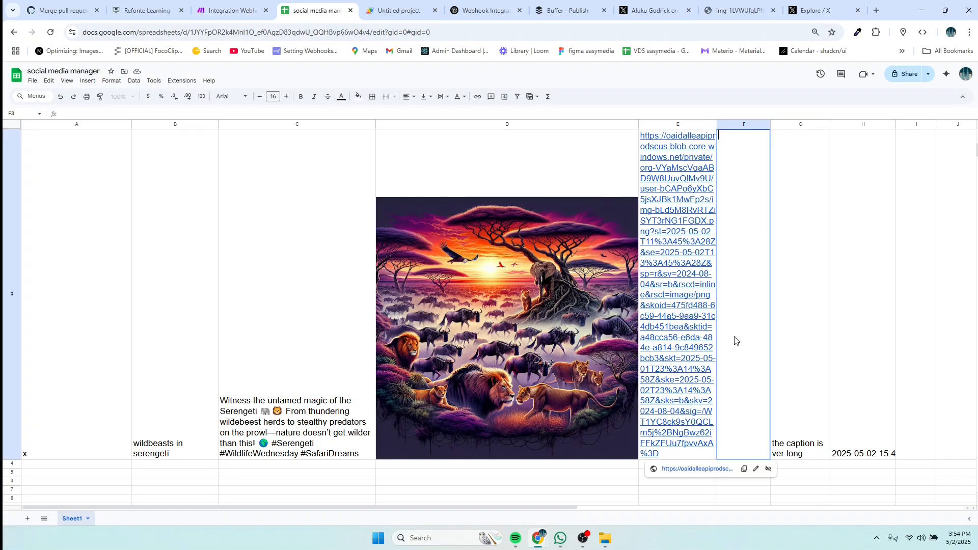
Step: Set F3's action to 'improve caption'
type("impro")
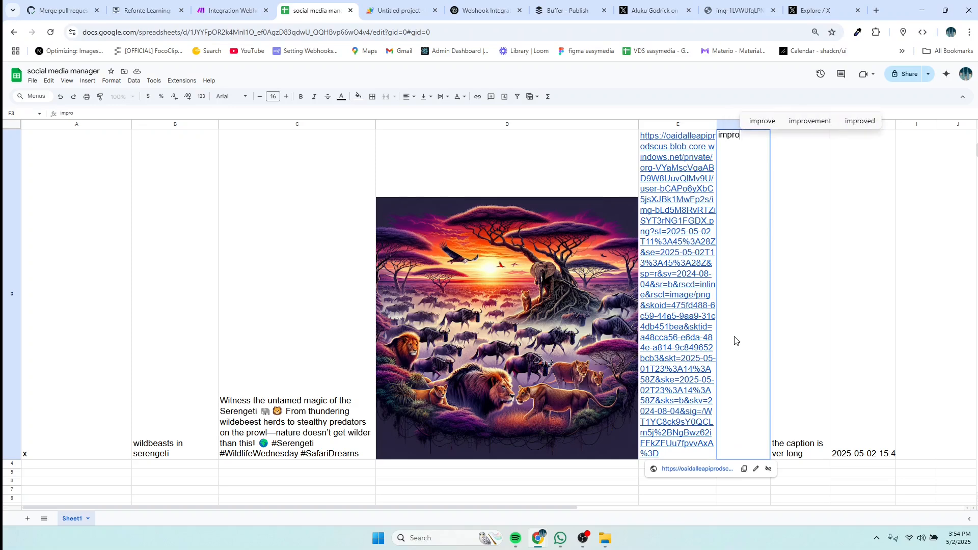
type("ve")
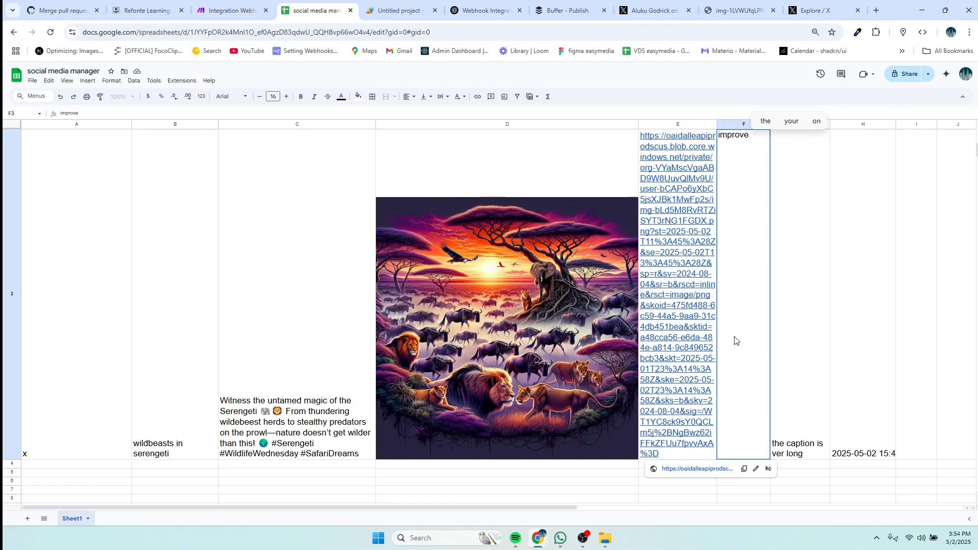
type(" caption")
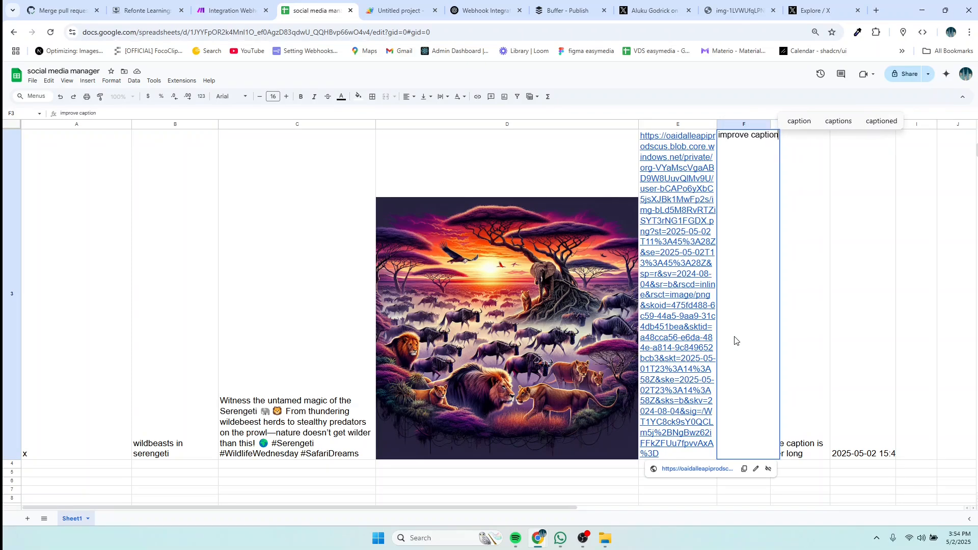
key("Return")
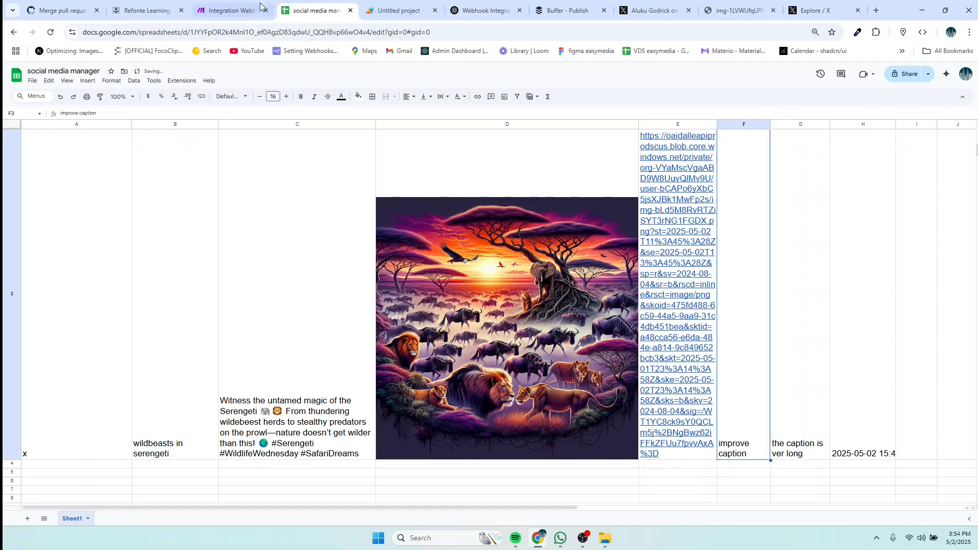
left_click(231, 11)
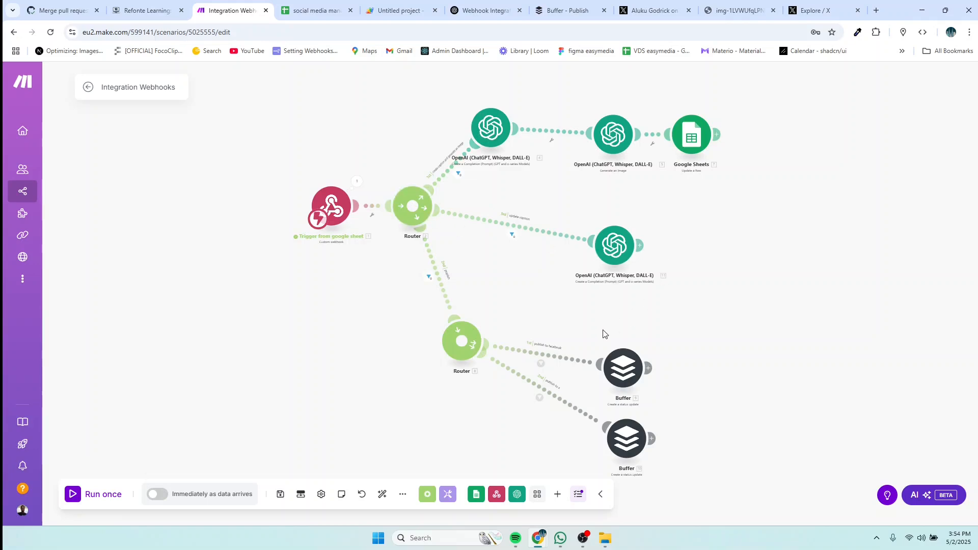
Step: Change the update caption route filter's value to 'improve caption' and save it
left_click(513, 232)
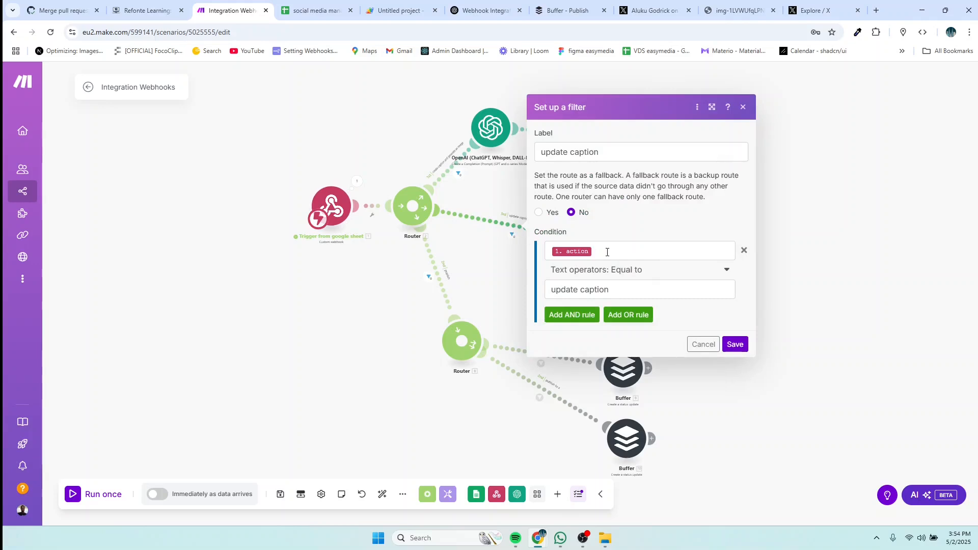
left_click(575, 291)
key("BackSpace")
key("BackSpace")
key("BackSpace")
key("BackSpace")
key("BackSpace")
key("BackSpace")
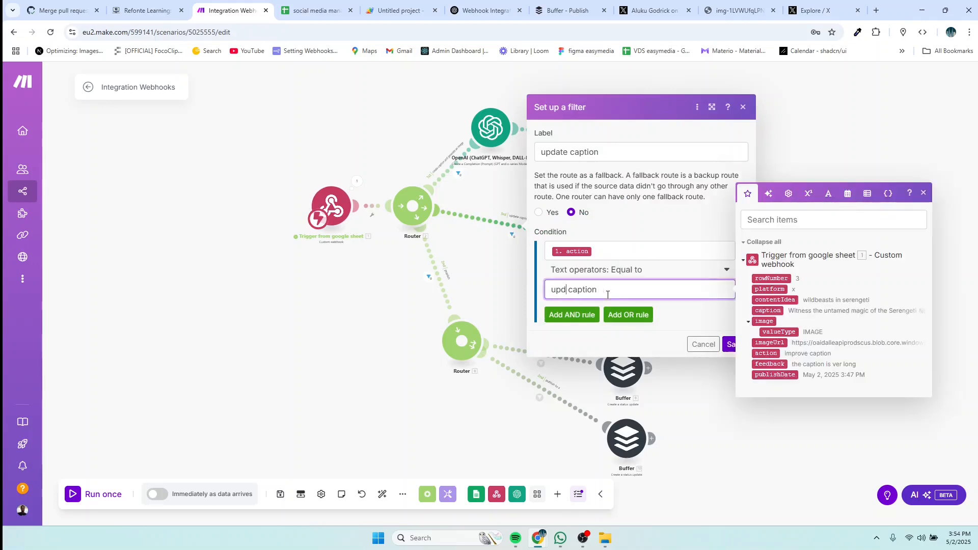
type("imporve")
key("BackSpace")
key("BackSpace")
key("BackSpace")
key("BackSpace")
type("rove")
left_click(731, 344)
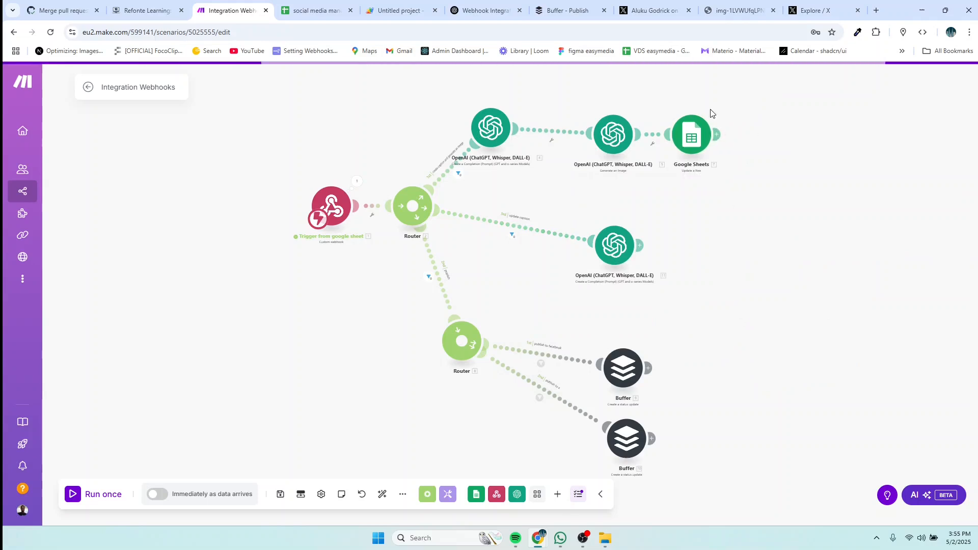
Step: Run the scenario once, waiting for new webhook data
left_click(99, 502)
left_click(187, 505)
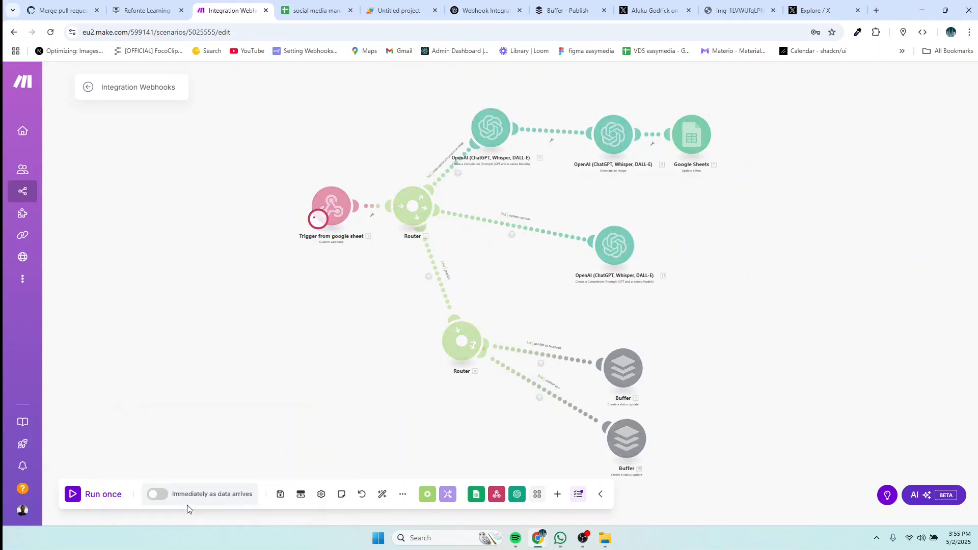
left_click(313, 12)
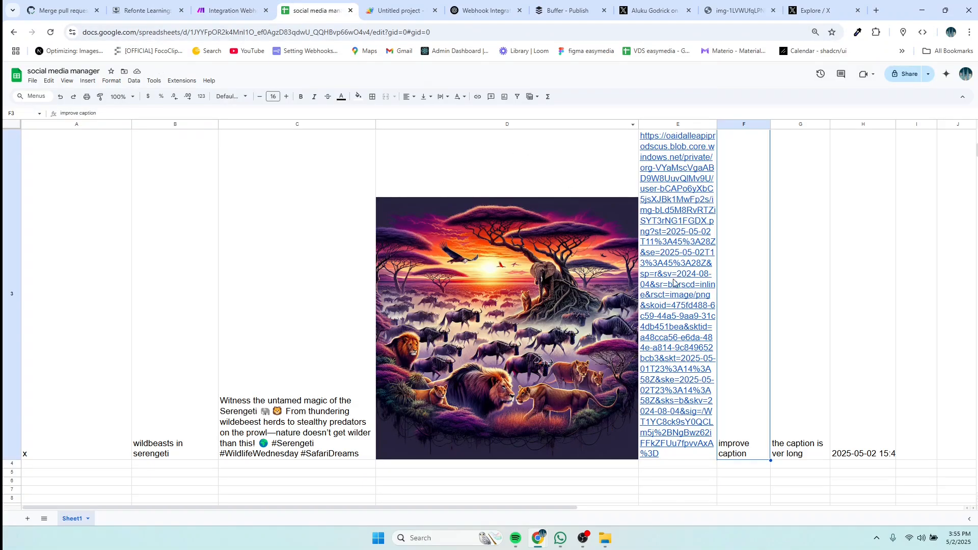
Step: Extend G3's feedback to read 'the caption is ver long for the platform'
left_click(809, 457)
double_click(809, 458)
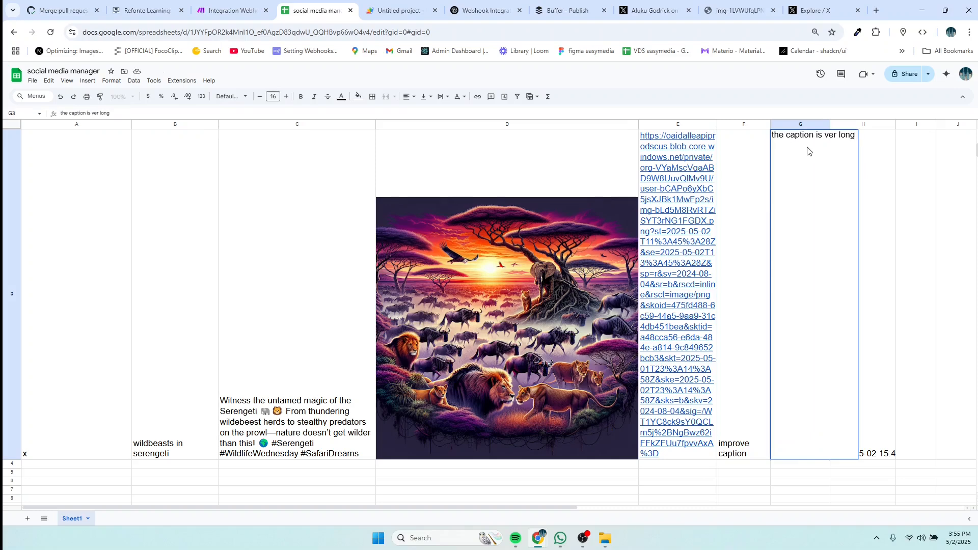
type("for ")
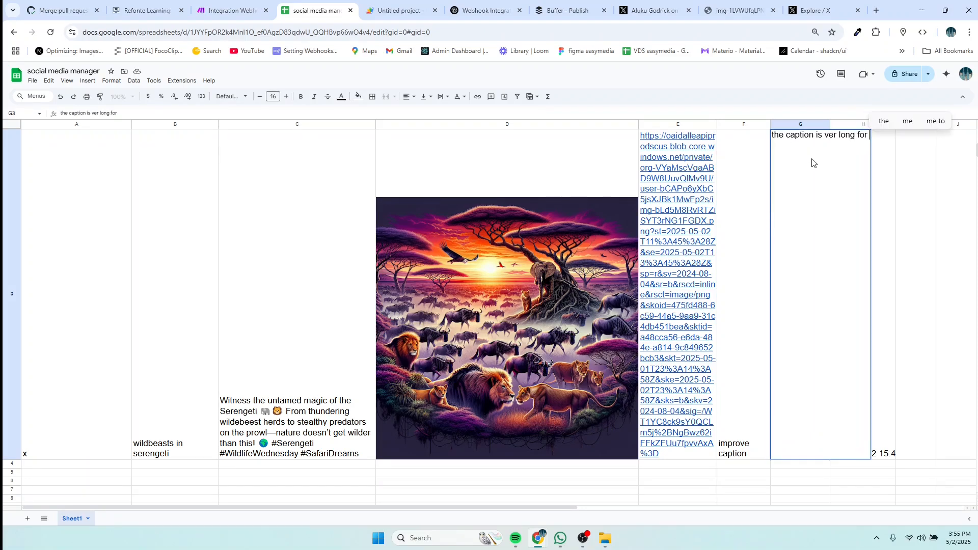
type("the p;")
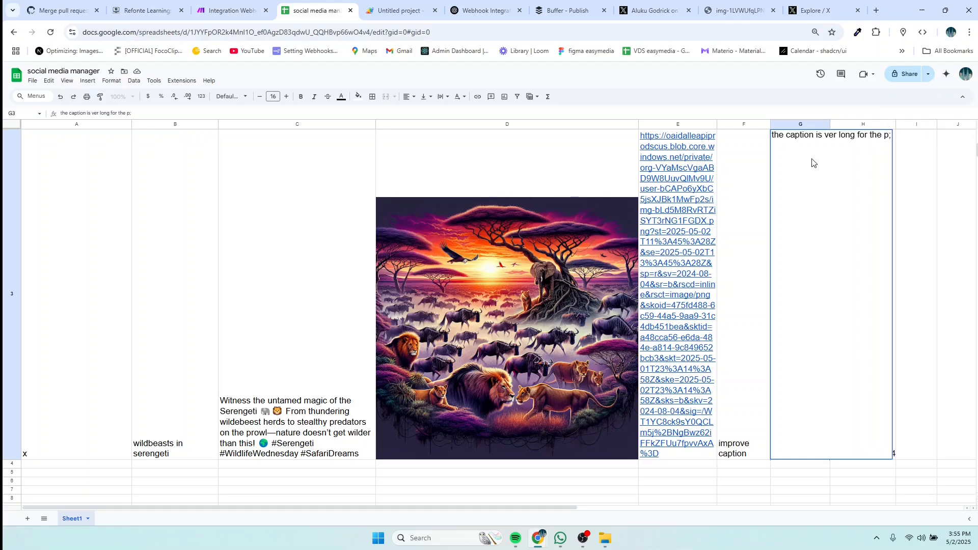
key("BackSpace")
type("latform")
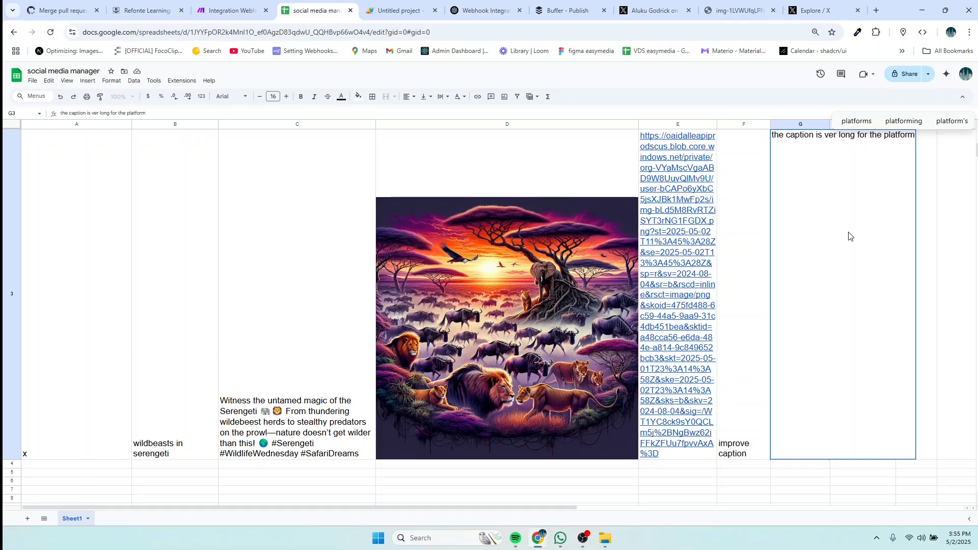
key("Return")
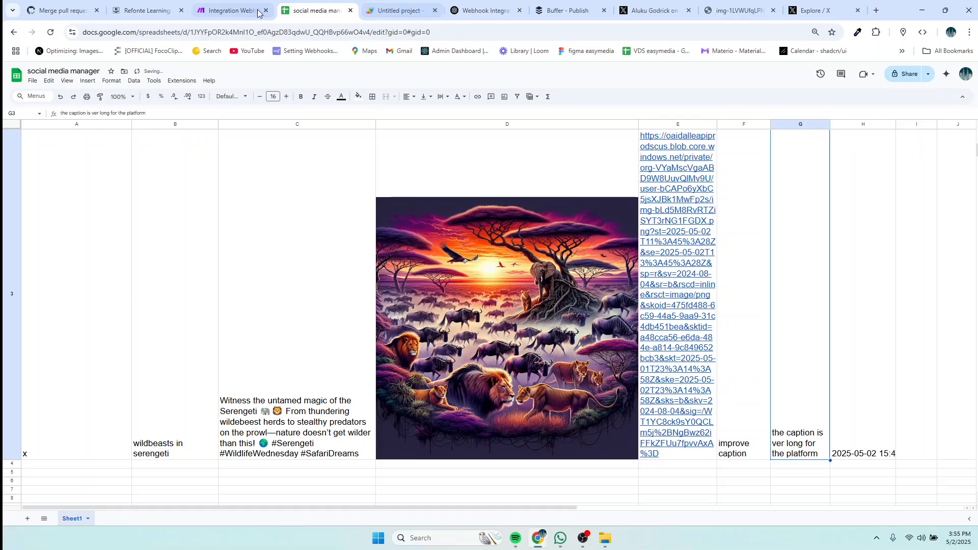
left_click(234, 14)
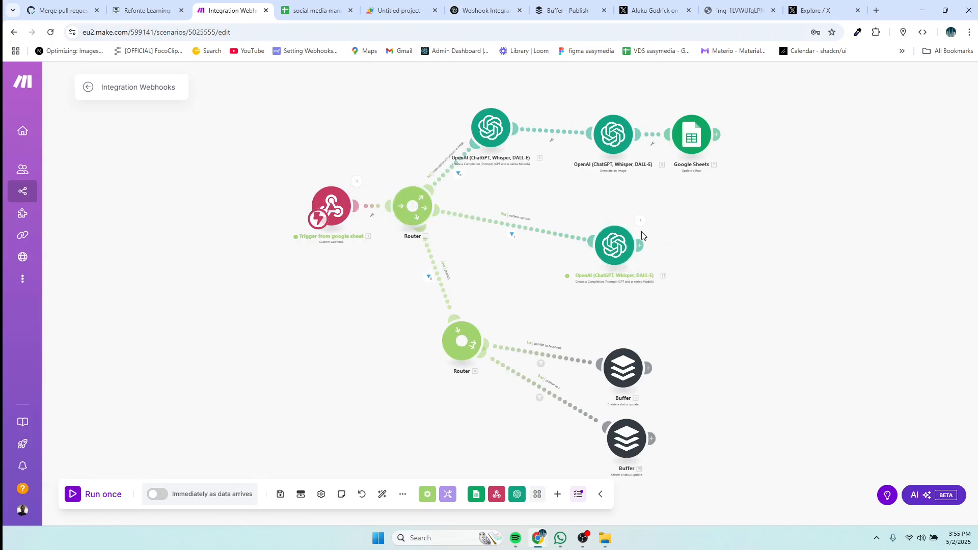
left_click(620, 249)
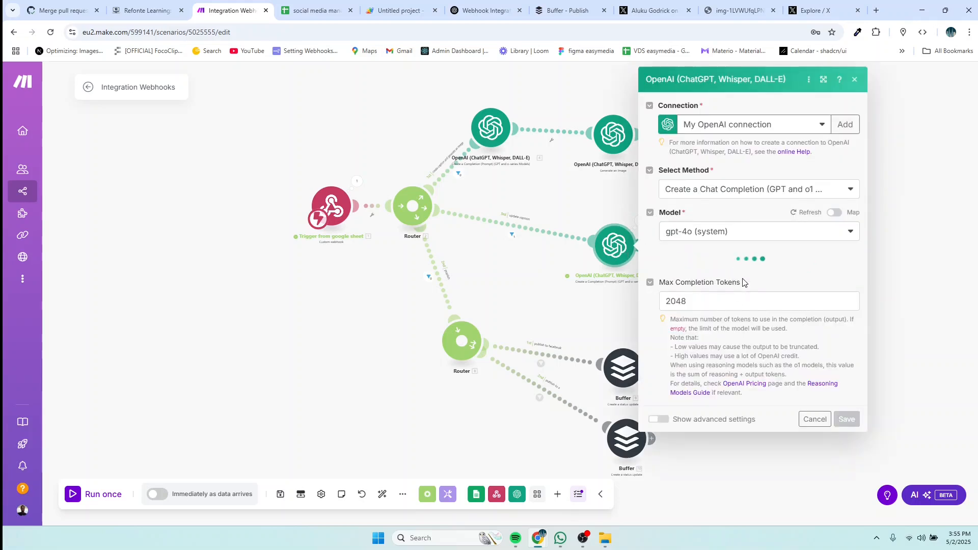
left_click(528, 291)
left_click(643, 220)
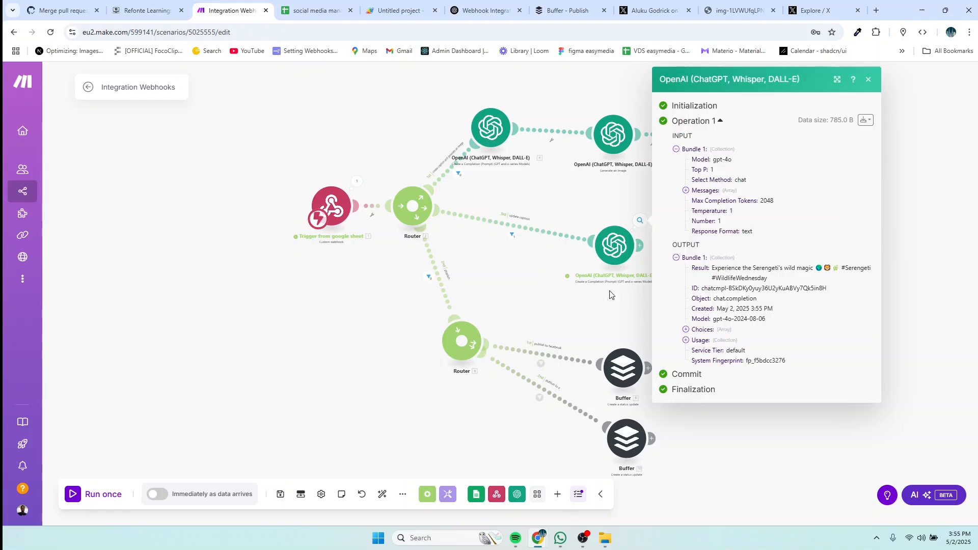
left_click(541, 261)
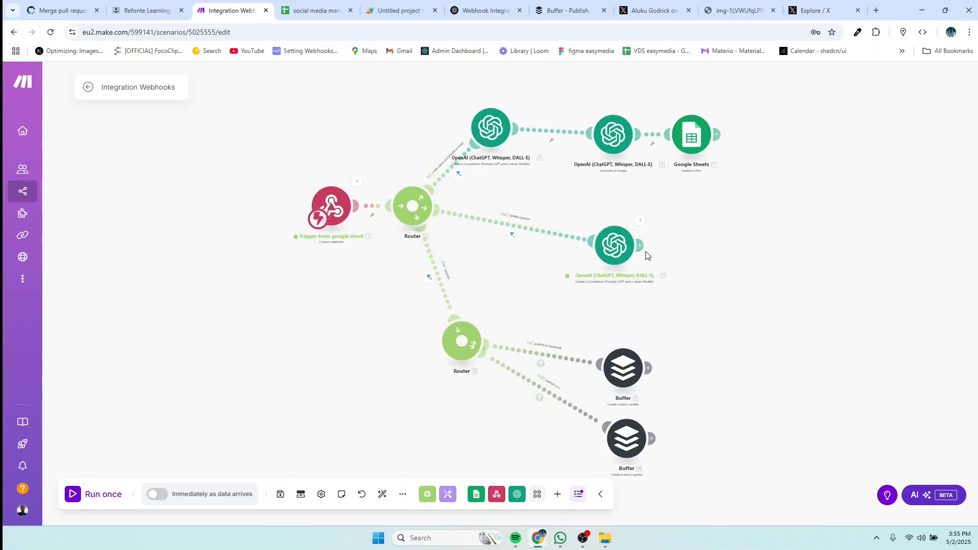
Step: Add a Google Sheets Update a Row module targeting social media manager, Sheet1
left_click(640, 246)
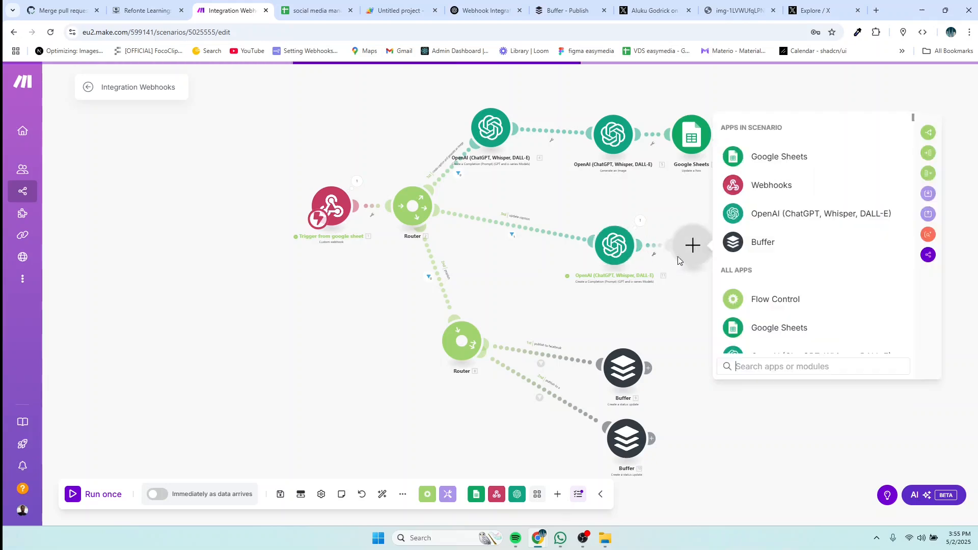
left_click(769, 157)
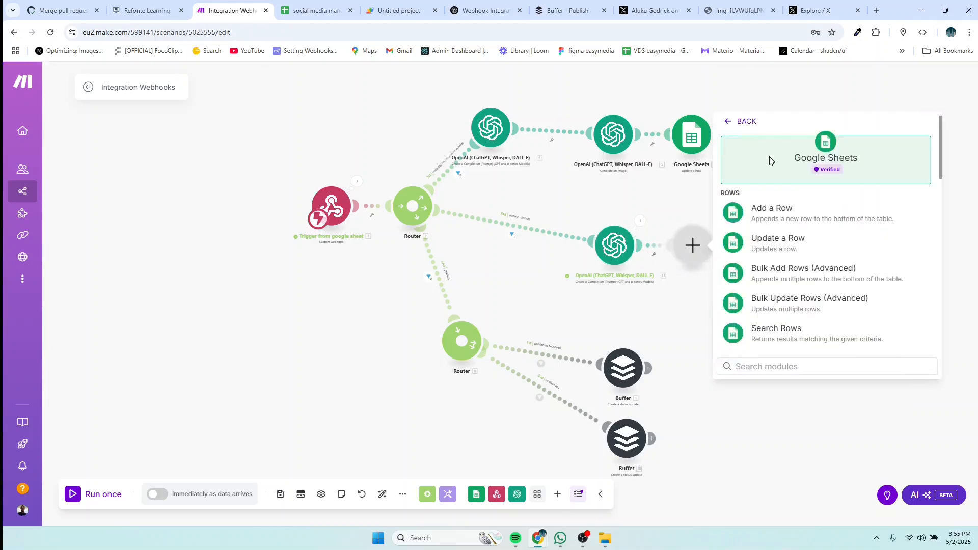
left_click(787, 248)
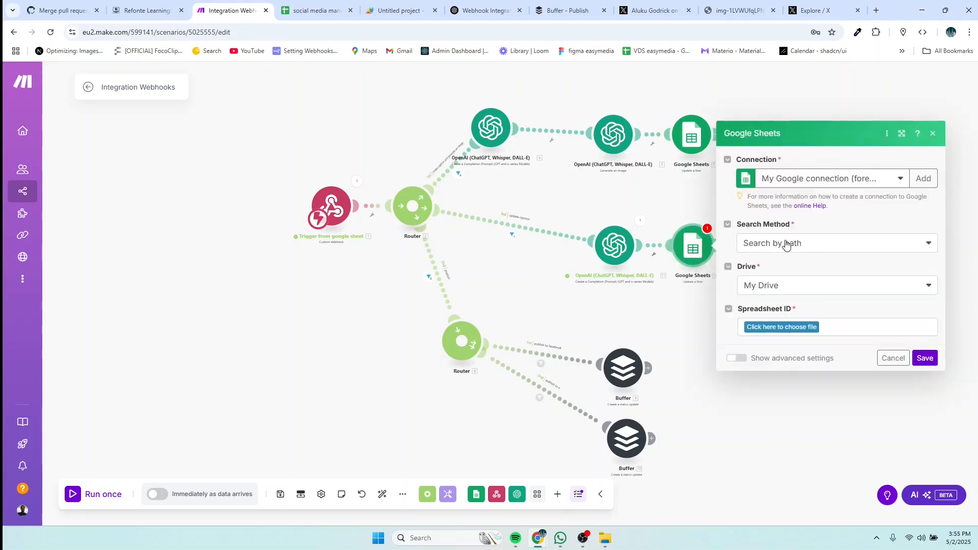
left_click(800, 327)
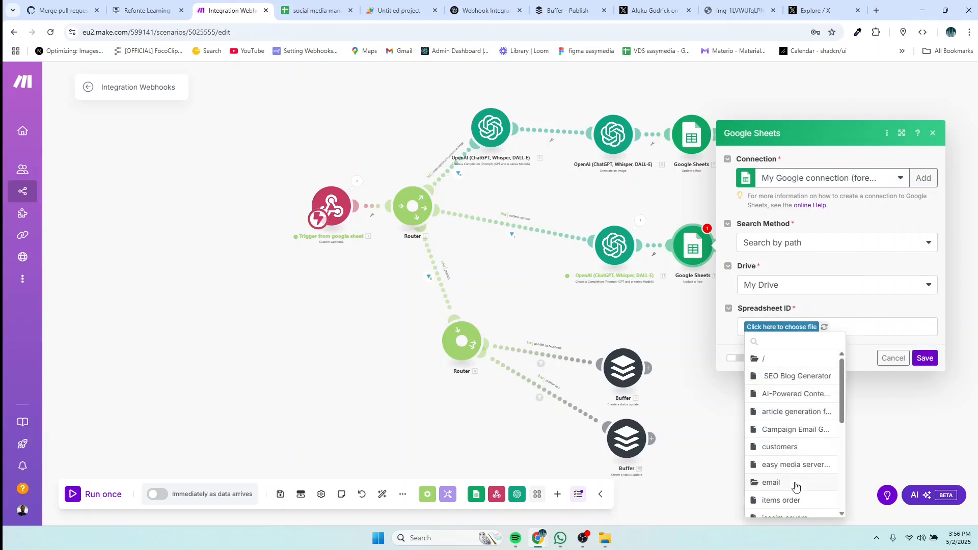
scroll(796, 486, "down", 2)
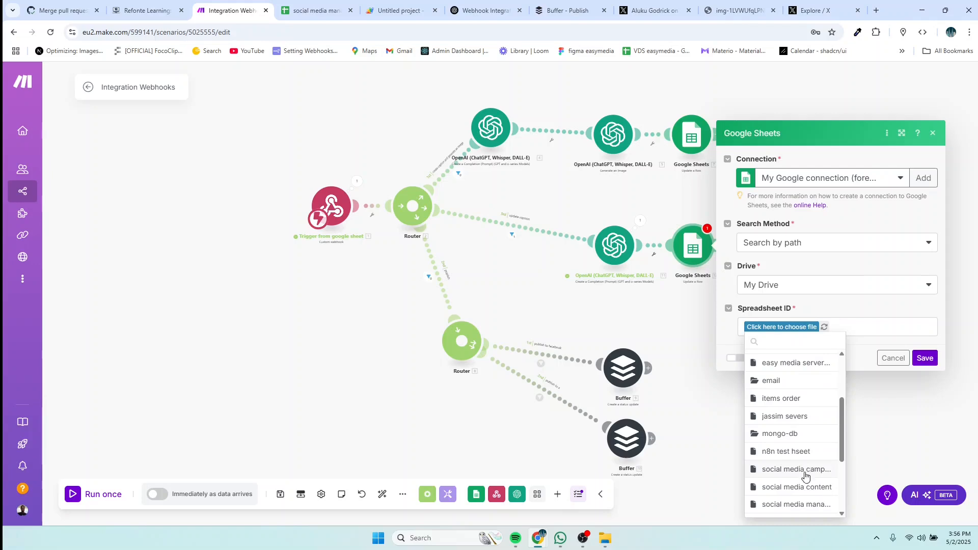
left_click(780, 506)
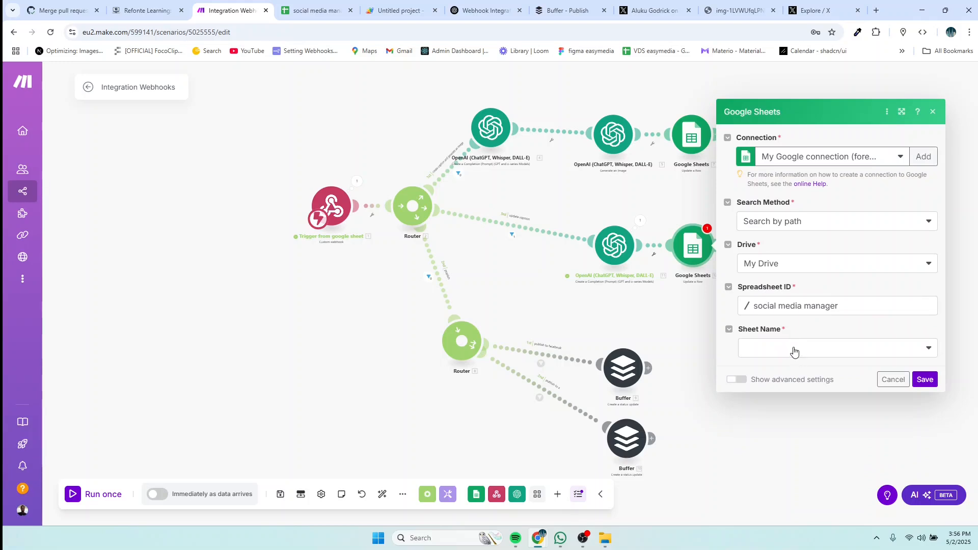
left_click(794, 351)
left_click(758, 369)
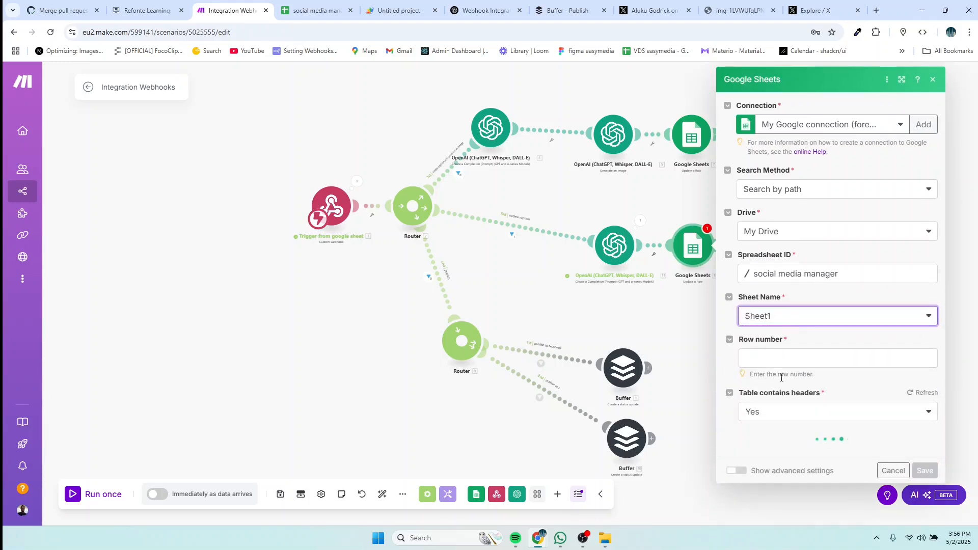
Step: Map the OpenAI Result to caption (C) and the trigger's rowNumber as row number, then save
scroll(788, 377, "down", 3)
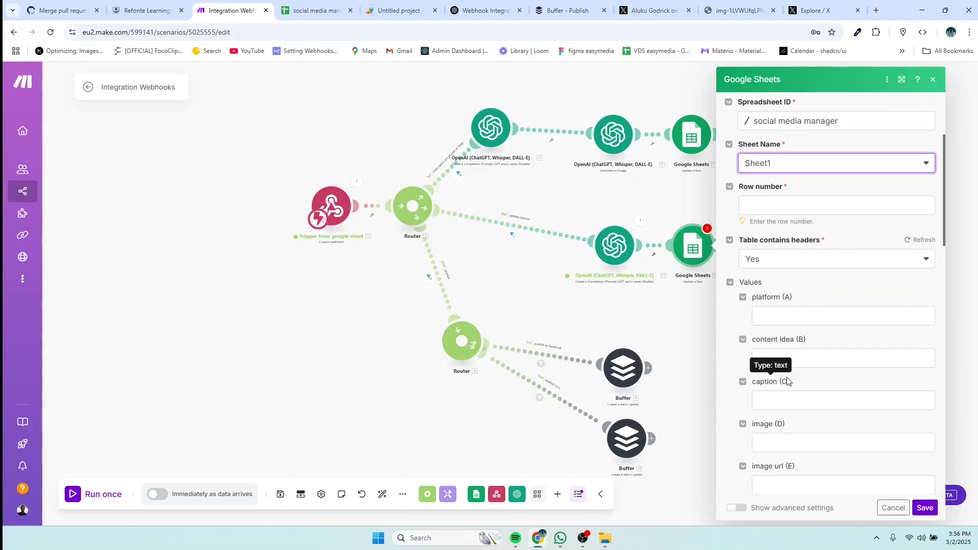
left_click(791, 401)
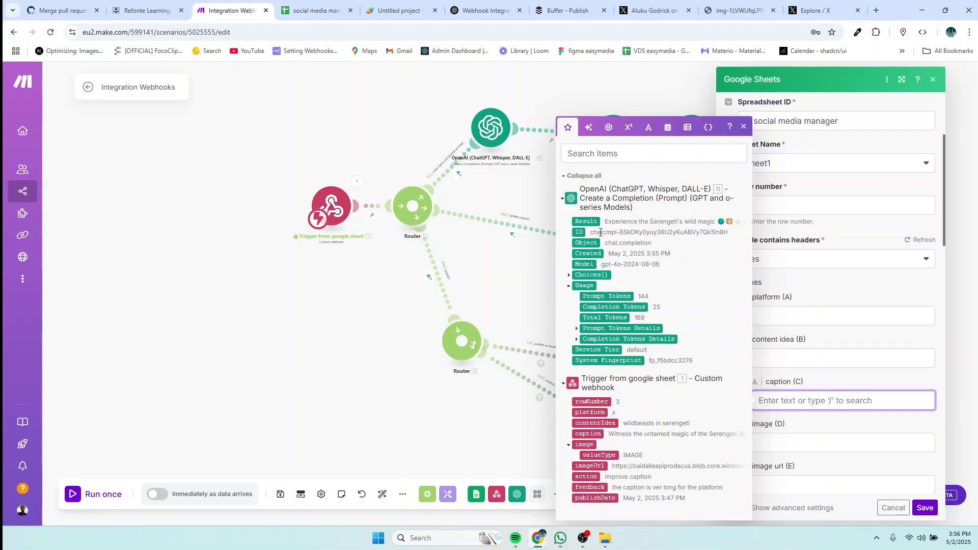
left_click(588, 221)
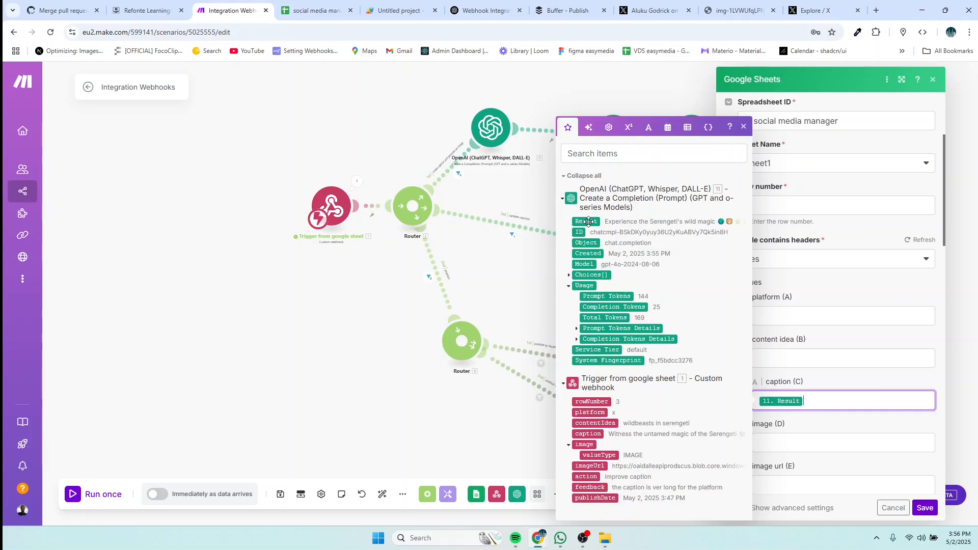
left_click(922, 509)
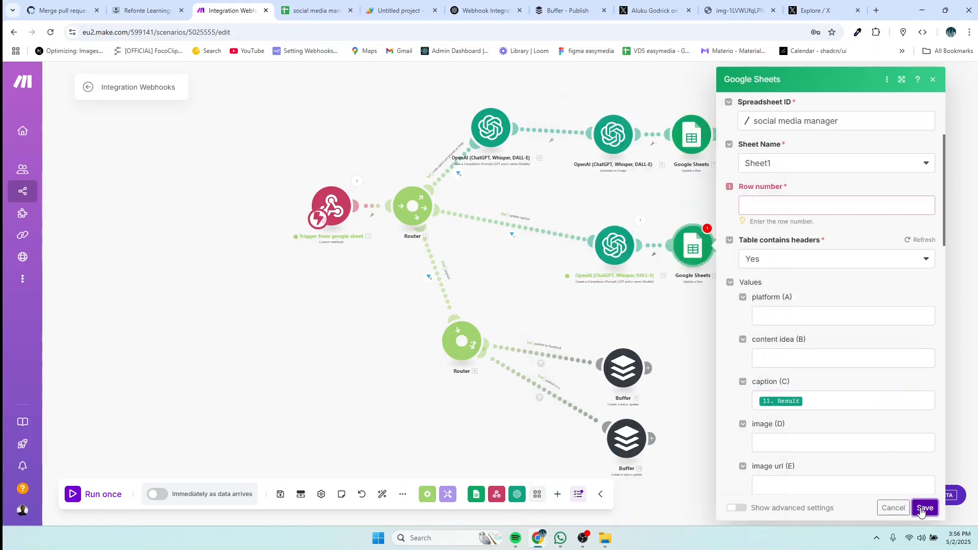
left_click(766, 206)
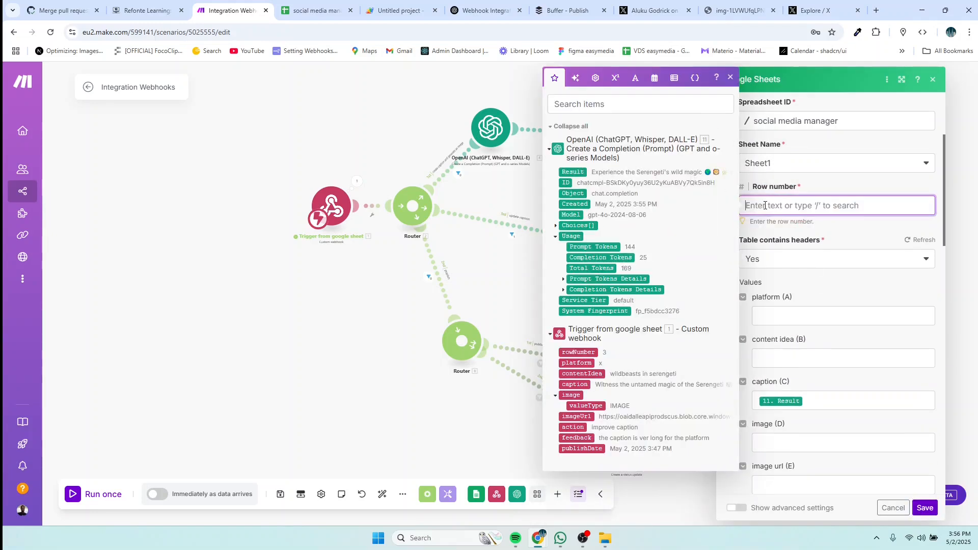
left_click(579, 352)
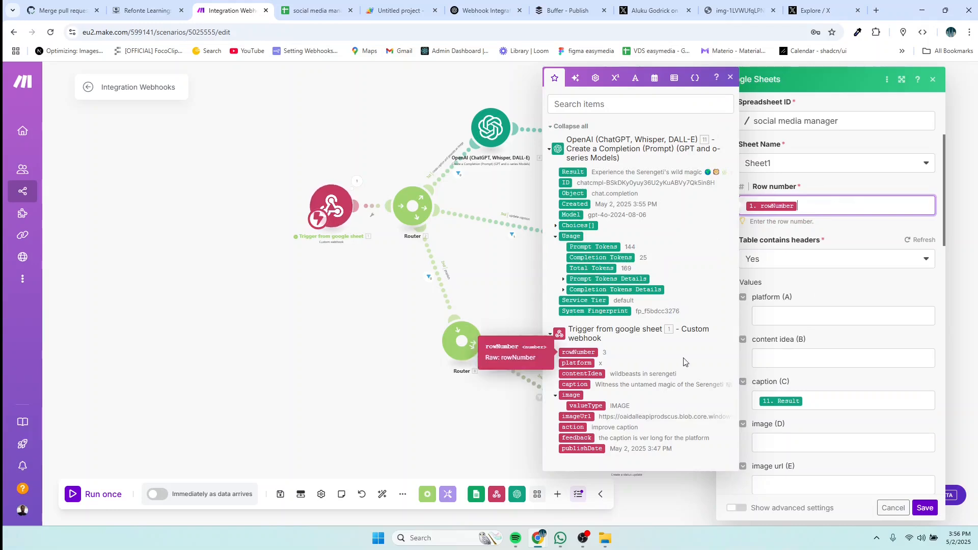
left_click(923, 508)
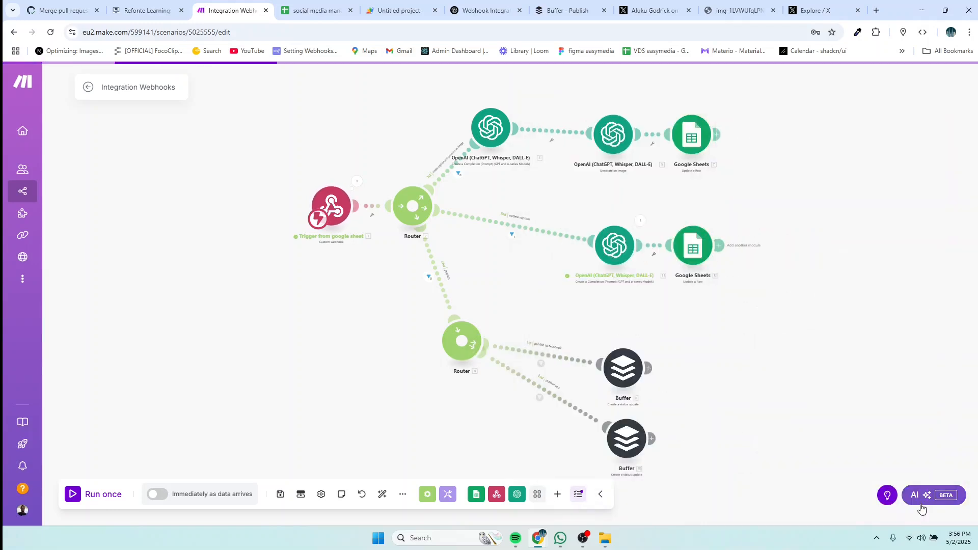
left_click_drag(705, 250, 716, 253)
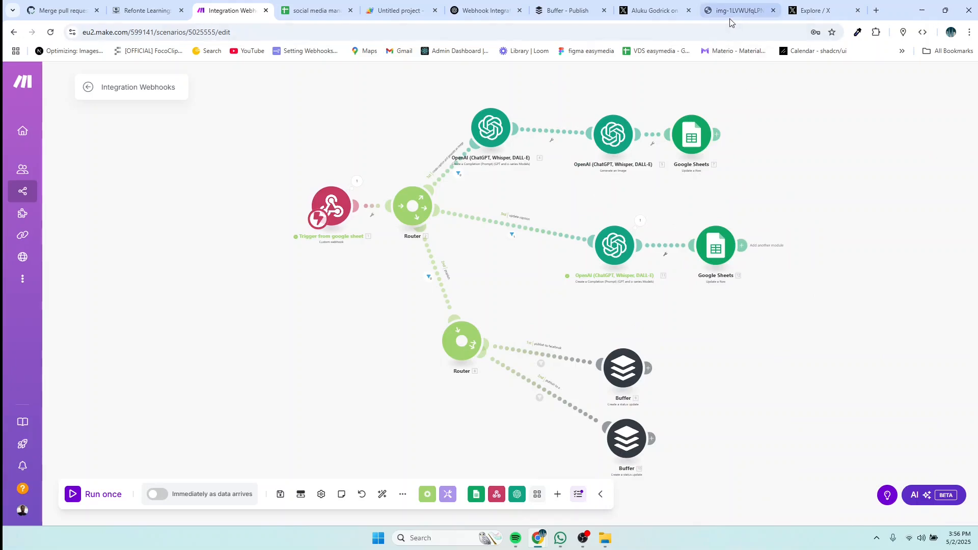
Step: Erase the 5/2/2025 15:47:00 publish date from cell H3
left_click(302, 12)
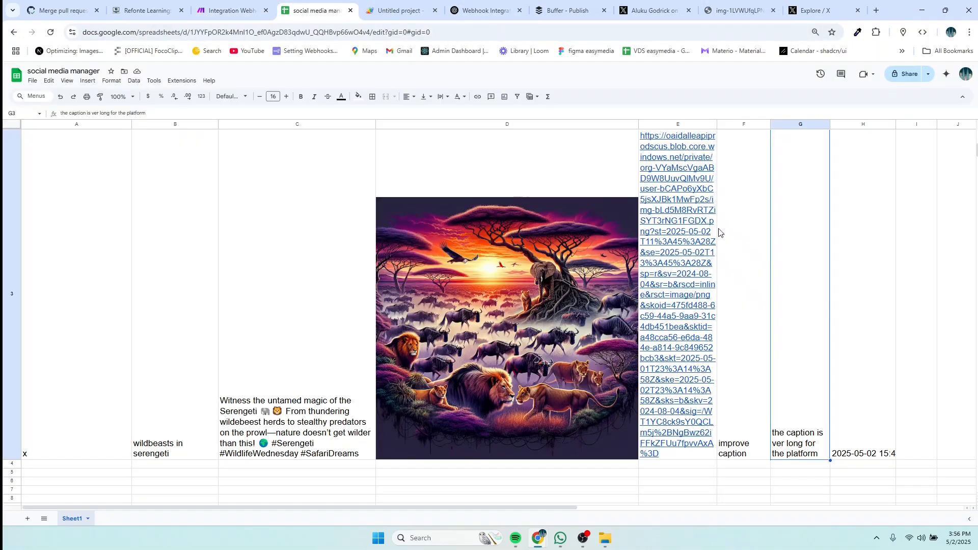
left_click(880, 455)
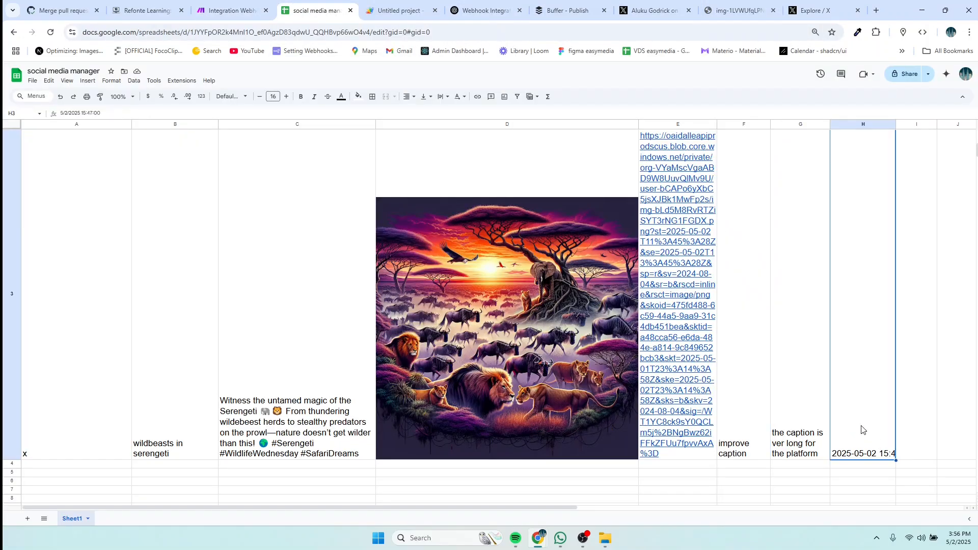
double_click(854, 455)
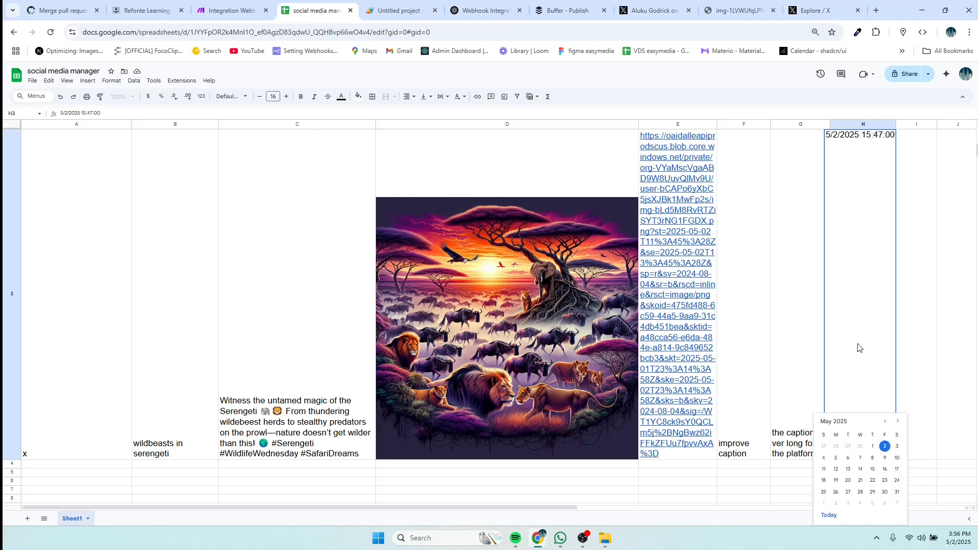
double_click(877, 135)
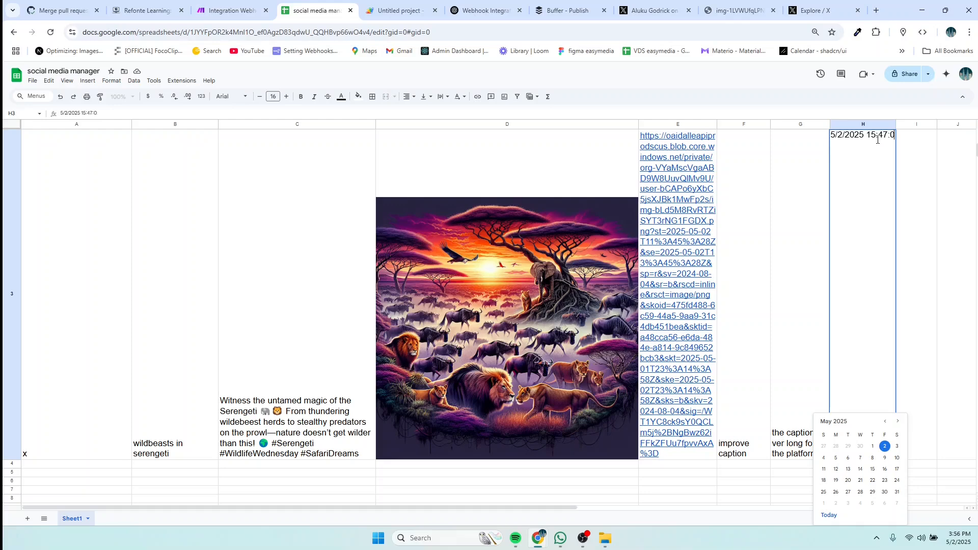
key("ctrl+a")
key("BackSpace")
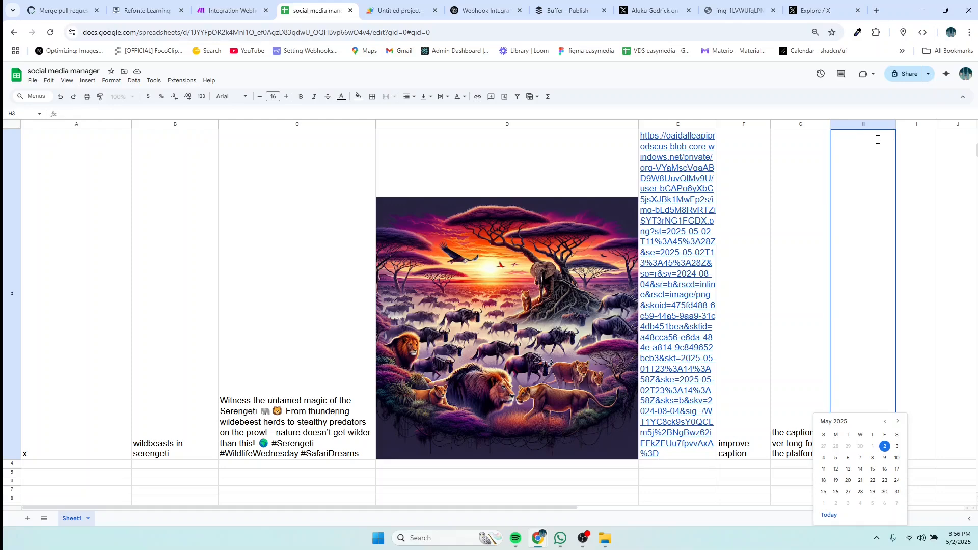
Step: Start another single run of the scenario that waits for new webhook data
left_click(222, 10)
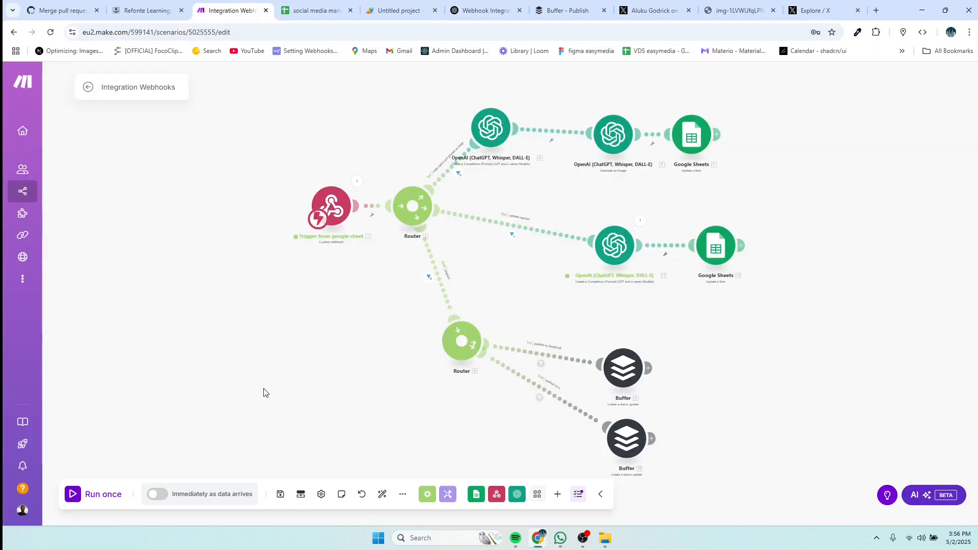
left_click(91, 499)
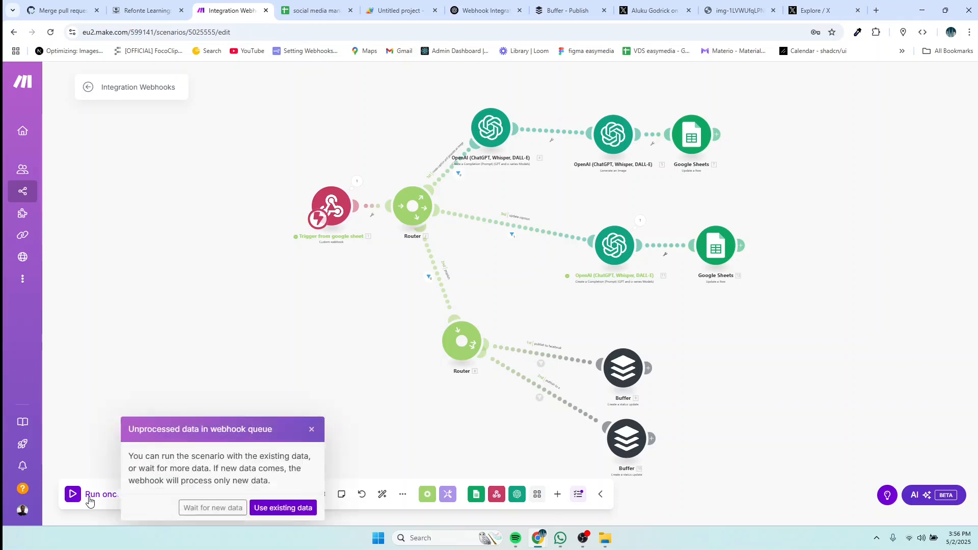
left_click(193, 508)
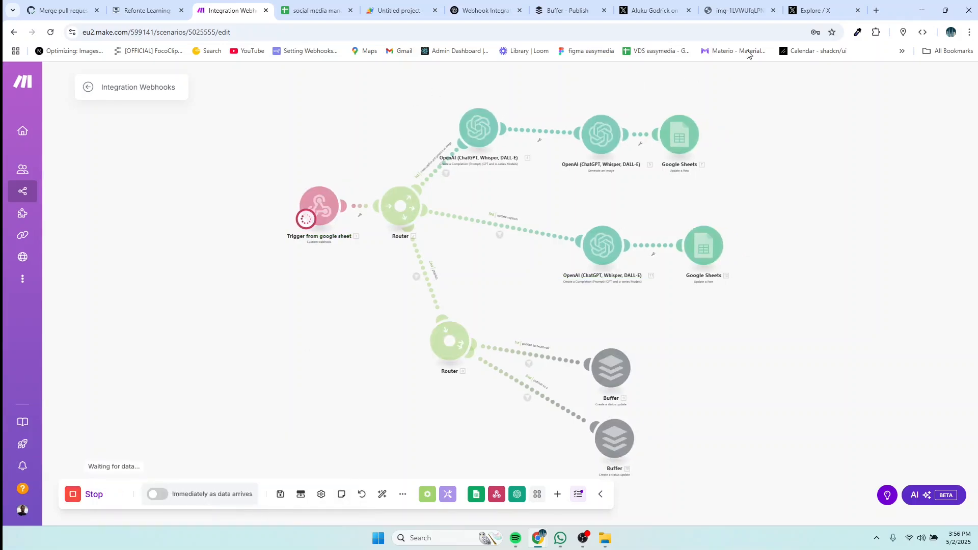
left_click(316, 10)
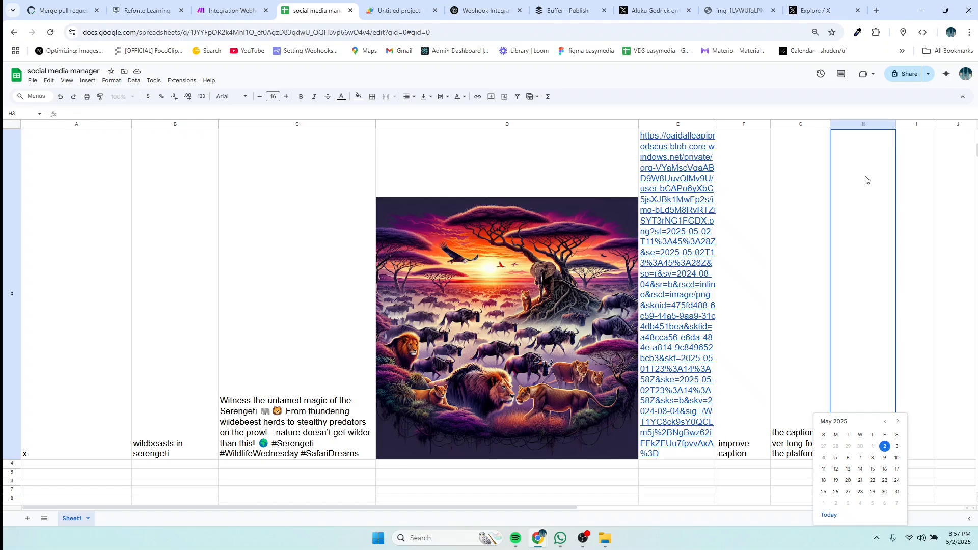
Step: Commit the now-blank H3 cell and return to the Integration Webhooks scenario
key("Return")
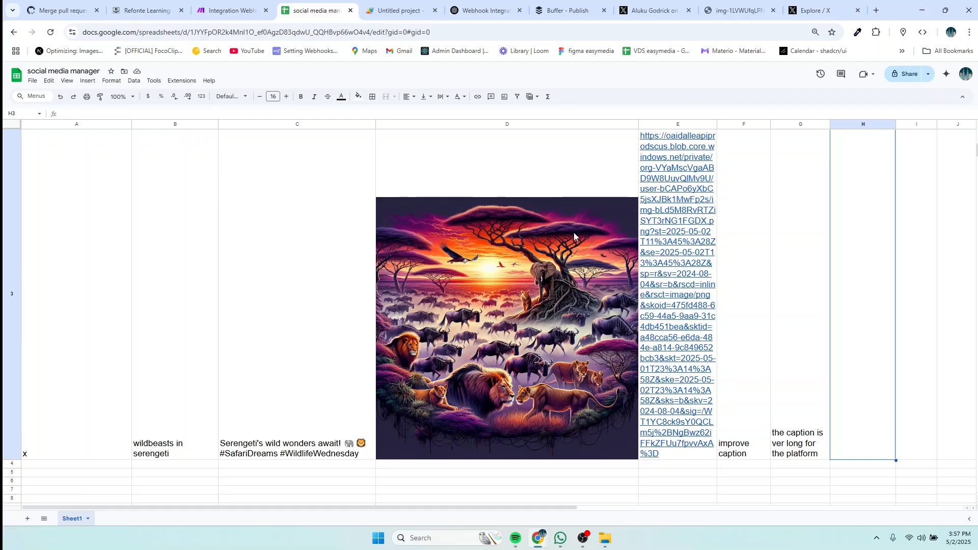
left_click(229, 10)
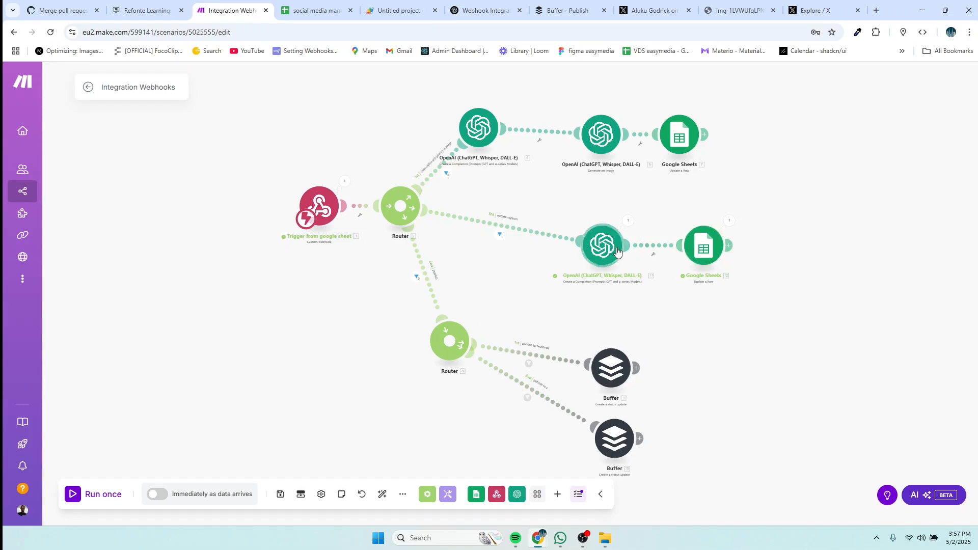
Step: Tidy the middle route's modules and add a fourth route from the first Router with an empty module
left_click_drag(614, 251, 603, 227)
left_click_drag(703, 251, 691, 230)
left_click_drag(593, 227, 589, 221)
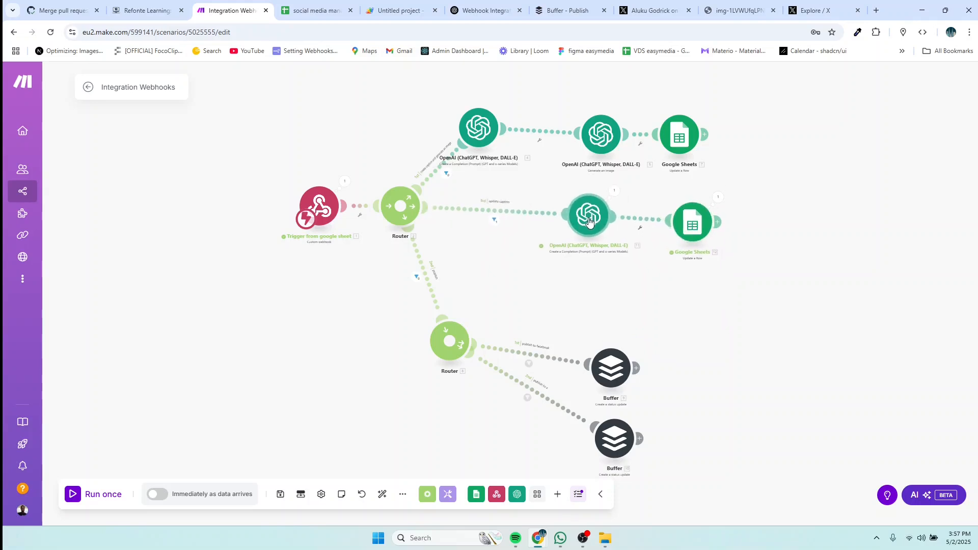
left_click(402, 213)
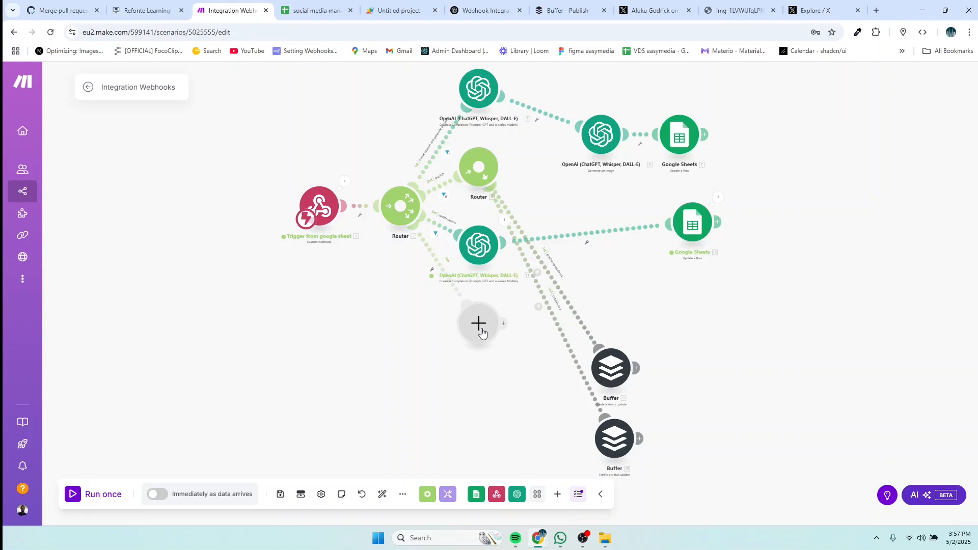
left_click_drag(481, 170, 440, 312)
left_click_drag(479, 258, 498, 215)
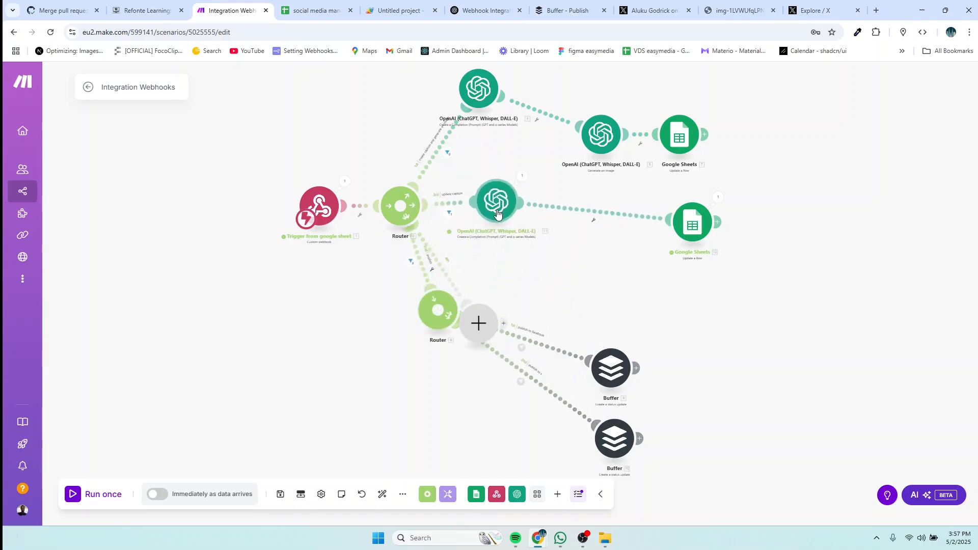
left_click_drag(481, 323, 490, 260)
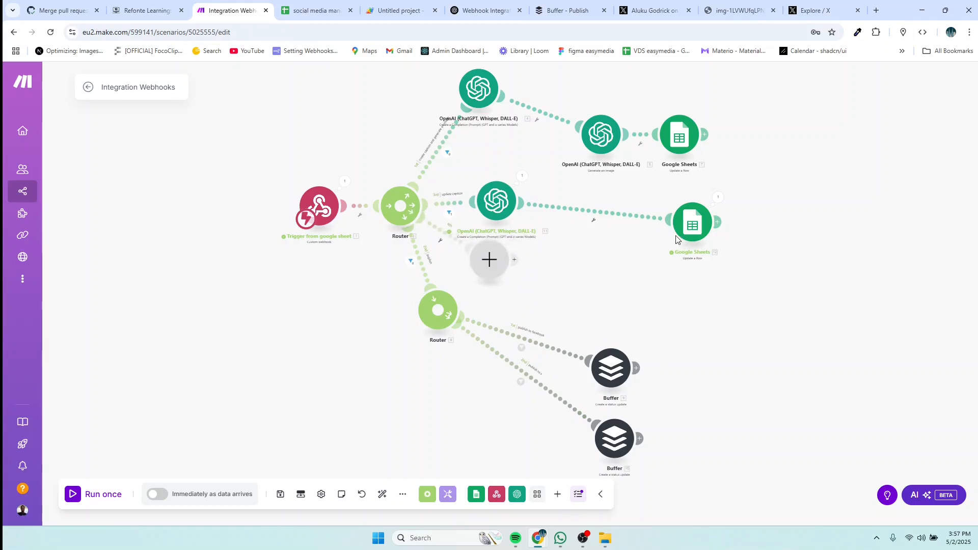
scroll(634, 282, "up", 2)
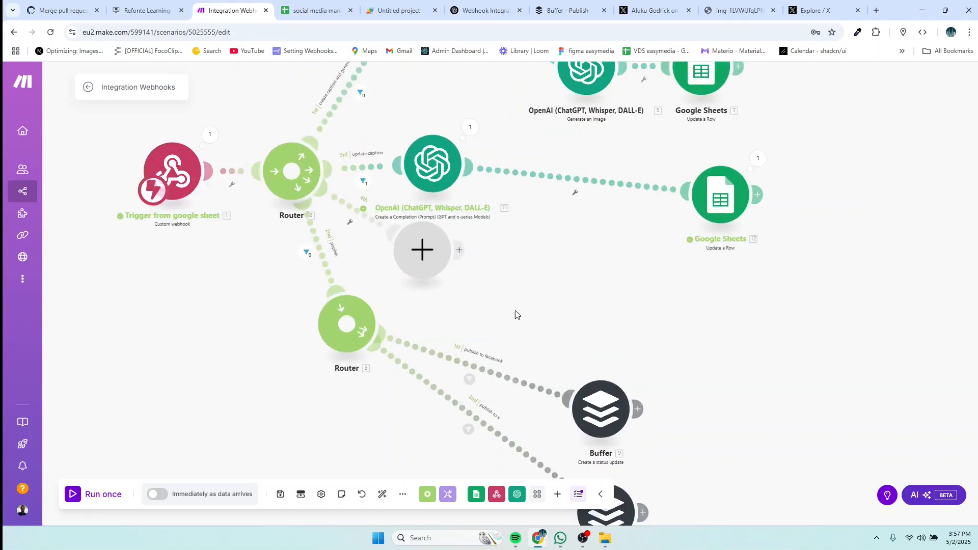
left_click_drag(421, 261, 446, 270)
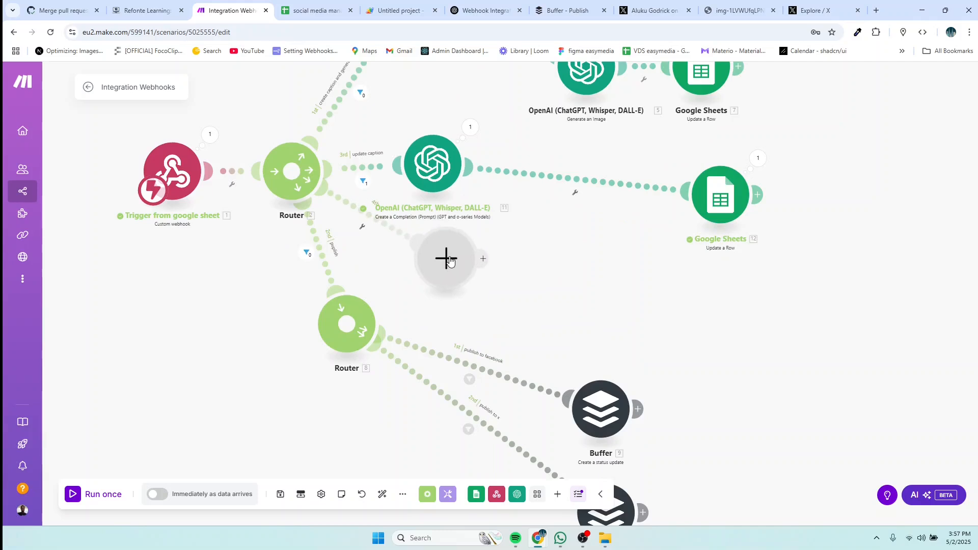
Step: Give the new route's filter the label 'improve image'
left_click(365, 222)
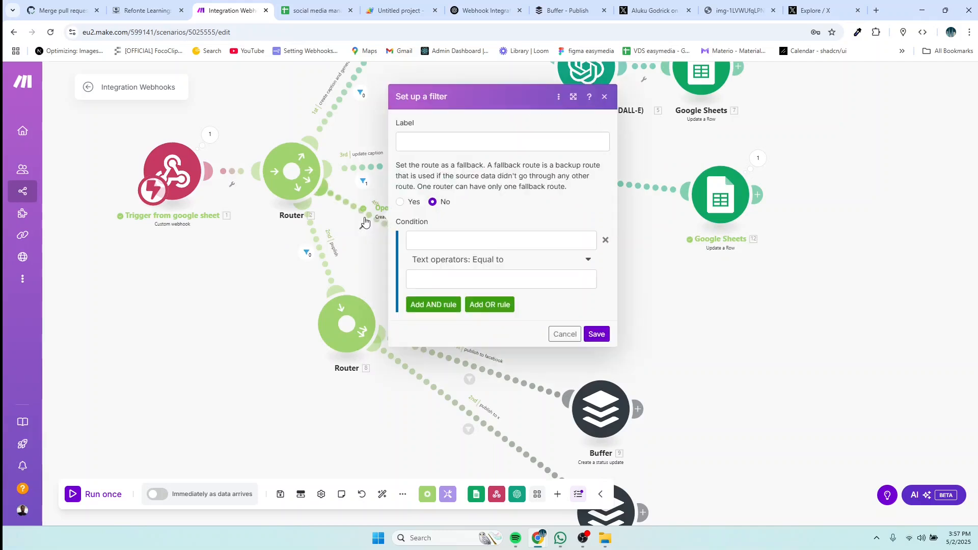
left_click(408, 141)
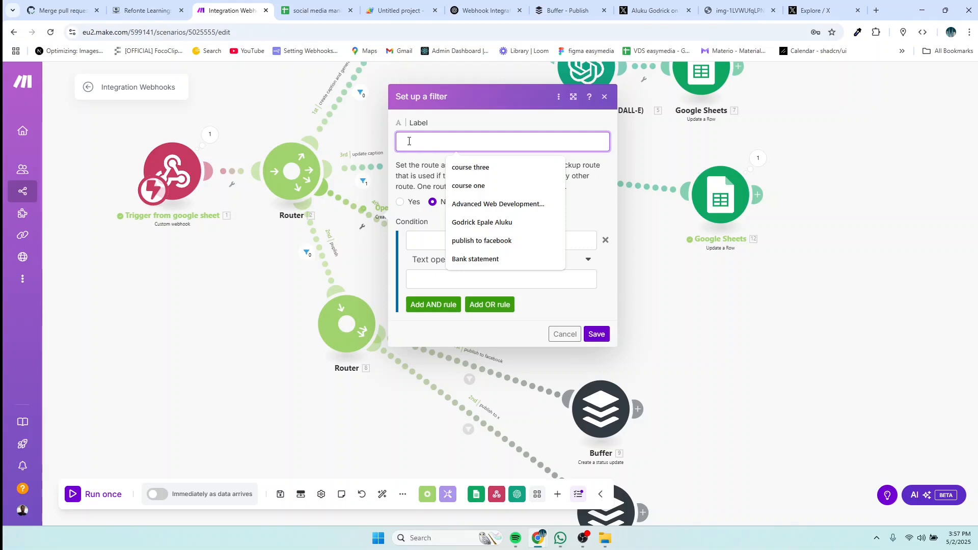
type("im")
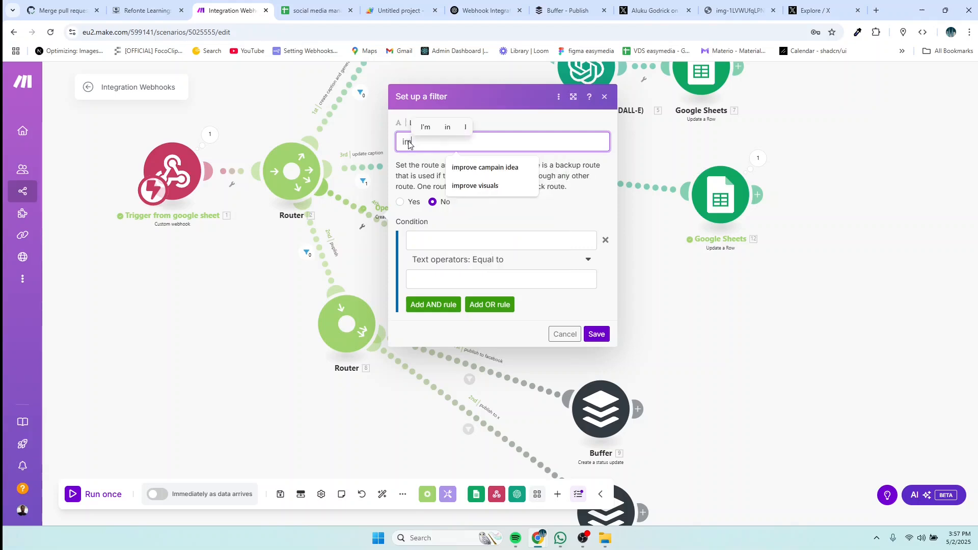
type("prob")
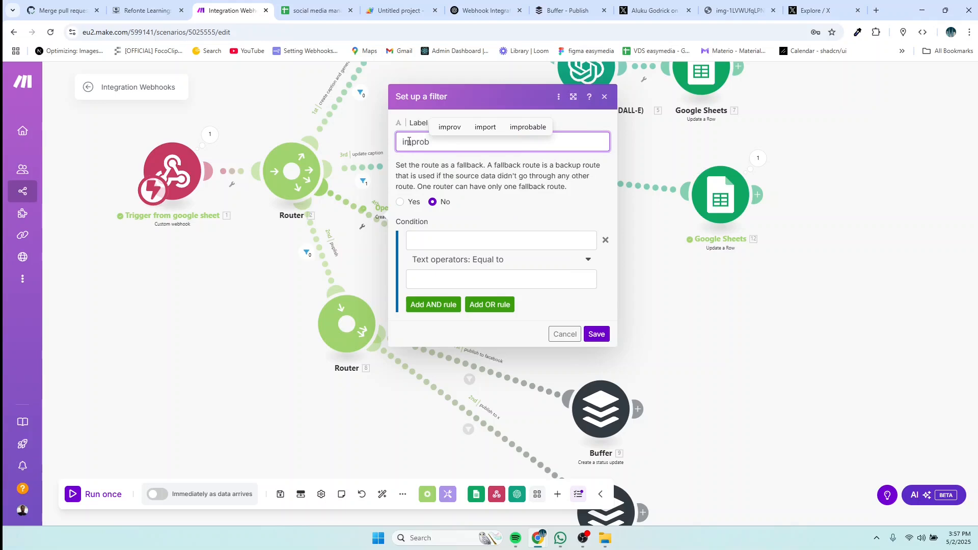
key("BackSpace")
type("ve ")
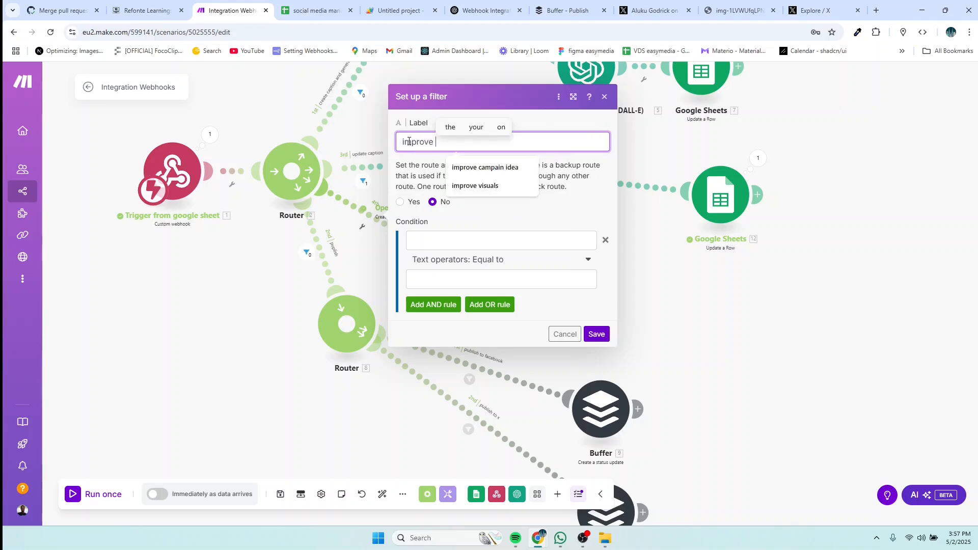
type("image")
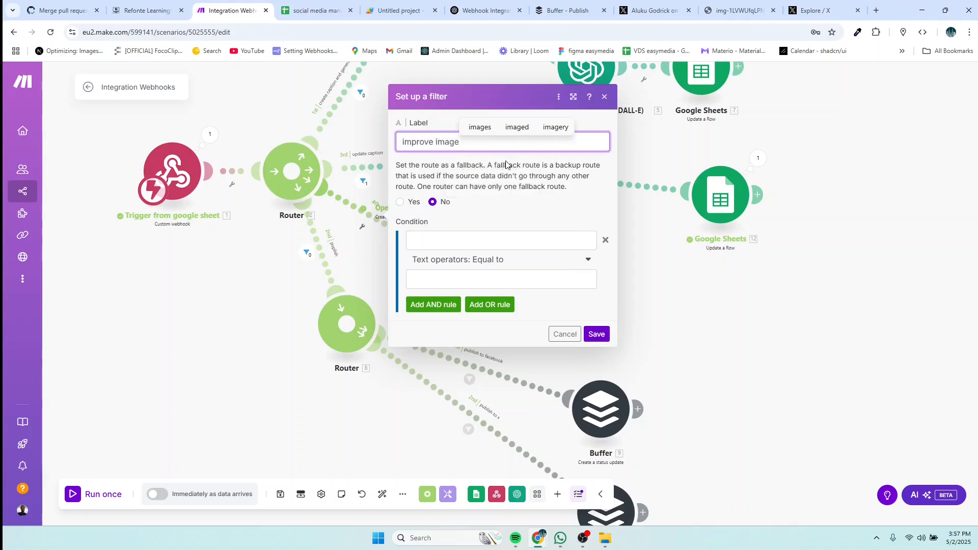
Step: Set the filter condition to 1. action Equal to 'improve image' and save it
left_click(451, 239)
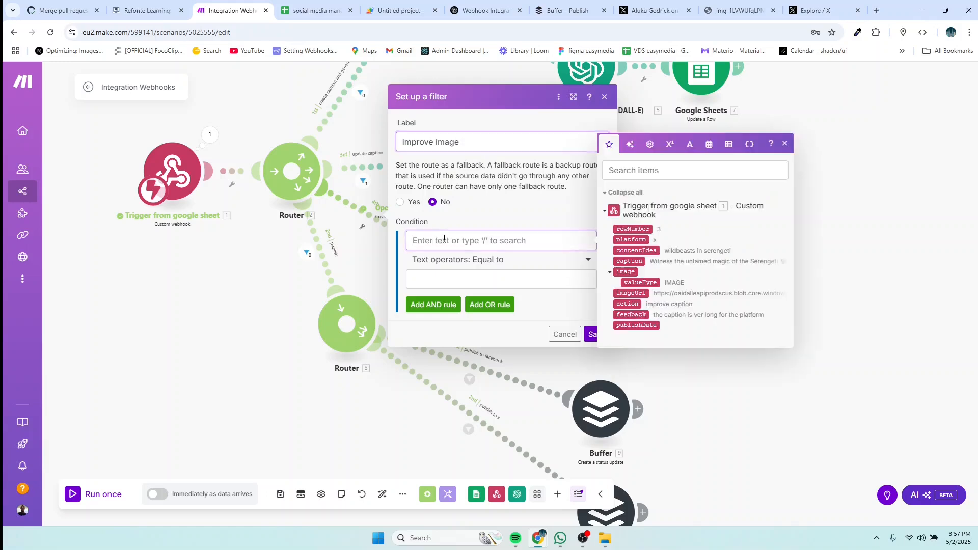
left_click(628, 304)
left_click(437, 281)
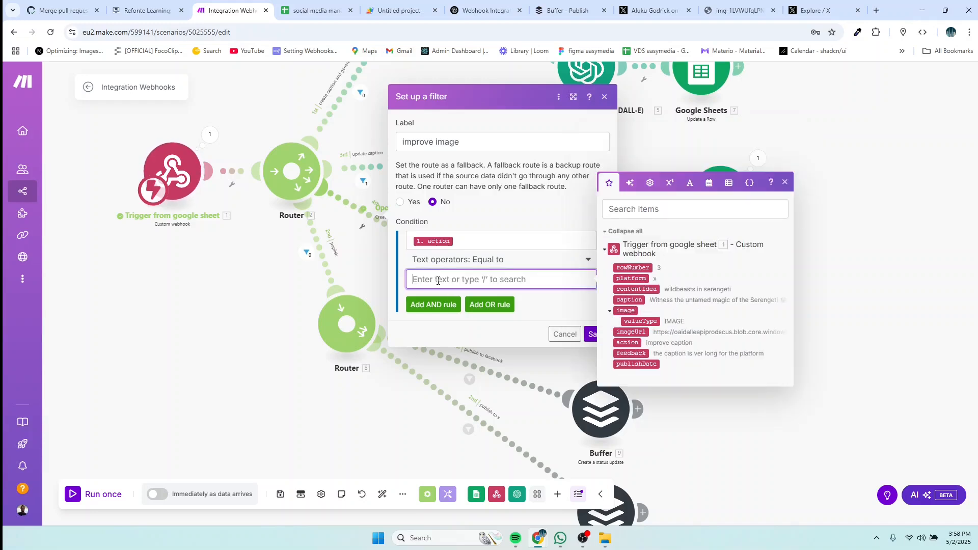
type("improve")
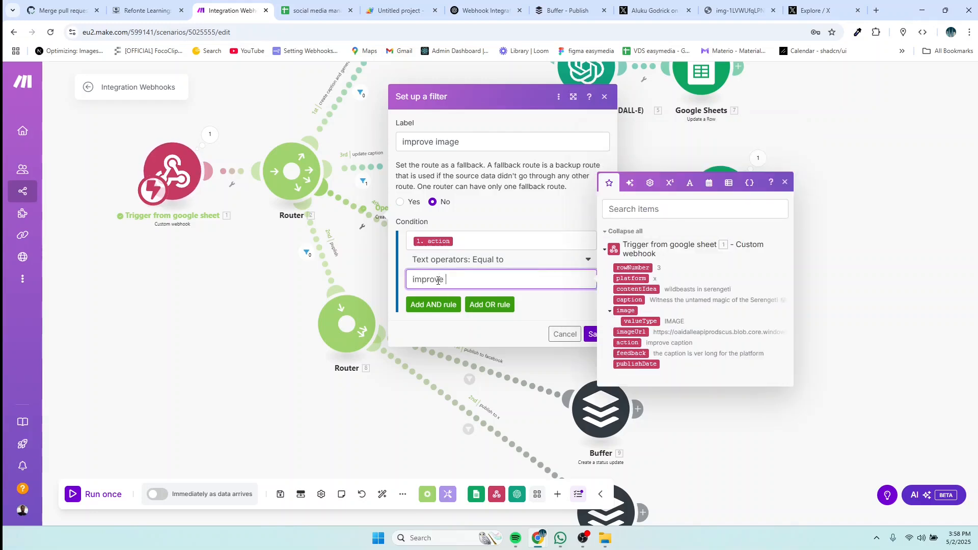
type(" image")
left_click(496, 338)
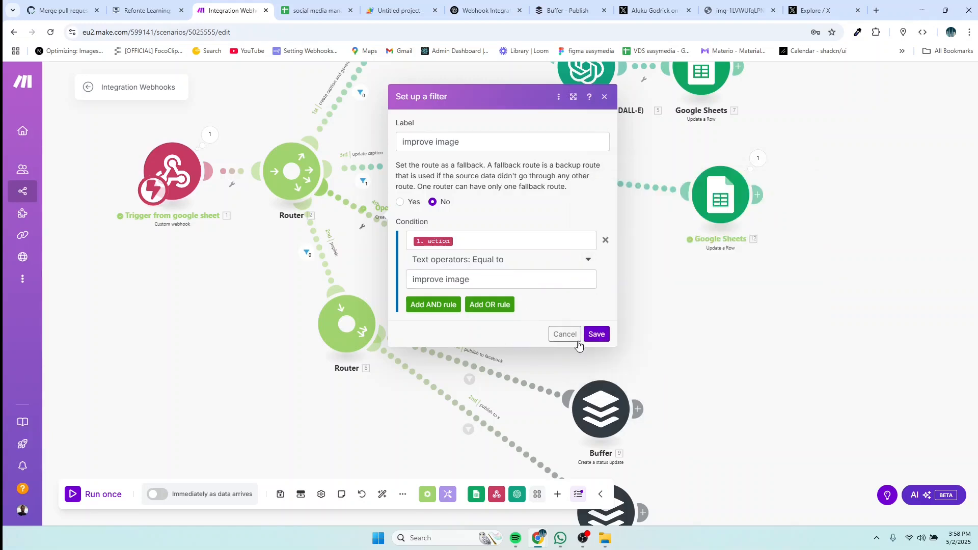
left_click(596, 335)
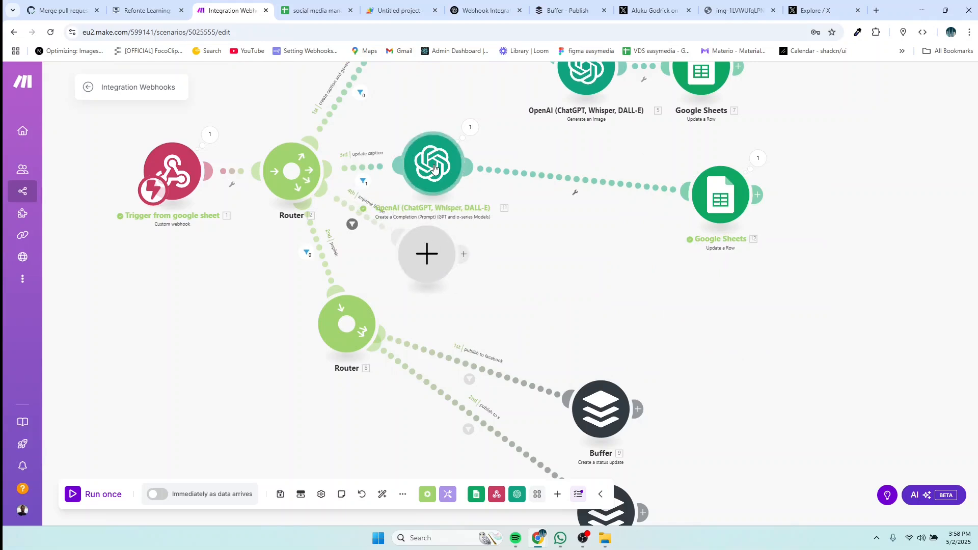
Step: Tidy the module layout and make the empty module OpenAI's Generate an Image action
left_click_drag(436, 169, 459, 173)
left_click_drag(426, 257, 469, 271)
left_click(468, 271)
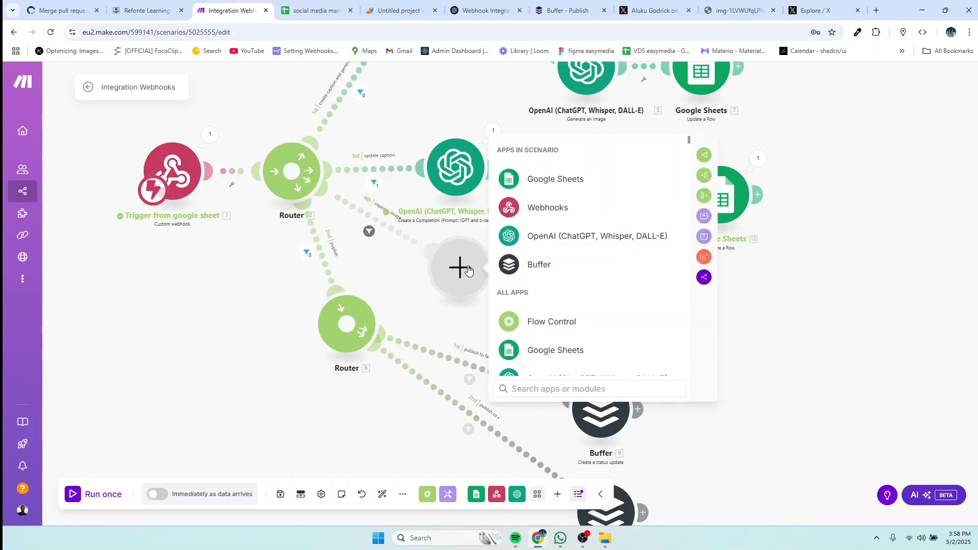
left_click(552, 245)
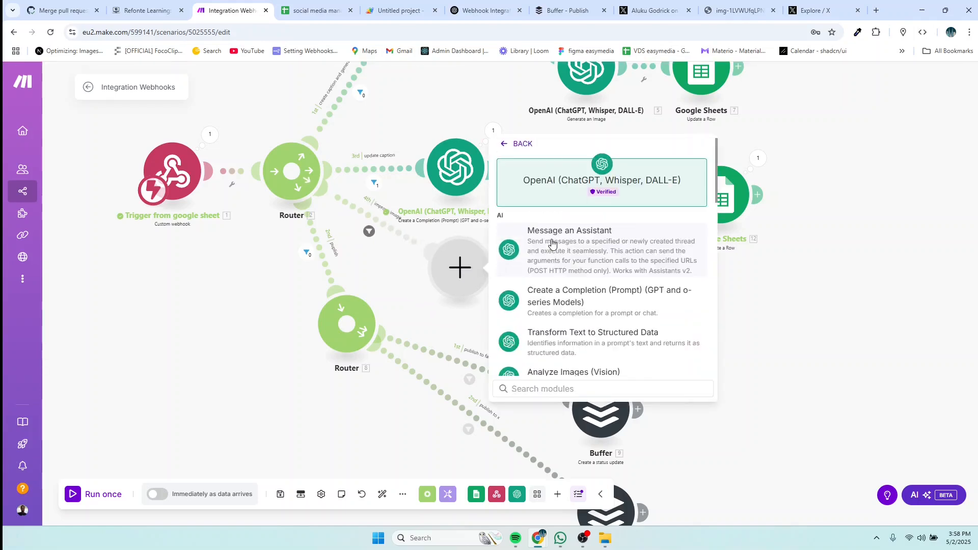
scroll(583, 283, "down", 2)
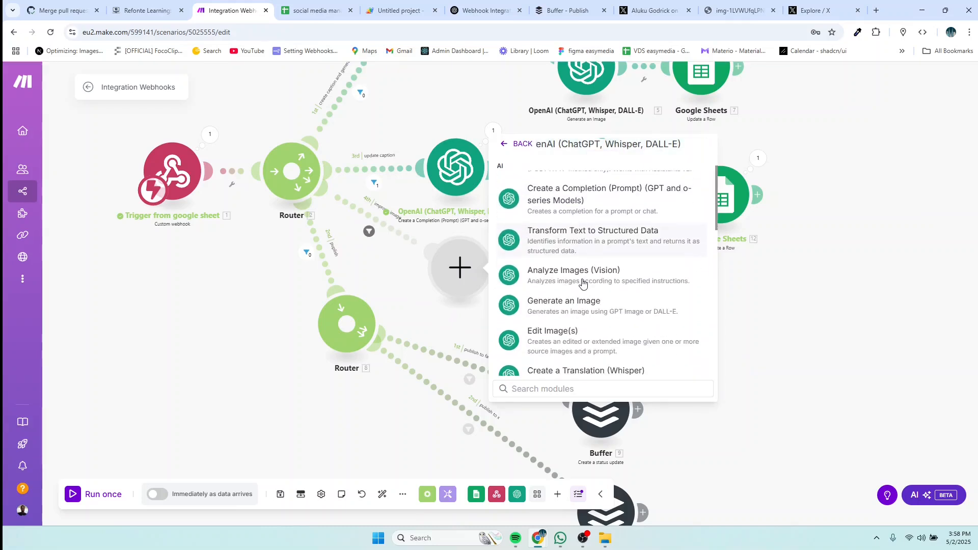
type("ge")
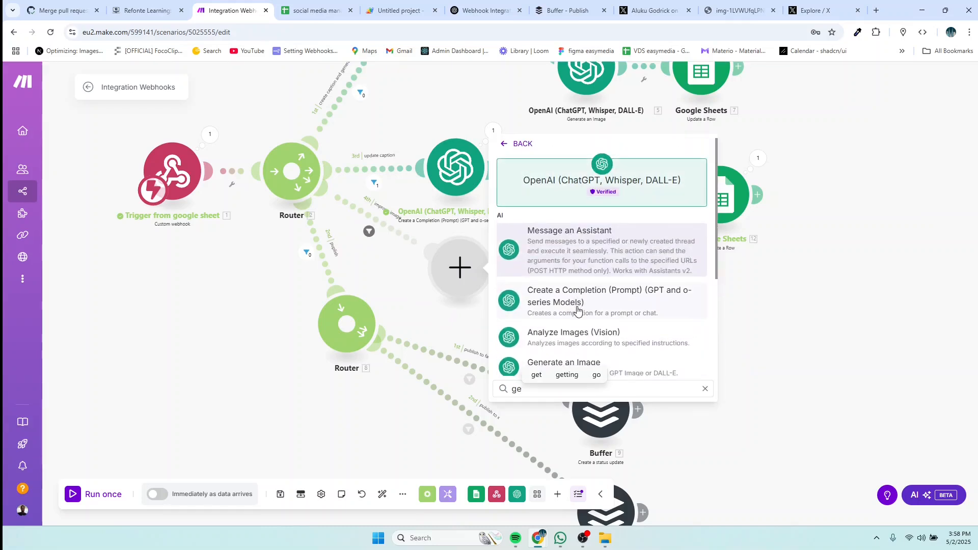
type("nerat")
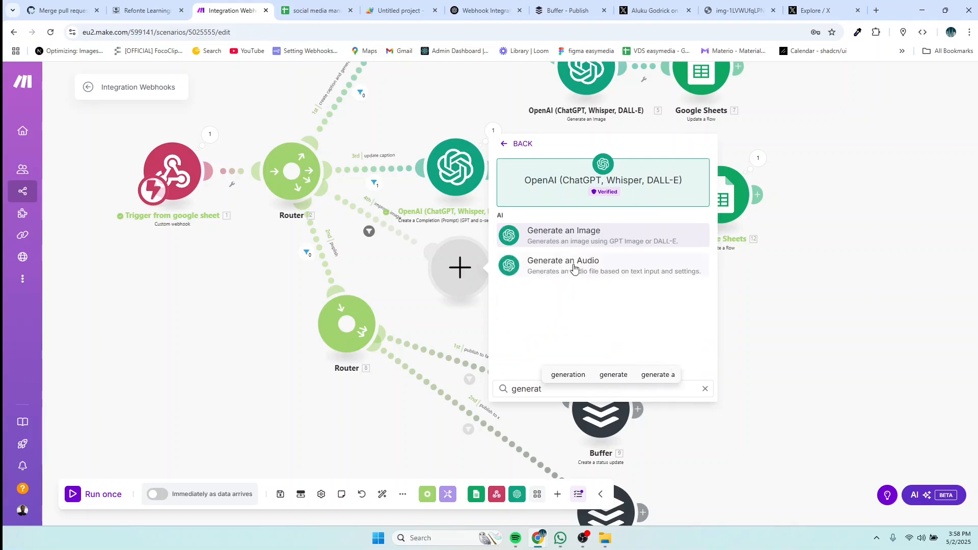
left_click(515, 237)
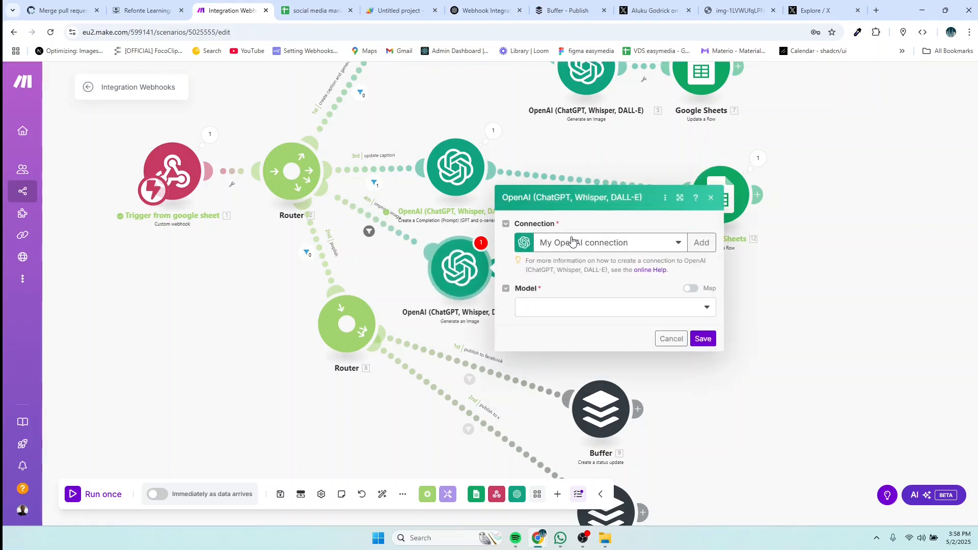
Step: Choose Dall-E 3 as the model and paste the image-improvement prompt into Prompt
left_click(570, 312)
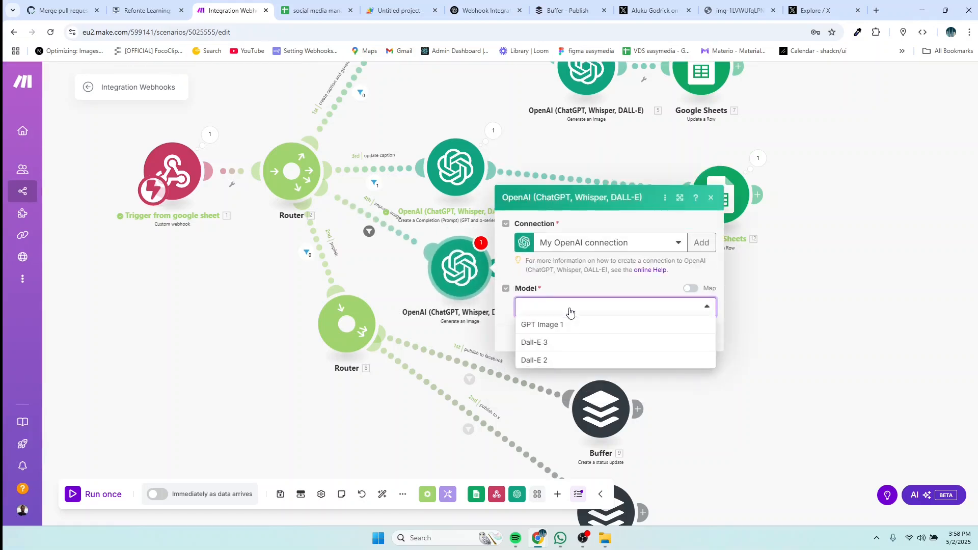
left_click(550, 342)
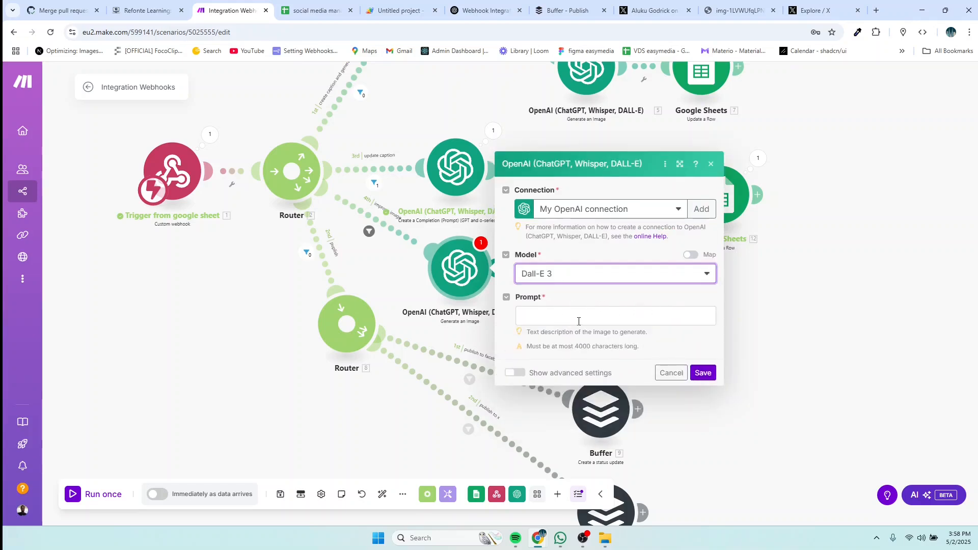
left_click(575, 320)
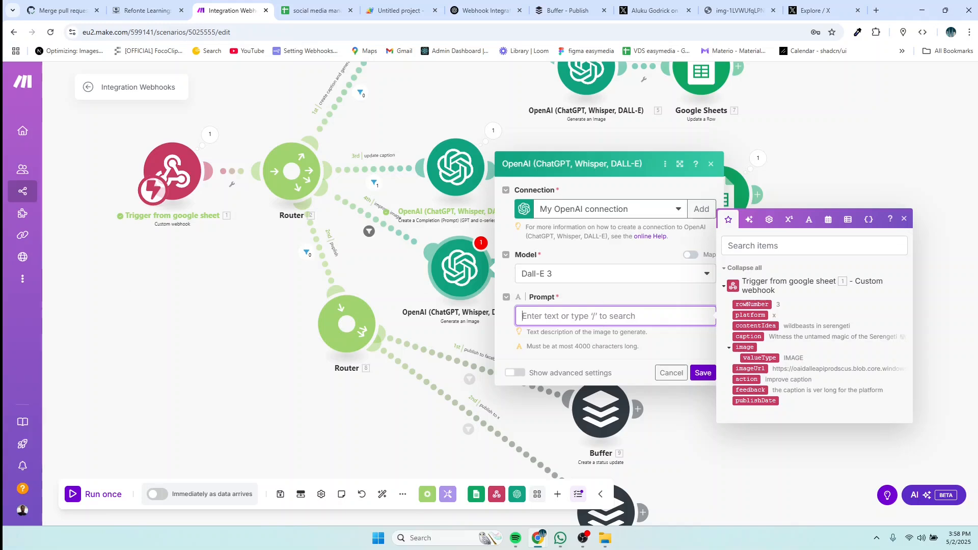
key("alt+Tab")
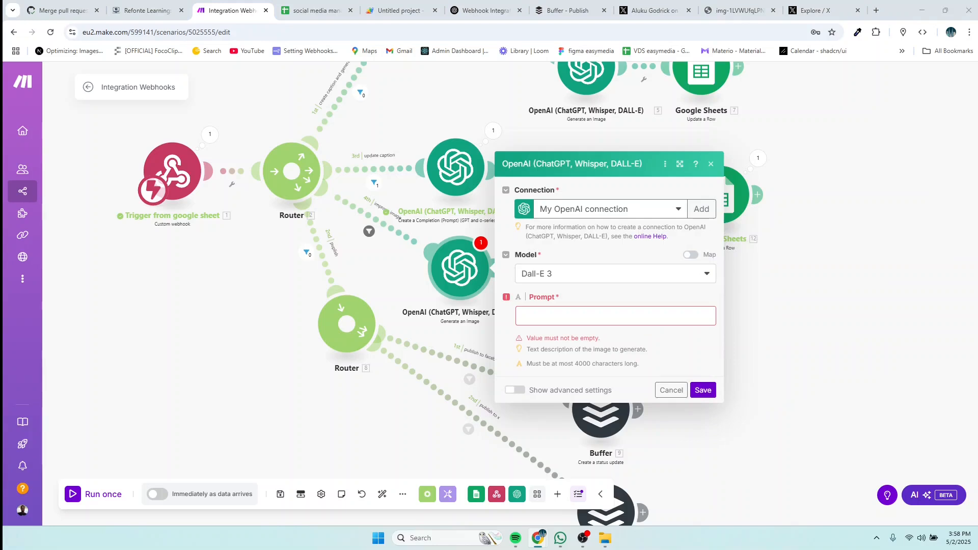
left_click(565, 315)
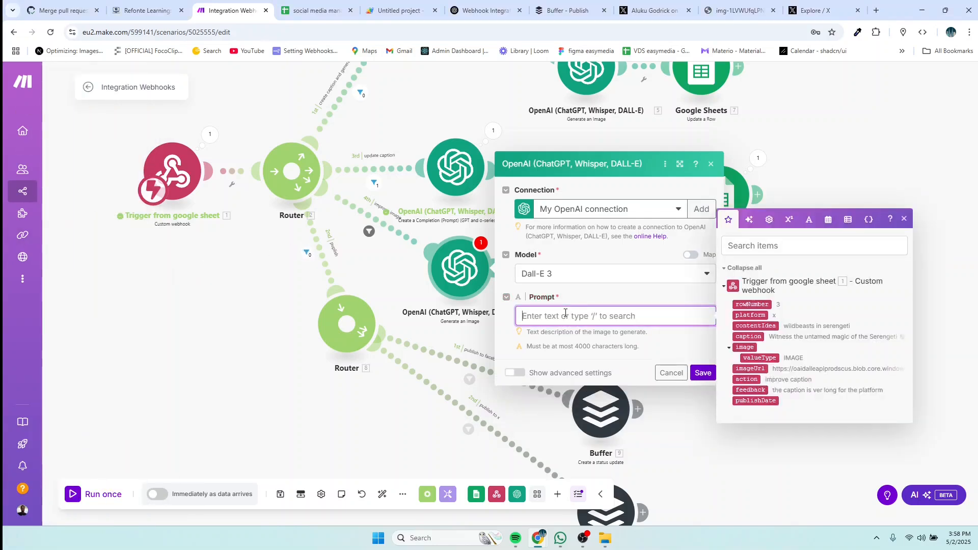
type("Improve the following AI-generated image prompt based on the user’s feedback. Ensure the new image is more aligned with the content idea, caption, and platform.  Original Prompt Summary: [original prompt or a description of the image generated] Content Idea: [content idea] Platform: [platform] Caption: [caption] User Feedback: [feedback]  Return a revised image prompt or generate an improved image.")
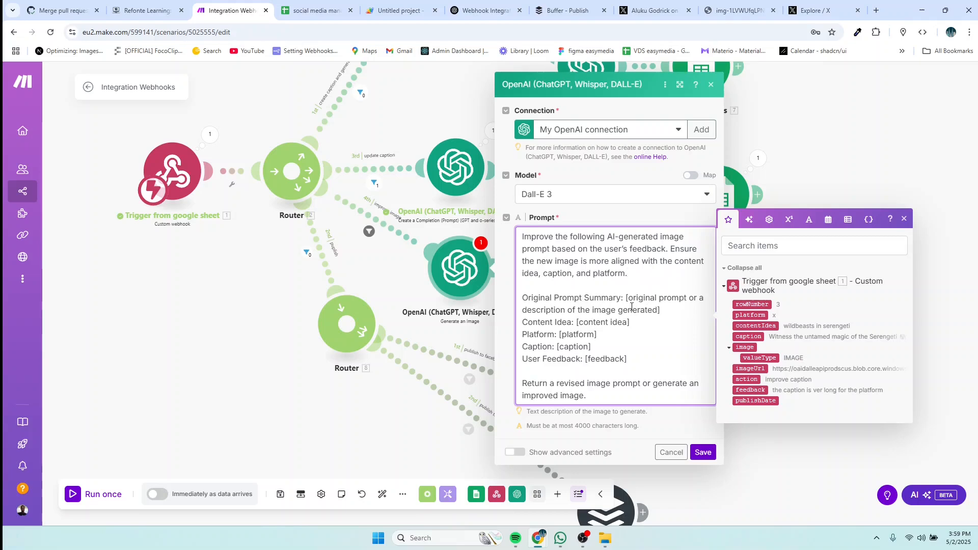
Step: Delete the Original Prompt Summary line and replace [content idea] with the webhook's contentIdea
left_click_drag(624, 298, 706, 298)
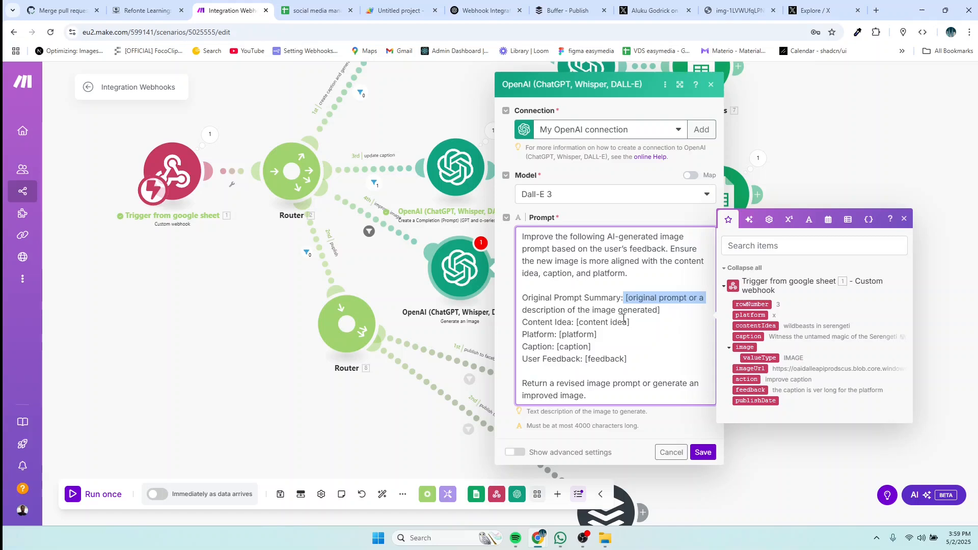
left_click(665, 310)
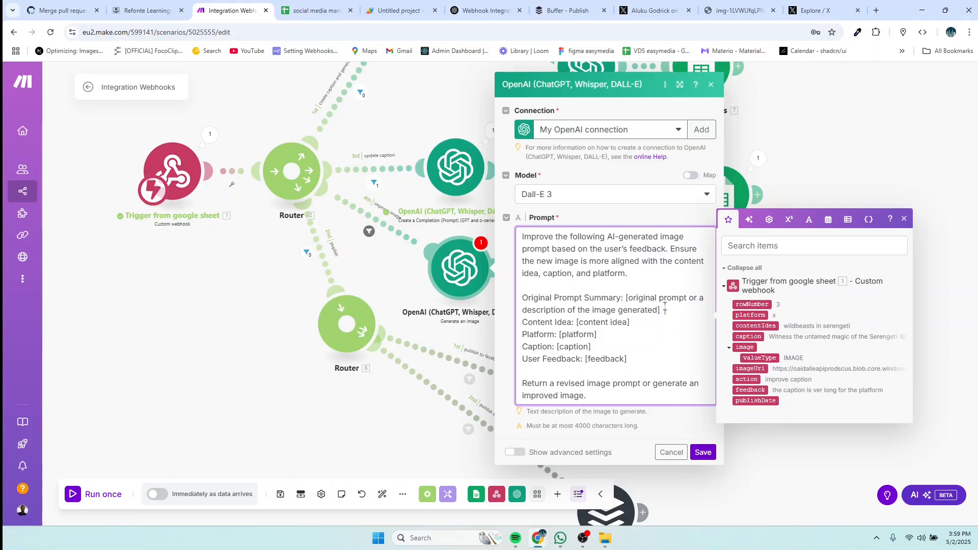
left_click_drag(666, 310, 521, 296)
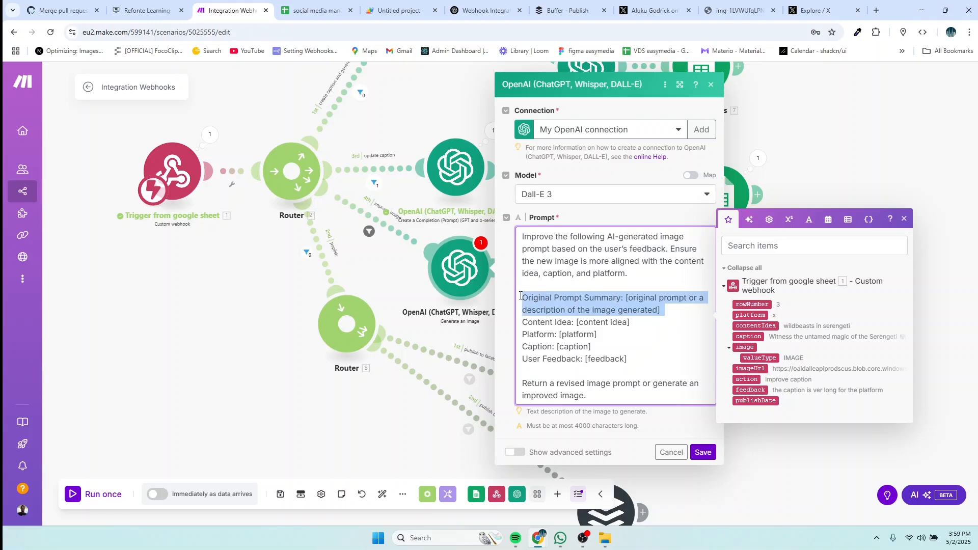
key("BackSpace")
left_click_drag(637, 313, 572, 309)
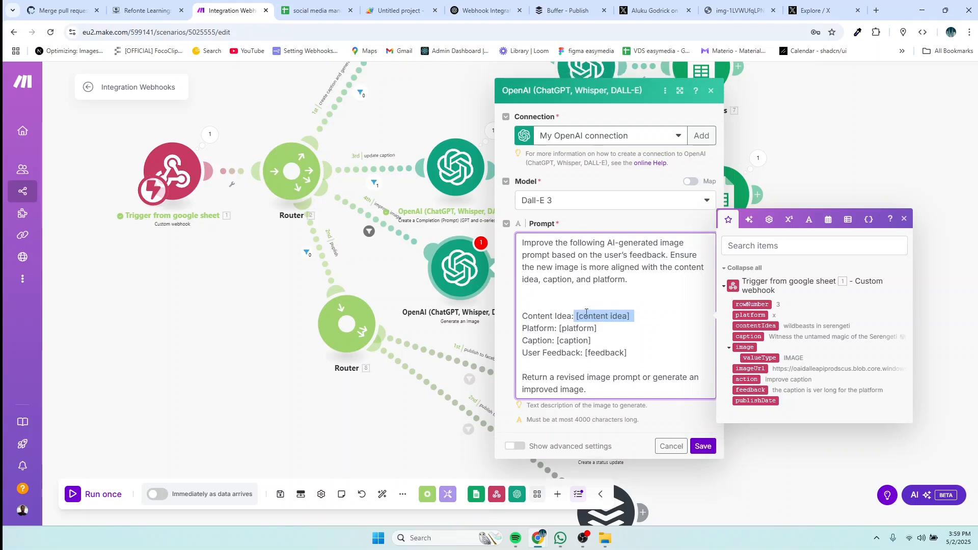
key("BackSpace")
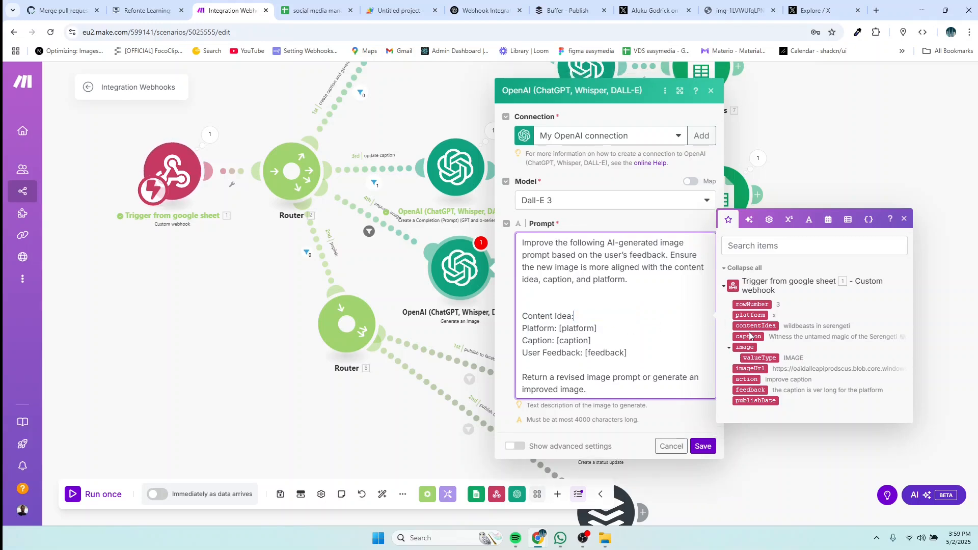
left_click(755, 326)
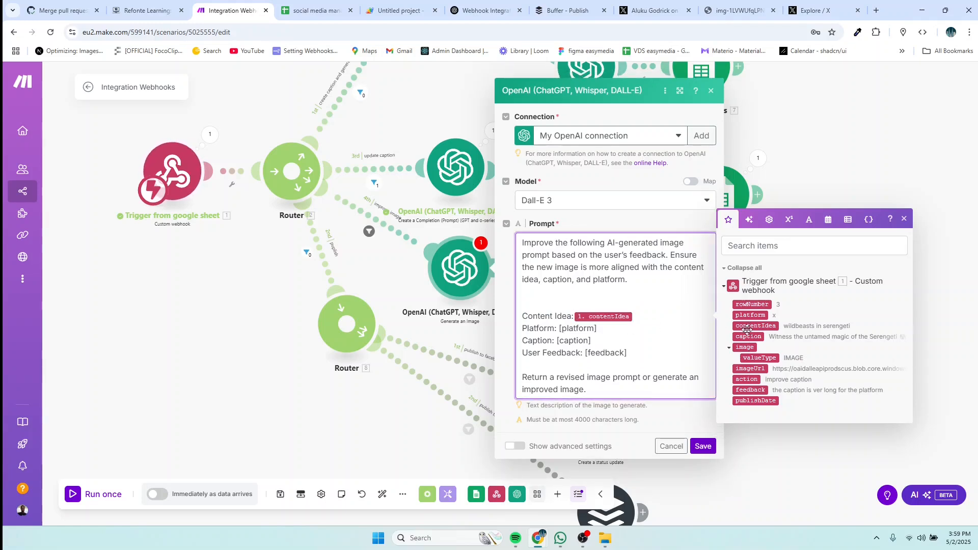
Step: Replace the [platform], [caption] and [feedback] placeholders with the webhook's platform, caption and feedback values
left_click_drag(614, 331, 561, 328)
key("BackSpace")
left_click(750, 315)
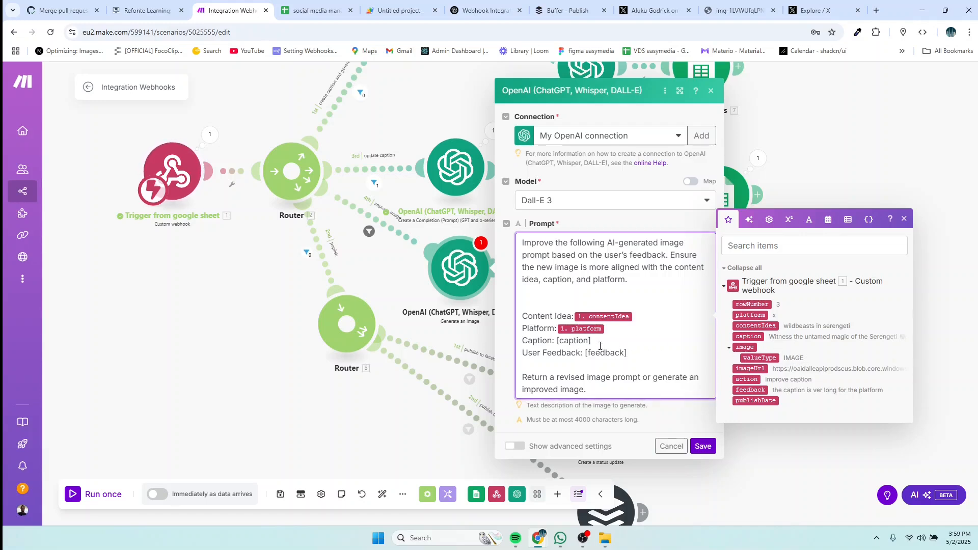
left_click_drag(599, 342, 555, 340)
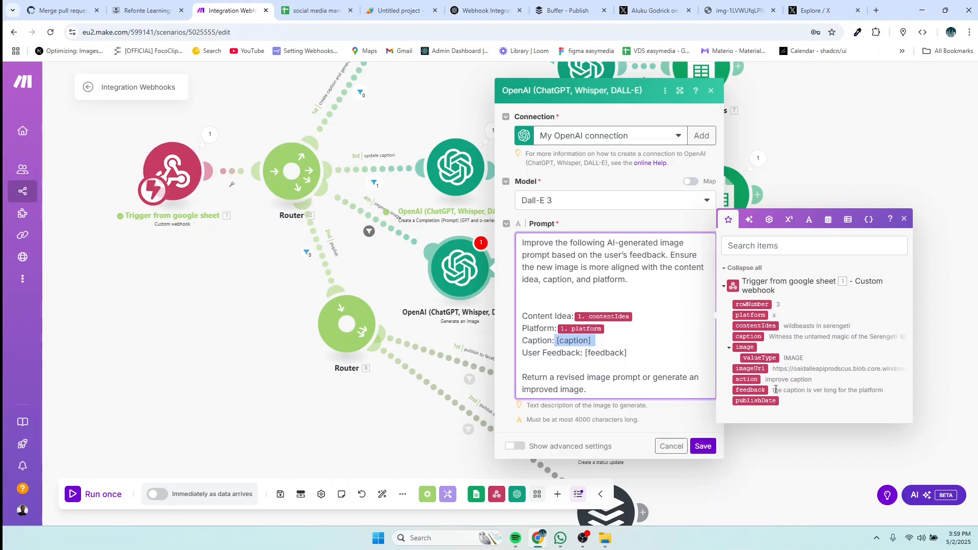
left_click(748, 337)
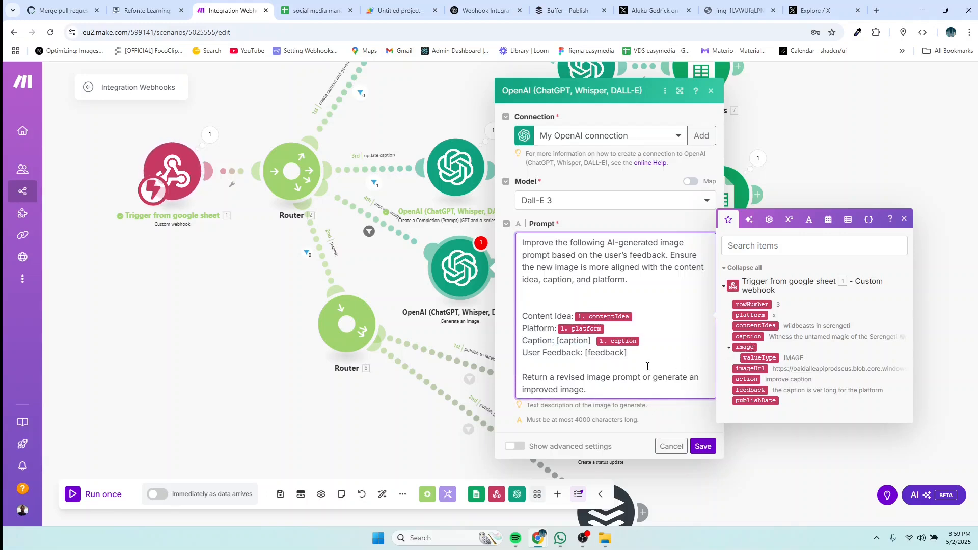
left_click_drag(646, 354, 586, 352)
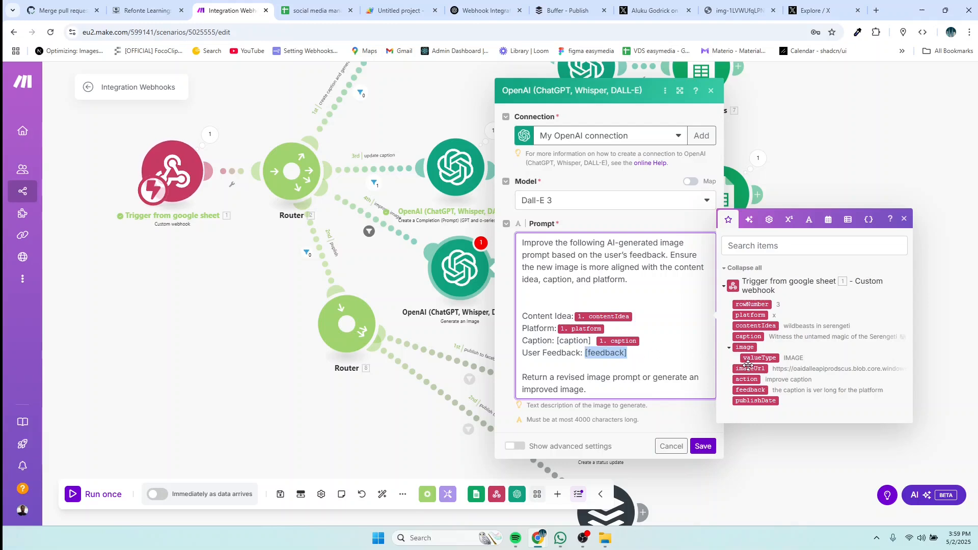
key("BackSpace")
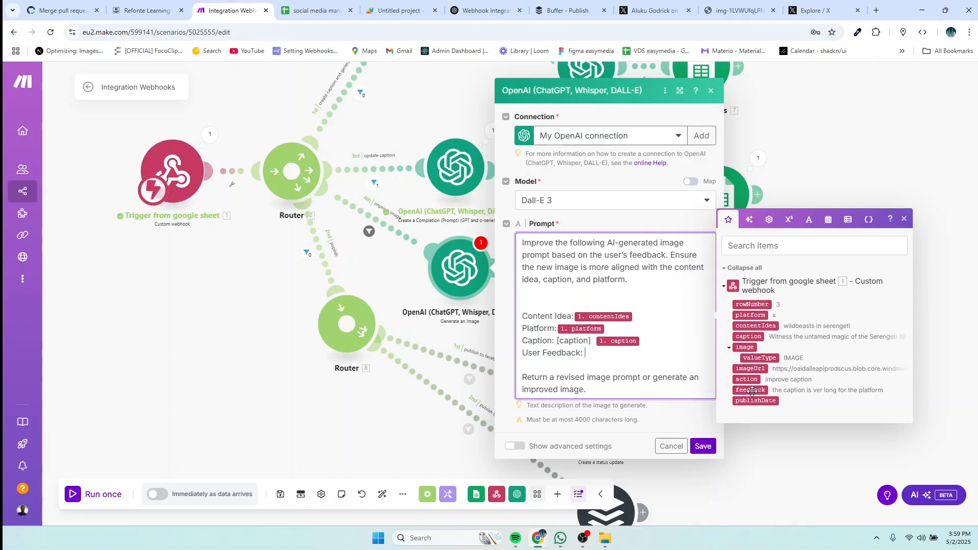
left_click(751, 390)
key("BackSpace")
key("BackSpace")
key("BackSpace")
key("BackSpace")
key("BackSpace")
key("BackSpace")
key("BackSpace")
key("BackSpace")
key("BackSpace")
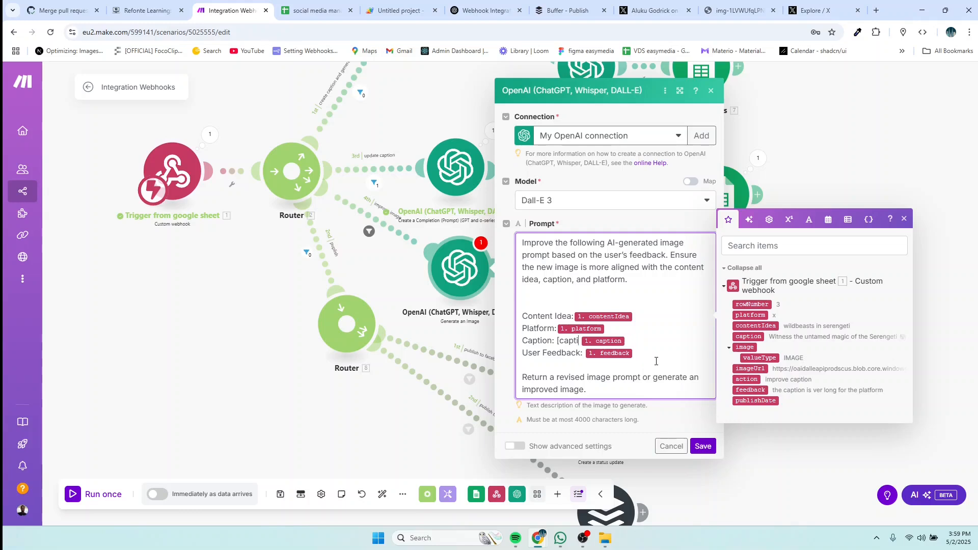
Step: Save the DALL-E prompt and start a single run that waits for new webhook data
left_click(703, 447)
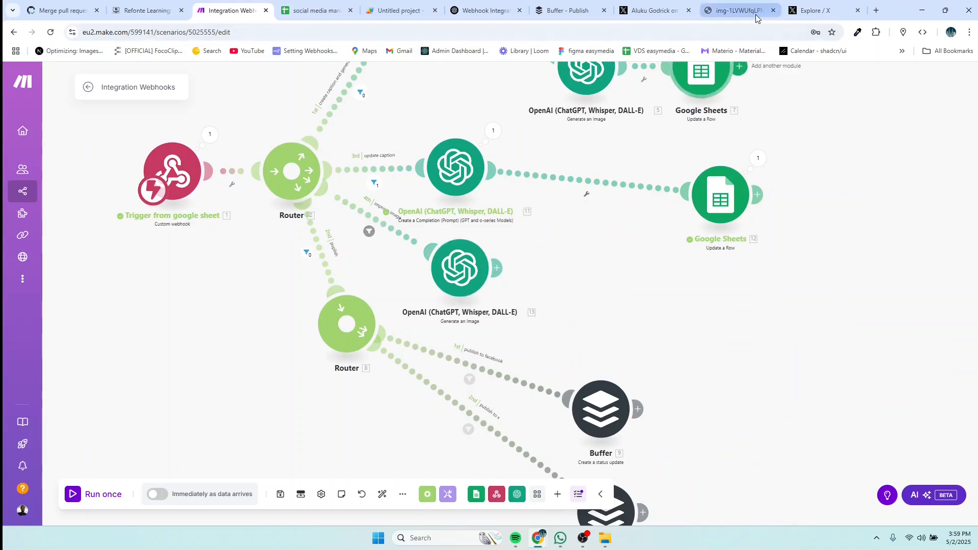
left_click(92, 501)
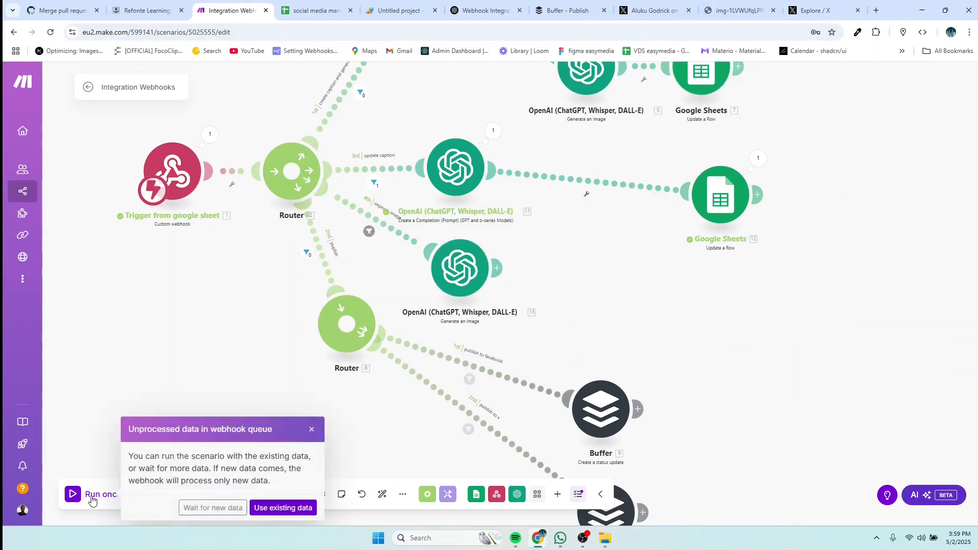
left_click(186, 509)
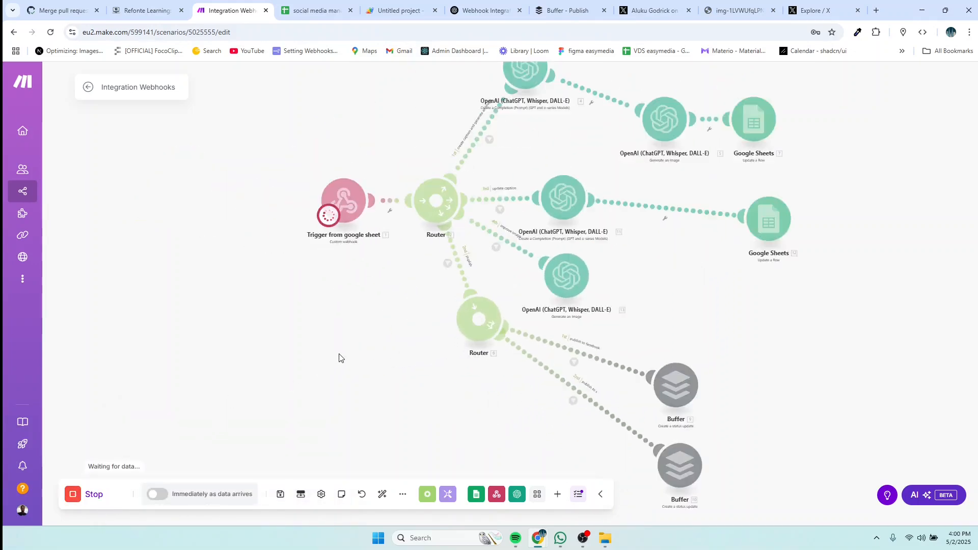
scroll(720, 262, "up", 2)
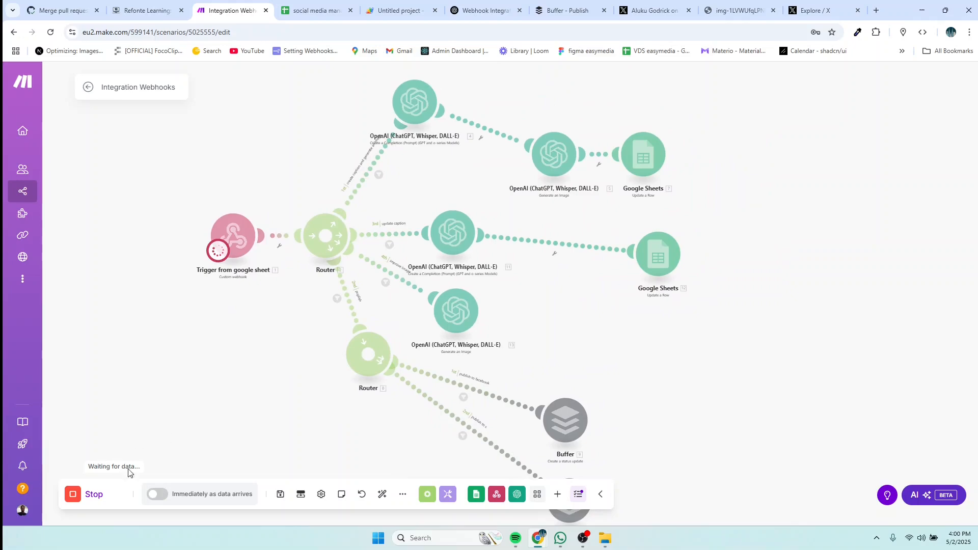
Step: Change G3's feedback to 'the image is too sketchy. make more real'
left_click(319, 11)
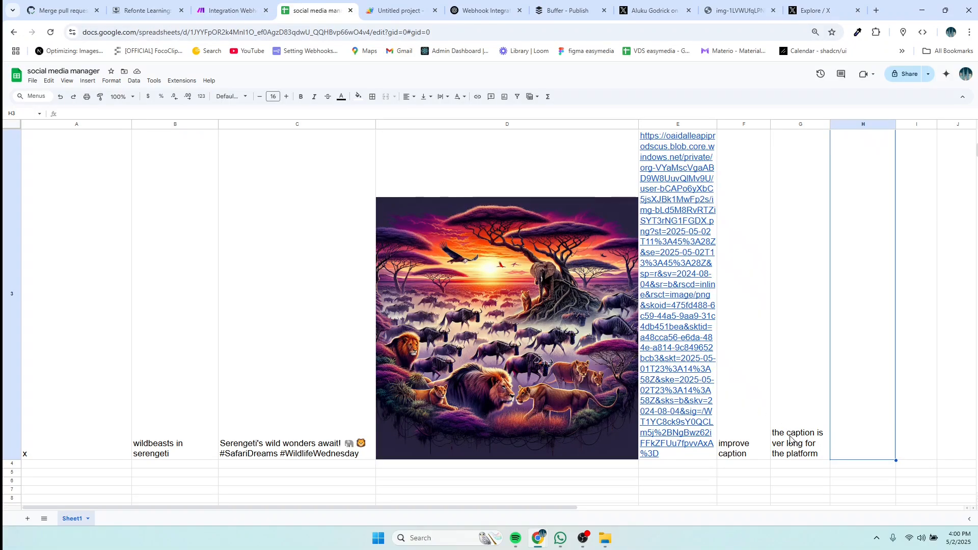
double_click(815, 456)
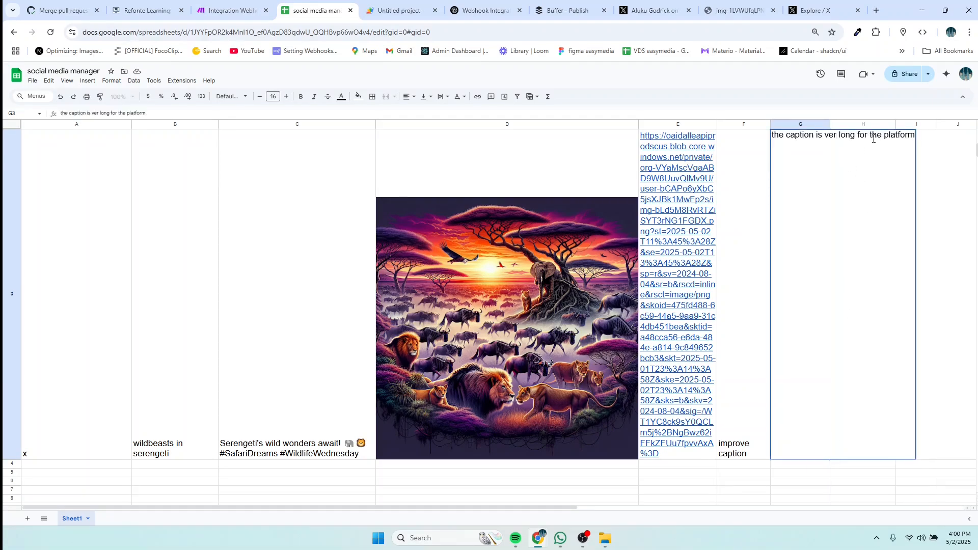
left_click_drag(916, 135, 775, 136)
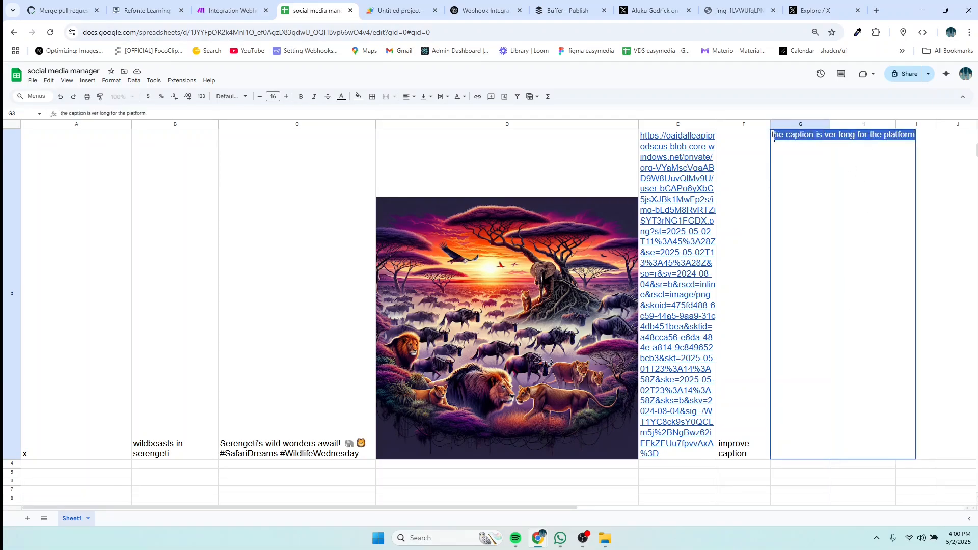
type("the image")
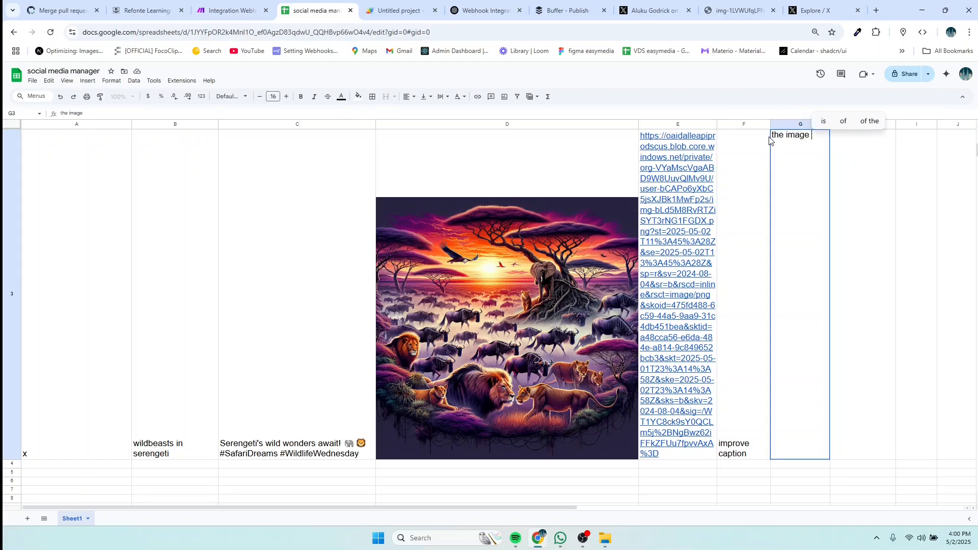
type(" is too")
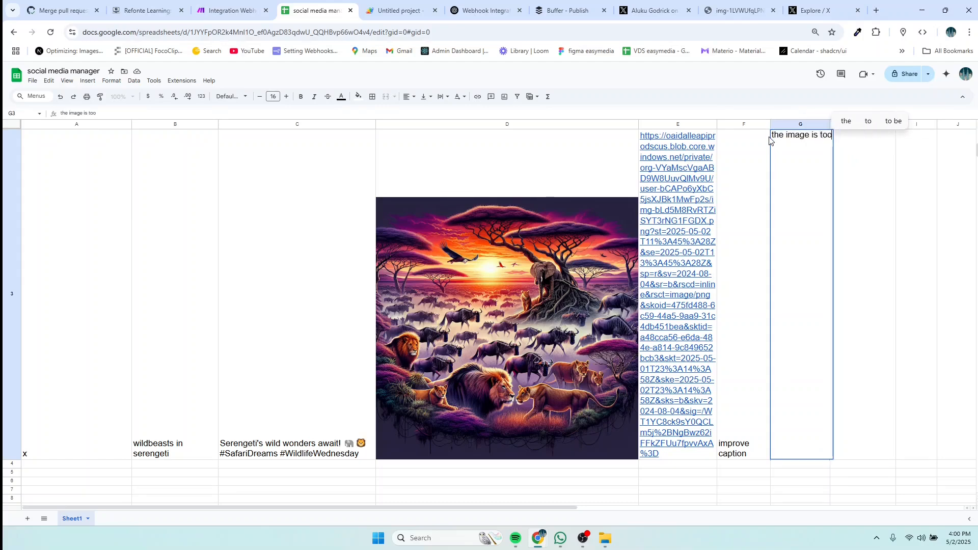
type(" ske")
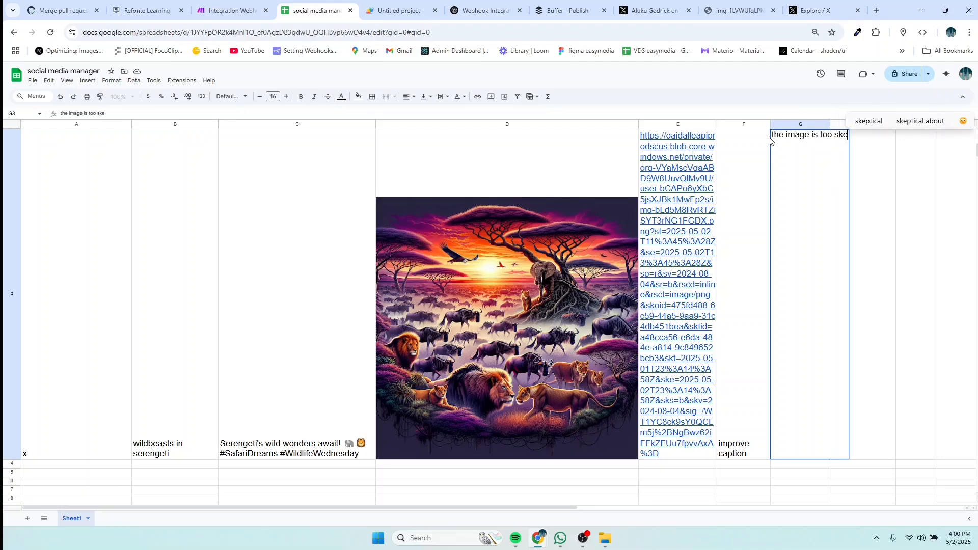
type("tchy")
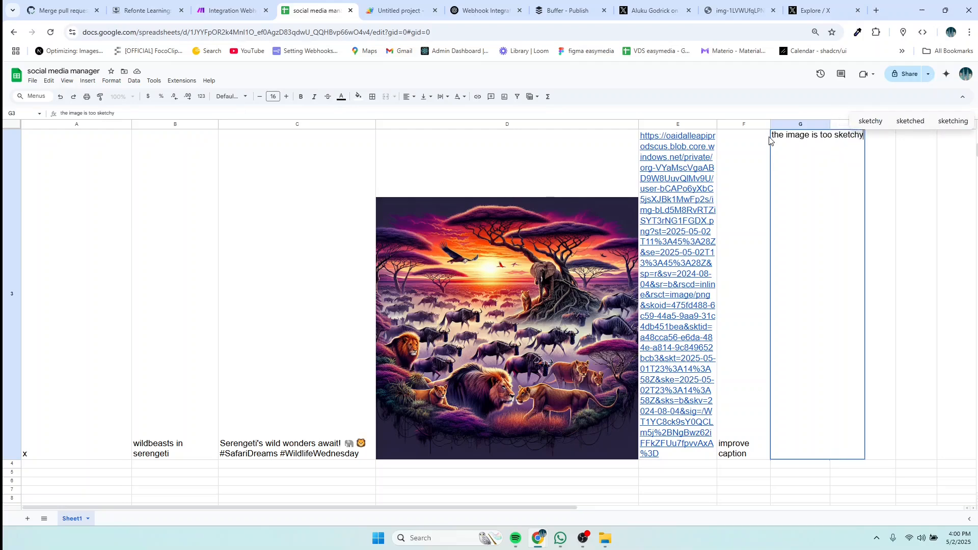
type(" mak")
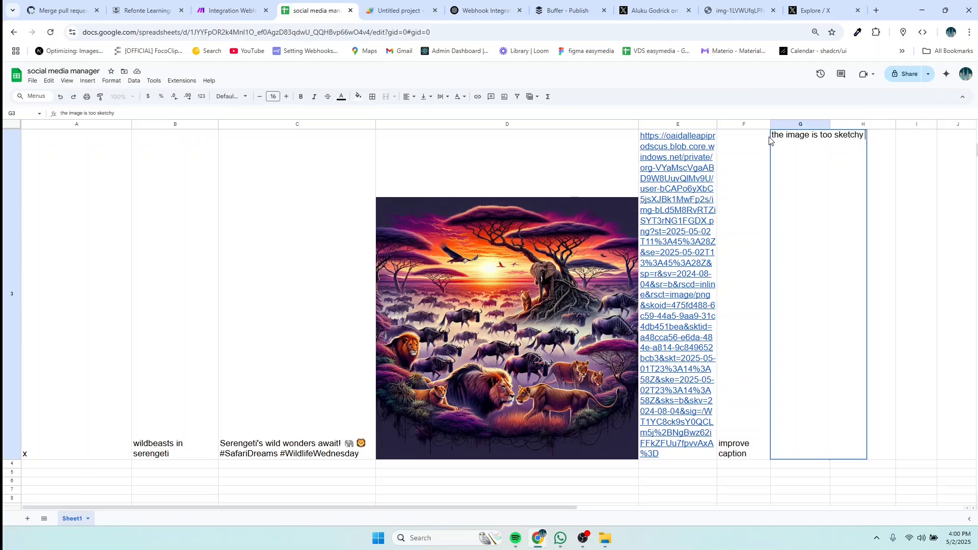
type("e")
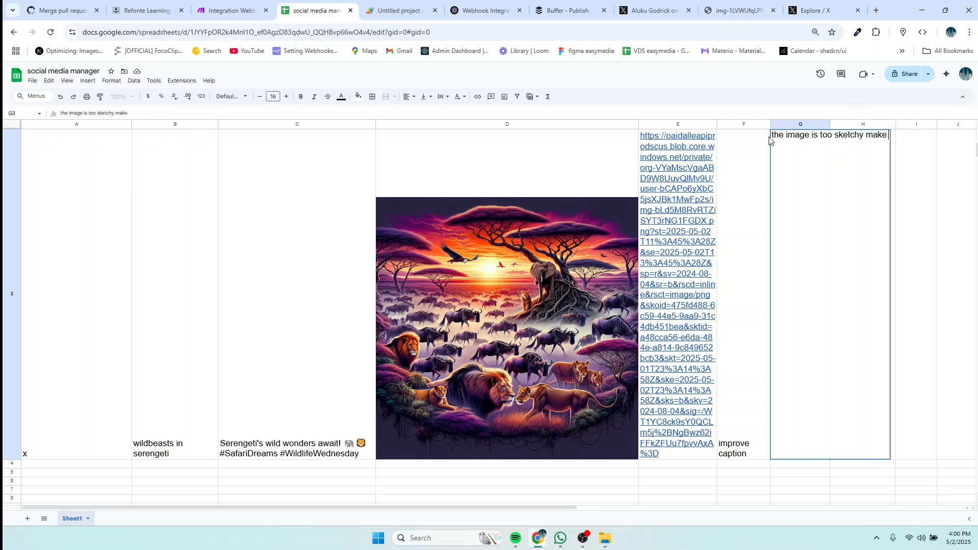
type(" more")
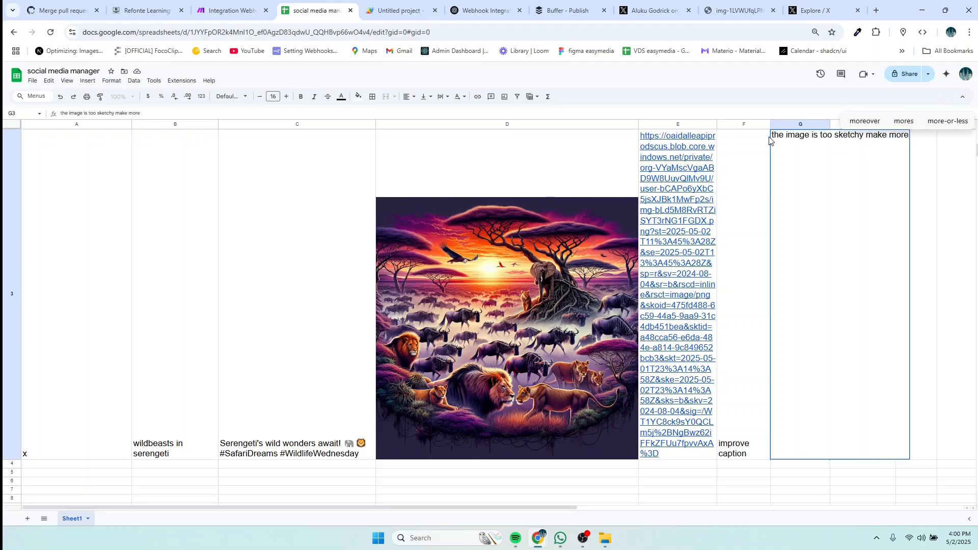
type(" real")
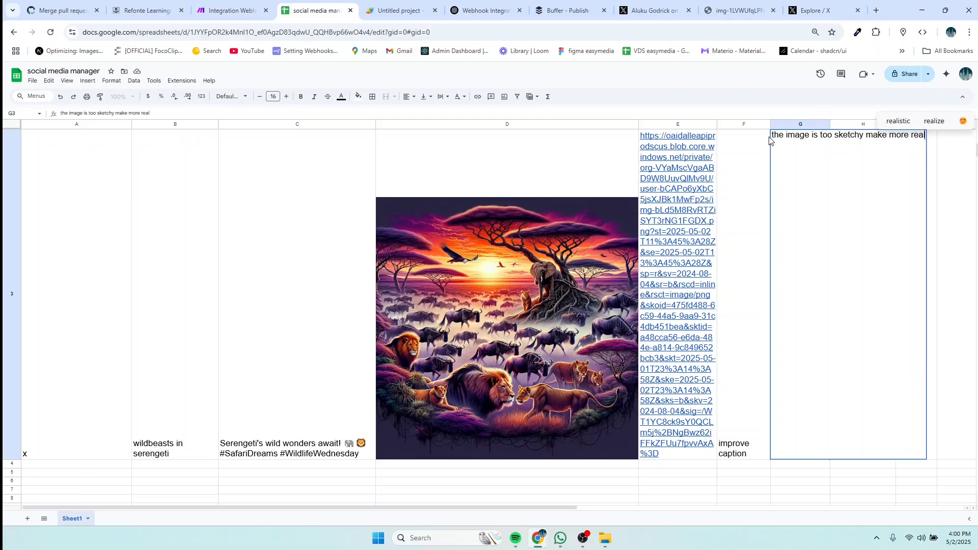
left_click(866, 134)
type(".")
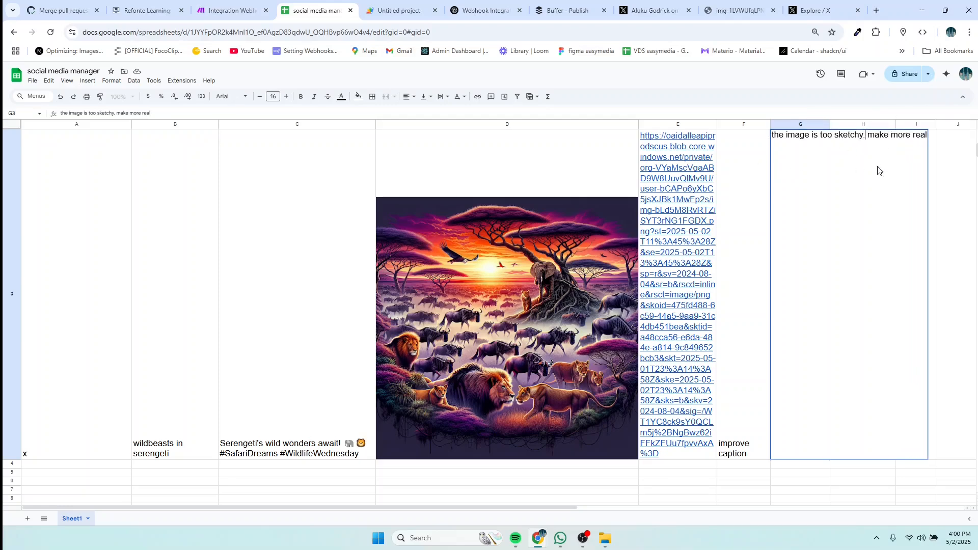
Step: Change F3's action from 'improve caption' to 'improve image' and return to Make
double_click(741, 456)
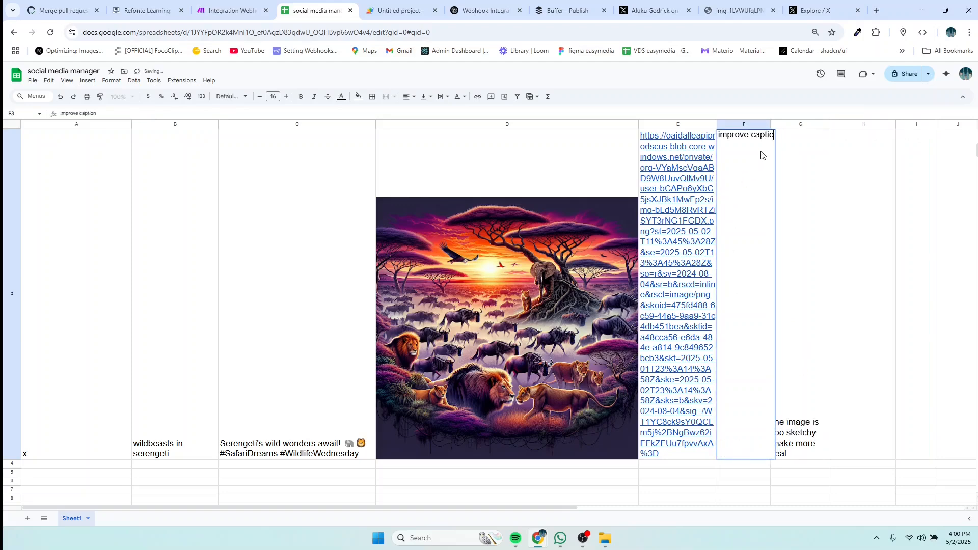
key("BackSpace")
key("BackSpace")
key("BackSpace")
key("BackSpace")
key("BackSpace")
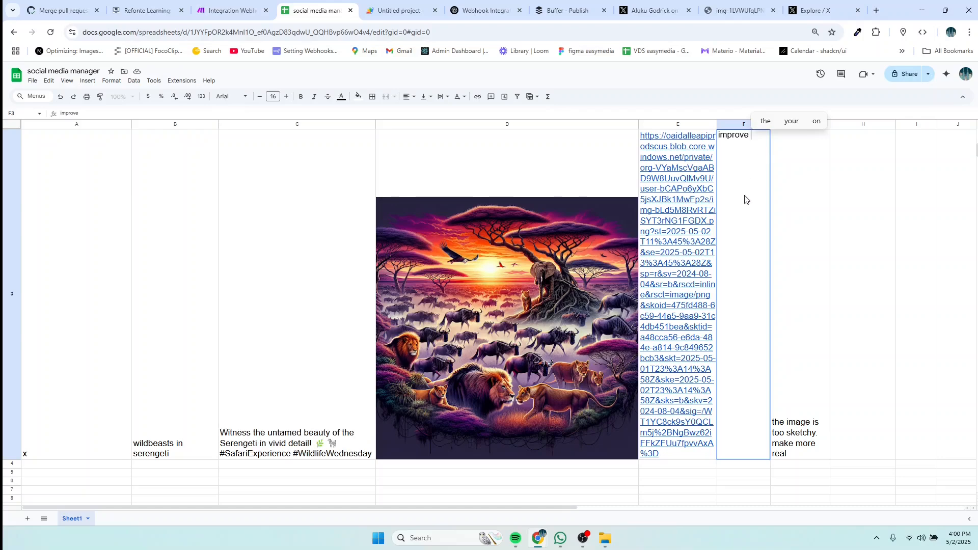
type("image")
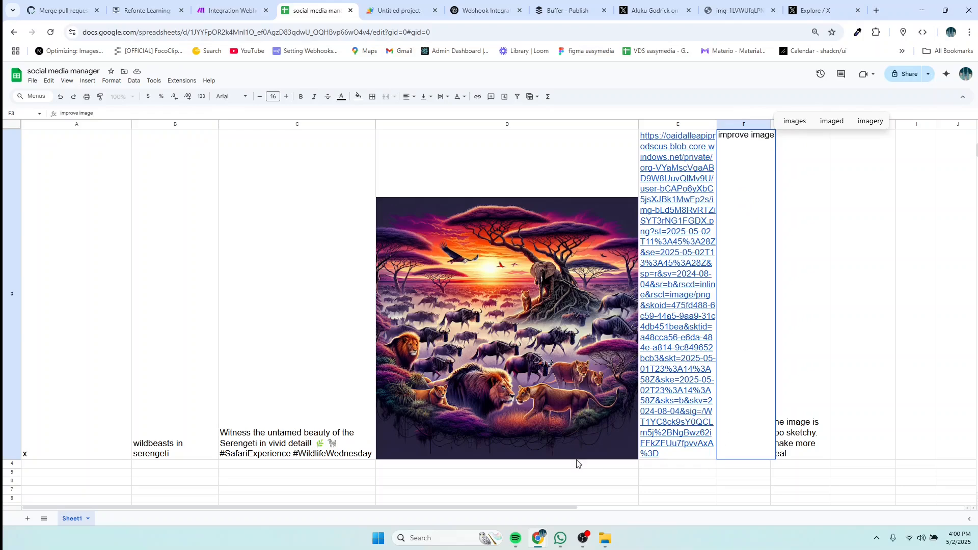
left_click(232, 10)
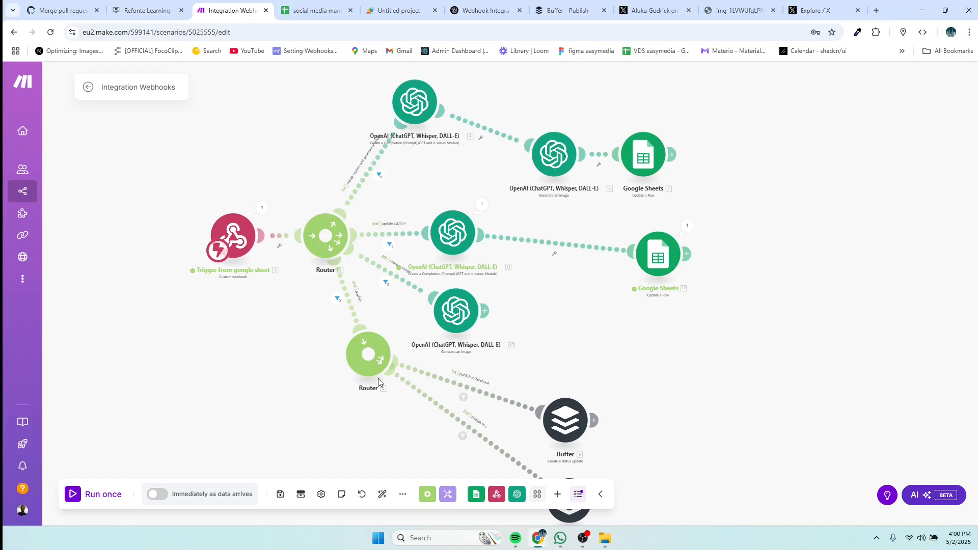
Step: Nudge module 13 right, run the scenario once waiting for new data, then return to the sheet
left_click_drag(447, 333, 458, 338)
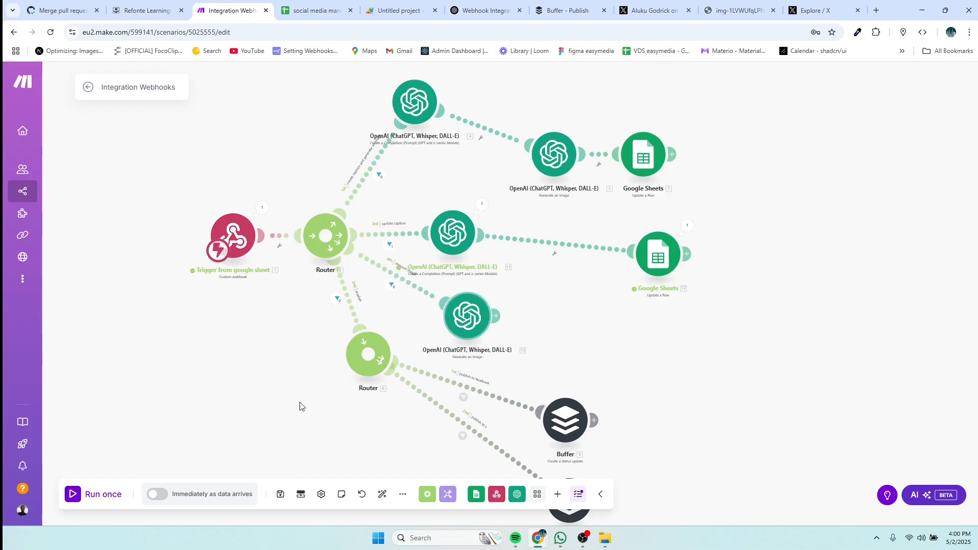
left_click(98, 494)
left_click(195, 508)
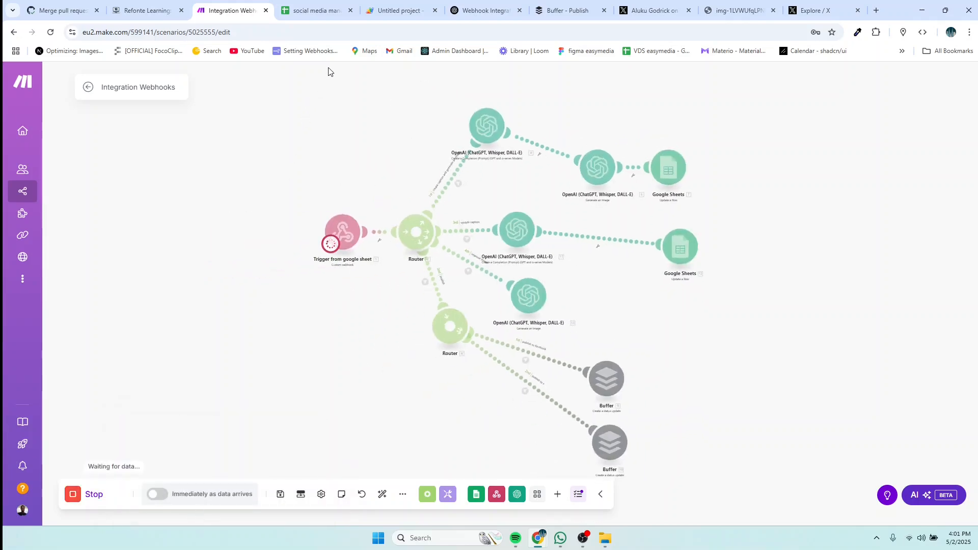
left_click(311, 11)
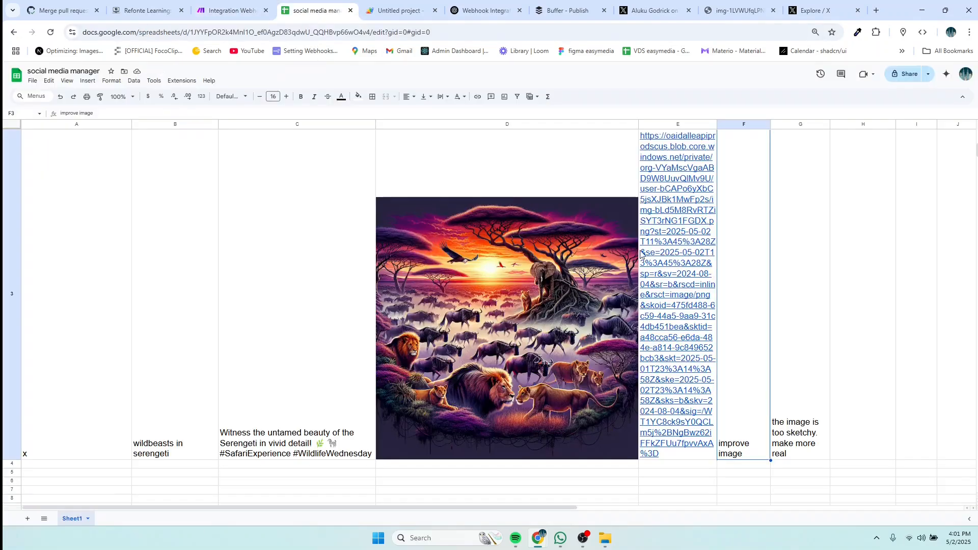
Step: Re-enter F3's 'improve image' action to fire the webhook, checking Make before coming back
double_click(747, 454)
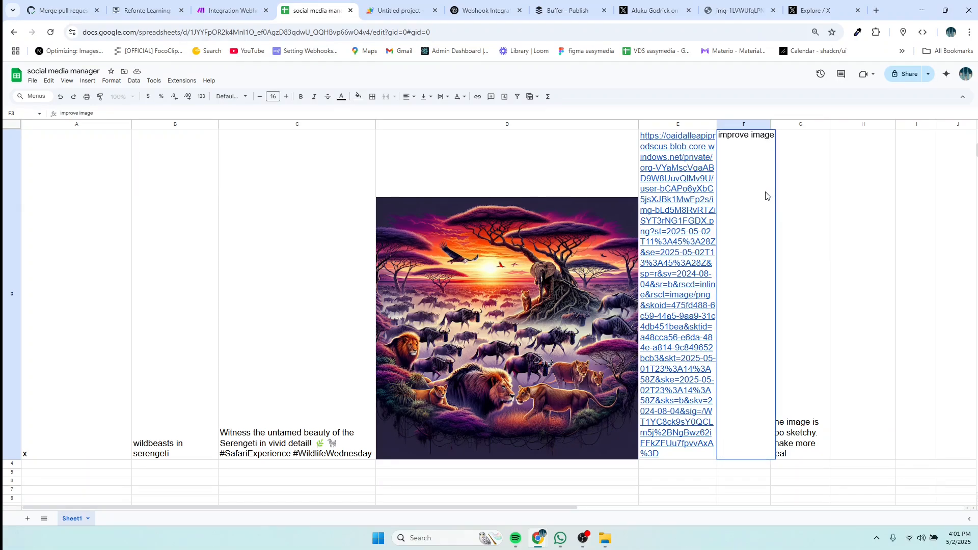
key("Escape")
left_click(211, 14)
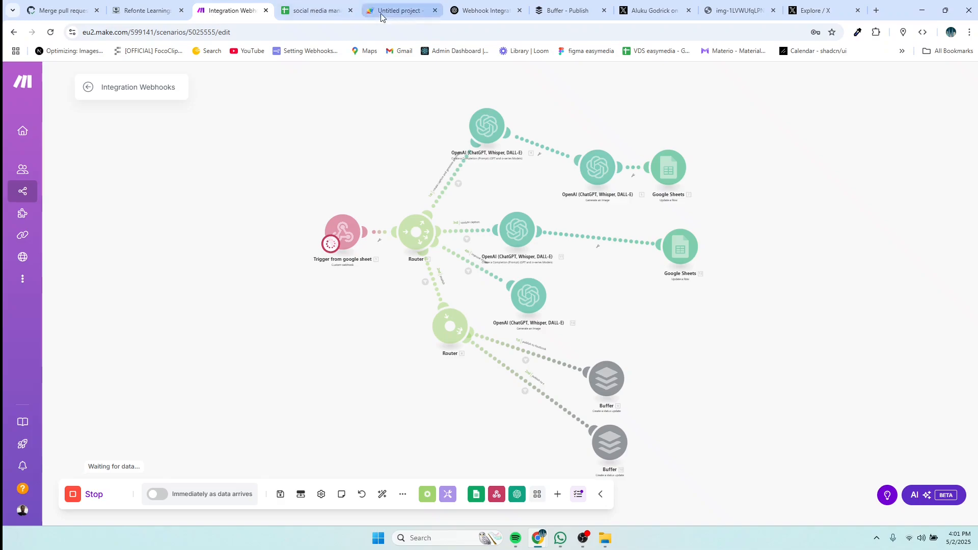
left_click(324, 14)
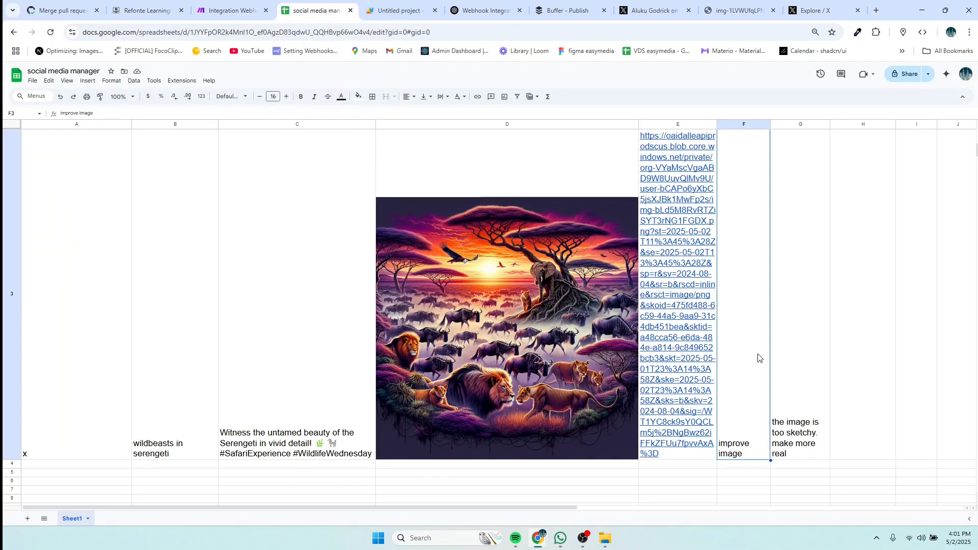
Step: Inspect cells H3 and G3 in row 3, then switch to Make to watch the run
left_click(849, 227)
scroll(850, 225, "up", 5)
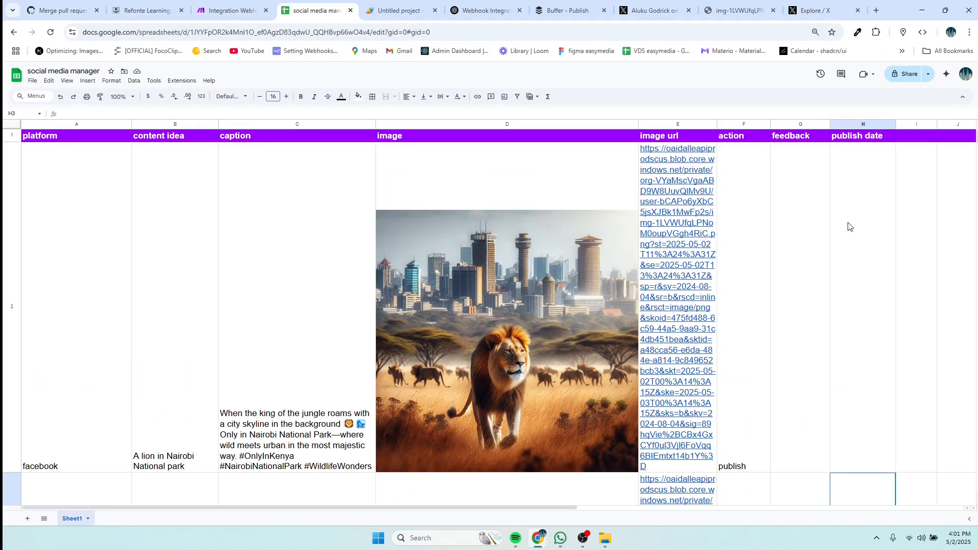
scroll(853, 222, "down", 4)
double_click(860, 196)
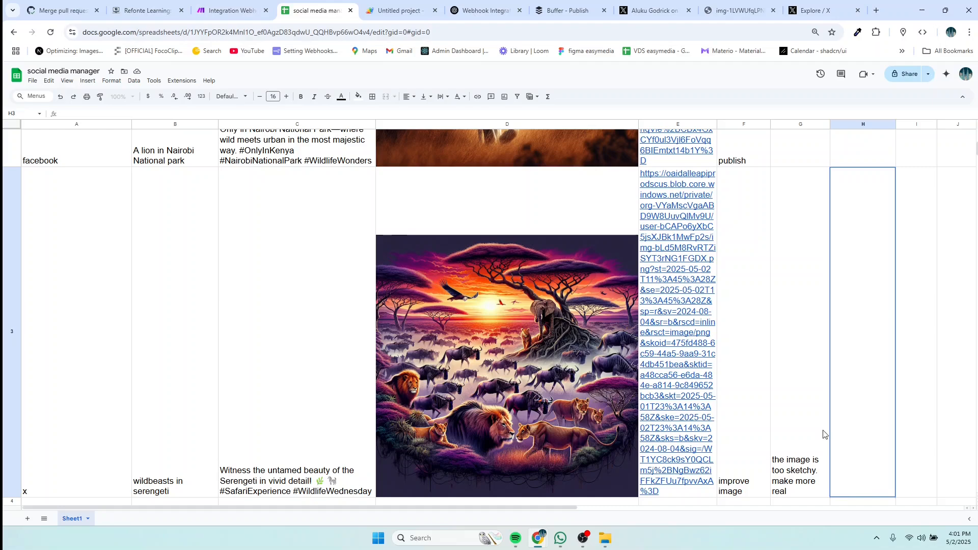
left_click(814, 415)
left_click(845, 465)
scroll(850, 407, "up", 3)
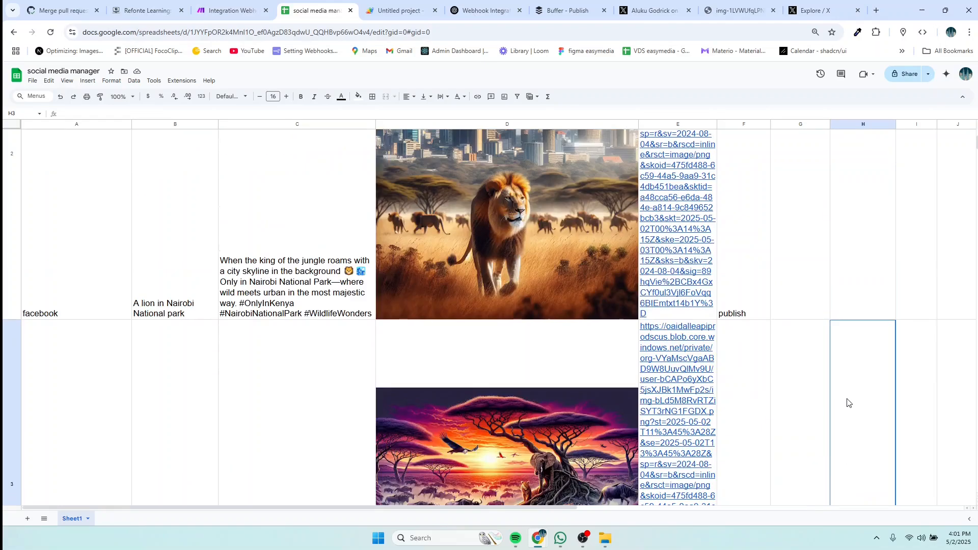
scroll(847, 346, "down", 3)
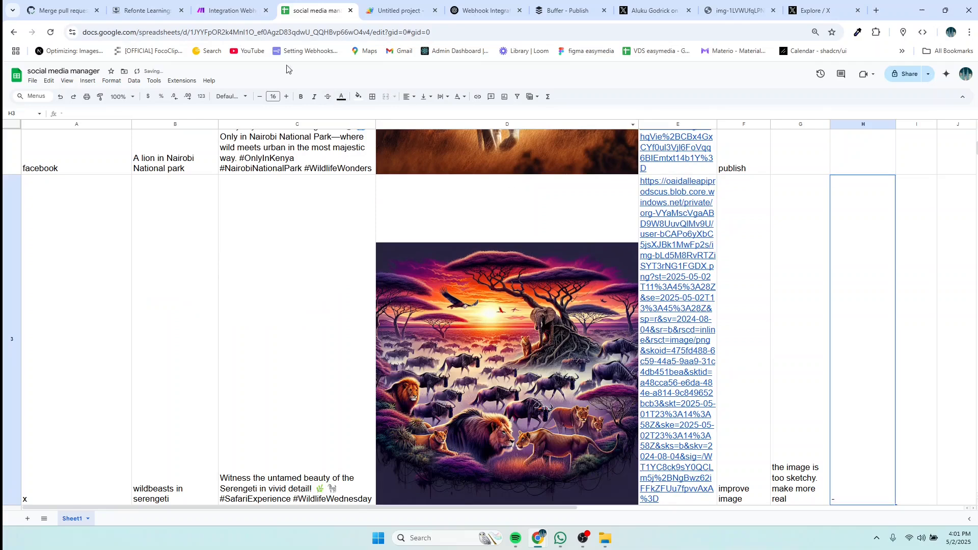
left_click(230, 11)
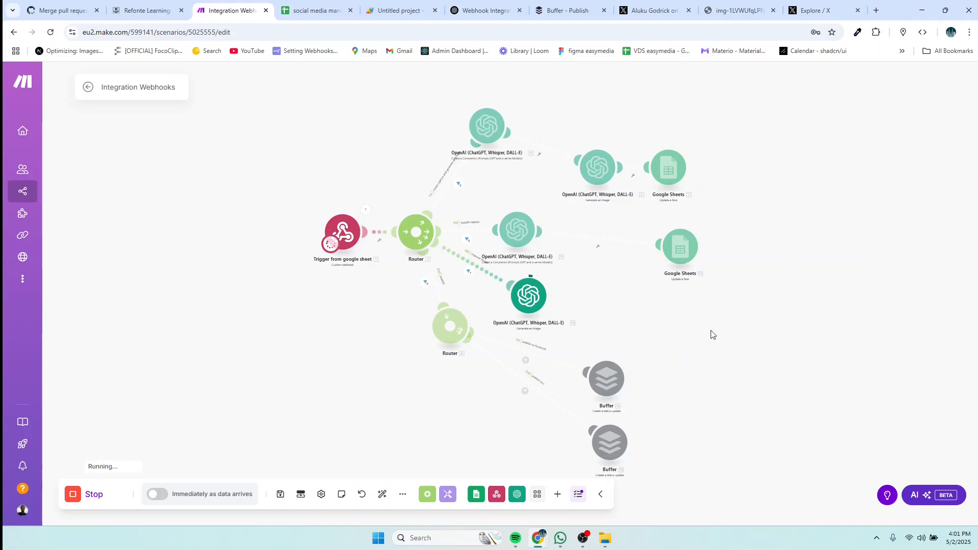
Step: Zoom into the canvas while the run finishes with OpenAI module 13 processing one bundle
scroll(711, 334, "up", 1)
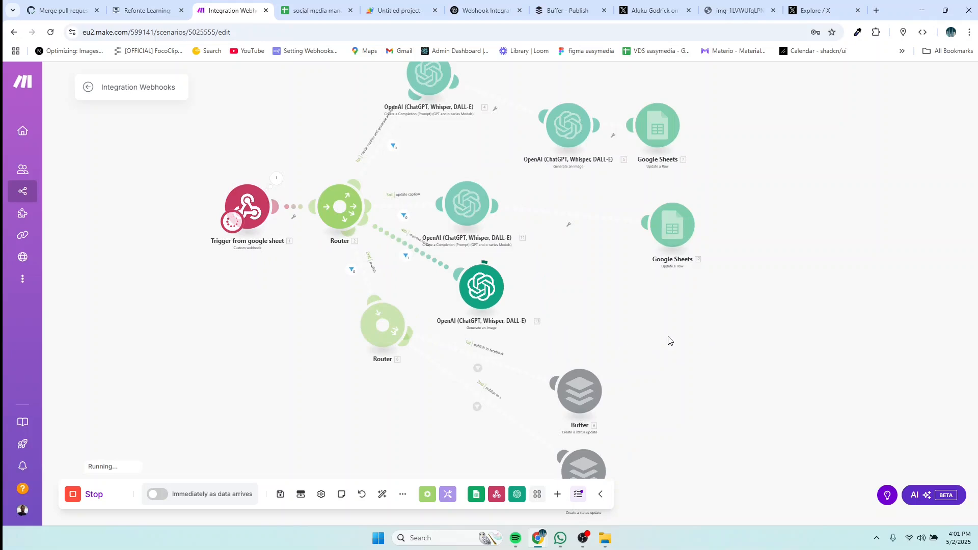
scroll(678, 340, "up", 1)
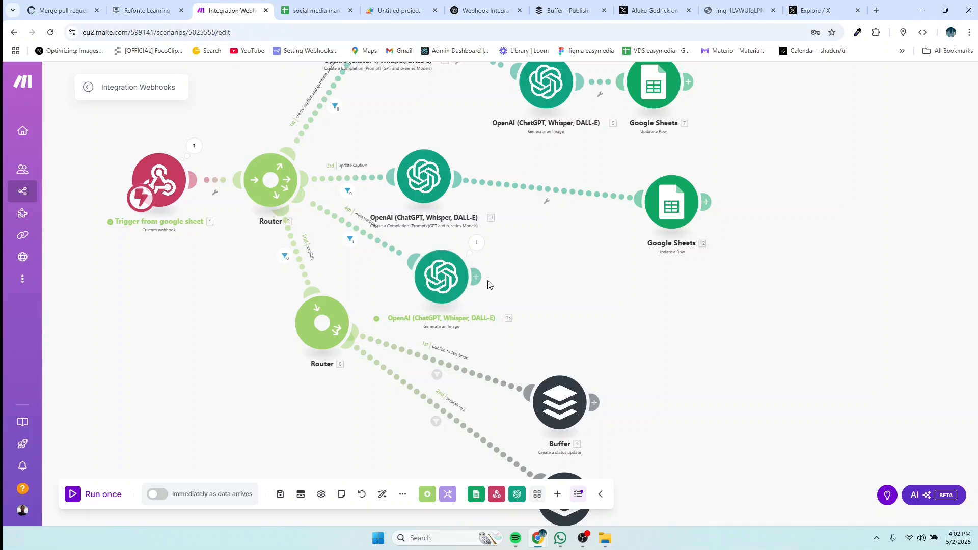
Step: Add a Google Sheets Update a Row module after the image-generation step
left_click(475, 277)
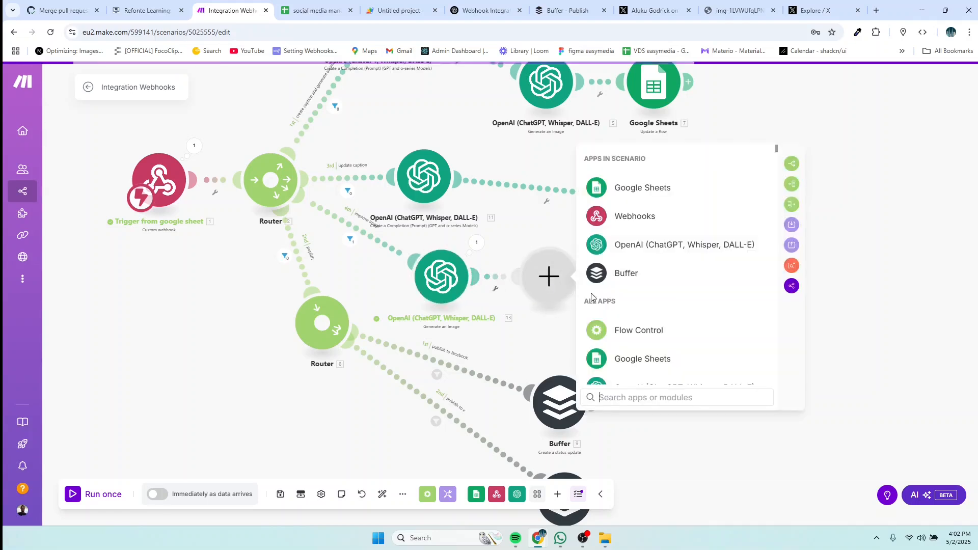
left_click(618, 188)
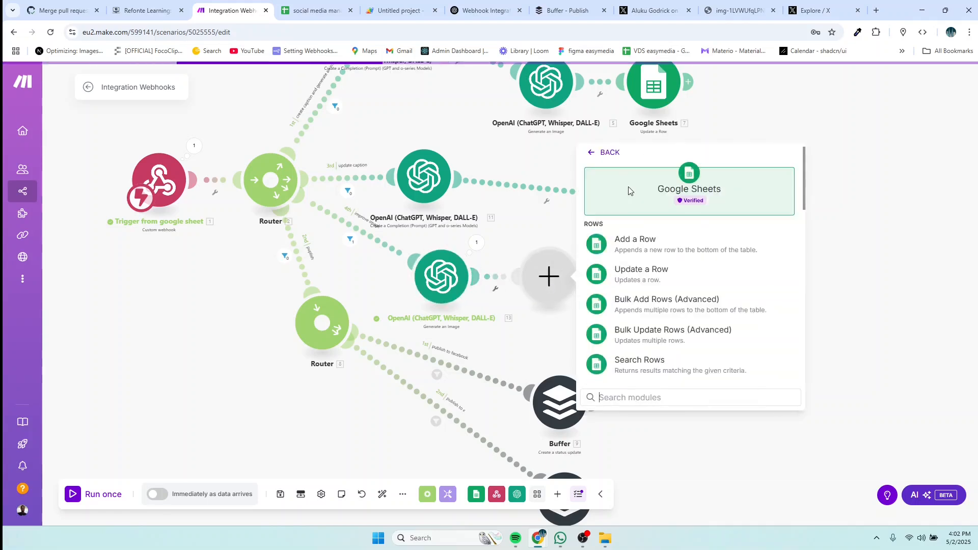
left_click(634, 273)
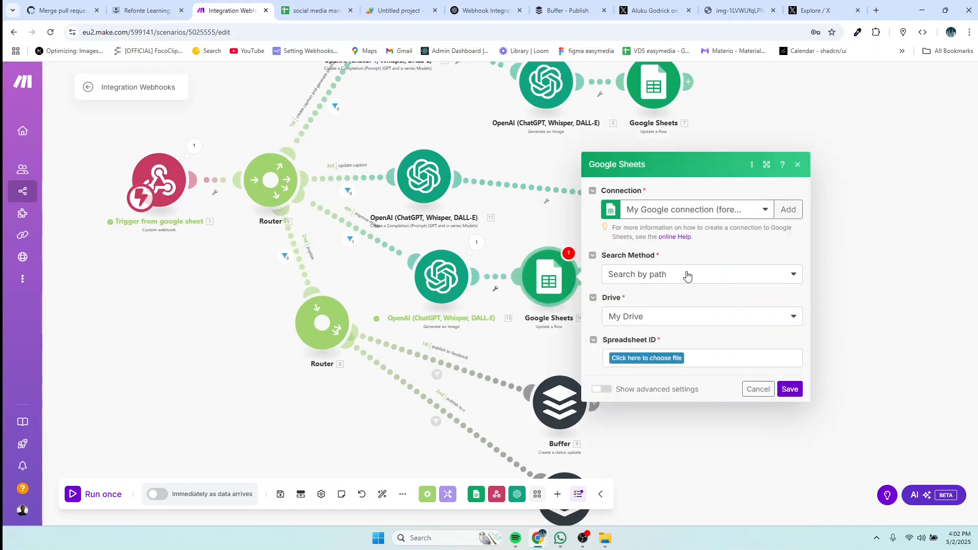
Step: Select the social media manager spreadsheet and its Sheet1 as the update target
left_click(664, 361)
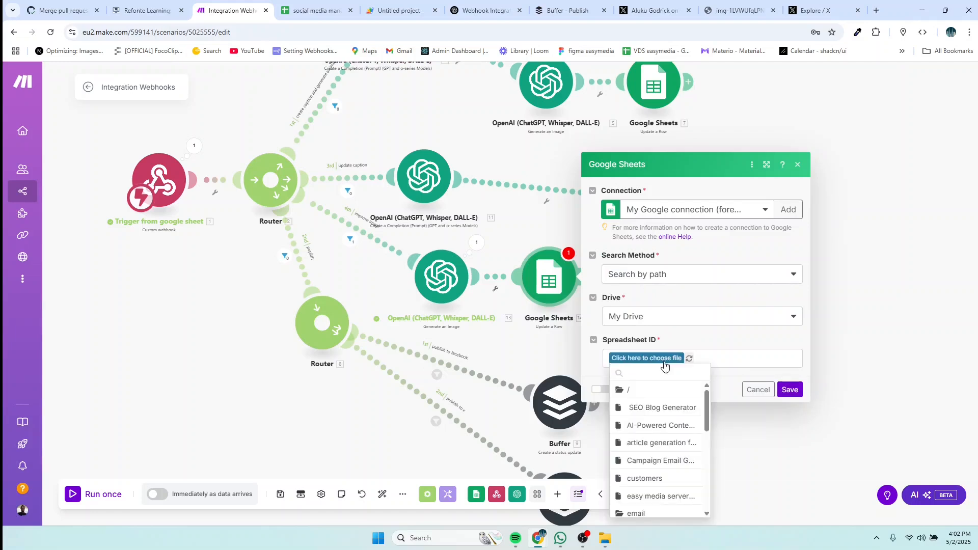
scroll(655, 437, "down", 4)
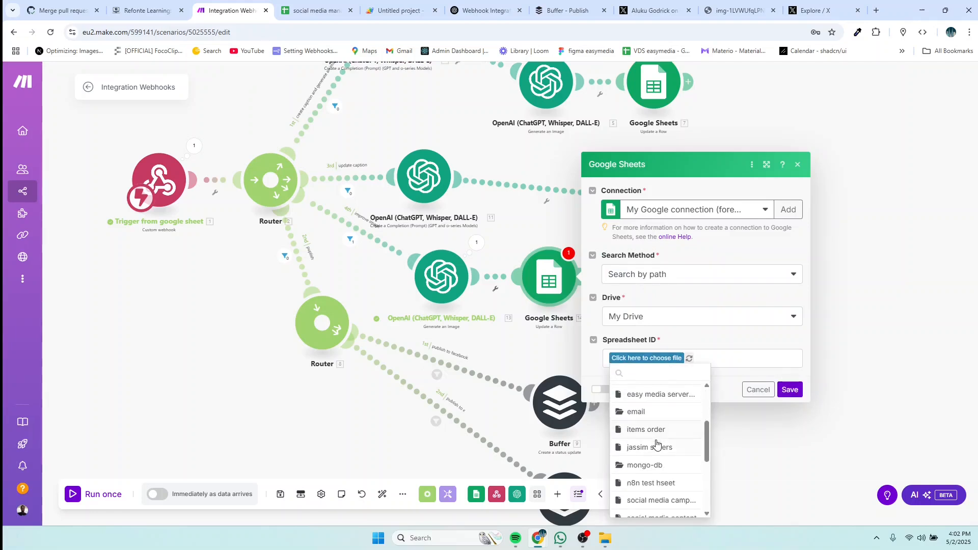
scroll(657, 446, "down", 2)
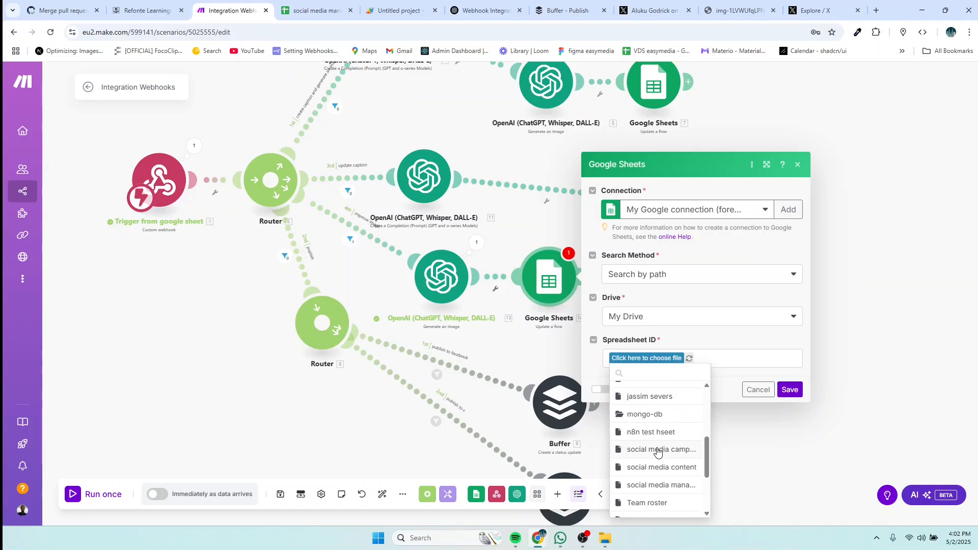
left_click(659, 485)
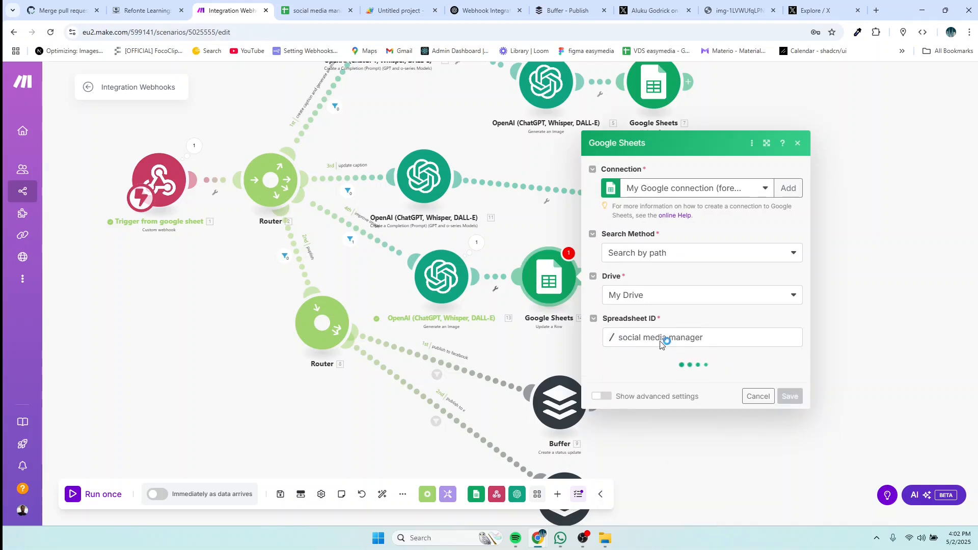
left_click(680, 389)
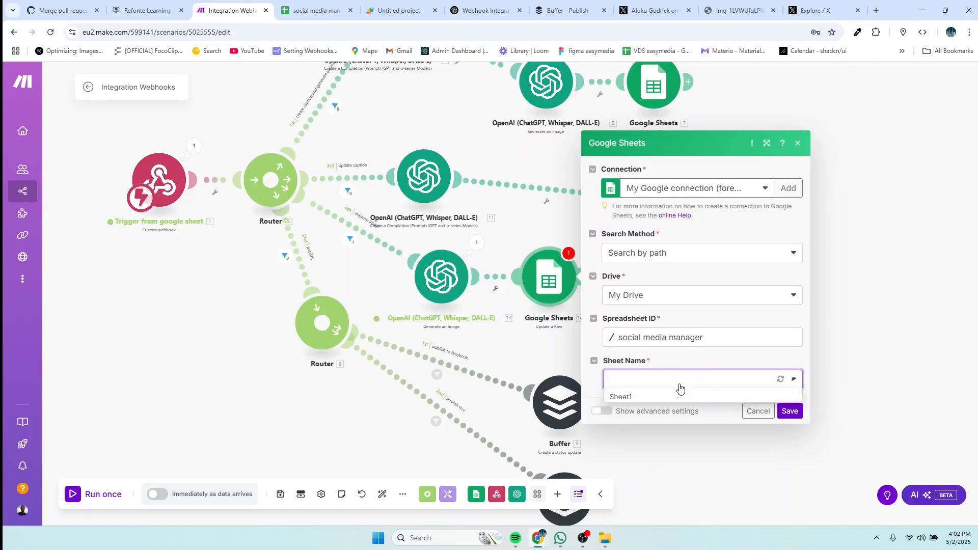
left_click(652, 394)
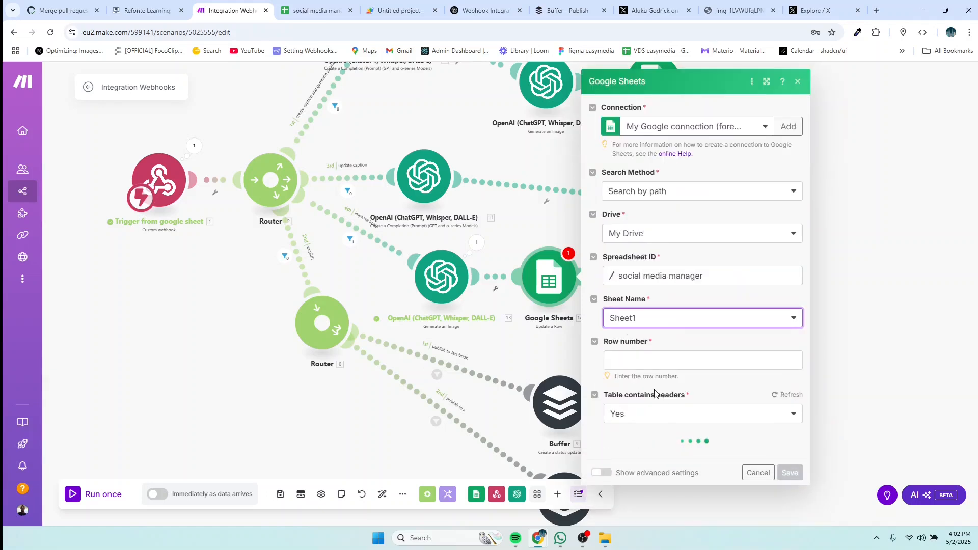
Step: Map the trigger's 1. rowNumber into the Row number field
left_click(669, 360)
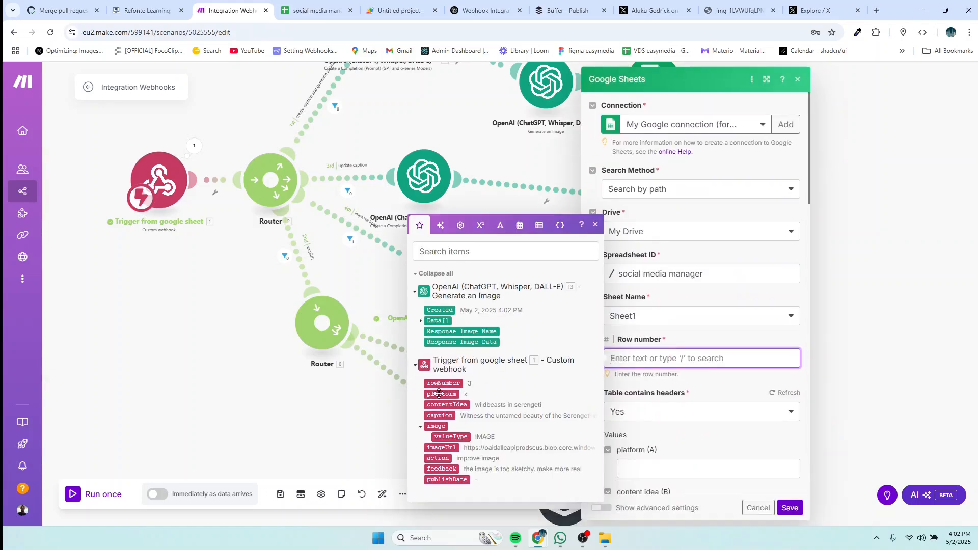
left_click(443, 385)
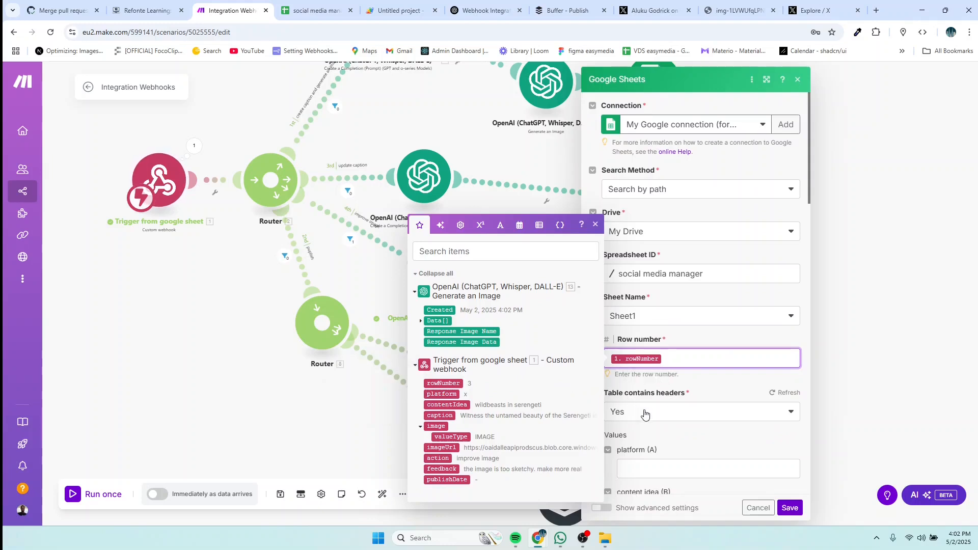
scroll(654, 415, "down", 4)
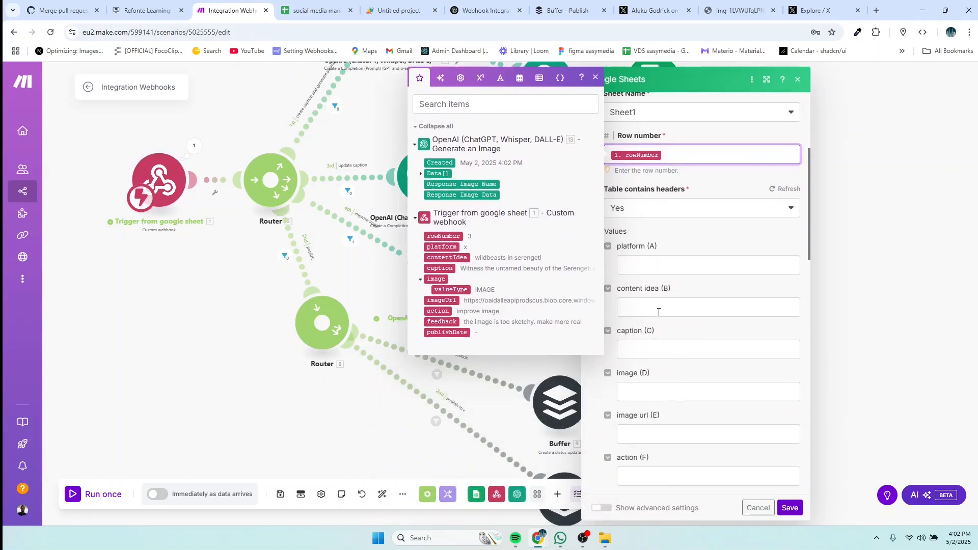
Step: Expand the generated image's Data[] for image (D), then view ChatGPT's =IMAGE() answer
left_click(657, 308)
left_click(657, 350)
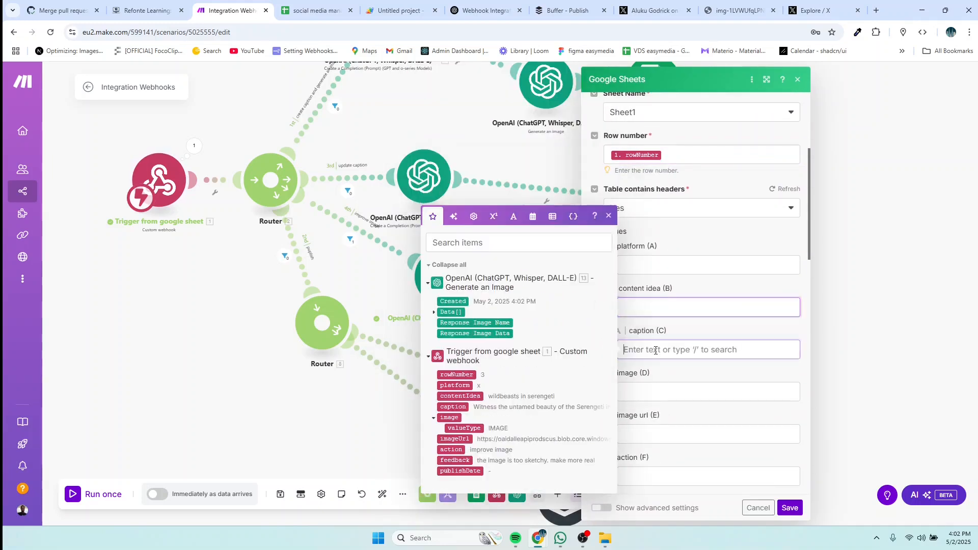
left_click(655, 392)
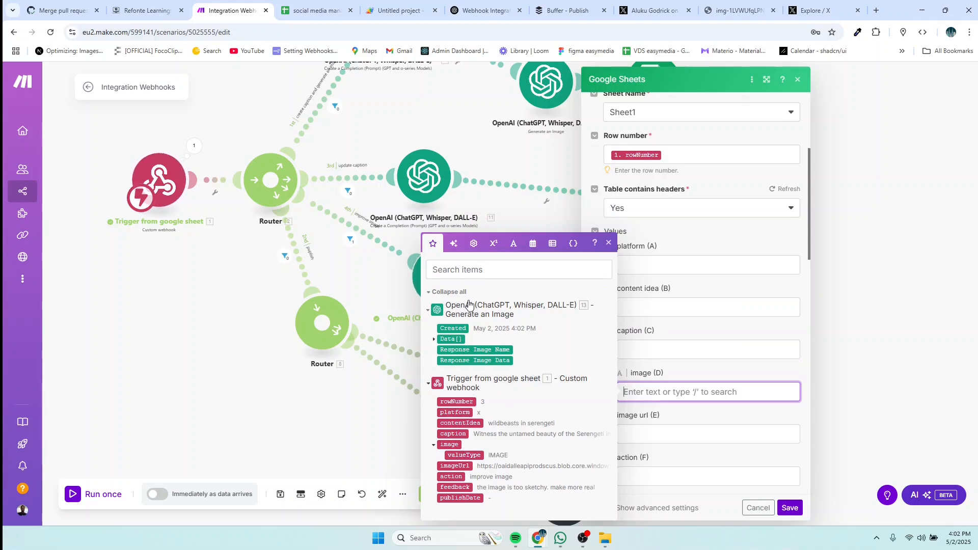
left_click(434, 340)
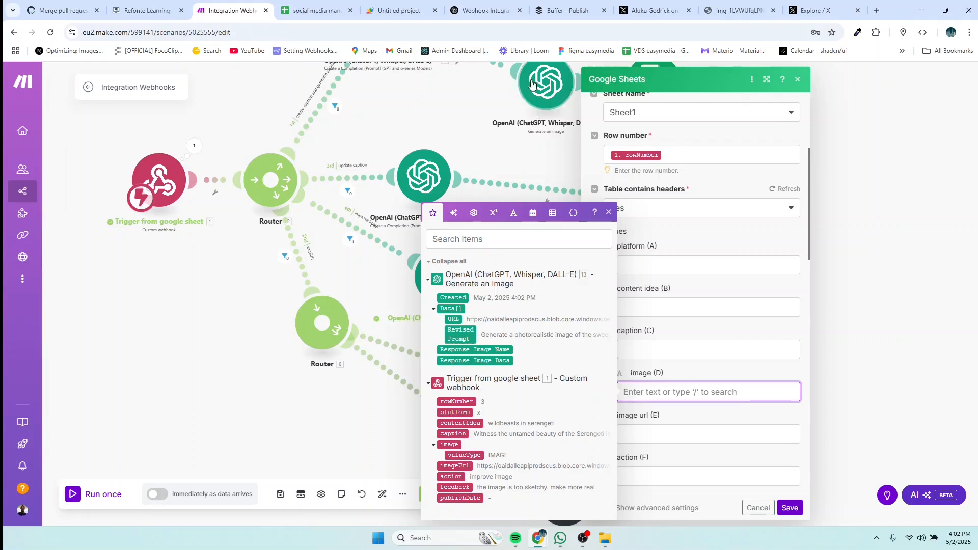
left_click(484, 11)
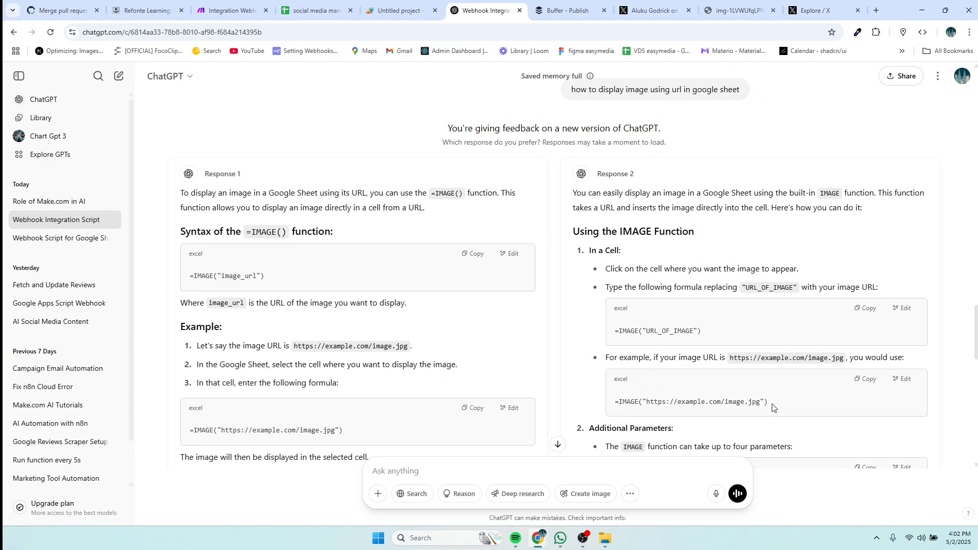
left_click_drag(772, 406, 614, 410)
key("ctrl+c")
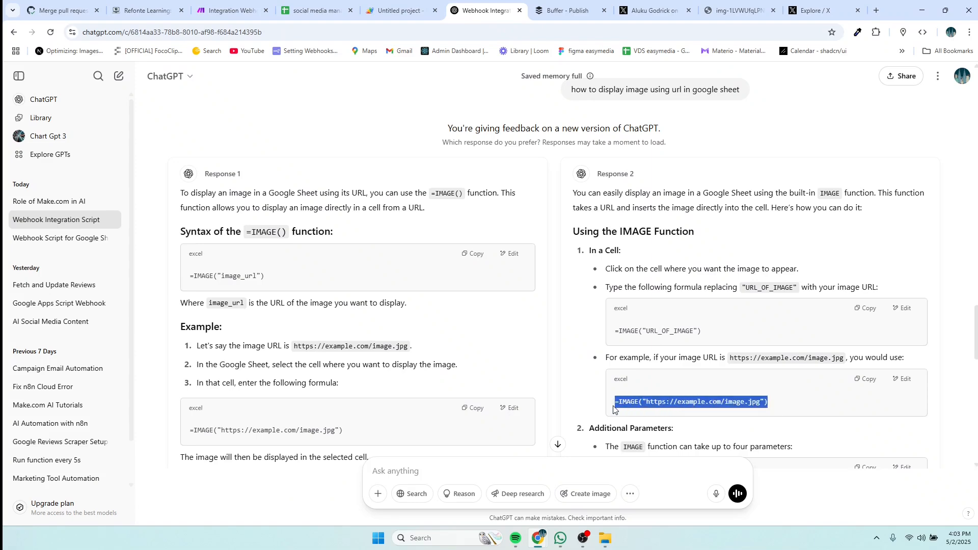
left_click(233, 11)
key("ctrl+v")
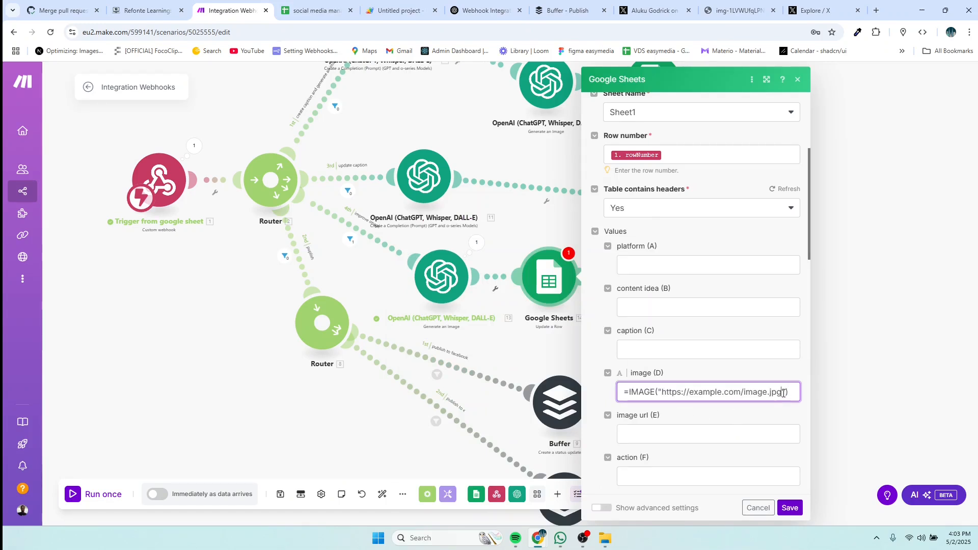
Step: Put 13. Data[]: URL inside the =IMAGE() formula and in image url (E), then save
left_click_drag(783, 392, 663, 397)
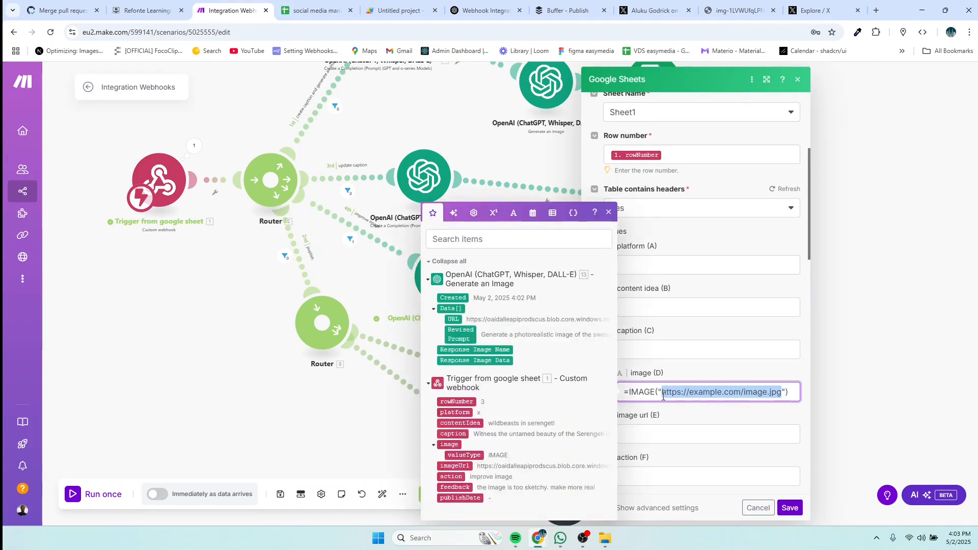
key("BackSpace")
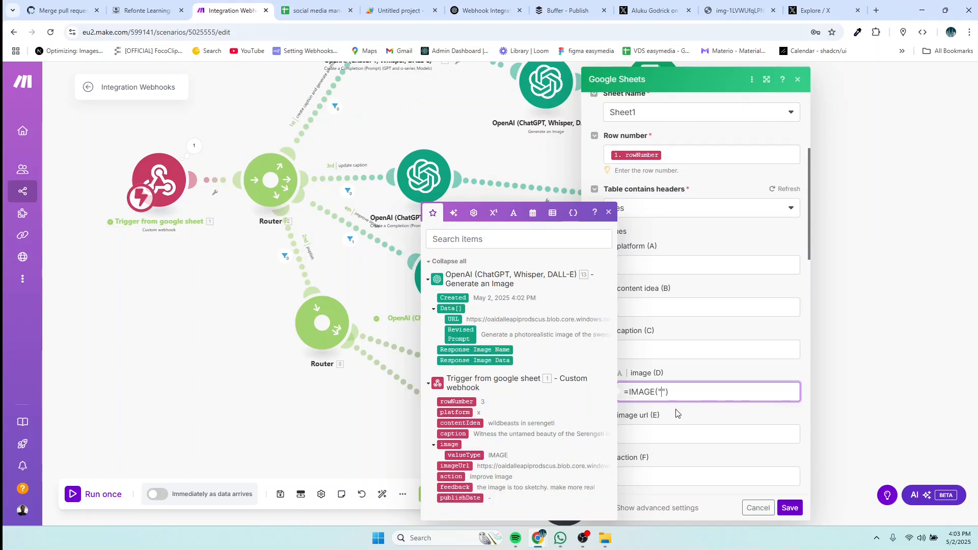
left_click(454, 319)
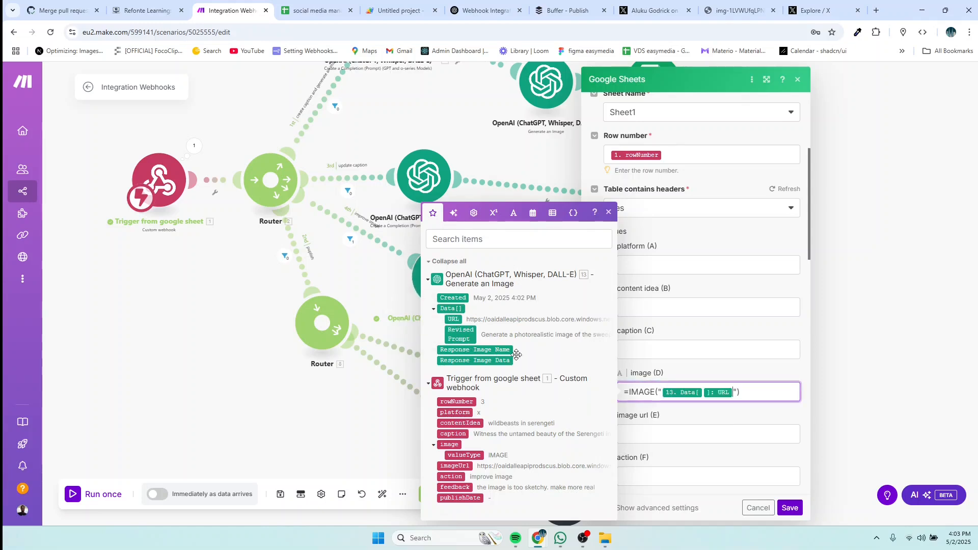
left_click(662, 433)
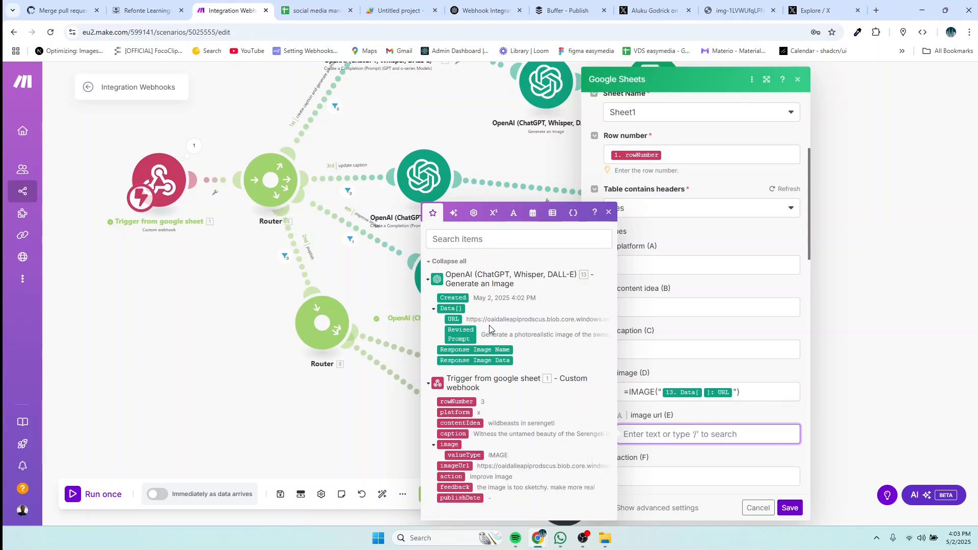
left_click(454, 319)
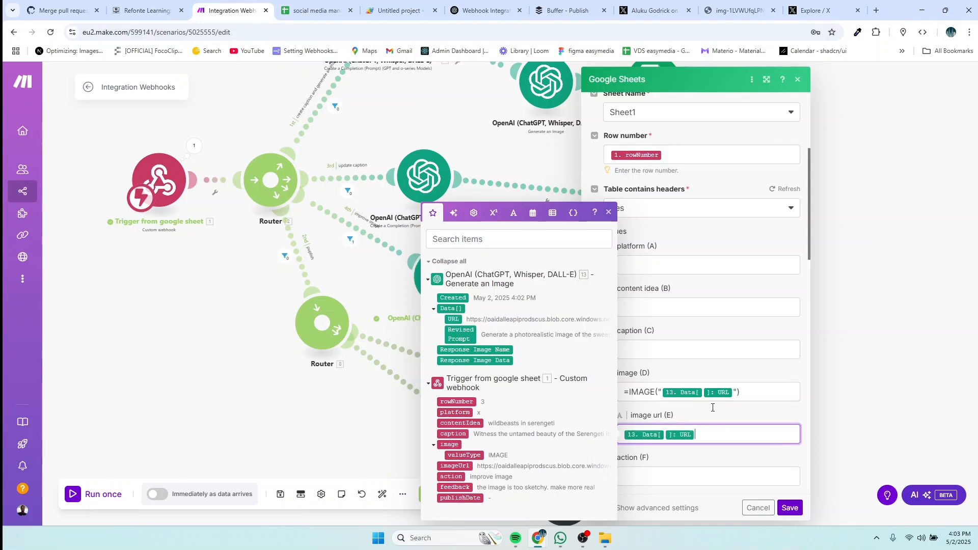
left_click(694, 462)
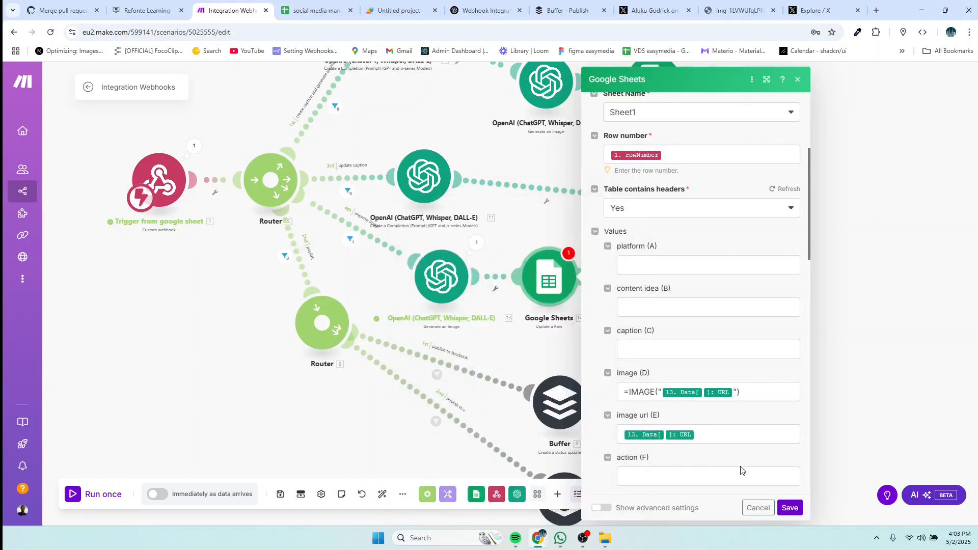
left_click(790, 508)
Step: Line up Google Sheets modules 12 and 14 in a column
left_click_drag(615, 302, 675, 321)
left_click_drag(672, 204, 658, 180)
left_click_drag(667, 306, 656, 263)
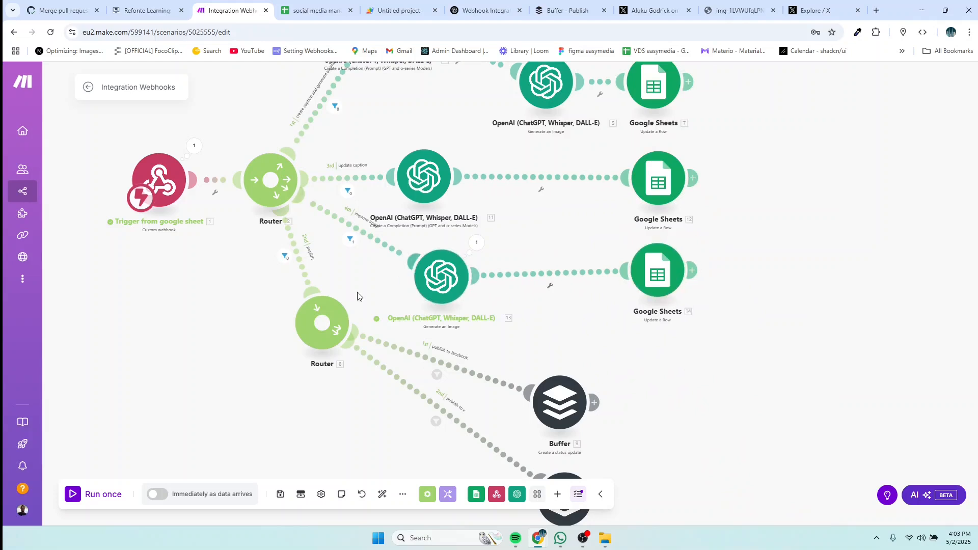
Step: Run the scenario once waiting for new data, editing cell H3 to fire it, and check row 3
left_click(100, 496)
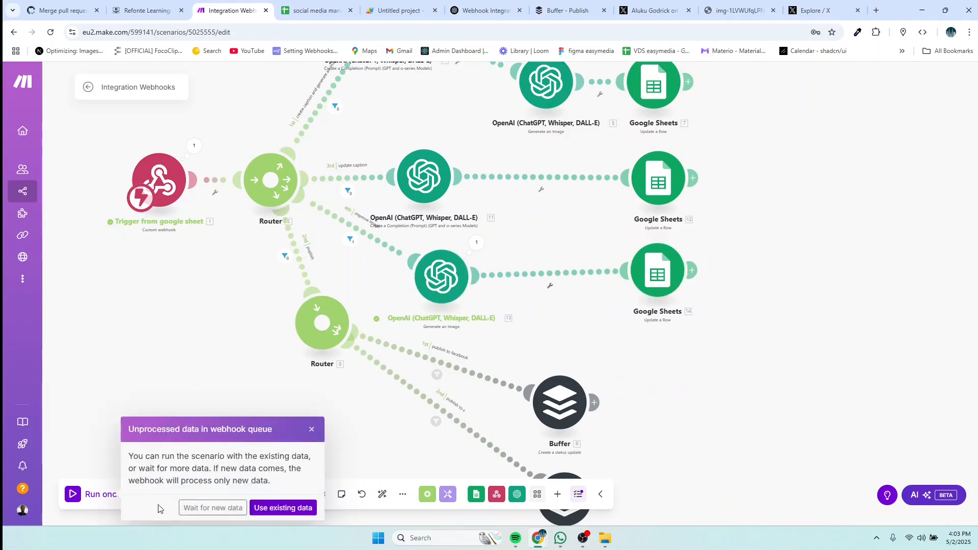
left_click(198, 507)
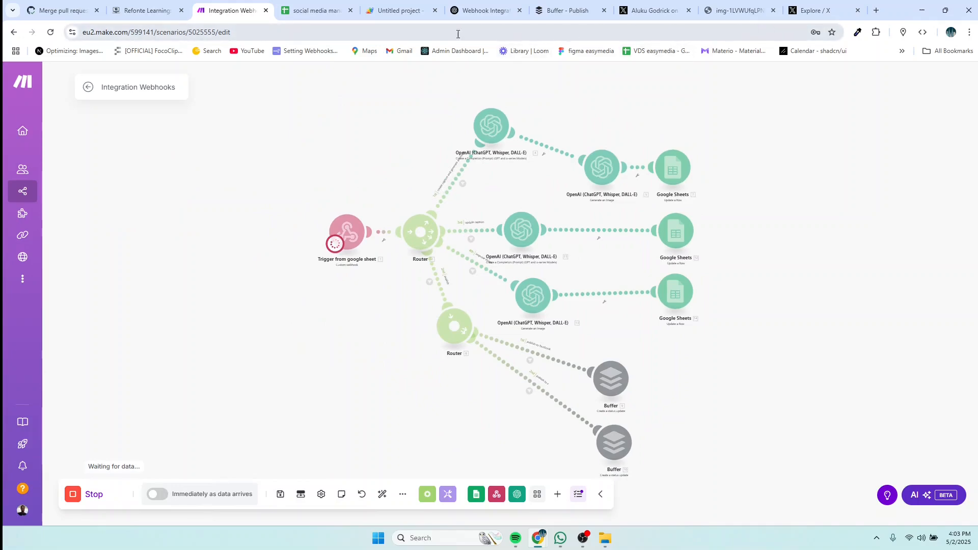
left_click(309, 11)
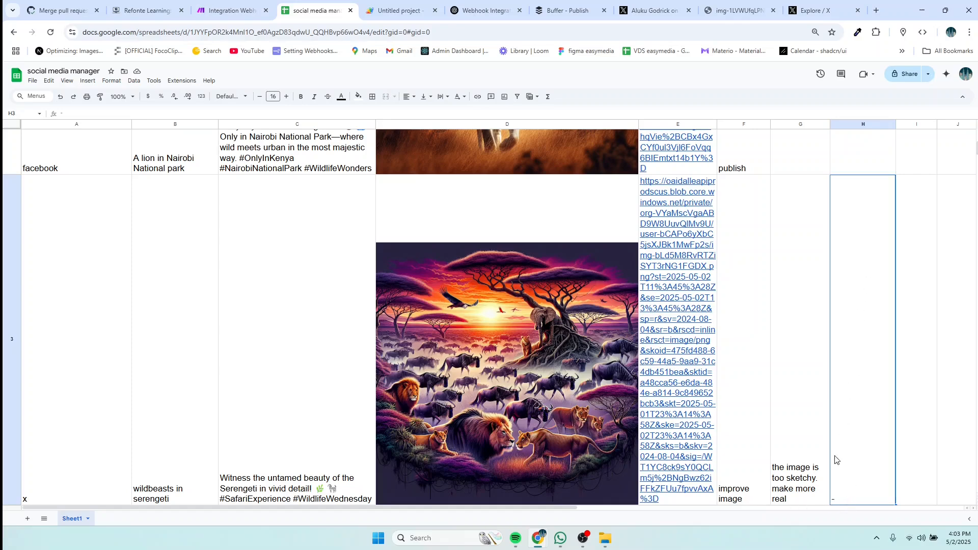
double_click(841, 500)
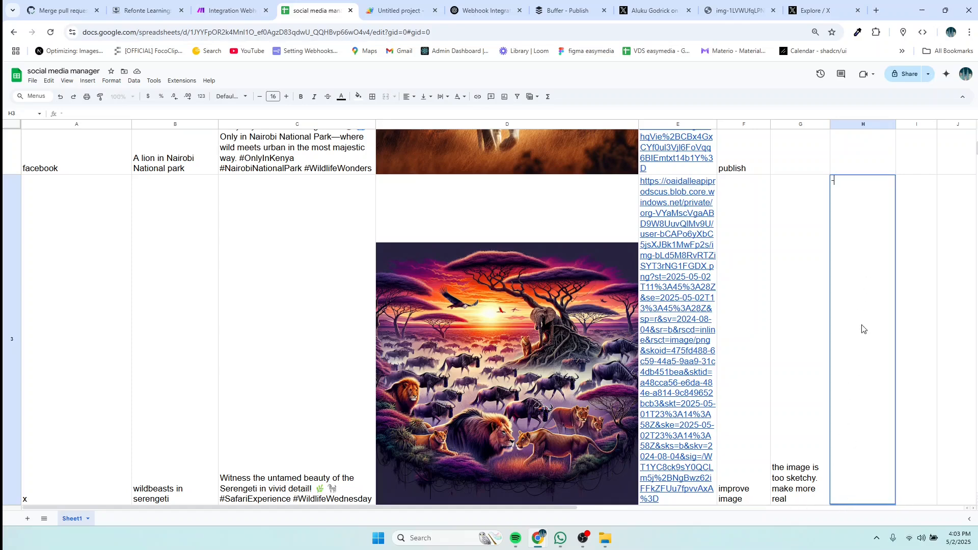
left_click(231, 11)
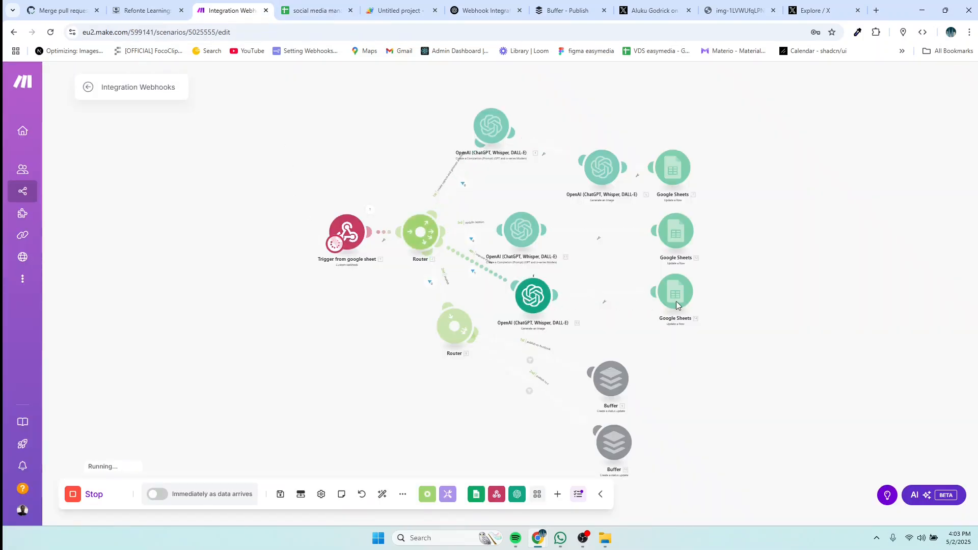
left_click(316, 12)
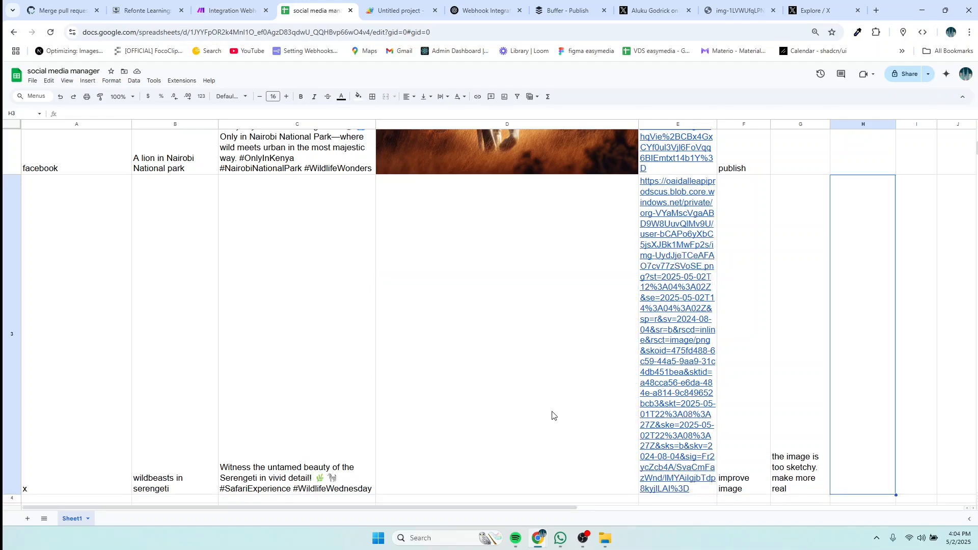
Step: Widen column E (image url) so row 3's regenerated Serengeti image URL shows in full
scroll(518, 344, "down", 1)
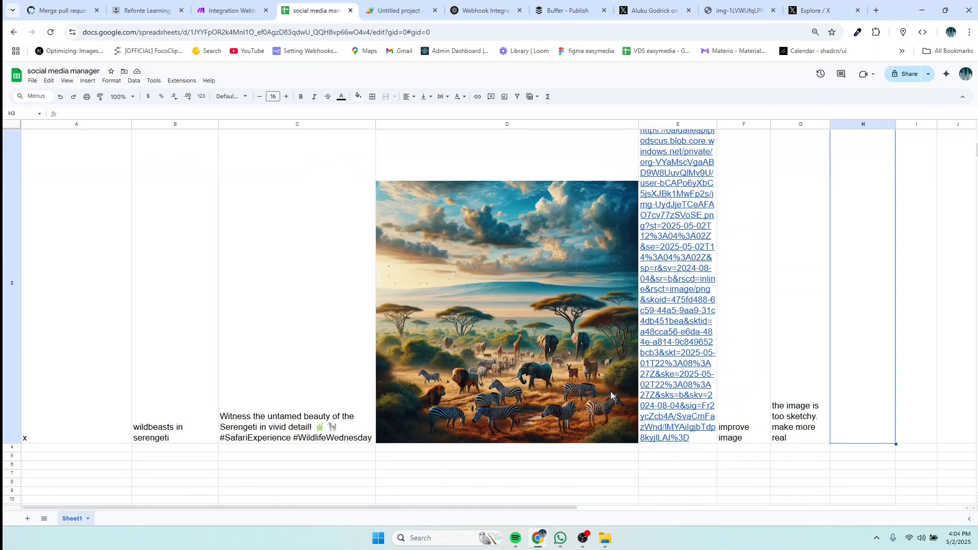
scroll(610, 391, "down", 1)
key("ctrl+minus")
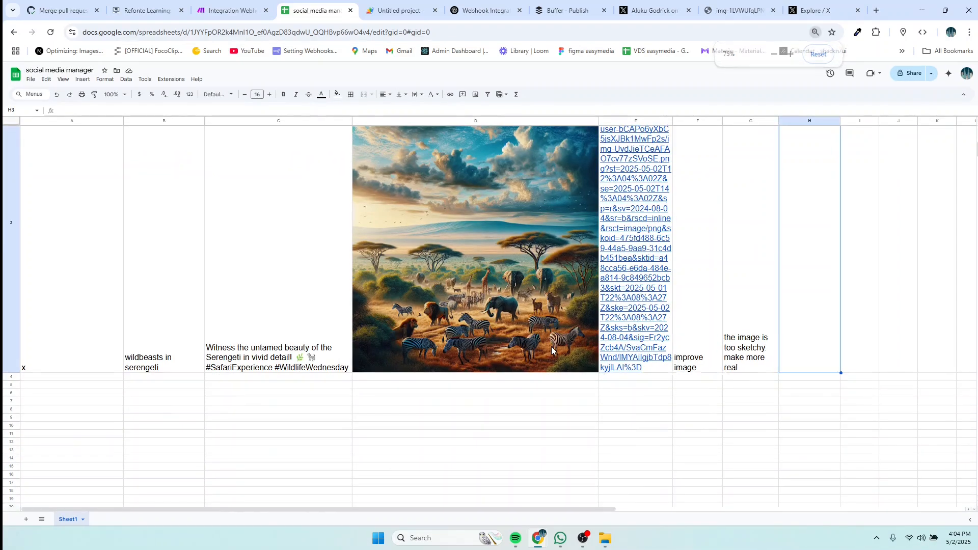
key("ctrl+plus")
key("ctrl+plus")
key("ctrl+minus")
key("ctrl+minus")
key("ctrl+minus")
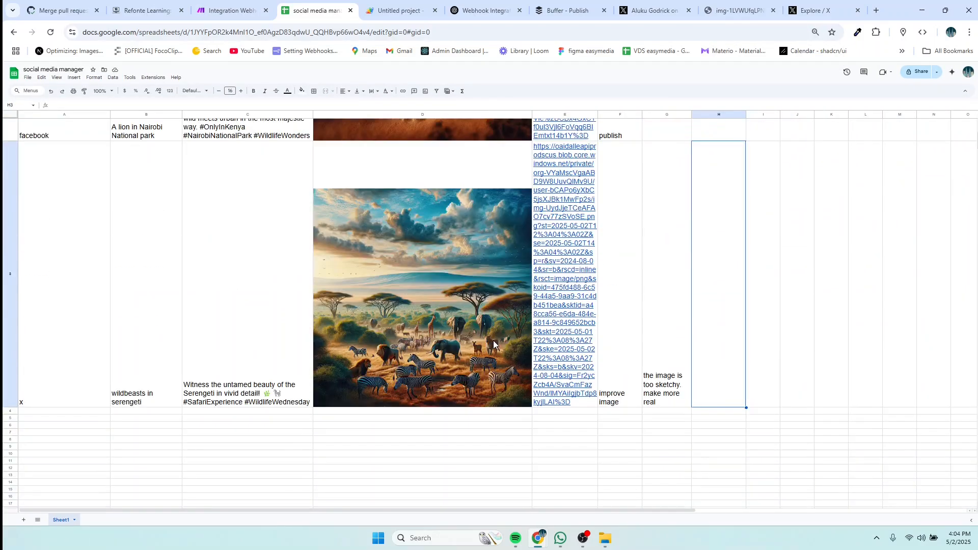
scroll(628, 336, "down", 3)
key("ctrl+minus")
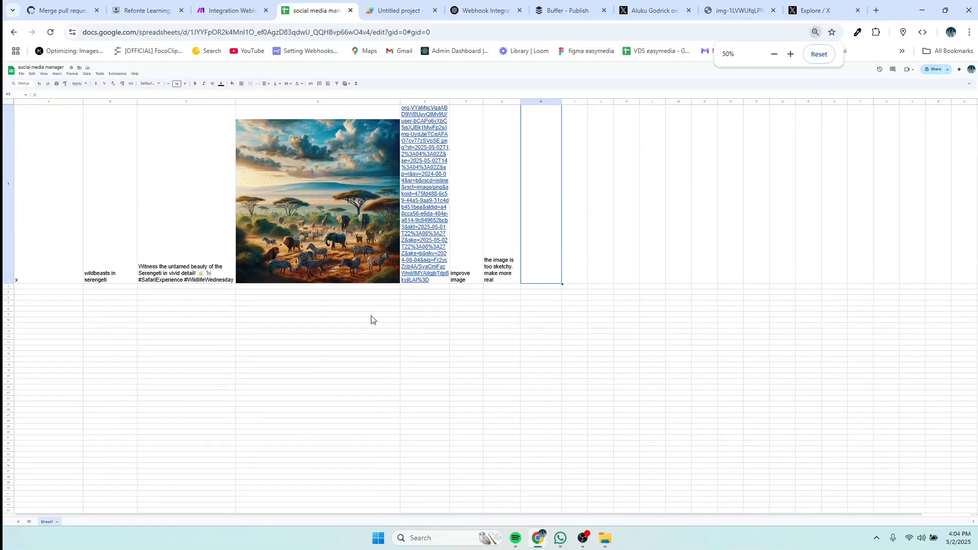
scroll(371, 319, "up", 3)
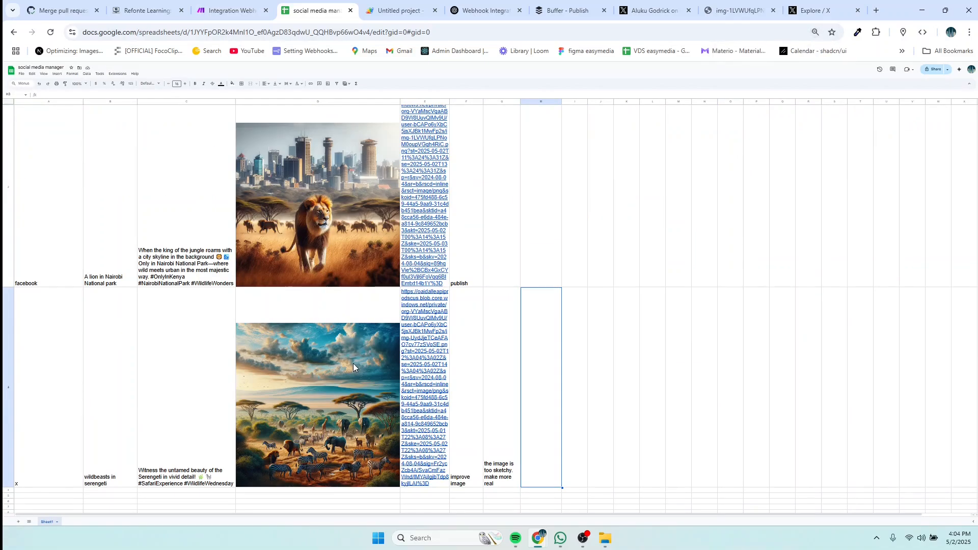
scroll(353, 363, "up", 2)
key("ctrl+plus")
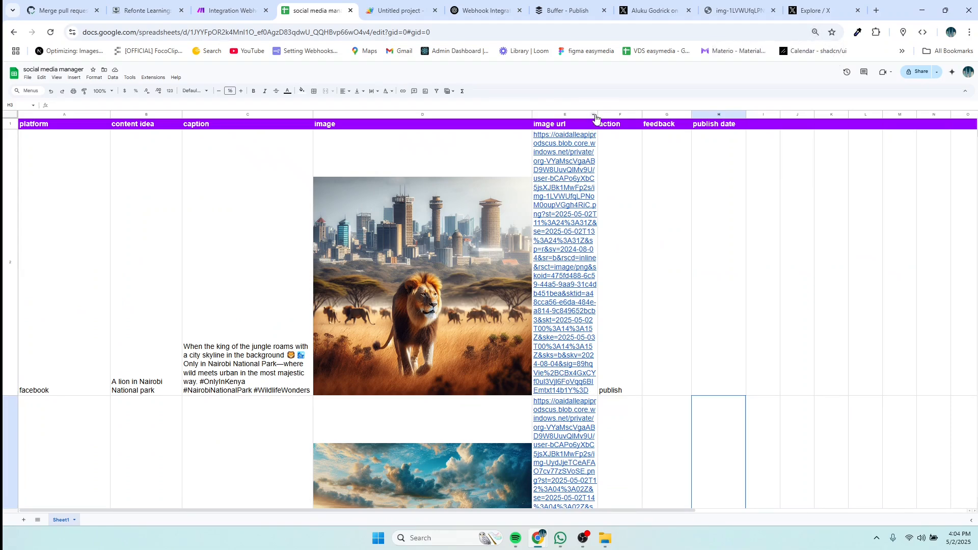
left_click_drag(595, 118, 671, 117)
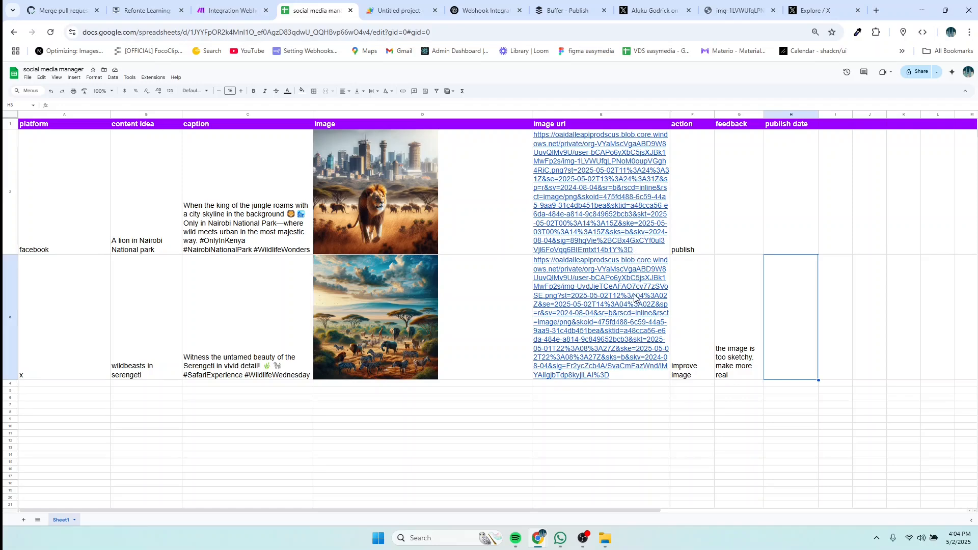
mouse_move(578, 193)
Step: Level each OpenAI module with its Google Sheets module in aligned rows on the canvas
left_click(225, 10)
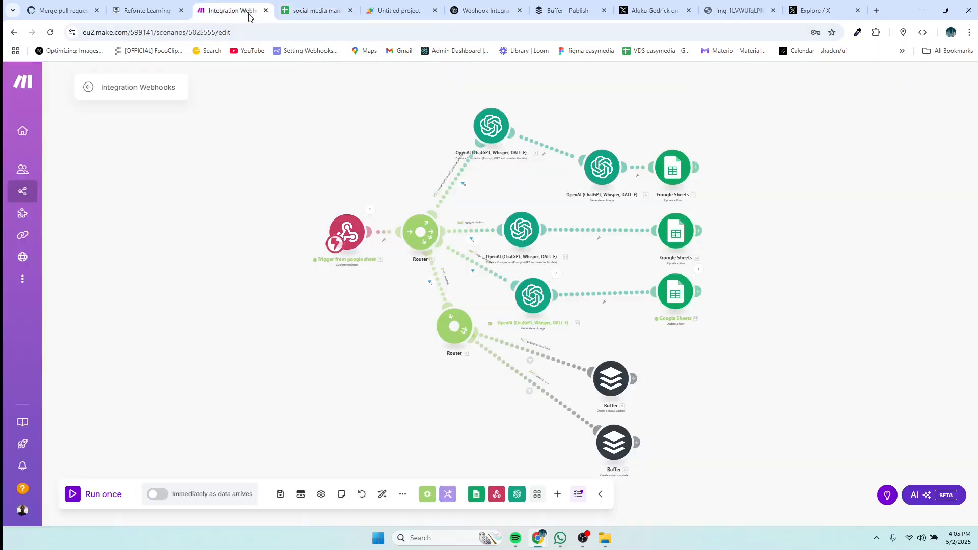
left_click_drag(609, 171, 608, 127)
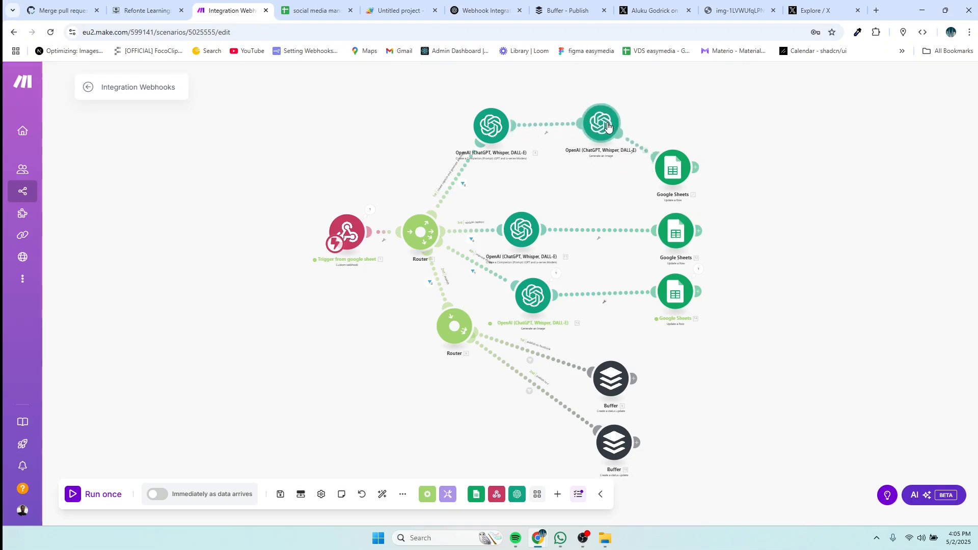
left_click_drag(659, 168, 670, 124)
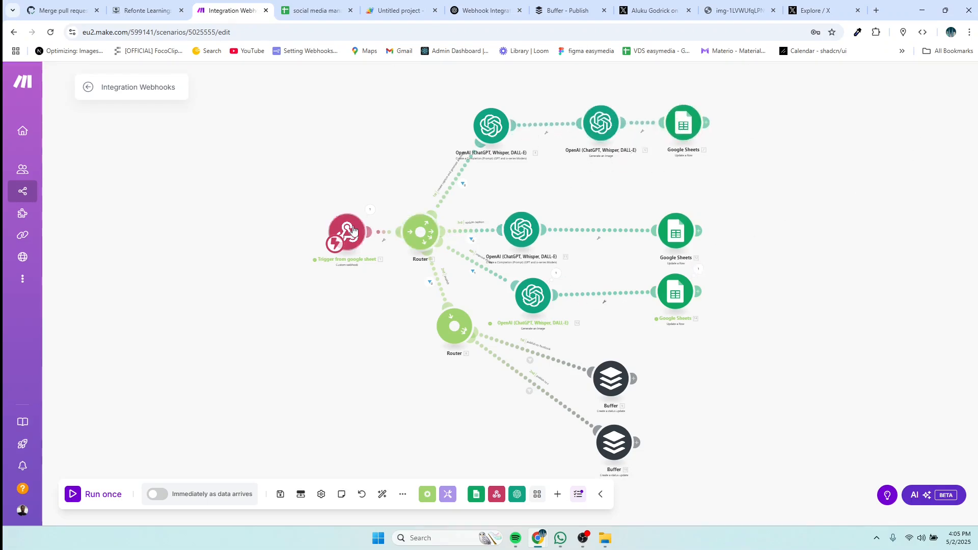
left_click_drag(525, 236, 522, 215)
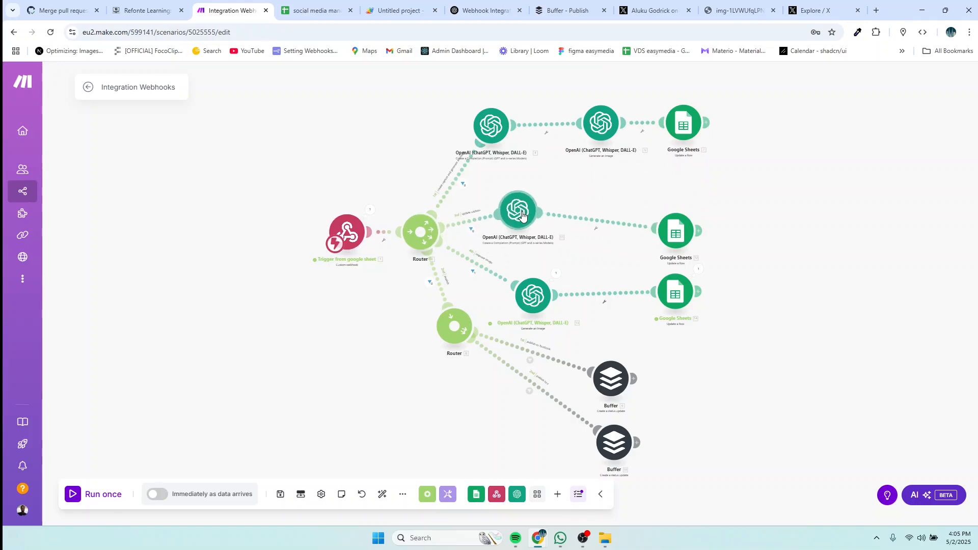
left_click_drag(672, 235, 672, 200)
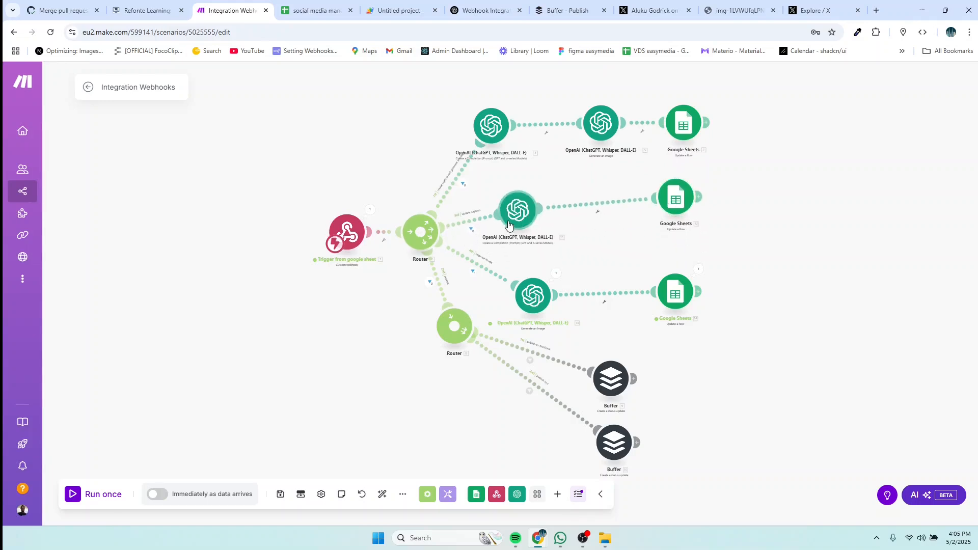
left_click_drag(509, 224, 513, 205)
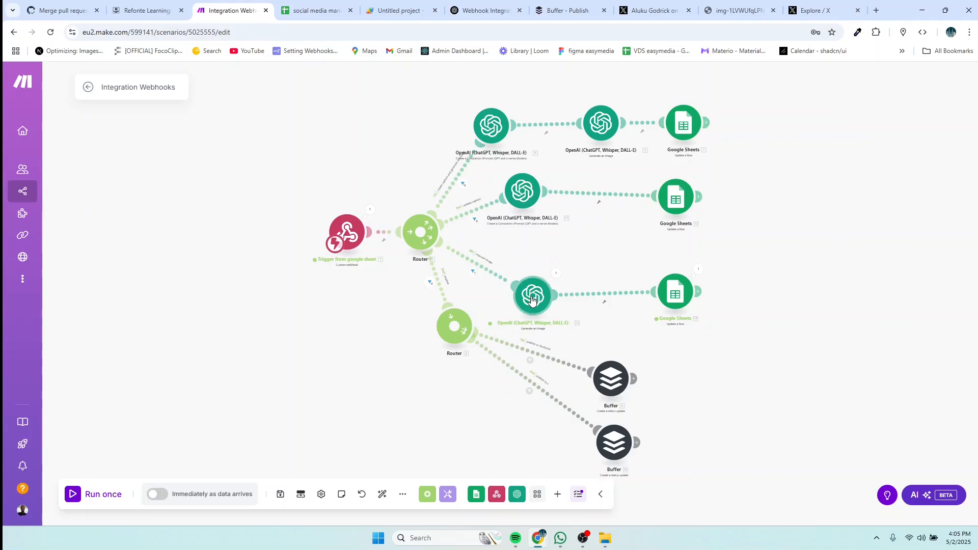
left_click_drag(533, 300, 518, 259)
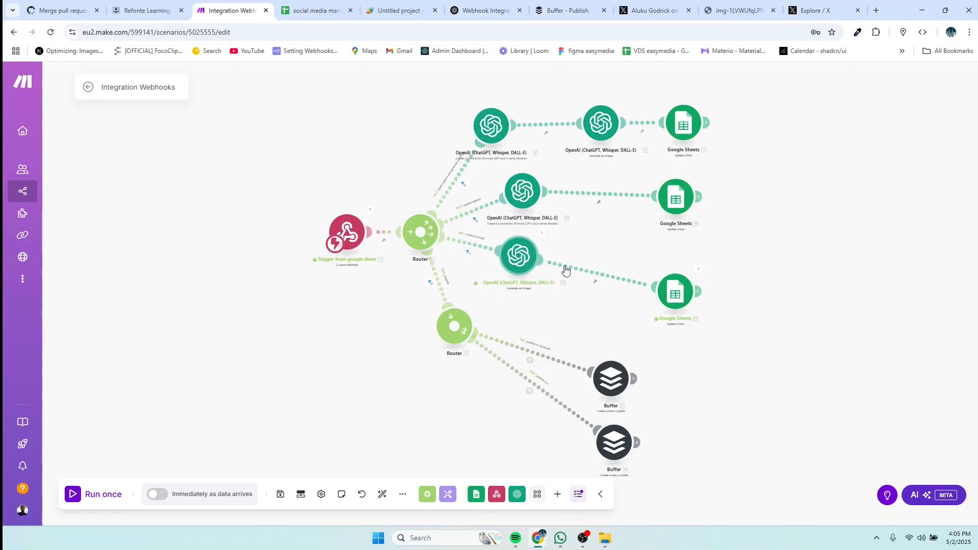
left_click_drag(679, 299, 677, 264)
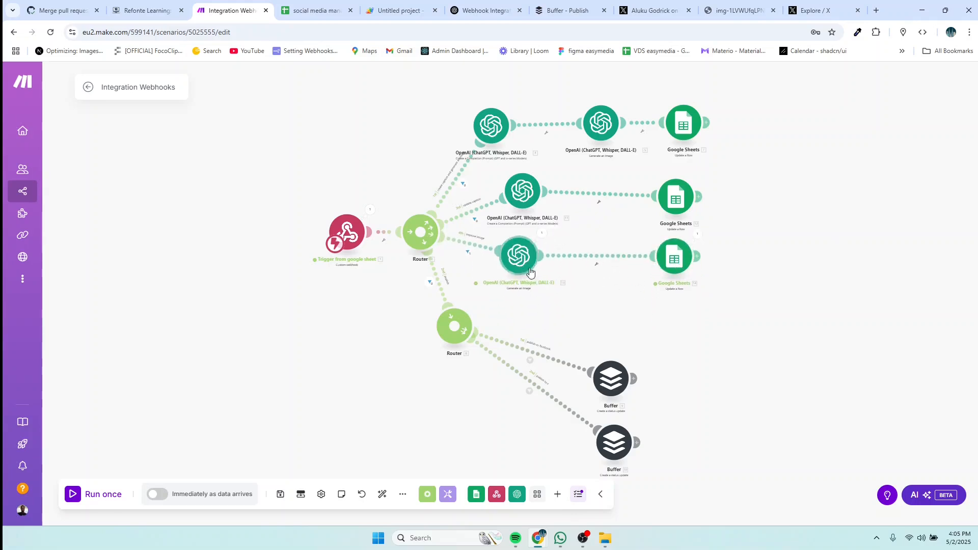
Step: Space the two Buffer modules evenly and shift the Completion and Image modules slightly left
left_click_drag(620, 378, 651, 326)
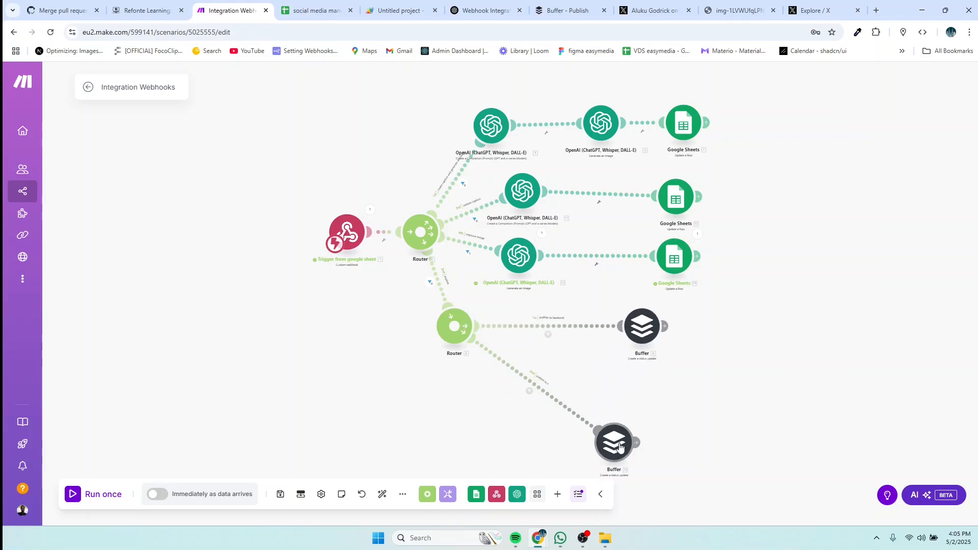
left_click_drag(615, 450, 692, 406)
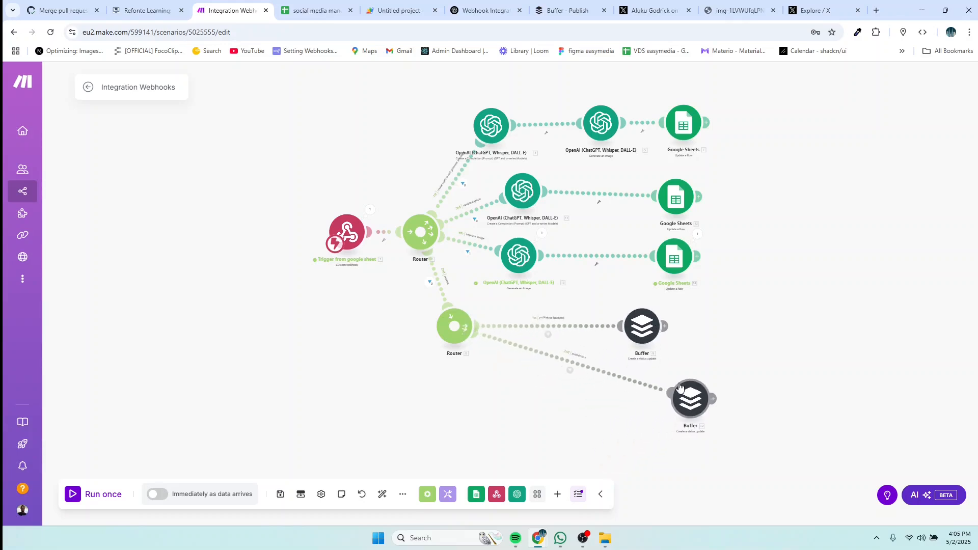
left_click_drag(648, 328, 704, 321)
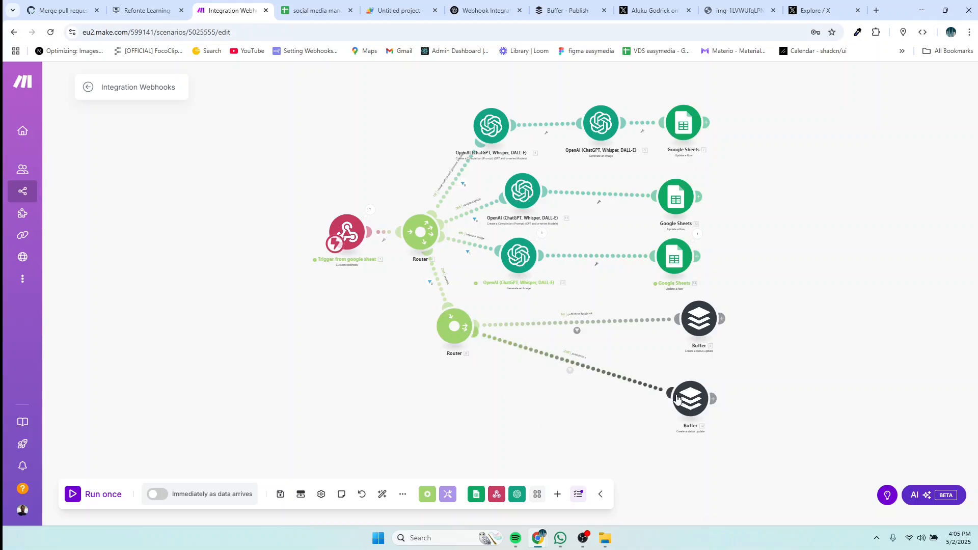
left_click_drag(694, 398, 693, 392)
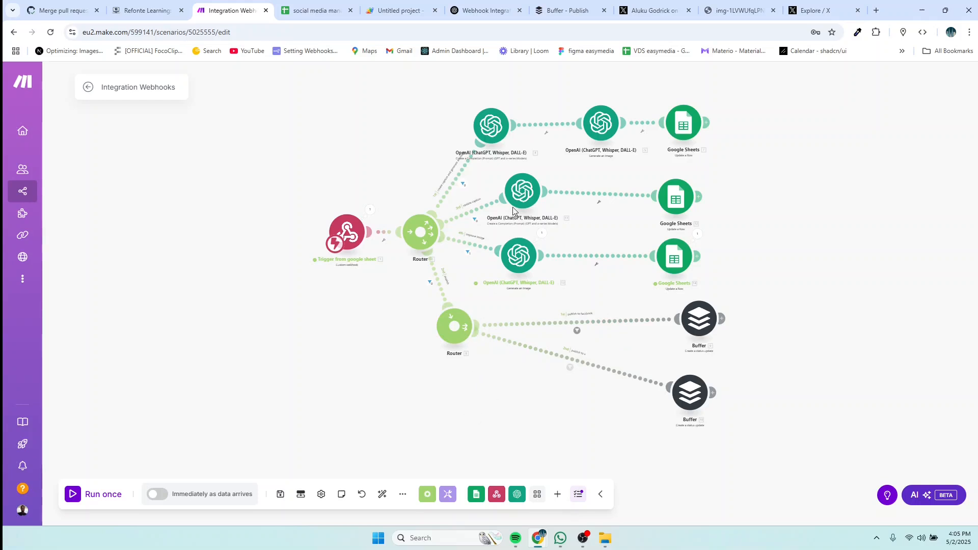
left_click_drag(526, 192, 513, 192)
left_click_drag(520, 256, 510, 250)
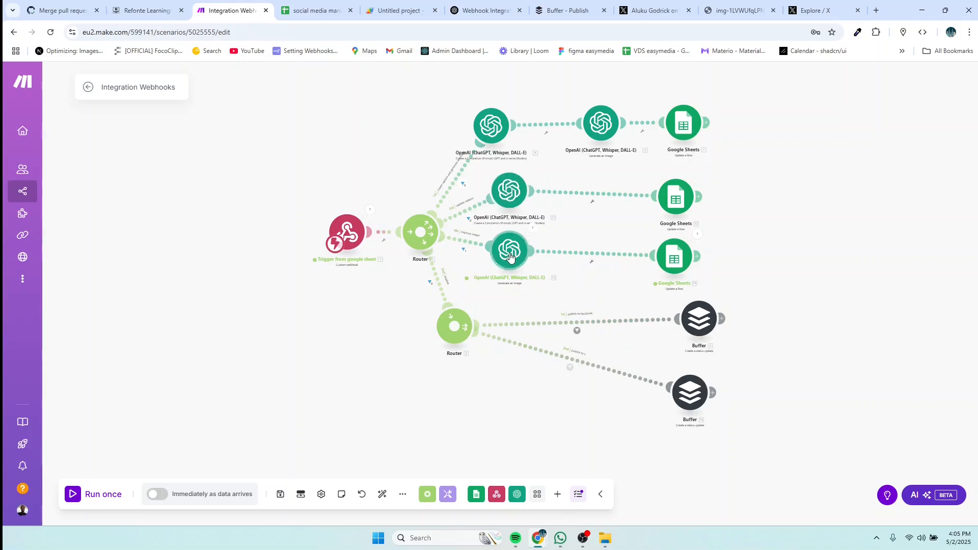
left_click_drag(701, 317, 678, 322)
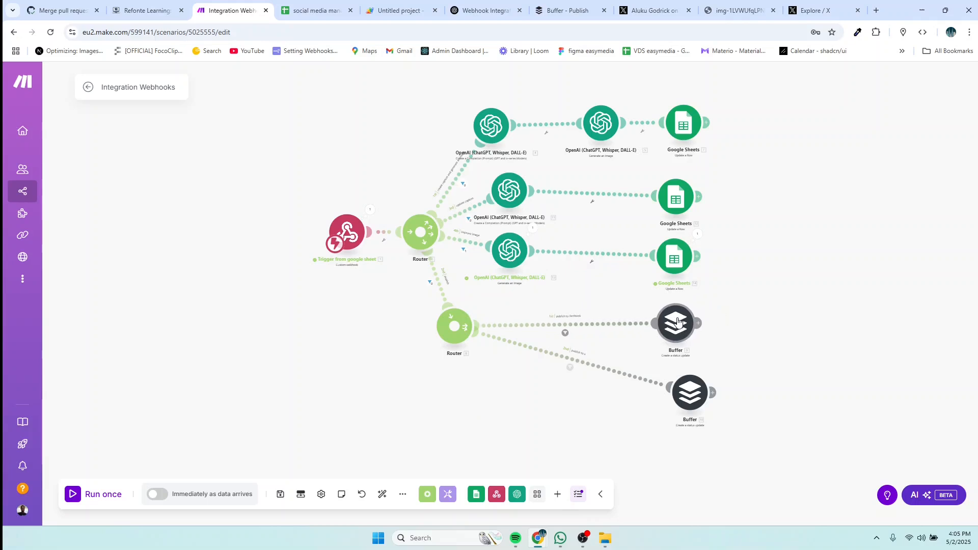
left_click_drag(690, 401, 667, 411)
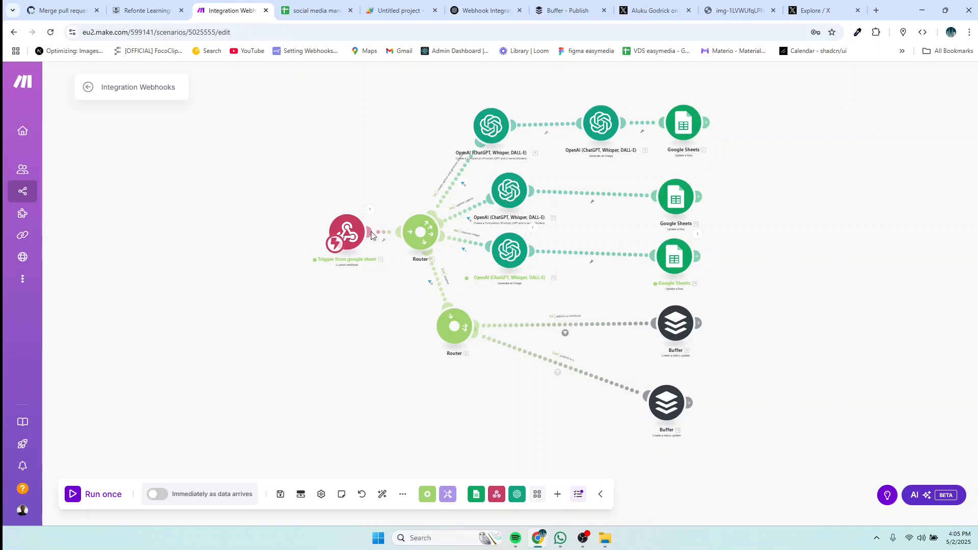
Step: Move the webhook trigger module further left to finish tidying the layout
left_click_drag(352, 239, 255, 236)
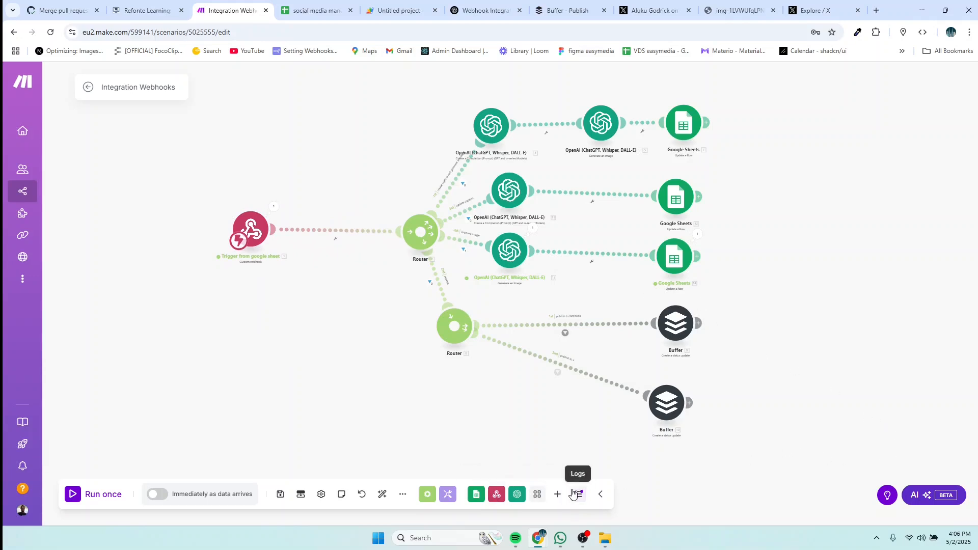
mouse_move(586, 540)
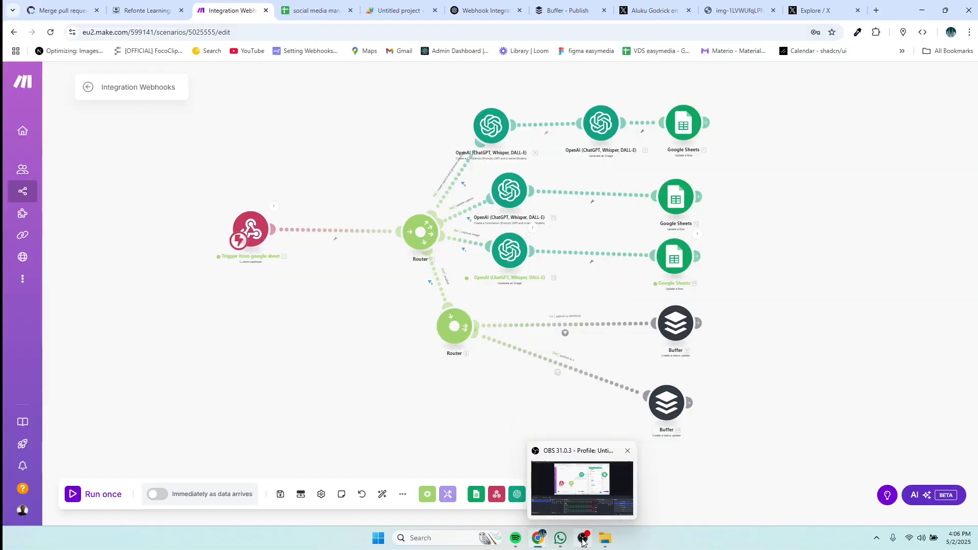
left_click(583, 540)
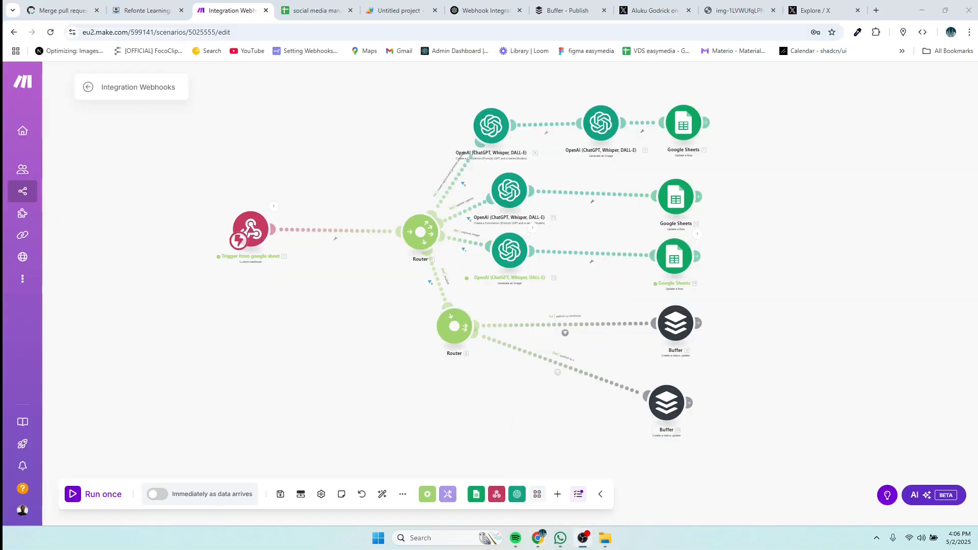